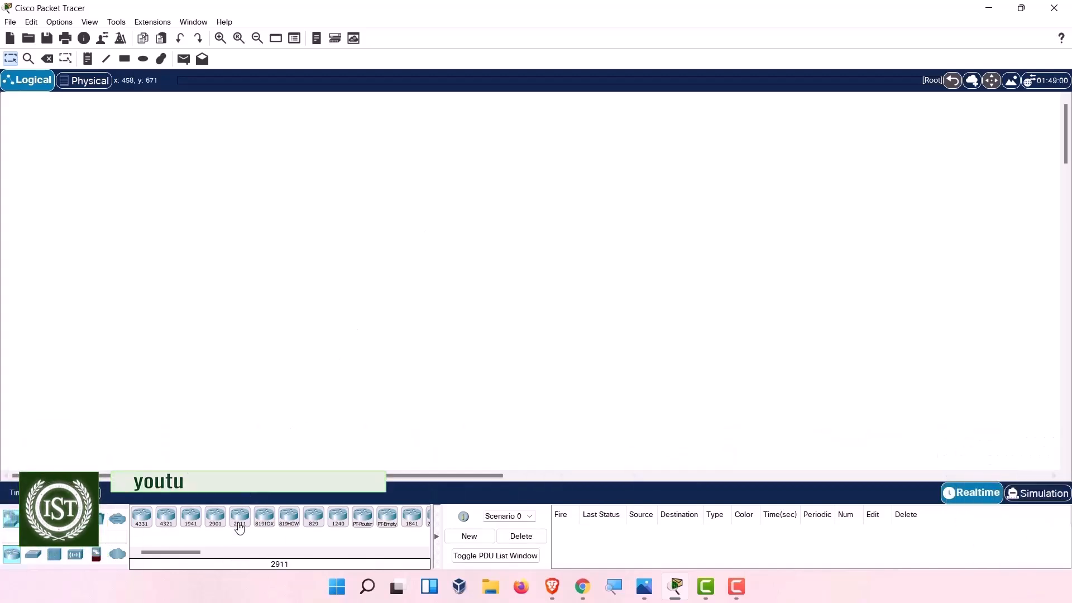
Drop a 2911 router, Router0, onto the centre of the logical workspace and open it.
{"action": "left_click_drag", "start_coordinate": [240, 525], "coordinate": [477, 265]}
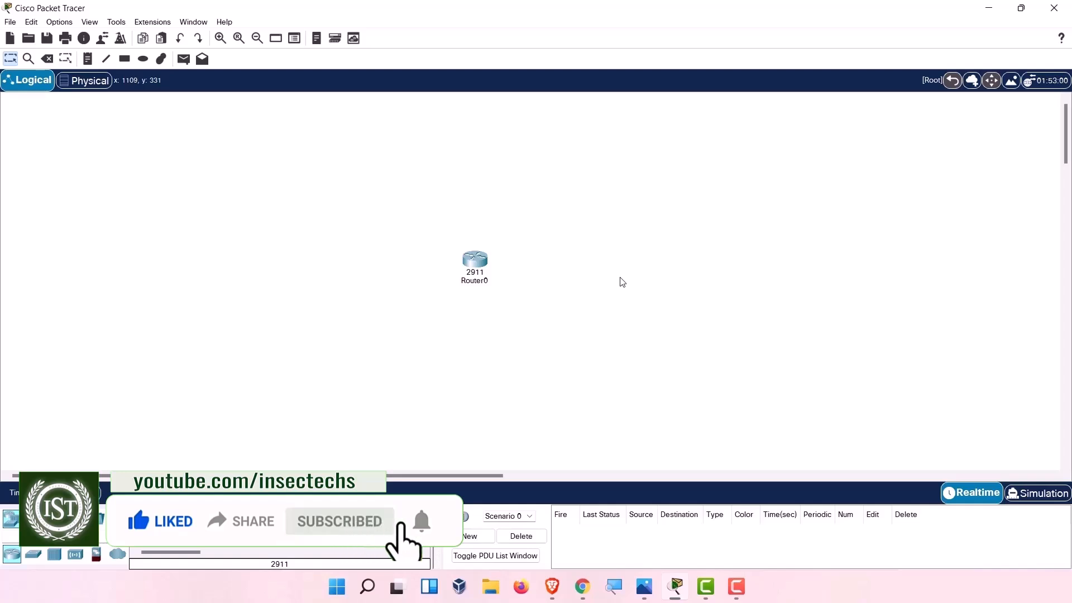
{"action": "left_click", "coordinate": [479, 261]}
Get into Router0's CLI console after dismissing the still-booting notice.
{"action": "left_click", "coordinate": [415, 118]}
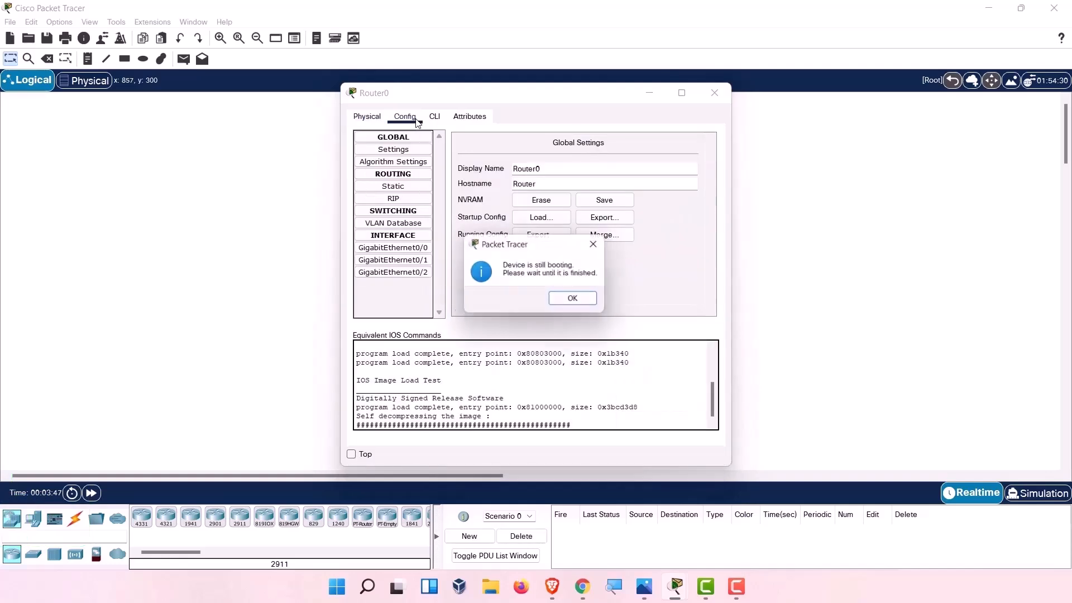
{"action": "left_click", "coordinate": [563, 298]}
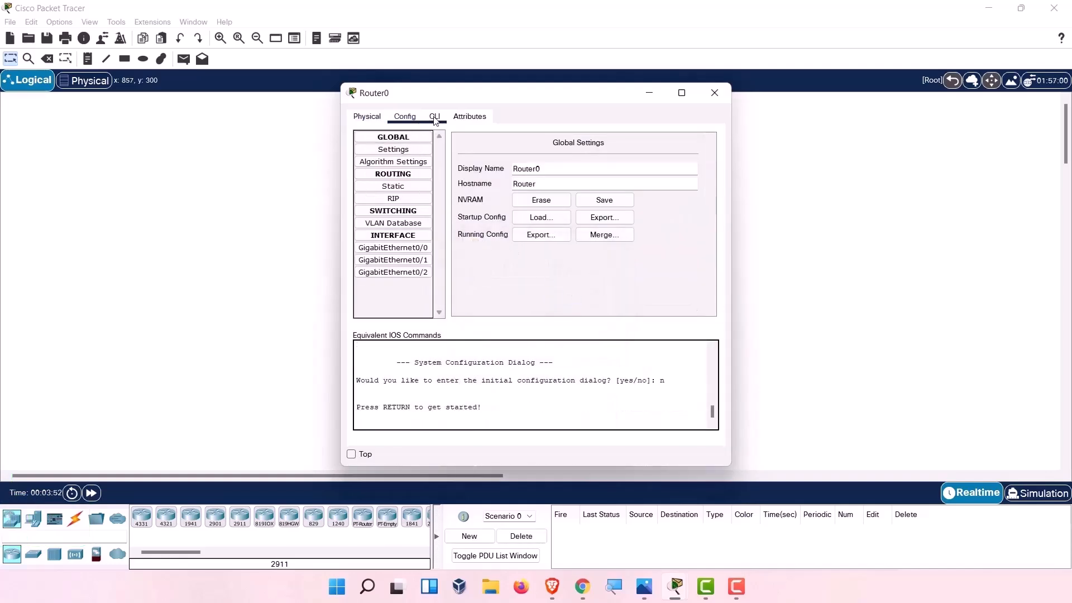
{"action": "left_click", "coordinate": [435, 118]}
{"action": "left_click_drag", "start_coordinate": [664, 362], "coordinate": [457, 373]}
{"action": "left_click_drag", "start_coordinate": [379, 363], "coordinate": [610, 362]}
Press Enter in the console to reach the Router> prompt and highlight it.
{"action": "left_click", "coordinate": [555, 398]}
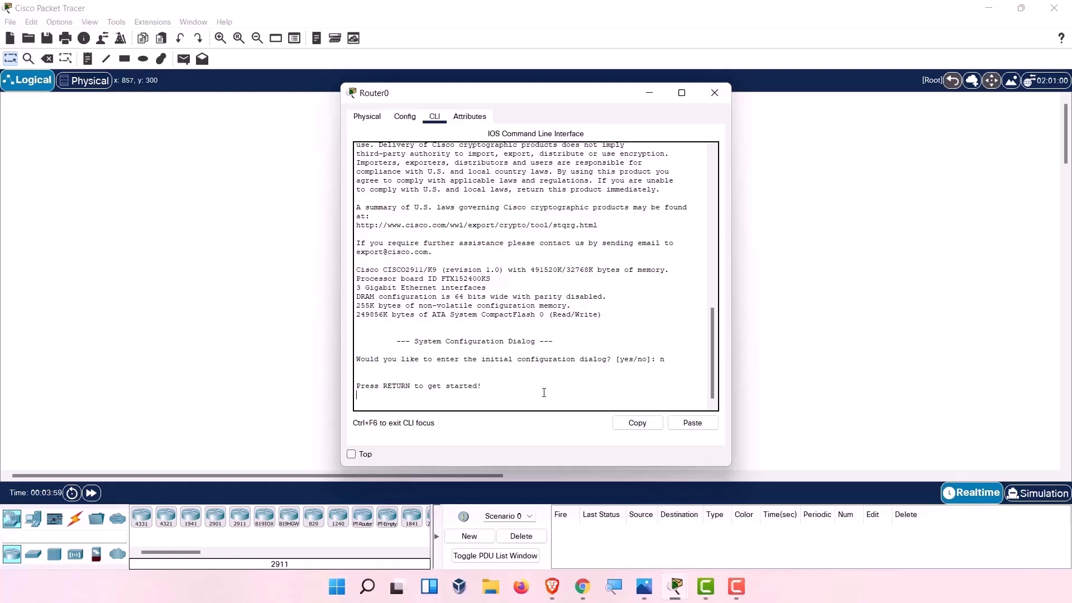
{"action": "key", "text": "Return"}
{"action": "key", "text": "Return"}
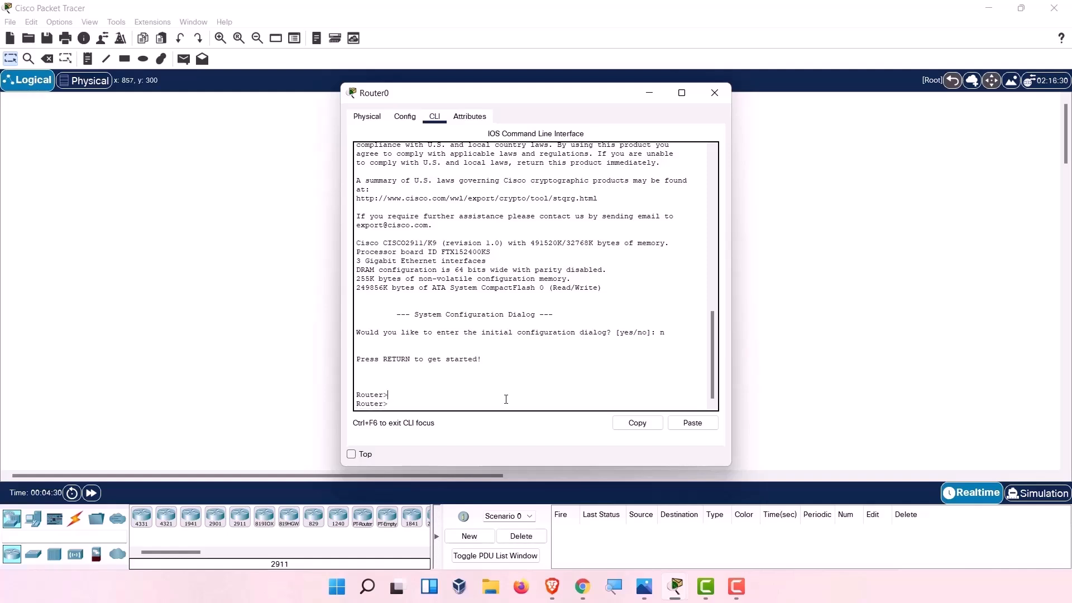
{"action": "left_click_drag", "start_coordinate": [389, 397], "coordinate": [353, 398]}
{"action": "left_click", "coordinate": [402, 398]}
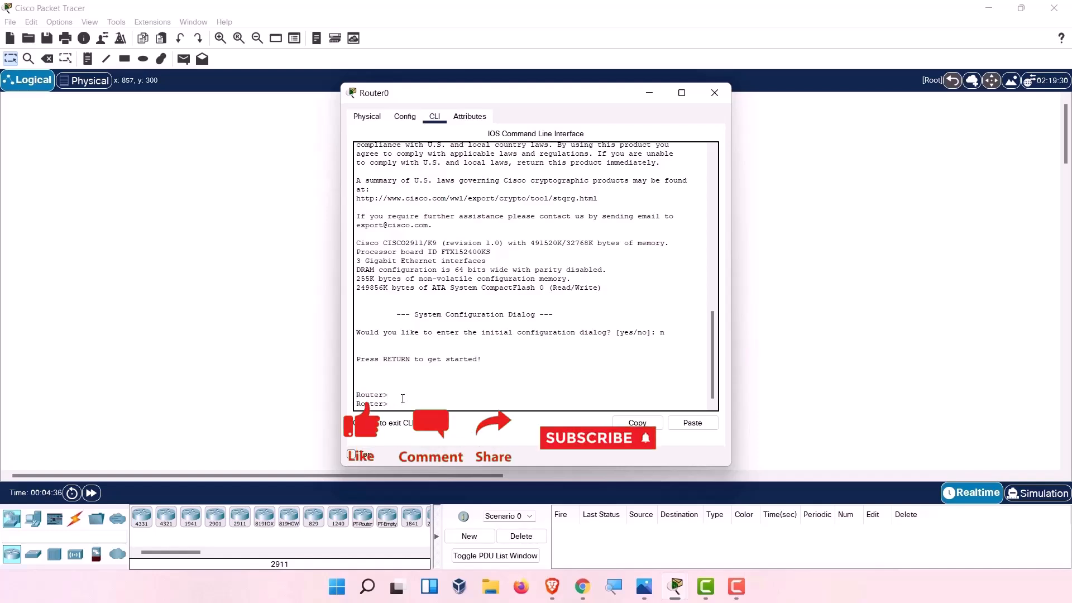
{"action": "left_click_drag", "start_coordinate": [402, 398], "coordinate": [346, 399]}
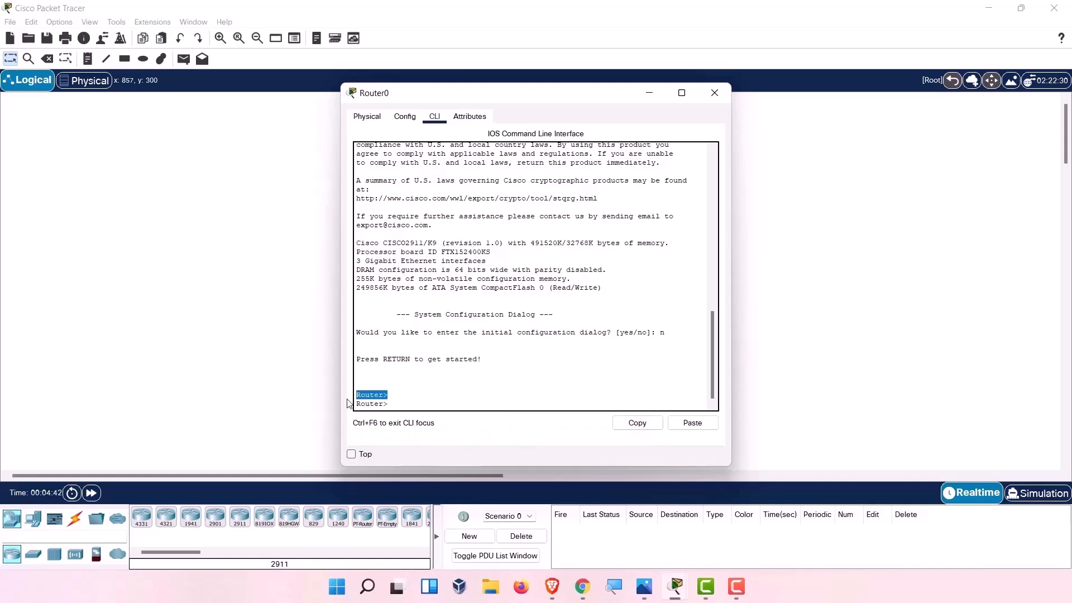
Close Router0's window and change the CLI font size in Preferences from 8 to 14.
{"action": "left_click", "coordinate": [714, 92]}
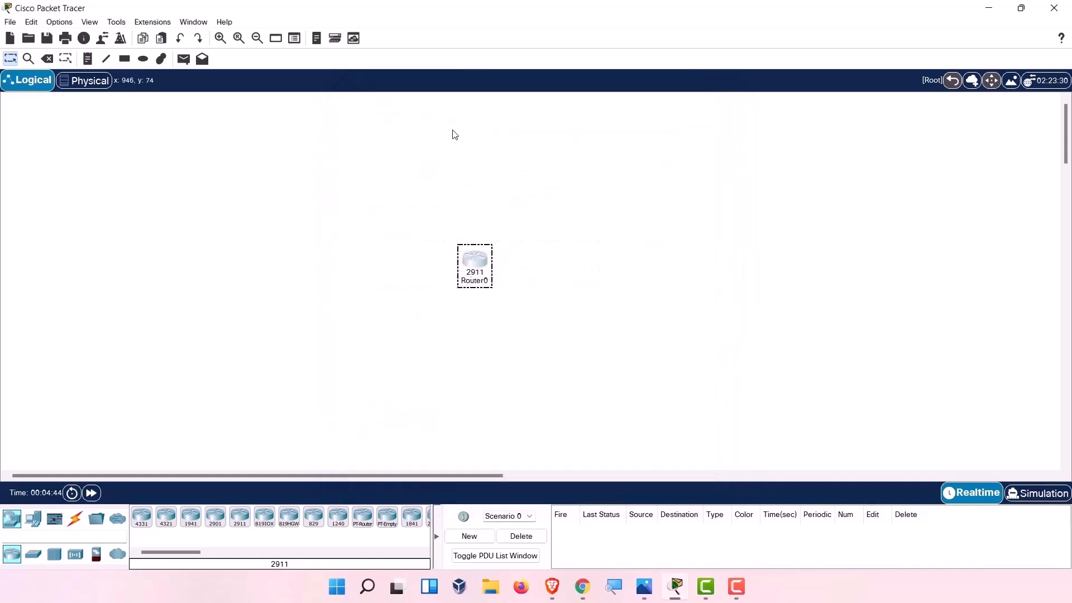
{"action": "left_click", "coordinate": [67, 23]}
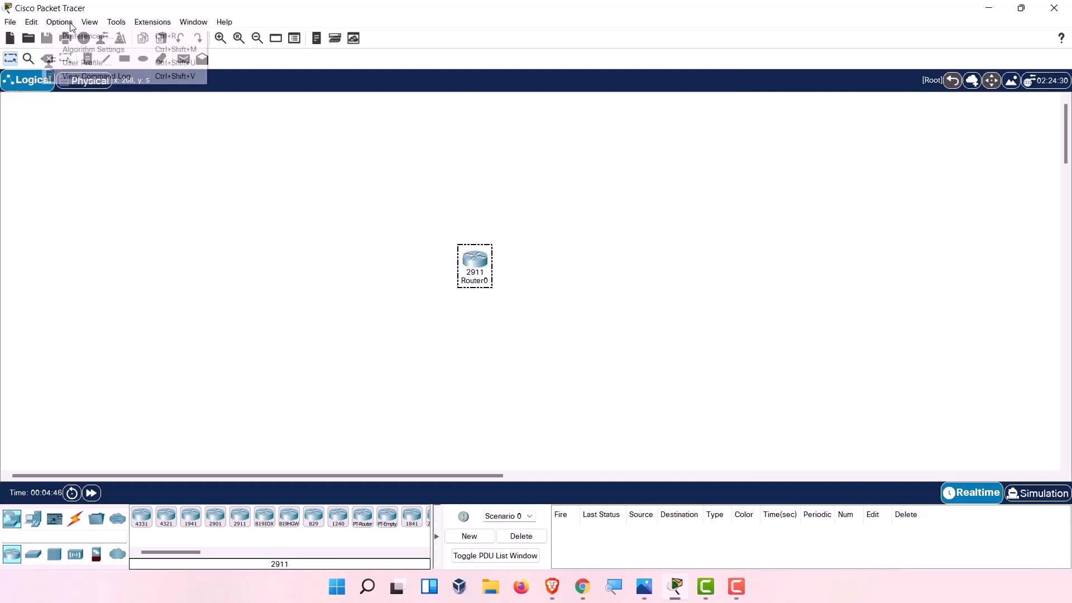
{"action": "left_click", "coordinate": [72, 36]}
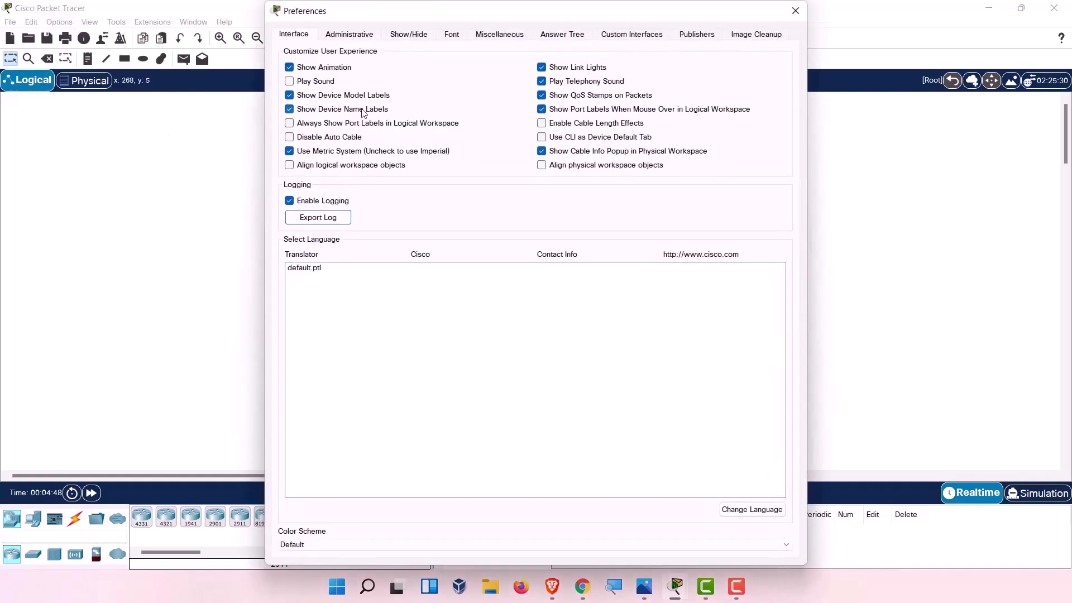
{"action": "left_click", "coordinate": [453, 36]}
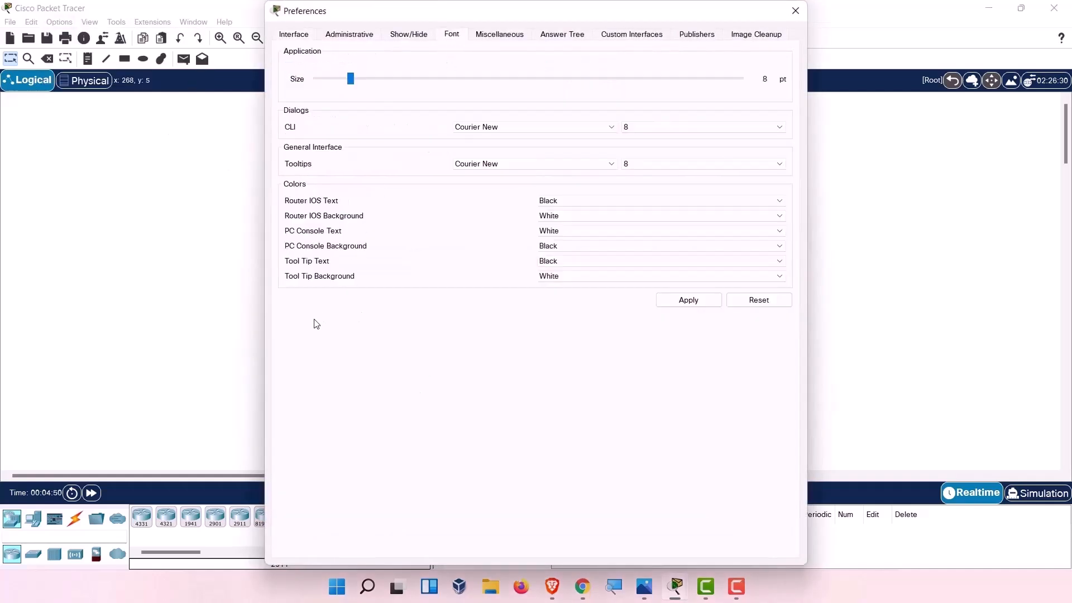
{"action": "left_click", "coordinate": [644, 128]}
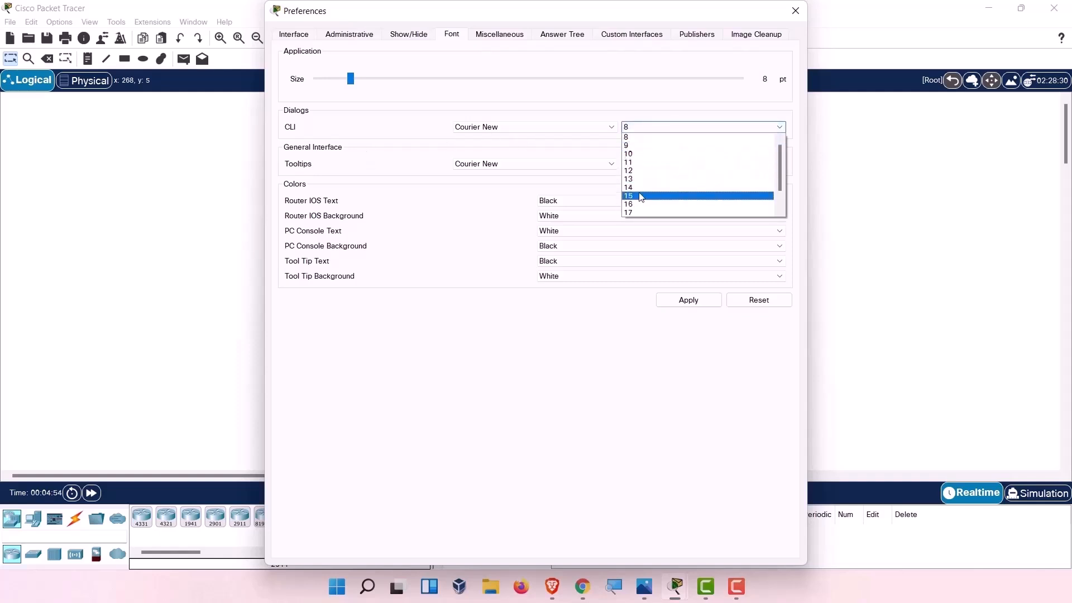
{"action": "left_click", "coordinate": [644, 188]}
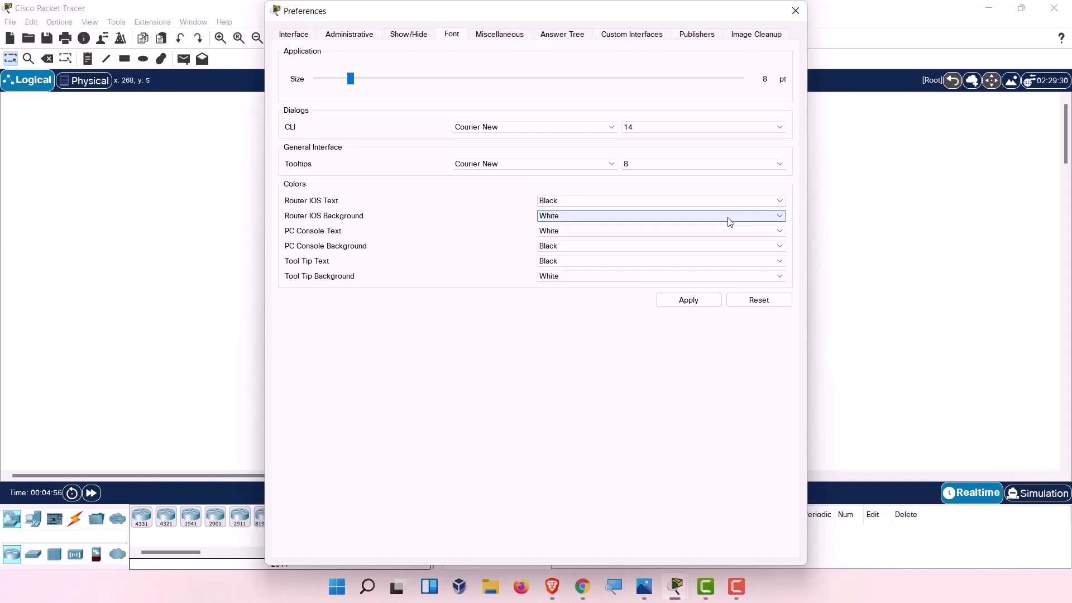
{"action": "left_click", "coordinate": [688, 300]}
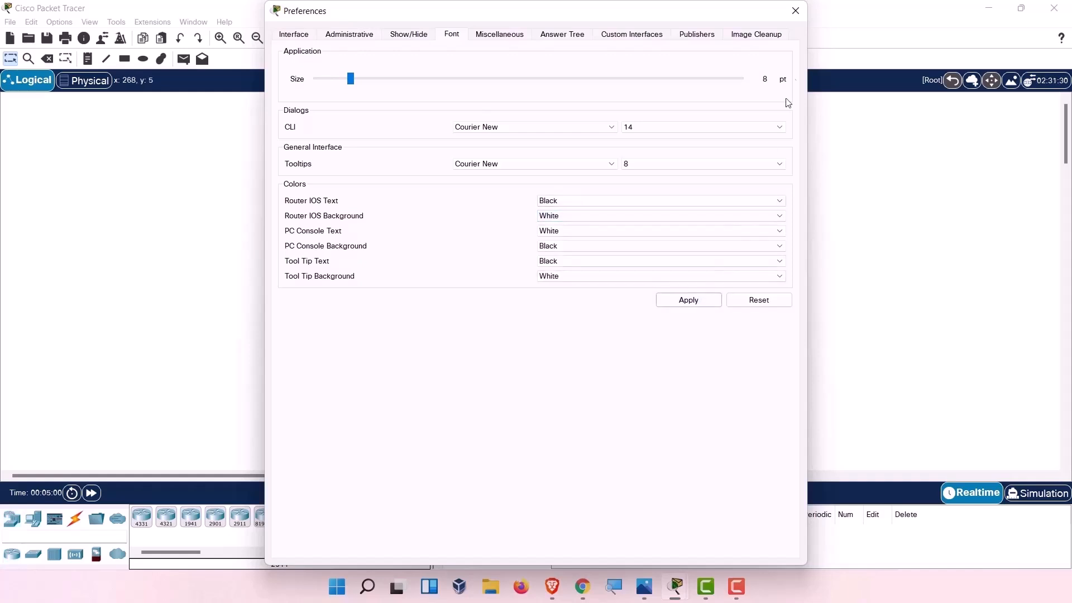
{"action": "left_click", "coordinate": [795, 11]}
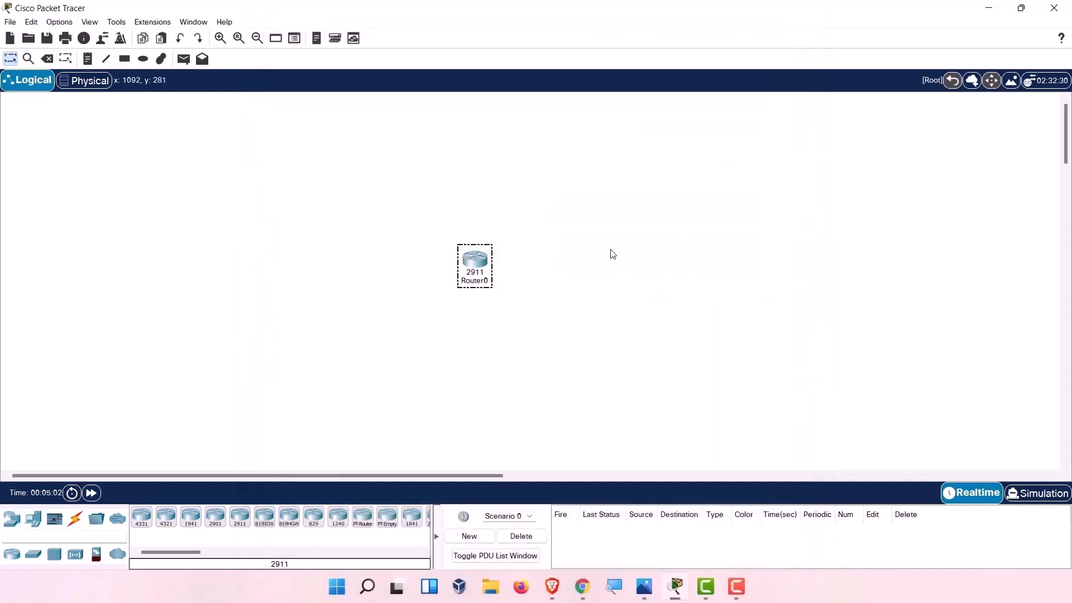
{"action": "left_click", "coordinate": [486, 278]}
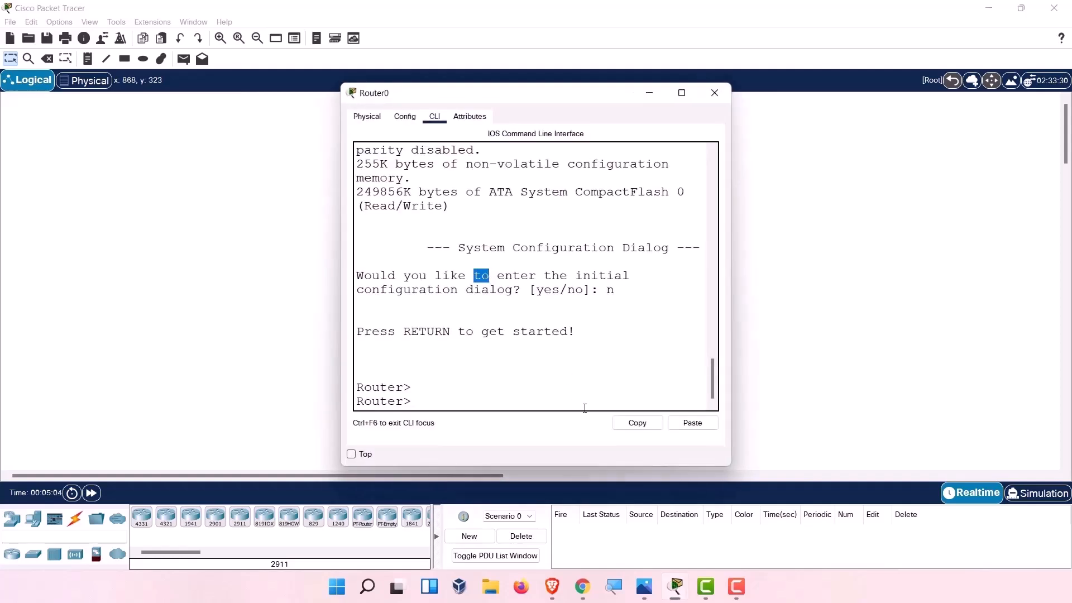
{"action": "left_click_drag", "start_coordinate": [733, 467], "coordinate": [930, 467]}
{"action": "left_click", "coordinate": [572, 195]}
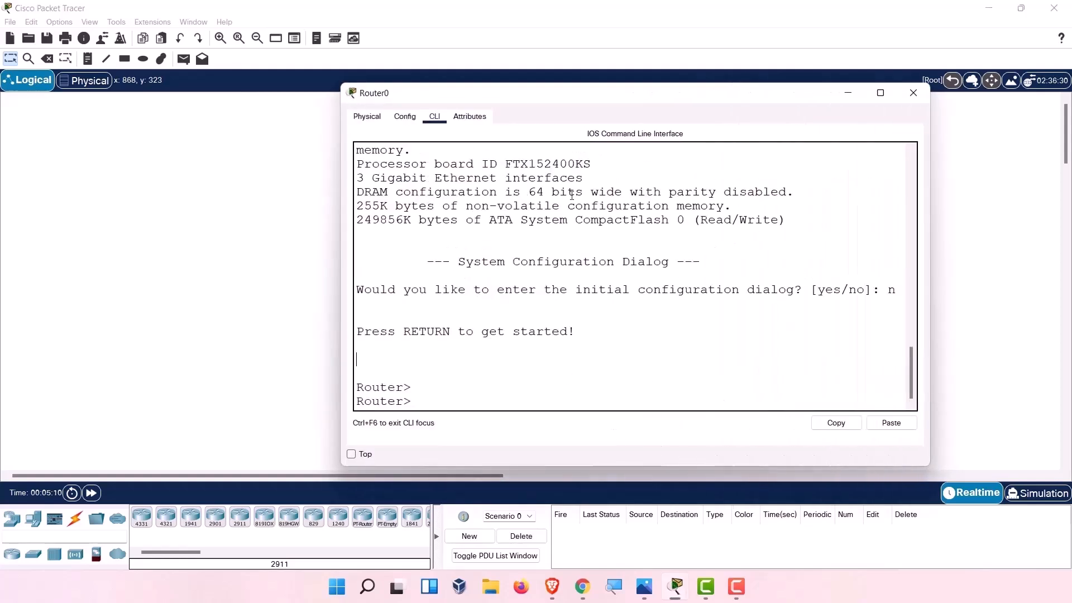
{"action": "left_click", "coordinate": [368, 117]}
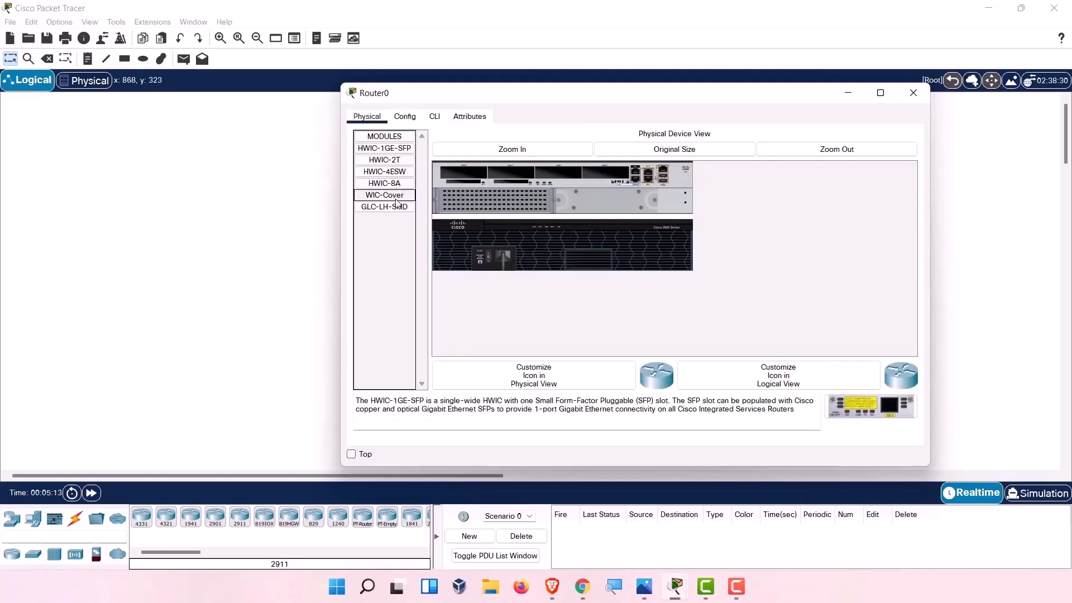
{"action": "double_click", "coordinate": [566, 94]}
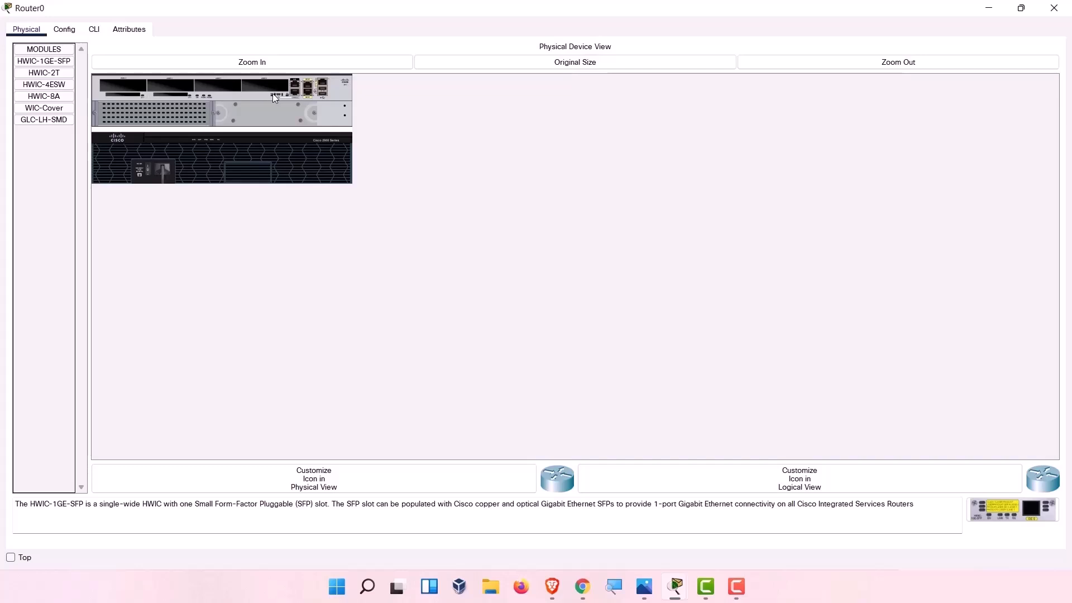
{"action": "left_click", "coordinate": [263, 67]}
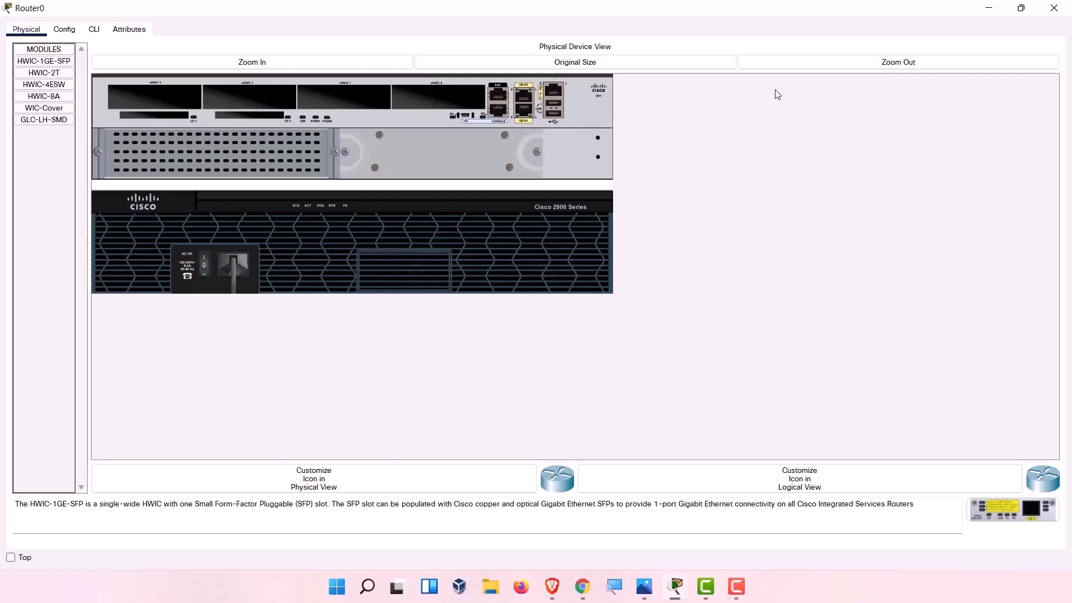
{"action": "left_click", "coordinate": [1049, 13]}
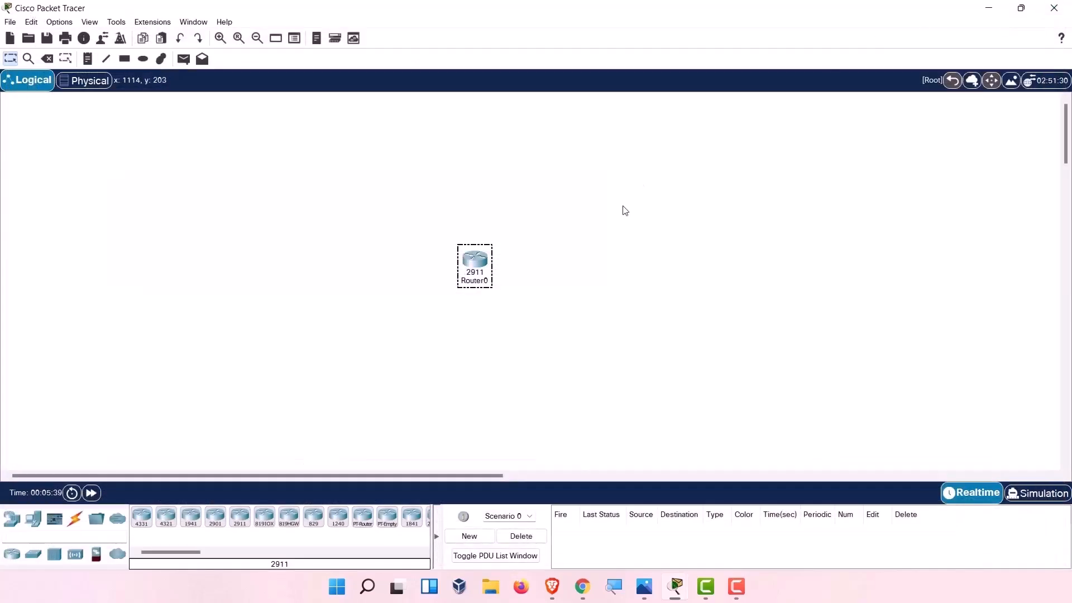
Reopen Router0's window maximized with its physical view zoomed in.
{"action": "mouse_move", "coordinate": [477, 270]}
{"action": "double_click", "coordinate": [480, 266]}
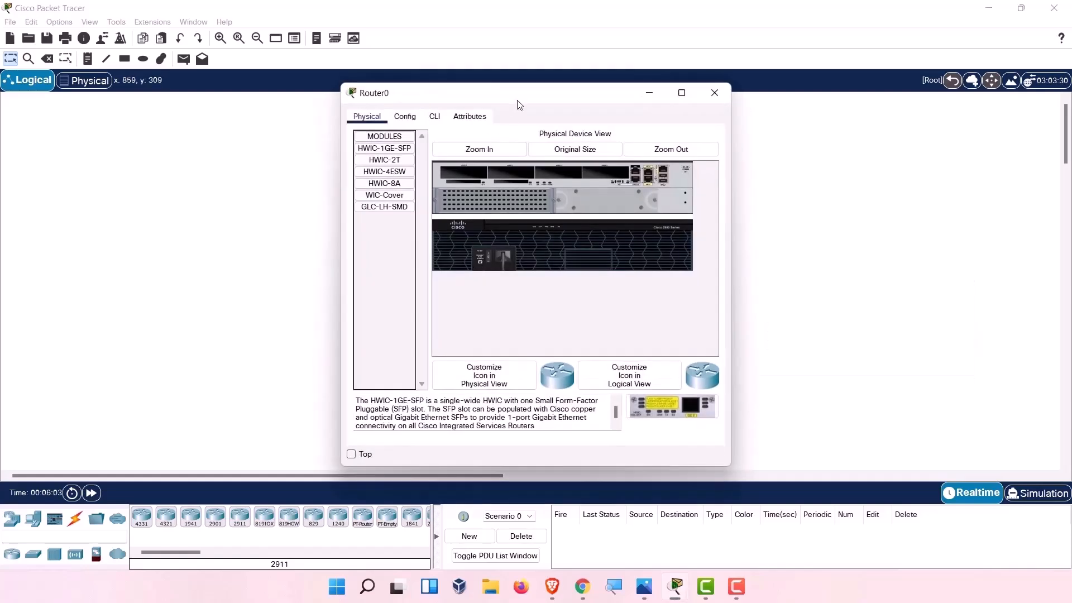
{"action": "double_click", "coordinate": [520, 101]}
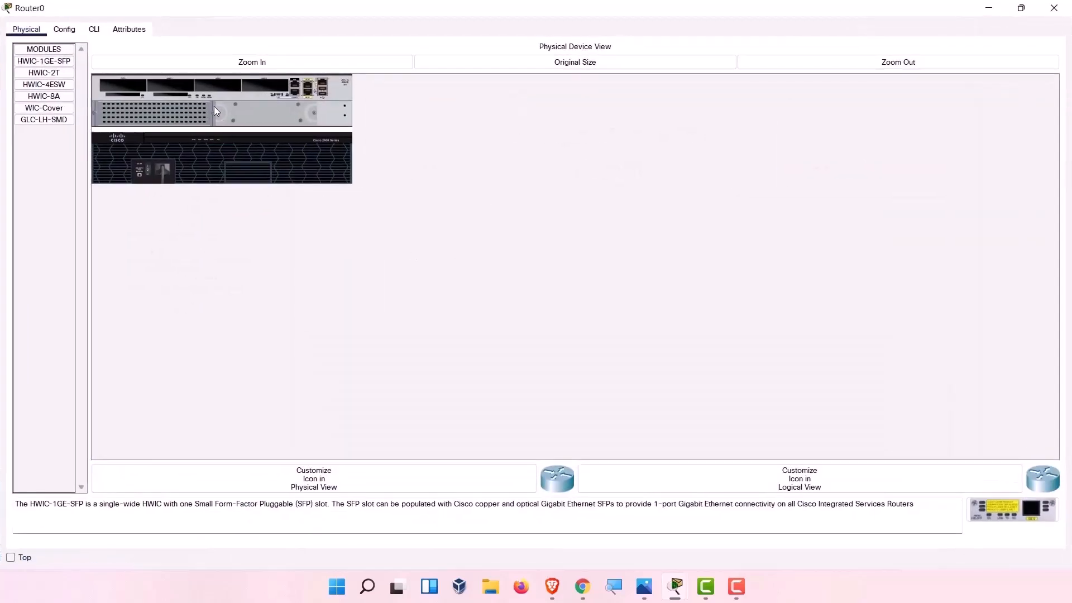
{"action": "left_click", "coordinate": [215, 63]}
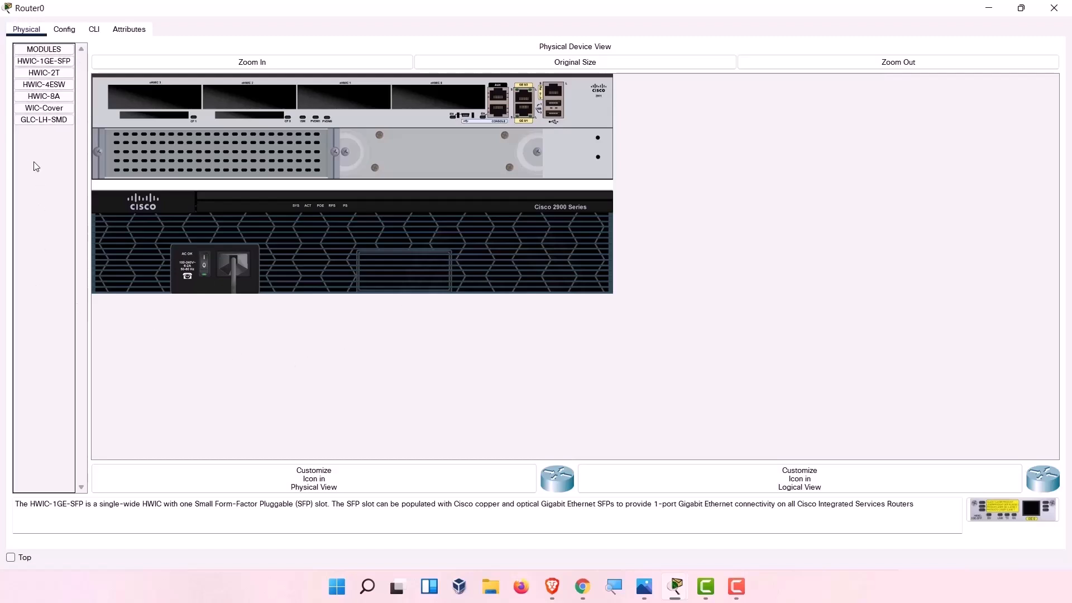
Read the HWIC-2T card description and try dragging it into a slot, refused while powered on.
{"action": "left_click", "coordinate": [43, 74]}
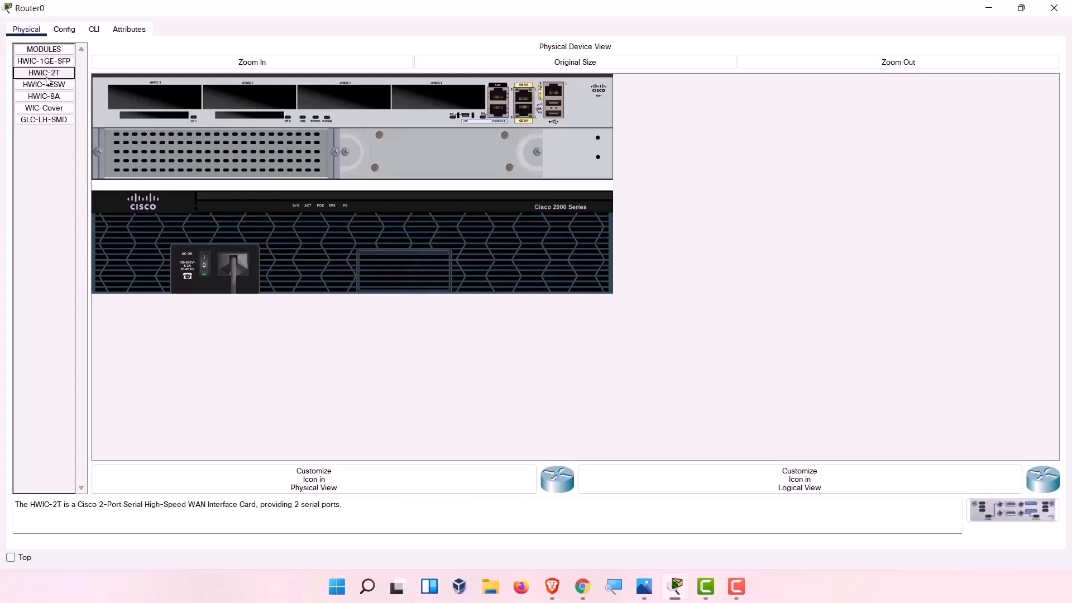
{"action": "left_click", "coordinate": [350, 508]}
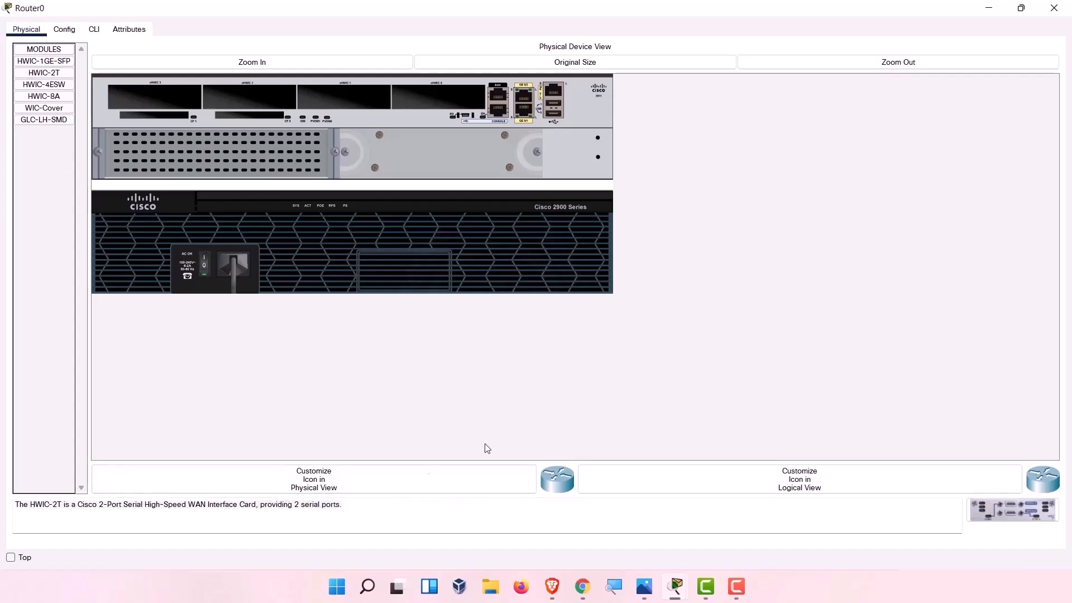
{"action": "left_click_drag", "start_coordinate": [346, 507], "coordinate": [3, 509]}
{"action": "left_click", "coordinate": [72, 528]}
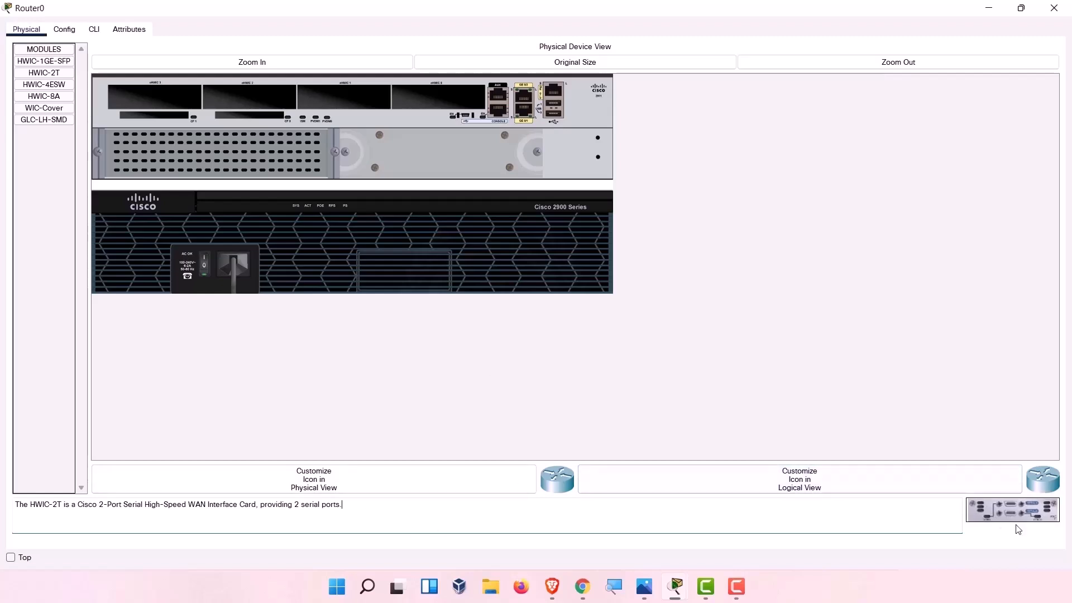
{"action": "left_click_drag", "start_coordinate": [48, 73], "coordinate": [145, 96]}
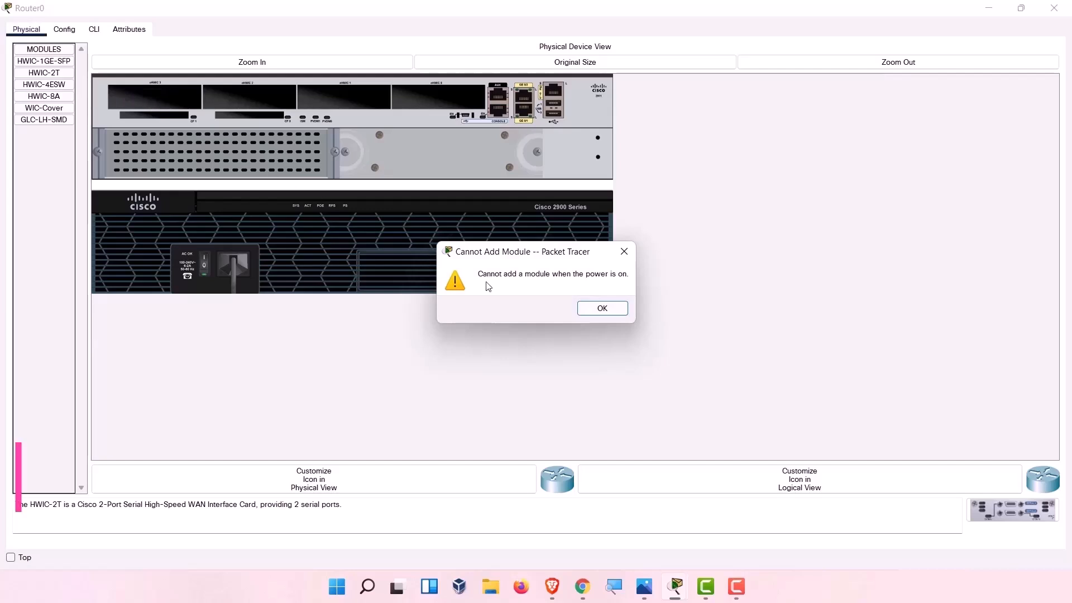
Dismiss the power-on warning, seat the HWIC-2T card in the leftmost slot, and close Router0's window.
{"action": "left_click", "coordinate": [601, 309]}
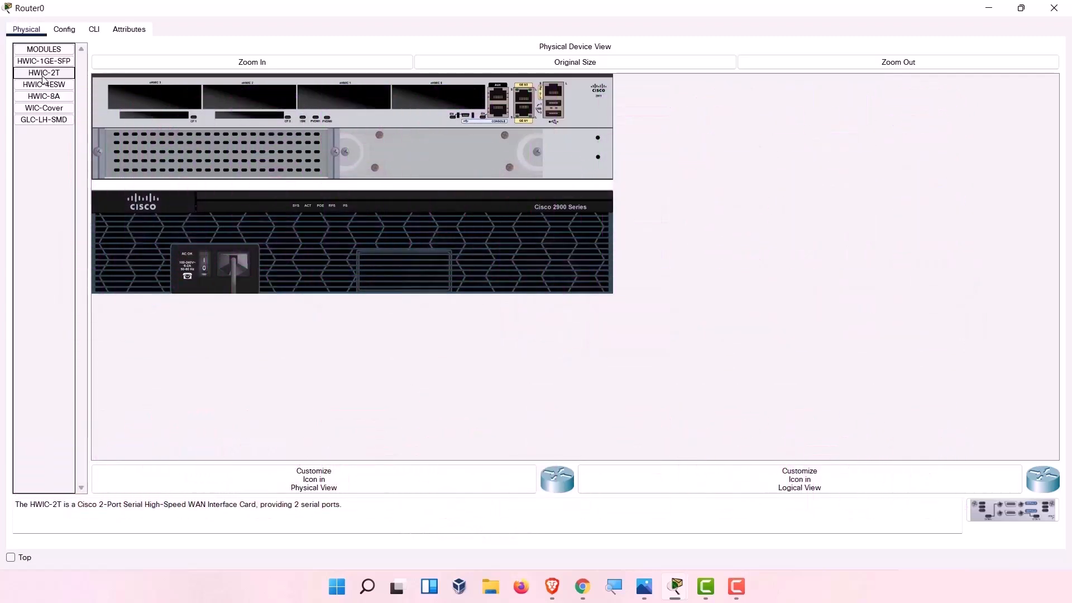
{"action": "left_click_drag", "start_coordinate": [41, 78], "coordinate": [126, 101]}
{"action": "left_click_drag", "start_coordinate": [145, 98], "coordinate": [145, 99]}
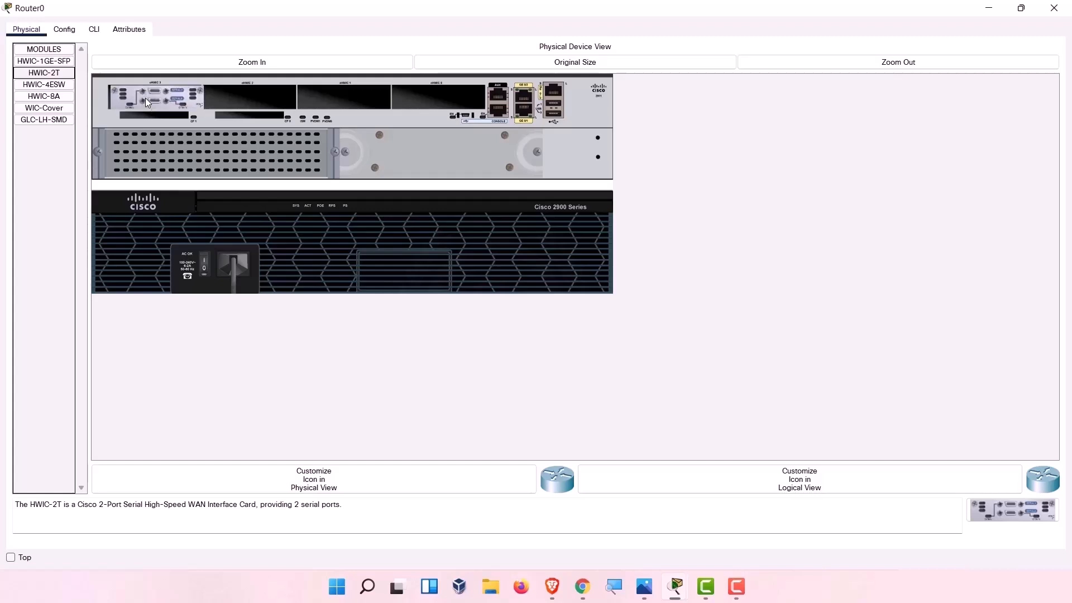
{"action": "left_click", "coordinate": [1053, 9]}
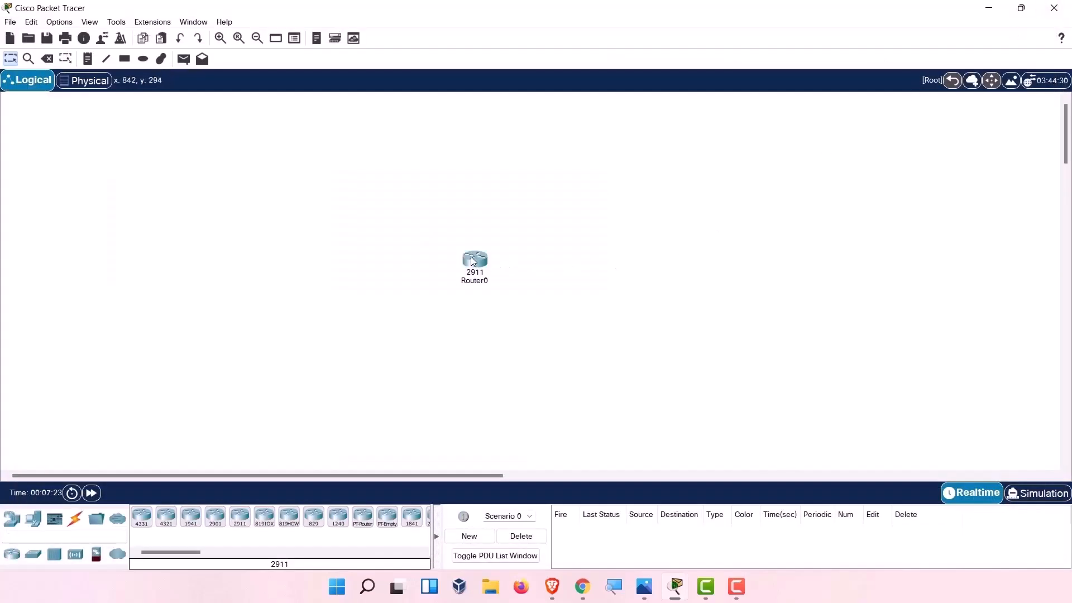
Check Router0's tooltip lists Serial0/3/0 and Serial0/3/1, then open its device window.
{"action": "mouse_move", "coordinate": [473, 261]}
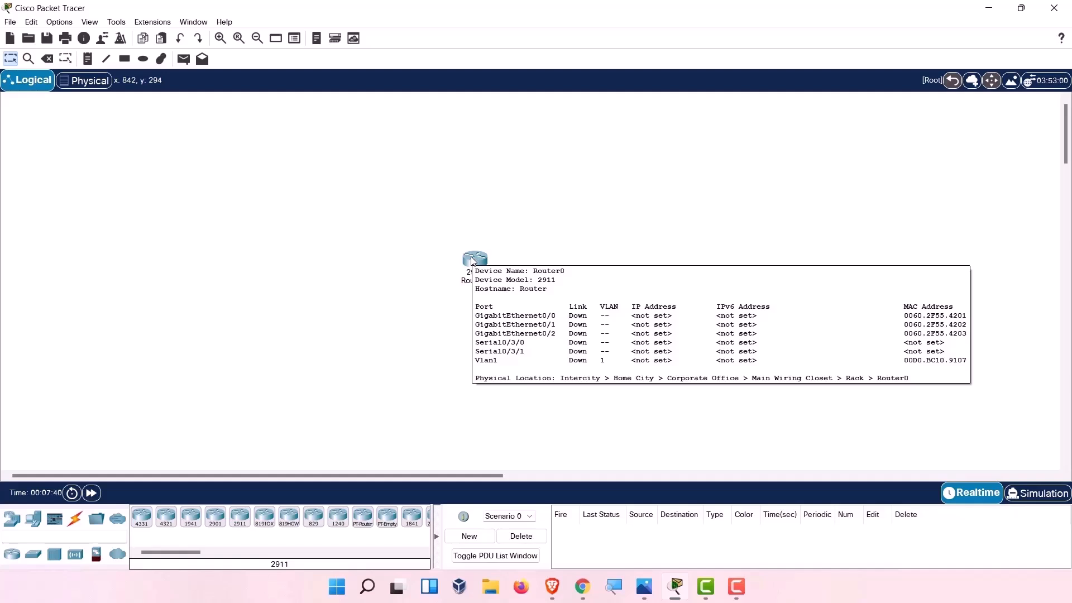
{"action": "left_click", "coordinate": [475, 259]}
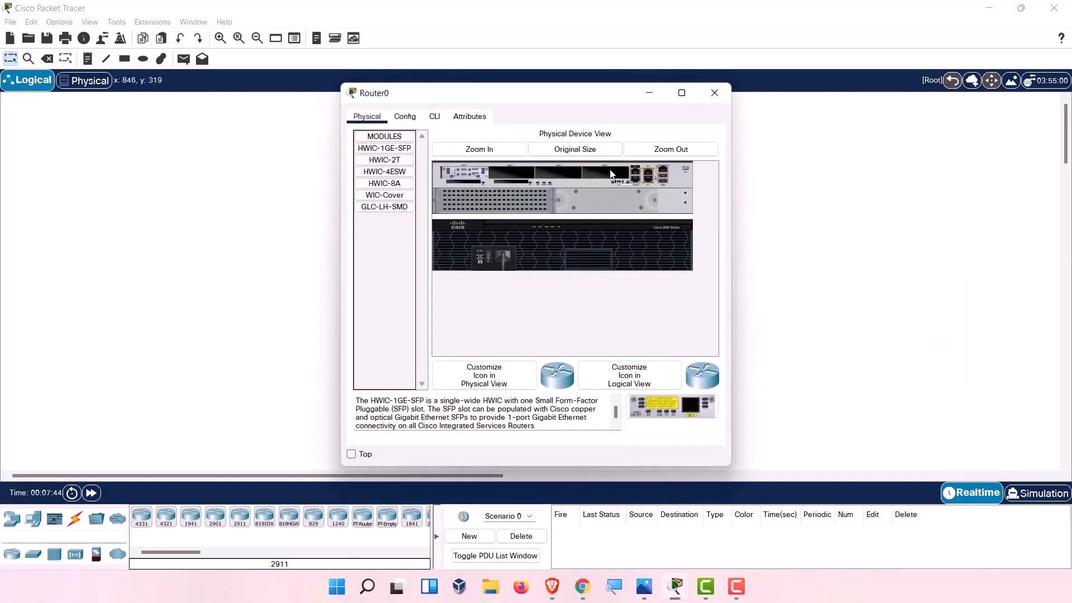
Maximize Router0's window and bring up its CLI, getting past the still-booting notice.
{"action": "left_click", "coordinate": [680, 93]}
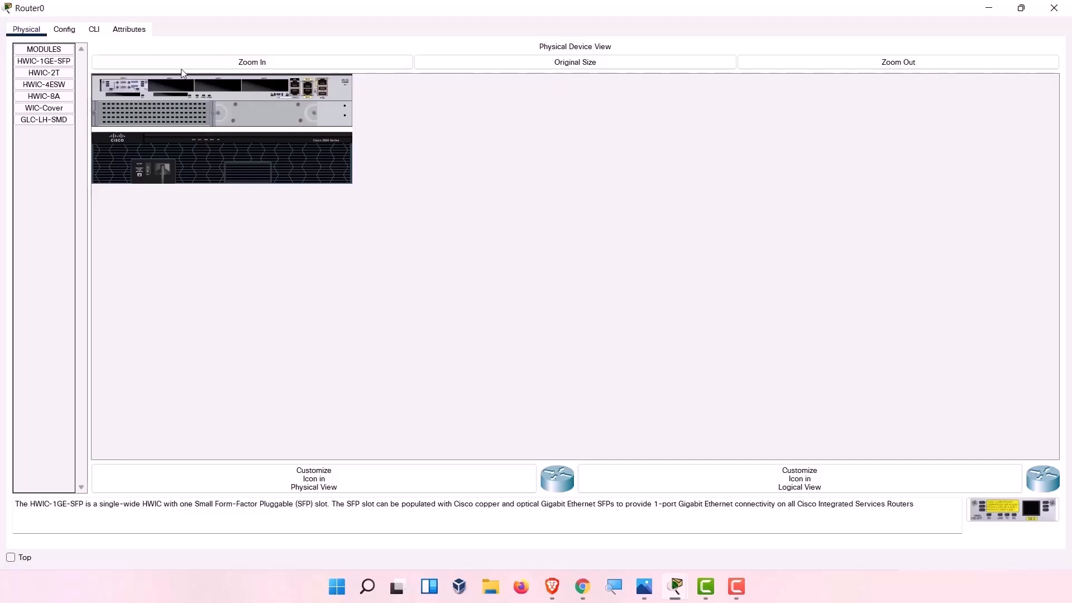
{"action": "left_click", "coordinate": [185, 66]}
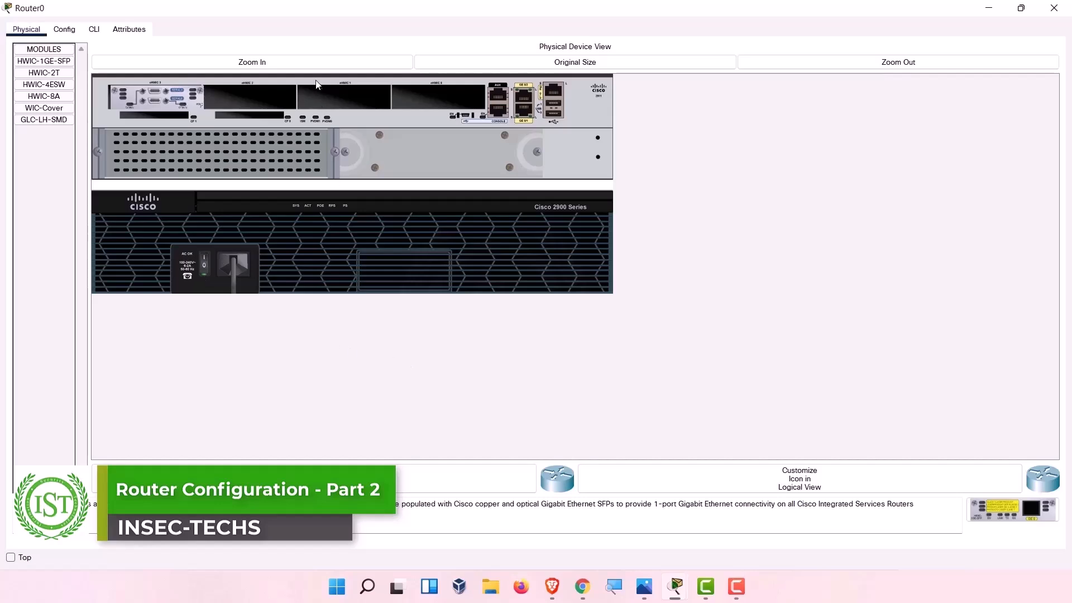
{"action": "left_click", "coordinate": [65, 29]}
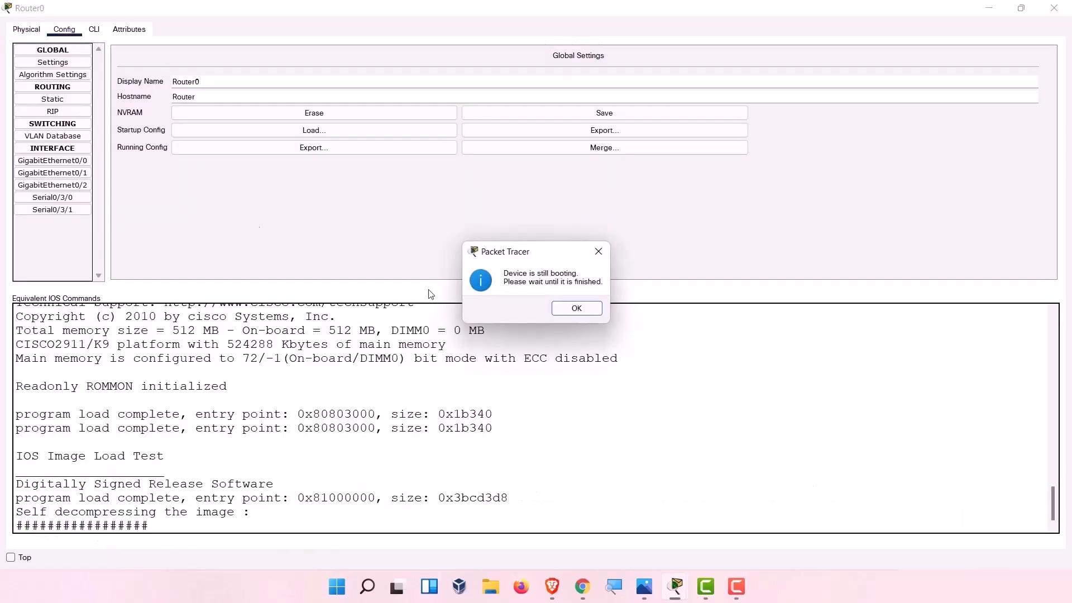
{"action": "left_click", "coordinate": [589, 311]}
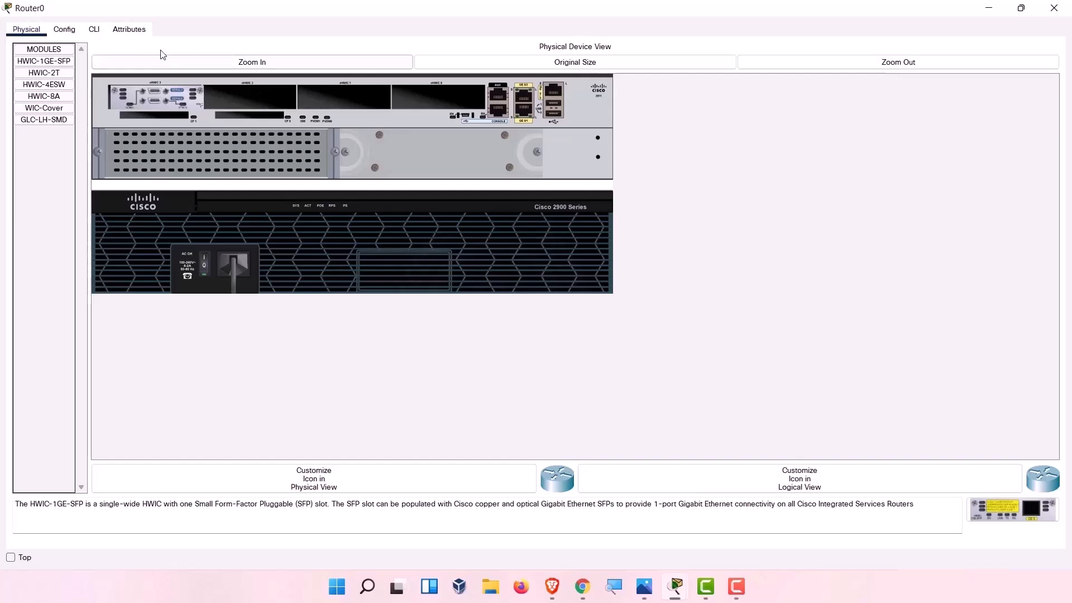
{"action": "left_click", "coordinate": [99, 35]}
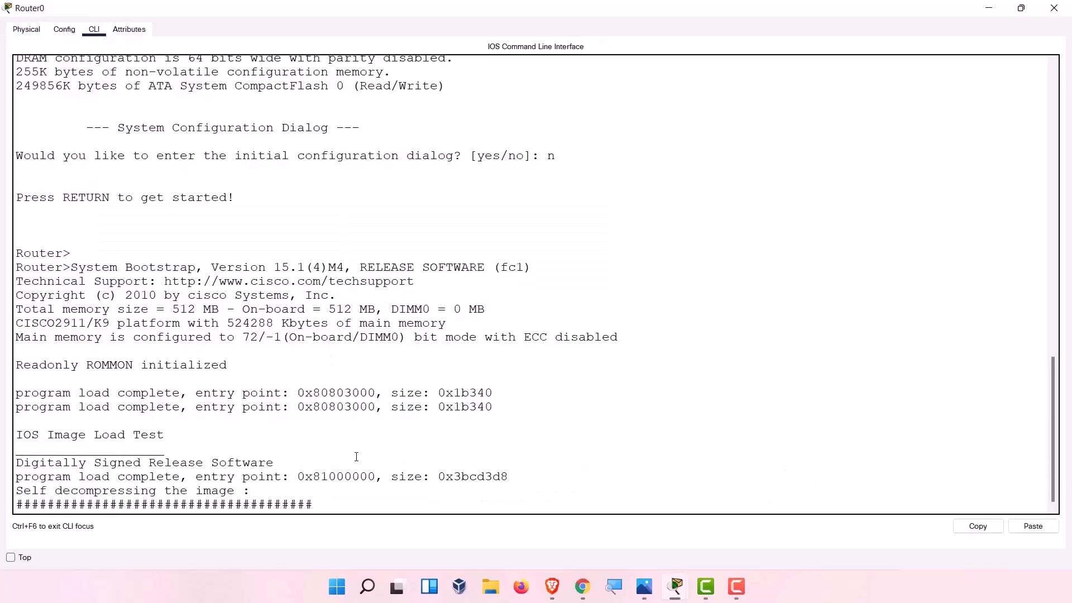
Decline the initial configuration dialog with 'no' and enter privileged mode with 'enable'.
{"action": "type", "text": "no"}
{"action": "key", "text": "Return"}
{"action": "key", "text": "Return"}
{"action": "key", "text": "Return"}
{"action": "key", "text": "Return"}
{"action": "key", "text": "Return"}
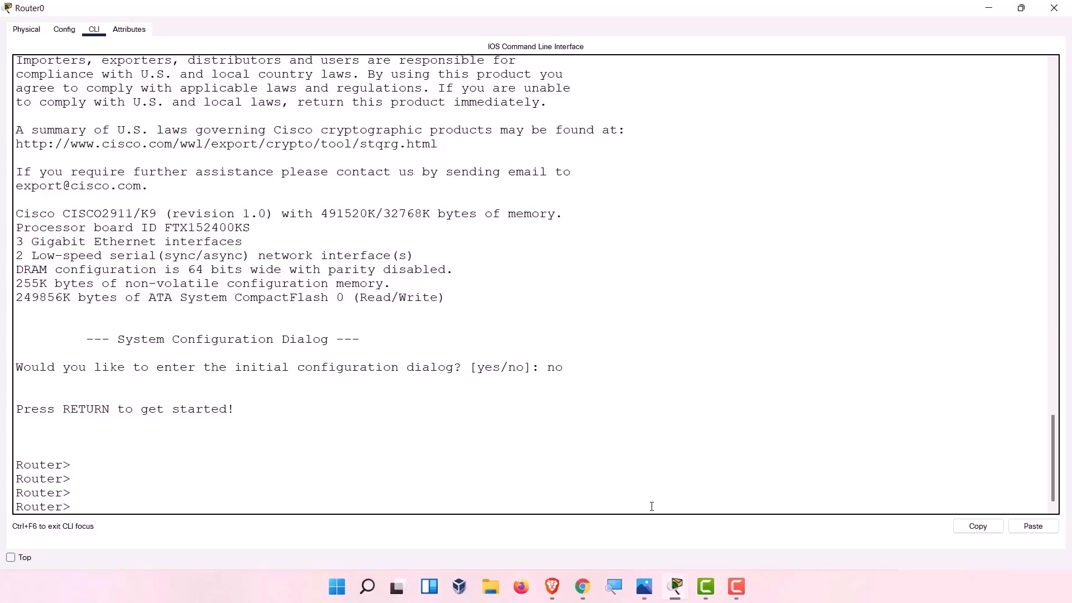
{"action": "type", "text": "enable"}
{"action": "key", "text": "Return"}
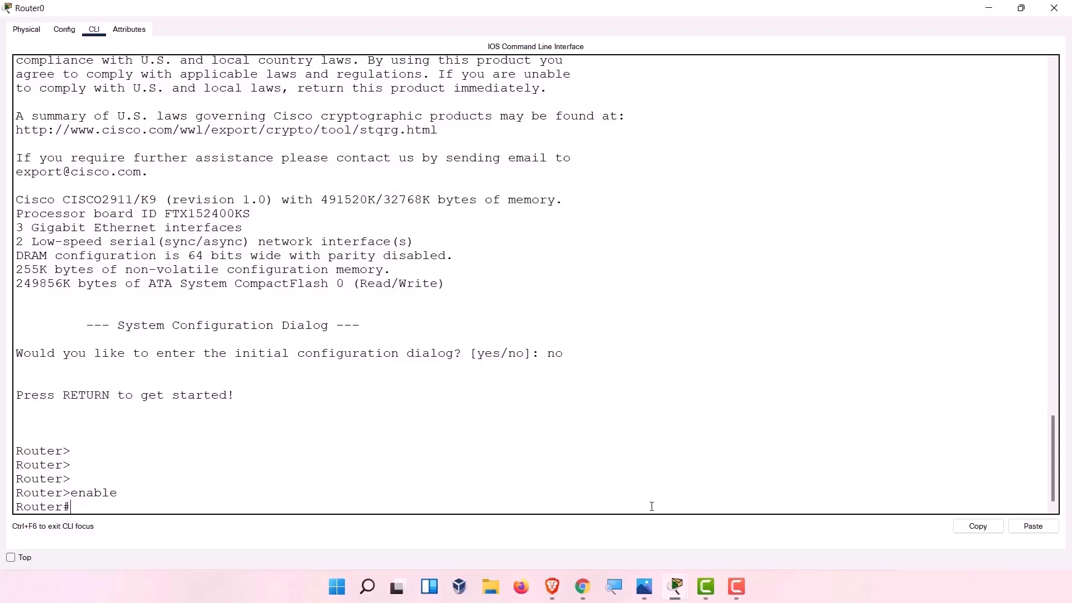
{"action": "left_click_drag", "start_coordinate": [64, 493], "coordinate": [66, 508]}
{"action": "left_click", "coordinate": [120, 495]}
Drop to user mode with 'disable', then return to privileged mode using the short 'en'.
{"action": "type", "text": "disable"}
{"action": "key", "text": "Return"}
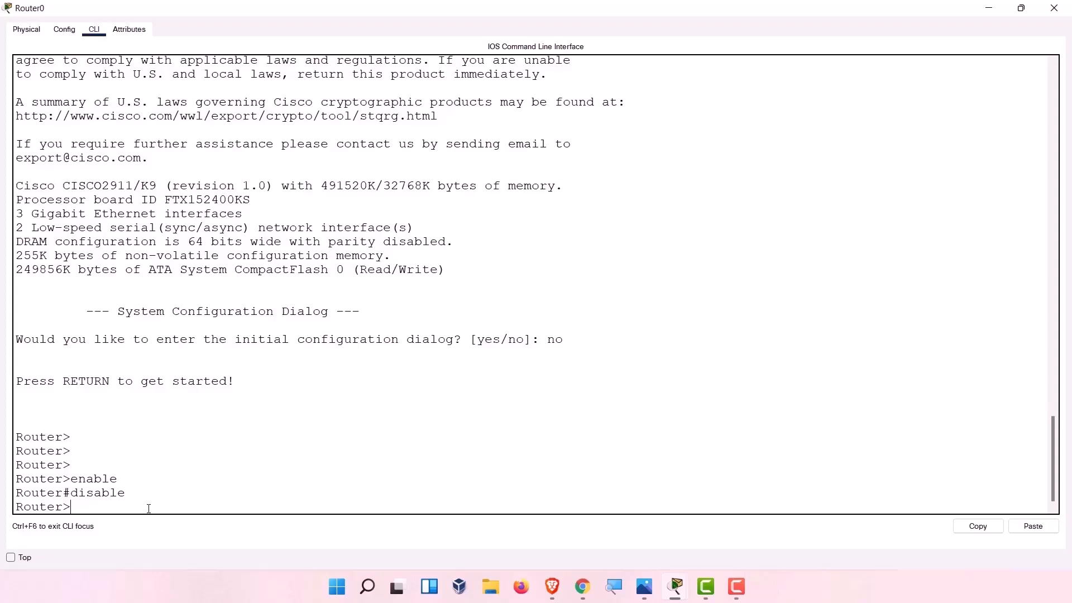
{"action": "type", "text": "en"}
{"action": "key", "text": "Tab"}
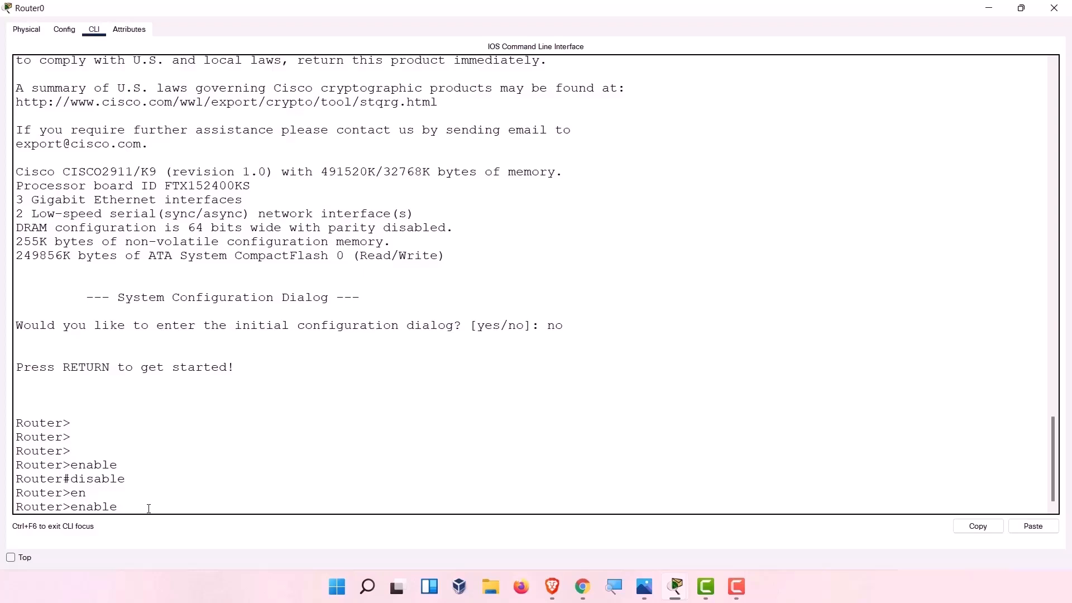
{"action": "key", "text": "BackSpace"}
{"action": "key", "text": "BackSpace"}
{"action": "key", "text": "BackSpace"}
{"action": "key", "text": "BackSpace"}
{"action": "key", "text": "Return"}
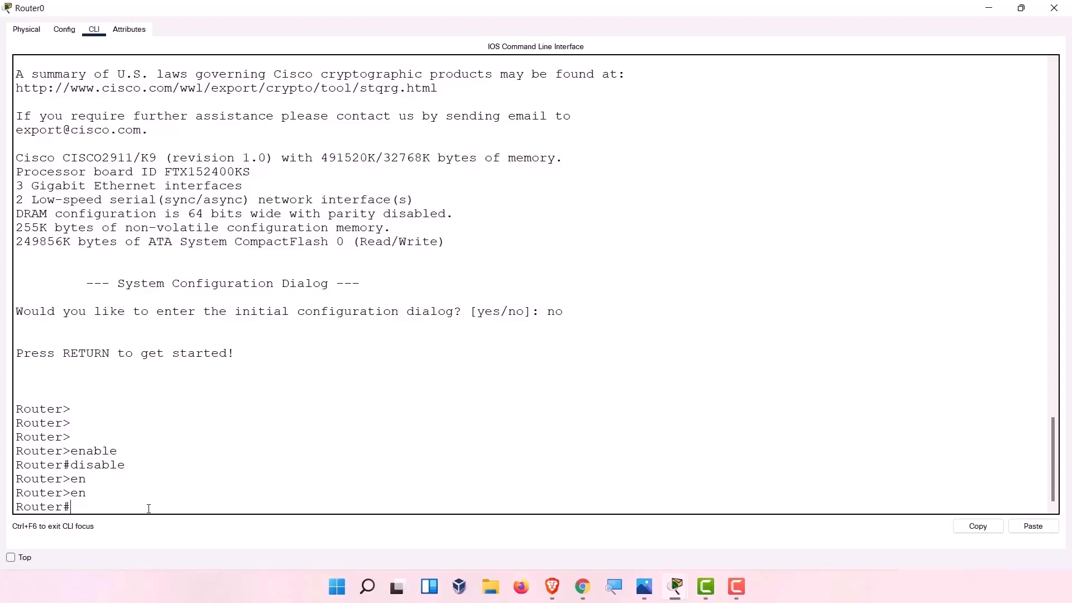
Run show version and highlight the 2900 platform, IOS 15.1 and the .bin image file.
{"action": "type", "text": "show ver"}
{"action": "key", "text": "Tab"}
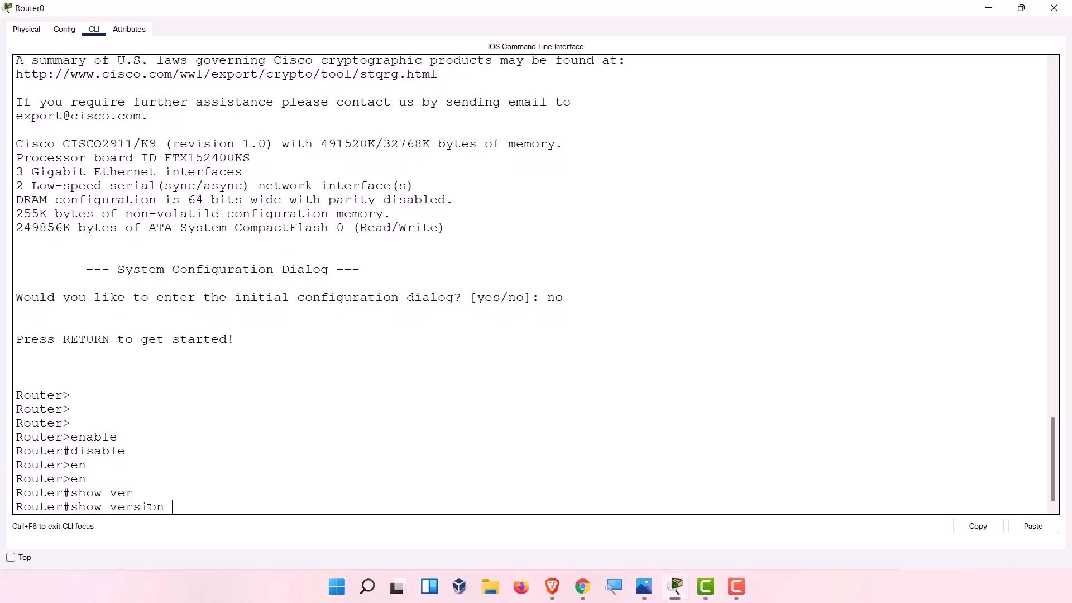
{"action": "key", "text": "Return"}
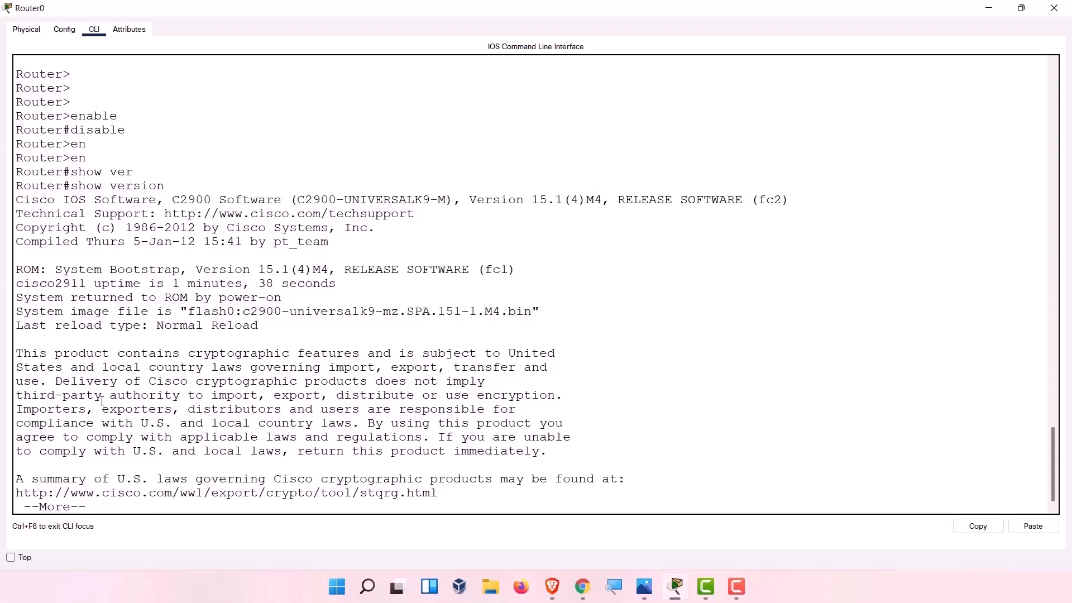
{"action": "left_click_drag", "start_coordinate": [180, 201], "coordinate": [211, 200]}
{"action": "left_click_drag", "start_coordinate": [479, 201], "coordinate": [571, 200]}
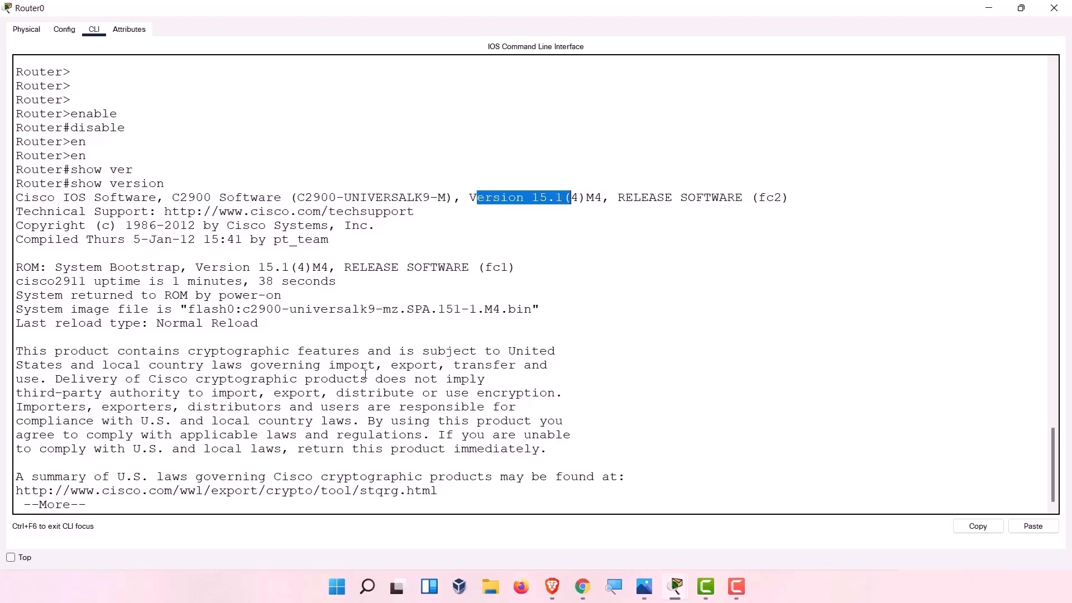
{"action": "left_click_drag", "start_coordinate": [532, 310], "coordinate": [242, 314]}
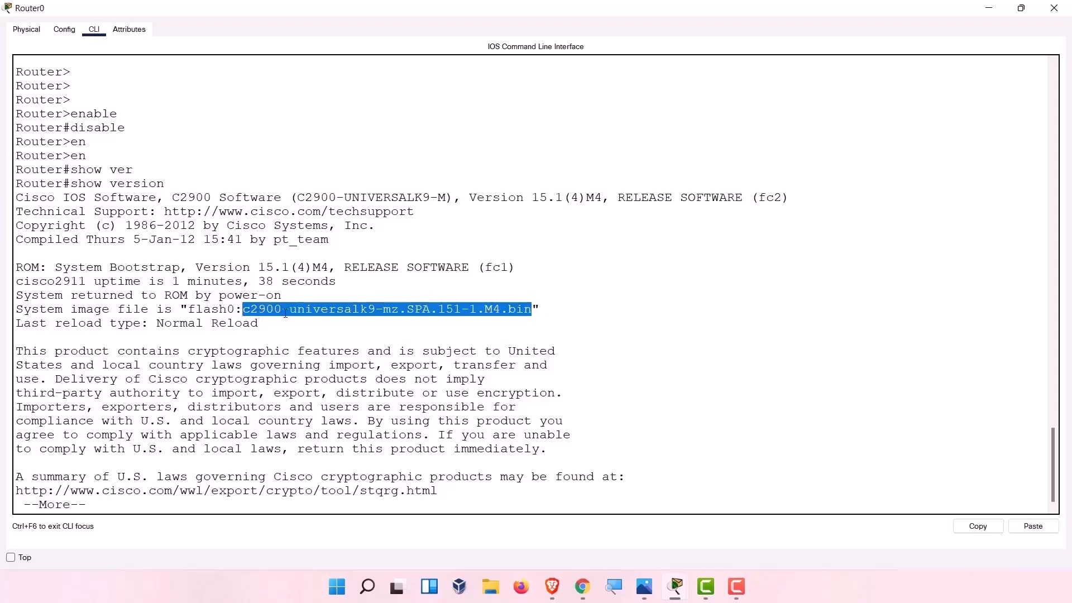
{"action": "left_click", "coordinate": [489, 319]}
{"action": "double_click", "coordinate": [507, 312]}
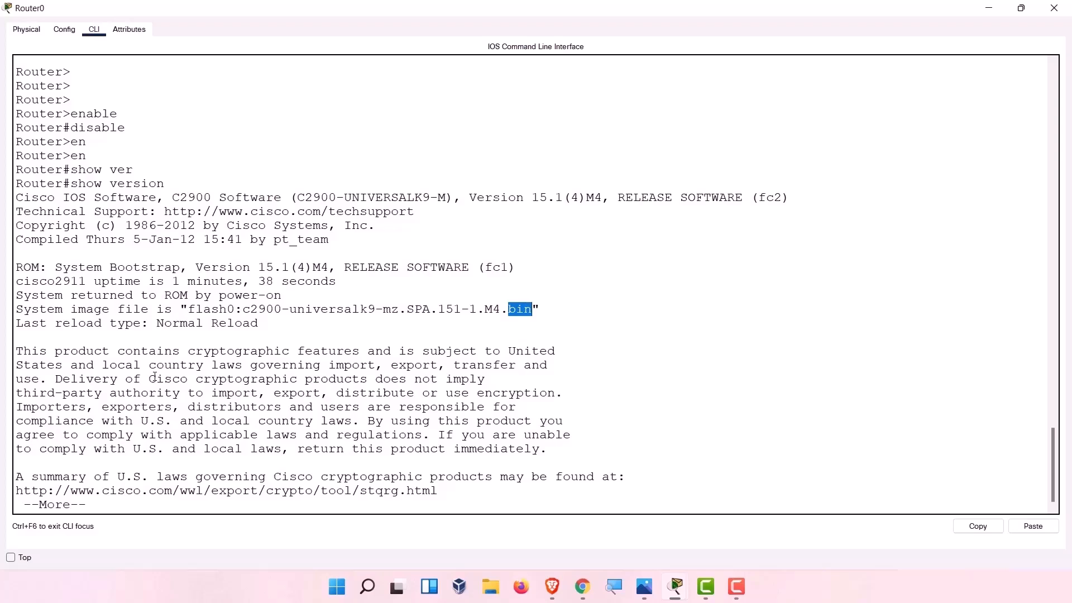
Page through the rest of the version output, noting the model number, back to Router#.
{"action": "key", "text": "Return"}
{"action": "key", "text": "Return"}
{"action": "key", "text": "Return"}
{"action": "key", "text": "Return"}
{"action": "key", "text": "Return"}
{"action": "key", "text": "Return"}
{"action": "key", "text": "Return"}
{"action": "key", "text": "Return"}
{"action": "key", "text": "Return"}
{"action": "key", "text": "Return"}
{"action": "key", "text": "Return"}
{"action": "key", "text": "Return"}
{"action": "key", "text": "Return"}
{"action": "key", "text": "Return"}
{"action": "key", "text": "Return"}
{"action": "key", "text": "Return"}
{"action": "key", "text": "Return"}
{"action": "key", "text": "Return"}
{"action": "key", "text": "Return"}
{"action": "key", "text": "Return"}
{"action": "key", "text": "Return"}
{"action": "key", "text": "Return"}
{"action": "key", "text": "Return"}
{"action": "key", "text": "Return"}
{"action": "key", "text": "Return"}
{"action": "key", "text": "Return"}
{"action": "key", "text": "Return"}
{"action": "key", "text": "Return"}
{"action": "key", "text": "Return"}
{"action": "key", "text": "Return"}
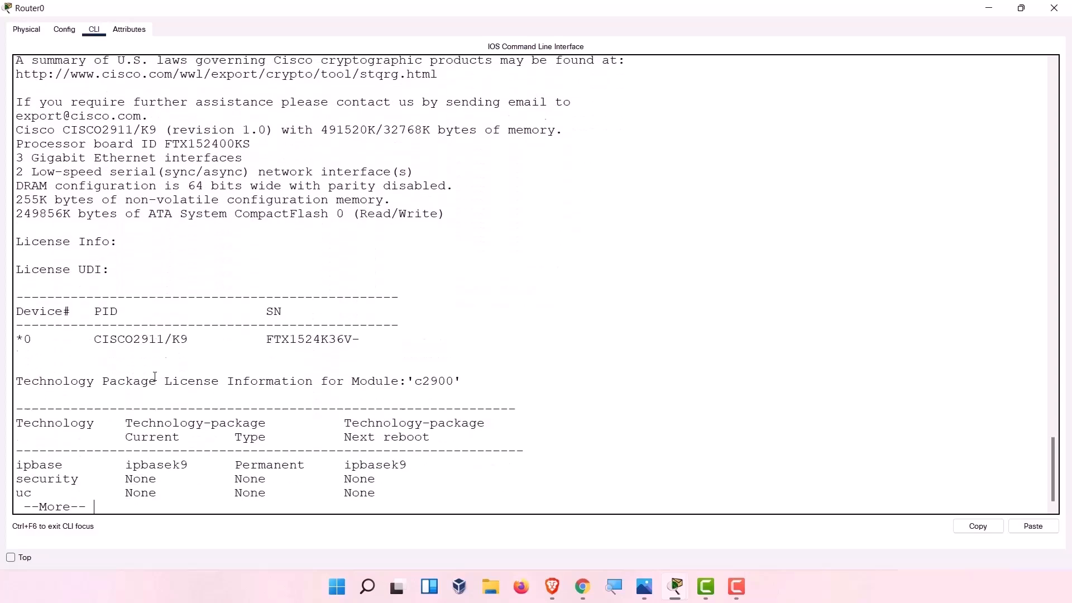
{"action": "left_click_drag", "start_coordinate": [196, 341], "coordinate": [119, 339]}
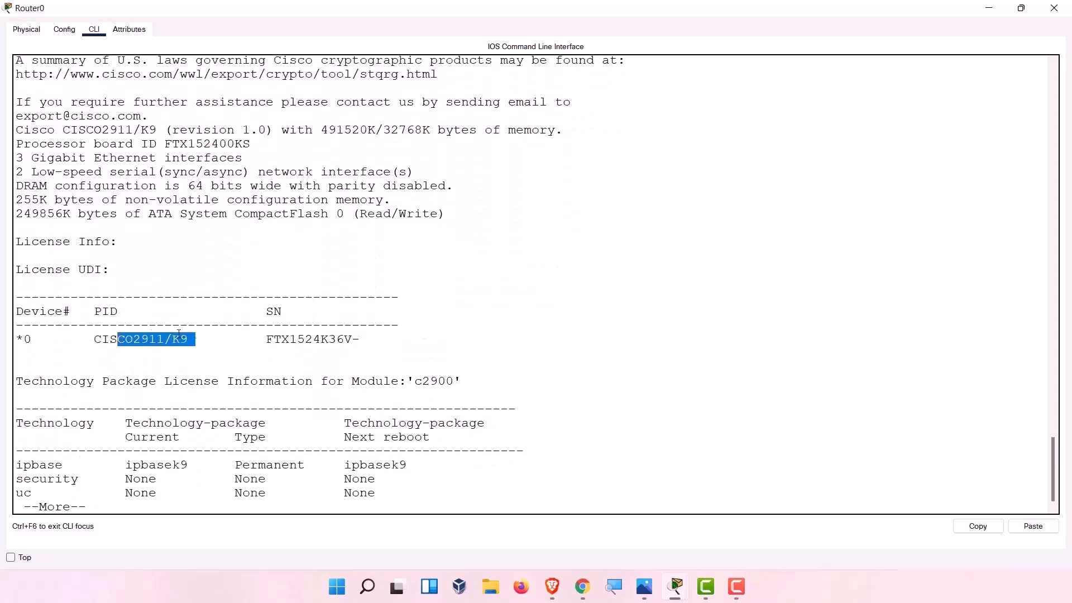
{"action": "left_click", "coordinate": [279, 348]}
{"action": "key", "text": "Return"}
{"action": "key", "text": "Return"}
{"action": "key", "text": "Return"}
{"action": "key", "text": "Return"}
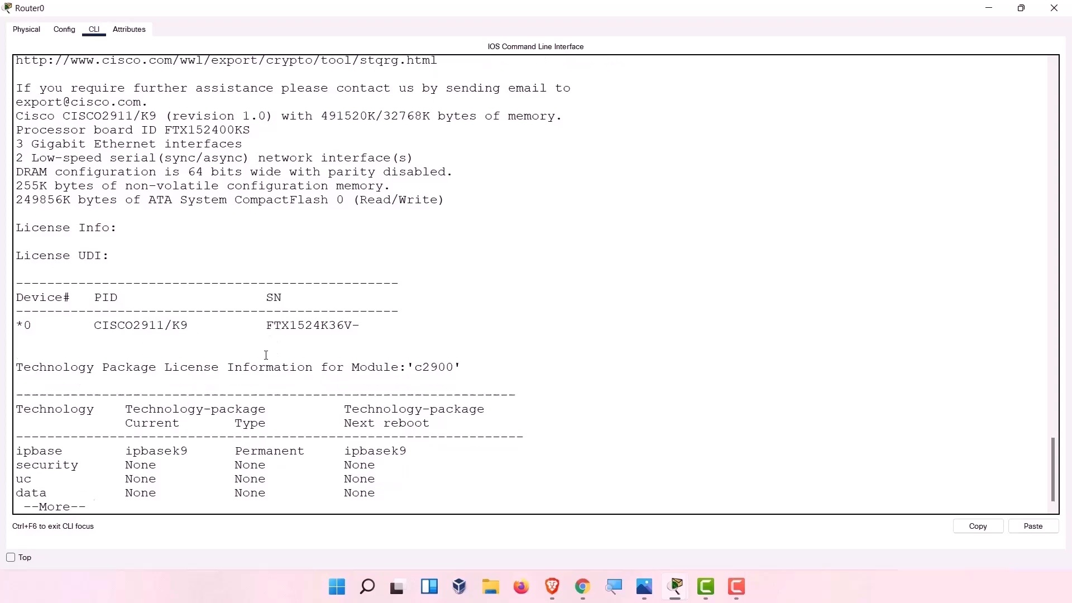
{"action": "key", "text": "Return"}
{"action": "key", "text": "Return"}
{"action": "key", "text": "Return"}
{"action": "key", "text": "Return"}
{"action": "key", "text": "Return"}
{"action": "key", "text": "Return"}
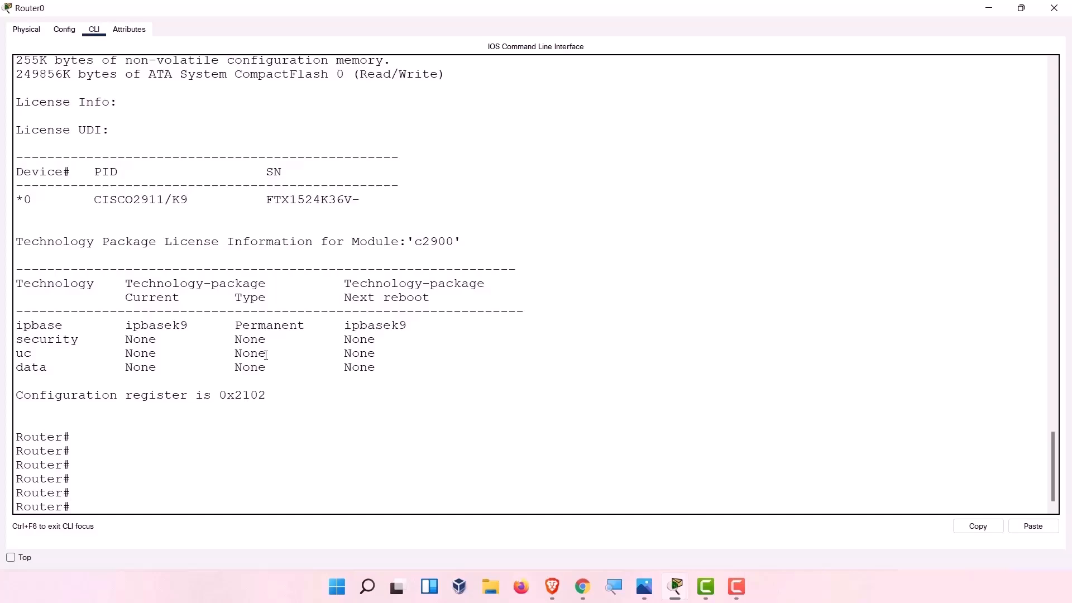
Run show flash and highlight the c2900-universalk9-mz.SPA.151-4.M4.bin image and 255744000-byte total.
{"action": "type", "text": "show"}
{"action": "type", "text": " flas"}
{"action": "key", "text": "Tab"}
{"action": "key", "text": "Return"}
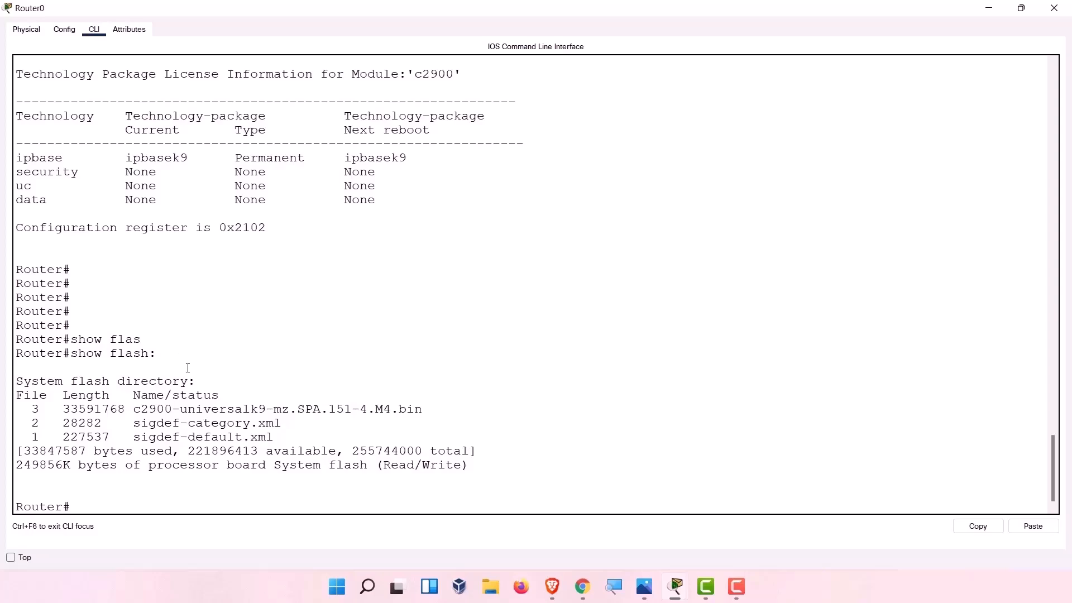
{"action": "left_click_drag", "start_coordinate": [277, 447], "coordinate": [20, 409]}
{"action": "left_click", "coordinate": [348, 425]}
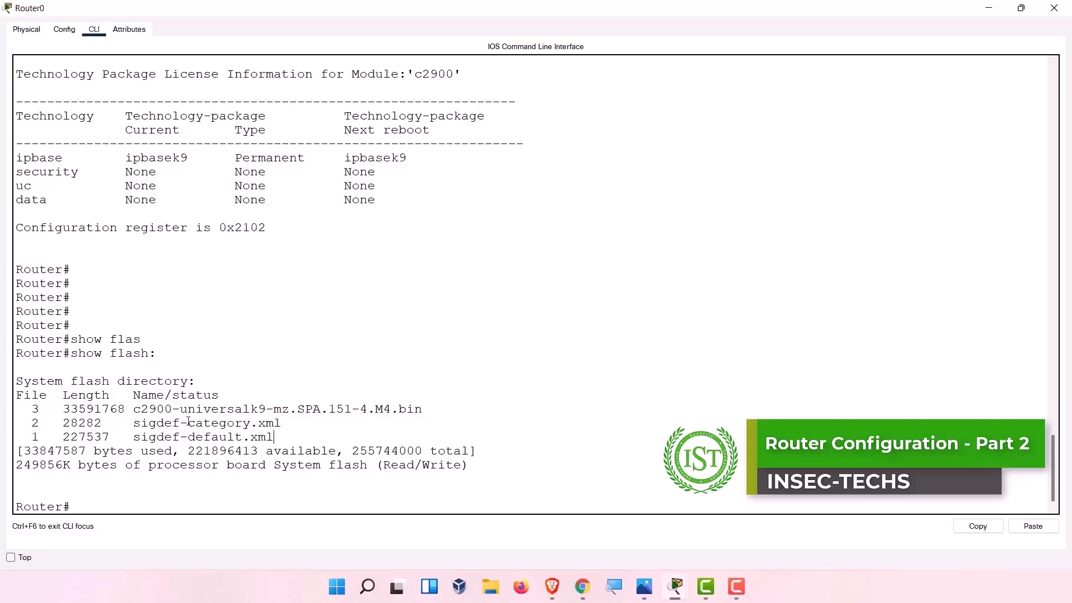
{"action": "double_click", "coordinate": [395, 451]}
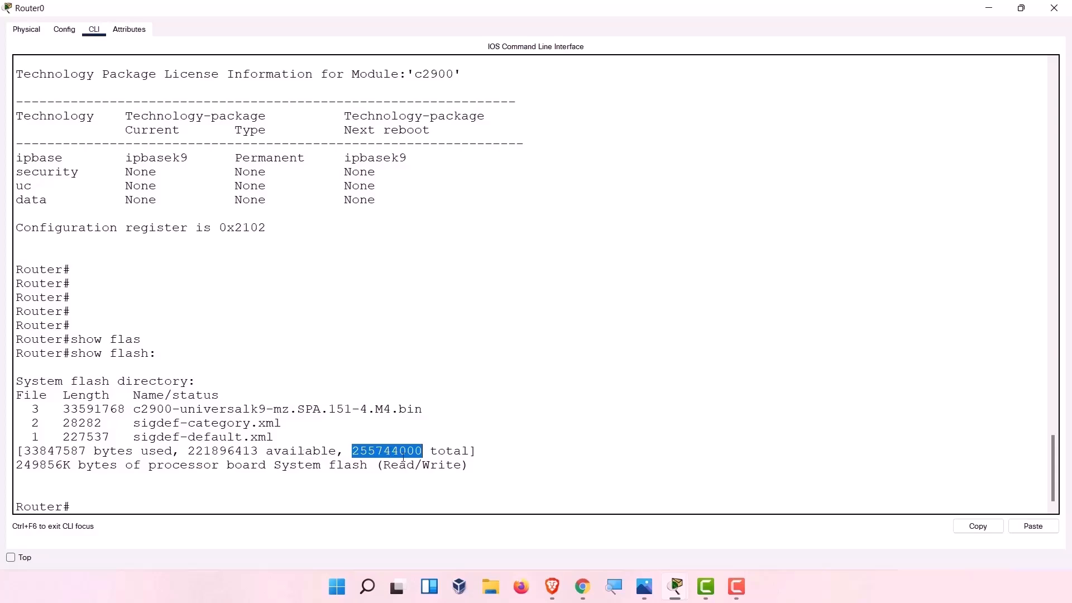
{"action": "left_click_drag", "start_coordinate": [416, 409], "coordinate": [136, 414]}
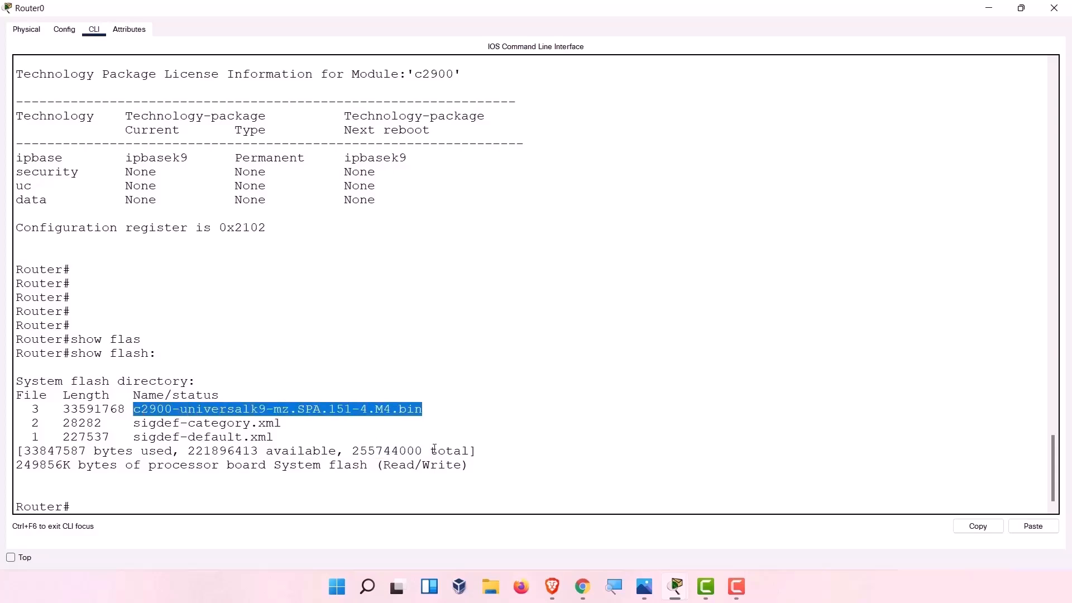
{"action": "scroll", "coordinate": [394, 411], "scroll_direction": "down", "scroll_amount": 1}
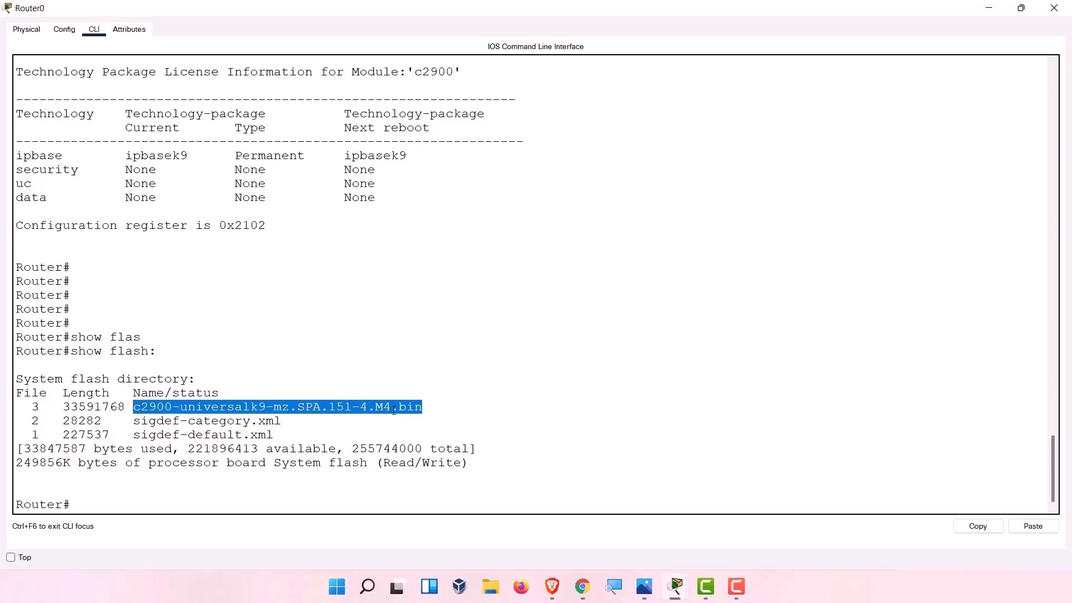
{"action": "key", "text": "Return"}
{"action": "key", "text": "Return"}
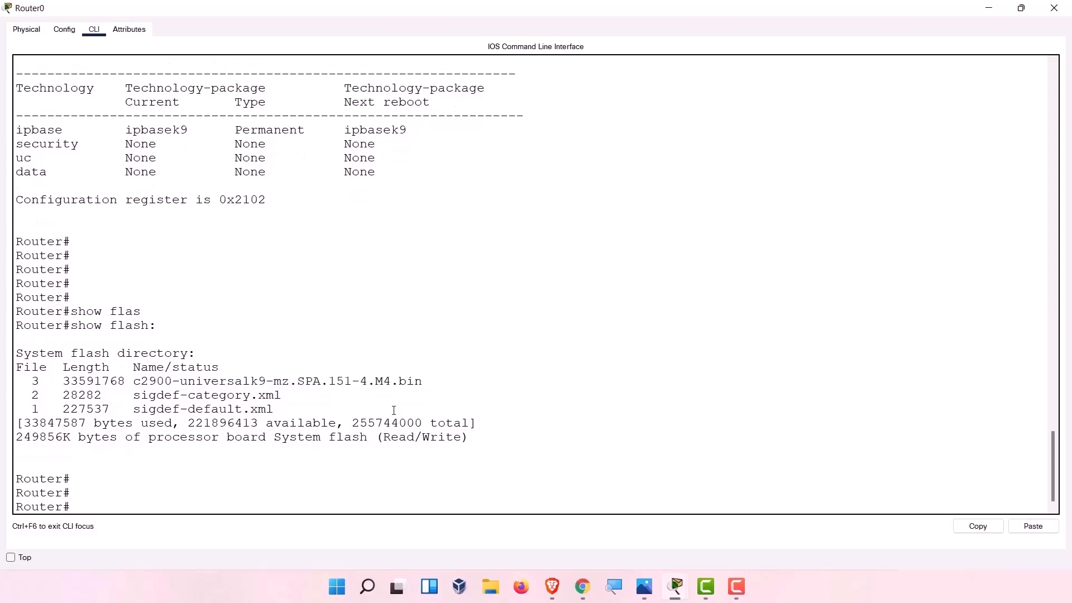
Run show ip interface and review the GigabitEthernet, Serial and Vlan1 interface entries.
{"action": "type", "text": "show ip inter"}
{"action": "key", "text": "Tab"}
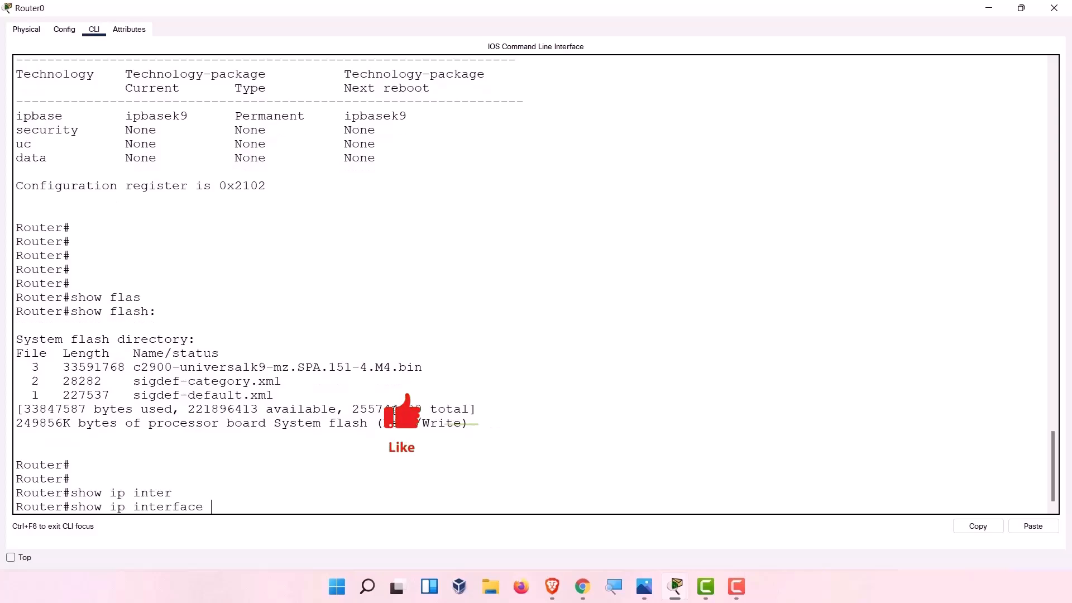
{"action": "key", "text": "Return"}
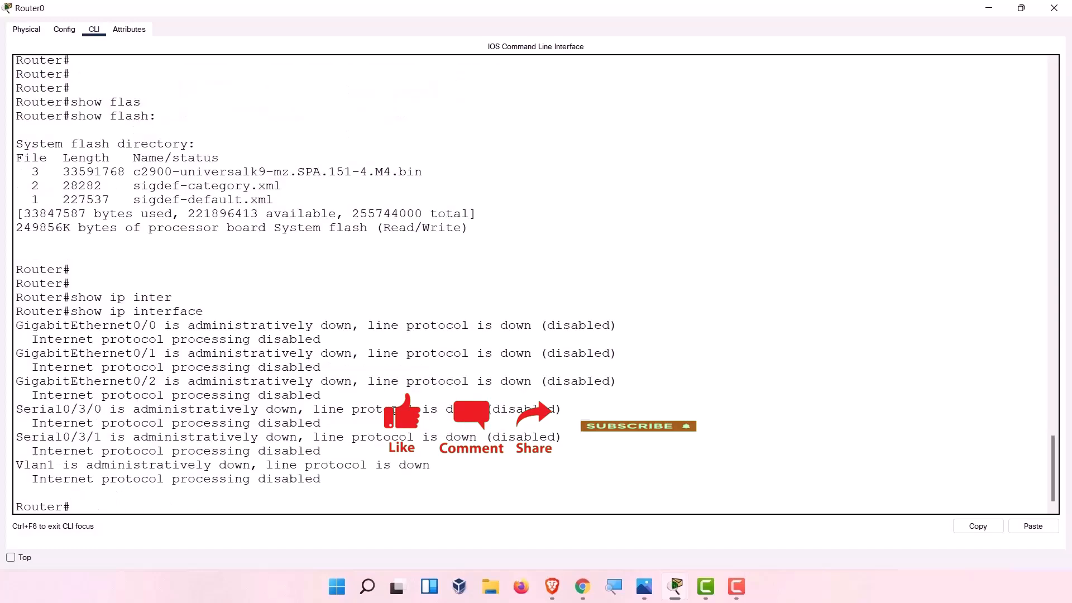
{"action": "left_click_drag", "start_coordinate": [79, 326], "coordinate": [149, 326]}
{"action": "left_click_drag", "start_coordinate": [141, 382], "coordinate": [148, 381]}
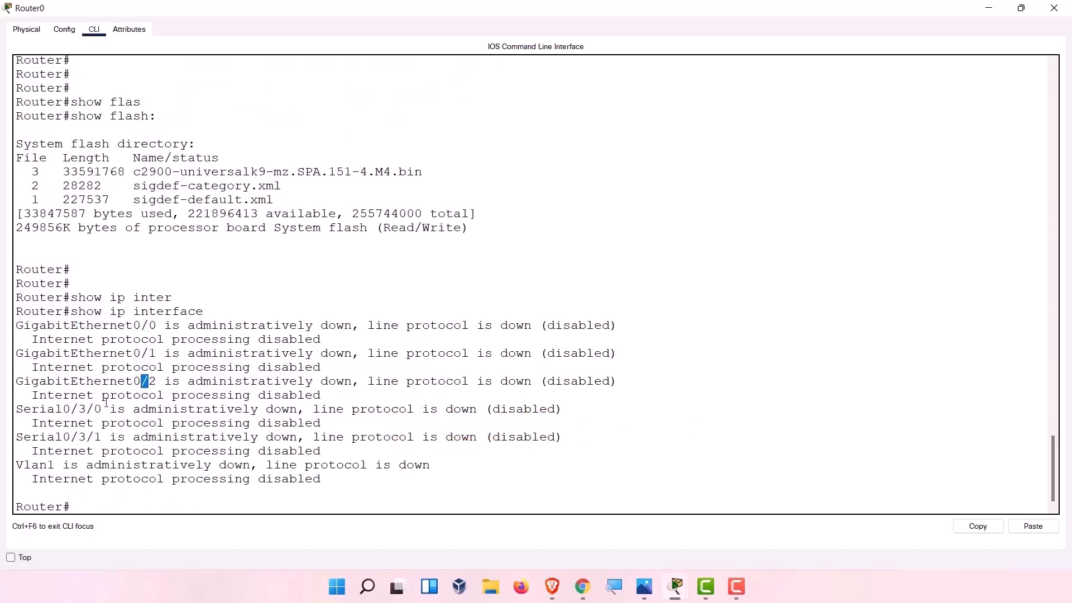
{"action": "left_click_drag", "start_coordinate": [63, 409], "coordinate": [102, 437]}
{"action": "left_click_drag", "start_coordinate": [62, 466], "coordinate": [17, 469]}
{"action": "left_click", "coordinate": [241, 446]}
Run show ip interface brief, showing all six interfaces unassigned and administratively down.
{"action": "key", "text": "Up"}
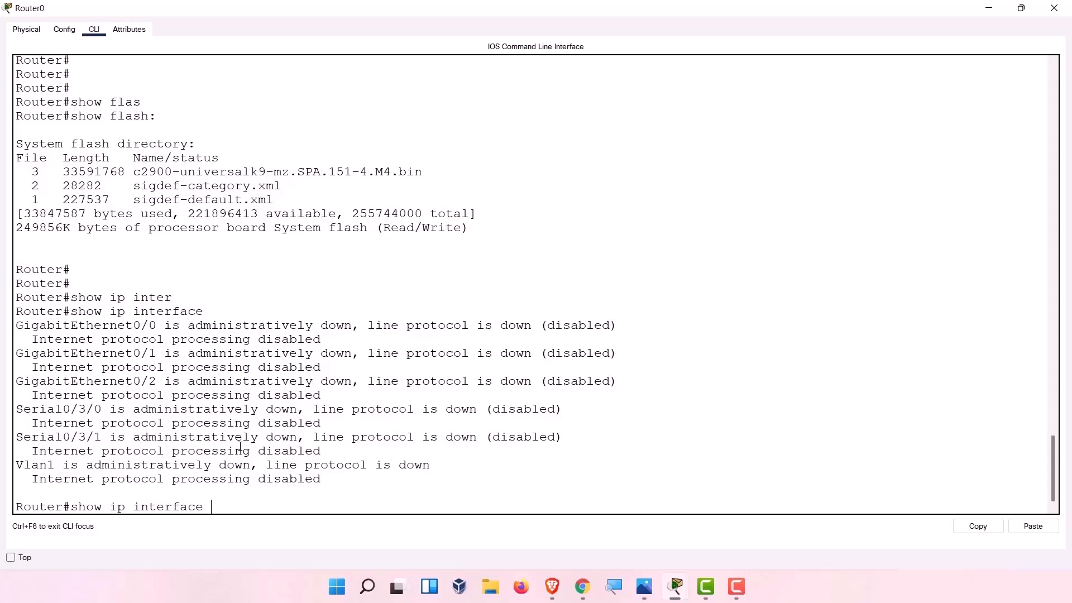
{"action": "type", "text": "bre"}
{"action": "key", "text": "Tab"}
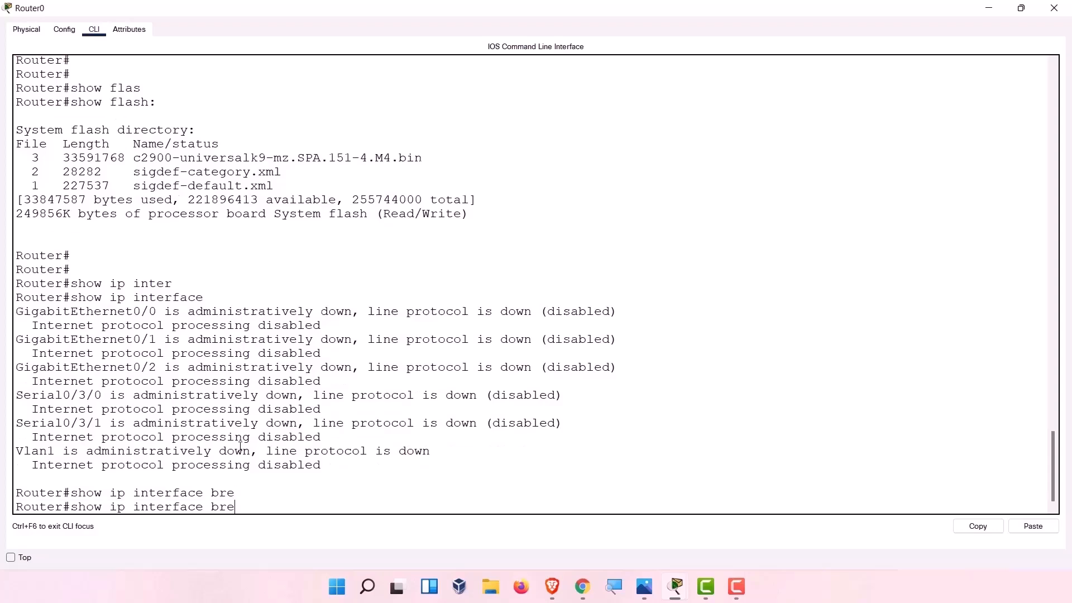
{"action": "key", "text": "BackSpace"}
{"action": "type", "text": "i"}
{"action": "key", "text": "Tab"}
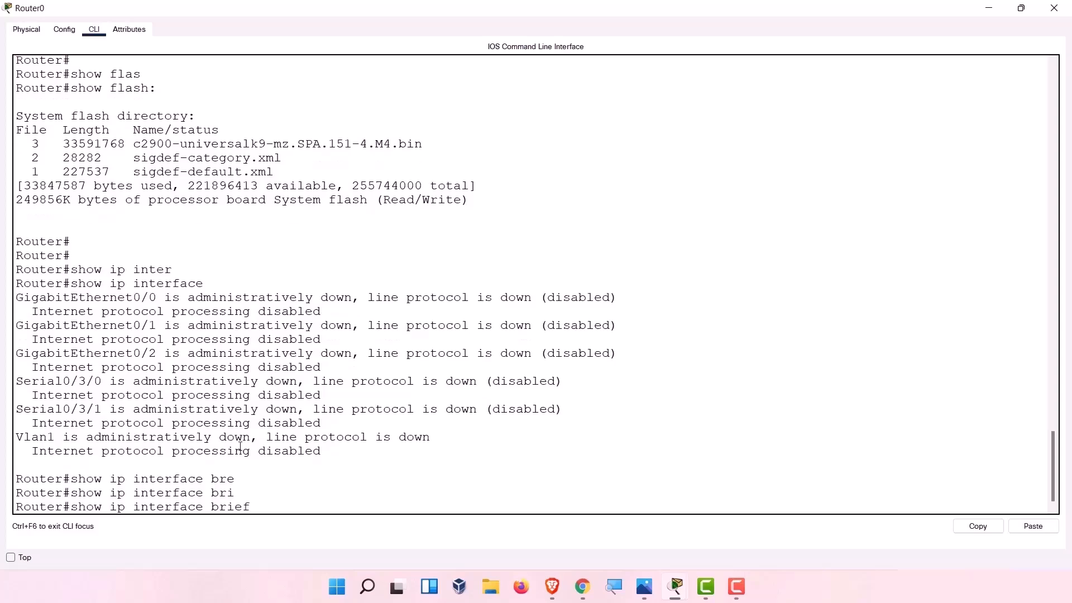
{"action": "key", "text": "Return"}
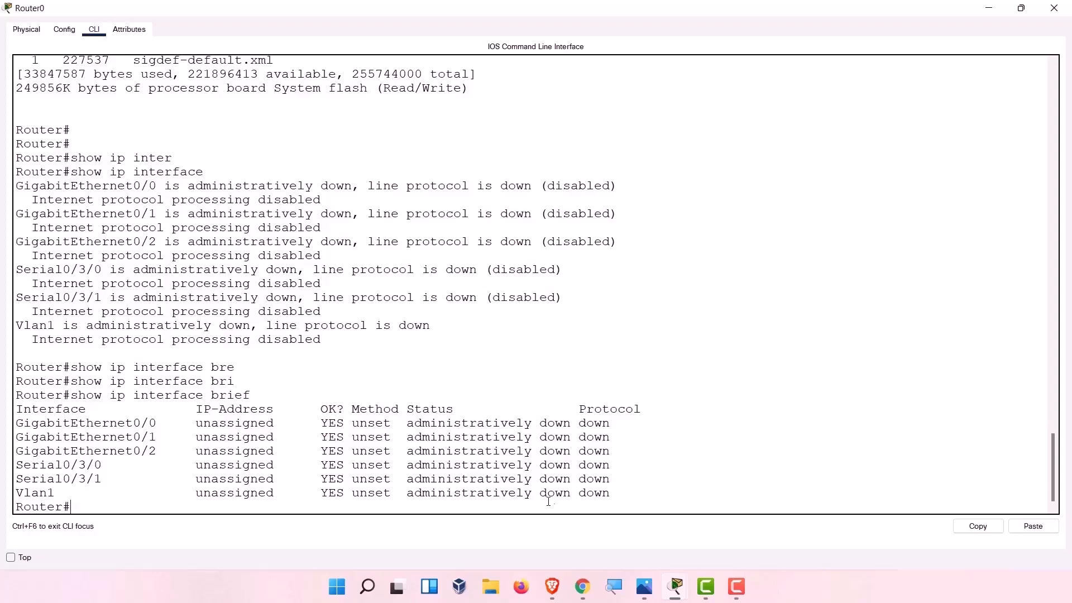
{"action": "left_click_drag", "start_coordinate": [609, 493], "coordinate": [2, 417]}
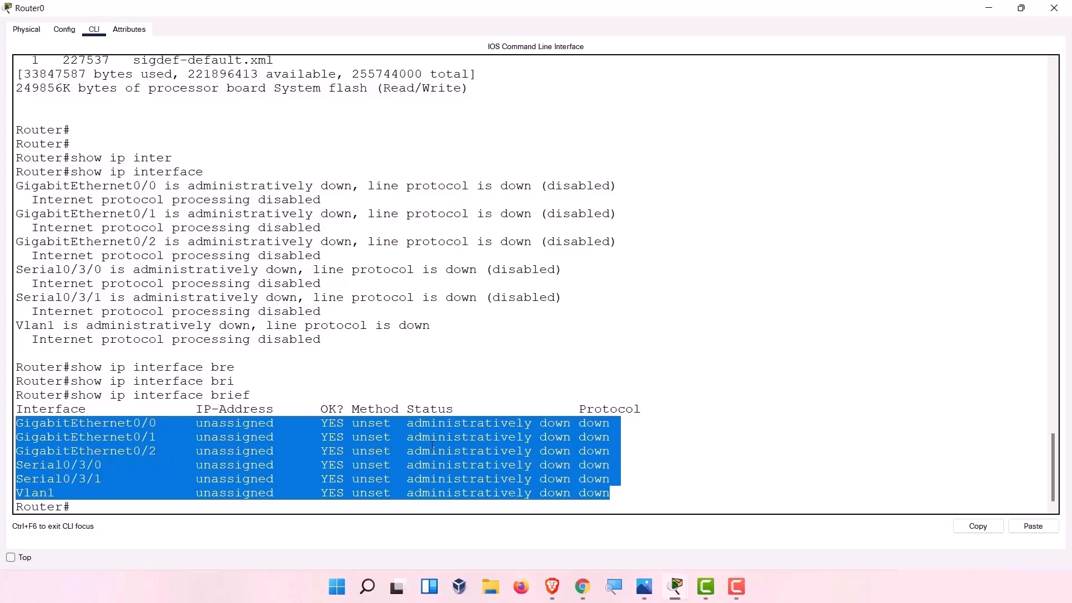
{"action": "left_click", "coordinate": [537, 424]}
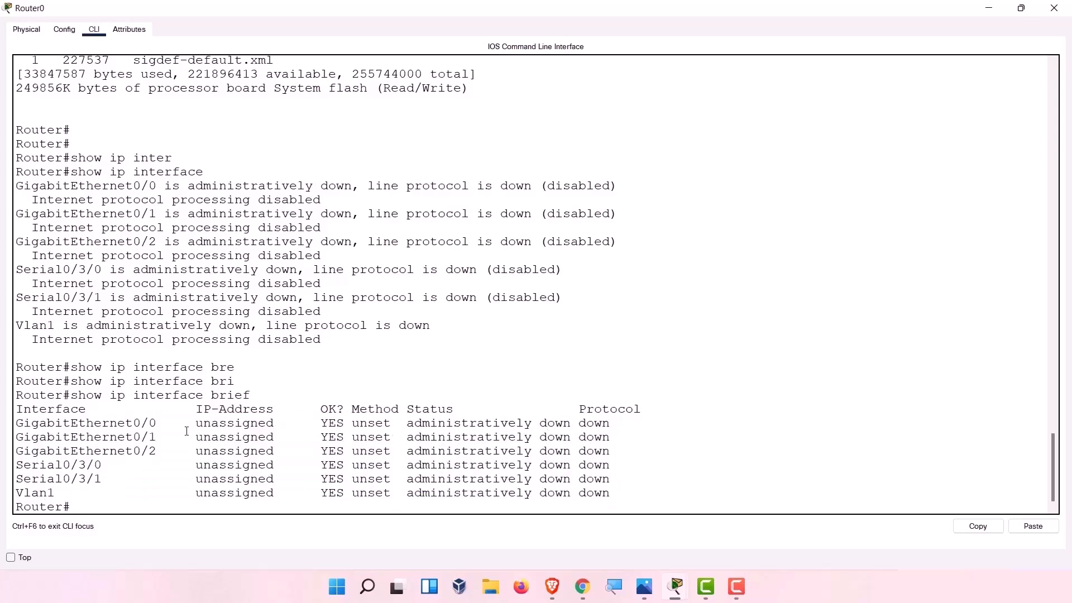
{"action": "mouse_move", "coordinate": [196, 425]}
{"action": "left_mouse_down"}
{"action": "mouse_move", "coordinate": [258, 485]}
{"action": "mouse_move", "coordinate": [287, 493]}
{"action": "mouse_move", "coordinate": [198, 424]}
{"action": "left_mouse_up"}
{"action": "left_click", "coordinate": [287, 494]}
{"action": "left_click", "coordinate": [338, 430]}
{"action": "key", "text": "Return"}
{"action": "key", "text": "Return"}
{"action": "key", "text": "Return"}
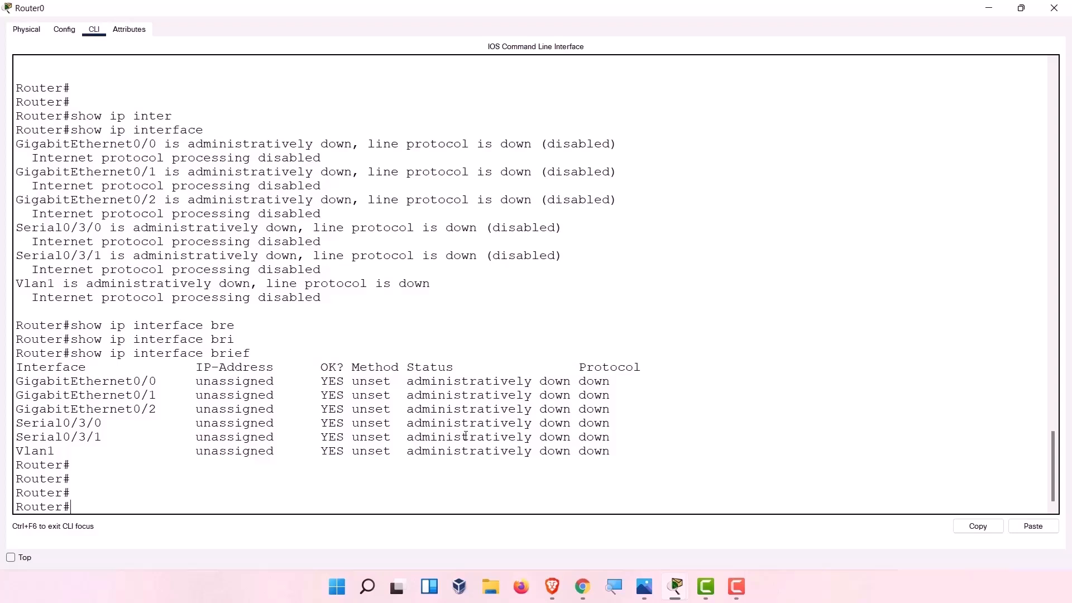
Run show clock, which reports 0:5:19 UTC Mon Mar 1 1993.
{"action": "type", "text": "show clo"}
{"action": "key", "text": "Tab"}
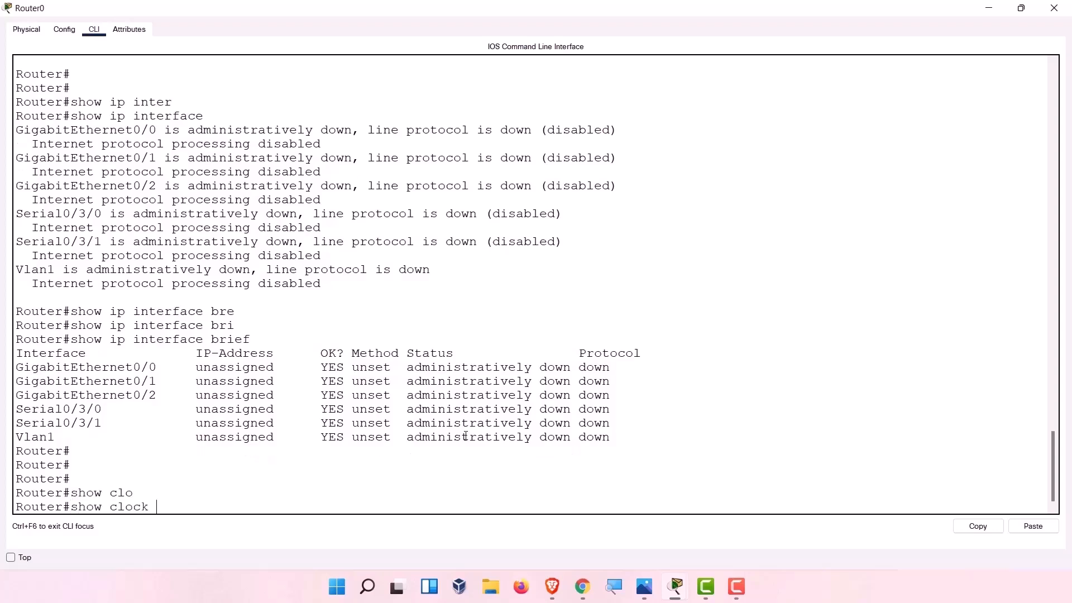
{"action": "key", "text": "Return"}
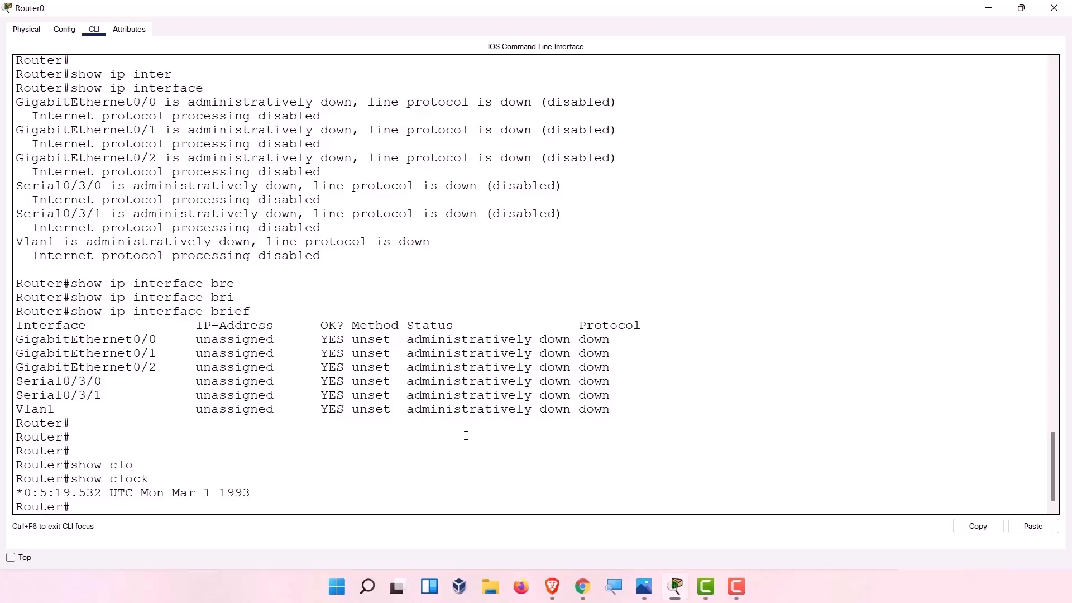
Start the command clock set 13:13:13 26th at the Router# prompt.
{"action": "type", "text": "clock st 13:13:13 26th"}
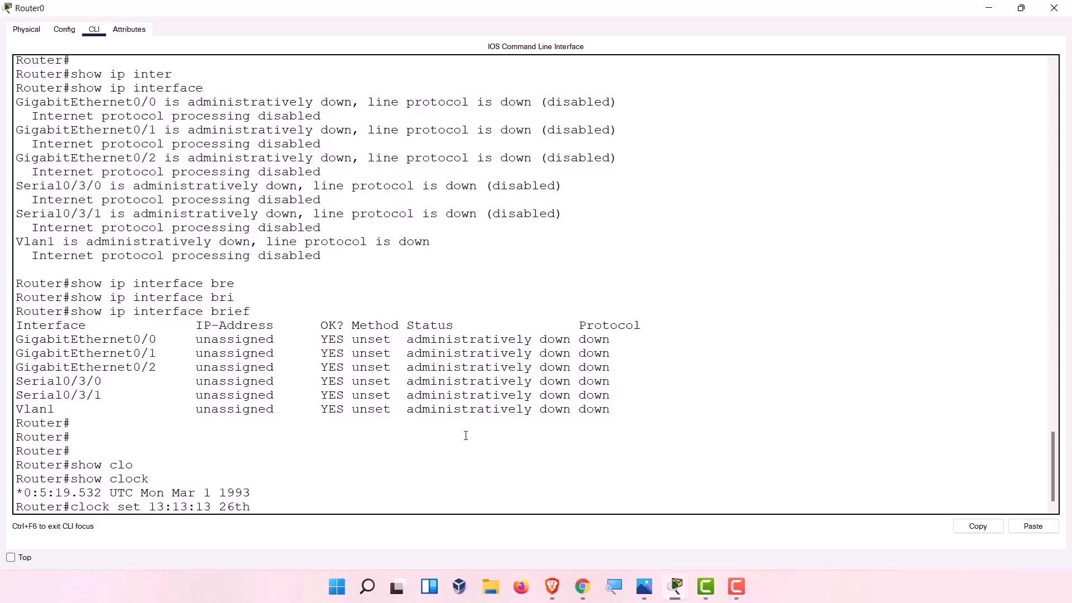
Add the month to clock set 13:13:13, then resubmit with the day as plain 26.
{"action": "type", "text": "Febrrrary"}
{"action": "key", "text": "Return"}
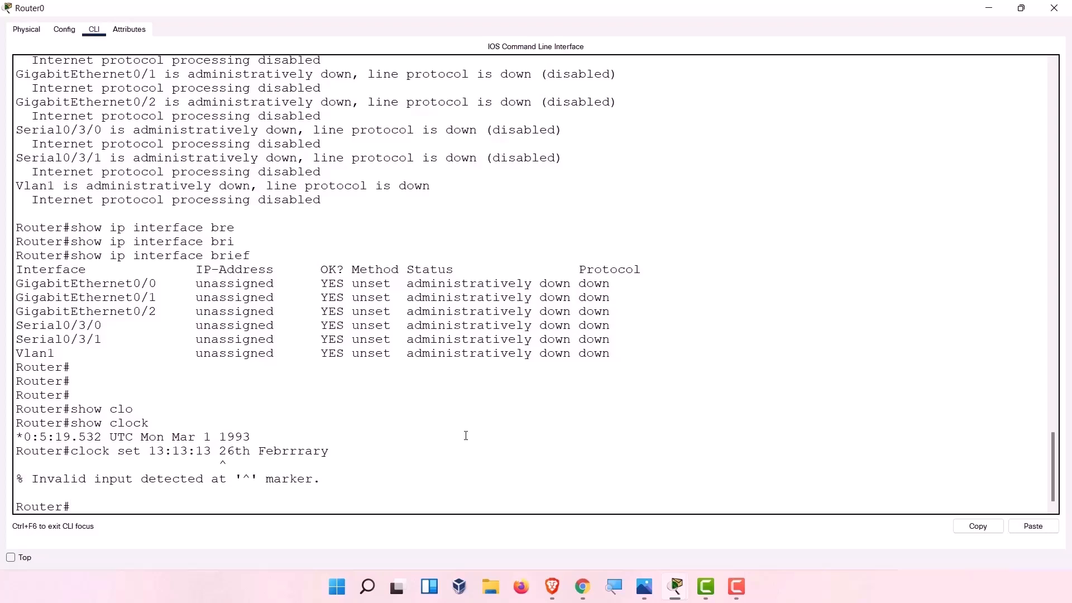
{"action": "key", "text": "Up"}
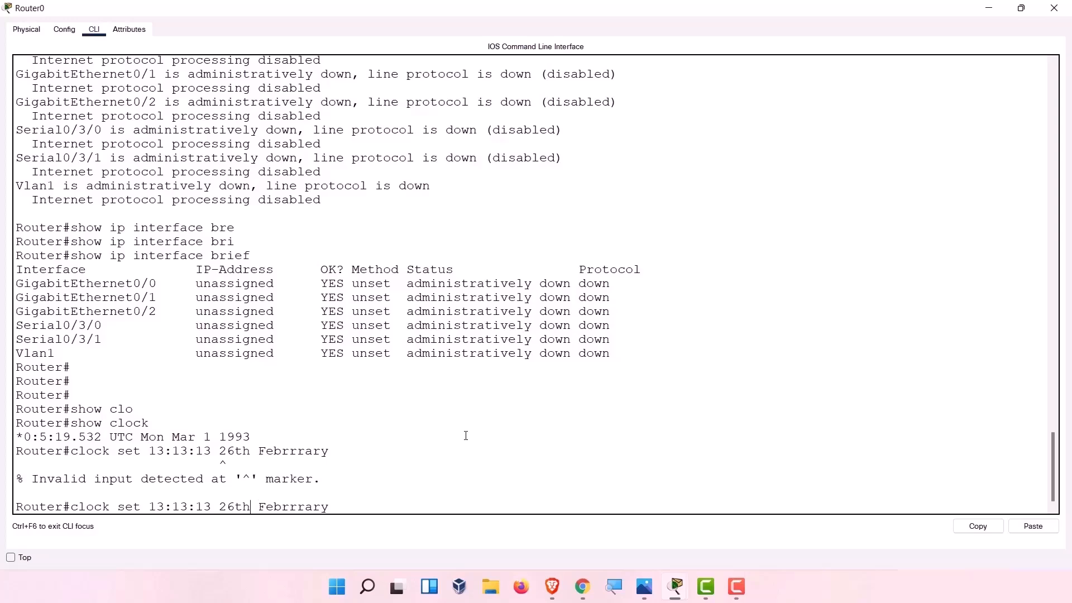
{"action": "key", "text": "BackSpace"}
{"action": "key", "text": "BackSpace"}
{"action": "key", "text": "Return"}
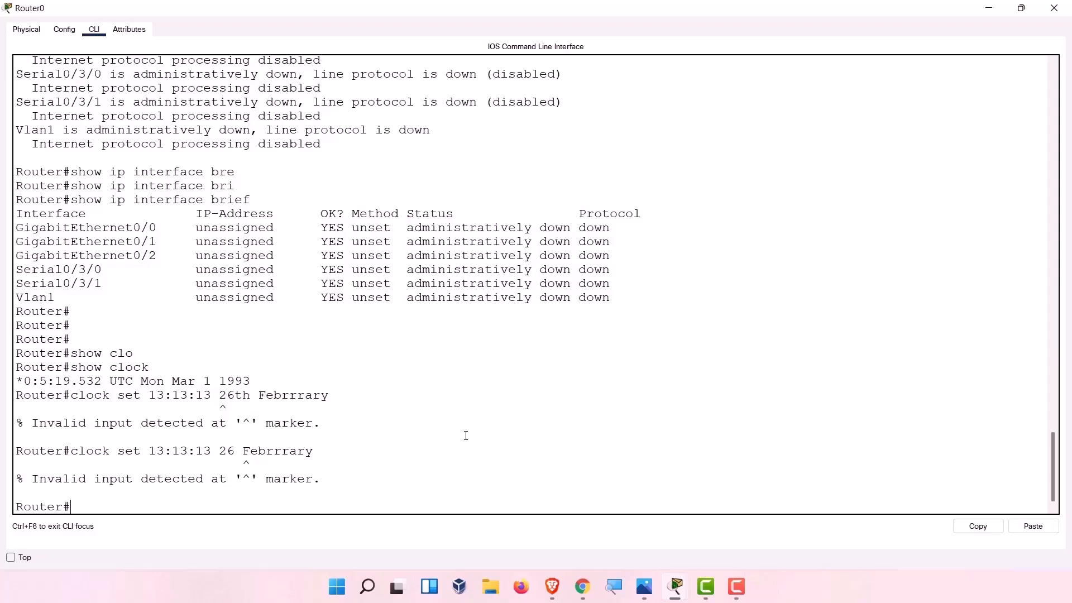
Correct the month to February and add 2022, setting the clock to 13:13:13 26 February 2022.
{"action": "key", "text": "Up"}
{"action": "key", "text": "BackSpace"}
{"action": "key", "text": "BackSpace"}
{"action": "key", "text": "BackSpace"}
{"action": "key", "text": "BackSpace"}
{"action": "key", "text": "BackSpace"}
{"action": "key", "text": "BackSpace"}
{"action": "key", "text": "BackSpace"}
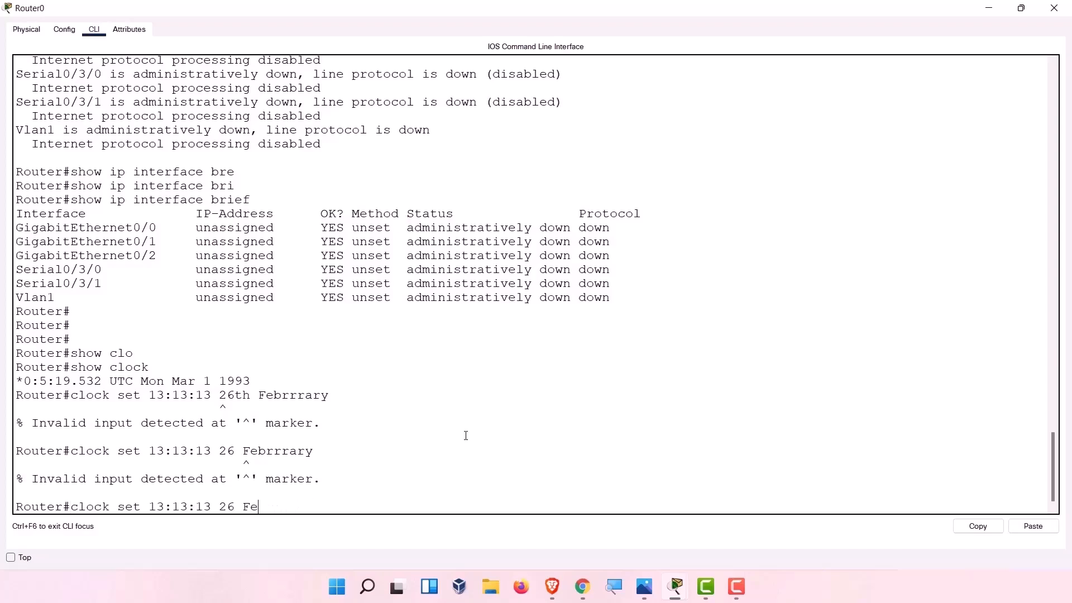
{"action": "type", "text": "bruary"}
{"action": "key", "text": "Return"}
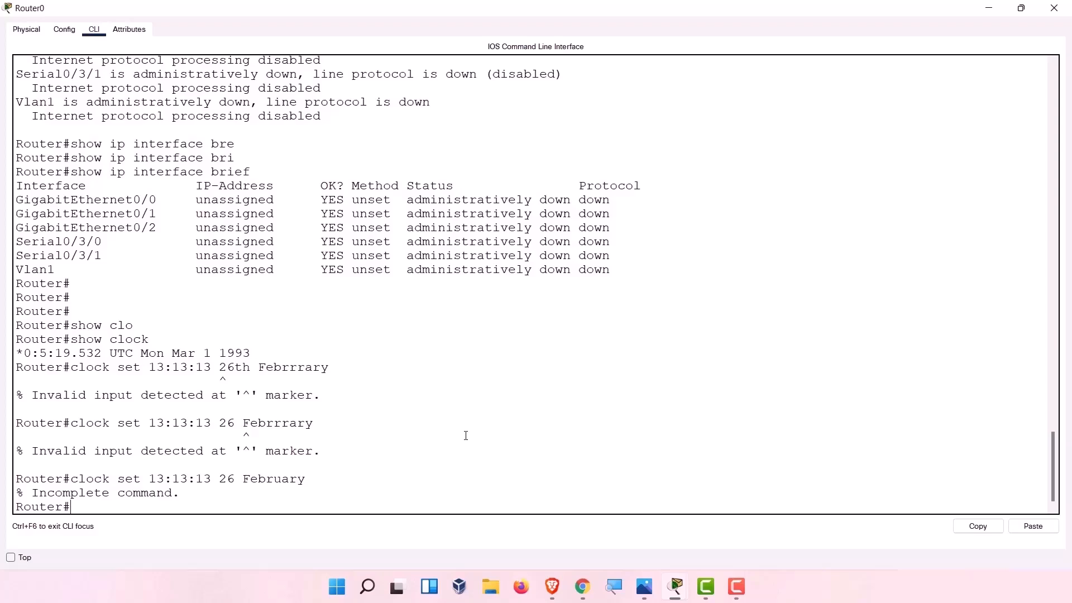
{"action": "key", "text": "Up"}
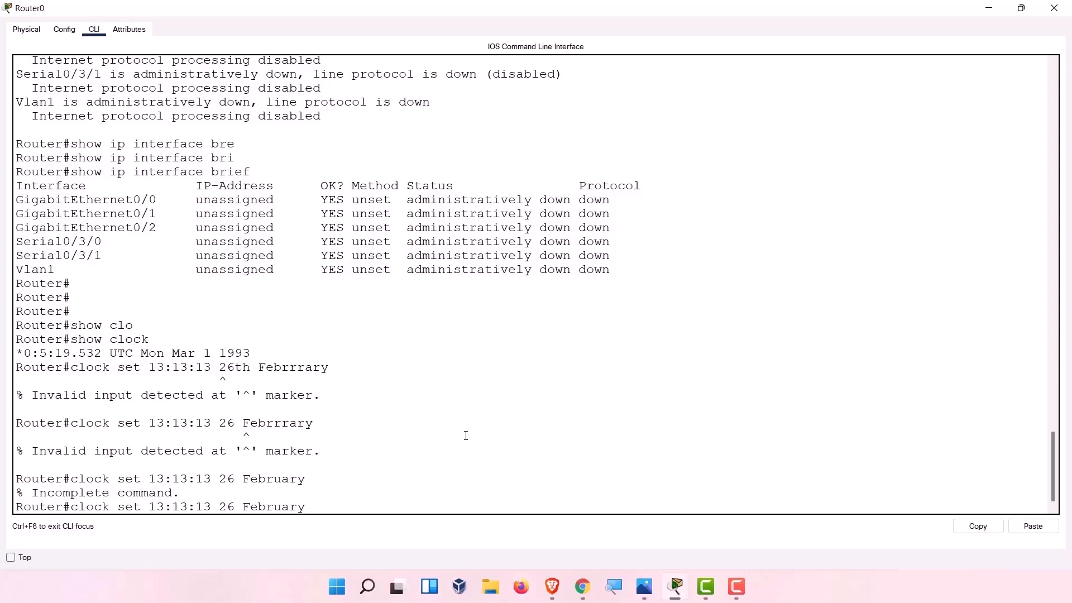
{"action": "type", "text": "2022"}
{"action": "key", "text": "Return"}
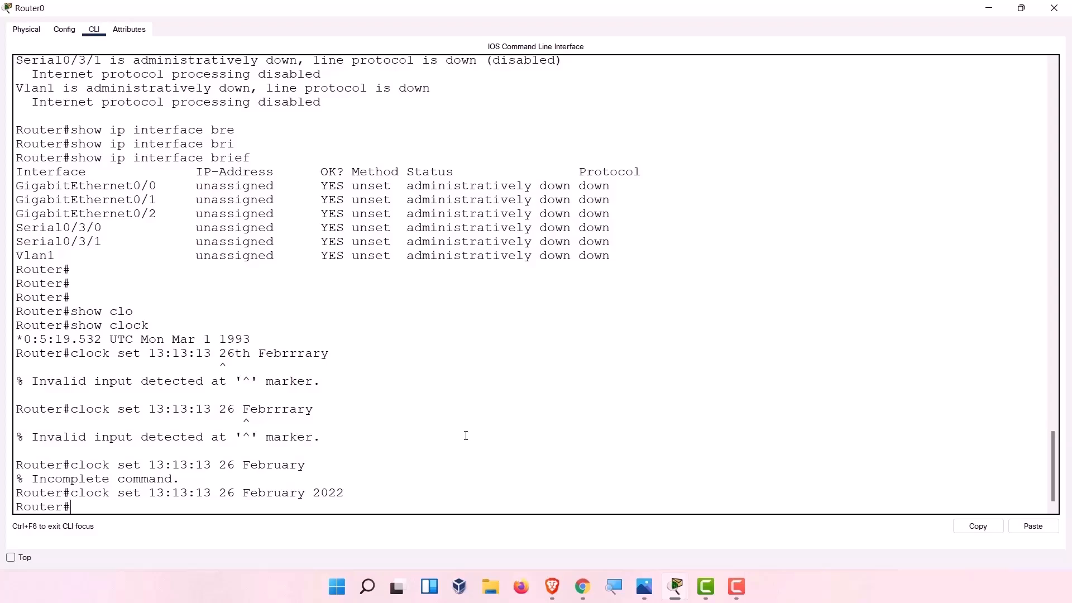
Rerun show clock to confirm Sat Feb 26 2022, then enter configure terminal at the prompt.
{"action": "key", "text": "Up"}
{"action": "key", "text": "Up"}
{"action": "key", "text": "Up"}
{"action": "key", "text": "Up"}
{"action": "key", "text": "Up"}
{"action": "key", "text": "Up"}
{"action": "key", "text": "Up"}
{"action": "key", "text": "Down"}
{"action": "key", "text": "Down"}
{"action": "key", "text": "Return"}
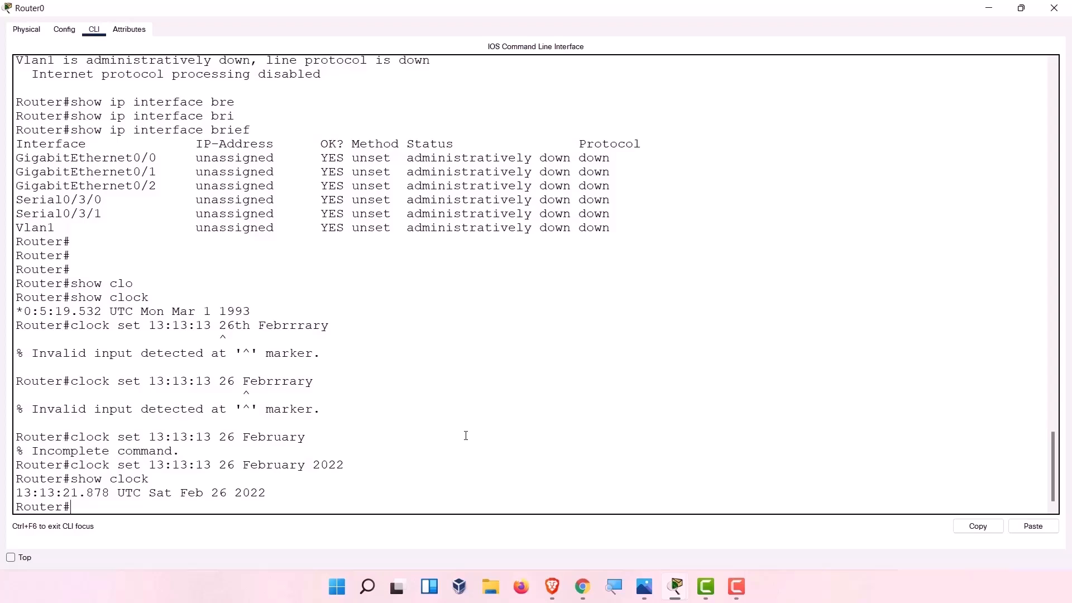
{"action": "type", "text": "configure terminal"}
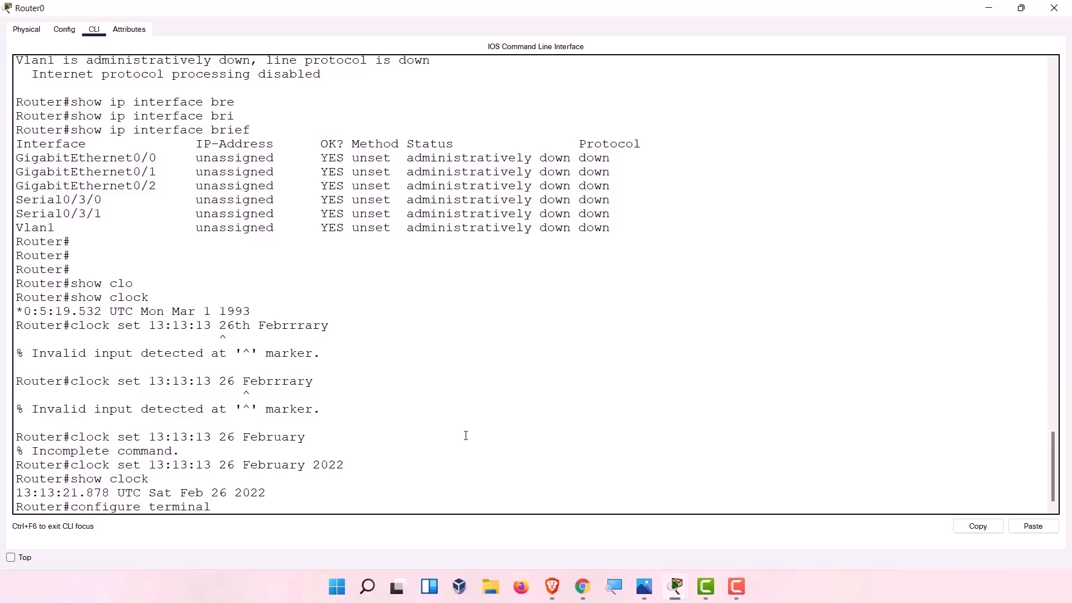
Enter global configuration mode, check the (config)# prompt, then exit back out.
{"action": "key", "text": "Return"}
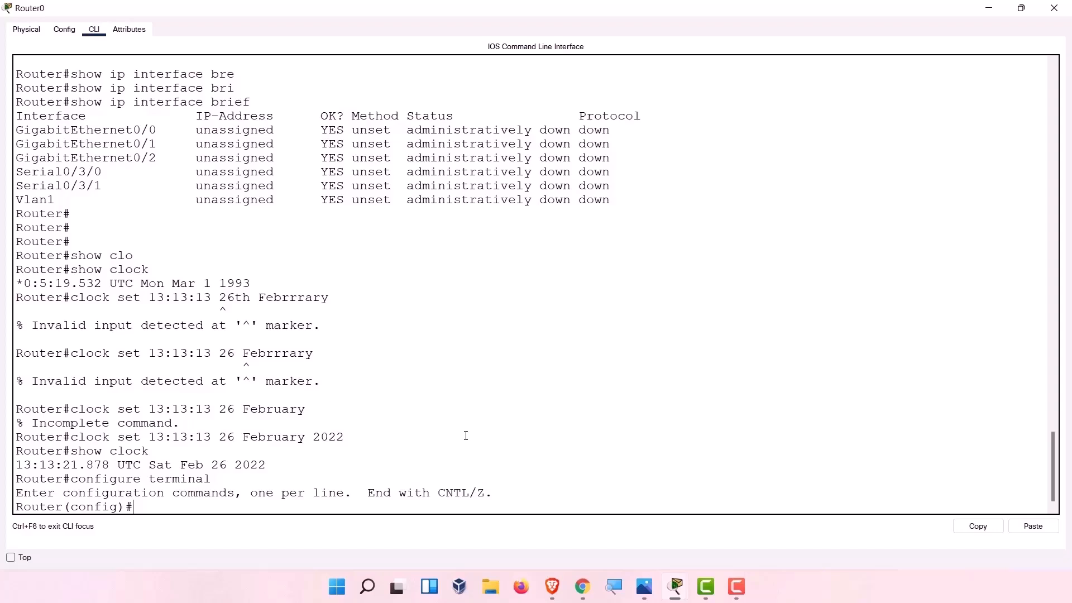
{"action": "left_click_drag", "start_coordinate": [70, 447], "coordinate": [38, 484]}
{"action": "left_click_drag", "start_coordinate": [140, 506], "coordinate": [66, 510]}
{"action": "left_click", "coordinate": [143, 513]}
{"action": "type", "text": "exit"}
{"action": "key", "text": "Return"}
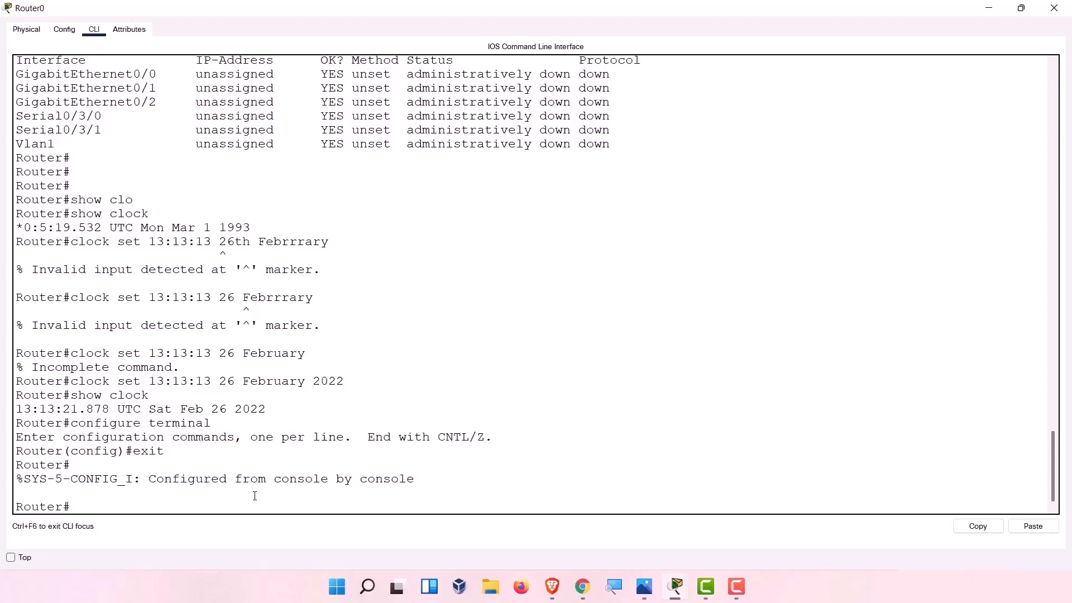
Re-enter global configuration mode with config t and get fresh Router(config)# prompts.
{"action": "type", "text": "con"}
{"action": "type", "text": "fit tr"}
{"action": "key", "text": "BackSpace"}
{"action": "key", "text": "BackSpace"}
{"action": "key", "text": "BackSpace"}
{"action": "key", "text": "BackSpace"}
{"action": "type", "text": "ig t"}
{"action": "key", "text": "Return"}
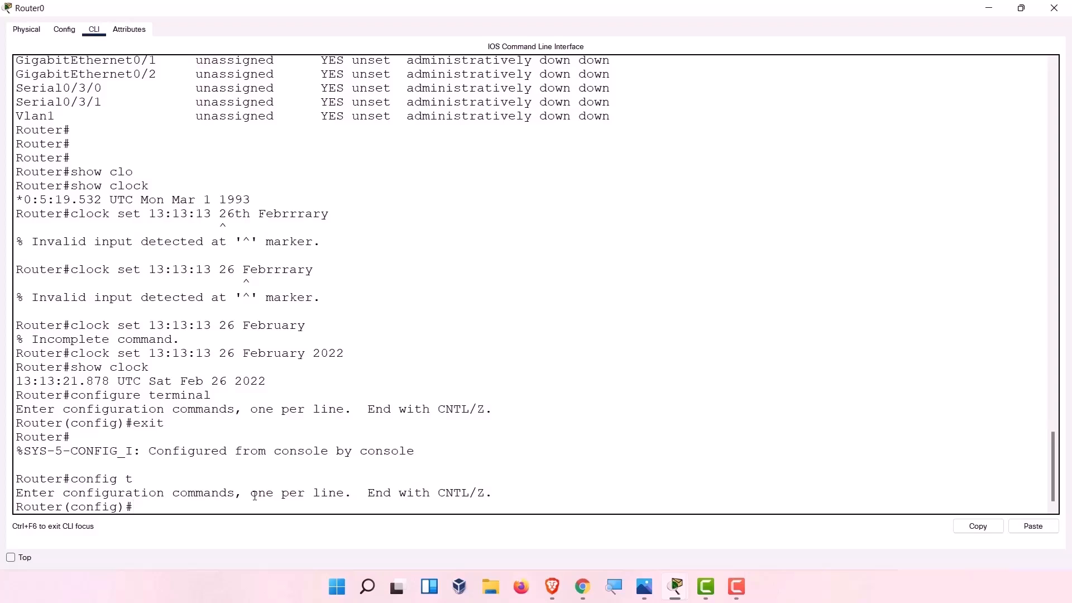
{"action": "key", "text": "Return"}
{"action": "key", "text": "Return"}
{"action": "key", "text": "Return"}
{"action": "key", "text": "Return"}
{"action": "key", "text": "Return"}
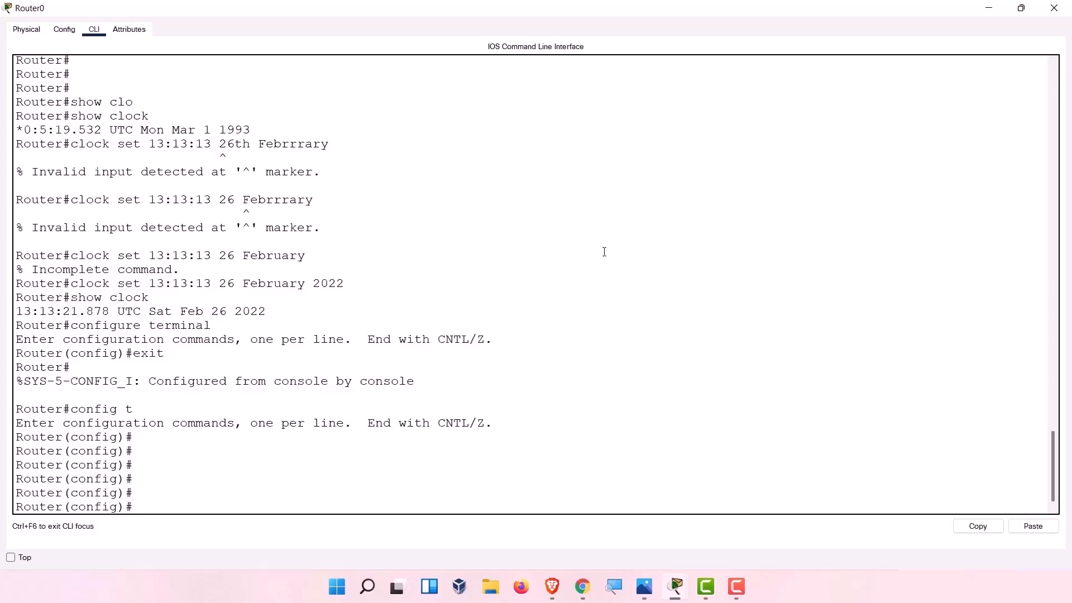
{"action": "left_click", "coordinate": [1021, 8]}
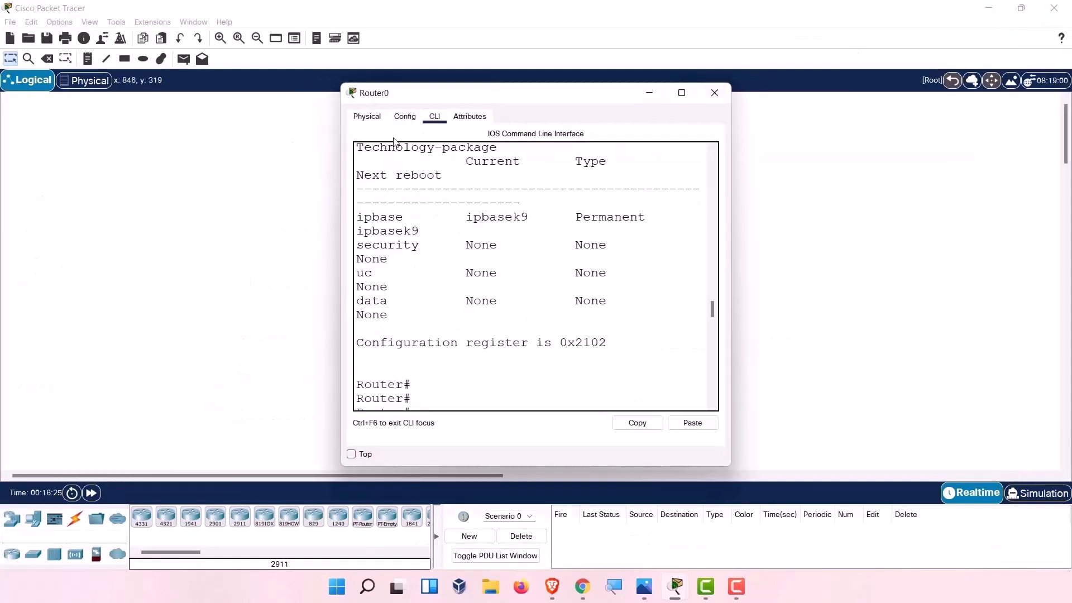
{"action": "left_click", "coordinate": [372, 118]}
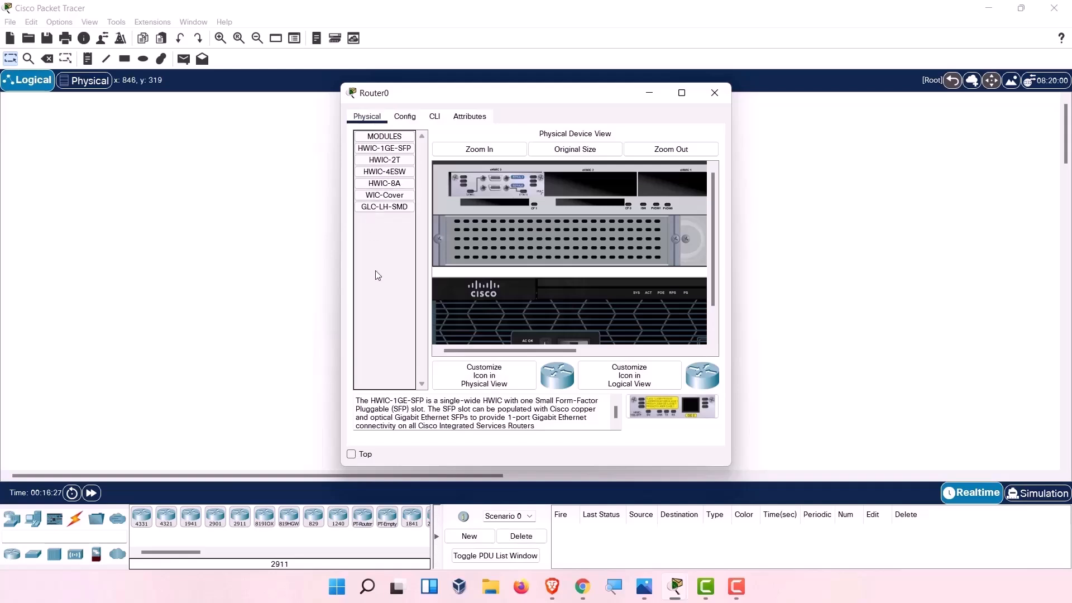
{"action": "left_click", "coordinate": [405, 116]}
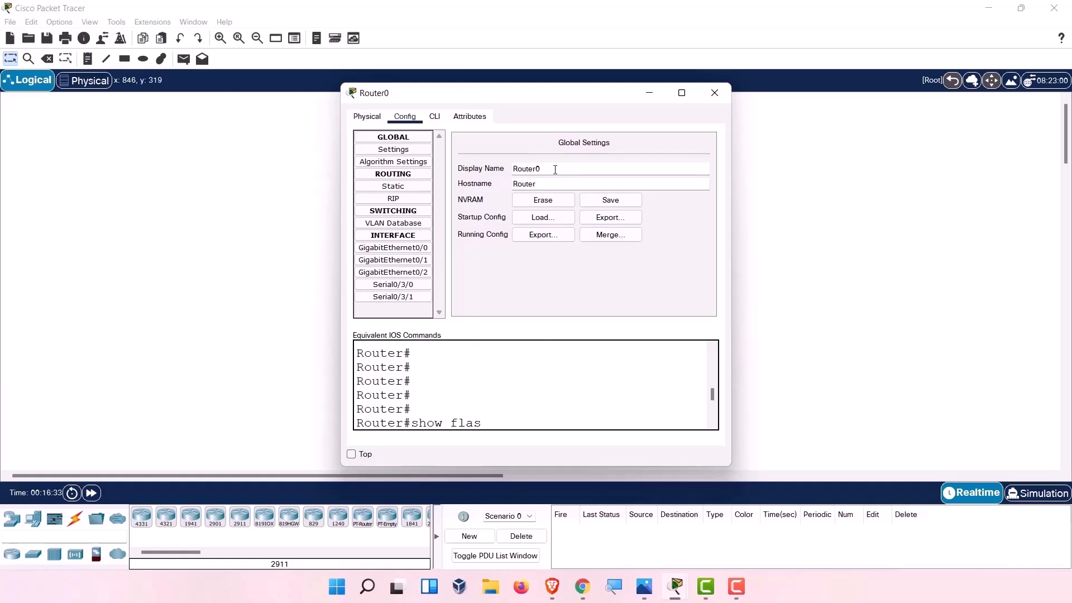
{"action": "left_click_drag", "start_coordinate": [549, 96], "coordinate": [855, 109]}
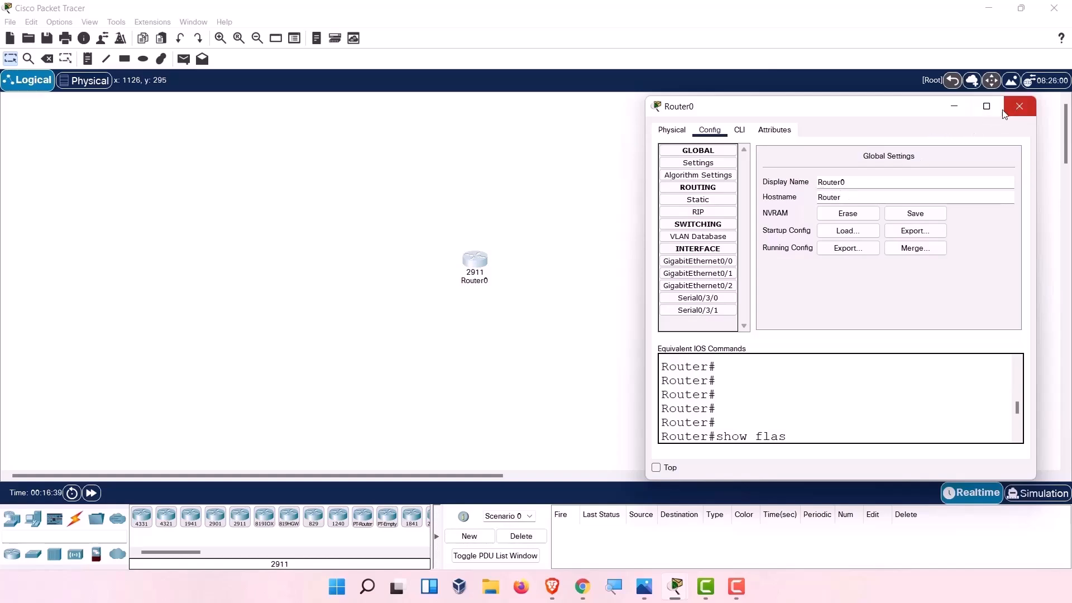
{"action": "left_click", "coordinate": [739, 130]}
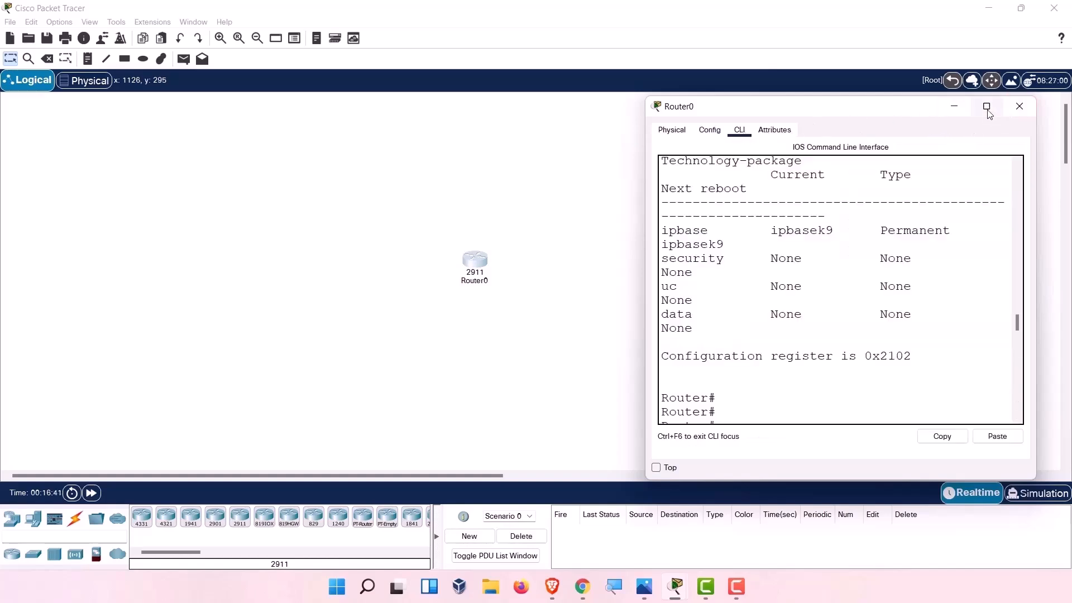
{"action": "left_click", "coordinate": [987, 106]}
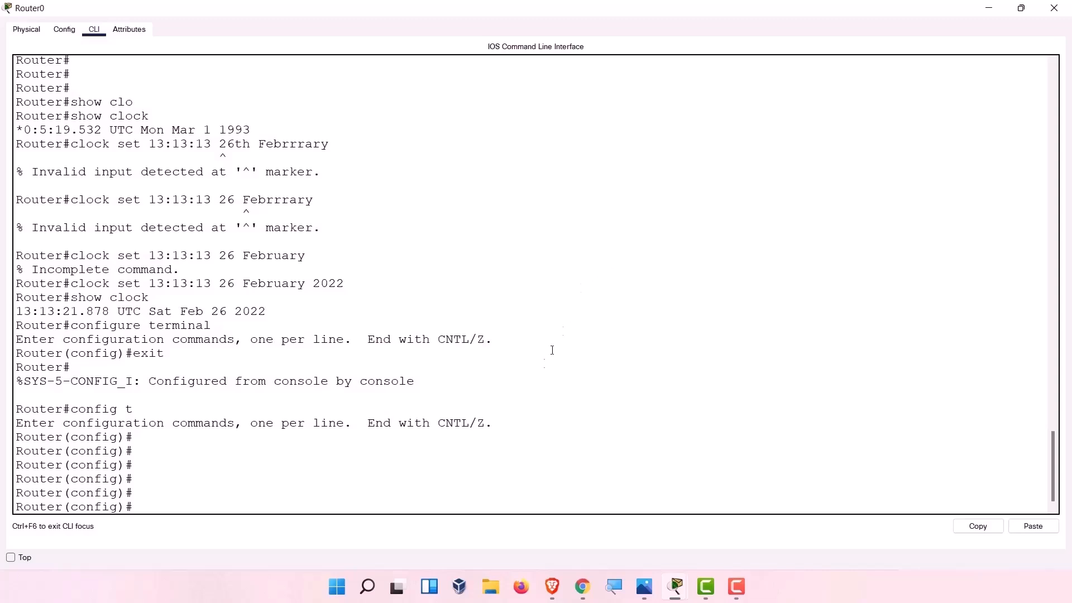
Set the hostname to HYDERABAD so the prompt reads HYDERABAD(config)#.
{"action": "key", "text": "Return"}
{"action": "key", "text": "Return"}
{"action": "type", "text": "hos"}
{"action": "key", "text": "Tab"}
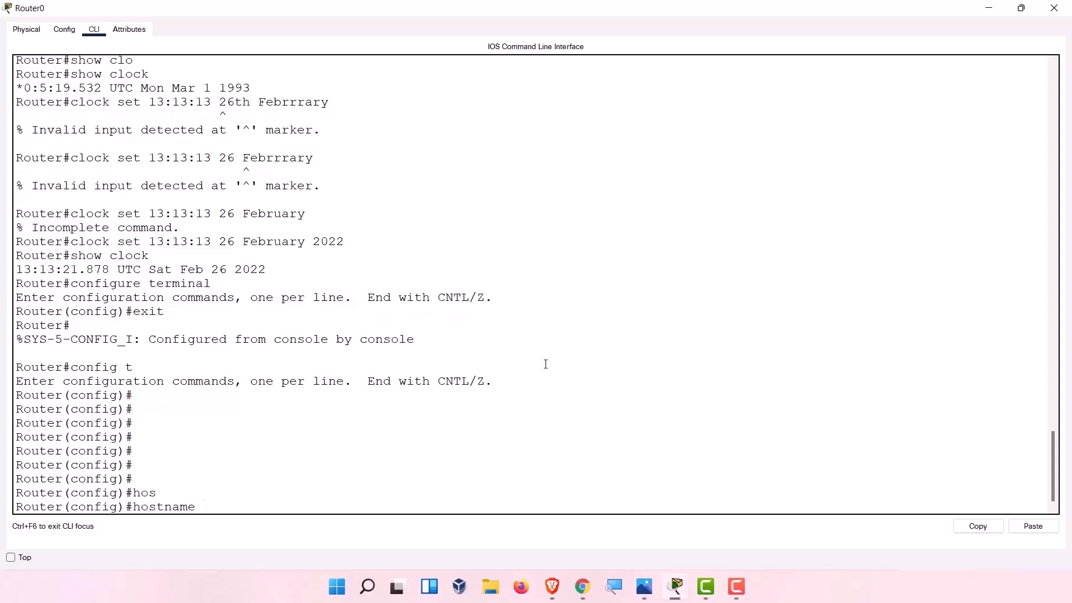
{"action": "type", "text": "HYDERABAD"}
{"action": "key", "text": "Return"}
{"action": "type", "text": "\\"}
{"action": "key", "text": "BackSpace"}
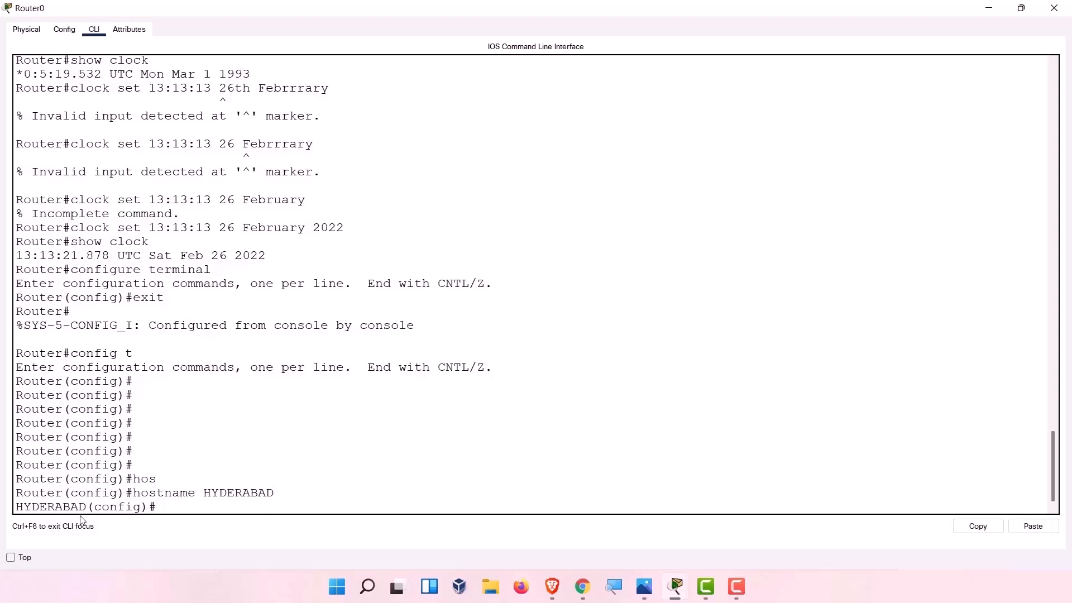
{"action": "left_click_drag", "start_coordinate": [87, 507], "coordinate": [2, 507]}
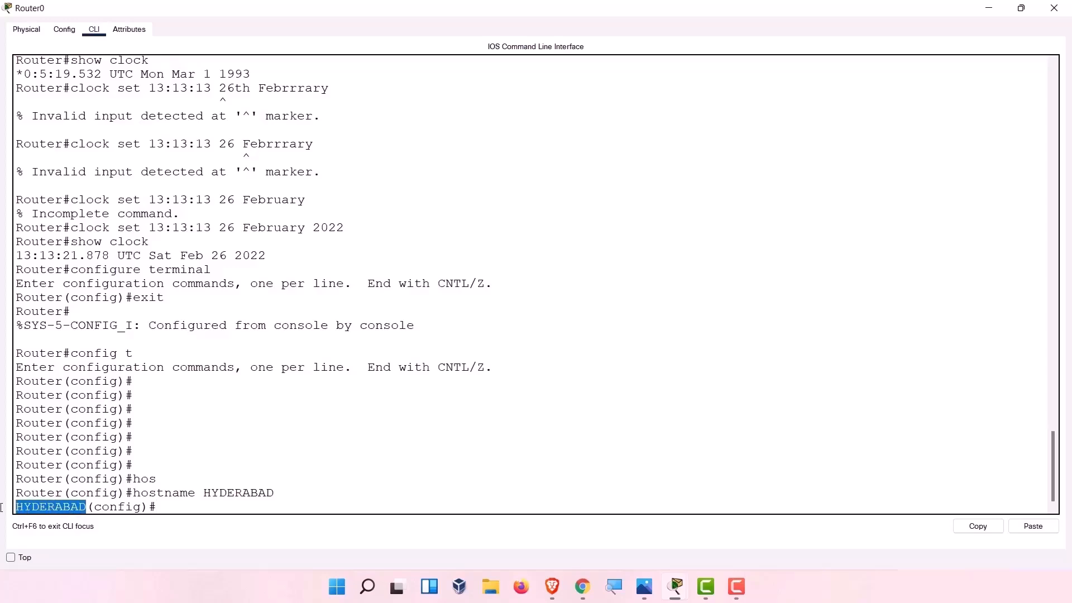
{"action": "double_click", "coordinate": [38, 494]}
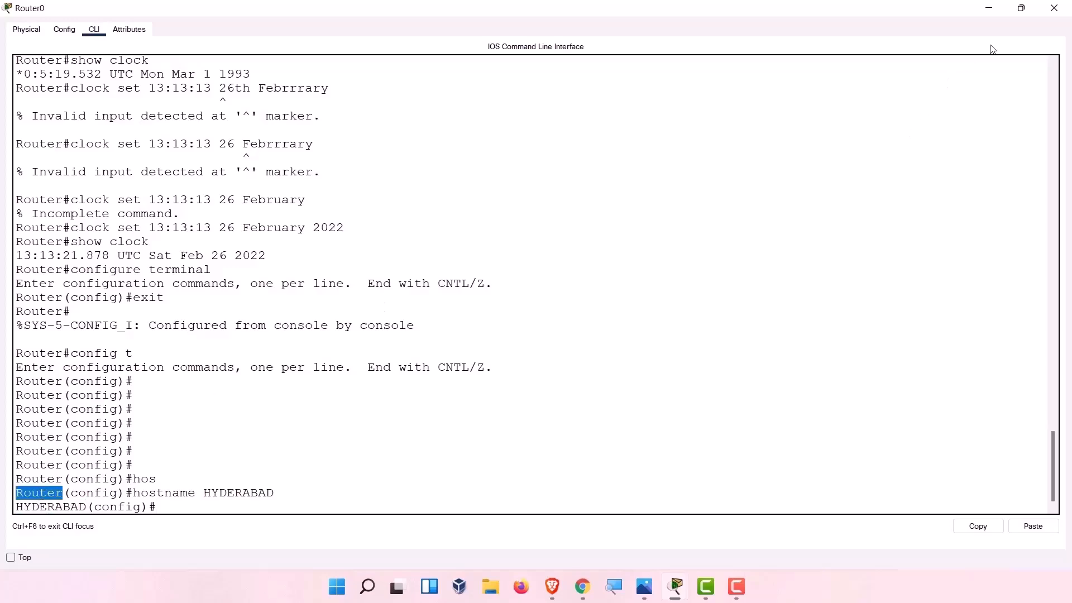
Bring the router window back to full screen and show its global settings.
{"action": "left_click", "coordinate": [1021, 8]}
{"action": "left_click", "coordinate": [459, 301]}
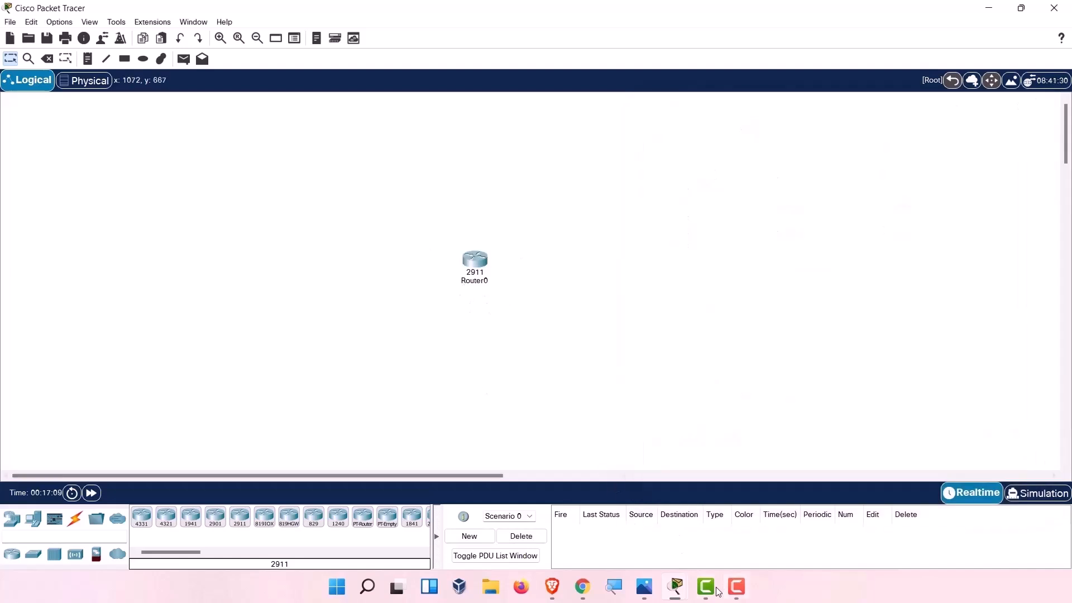
{"action": "mouse_move", "coordinate": [684, 592]}
{"action": "left_click", "coordinate": [751, 527]}
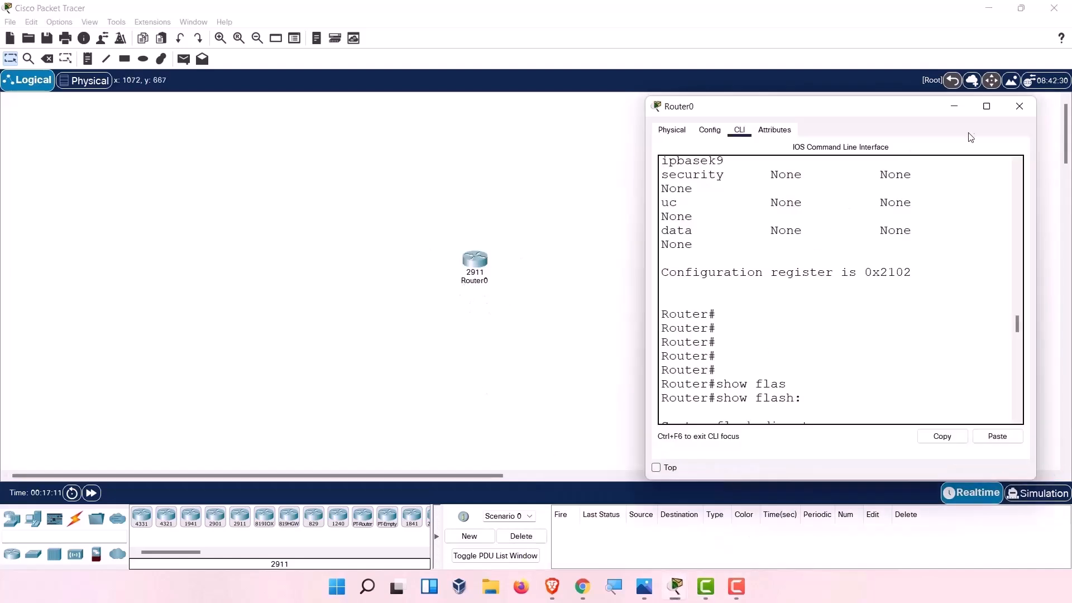
{"action": "left_click", "coordinate": [987, 106]}
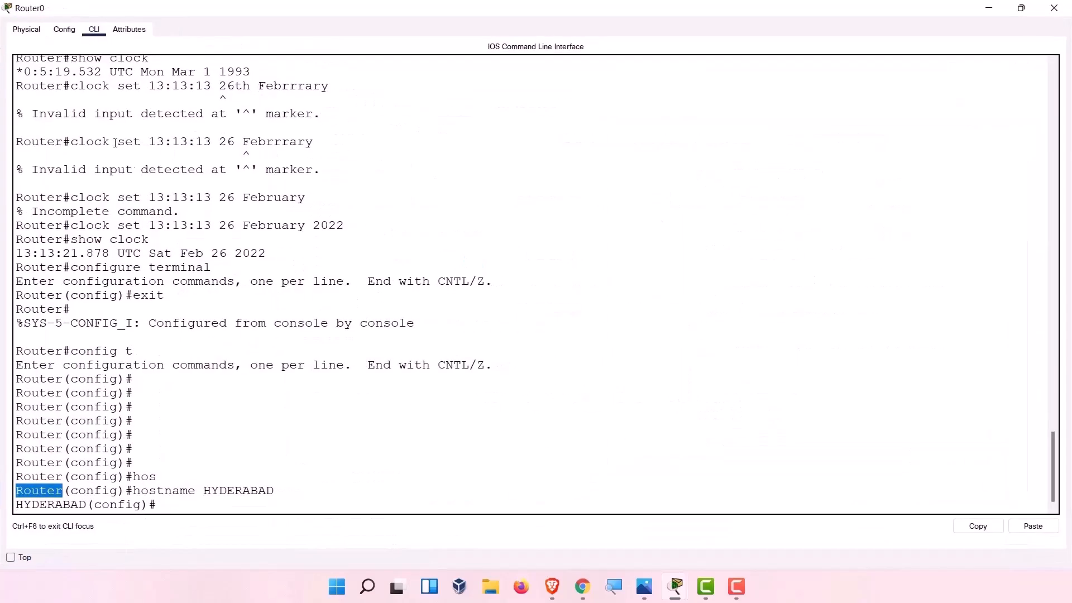
{"action": "left_click", "coordinate": [64, 29]}
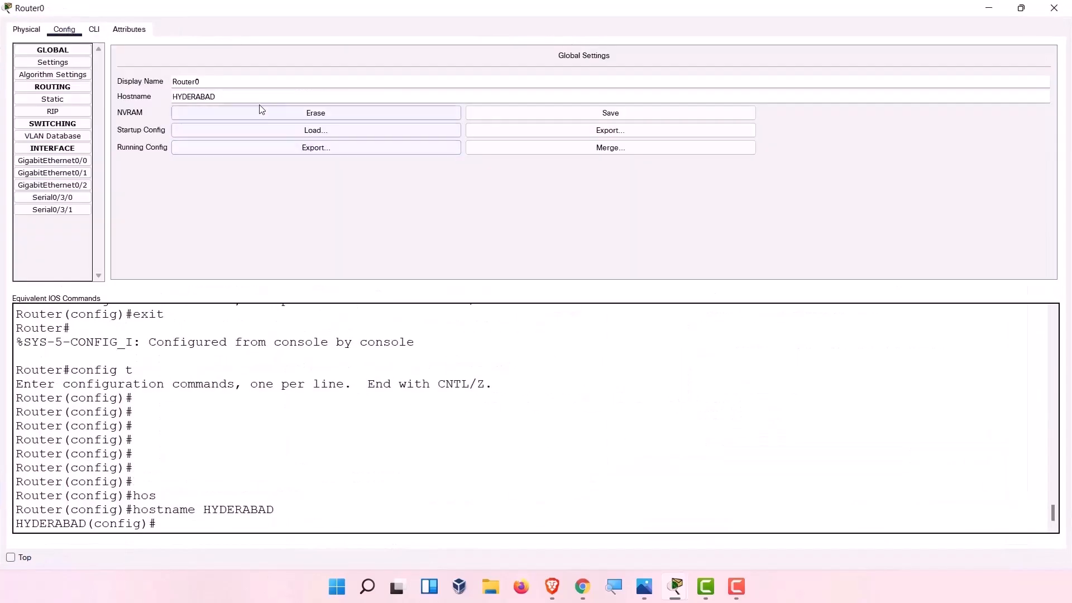
Change the router's display name from Router0 to Hyderabad.
{"action": "left_click_drag", "start_coordinate": [231, 79], "coordinate": [139, 82]}
{"action": "type", "text": "Hyderabad"}
{"action": "left_click", "coordinate": [440, 217]}
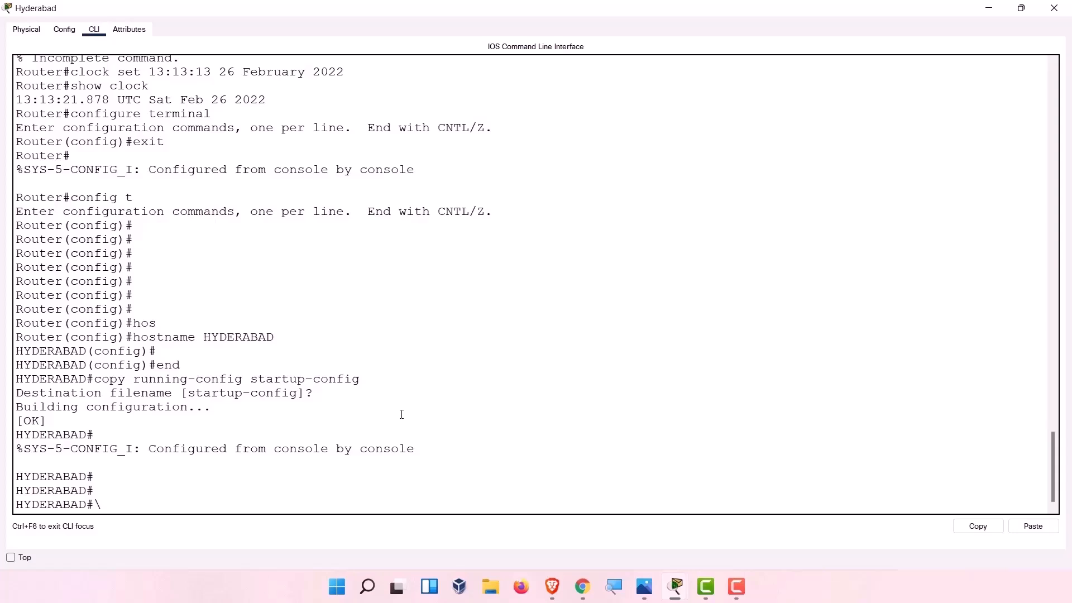
{"action": "key", "text": "Return"}
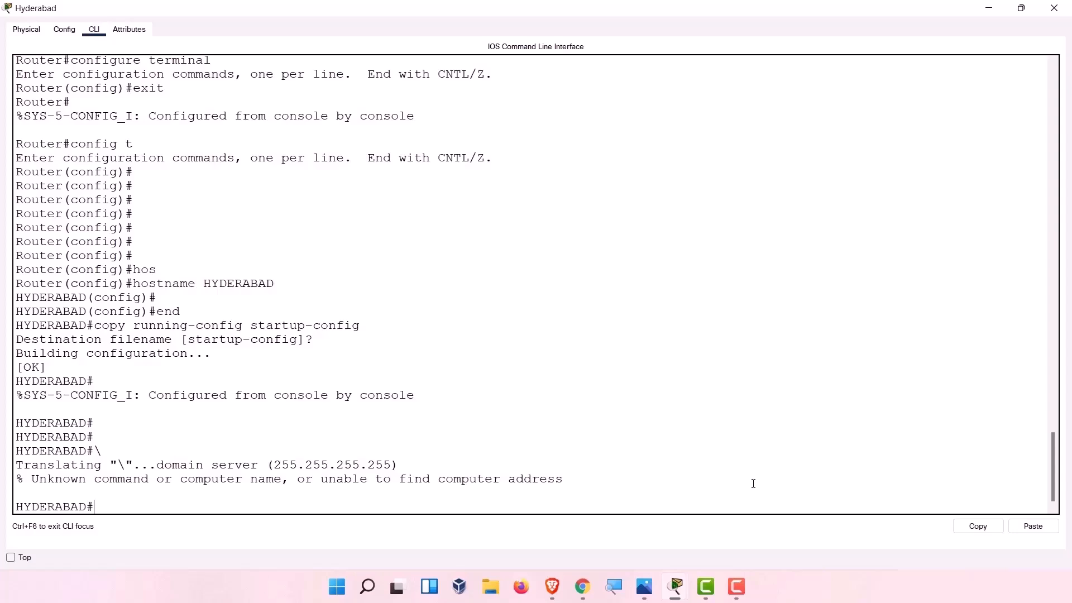
Enter global configuration mode on HYDERABAD with configure t.
{"action": "key", "text": "Return"}
{"action": "key", "text": "Return"}
{"action": "key", "text": "Return"}
{"action": "key", "text": "Return"}
{"action": "key", "text": "Return"}
{"action": "key", "text": "Return"}
{"action": "key", "text": "Return"}
{"action": "key", "text": "Return"}
{"action": "key", "text": "Return"}
{"action": "key", "text": "Return"}
{"action": "key", "text": "Return"}
{"action": "key", "text": "Return"}
{"action": "key", "text": "Return"}
{"action": "key", "text": "Return"}
{"action": "key", "text": "Return"}
{"action": "key", "text": "Return"}
{"action": "key", "text": "Return"}
{"action": "key", "text": "Return"}
{"action": "key", "text": "Return"}
{"action": "key", "text": "Return"}
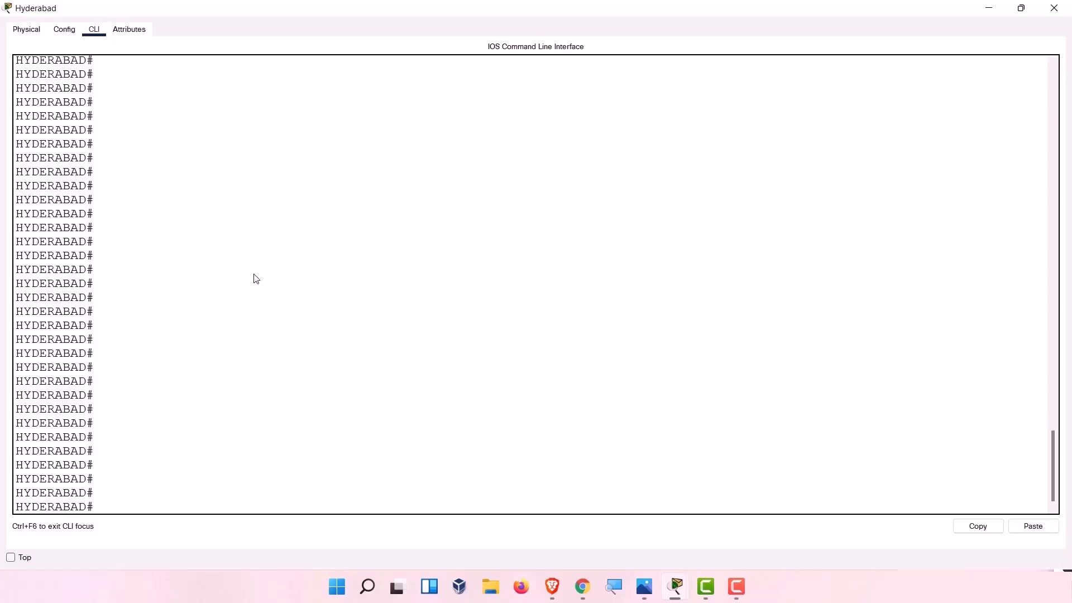
{"action": "type", "text": "con"}
{"action": "key", "text": "Tab"}
{"action": "type", "text": "fig"}
{"action": "key", "text": "Tab"}
{"action": "type", "text": "t"}
{"action": "key", "text": "Return"}
{"action": "key", "text": "Return"}
{"action": "key", "text": "Return"}
{"action": "key", "text": "Return"}
{"action": "key", "text": "Return"}
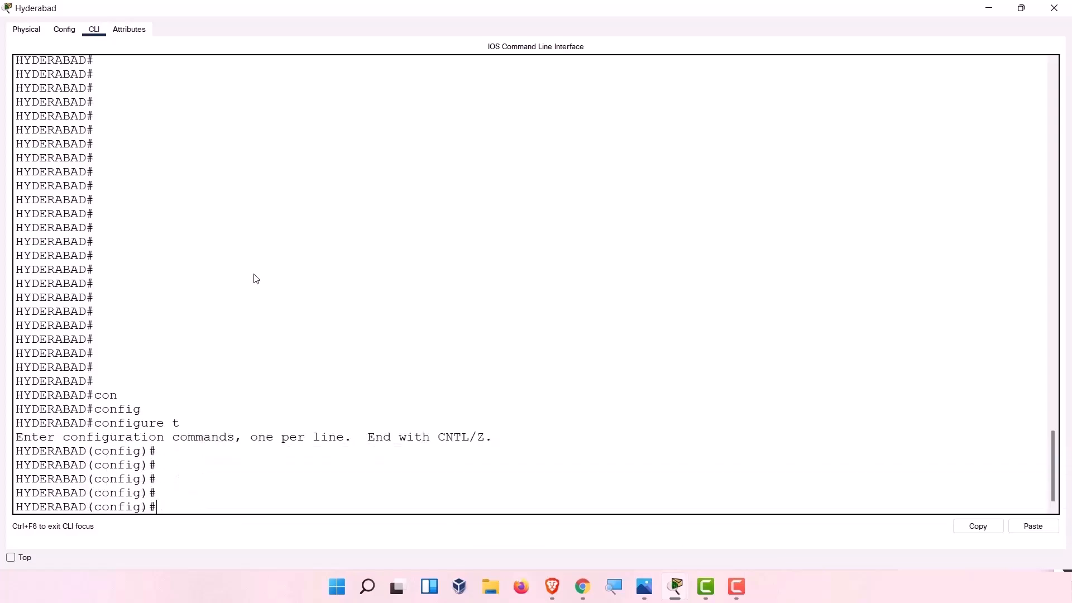
Disable DNS name lookup with no ip domain-lookup.
{"action": "type", "text": "no "}
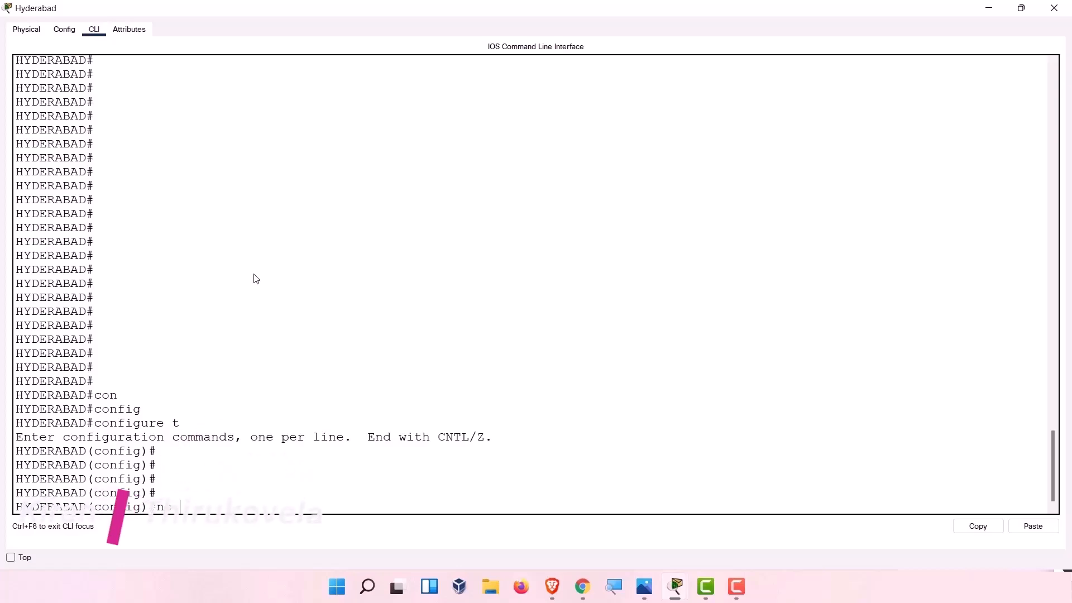
{"action": "type", "text": "ip dm"}
{"action": "key", "text": "BackSpace"}
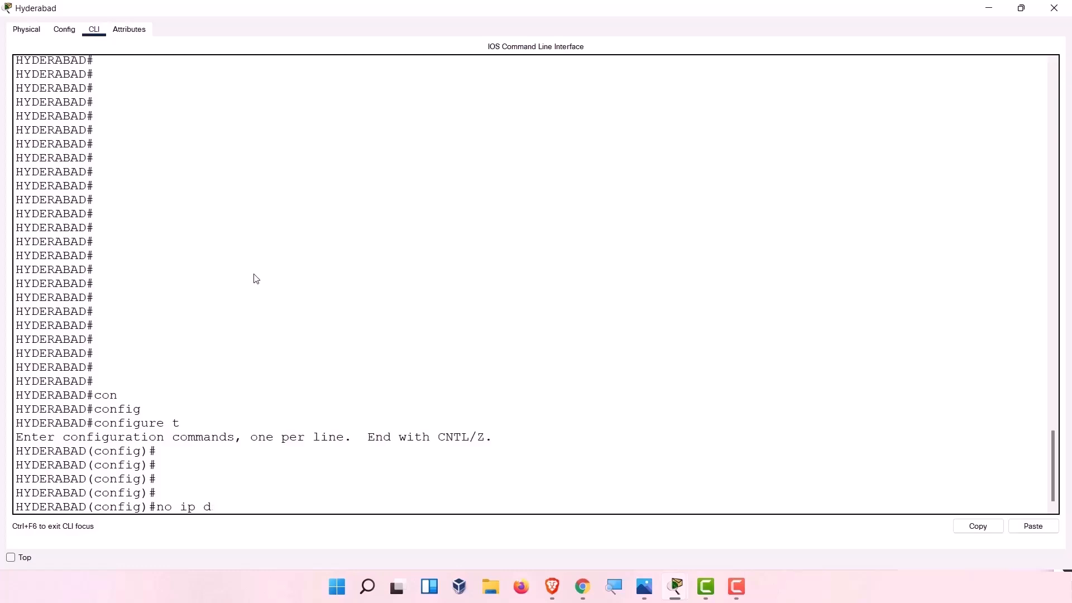
{"action": "type", "text": "omi"}
{"action": "key", "text": "BackSpace"}
{"action": "type", "text": "a"}
{"action": "key", "text": "Tab"}
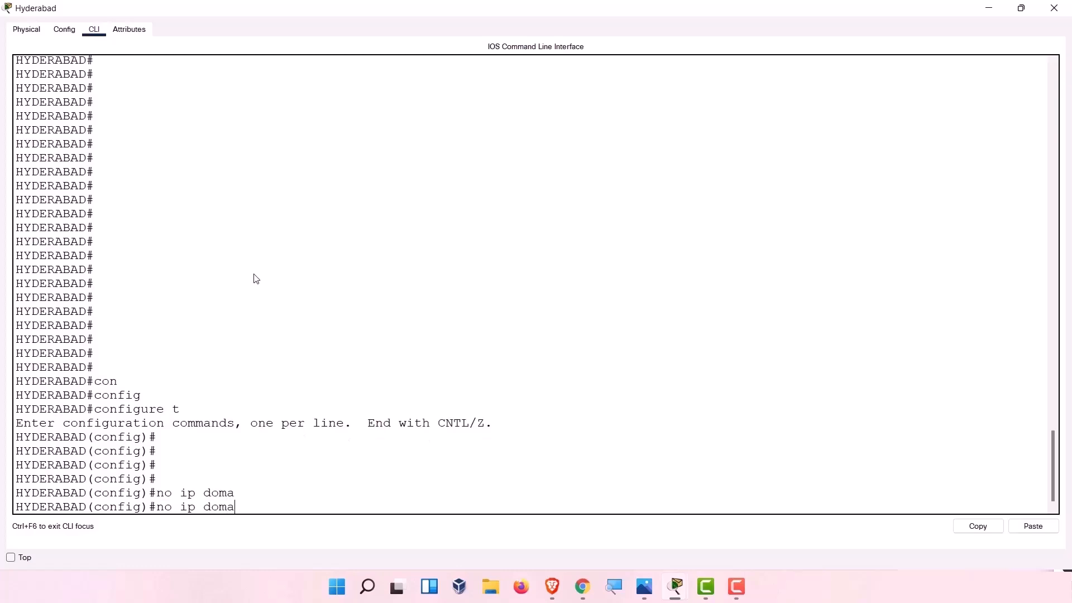
{"action": "type", "text": "in-lo"}
{"action": "key", "text": "Tab"}
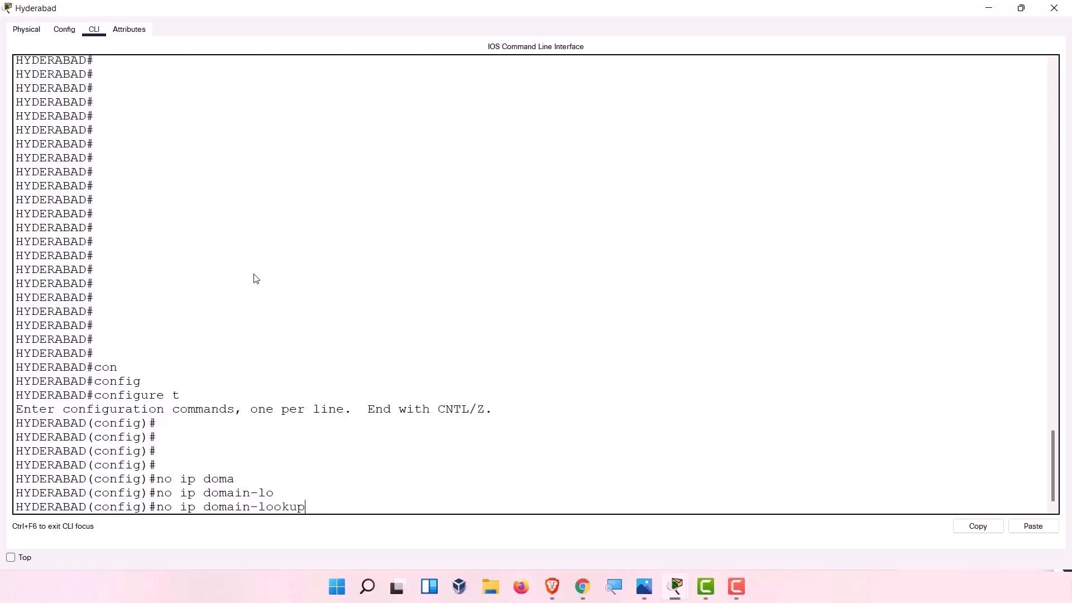
{"action": "key", "text": "Return"}
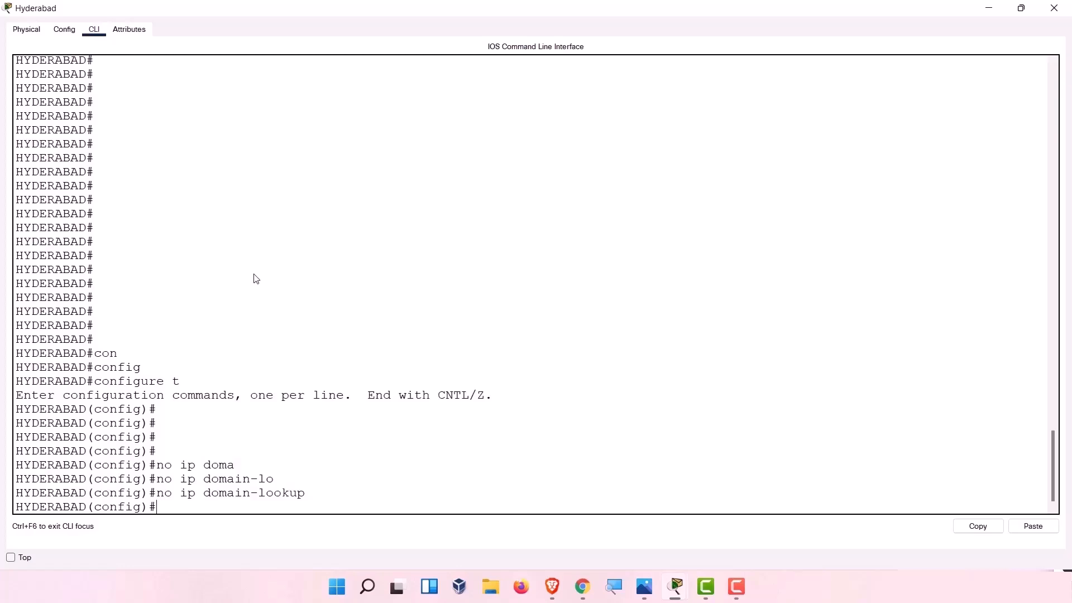
{"action": "key", "text": "Return"}
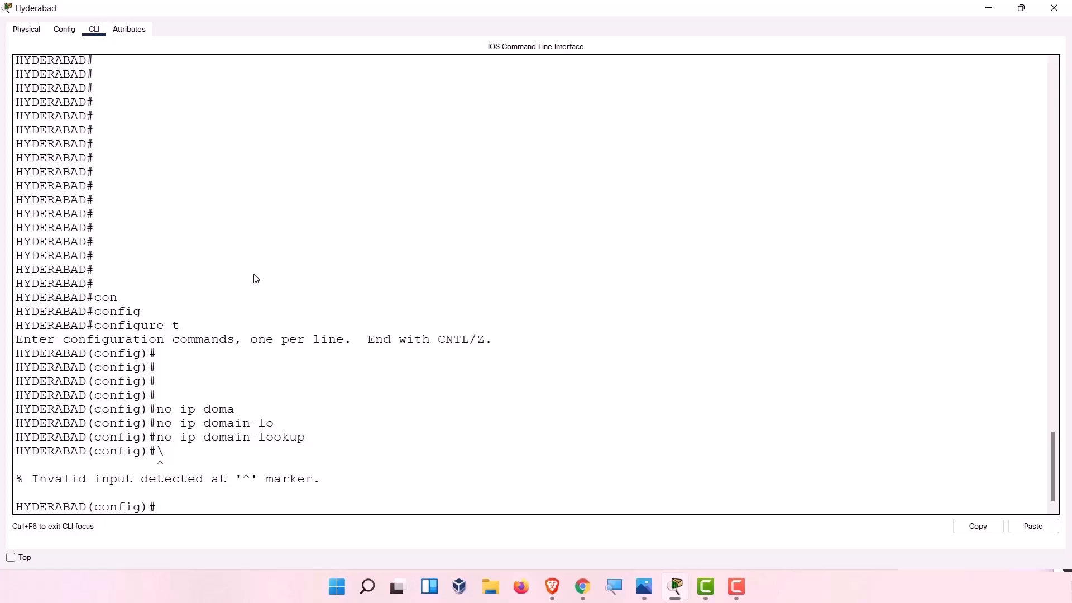
{"action": "key", "text": "Return"}
{"action": "key", "text": "Return"}
{"action": "key", "text": "Return"}
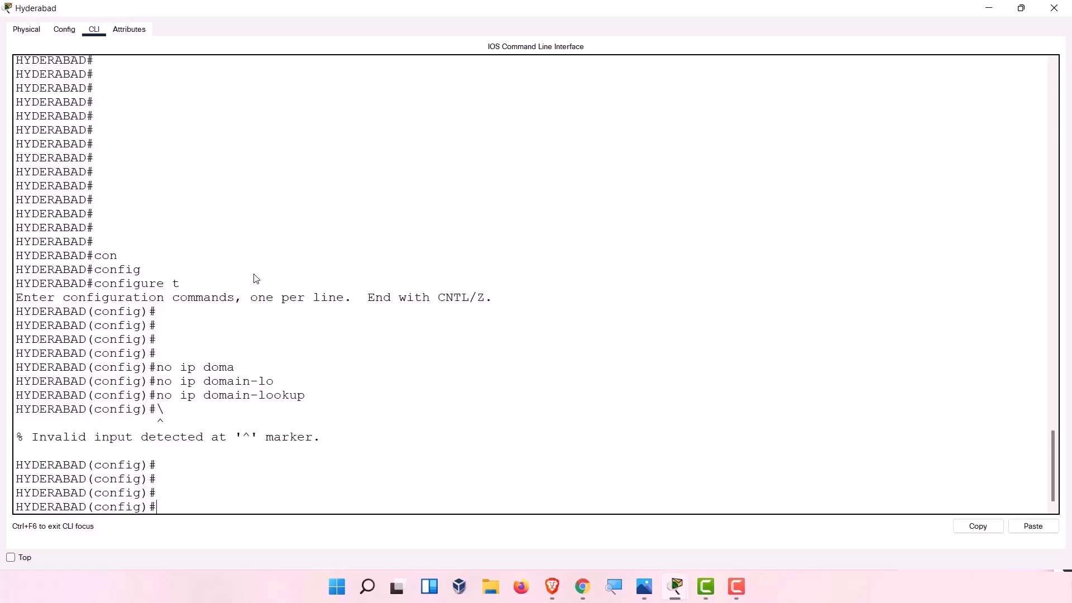
Set the message-of-the-day banner to #AUTHORISED ACCESS ONLY#.
{"action": "type", "text": "banner"}
{"action": "type", "text": "motd ##"}
{"action": "key", "text": "Left"}
{"action": "type", "text": "AUTHOS"}
{"action": "key", "text": "BackSpace"}
{"action": "type", "text": "RISED "}
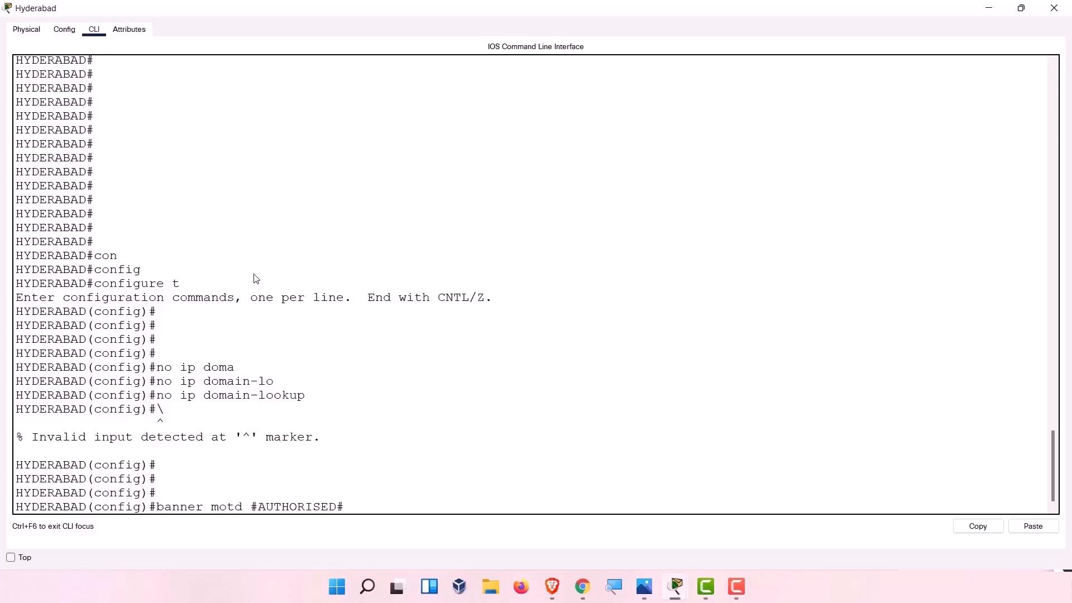
{"action": "type", "text": "ACCESS "}
{"action": "type", "text": "ON"}
{"action": "key", "text": "BackSpace"}
{"action": "type", "text": "NLY. ENTER"}
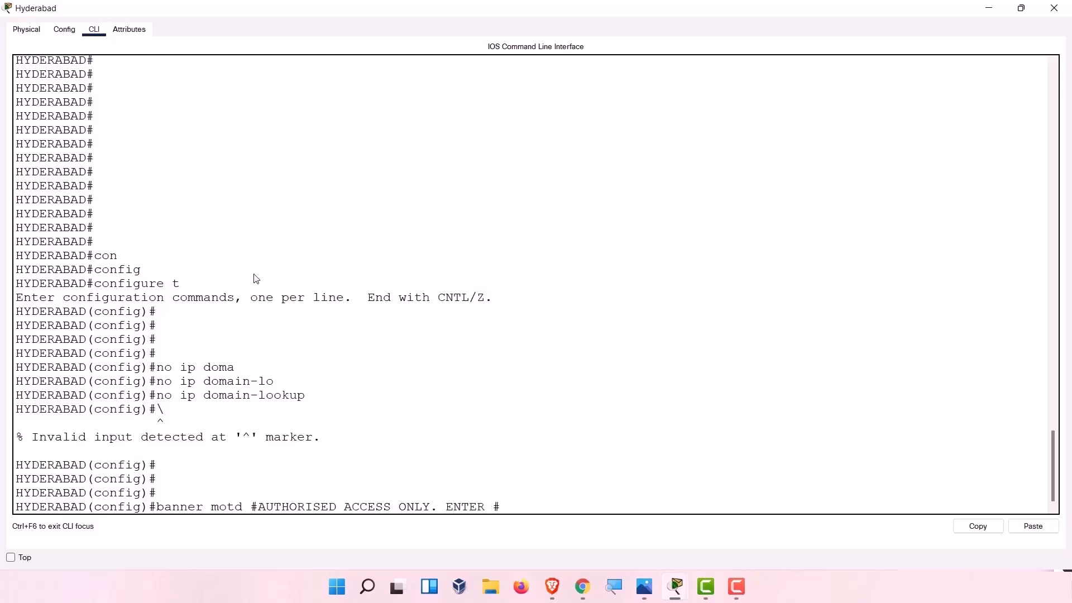
{"action": "key", "text": "BackSpace"}
{"action": "key", "text": "BackSpace"}
{"action": "key", "text": "BackSpace"}
{"action": "key", "text": "BackSpace"}
{"action": "key", "text": "BackSpace"}
{"action": "key", "text": "BackSpace"}
{"action": "key", "text": "BackSpace"}
{"action": "key", "text": "BackSpace"}
{"action": "key", "text": "Return"}
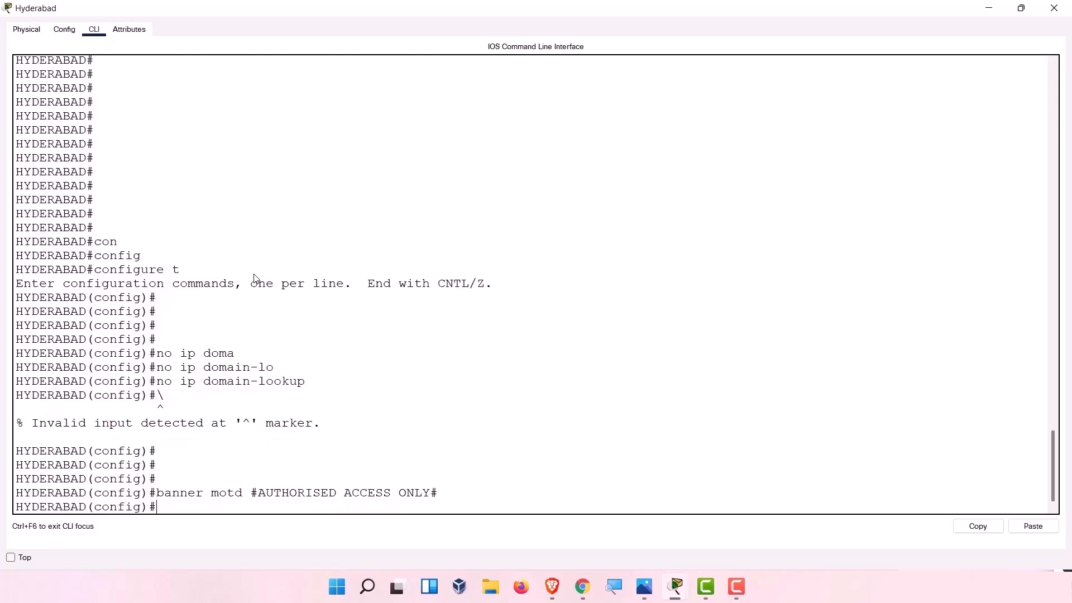
Leave configuration mode and type exit again at the HYDERABAD prompt.
{"action": "type", "text": "exit"}
{"action": "key", "text": "Return"}
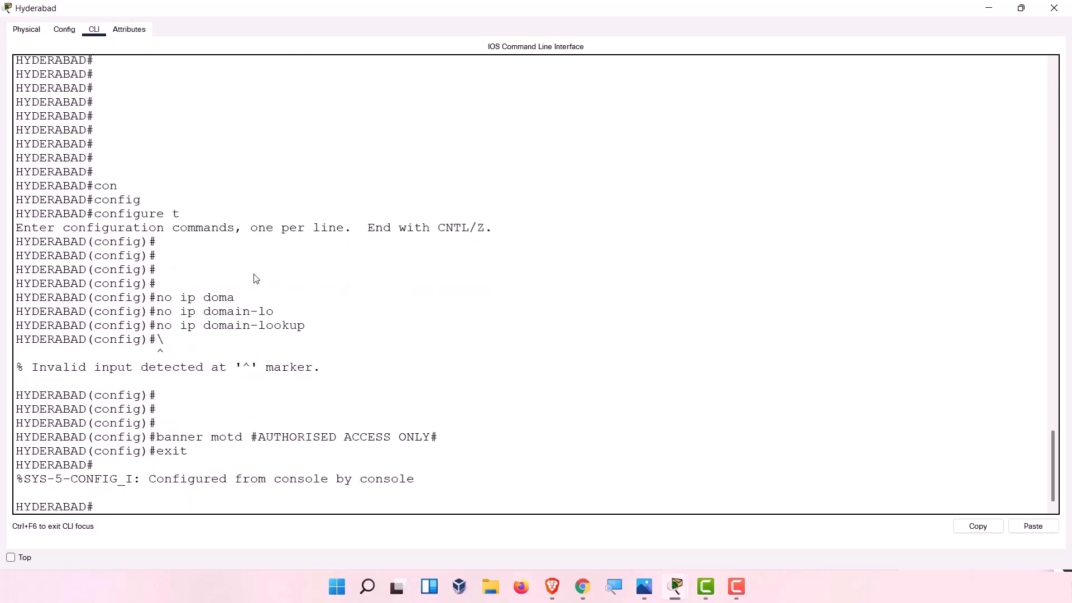
{"action": "key", "text": "Up"}
{"action": "key", "text": "Down"}
{"action": "type", "text": "exit"}
Restart the console session and enter global configuration mode with en and config t.
{"action": "key", "text": "Return"}
{"action": "key", "text": "Return"}
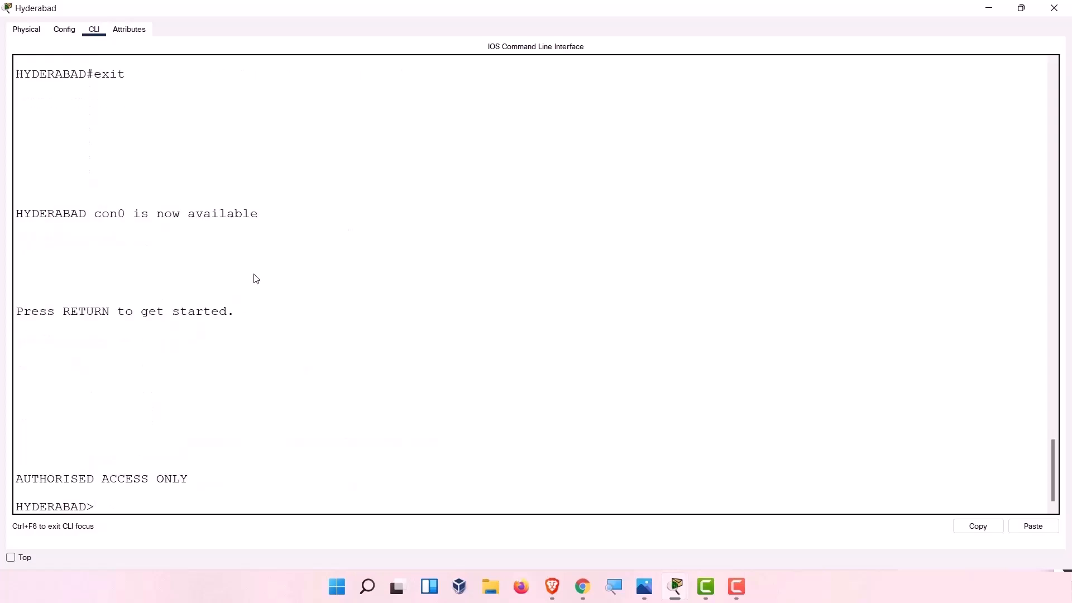
{"action": "left_click_drag", "start_coordinate": [211, 476], "coordinate": [20, 474]}
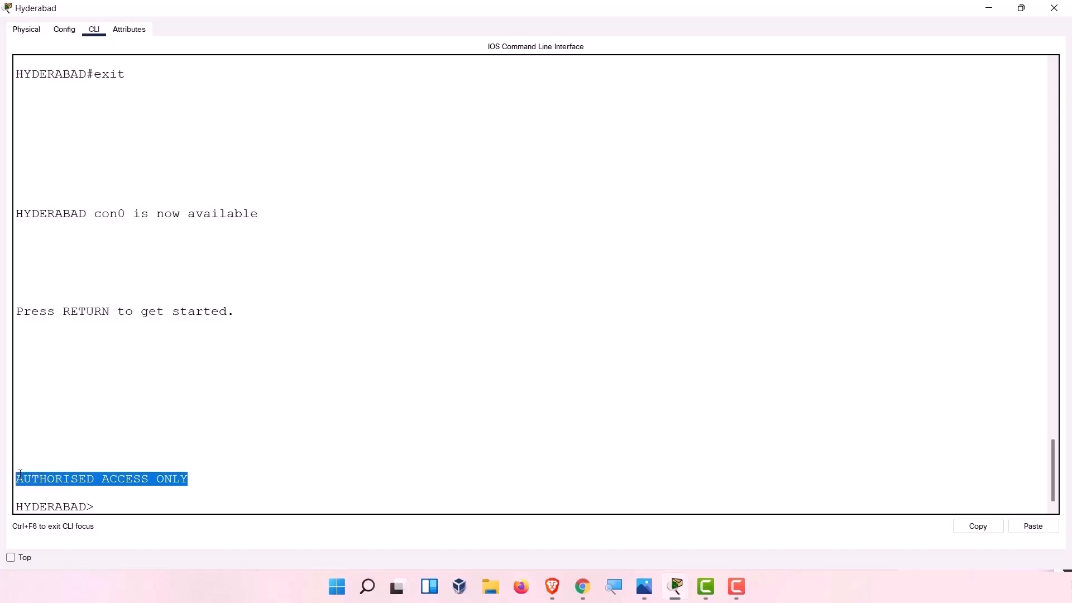
{"action": "left_click", "coordinate": [216, 475]}
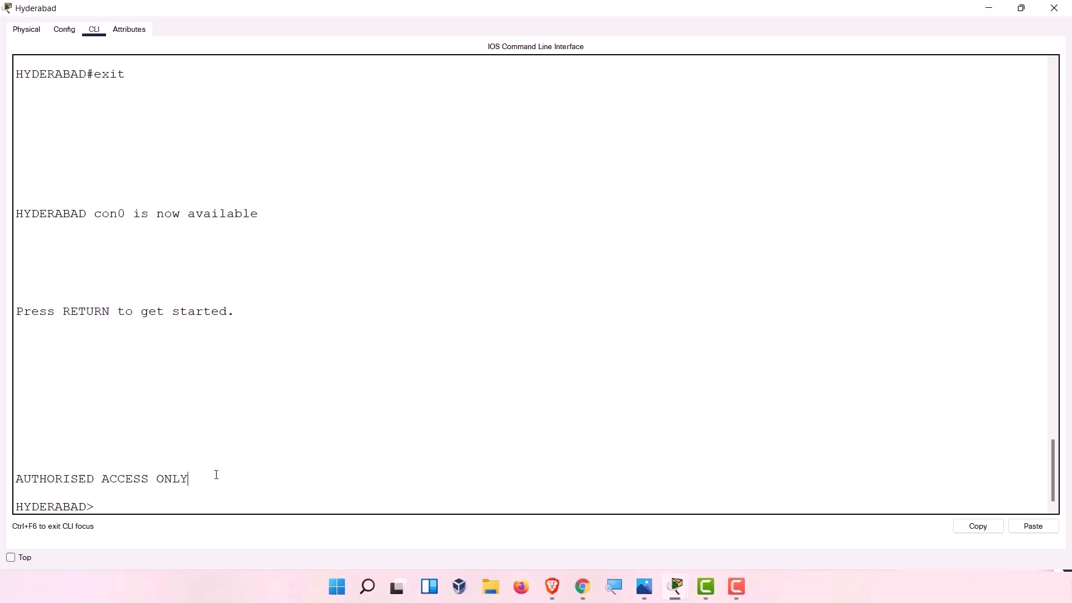
{"action": "key", "text": "Return"}
{"action": "key", "text": "Return"}
{"action": "type", "text": "en"}
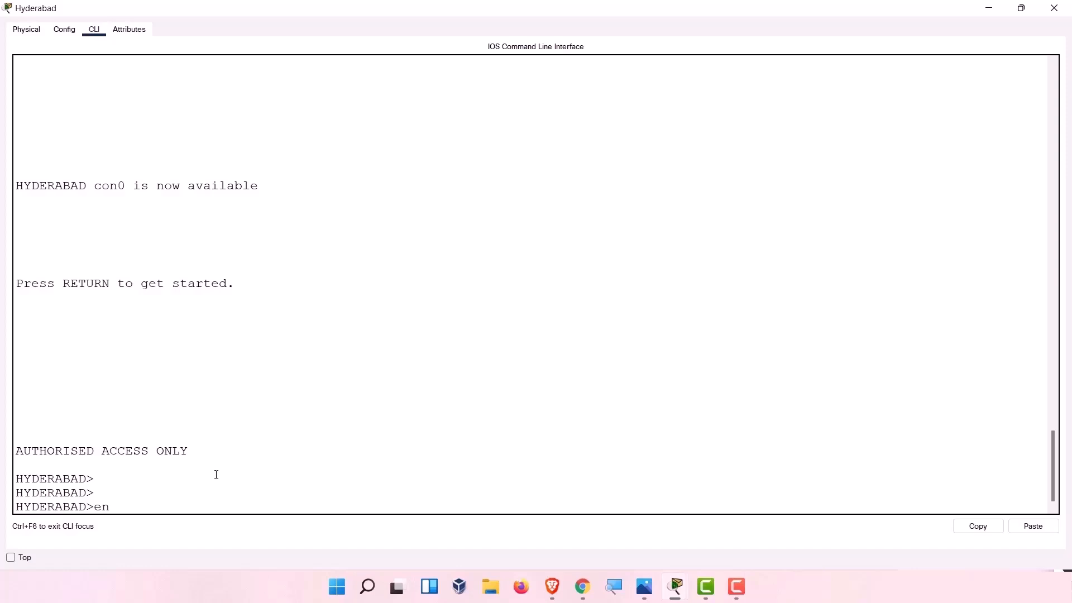
{"action": "key", "text": "Return"}
{"action": "type", "text": "c"}
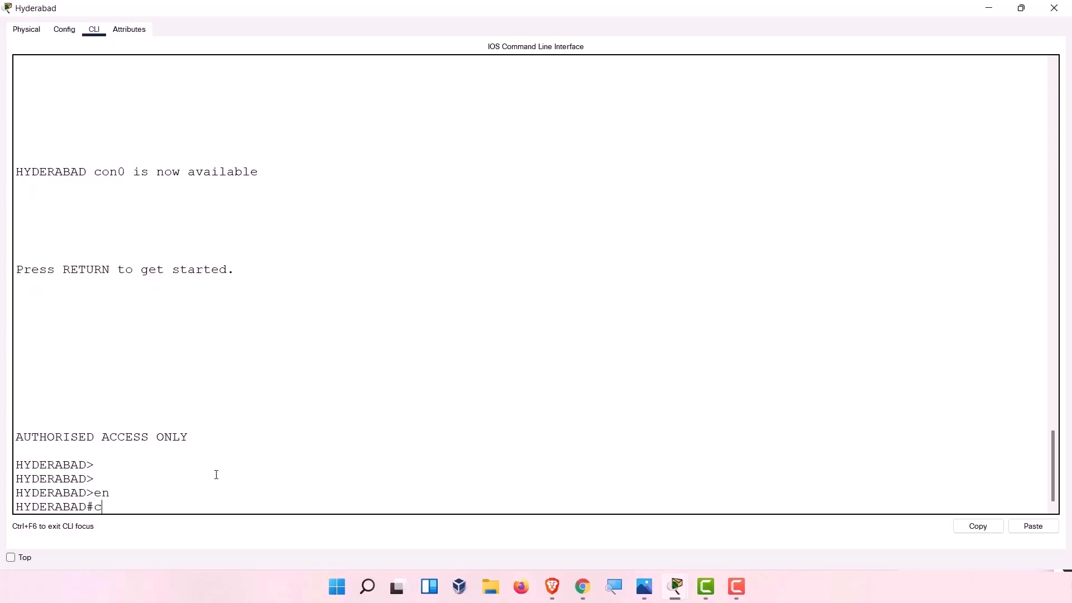
{"action": "type", "text": "onfig t"}
{"action": "key", "text": "Return"}
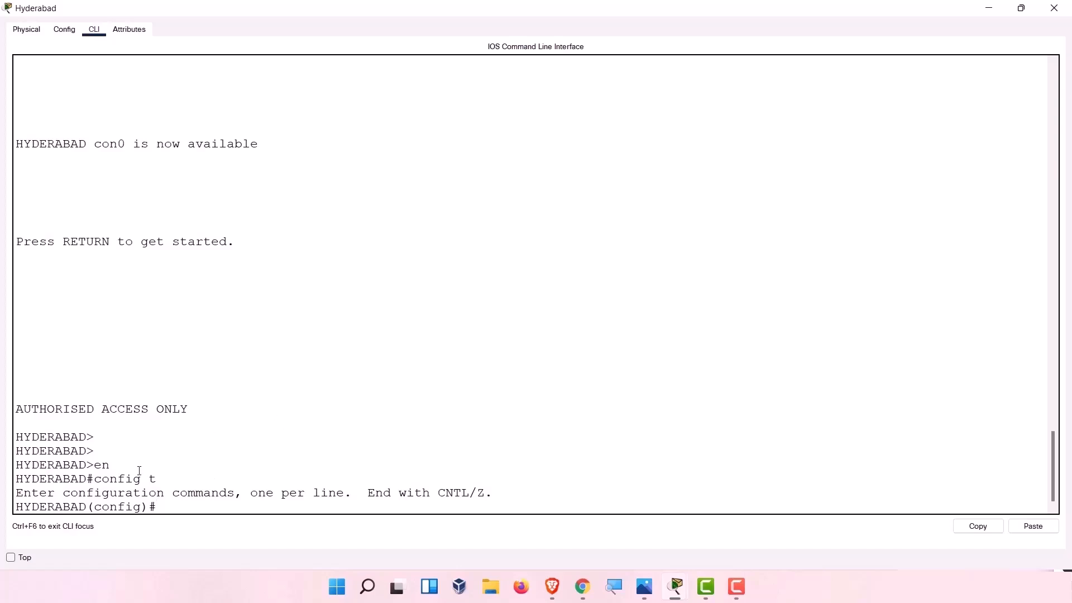
Set an enable secret password on HYDERABAD.
{"action": "left_click_drag", "start_coordinate": [114, 467], "coordinate": [94, 467]}
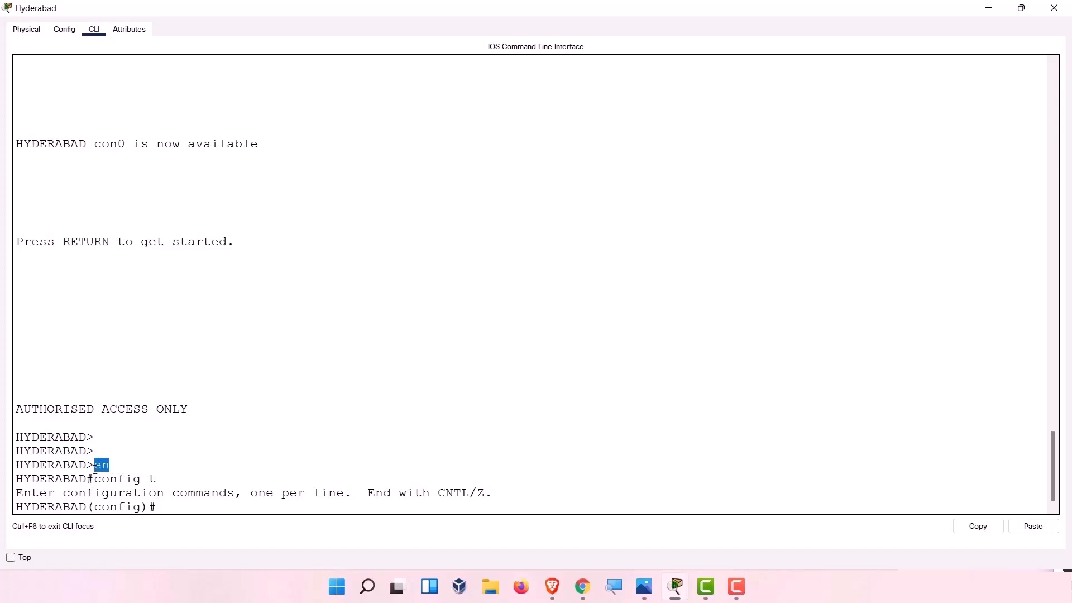
{"action": "triple_click", "coordinate": [186, 409]}
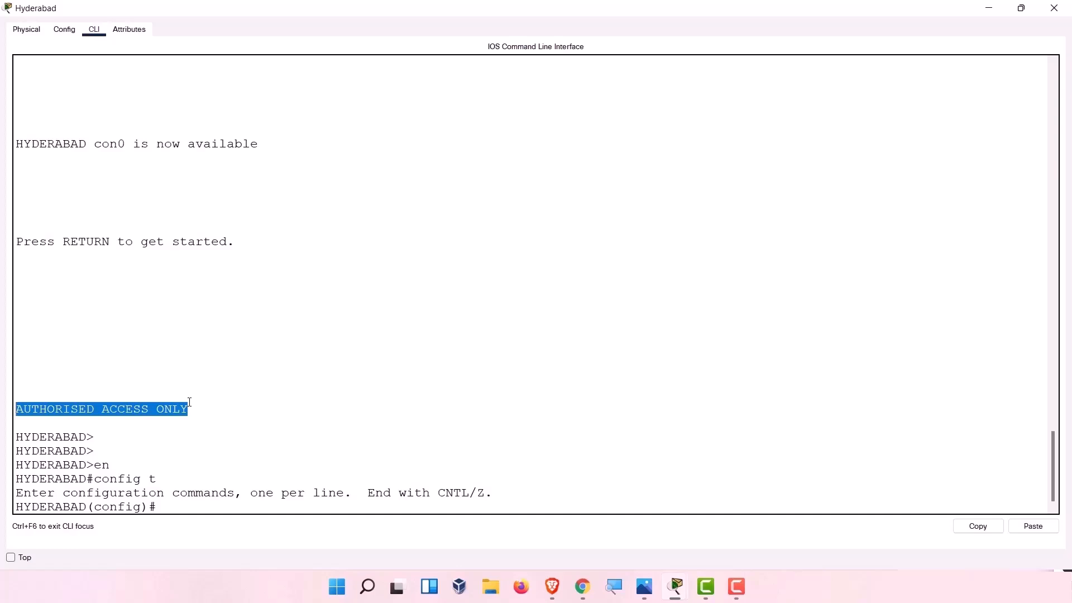
{"action": "type", "text": "en"}
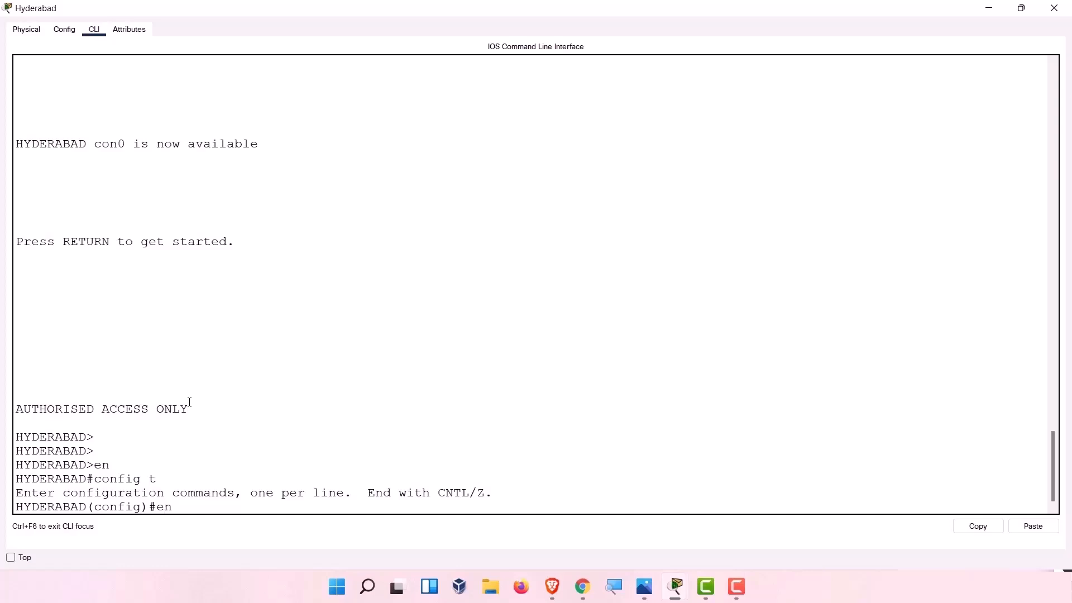
{"action": "type", "text": "able secre"}
{"action": "key", "text": "Tab"}
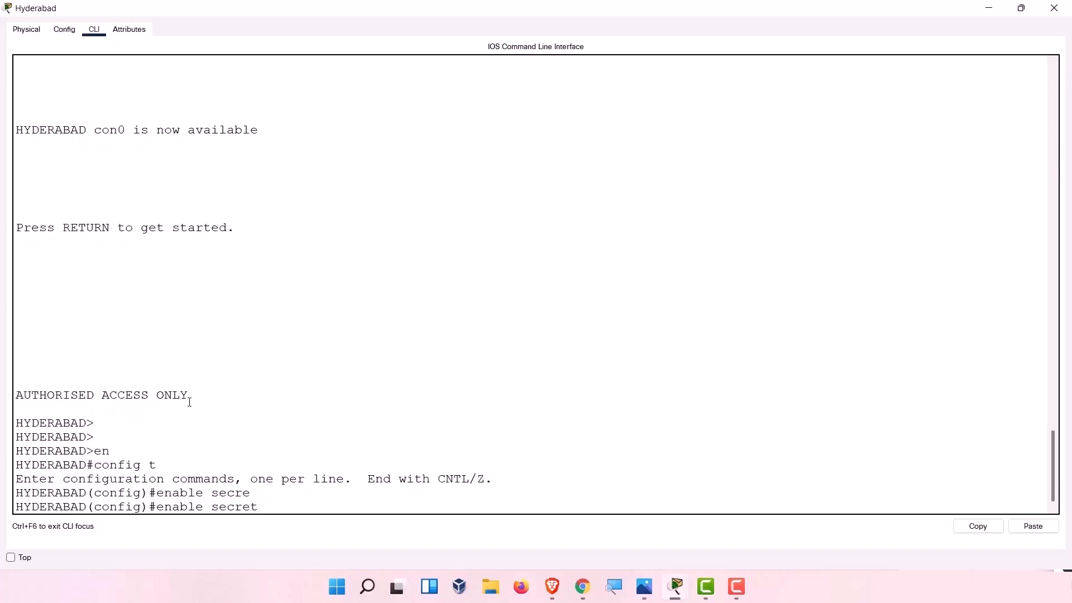
{"action": "type", "text": "greatpass"}
{"action": "key", "text": "Return"}
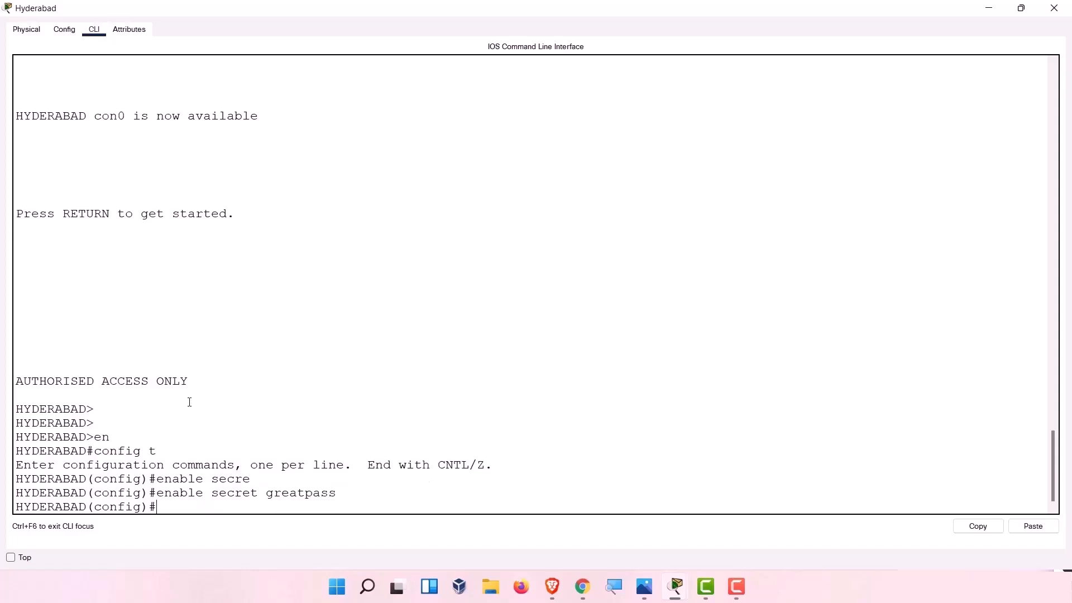
Turn on service password-encryption.
{"action": "type", "text": "service"}
{"action": "key", "text": "Tab"}
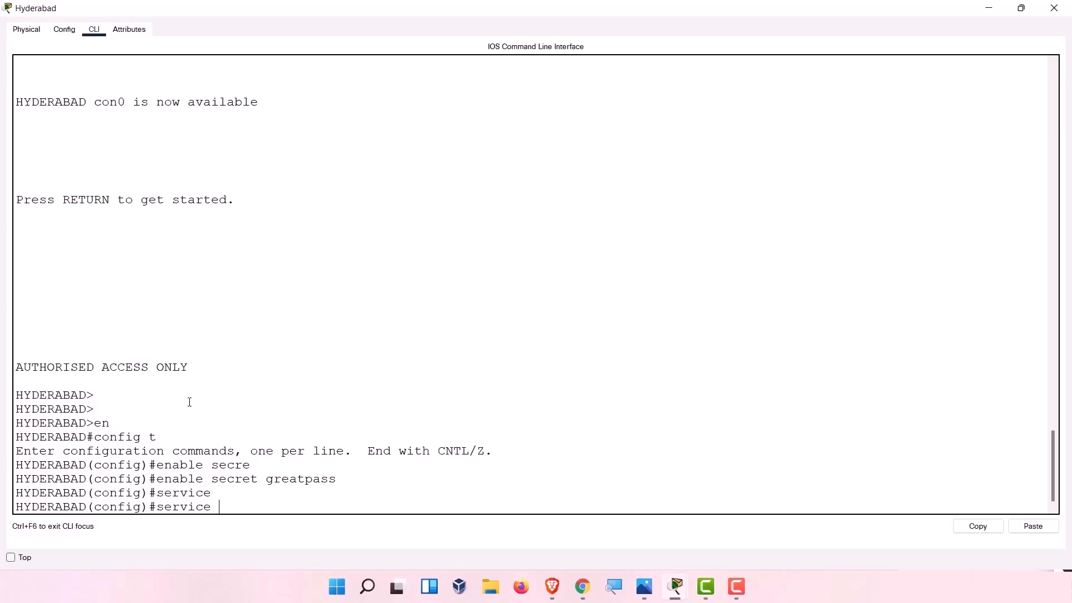
{"action": "type", "text": "pas"}
{"action": "key", "text": "Tab"}
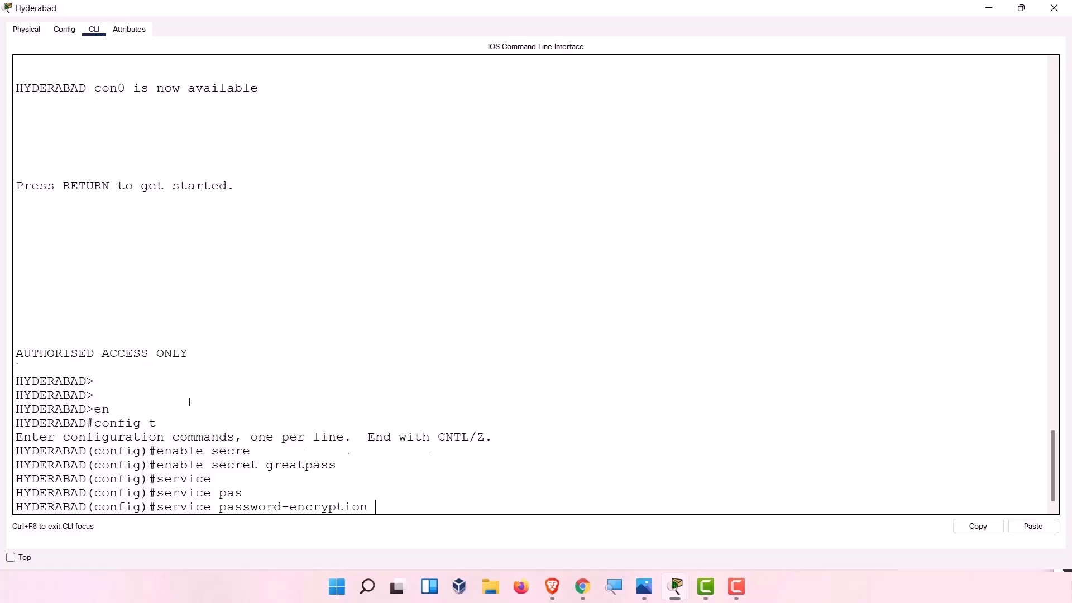
{"action": "key", "text": "Return"}
Exit configuration mode and log out of the console session.
{"action": "type", "text": "exit"}
{"action": "key", "text": "Return"}
{"action": "type", "text": "e"}
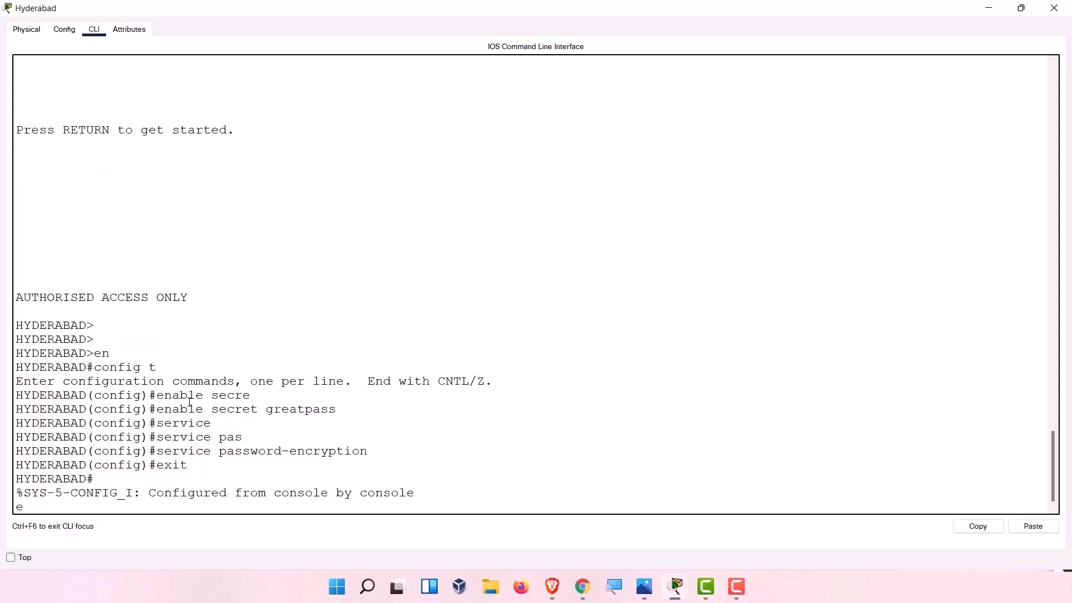
{"action": "key", "text": "Return"}
{"action": "type", "text": "exit"}
{"action": "key", "text": "Return"}
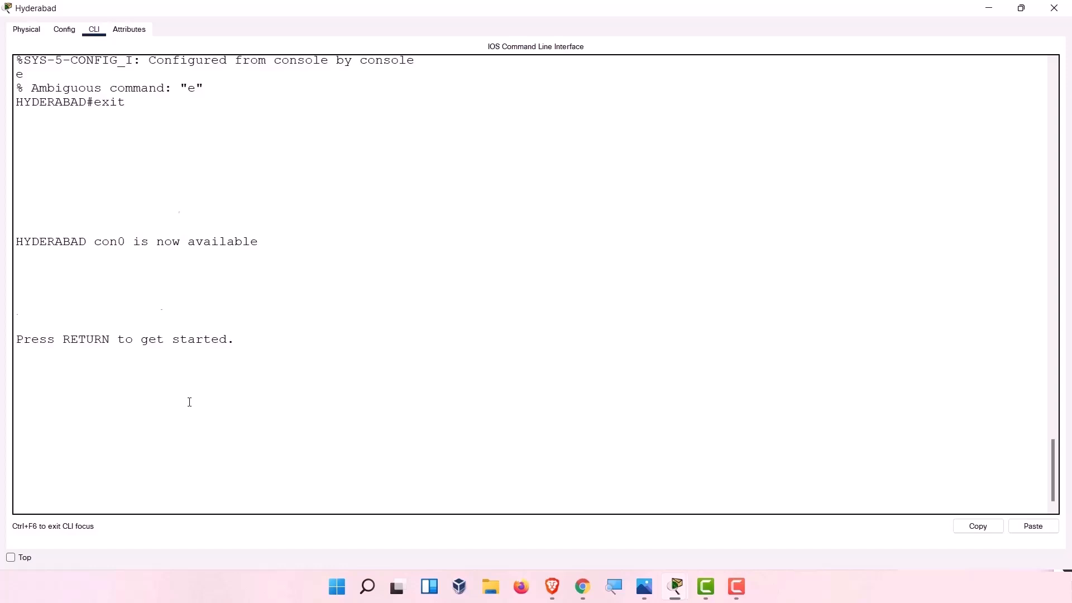
Log back in and unlock privileged mode by entering the enable secret at the Password prompt.
{"action": "key", "text": "Return"}
{"action": "key", "text": "Return"}
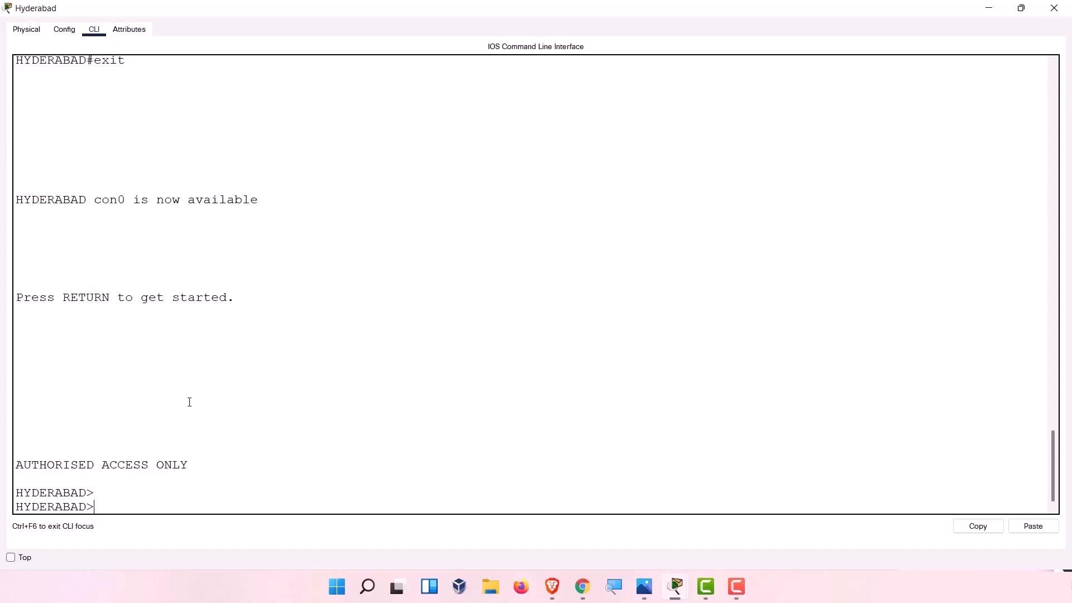
{"action": "type", "text": "en"}
{"action": "key", "text": "Return"}
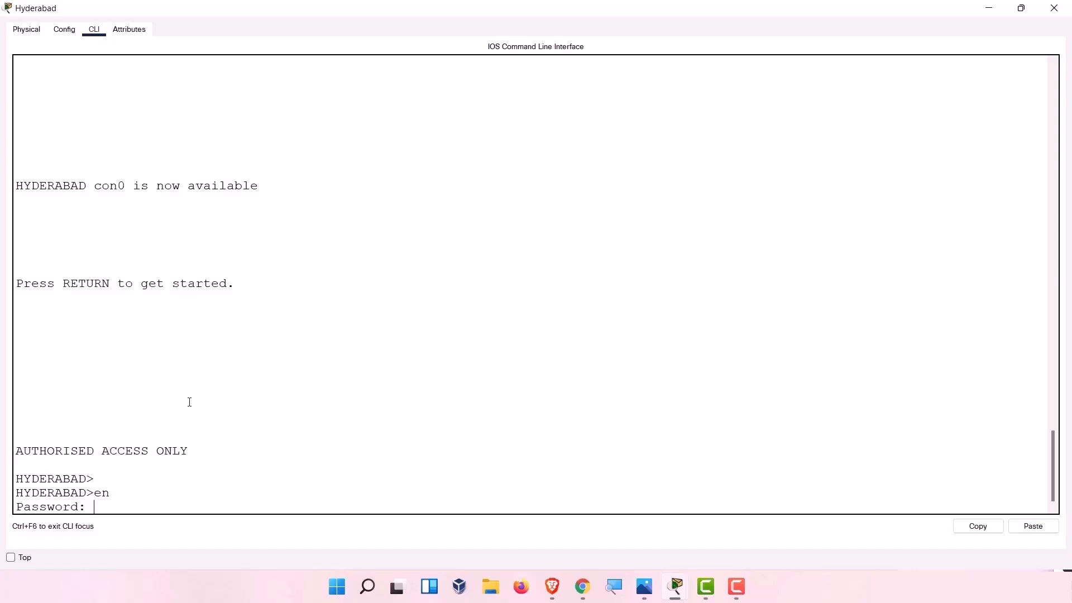
{"action": "key", "text": "Return"}
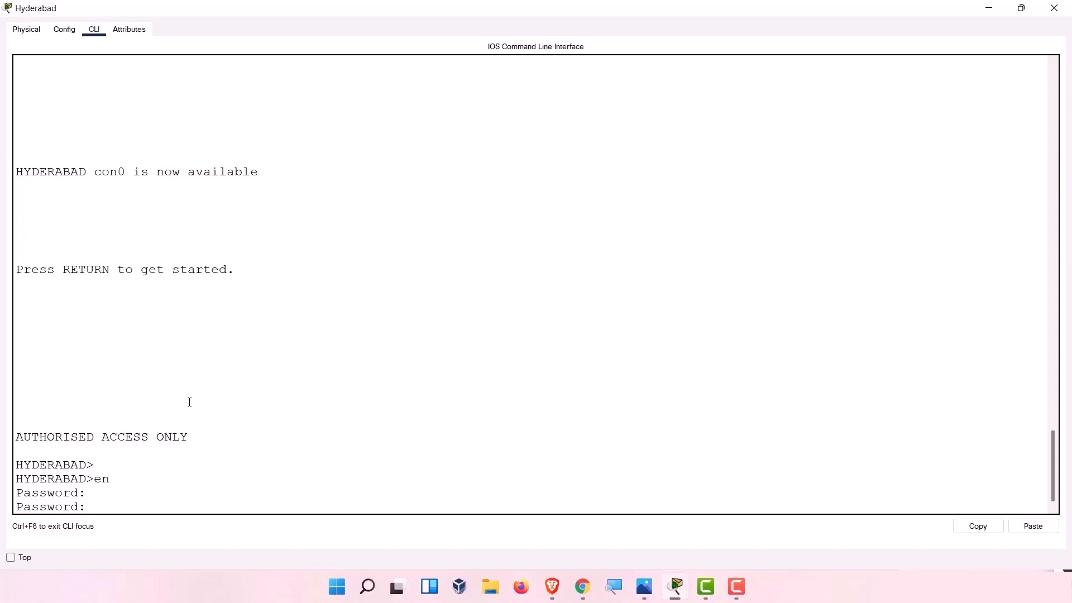
{"action": "key", "text": "Return"}
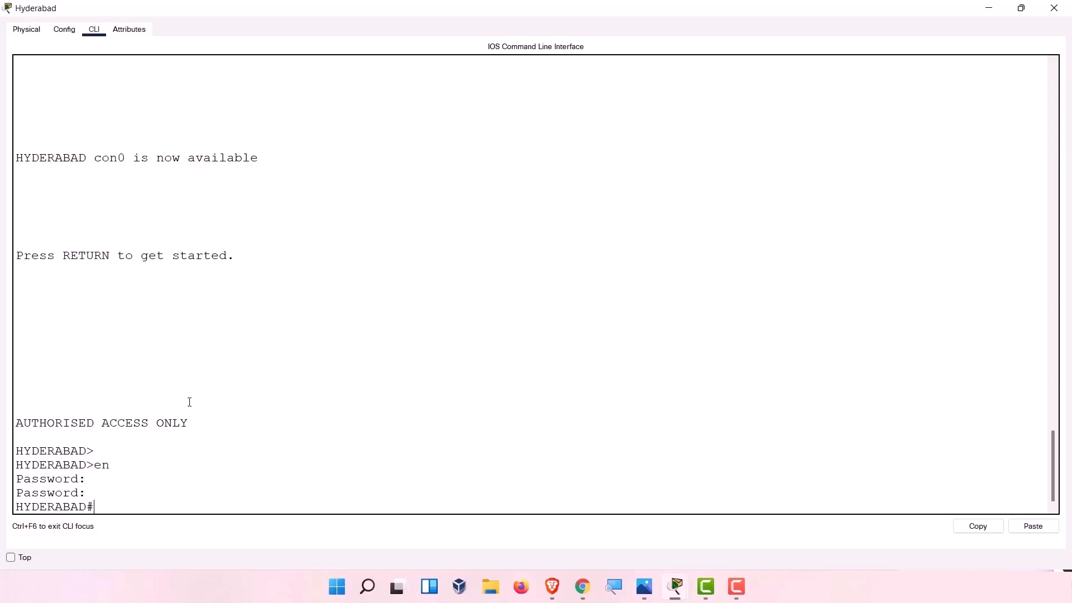
{"action": "key", "text": "Return"}
{"action": "key", "text": "Return"}
Begin the configure command, correcting the mistyped letter.
{"action": "type", "text": "cong"}
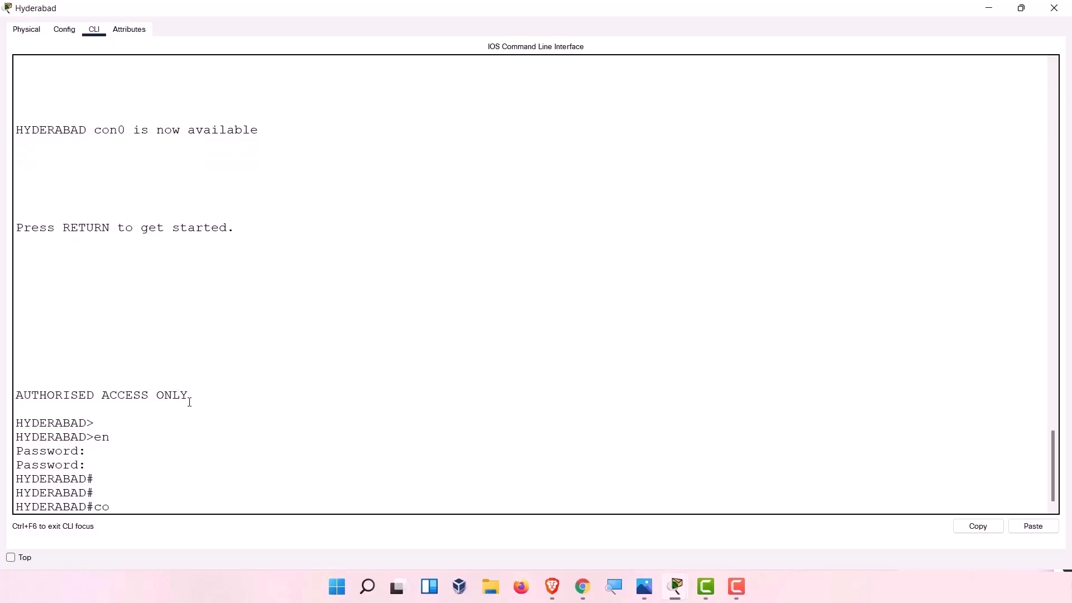
{"action": "key", "text": "Tab"}
{"action": "key", "text": "BackSpace"}
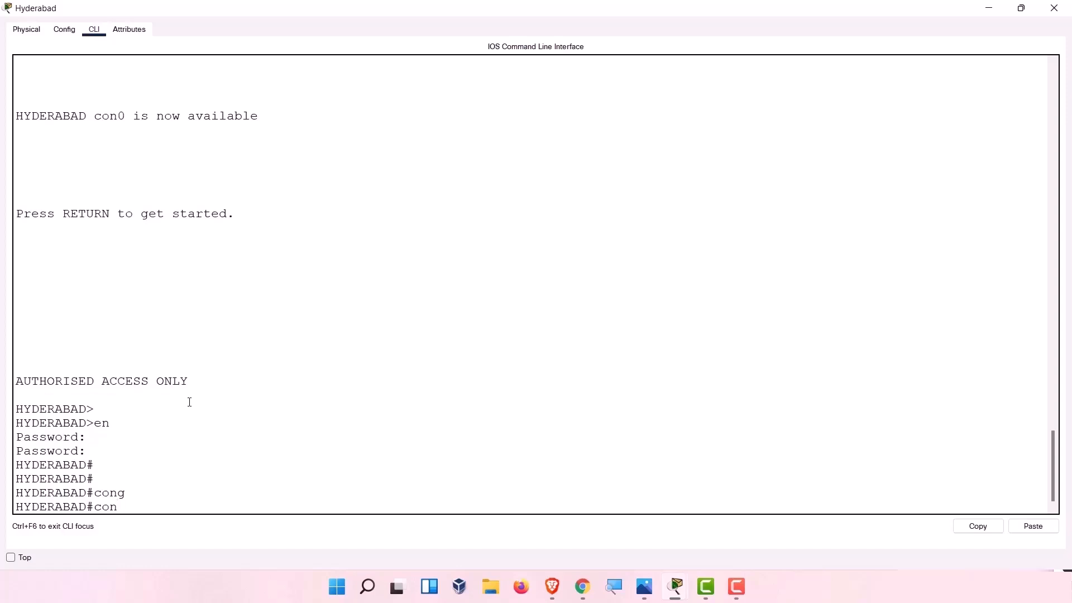
{"action": "type", "text": "f"}
{"action": "key", "text": "Tab"}
Enter global configuration mode and open line console 0.
{"action": "type", "text": "t"}
{"action": "key", "text": "Return"}
{"action": "key", "text": "Return"}
{"action": "key", "text": "Return"}
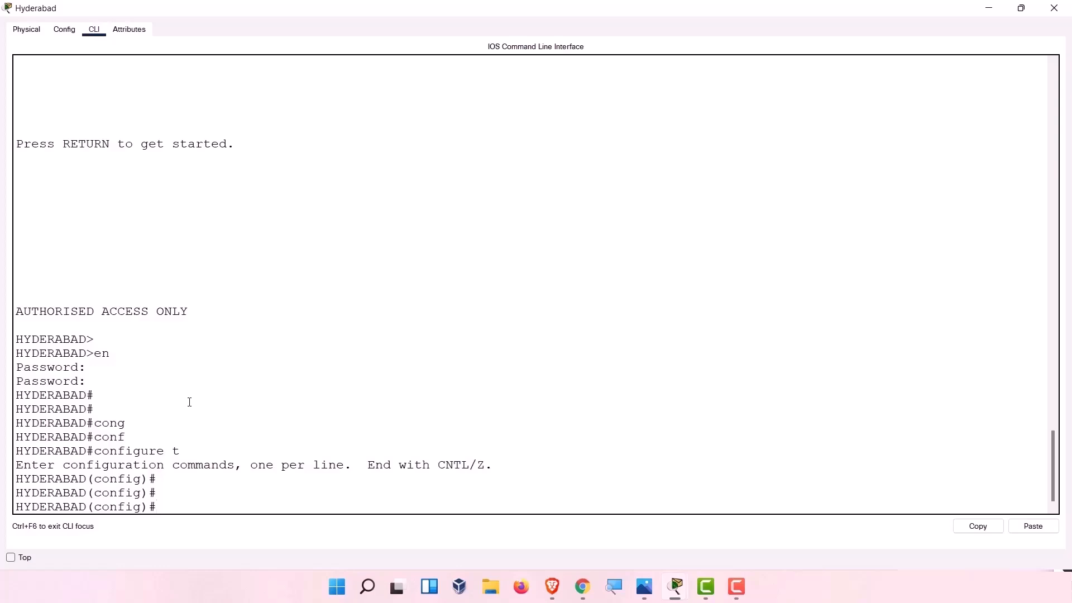
{"action": "type", "text": "line"}
{"action": "type", "text": " c"}
{"action": "type", "text": "on"}
{"action": "key", "text": "Tab"}
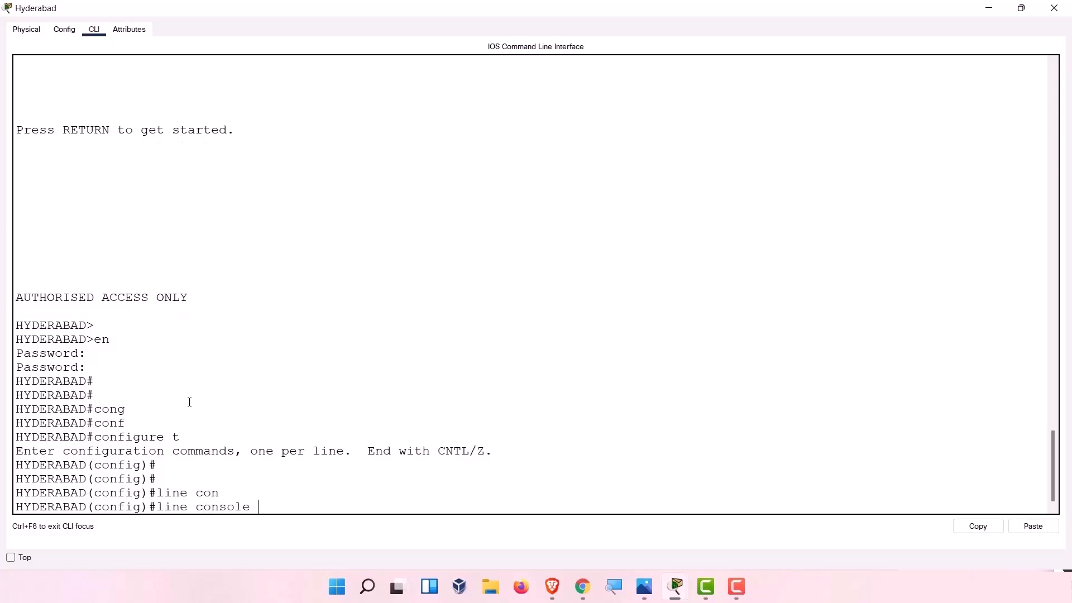
{"action": "type", "text": "0"}
{"action": "key", "text": "Return"}
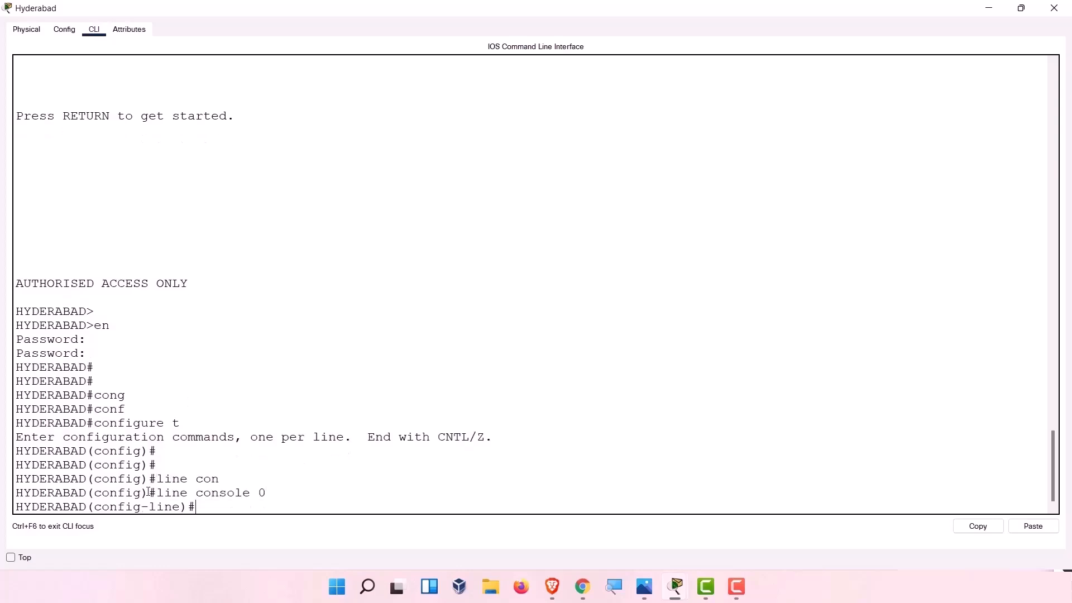
Highlight the HYDERABAD(config) and config-line prompts to compare them.
{"action": "left_click_drag", "start_coordinate": [142, 493], "coordinate": [15, 493]}
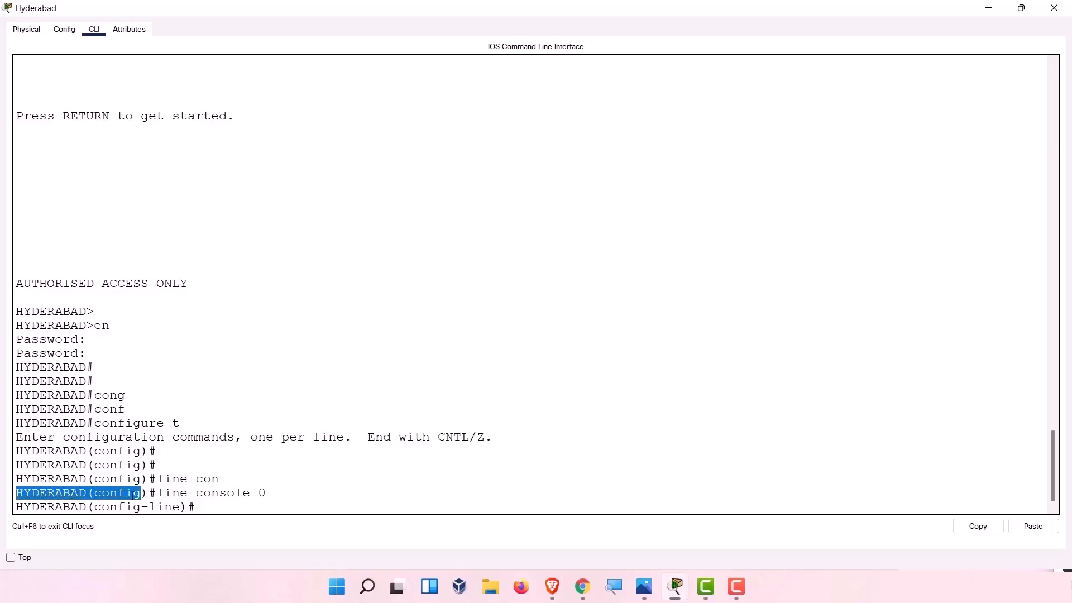
{"action": "left_click", "coordinate": [196, 506]}
{"action": "left_click_drag", "start_coordinate": [195, 507], "coordinate": [15, 508]}
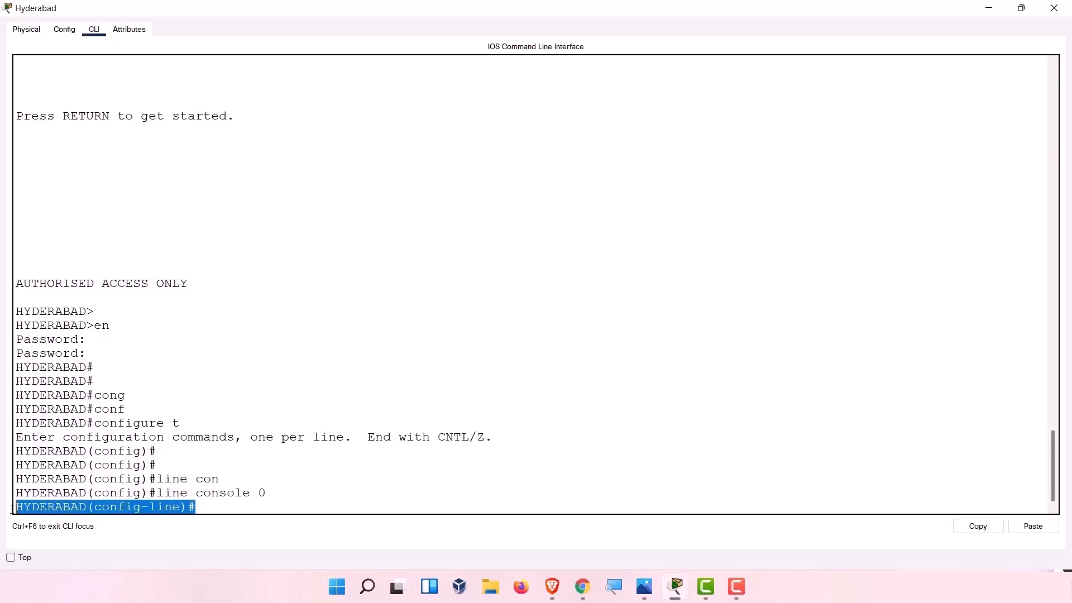
{"action": "left_click", "coordinate": [204, 506]}
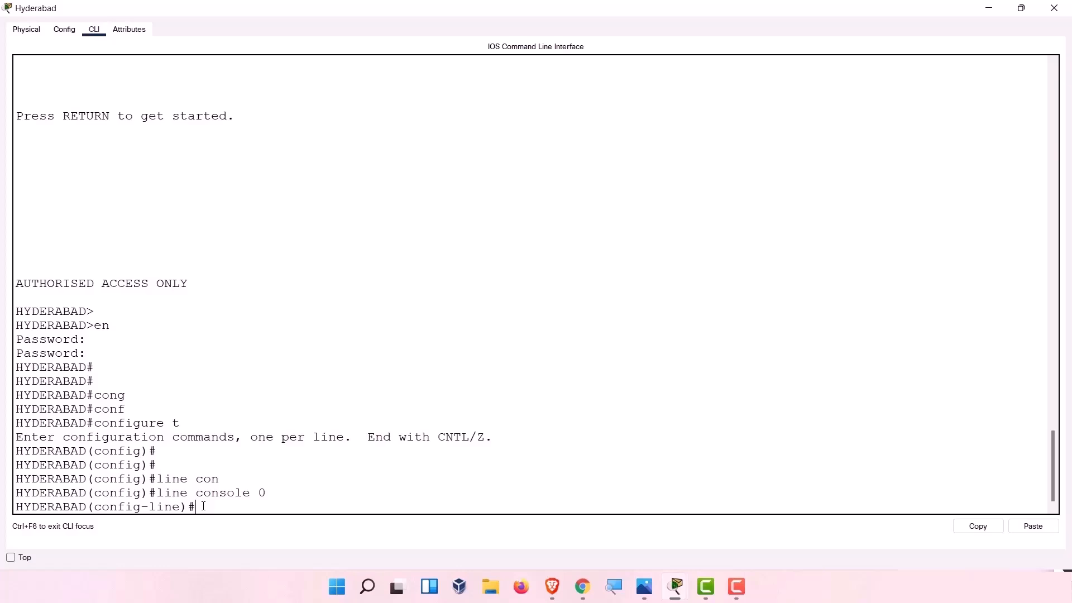
{"action": "left_click_drag", "start_coordinate": [150, 493], "coordinate": [6, 493]}
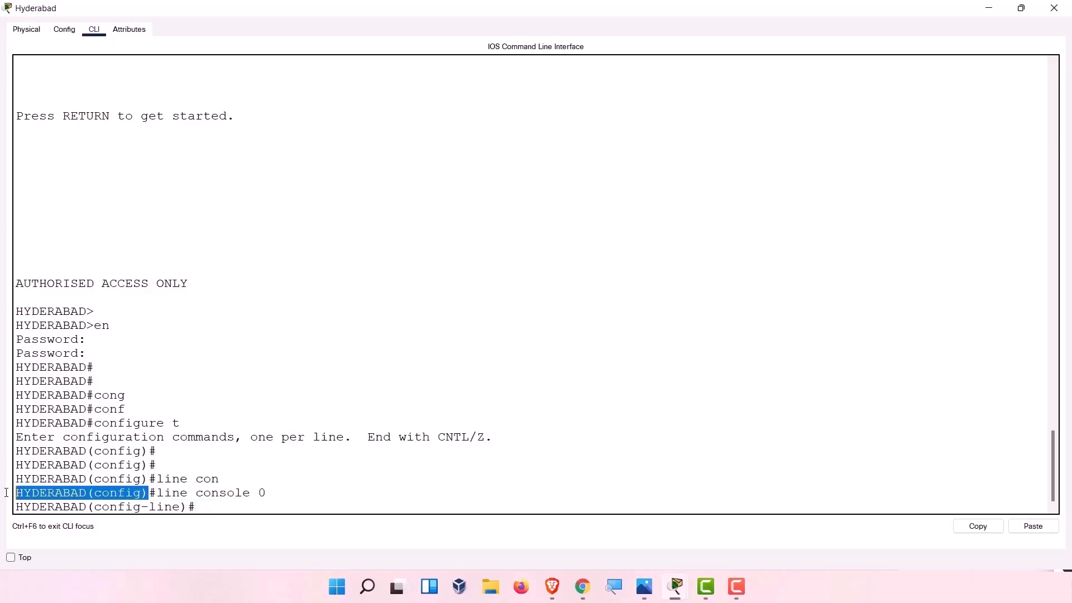
{"action": "left_click", "coordinate": [206, 508]}
{"action": "left_click_drag", "start_coordinate": [205, 508], "coordinate": [3, 503]}
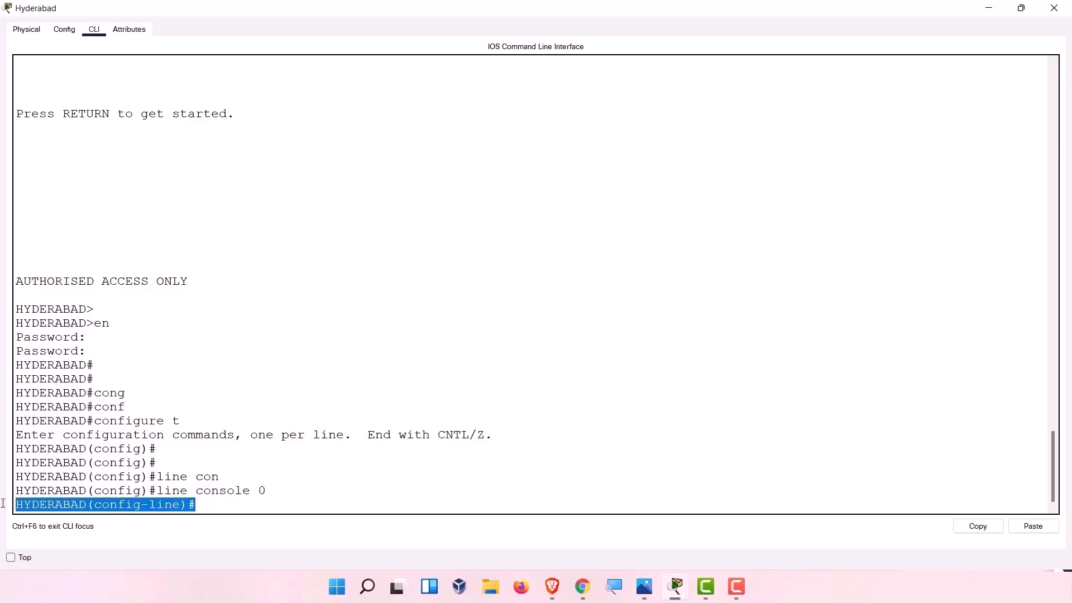
{"action": "left_click", "coordinate": [198, 503]}
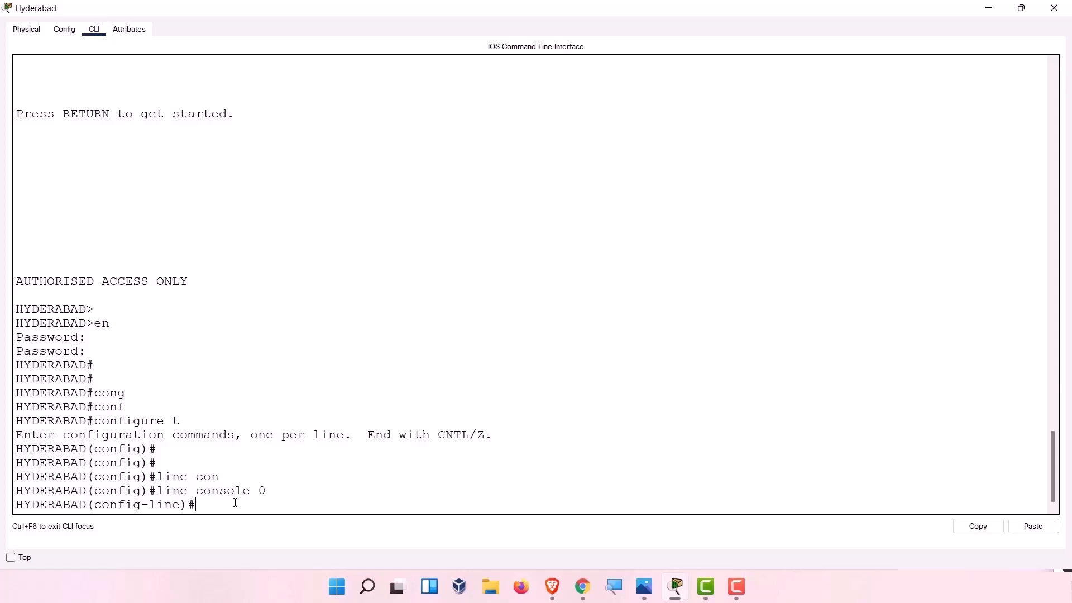
Enable logging synchronous on console line 0.
{"action": "type", "text": "logg"}
{"action": "key", "text": "Tab"}
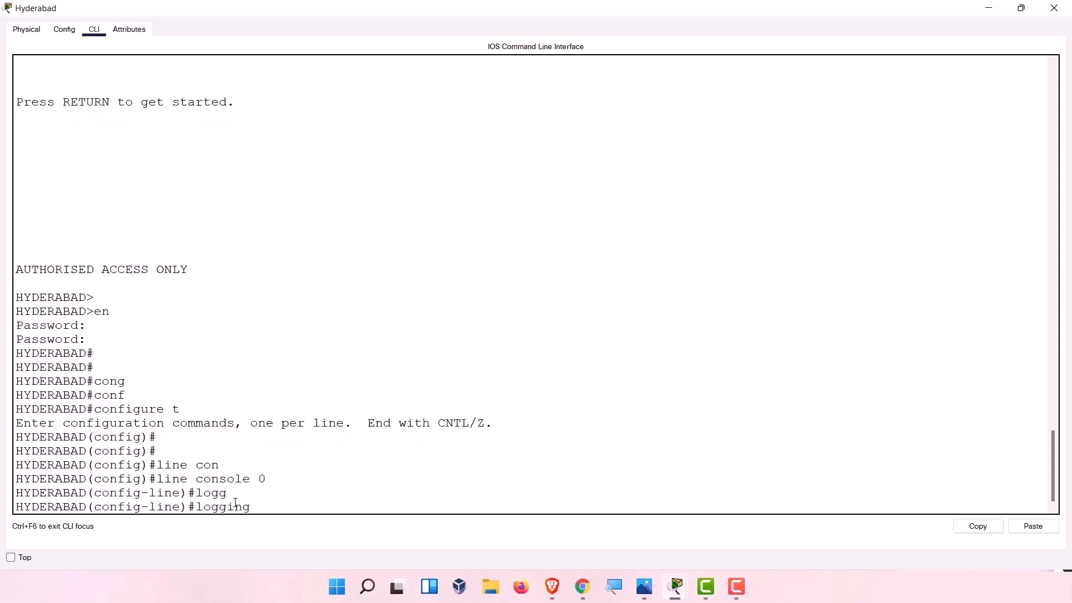
{"action": "type", "text": "sy"}
{"action": "key", "text": "Tab"}
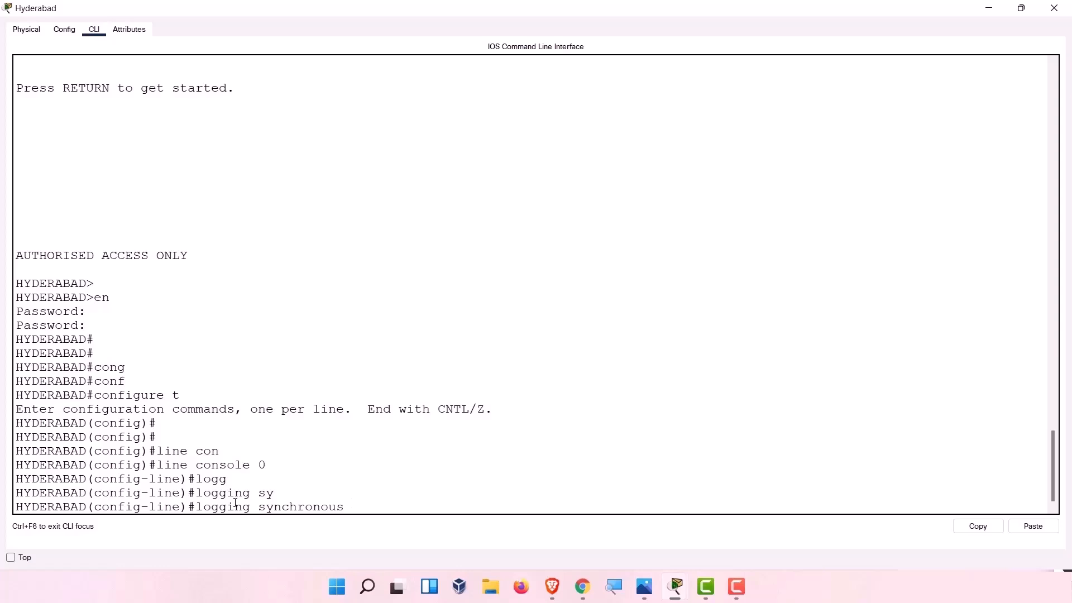
{"action": "key", "text": "Return"}
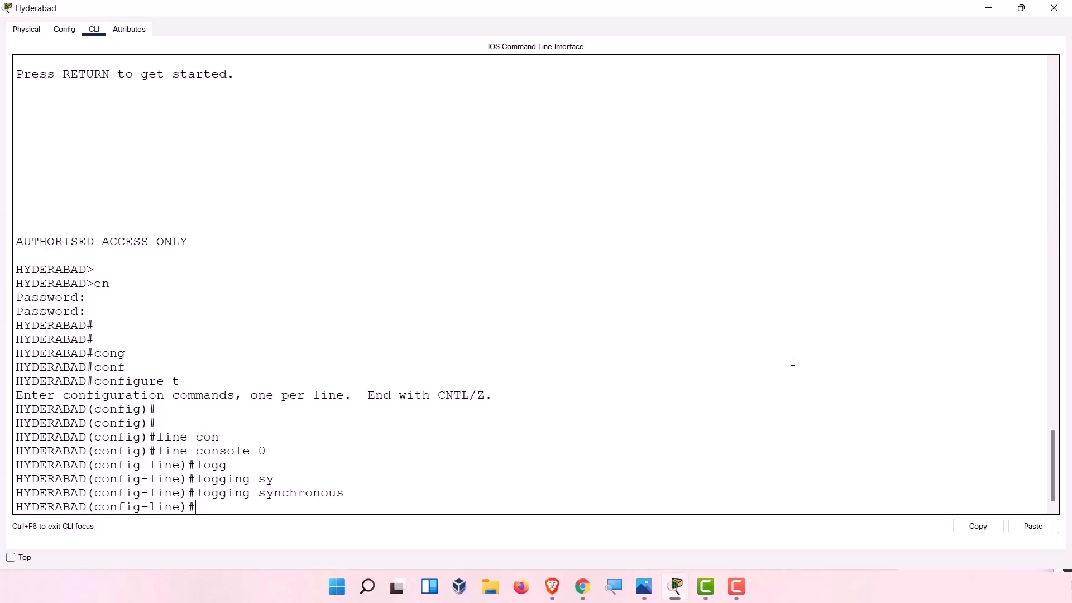
Set the console line password, require login, and exit line configuration.
{"action": "type", "text": "pass"}
{"action": "key", "text": "Tab"}
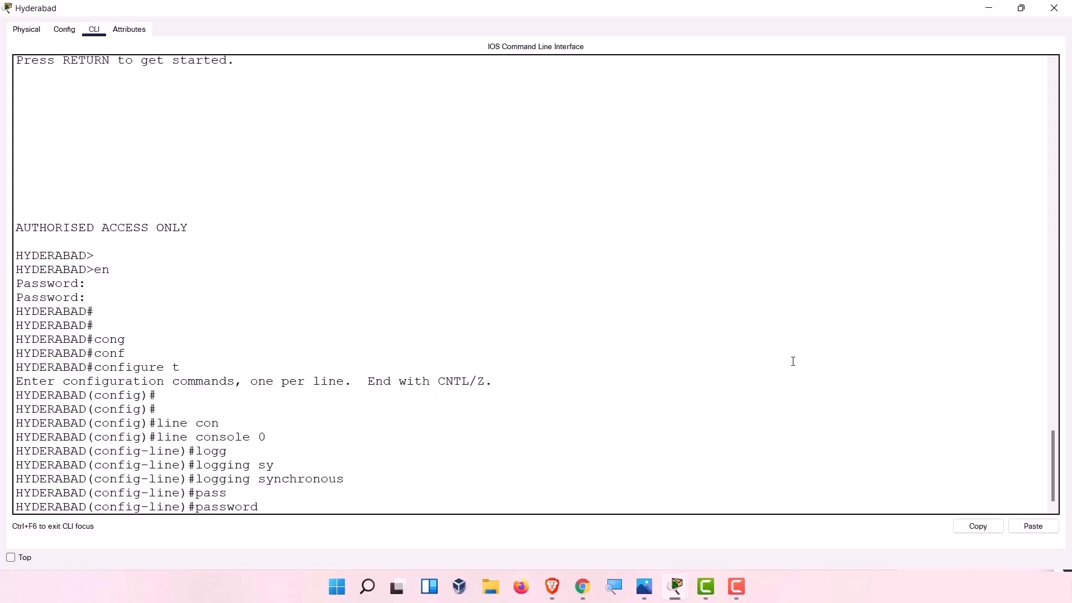
{"action": "type", "text": "kiran123"}
{"action": "key", "text": "Return"}
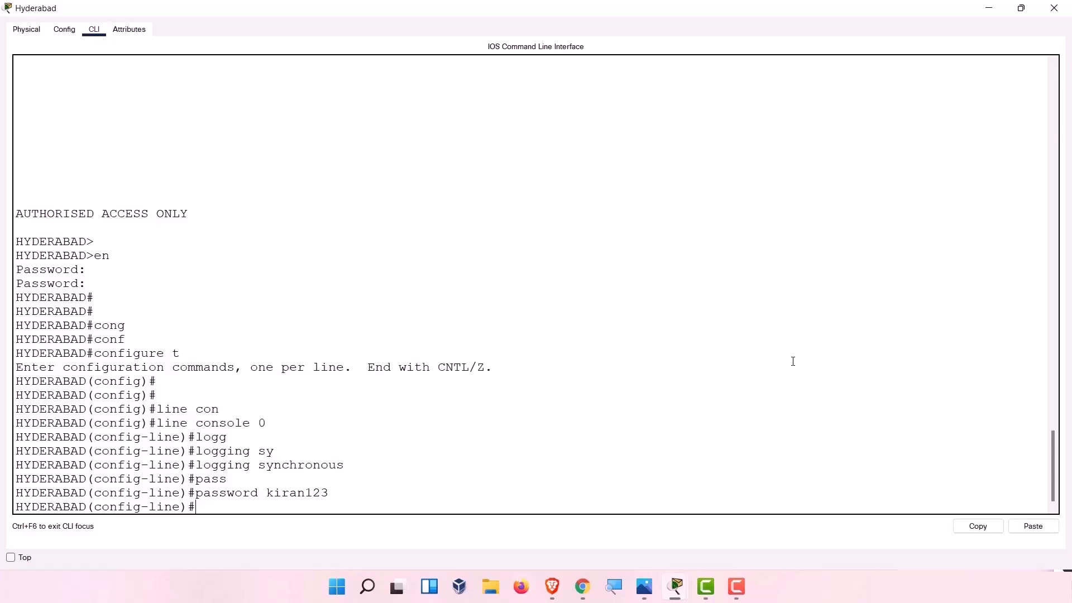
{"action": "type", "text": "lgin"}
{"action": "key", "text": "BackSpace"}
{"action": "key", "text": "BackSpace"}
{"action": "key", "text": "BackSpace"}
{"action": "type", "text": "ogin"}
{"action": "key", "text": "Return"}
{"action": "type", "text": "exit"}
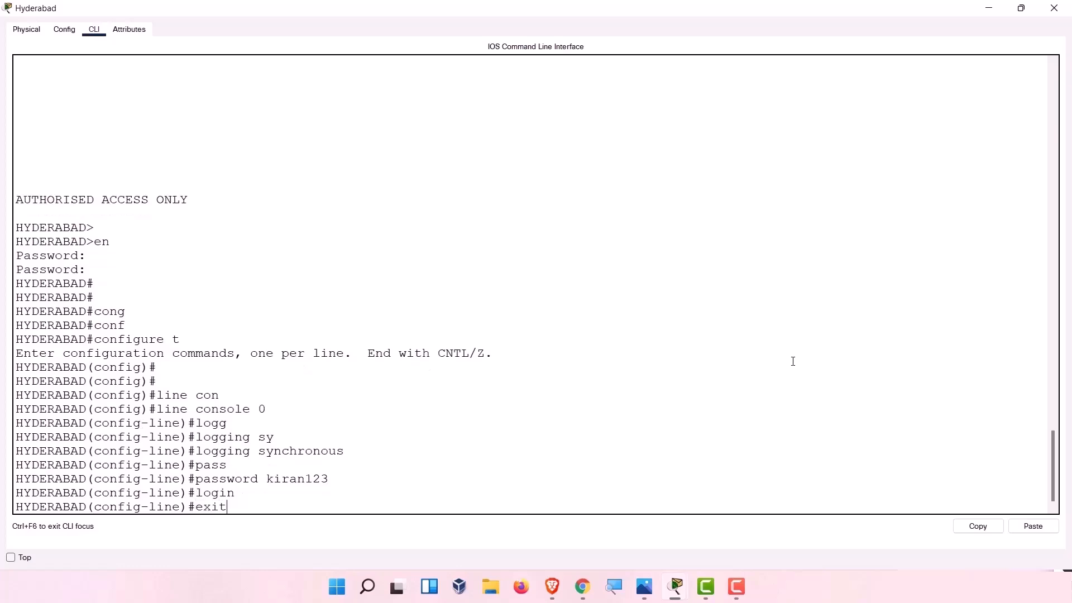
{"action": "key", "text": "Return"}
{"action": "type", "text": "e"}
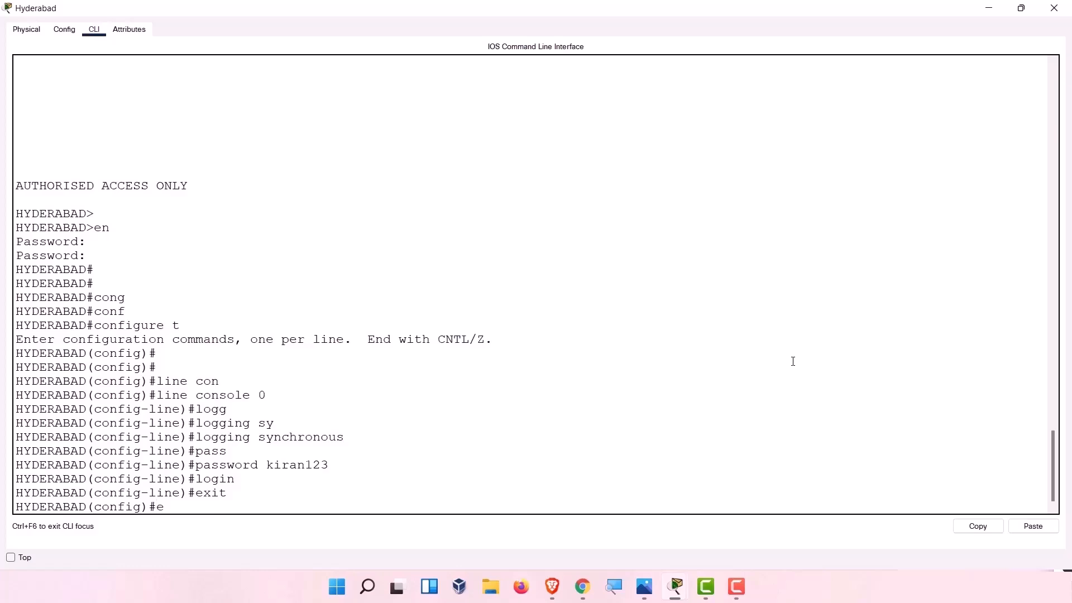
{"action": "type", "text": "xit"}
{"action": "key", "text": "Return"}
{"action": "key", "text": "Return"}
{"action": "key", "text": "Return"}
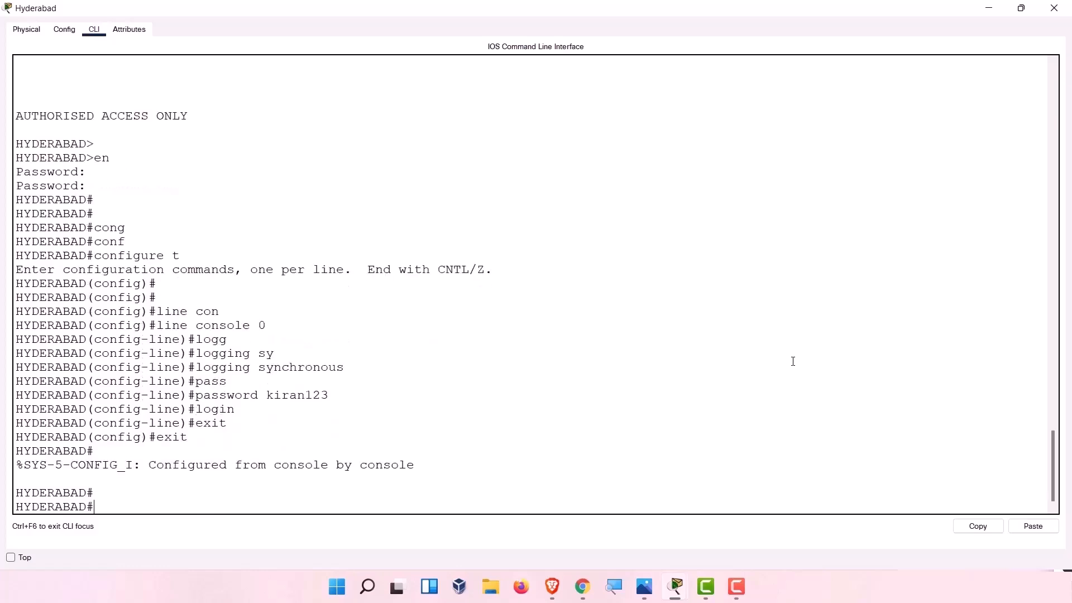
{"action": "key", "text": "BackSpace"}
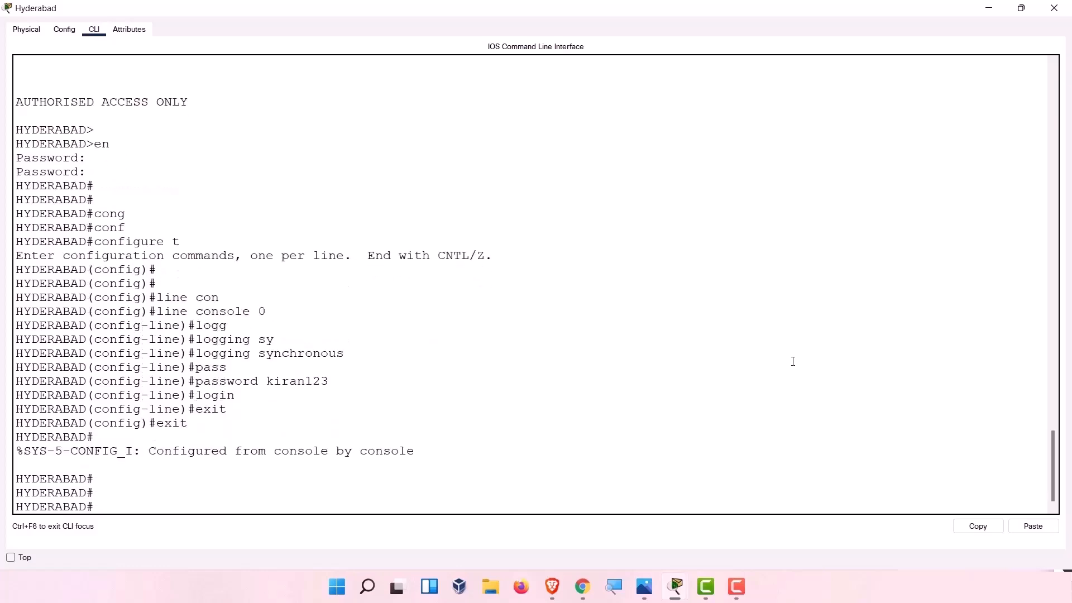
{"action": "type", "text": "con"}
{"action": "key", "text": "Tab"}
{"action": "type", "text": "f"}
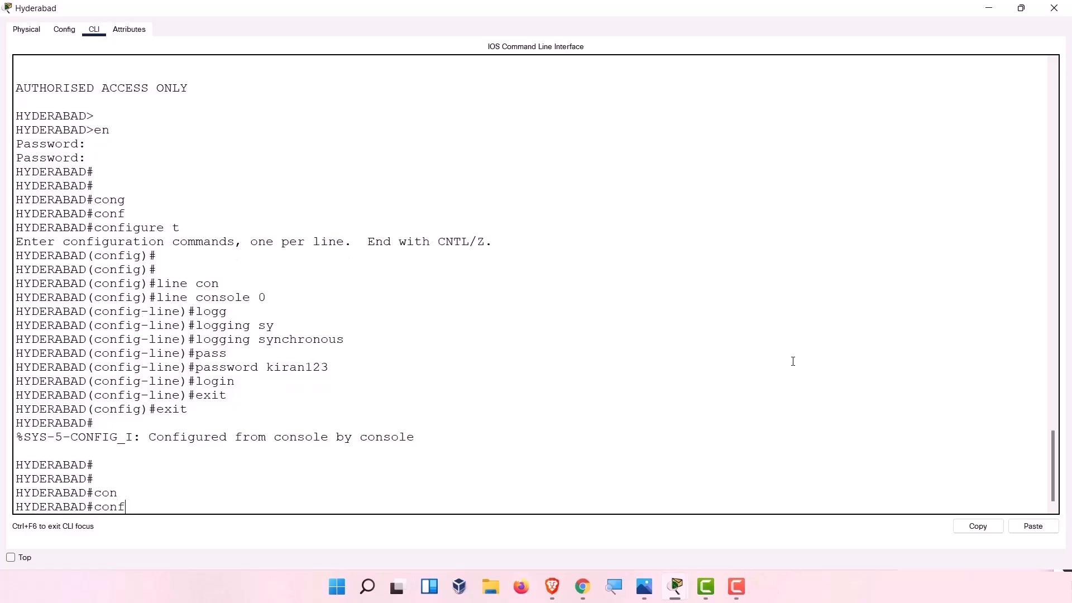
{"action": "key", "text": "Tab"}
{"action": "type", "text": "t"}
{"action": "key", "text": "Tab"}
{"action": "key", "text": "Return"}
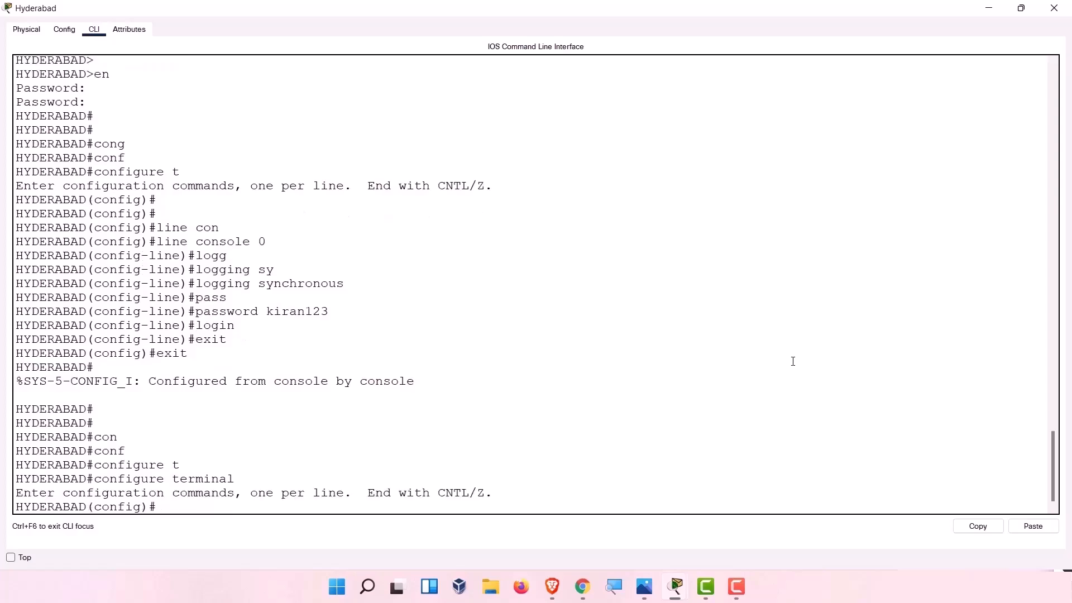
{"action": "type", "text": "line"}
{"action": "key", "text": "Tab"}
{"action": "type", "text": "con"}
{"action": "key", "text": "Tab"}
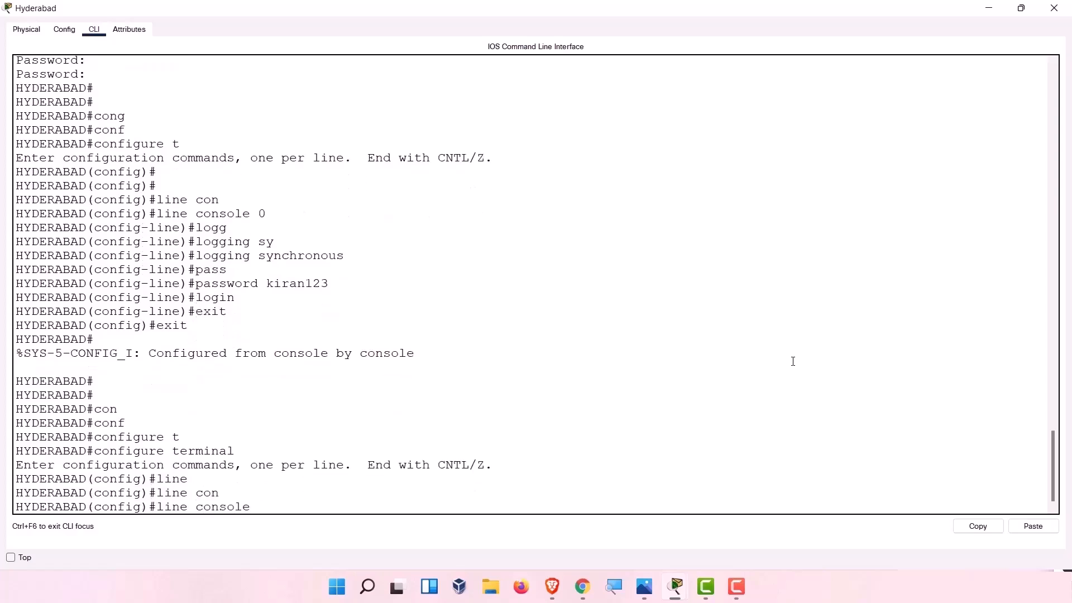
{"action": "type", "text": "0"}
{"action": "key", "text": "Return"}
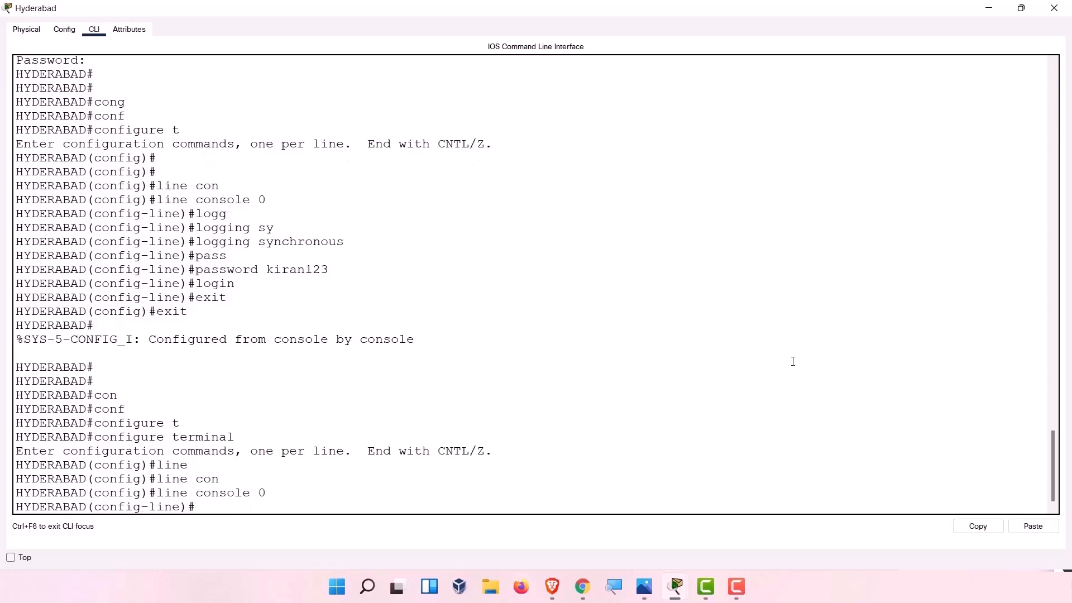
{"action": "key", "text": "Return"}
{"action": "key", "text": "Return"}
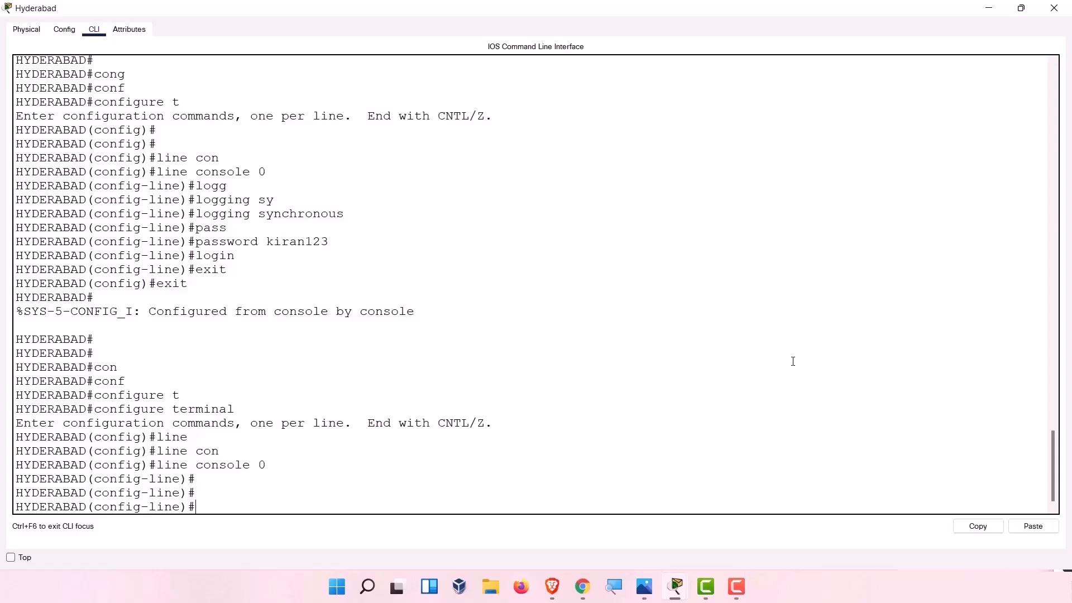
{"action": "key", "text": "Up"}
{"action": "key", "text": "Up"}
{"action": "key", "text": "Up"}
{"action": "key", "text": "Down"}
{"action": "key", "text": "Return"}
{"action": "key", "text": "Return"}
{"action": "key", "text": "Up"}
{"action": "key", "text": "Return"}
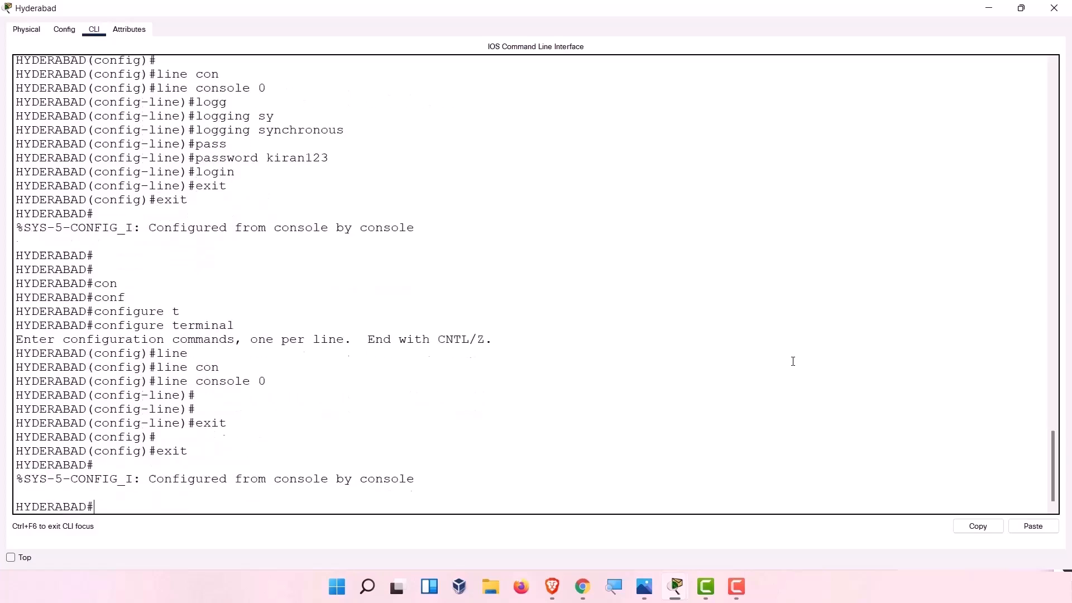
Log out, log back in with the console password, then enter the enable secret at en.
{"action": "type", "text": "log"}
{"action": "key", "text": "Tab"}
{"action": "key", "text": "Return"}
{"action": "key", "text": "Return"}
{"action": "key", "text": "Return"}
{"action": "key", "text": "Return"}
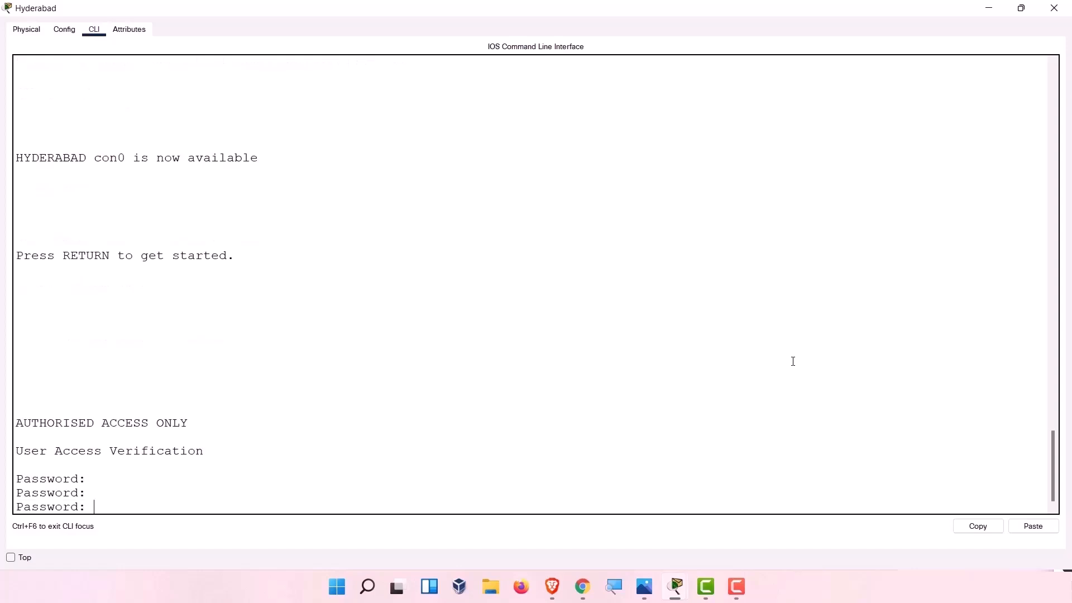
{"action": "key", "text": "Return"}
{"action": "key", "text": "Return"}
{"action": "key", "text": "Return"}
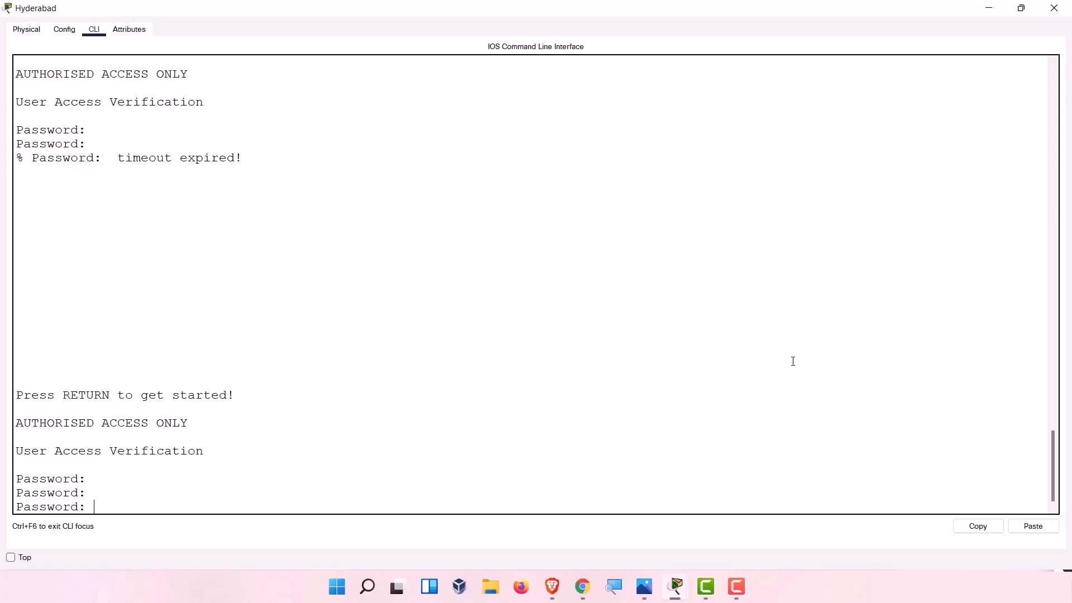
{"action": "key", "text": "Return"}
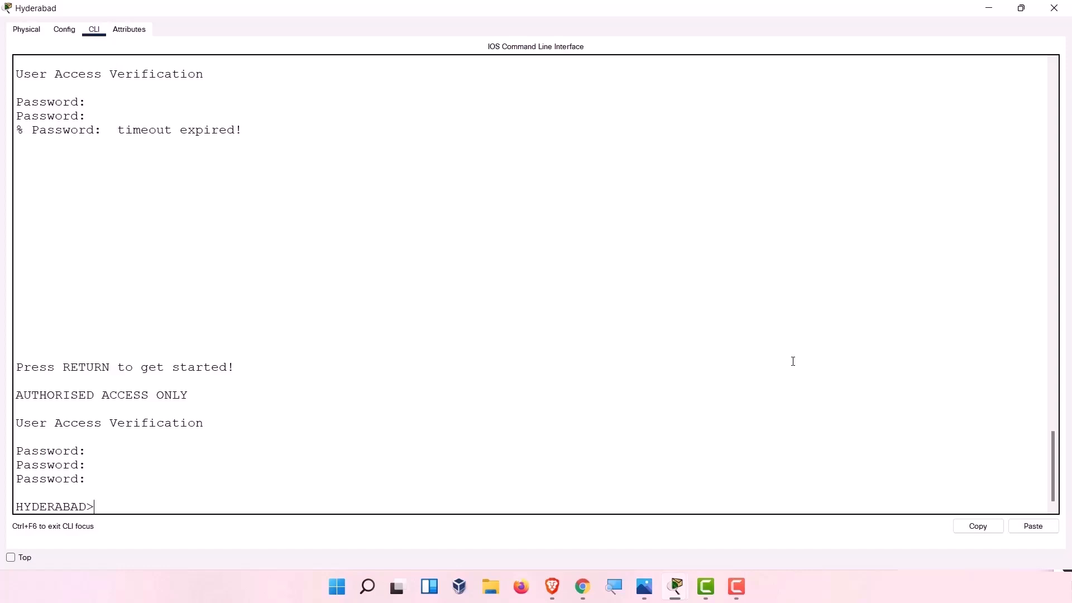
{"action": "type", "text": "en"}
{"action": "key", "text": "Return"}
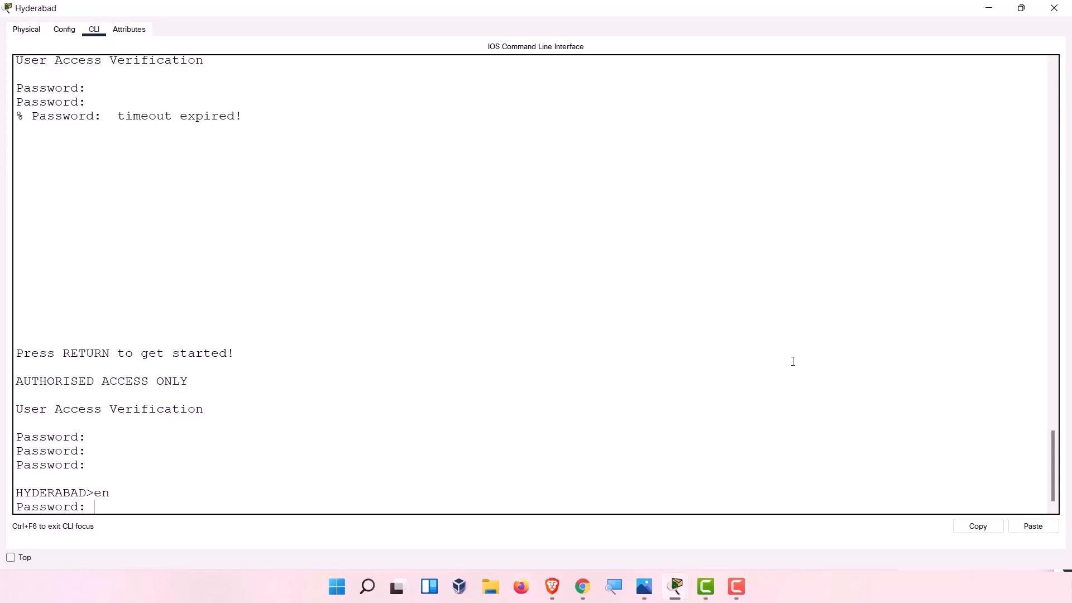
{"action": "key", "text": "Return"}
{"action": "key", "text": "Return"}
{"action": "key", "text": "Return"}
{"action": "key", "text": "Return"}
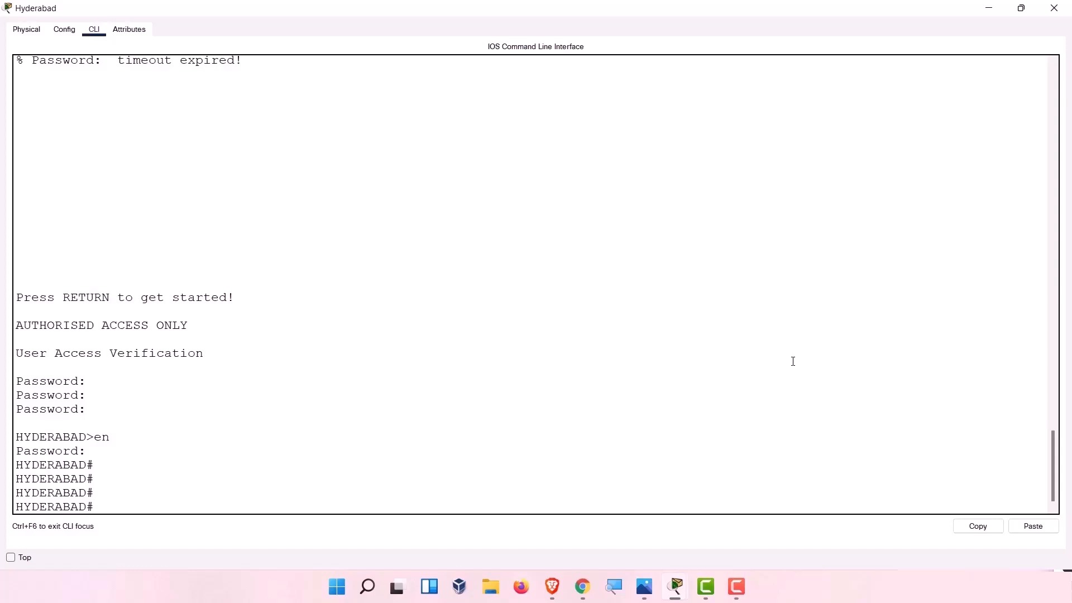
Enter global configuration and enable logging synchronous on auxiliary line 0.
{"action": "type", "text": "con"}
{"action": "key", "text": "Tab"}
{"action": "type", "text": "f"}
{"action": "key", "text": "Tab"}
{"action": "type", "text": "t"}
{"action": "key", "text": "Return"}
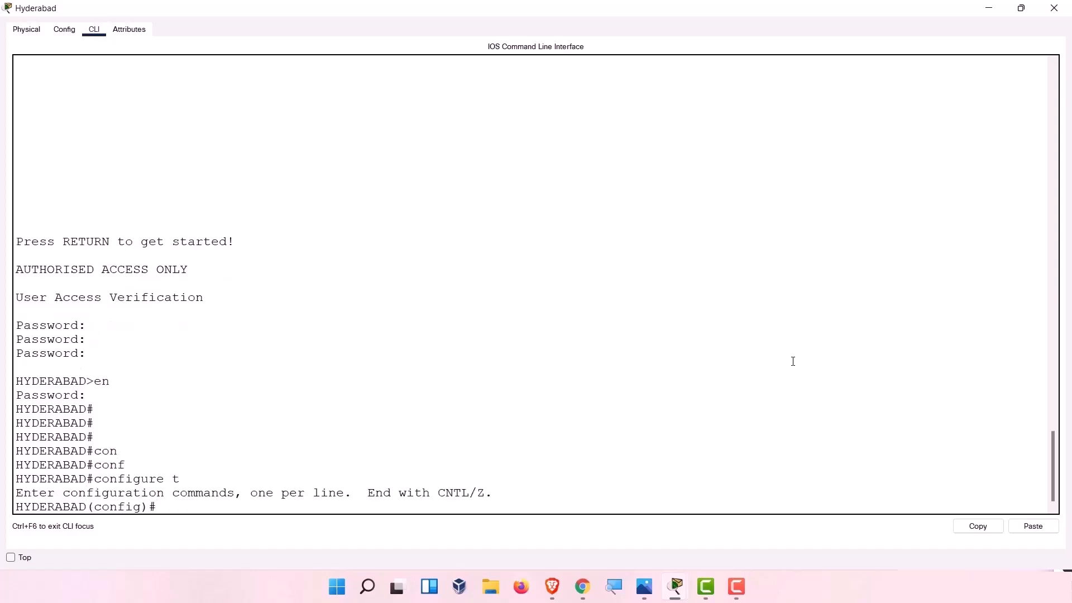
{"action": "type", "text": "line au"}
{"action": "key", "text": "Tab"}
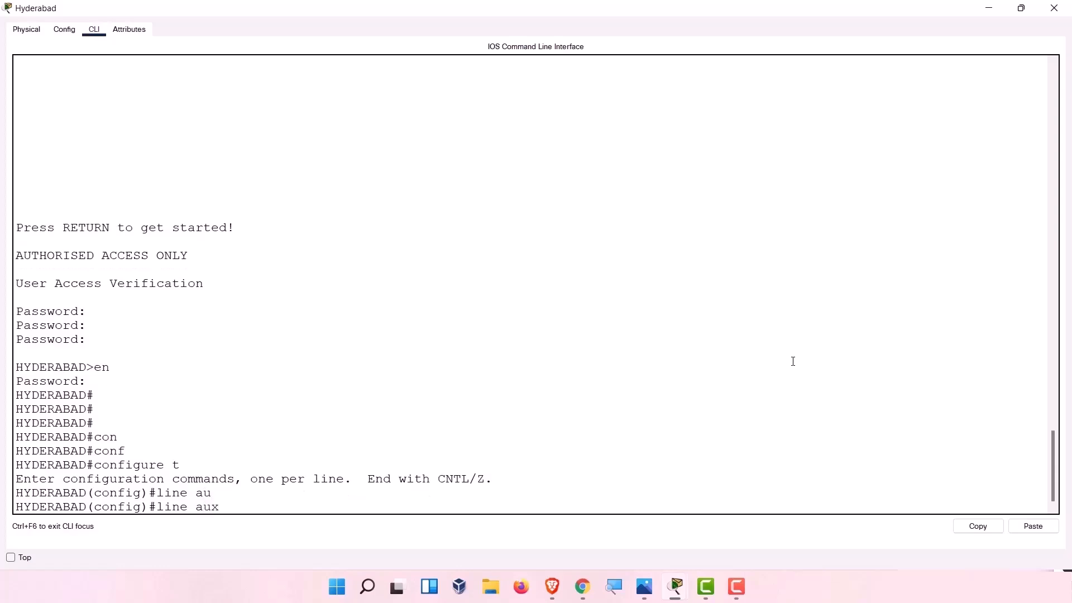
{"action": "type", "text": "0"}
{"action": "key", "text": "Return"}
{"action": "type", "text": "logg"}
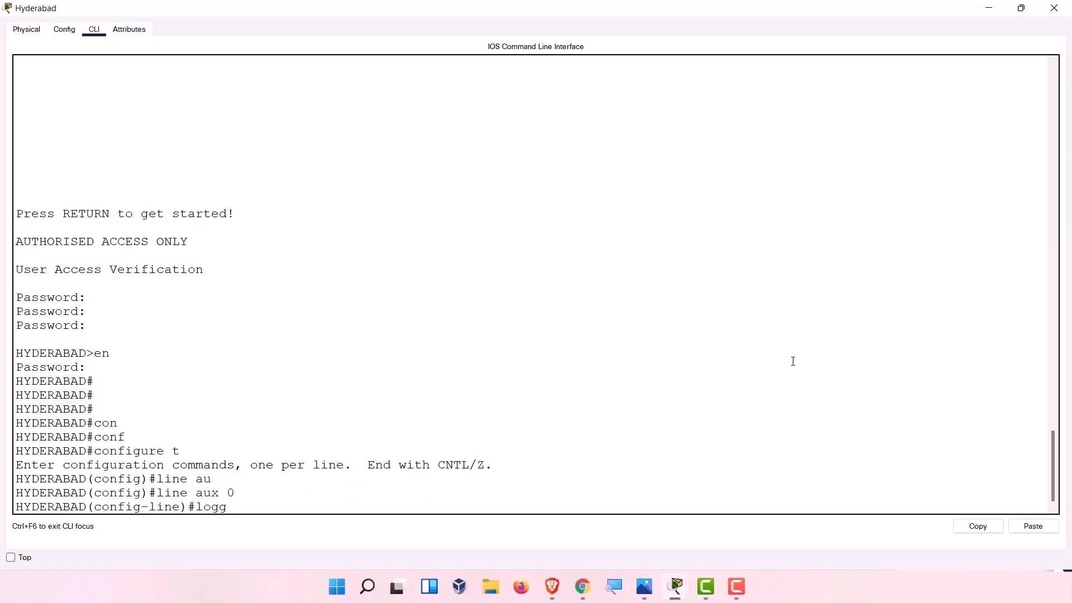
{"action": "key", "text": "Tab"}
{"action": "type", "text": "sy"}
{"action": "key", "text": "Tab"}
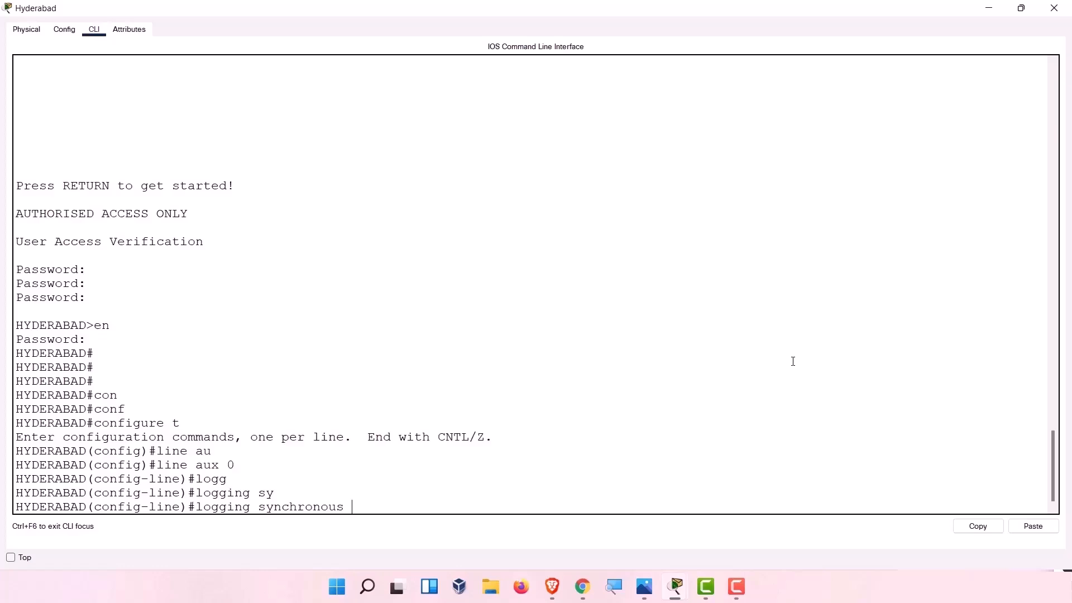
{"action": "key", "text": "Return"}
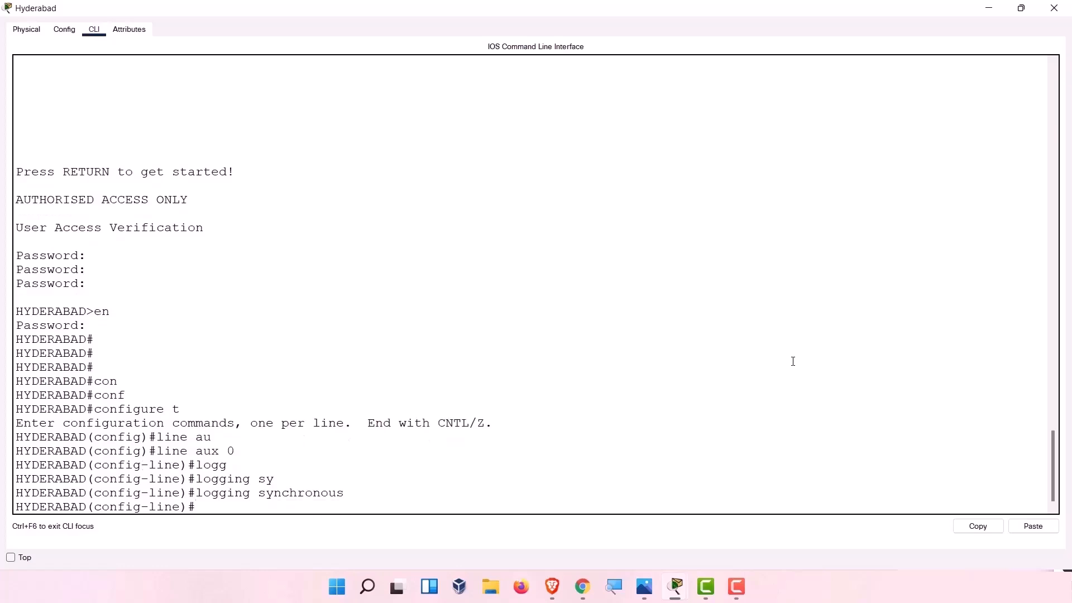
Set the aux line password, require login, and exit line configuration.
{"action": "type", "text": "pass"}
{"action": "key", "text": "Tab"}
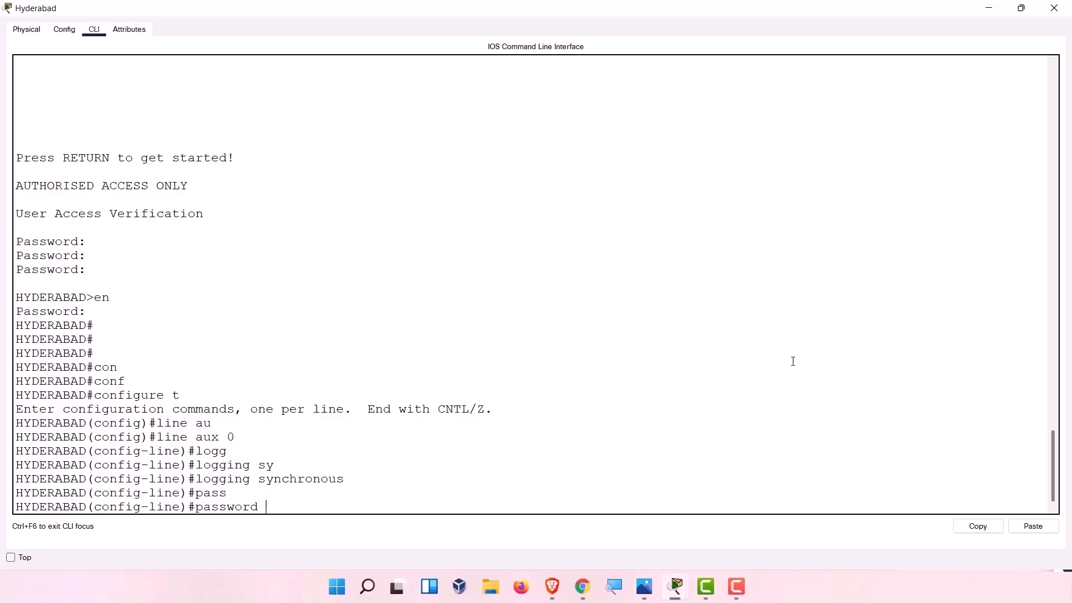
{"action": "type", "text": "kiran123"}
{"action": "key", "text": "Return"}
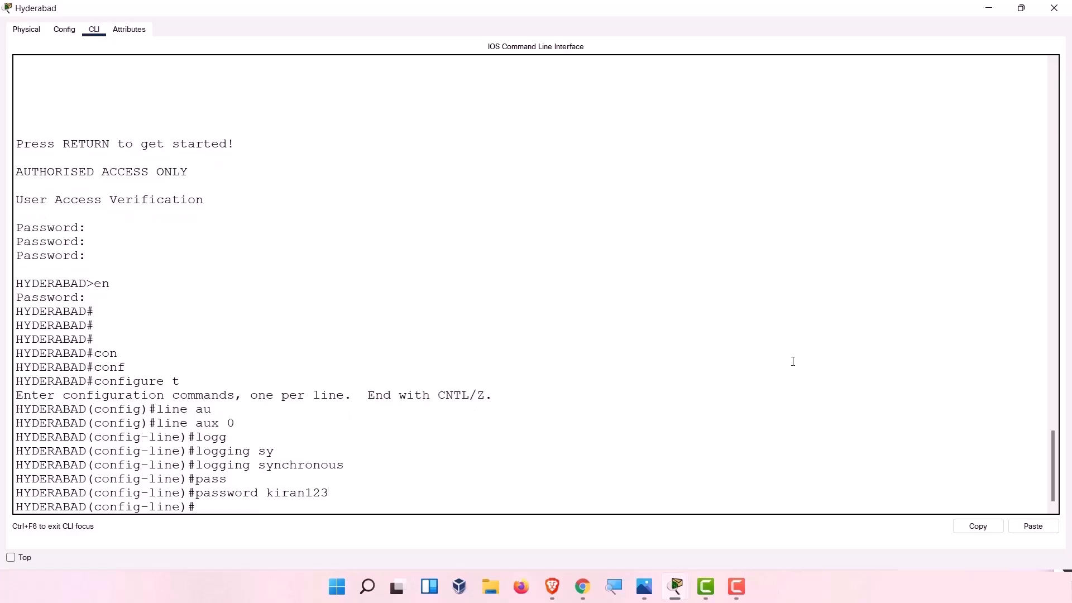
{"action": "type", "text": "login"}
{"action": "key", "text": "Return"}
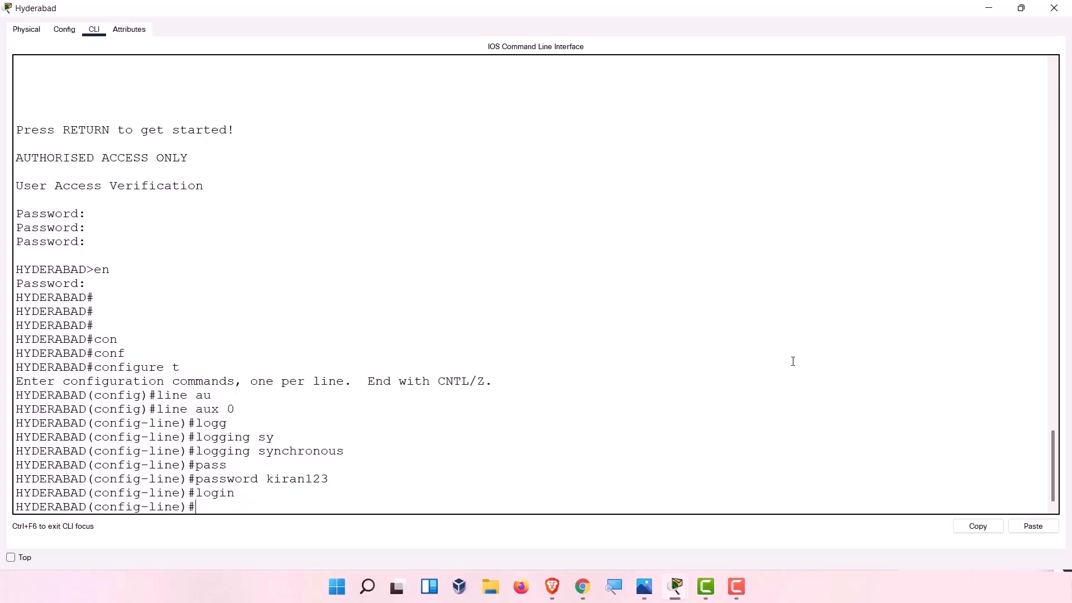
{"action": "type", "text": "exit"}
{"action": "key", "text": "Return"}
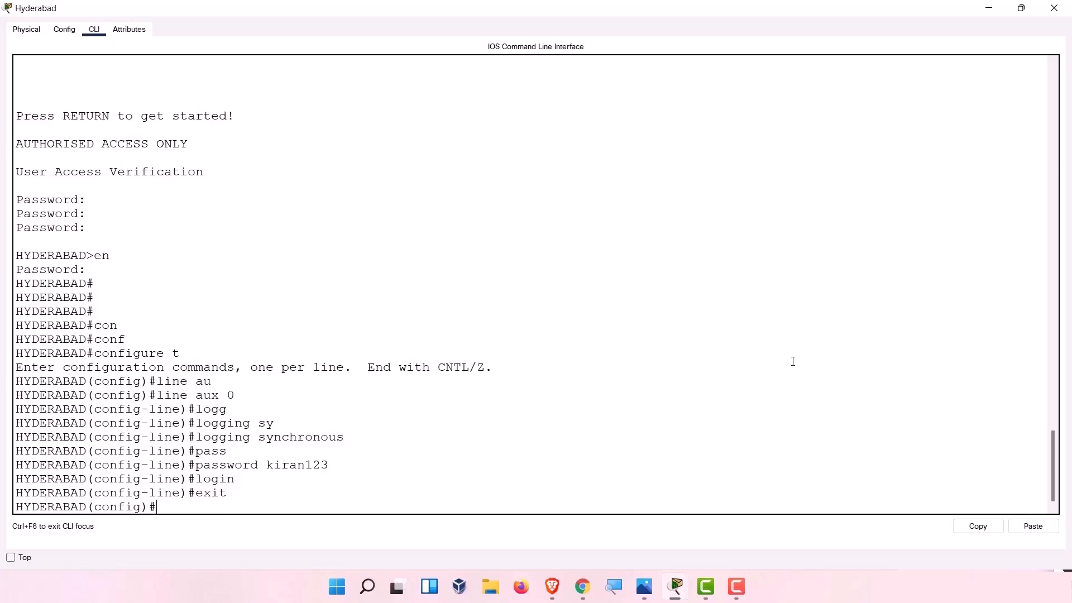
{"action": "key", "text": "Return"}
{"action": "key", "text": "Return"}
{"action": "key", "text": "Return"}
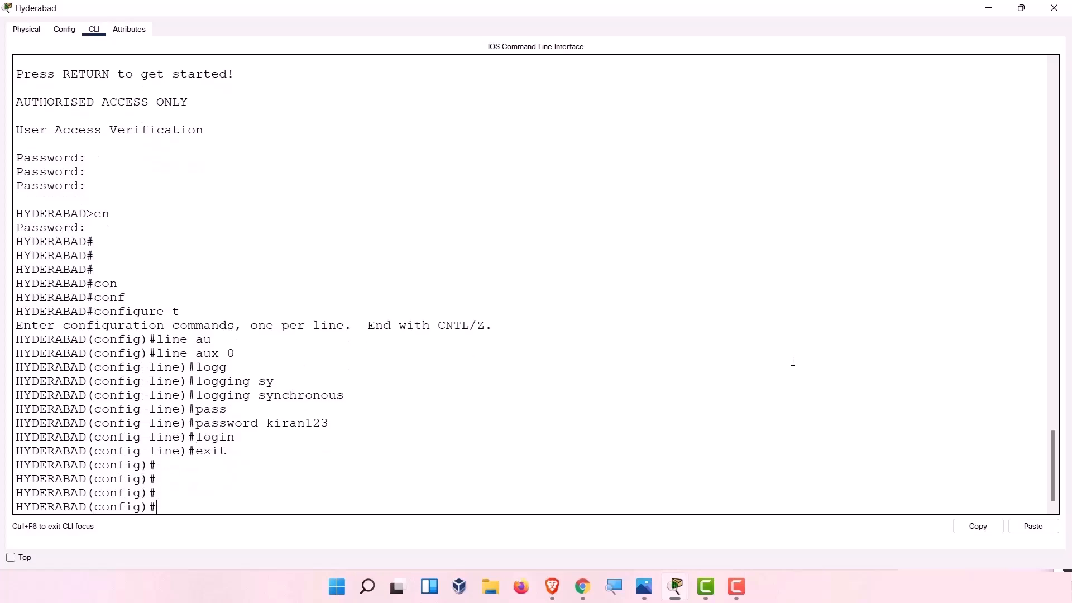
On vty lines 0 4, set the remote access password and require login.
{"action": "type", "text": "line vty 0 4"}
{"action": "key", "text": "Return"}
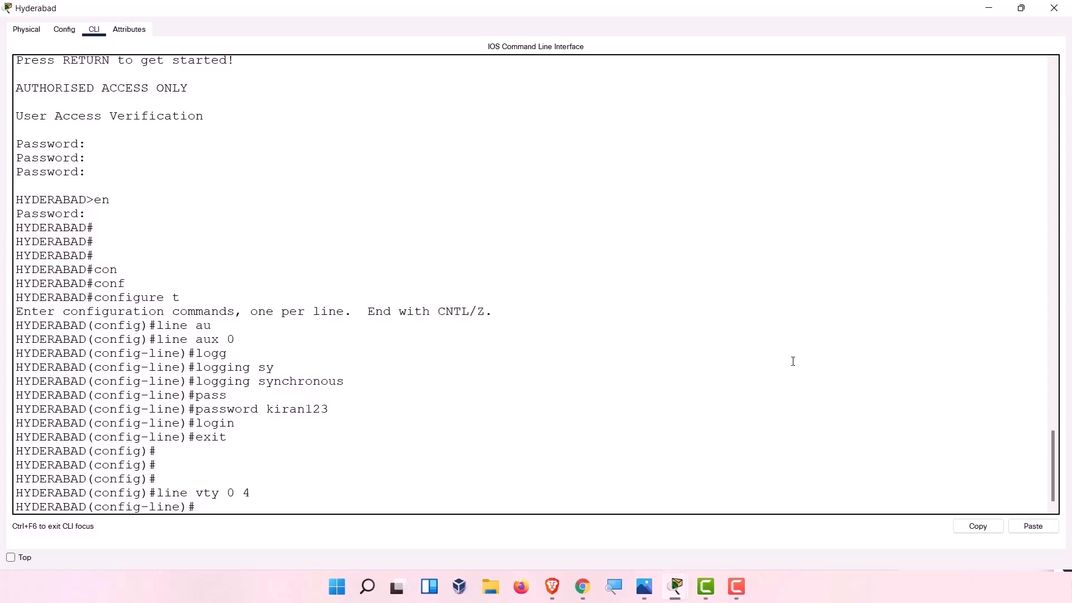
{"action": "type", "text": "pas"}
{"action": "key", "text": "Tab"}
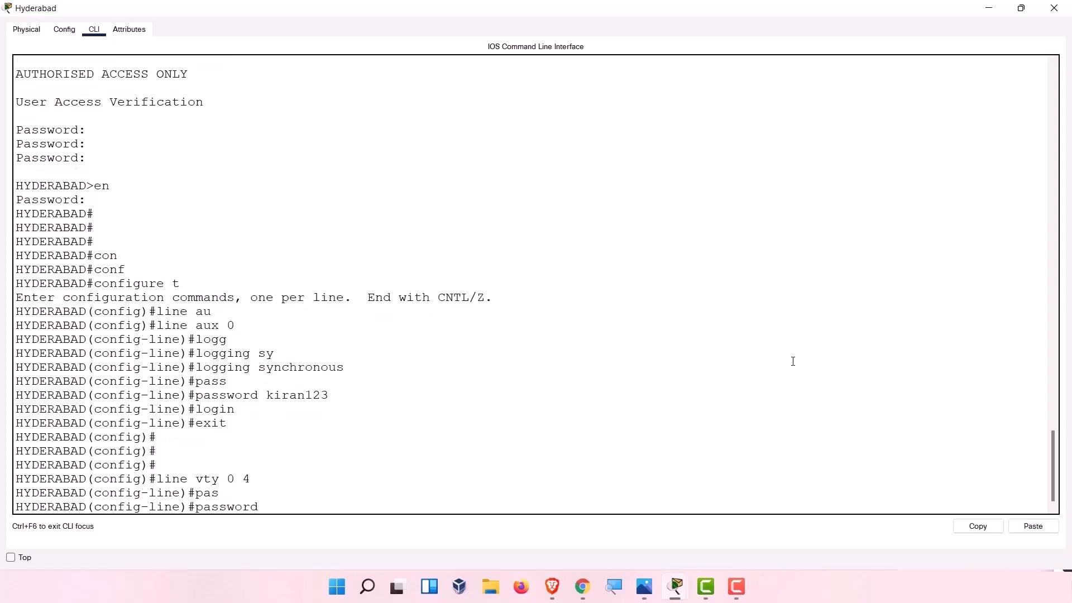
{"action": "type", "text": "kiran123"}
{"action": "key", "text": "BackSpace"}
{"action": "key", "text": "BackSpace"}
{"action": "key", "text": "BackSpace"}
{"action": "key", "text": "BackSpace"}
{"action": "key", "text": "BackSpace"}
{"action": "key", "text": "BackSpace"}
{"action": "key", "text": "BackSpace"}
{"action": "key", "text": "BackSpace"}
{"action": "type", "text": "remotepass"}
{"action": "key", "text": "Return"}
{"action": "type", "text": "login"}
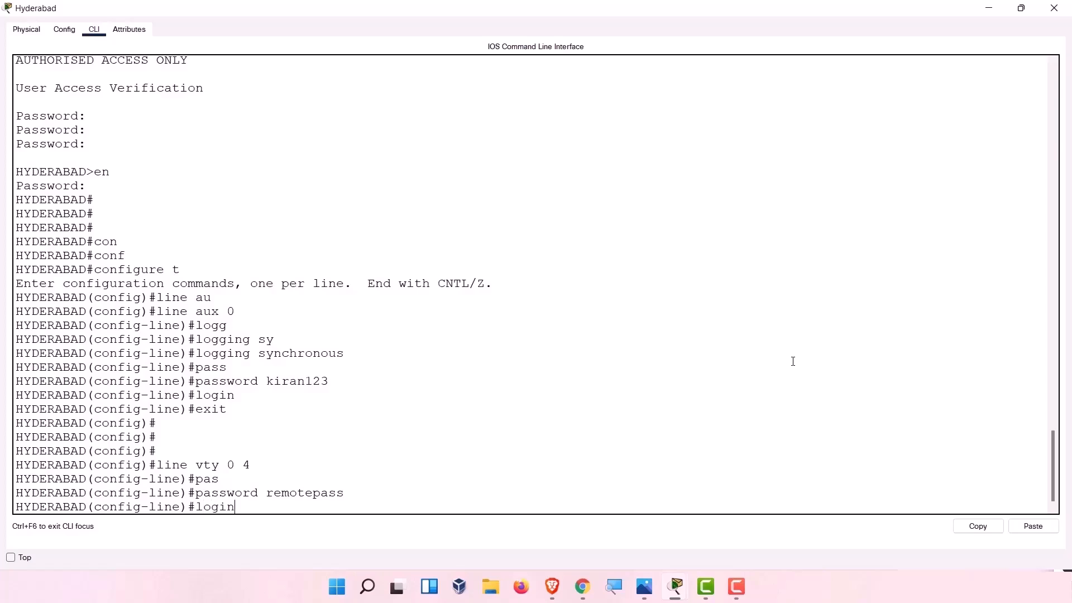
{"action": "key", "text": "Return"}
Exit line configuration and configuration mode back to privileged EXEC.
{"action": "type", "text": "exit"}
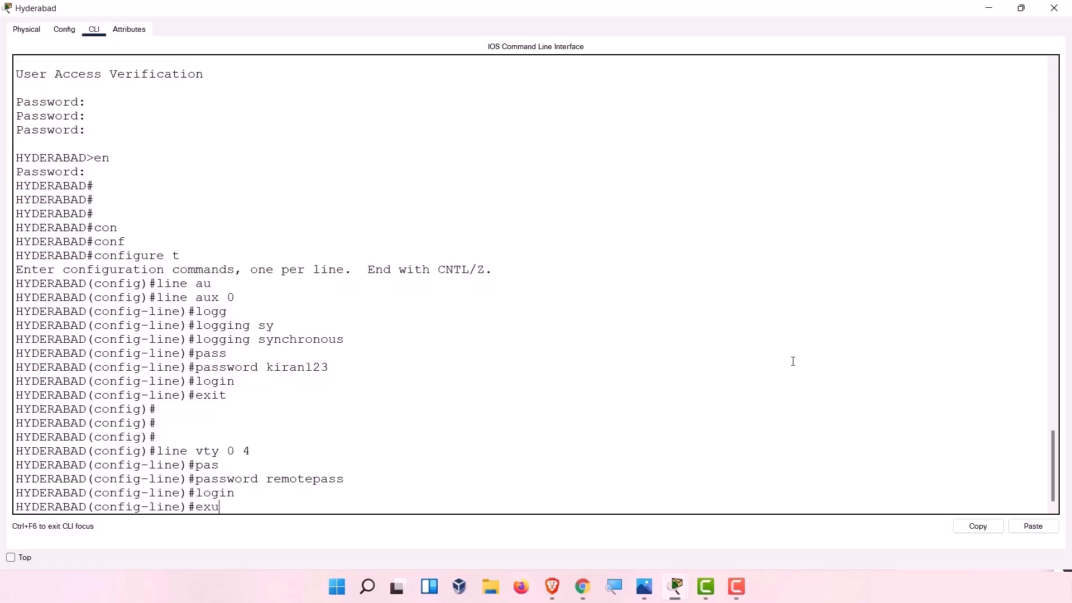
{"action": "key", "text": "BackSpace"}
{"action": "key", "text": "BackSpace"}
{"action": "type", "text": "it"}
{"action": "key", "text": "Return"}
{"action": "type", "text": "exu"}
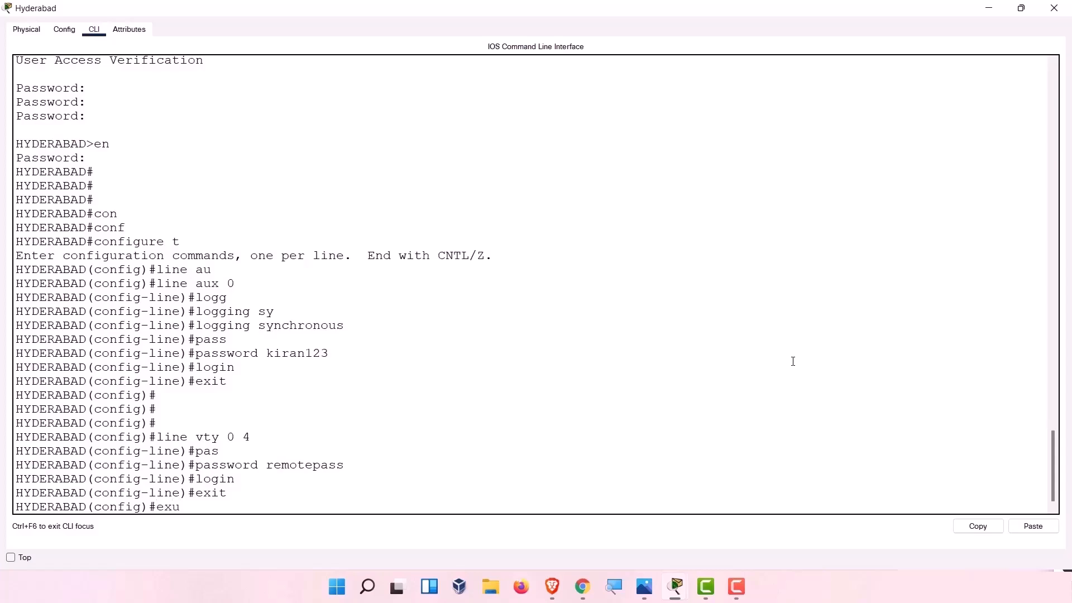
{"action": "key", "text": "BackSpace"}
{"action": "type", "text": "it"}
{"action": "key", "text": "Return"}
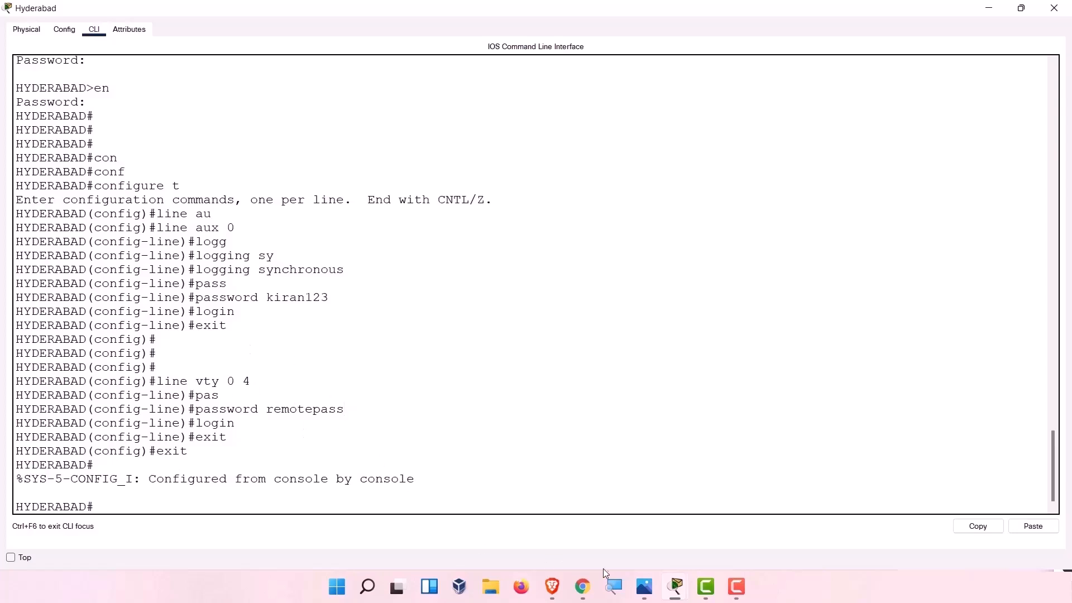
Place a PC (PC0) from End Devices below the Hyderabad 2911 router.
{"action": "mouse_move", "coordinate": [669, 591]}
{"action": "left_click", "coordinate": [636, 518]}
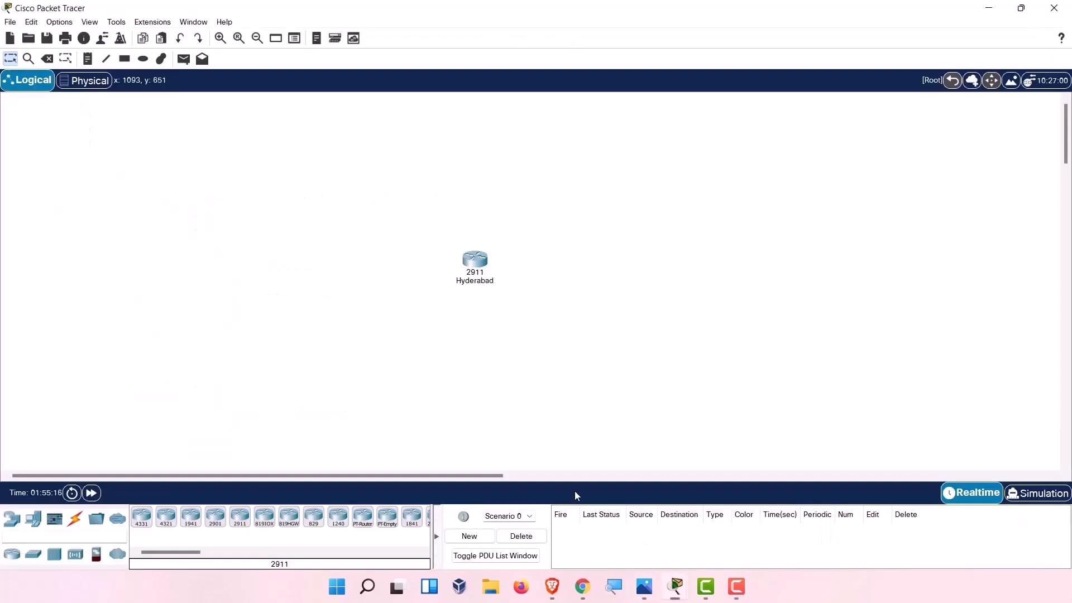
{"action": "left_click", "coordinate": [12, 554]}
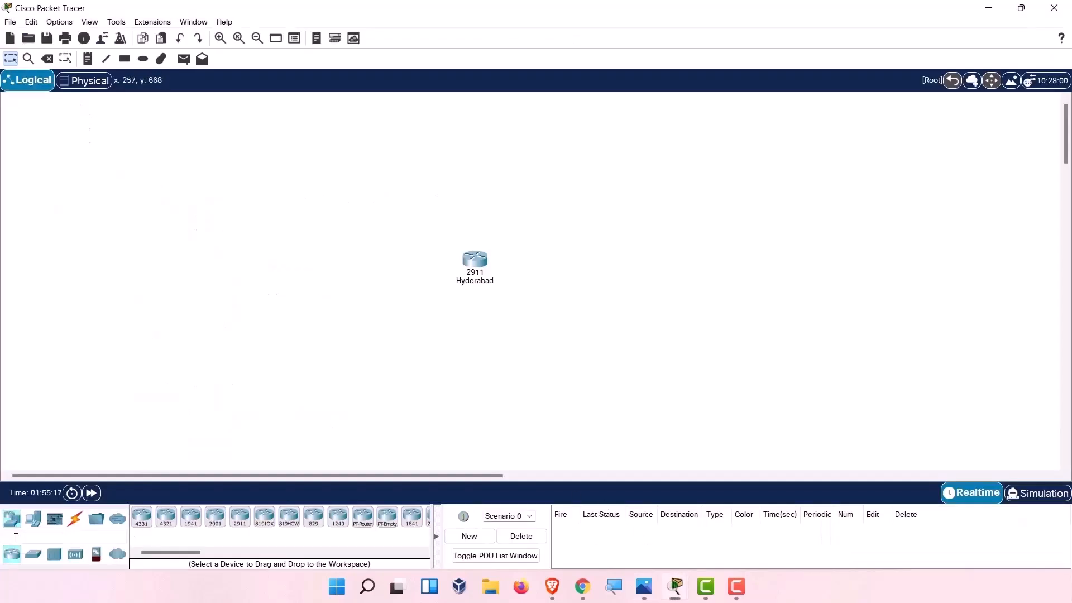
{"action": "left_click", "coordinate": [33, 518]}
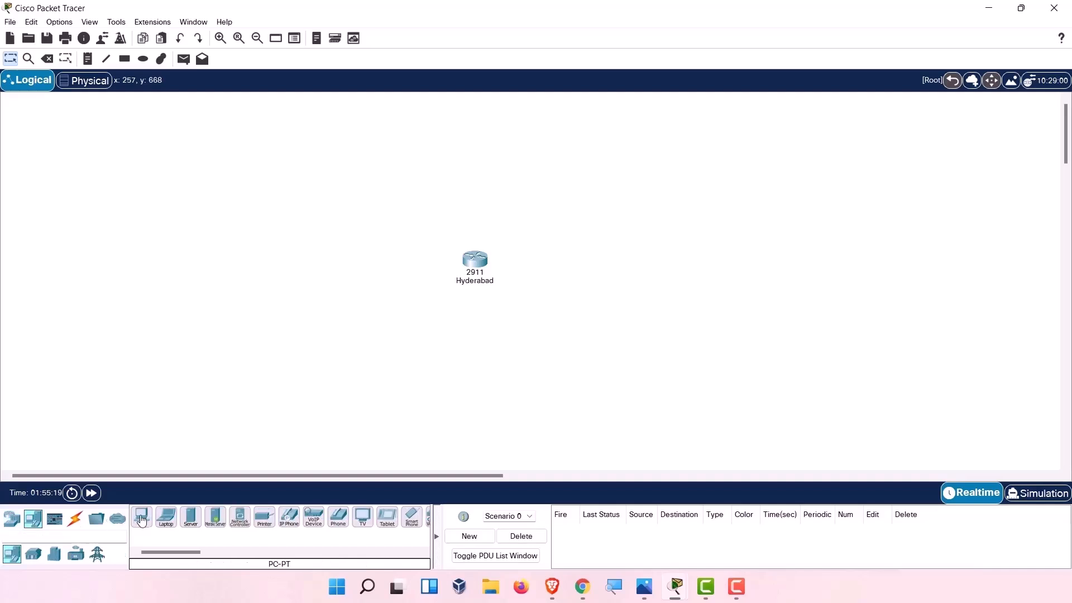
{"action": "left_click_drag", "start_coordinate": [141, 517], "coordinate": [549, 336]}
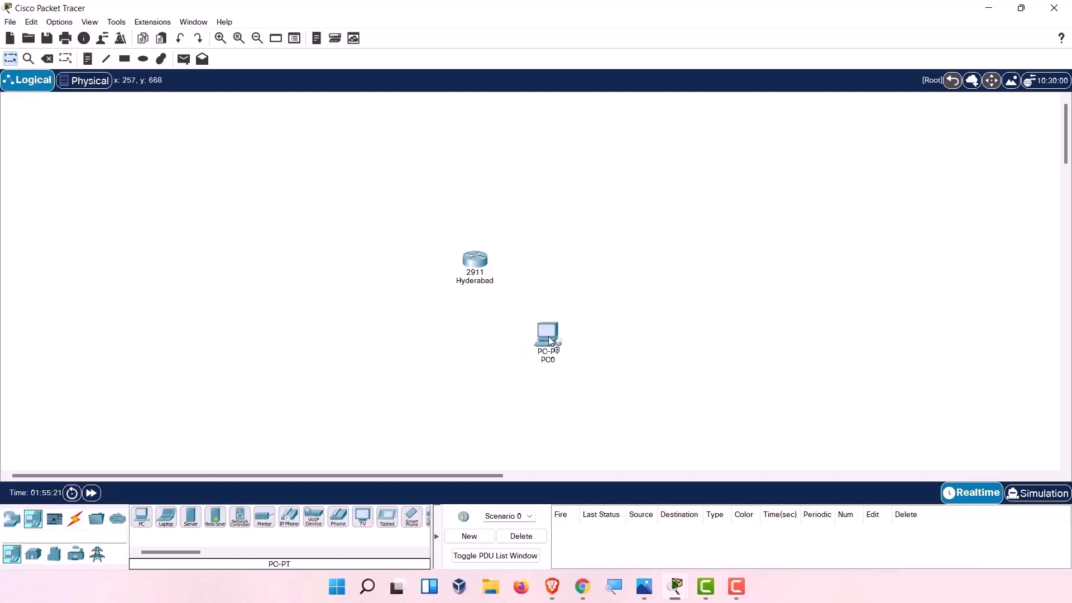
{"action": "left_click", "coordinate": [74, 518]}
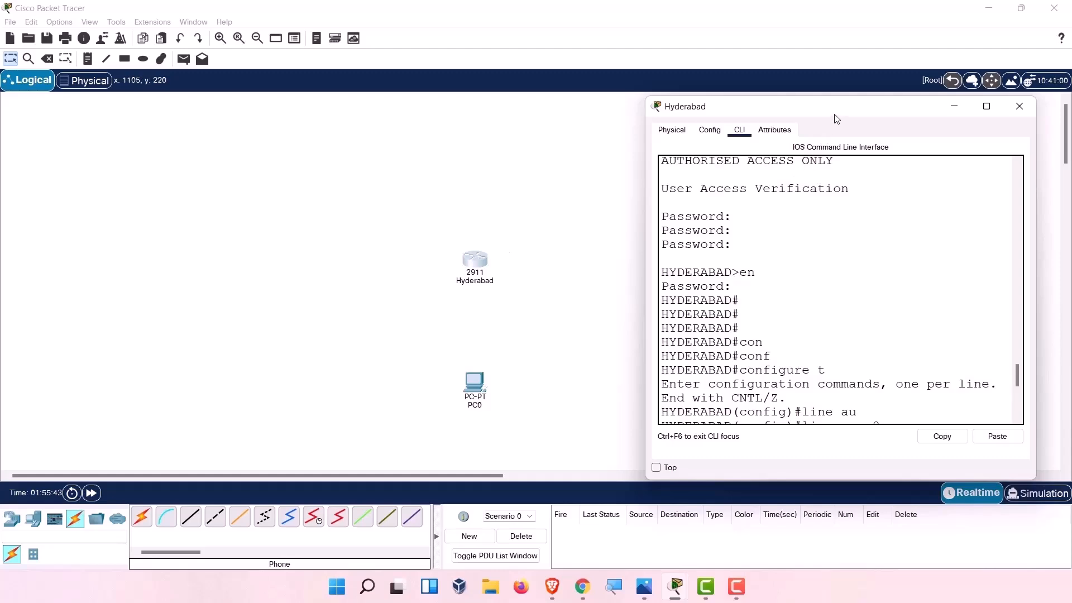
Run show ip interface brief in the maximized Hyderabad router CLI.
{"action": "double_click", "coordinate": [835, 112]}
{"action": "left_click", "coordinate": [293, 497]}
{"action": "type", "text": "shoe"}
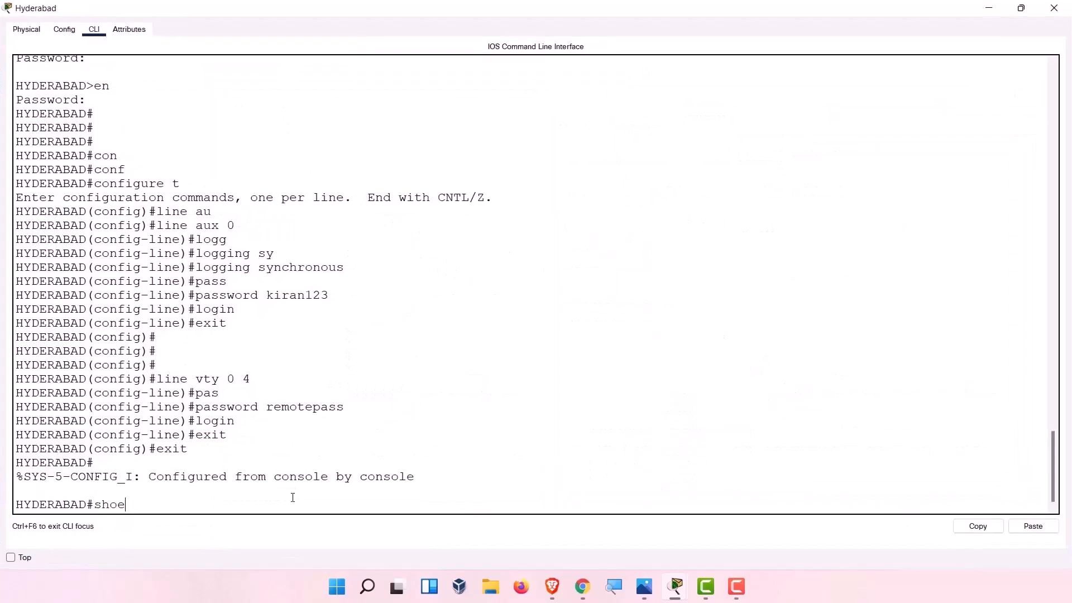
{"action": "key", "text": "BackSpace"}
{"action": "type", "text": "w ip inter"}
{"action": "key", "text": "Tab"}
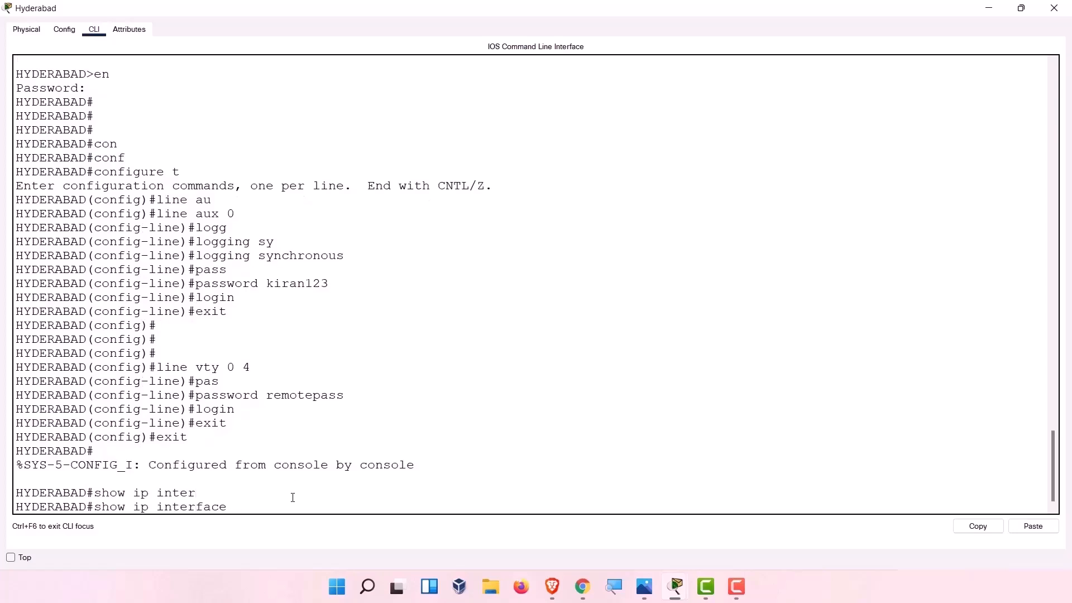
{"action": "type", "text": "br"}
{"action": "key", "text": "Tab"}
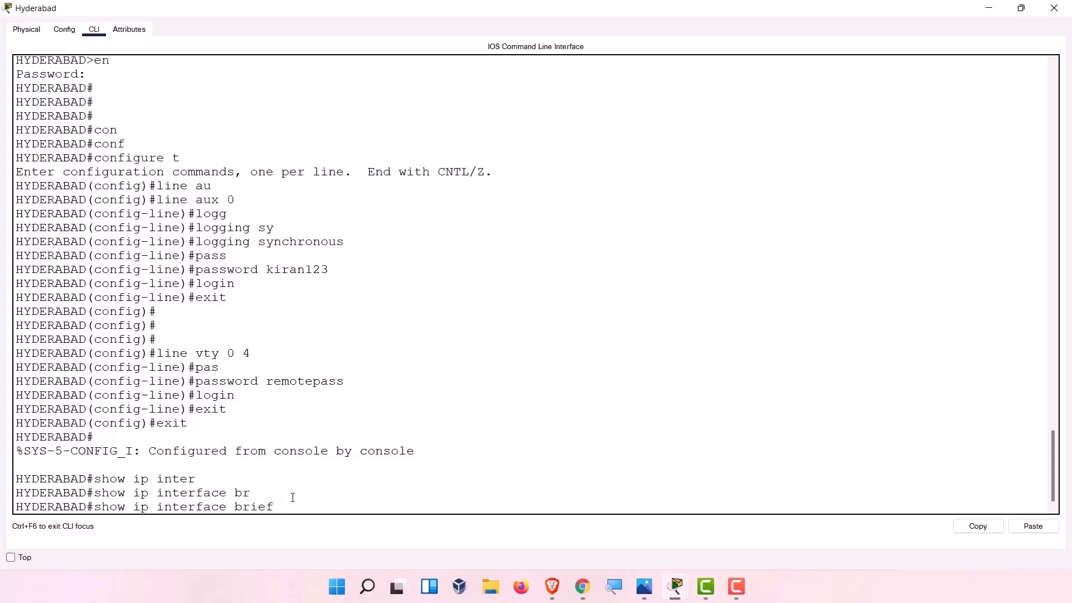
{"action": "key", "text": "Return"}
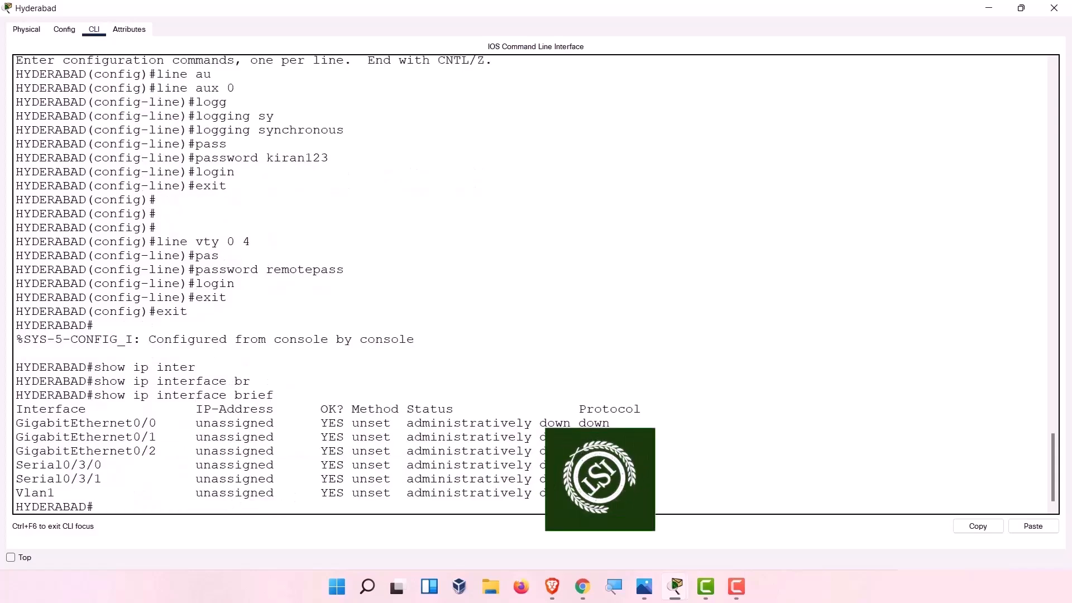
Highlight the GigabitEthernet0/0 through Serial0/3/1 rows, all unassigned and administratively down.
{"action": "left_click_drag", "start_coordinate": [610, 494], "coordinate": [17, 424]}
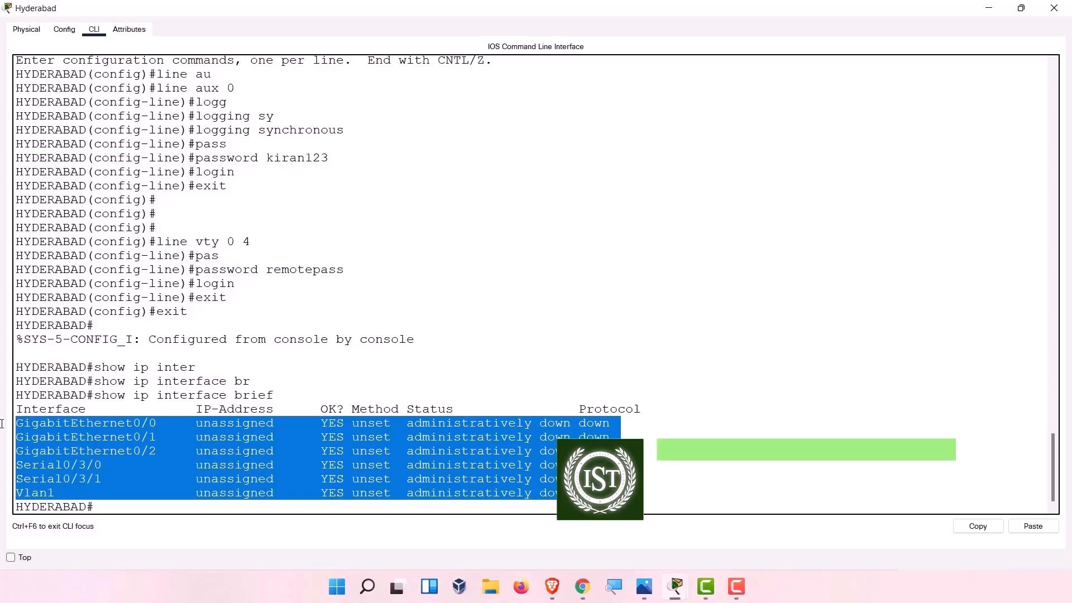
{"action": "scroll", "coordinate": [394, 394], "scroll_direction": "up", "scroll_amount": 6}
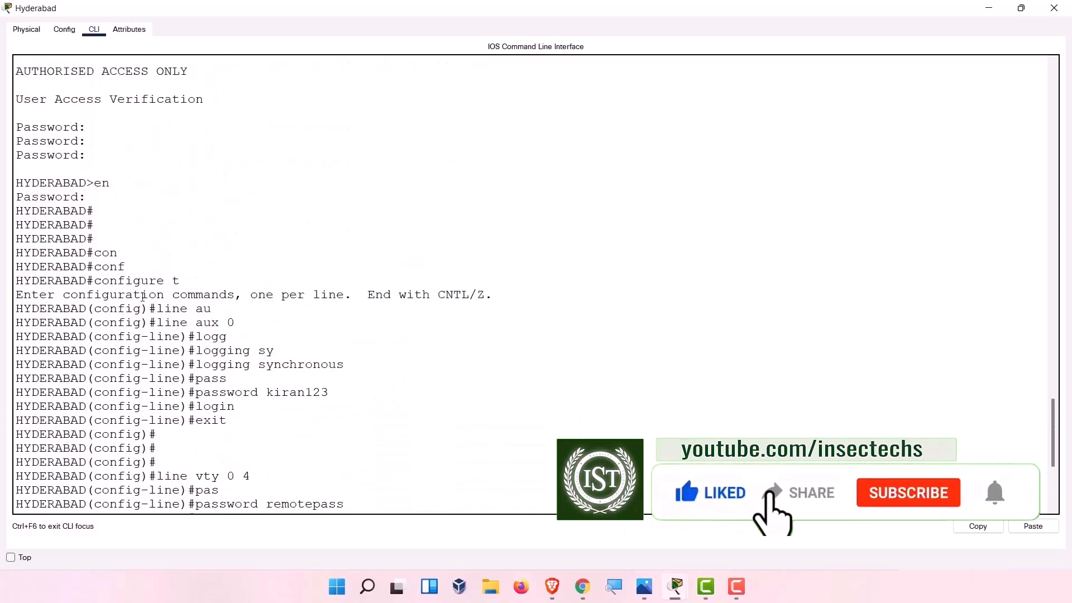
{"action": "scroll", "coordinate": [89, 257], "scroll_direction": "down", "scroll_amount": 2}
{"action": "left_click_drag", "start_coordinate": [87, 252], "coordinate": [16, 255]}
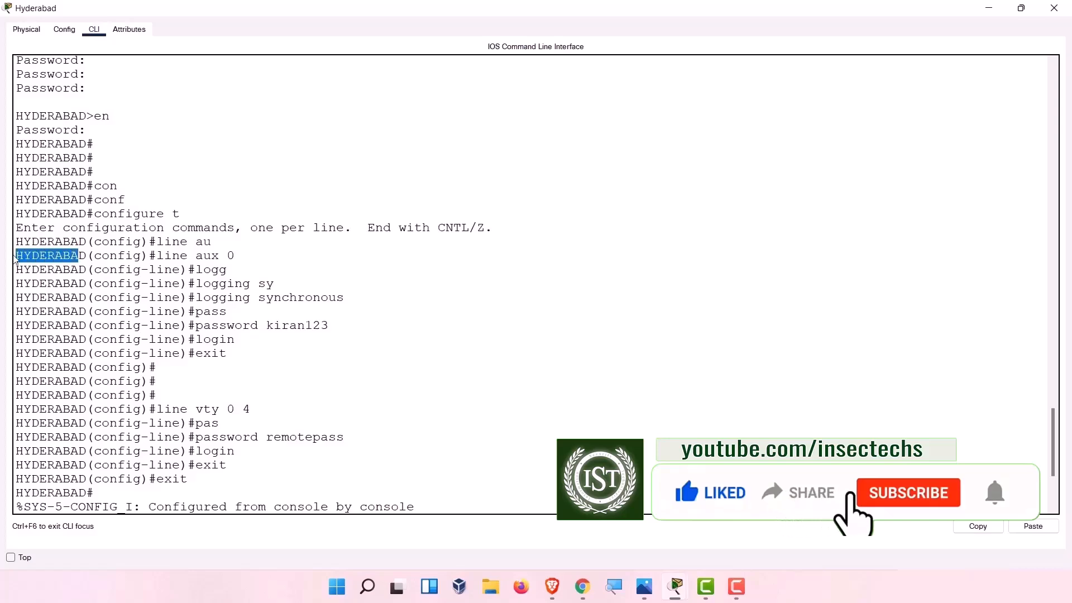
{"action": "scroll", "coordinate": [205, 355], "scroll_direction": "down", "scroll_amount": 4}
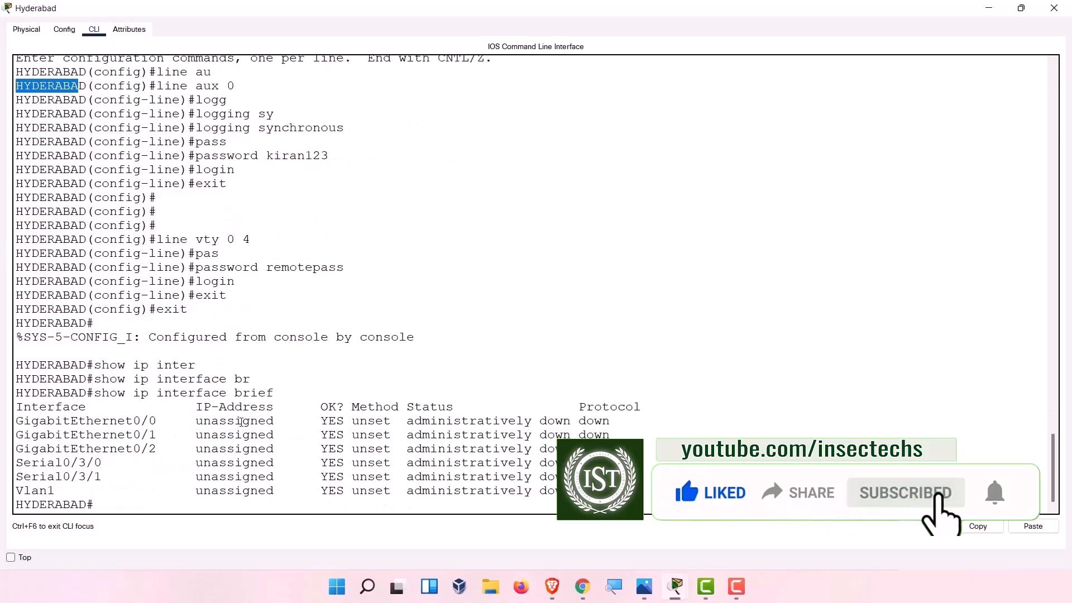
{"action": "left_click_drag", "start_coordinate": [117, 477], "coordinate": [16, 419]}
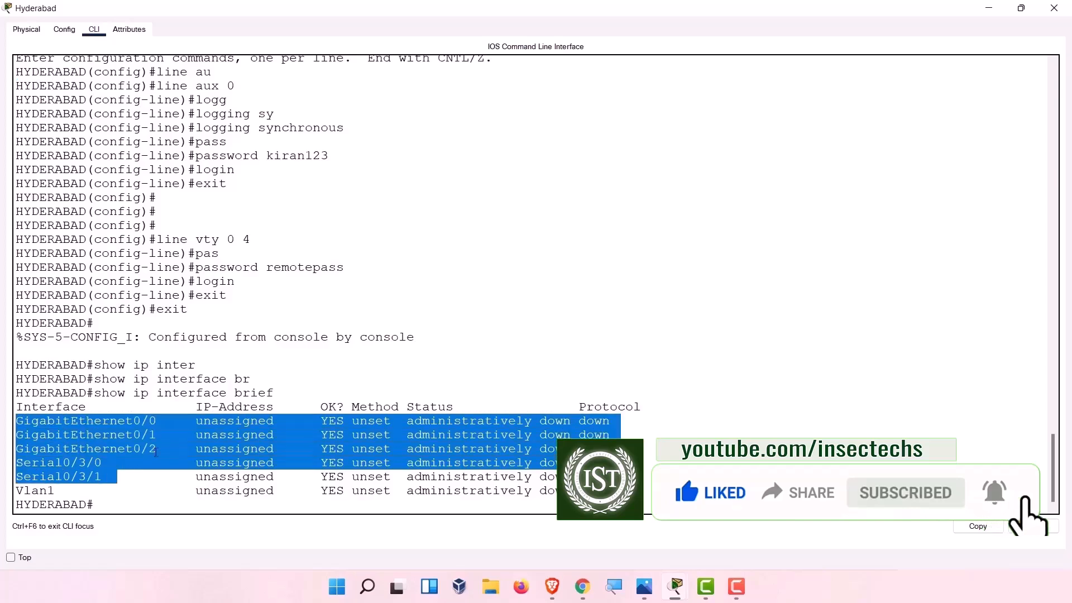
{"action": "left_click", "coordinate": [225, 452]}
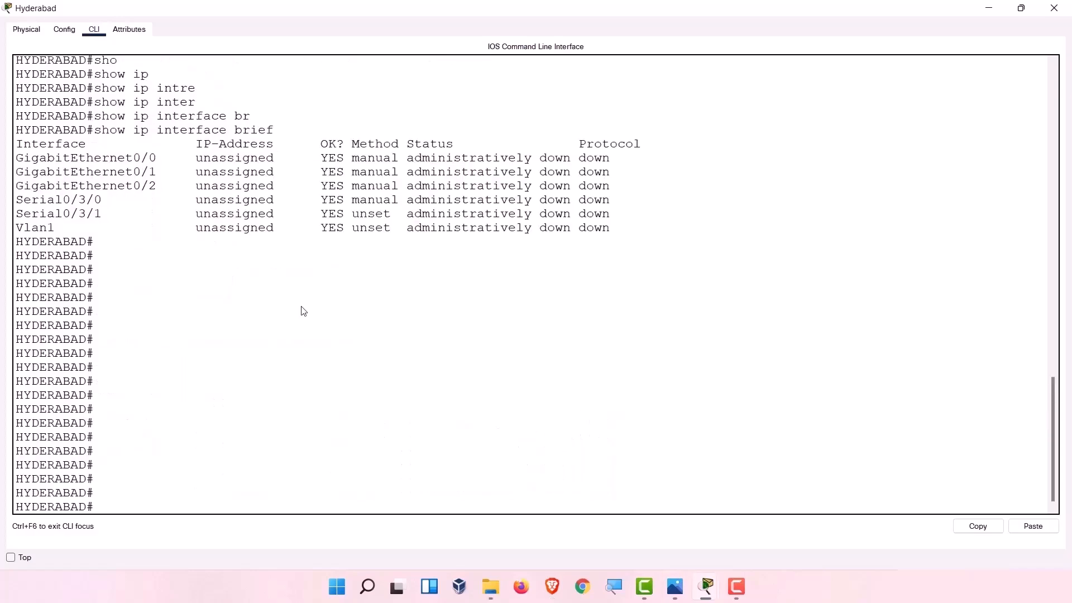
Enter global configuration and select interface GigabitEthernet 0/0.
{"action": "type", "text": "config"}
{"action": "key", "text": "Tab"}
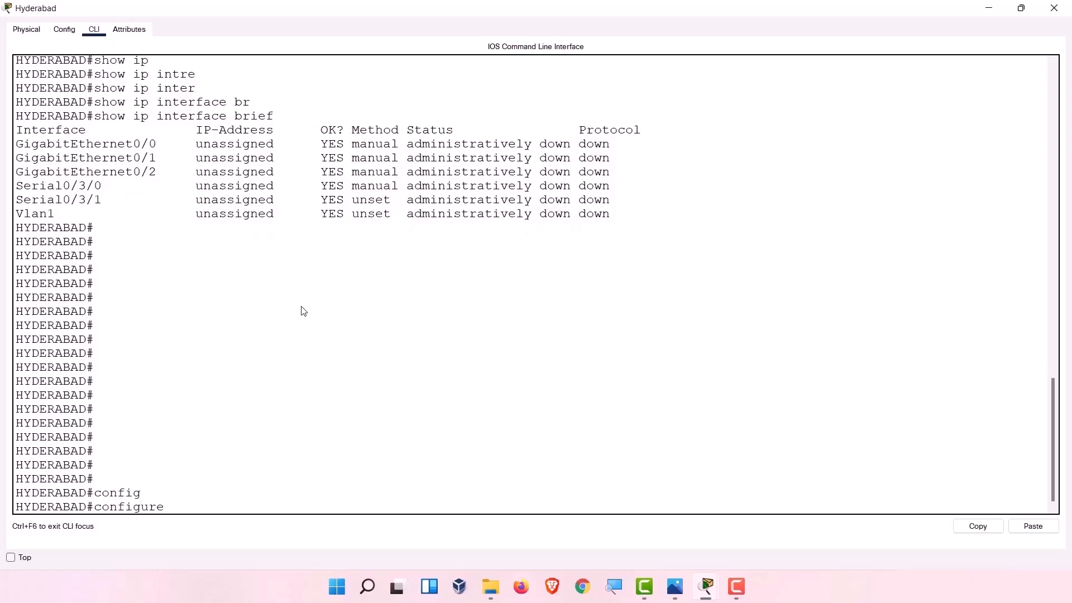
{"action": "type", "text": "t"}
{"action": "key", "text": "Return"}
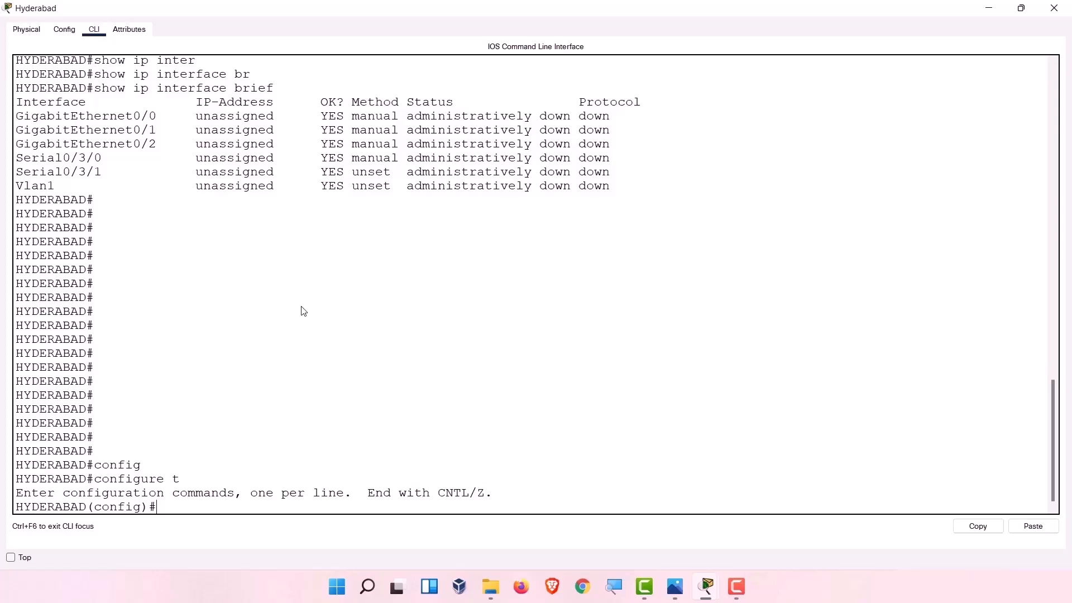
{"action": "type", "text": "inter"}
{"action": "key", "text": "Tab"}
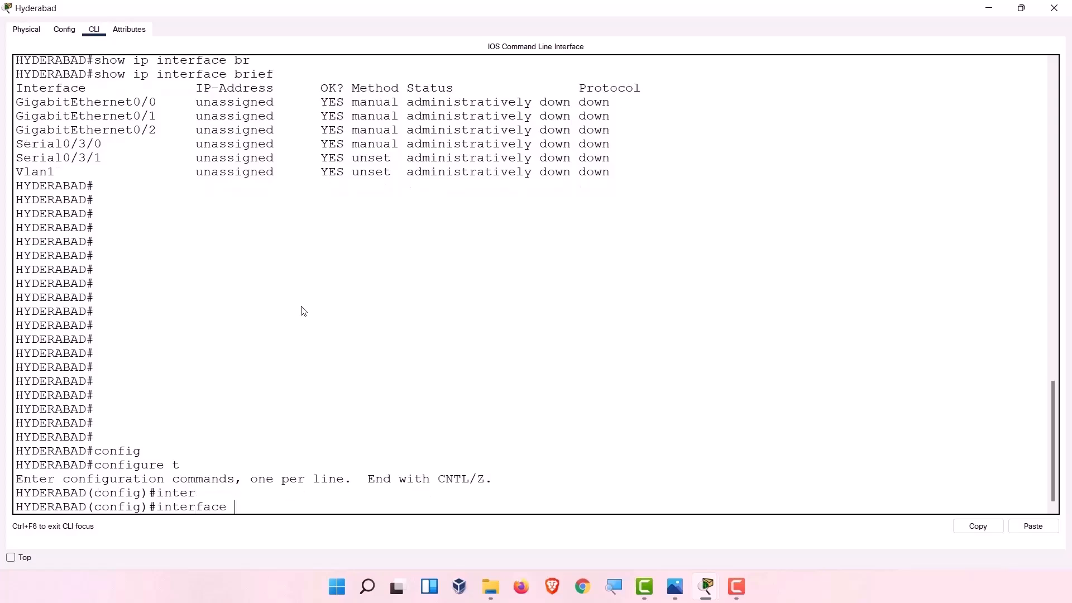
{"action": "type", "text": "G"}
{"action": "key", "text": "Tab"}
{"action": "type", "text": "0/0"}
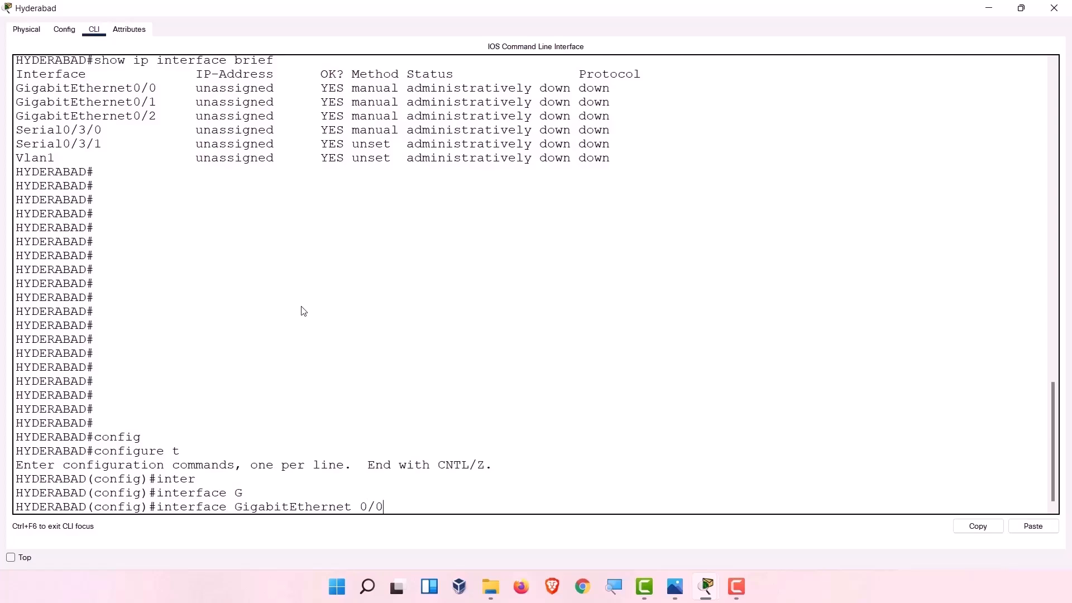
{"action": "key", "text": "Return"}
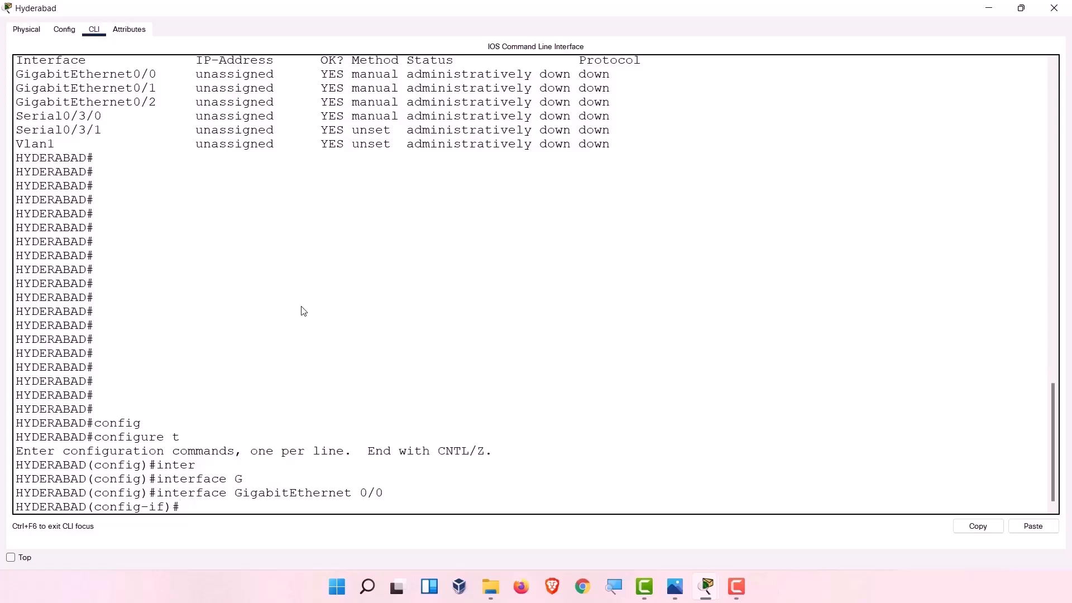
Assign 172.16.10.1 255.255.240.0 to Gi0/0, correcting the mistyped mask.
{"action": "type", "text": "ip addr"}
{"action": "key", "text": "Tab"}
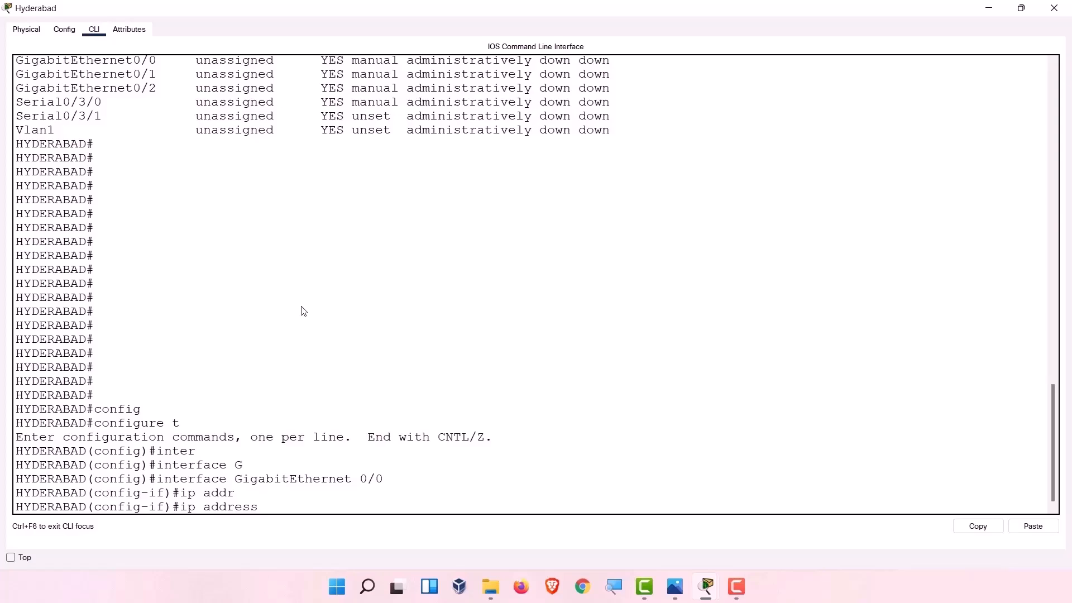
{"action": "type", "text": "172.16.10.1 255.244.240.0"}
{"action": "key", "text": "Return"}
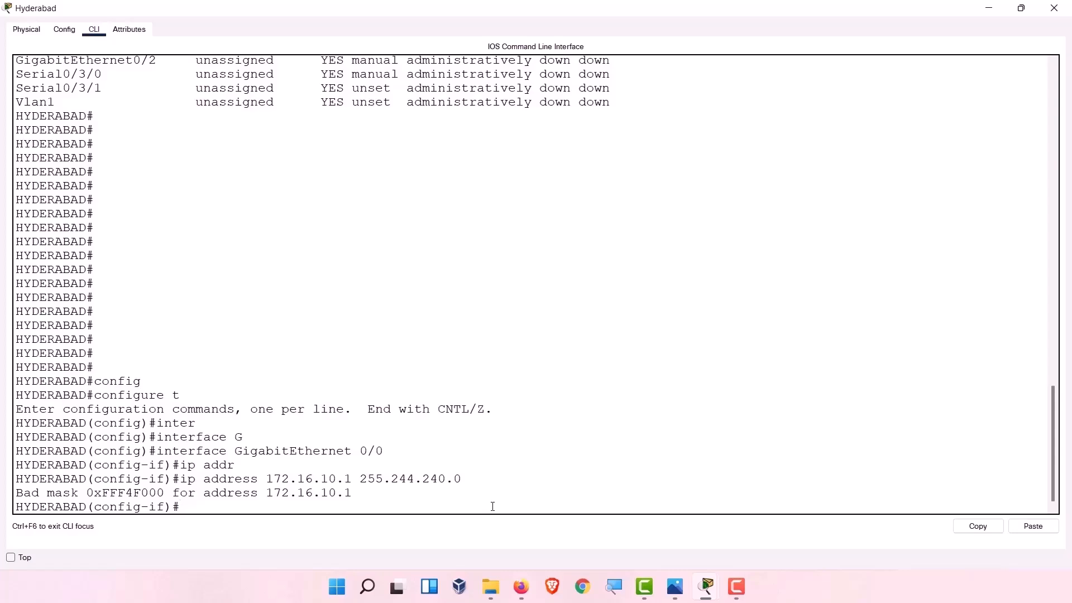
{"action": "key", "text": "Up"}
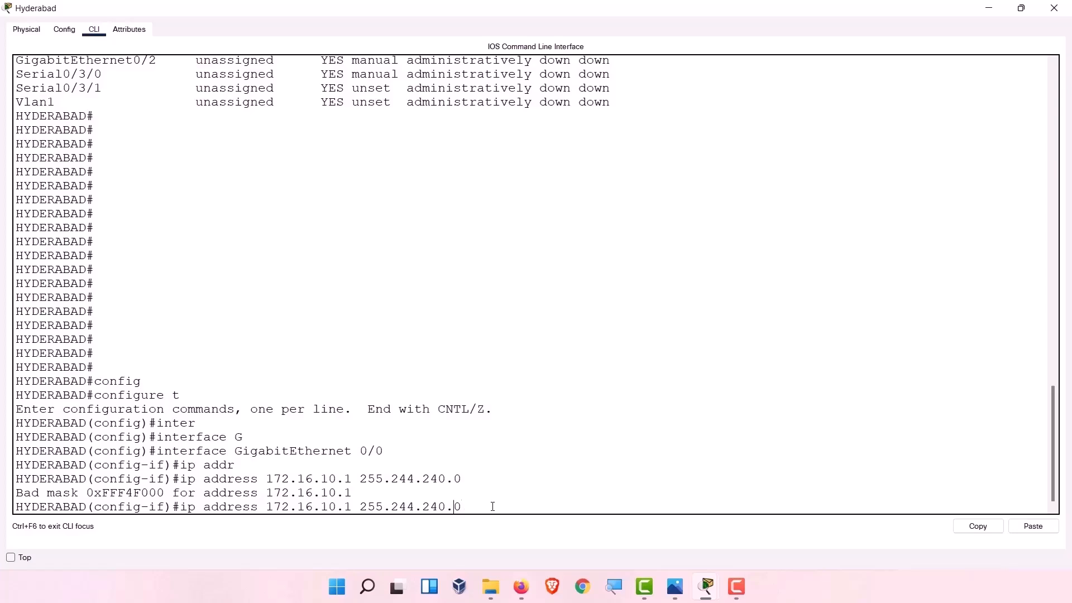
{"action": "key", "text": "BackSpace"}
{"action": "key", "text": "BackSpace"}
{"action": "type", "text": "55"}
{"action": "key", "text": "Return"}
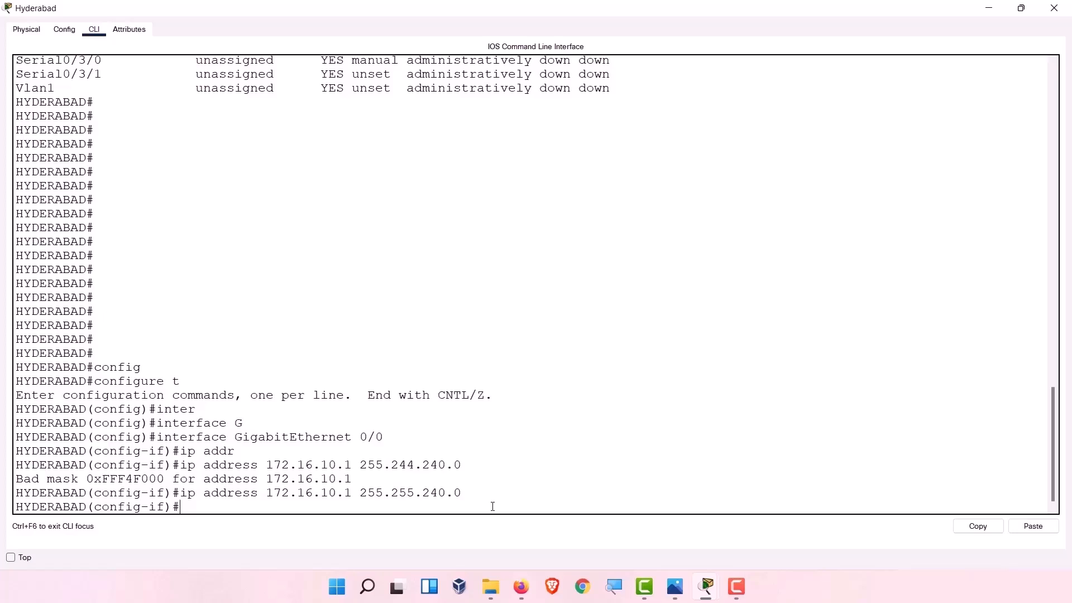
Bring Gi0/0 up with no shutdown and exit back to privileged EXEC.
{"action": "type", "text": "no sh"}
{"action": "key", "text": "Tab"}
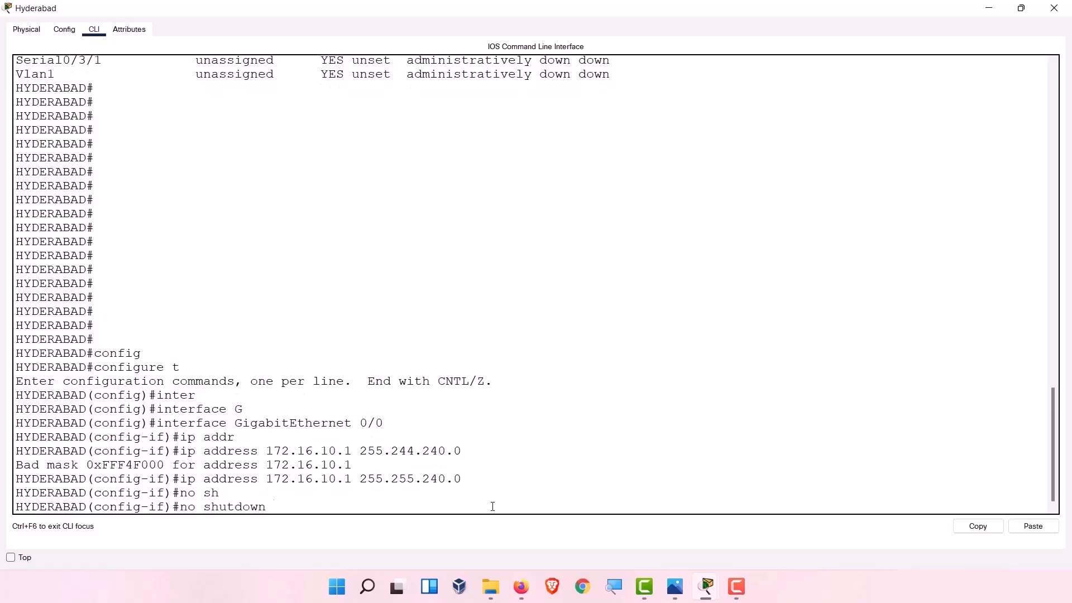
{"action": "key", "text": "Return"}
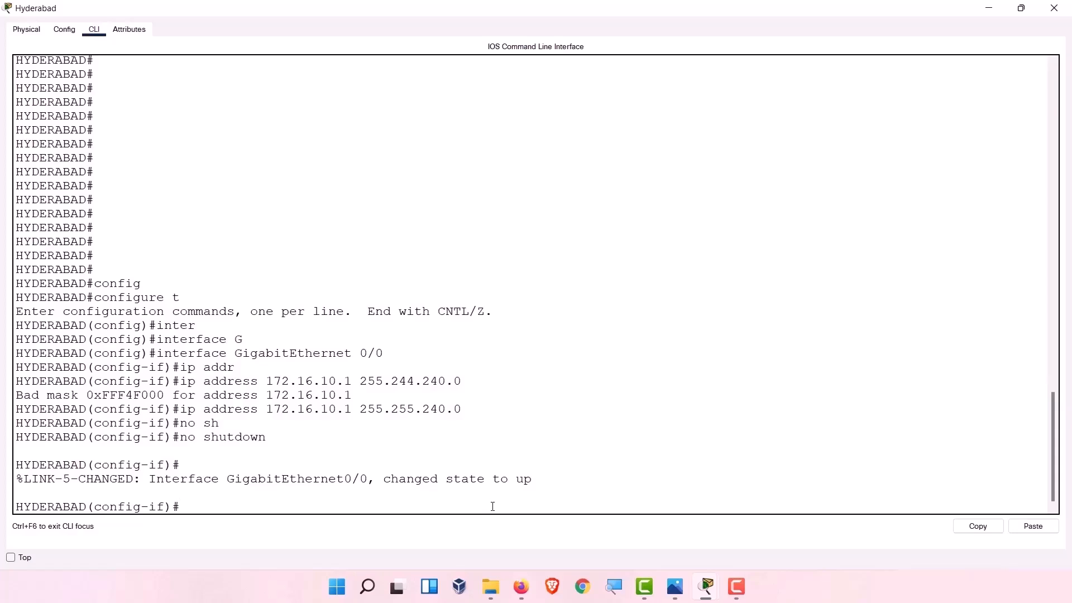
{"action": "type", "text": "exit"}
{"action": "key", "text": "Return"}
{"action": "type", "text": "exit"}
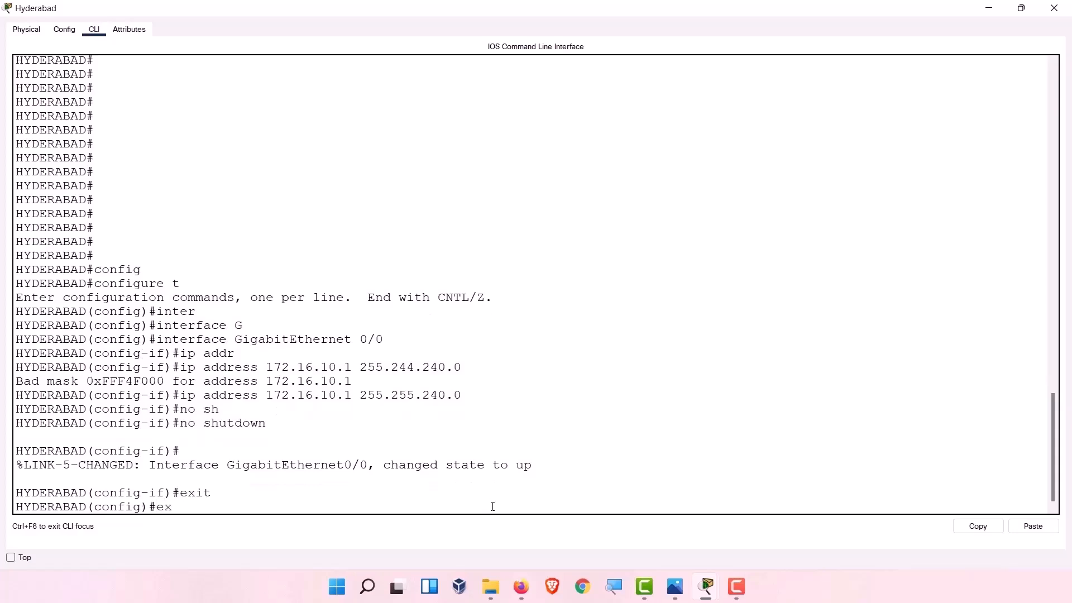
{"action": "key", "text": "Return"}
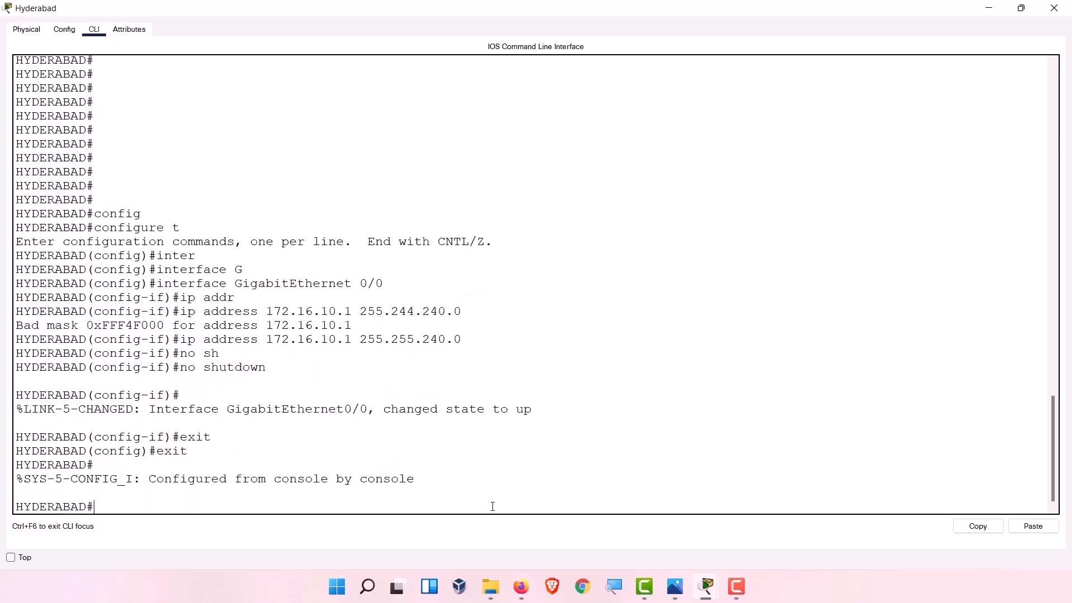
Run show ip interface brief on the Hyderabad router.
{"action": "type", "text": "show ip inter"}
{"action": "key", "text": "Tab"}
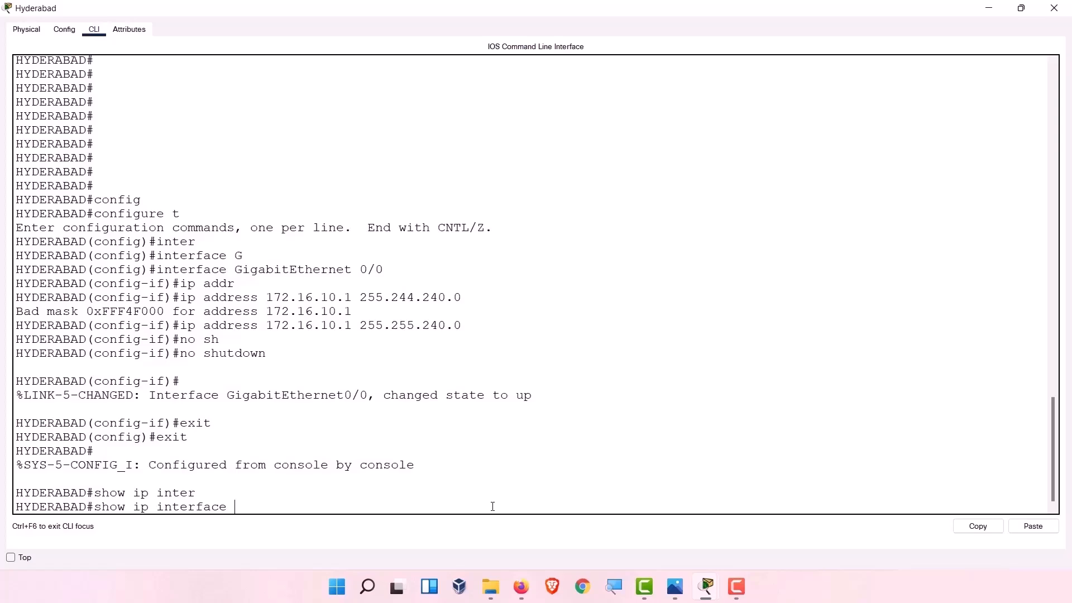
{"action": "type", "text": "br"}
{"action": "key", "text": "Tab"}
{"action": "key", "text": "Return"}
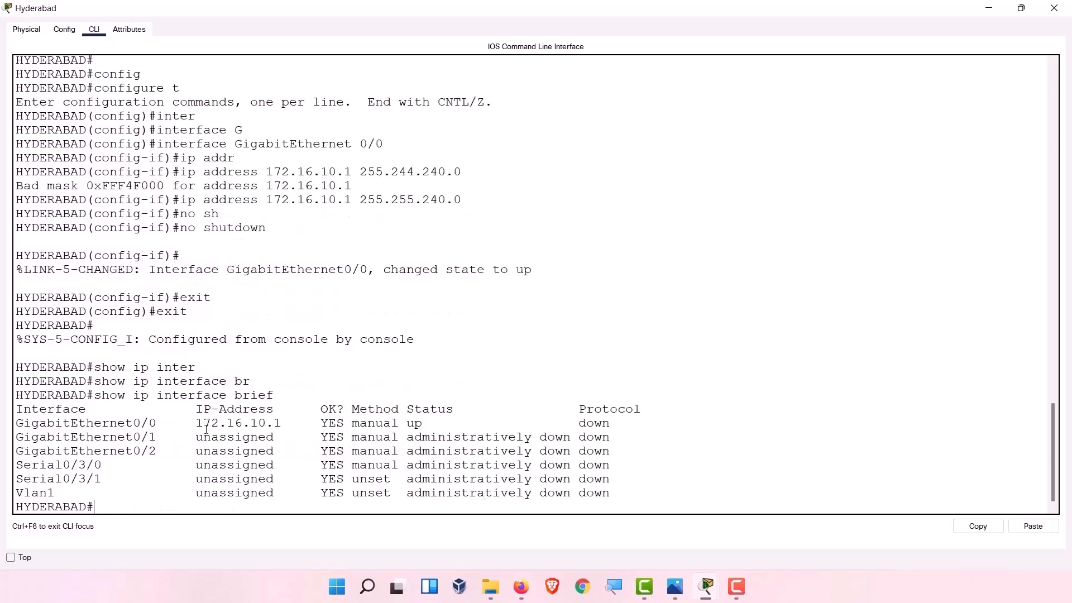
Highlight GigabitEthernet0/0's address 172.16.10.1, manual method and up status.
{"action": "left_click_drag", "start_coordinate": [196, 423], "coordinate": [283, 426]}
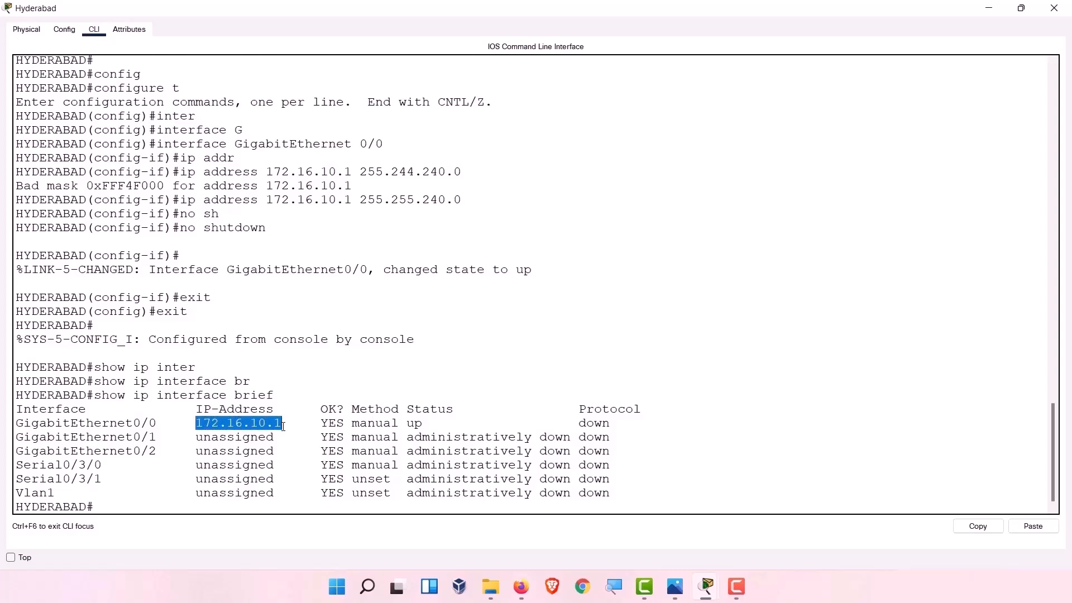
{"action": "left_click_drag", "start_coordinate": [106, 426], "coordinate": [157, 425]}
{"action": "left_click_drag", "start_coordinate": [344, 424], "coordinate": [617, 424]}
{"action": "double_click", "coordinate": [359, 423]}
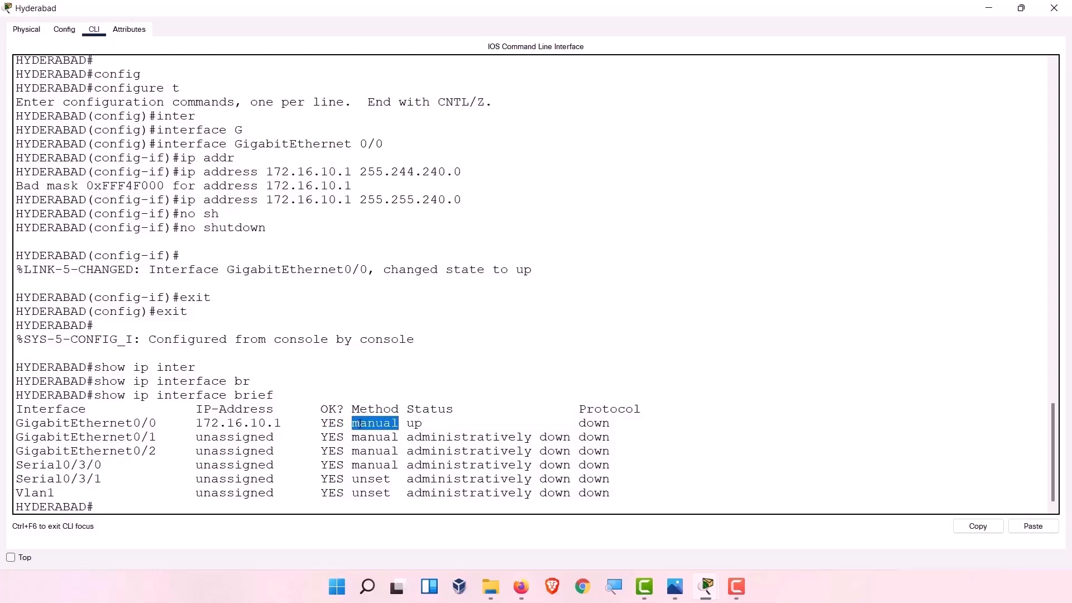
{"action": "mouse_move", "coordinate": [430, 425]}
{"action": "left_mouse_down"}
{"action": "mouse_move", "coordinate": [416, 438]}
{"action": "mouse_move", "coordinate": [408, 424]}
{"action": "left_mouse_up"}
{"action": "left_click", "coordinate": [416, 428]}
{"action": "left_click", "coordinate": [993, 12]}
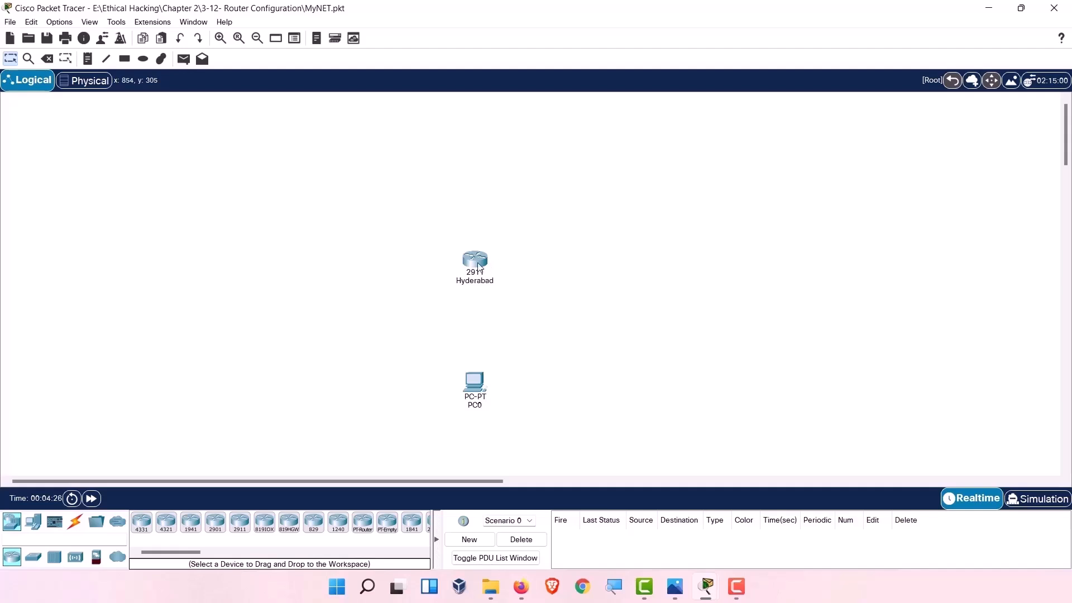
{"action": "mouse_move", "coordinate": [478, 266]}
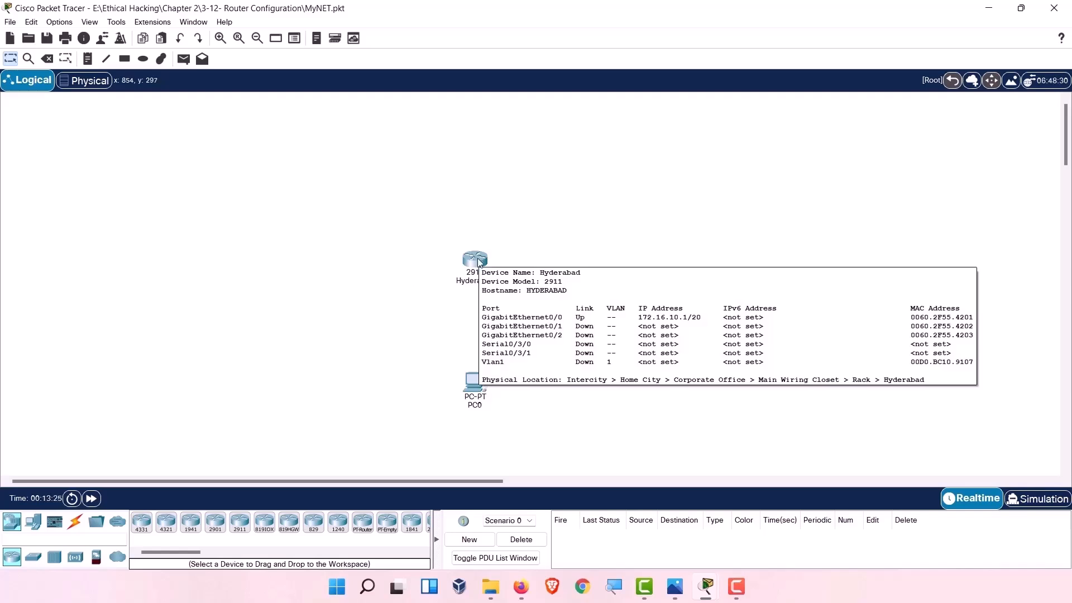
{"action": "left_click", "coordinate": [475, 260]}
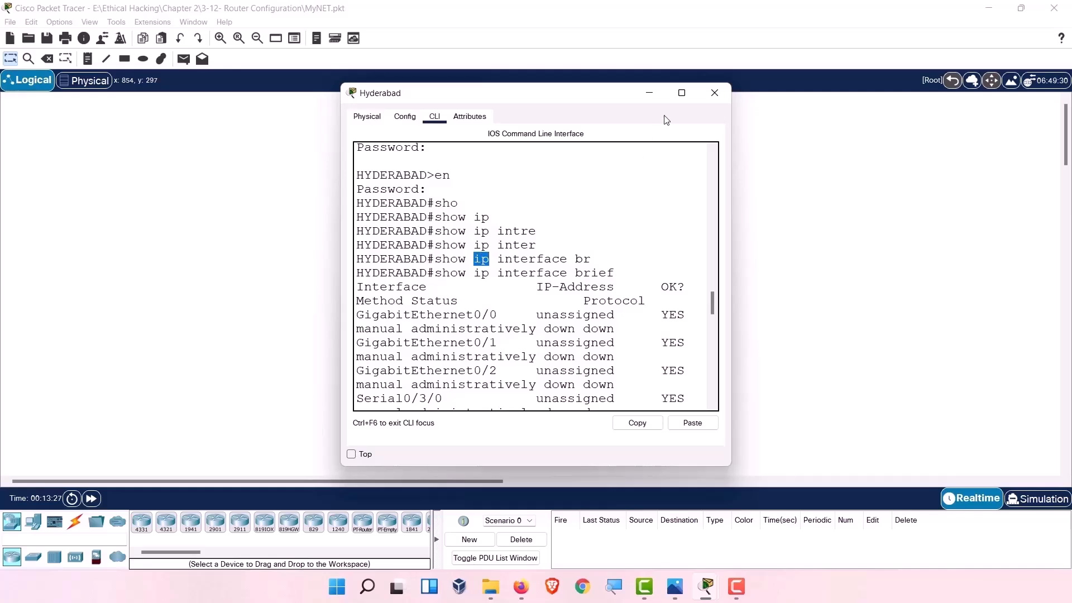
{"action": "left_click", "coordinate": [684, 93]}
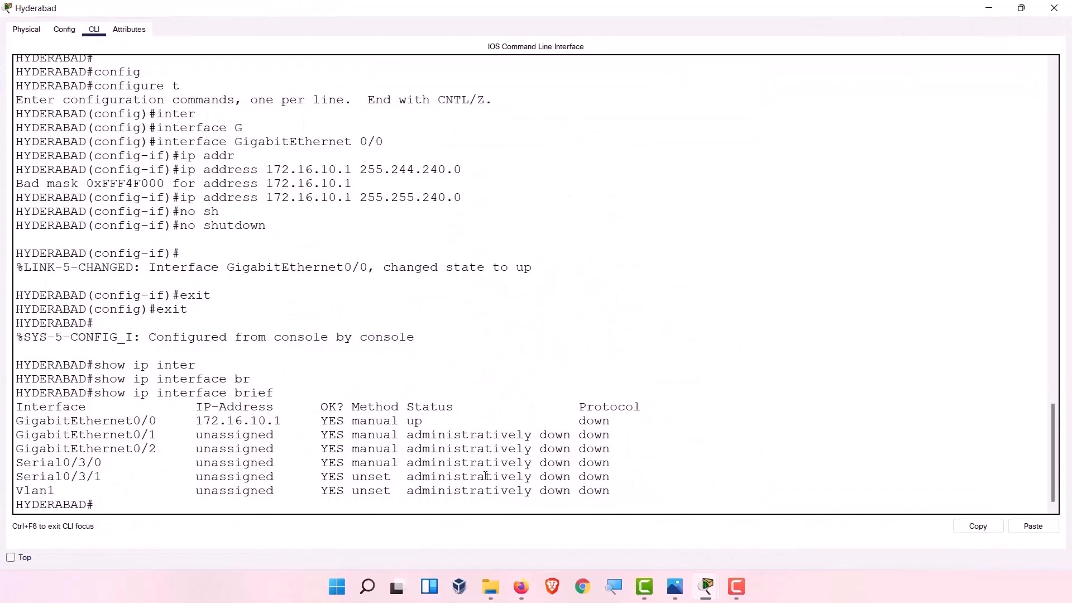
{"action": "key", "text": "Return"}
{"action": "key", "text": "Return"}
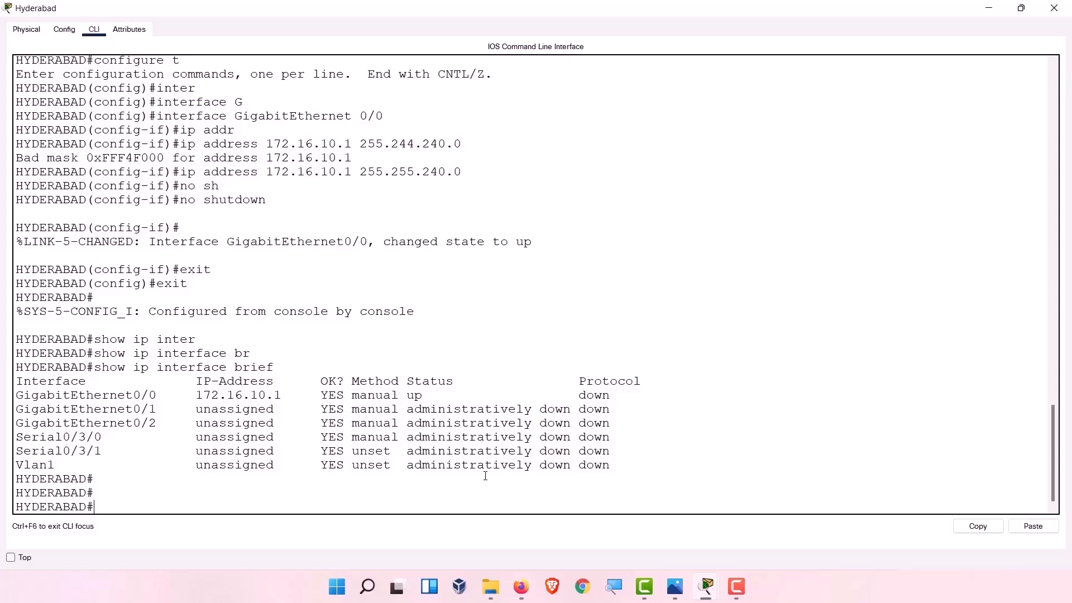
Enter global configuration and select interface GigabitEthernet 0/1.
{"action": "type", "text": "conf"}
{"action": "key", "text": "Tab"}
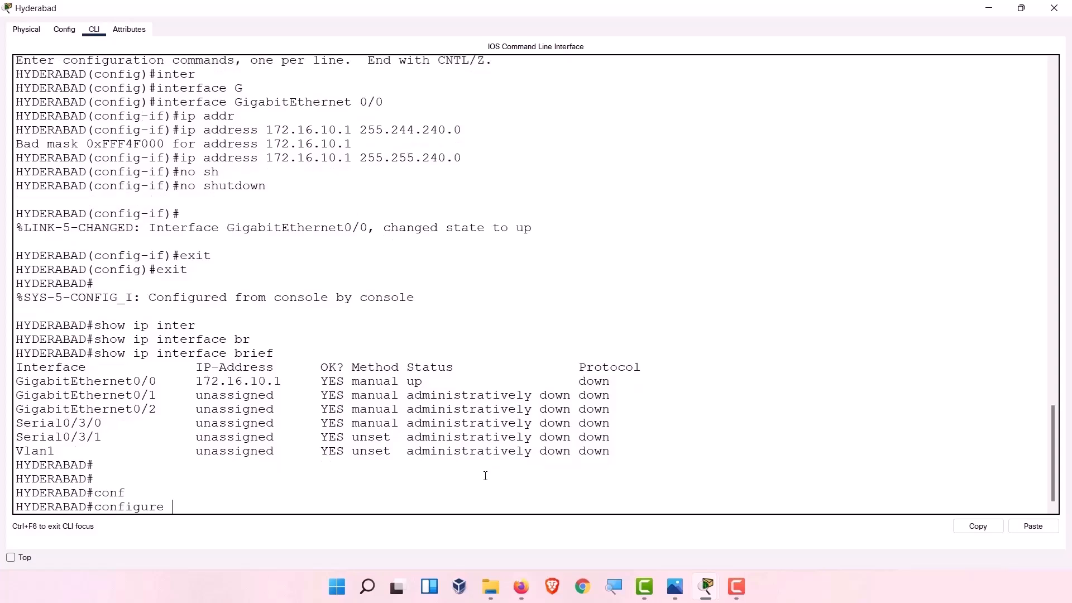
{"action": "type", "text": "t"}
{"action": "key", "text": "Return"}
{"action": "type", "text": "inter"}
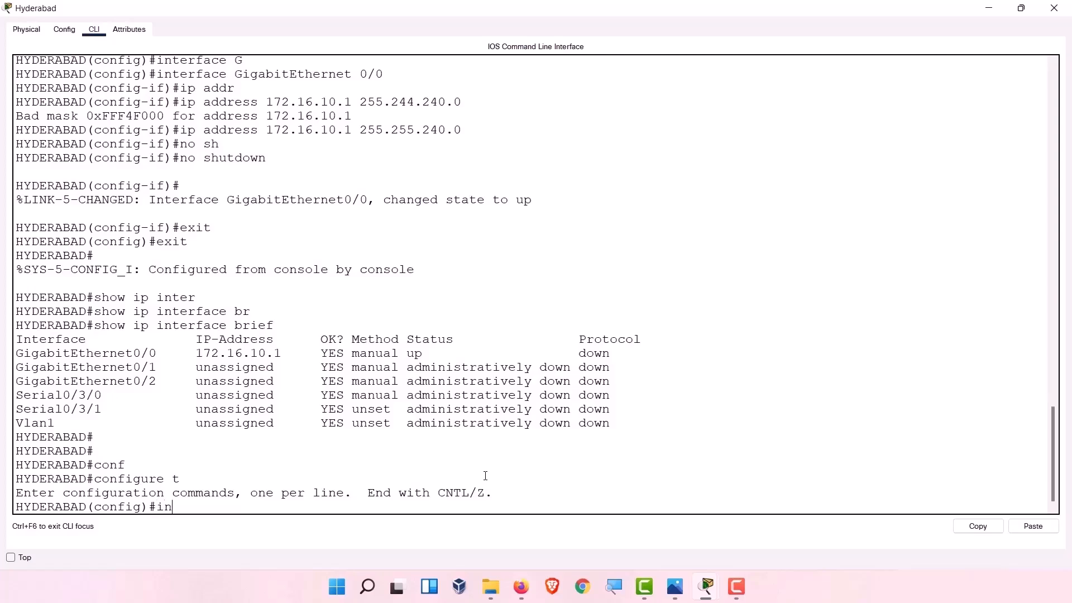
{"action": "key", "text": "Tab"}
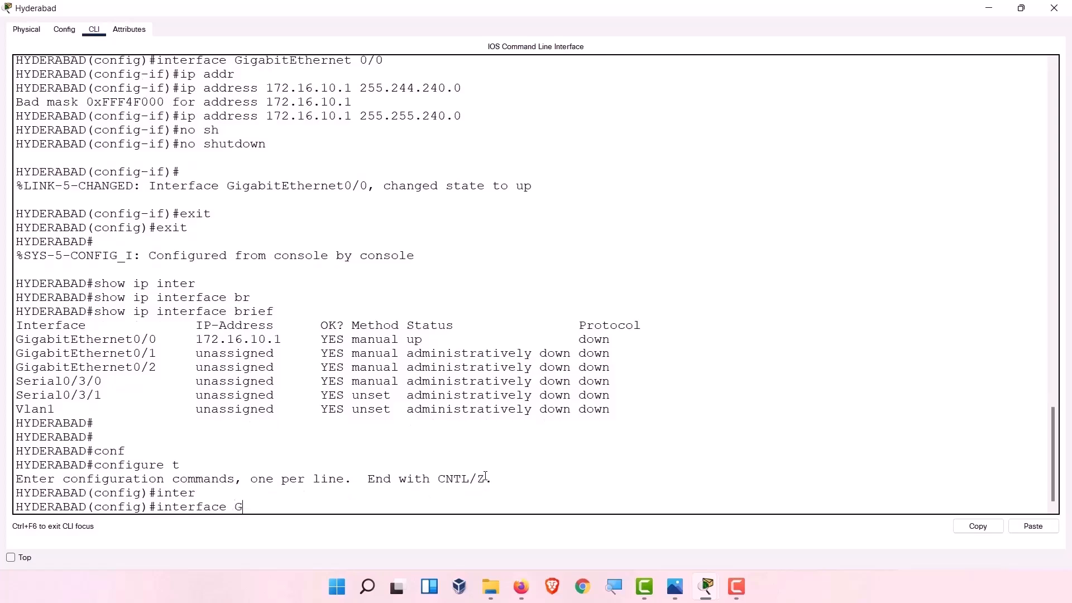
{"action": "type", "text": "G"}
{"action": "key", "text": "Tab"}
{"action": "type", "text": "0/"}
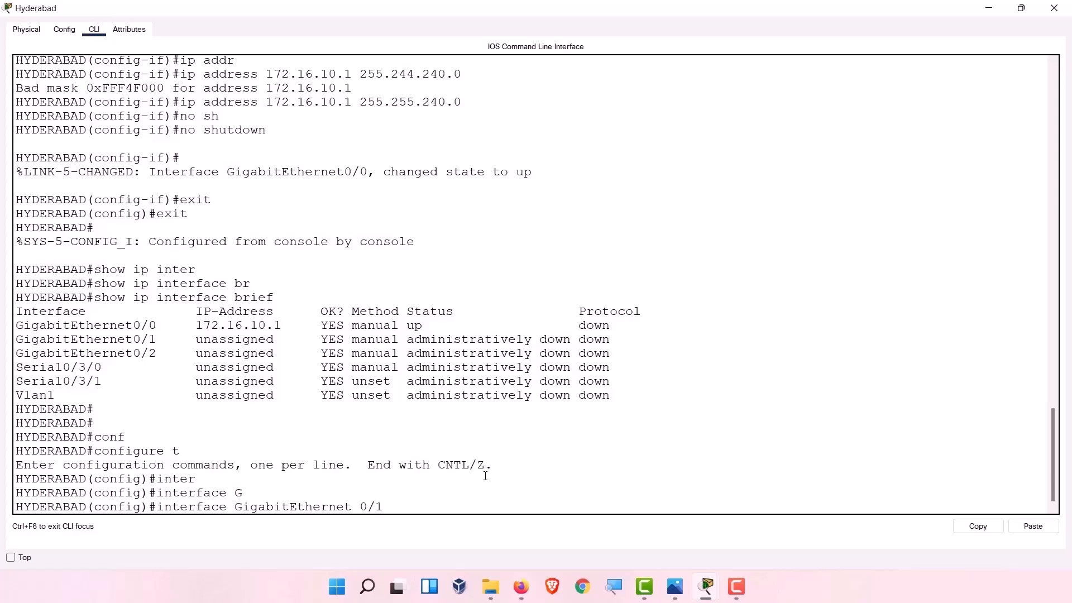
{"action": "type", "text": "1"}
{"action": "key", "text": "Return"}
Assign 10.0.1.1 255.255.0.0 to Gi0/1 after 172.16.20.1 is rejected as overlapping.
{"action": "type", "text": "ip add"}
{"action": "key", "text": "Tab"}
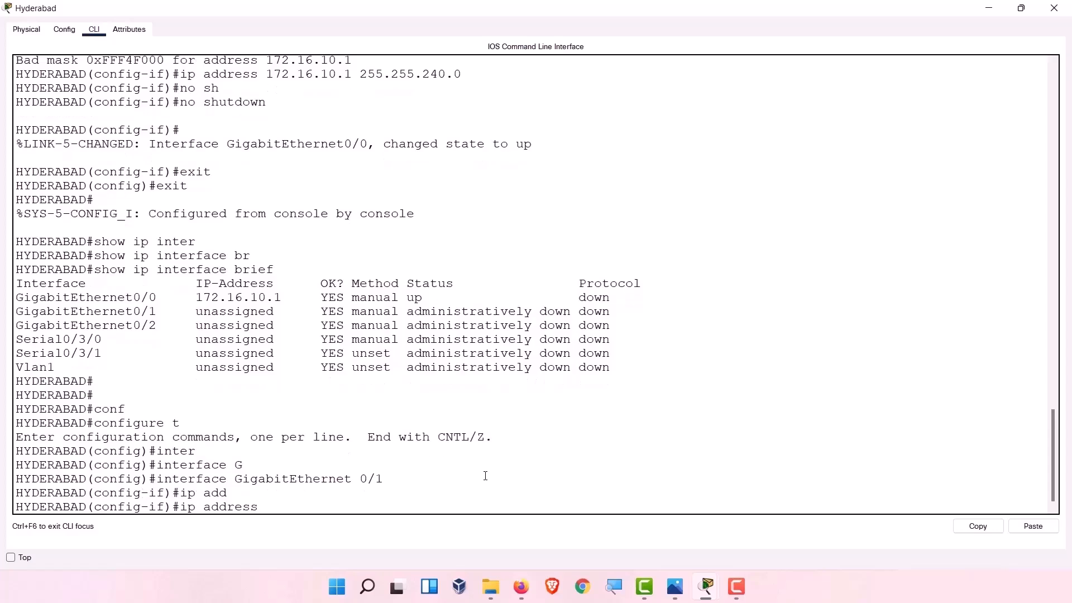
{"action": "type", "text": "172.16.20.255.255.0.0"}
{"action": "key", "text": "Return"}
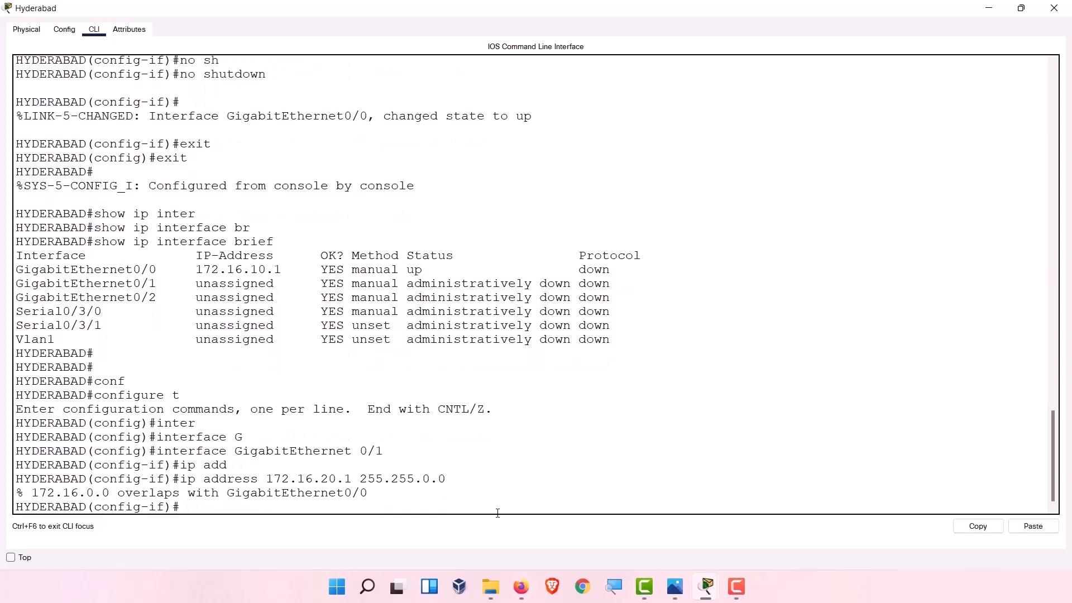
{"action": "key", "text": "Up"}
{"action": "key", "text": "Left"}
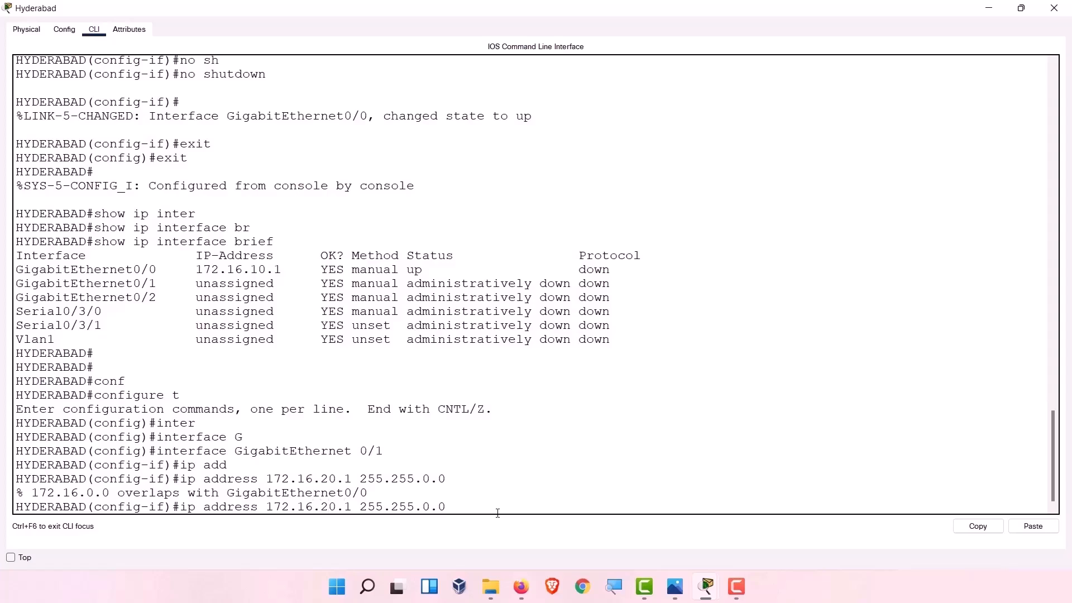
{"action": "key", "text": "Left"}
{"action": "key", "text": "Left"}
{"action": "key", "text": "Left"}
{"action": "key", "text": "Left"}
{"action": "key", "text": "Left"}
{"action": "key", "text": "Left"}
{"action": "key", "text": "Left"}
{"action": "key", "text": "Left"}
{"action": "key", "text": "Left"}
{"action": "key", "text": "Left"}
{"action": "key", "text": "Left"}
{"action": "key", "text": "BackSpace"}
{"action": "key", "text": "BackSpace"}
{"action": "key", "text": "BackSpace"}
{"action": "key", "text": "BackSpace"}
{"action": "key", "text": "BackSpace"}
{"action": "key", "text": "BackSpace"}
{"action": "key", "text": "BackSpace"}
{"action": "key", "text": "BackSpace"}
{"action": "key", "text": "BackSpace"}
{"action": "key", "text": "BackSpace"}
{"action": "type", "text": "0.0."}
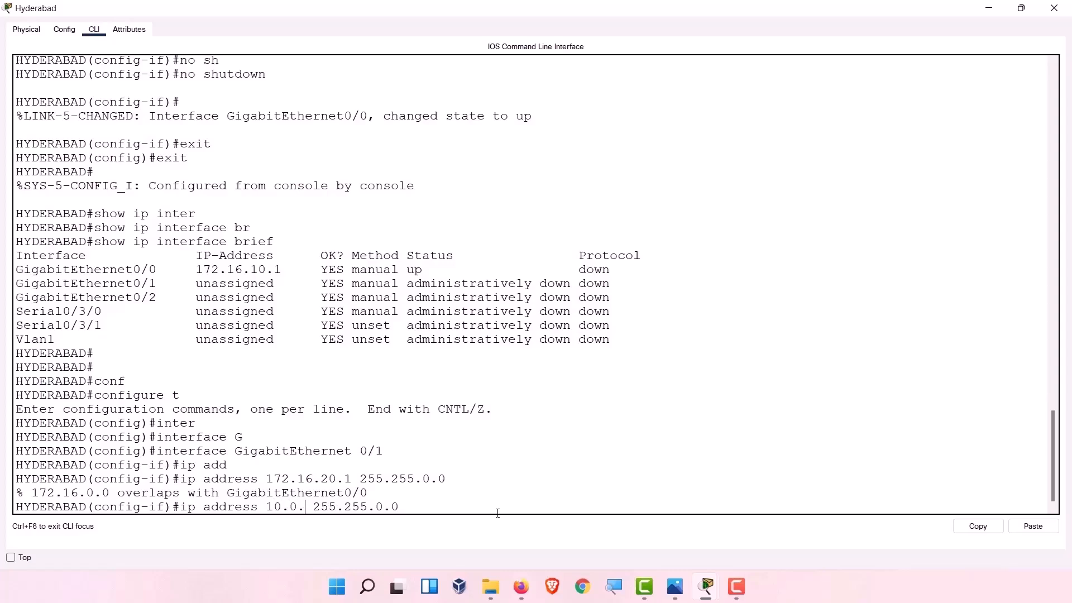
{"action": "type", "text": "1.1"}
{"action": "key", "text": "Return"}
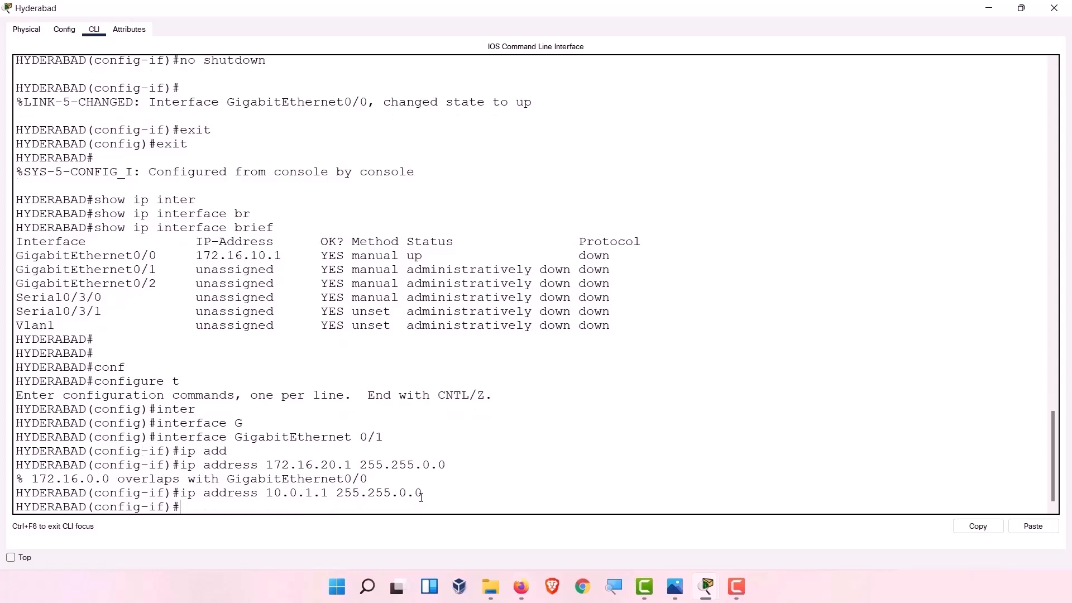
Enable Gi0/1 with no shutdown and highlight its state-change message.
{"action": "type", "text": "no shut"}
{"action": "key", "text": "Tab"}
{"action": "key", "text": "Return"}
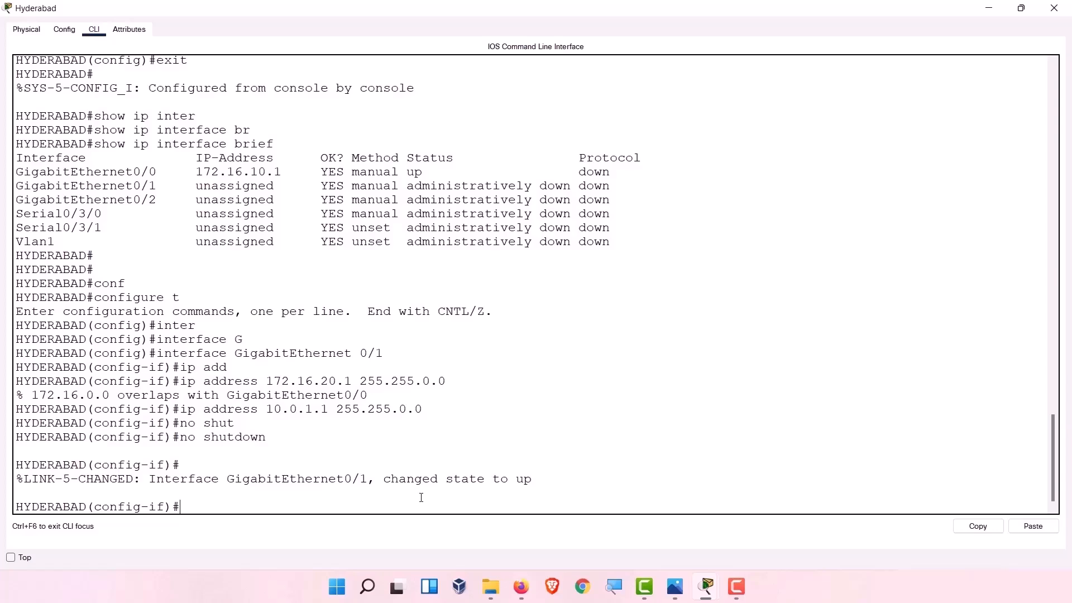
{"action": "left_click_drag", "start_coordinate": [27, 482], "coordinate": [565, 480]}
{"action": "left_click", "coordinate": [453, 475]}
Leave the current interface and enter GigabitEthernet0/2 configuration on the Hyderabad router.
{"action": "left_click", "coordinate": [540, 475]}
{"action": "type", "text": "exit"}
{"action": "key", "text": "Return"}
{"action": "type", "text": "inter"}
{"action": "key", "text": "Tab"}
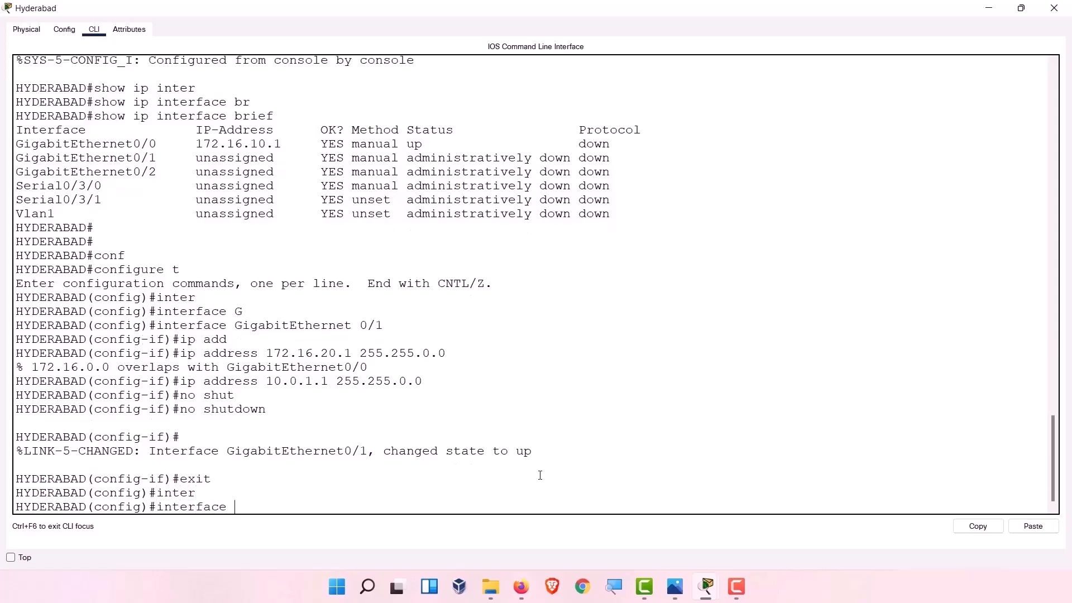
{"action": "type", "text": "G"}
{"action": "key", "text": "Tab"}
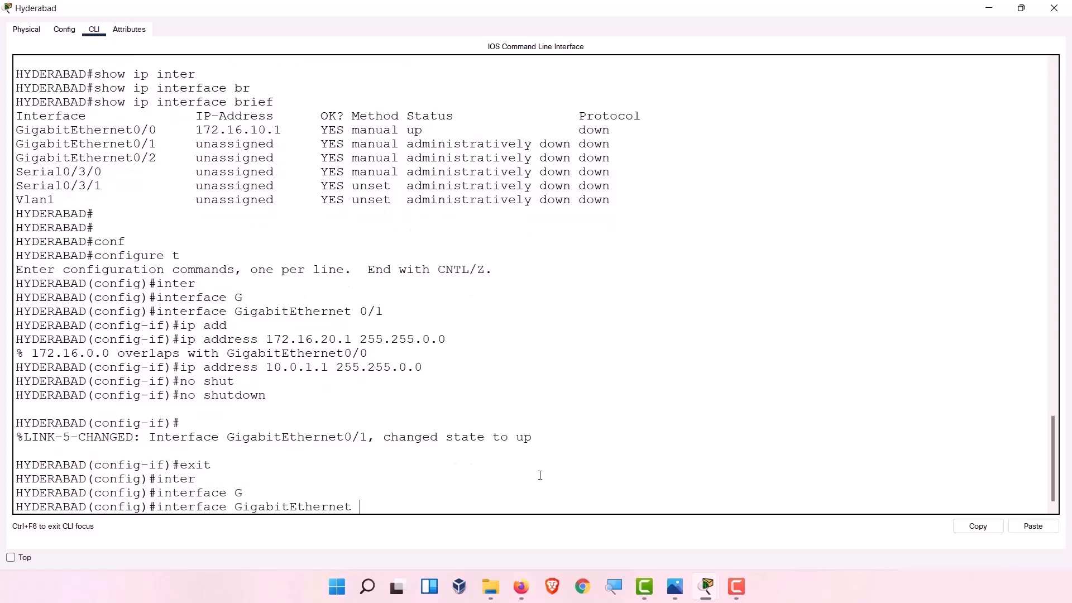
{"action": "type", "text": "0/2"}
{"action": "key", "text": "Return"}
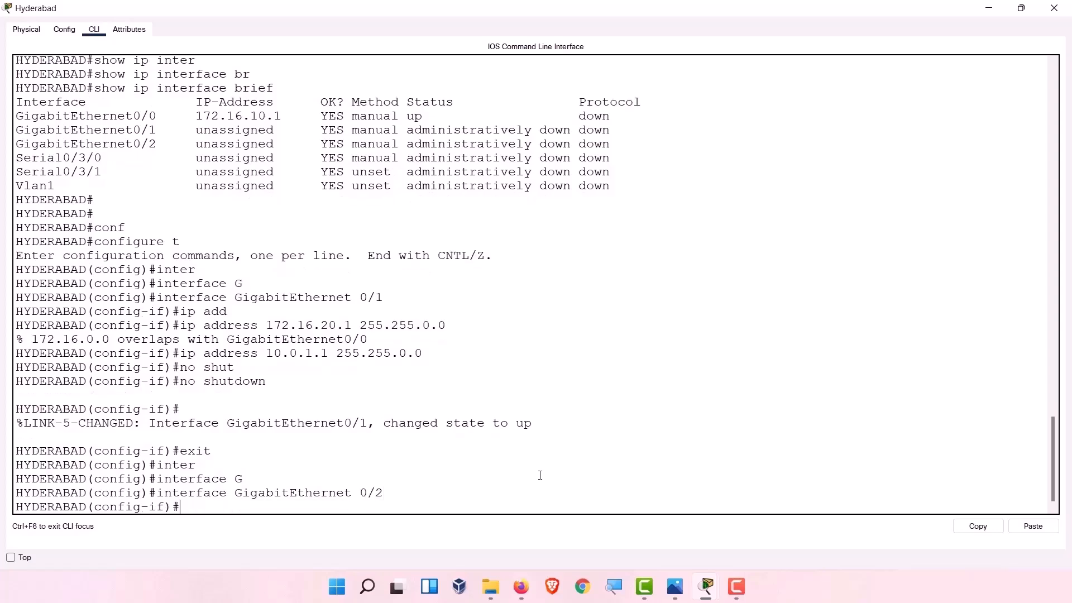
Assign GigabitEthernet0/2 the address 192.168.21.1 with mask 255.255.255.0.
{"action": "type", "text": "ip add"}
{"action": "key", "text": "Tab"}
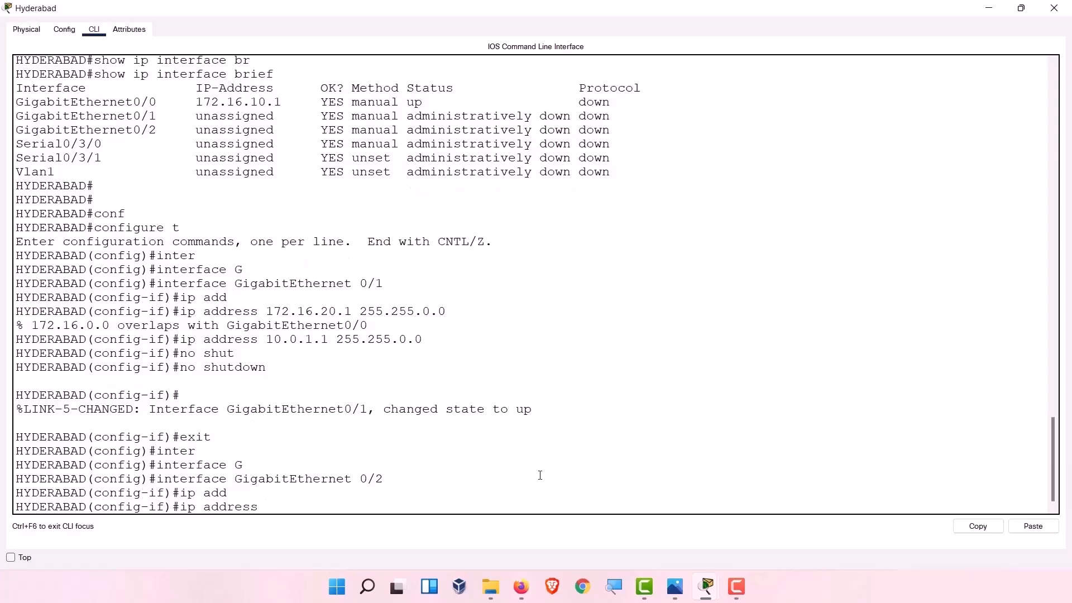
{"action": "type", "text": "192.1"}
{"action": "type", "text": "68."}
{"action": "type", "text": "21"}
{"action": "type", "text": ".1"}
{"action": "type", "text": " 255"}
{"action": "type", "text": ".255"}
{"action": "type", "text": ".2"}
{"action": "type", "text": "66"}
{"action": "key", "text": "BackSpace"}
{"action": "key", "text": "BackSpace"}
{"action": "key", "text": "BackSpace"}
{"action": "type", "text": "55"}
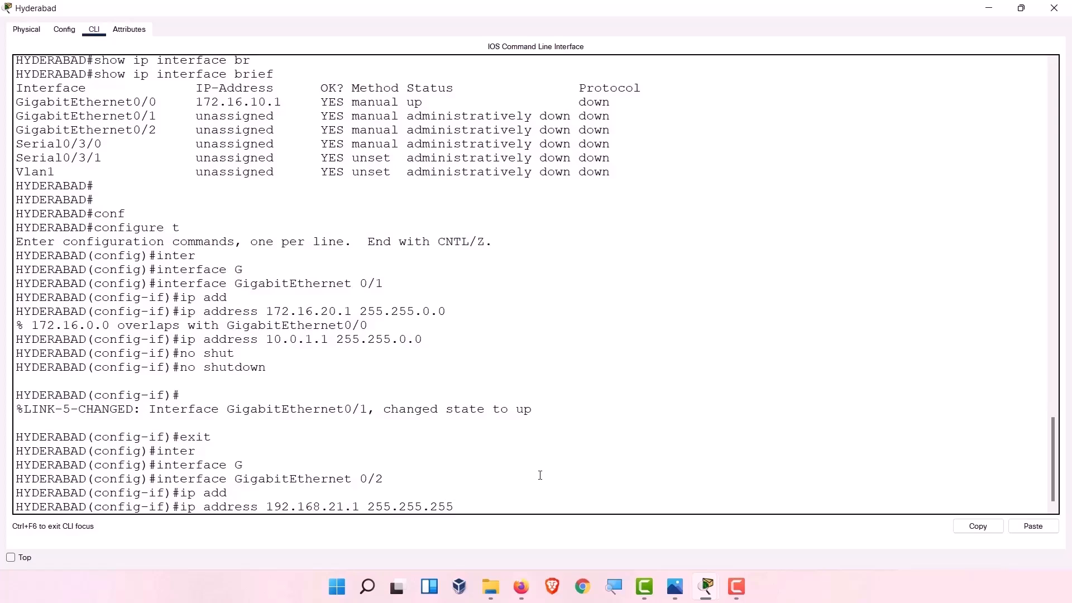
{"action": "type", "text": "0"}
{"action": "key", "text": "BackSpace"}
{"action": "type", "text": ".0"}
{"action": "key", "text": "Return"}
Enable GigabitEthernet0/2 with no shutdown, then exit interface configuration.
{"action": "type", "text": "no sho"}
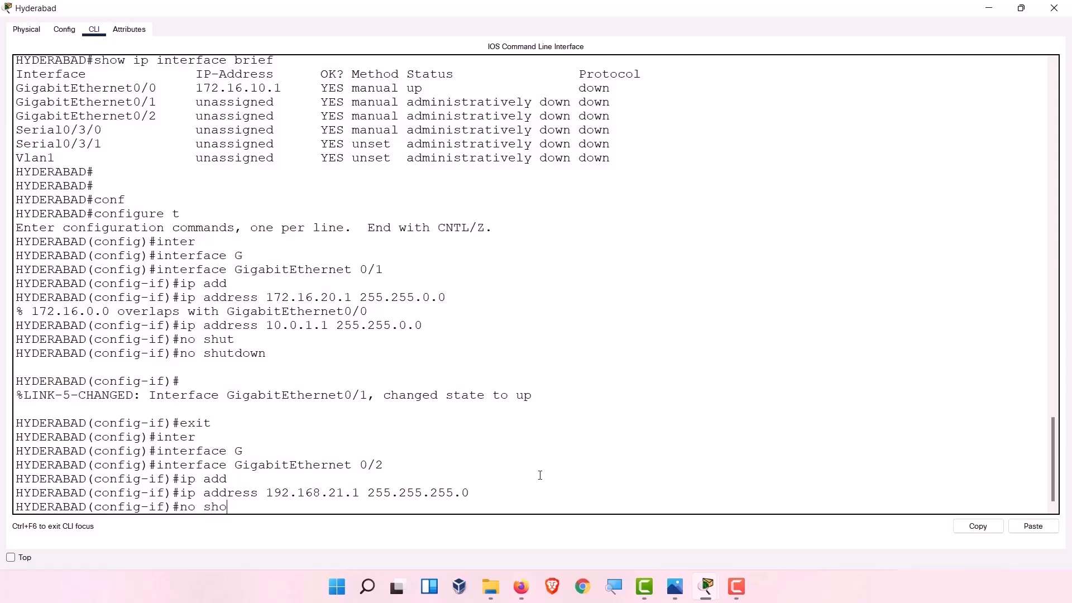
{"action": "key", "text": "Tab"}
{"action": "key", "text": "BackSpace"}
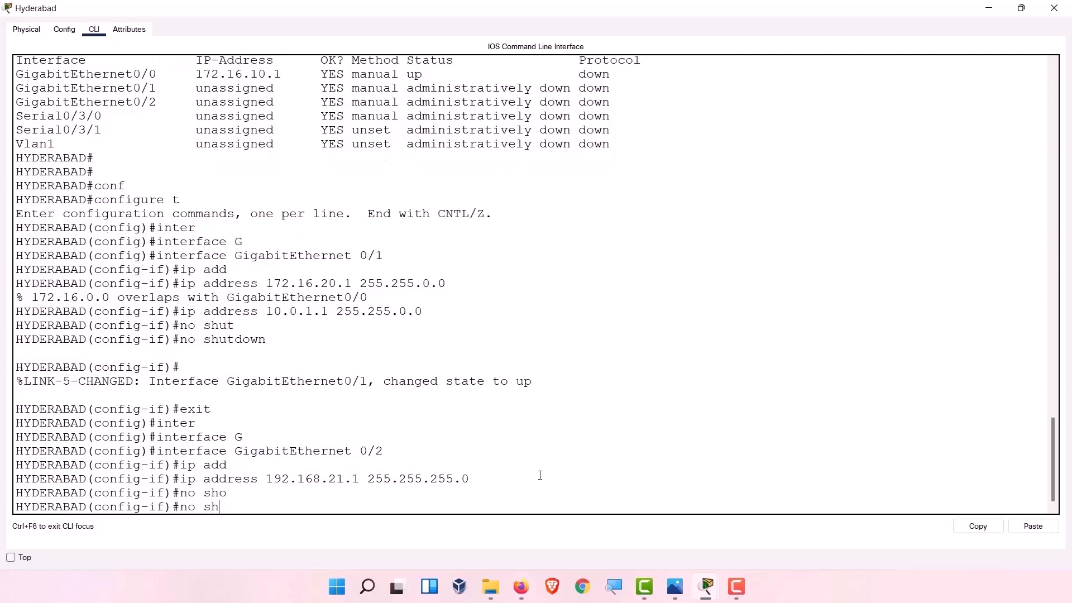
{"action": "type", "text": "ut"}
{"action": "key", "text": "Tab"}
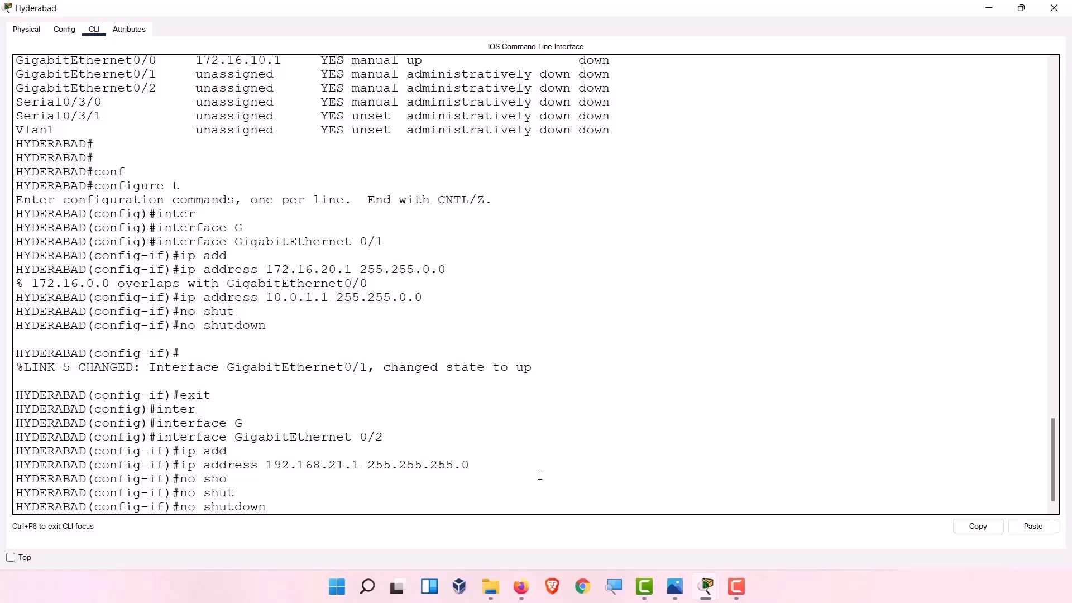
{"action": "key", "text": "Return"}
{"action": "left_click_drag", "start_coordinate": [533, 481], "coordinate": [445, 482]}
{"action": "left_click", "coordinate": [557, 463]}
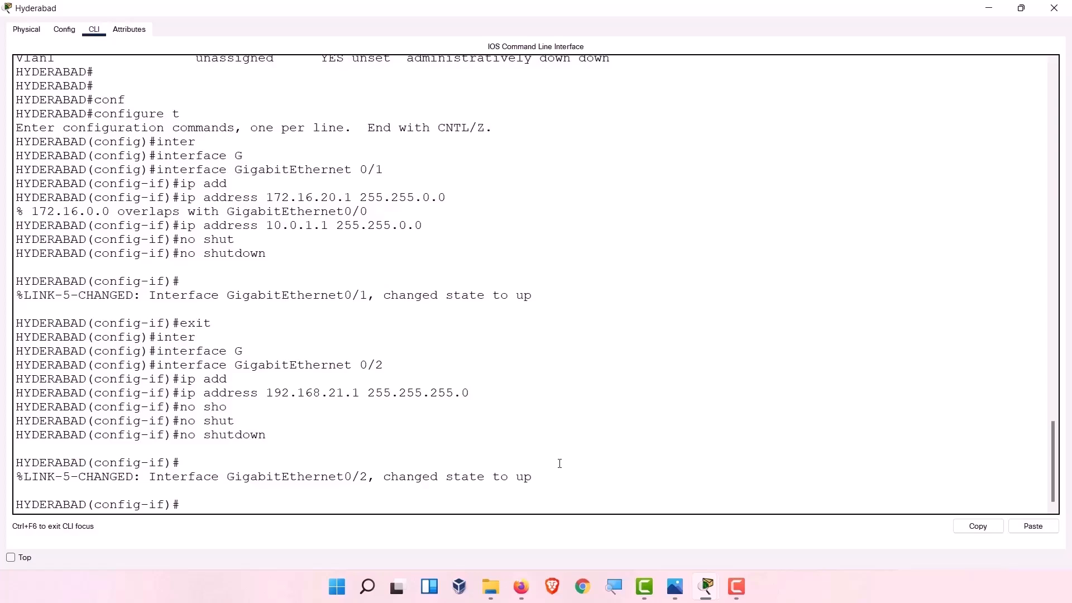
{"action": "type", "text": "exit"}
{"action": "key", "text": "Return"}
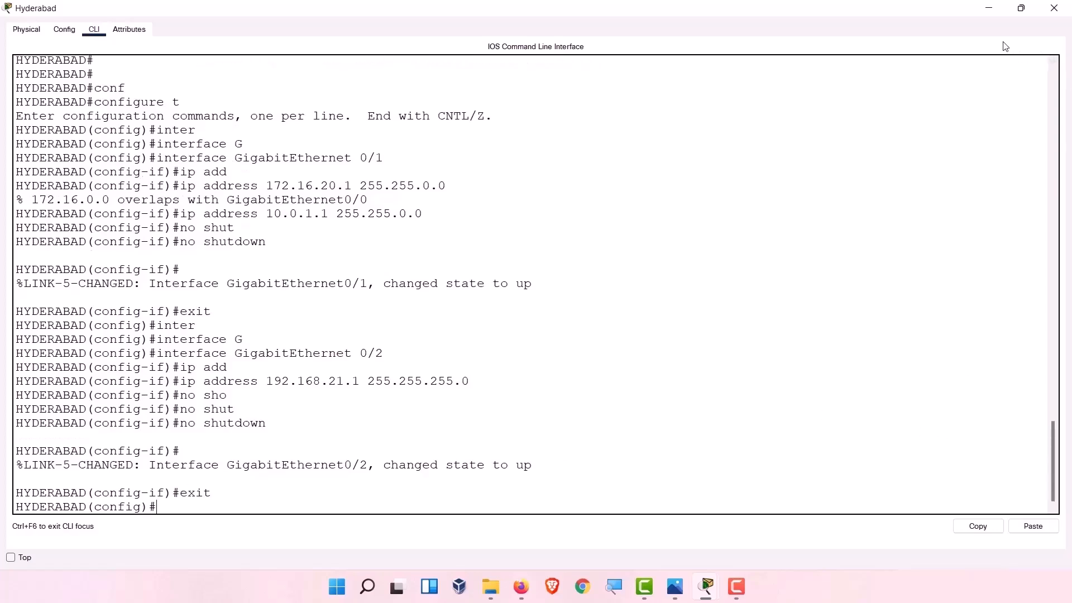
{"action": "left_click", "coordinate": [991, 8]}
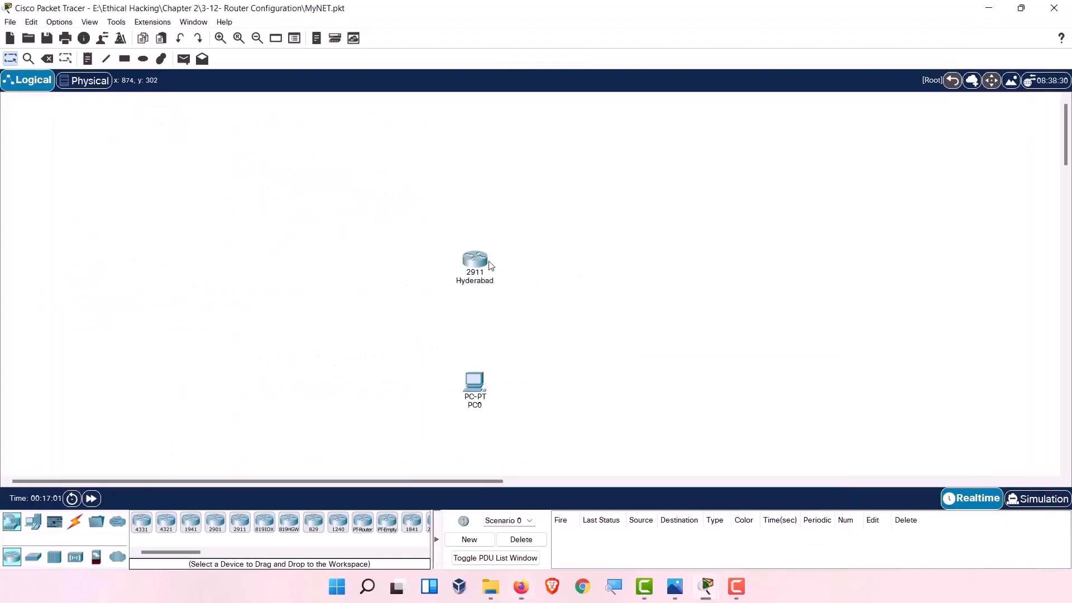
{"action": "mouse_move", "coordinate": [482, 269]}
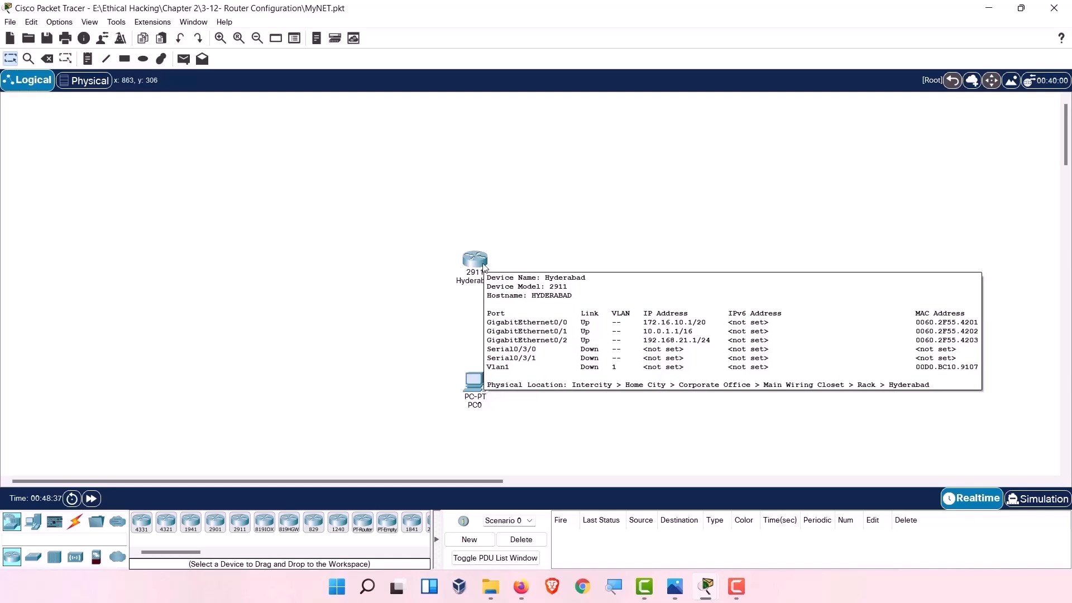
{"action": "left_click", "coordinate": [483, 266]}
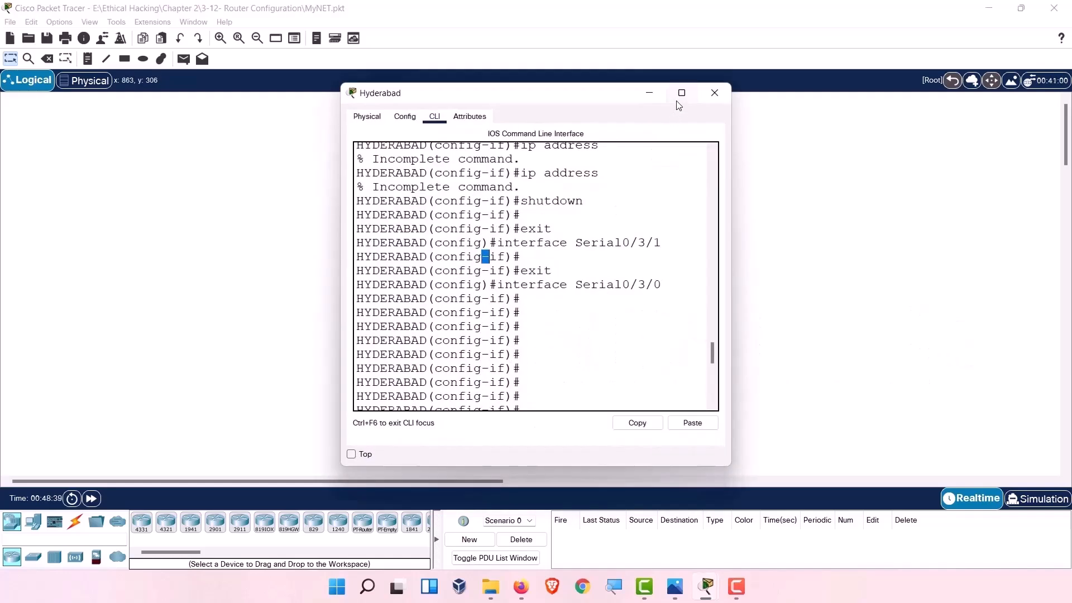
{"action": "left_click", "coordinate": [681, 94]}
Exit the current interface and enter Serial0/3/1 configuration.
{"action": "key", "text": "Return"}
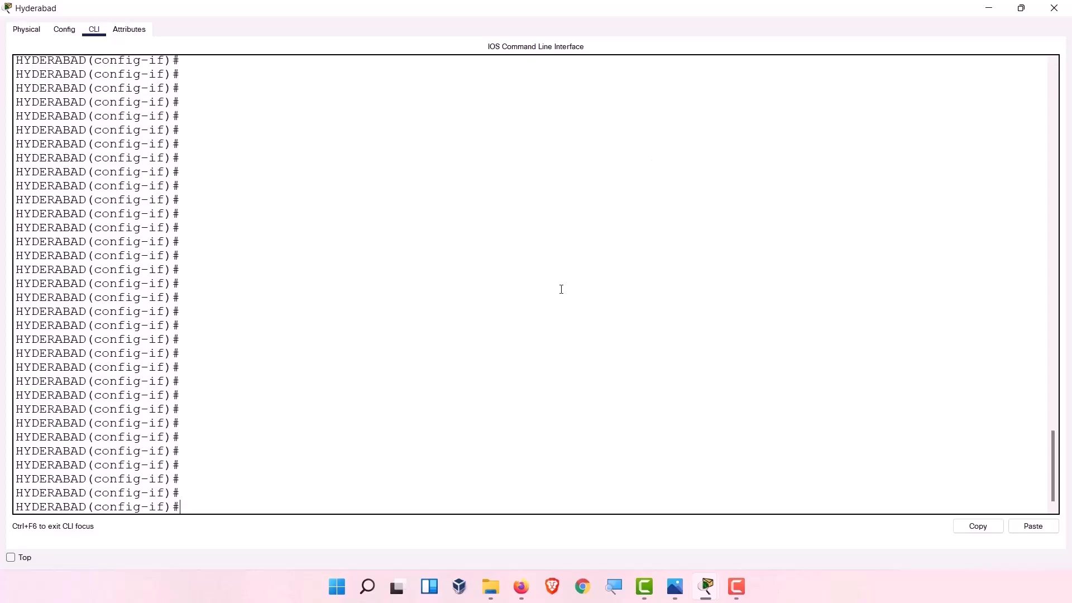
{"action": "type", "text": "exit"}
{"action": "key", "text": "Return"}
{"action": "type", "text": "interfa"}
{"action": "key", "text": "Tab"}
{"action": "type", "text": "ser"}
{"action": "key", "text": "Tab"}
{"action": "type", "text": "0/3/1"}
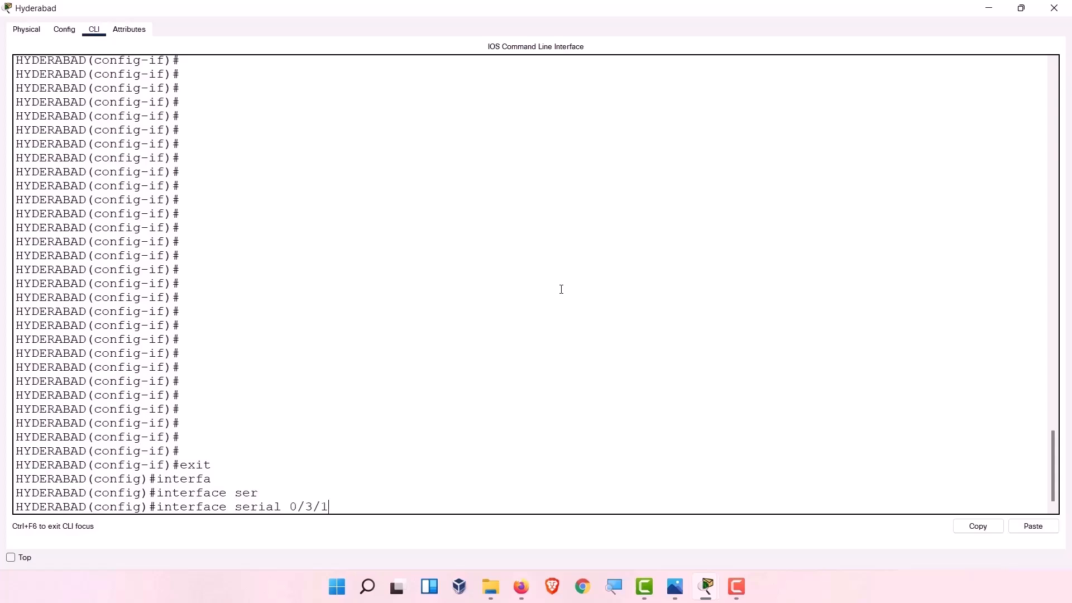
{"action": "key", "text": "Return"}
Assign Serial0/3/1 the address 192.168.0.1 255.255.255.240.
{"action": "type", "text": "ip adre"}
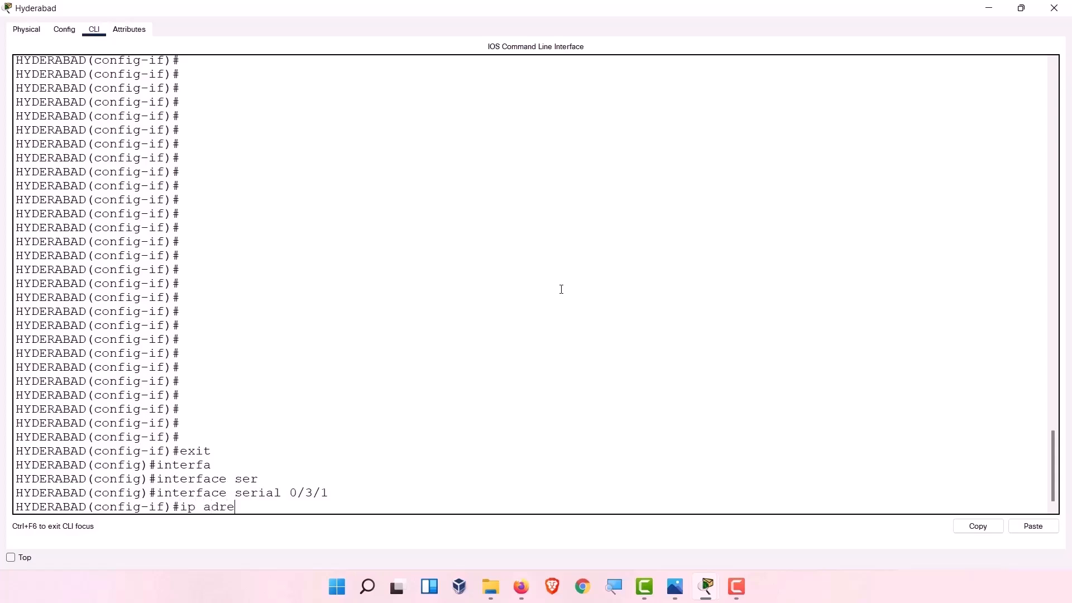
{"action": "key", "text": "Tab"}
{"action": "key", "text": "BackSpace"}
{"action": "key", "text": "BackSpace"}
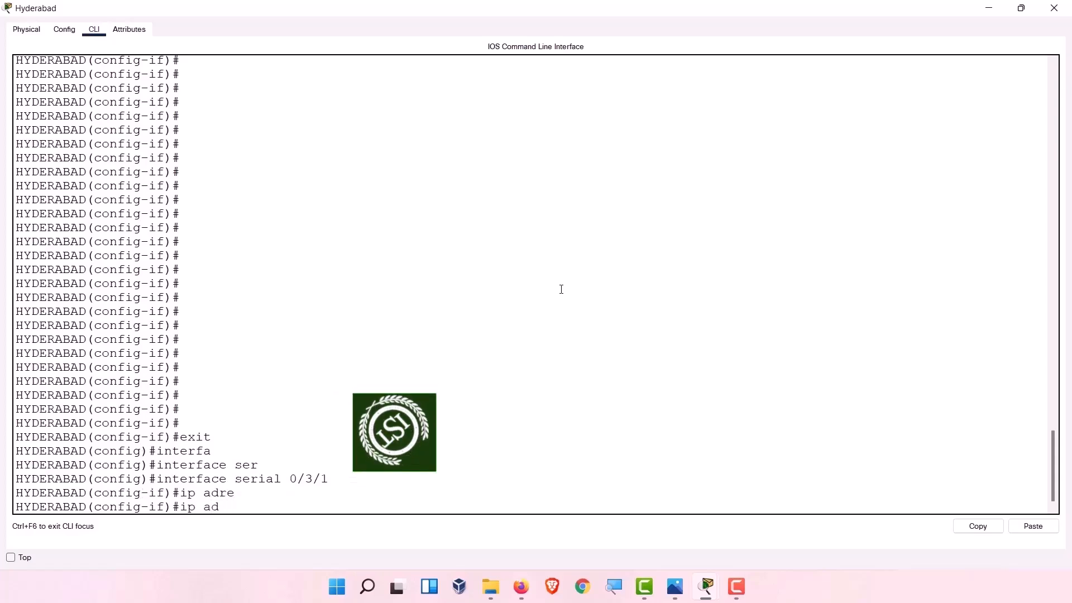
{"action": "type", "text": "d"}
{"action": "key", "text": "Tab"}
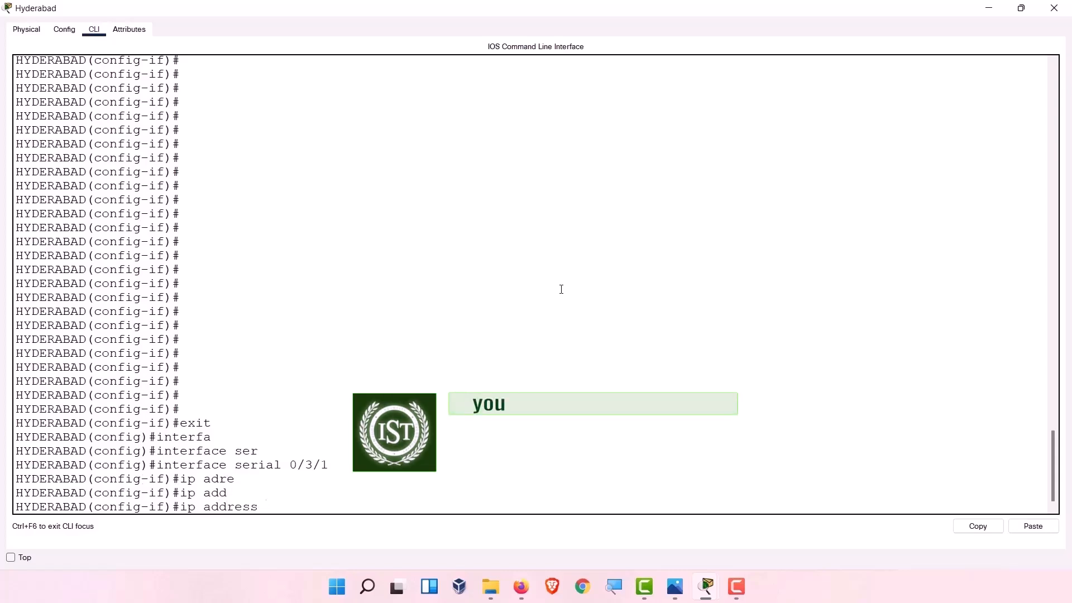
{"action": "type", "text": "192.15"}
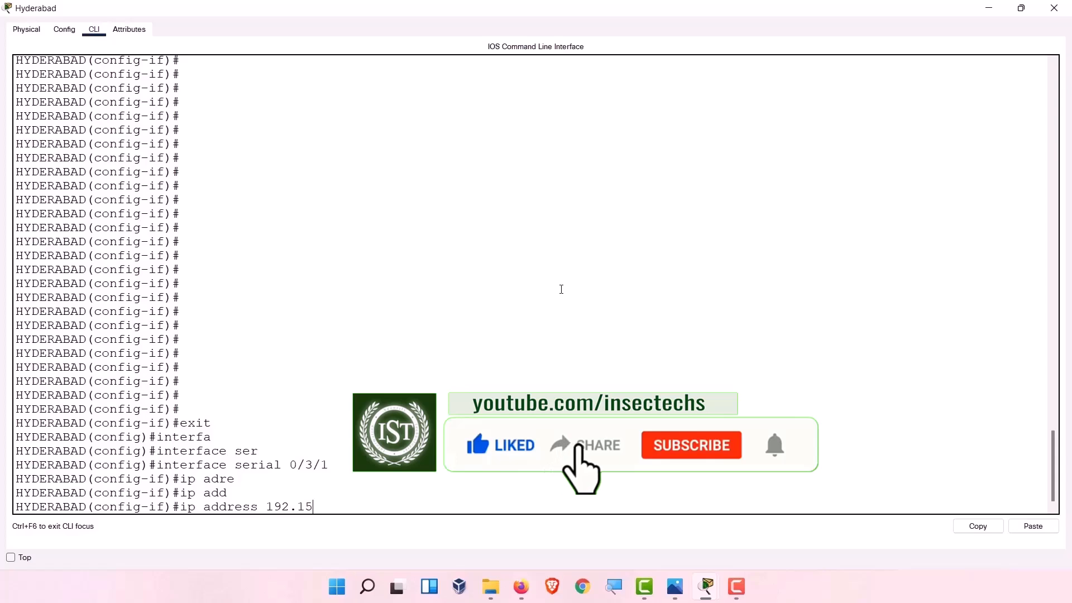
{"action": "key", "text": "BackSpace"}
{"action": "type", "text": "68"}
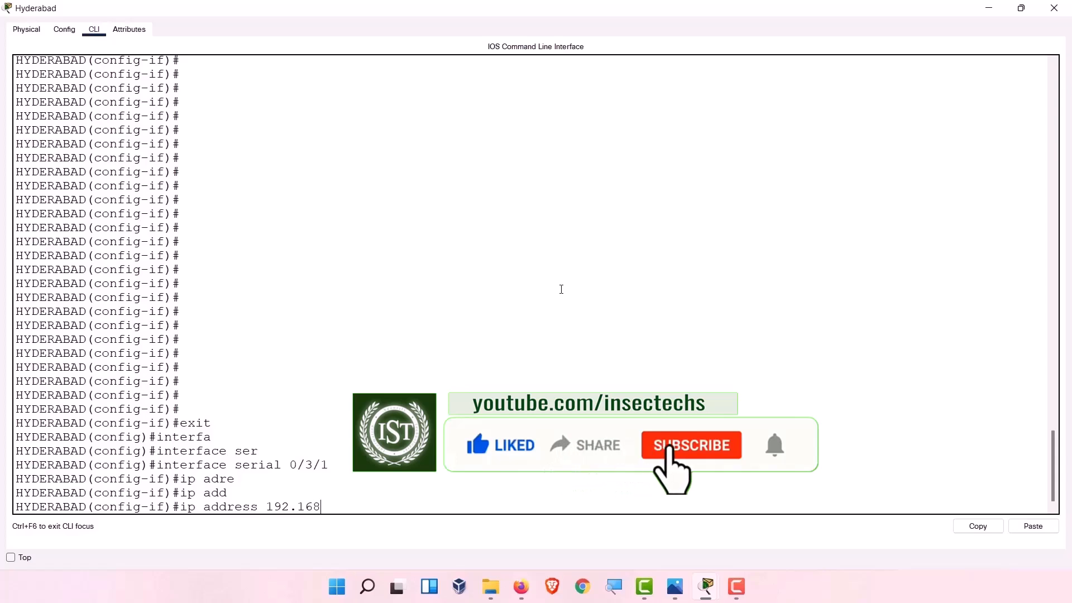
{"action": "type", "text": "."}
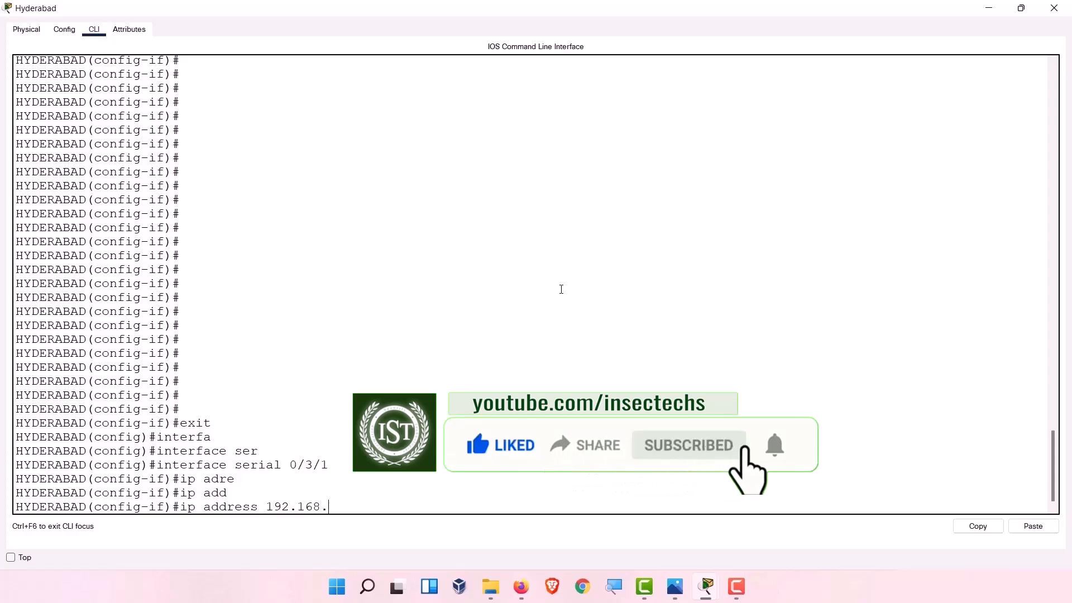
{"action": "type", "text": "0.1"}
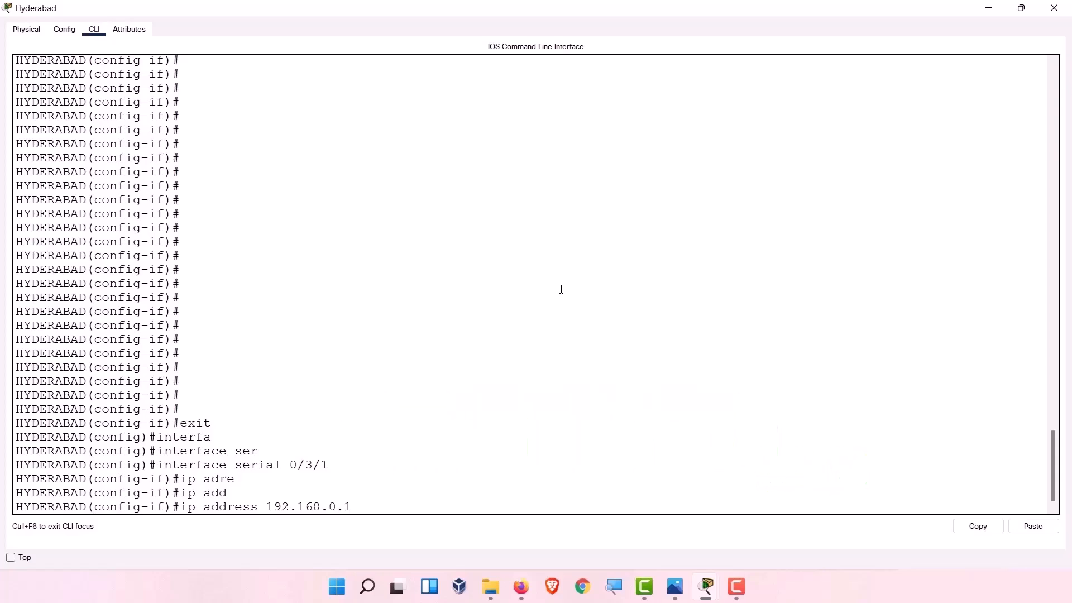
{"action": "type", "text": " 255.255.255.240"}
{"action": "key", "text": "Return"}
Enable Serial0/3/1 with no shutdown and leave interface configuration.
{"action": "type", "text": "no sh"}
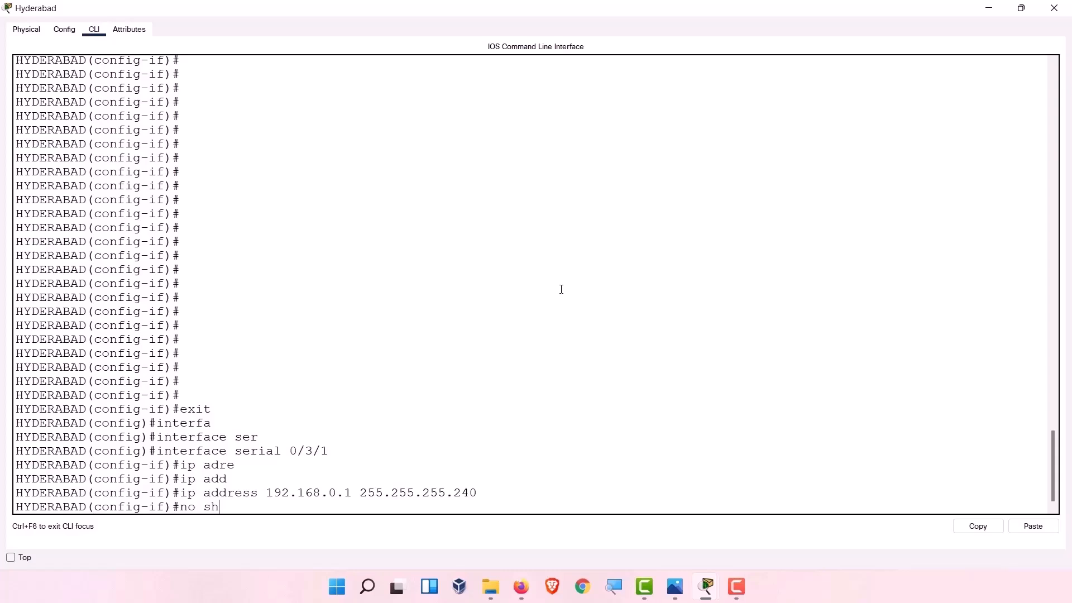
{"action": "type", "text": "ut"}
{"action": "key", "text": "Tab"}
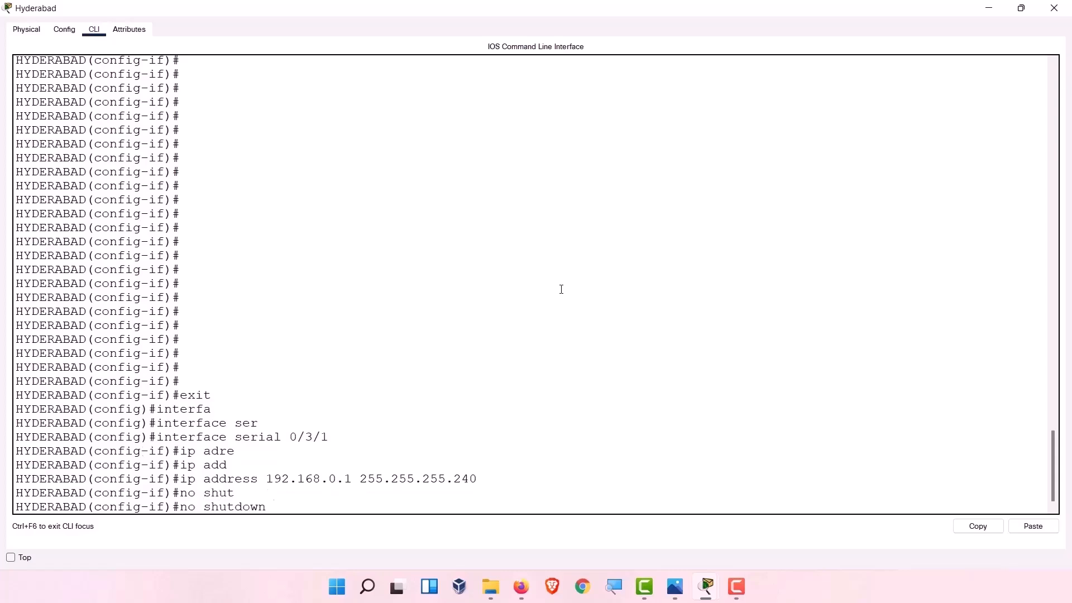
{"action": "key", "text": "Return"}
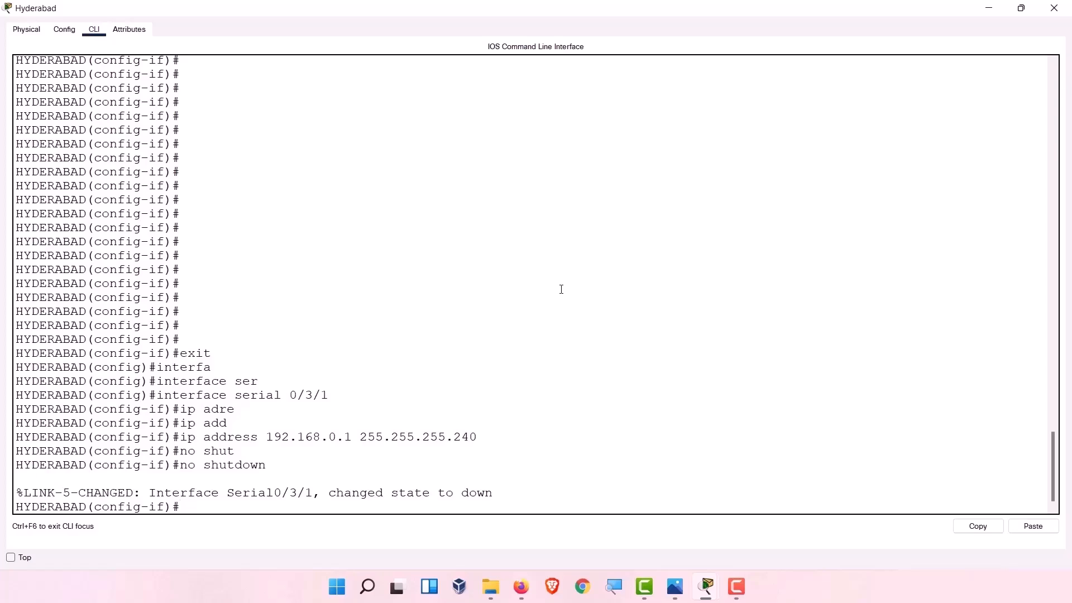
{"action": "type", "text": "exit"}
{"action": "key", "text": "Return"}
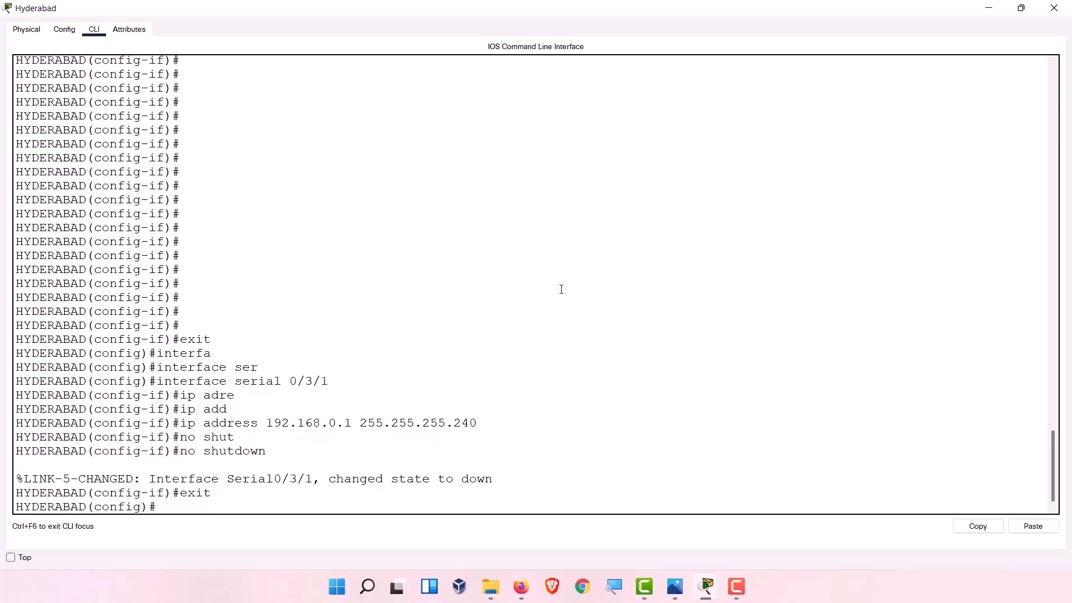
Re-enter Serial0/3/1 and change its address to 192.168.10.1 255.255.255.128.
{"action": "type", "text": "inter"}
{"action": "key", "text": "Tab"}
{"action": "type", "text": "se"}
{"action": "key", "text": "Tab"}
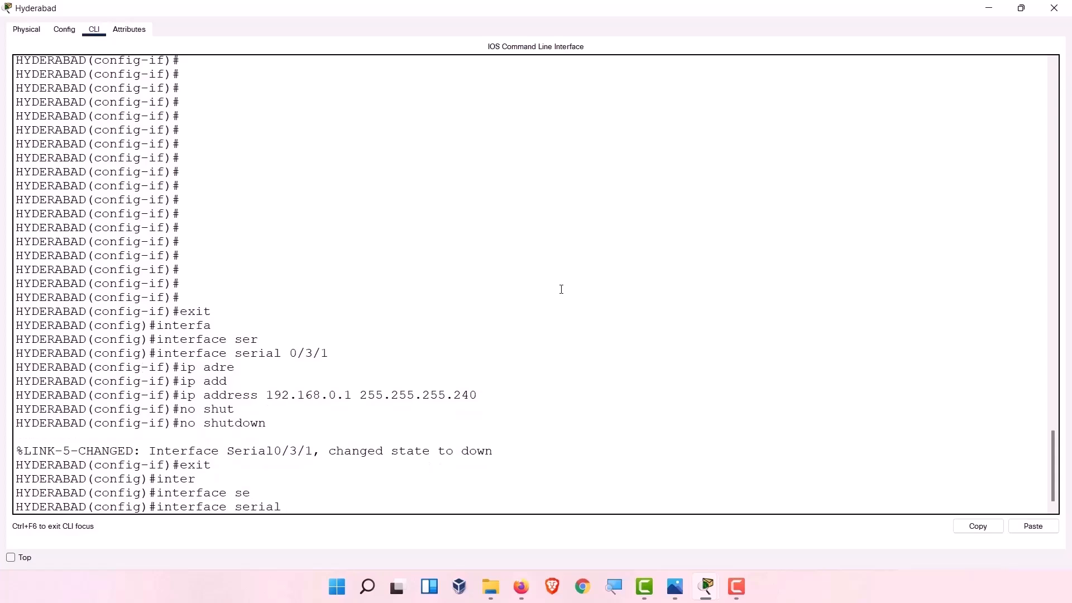
{"action": "type", "text": "0/3/1"}
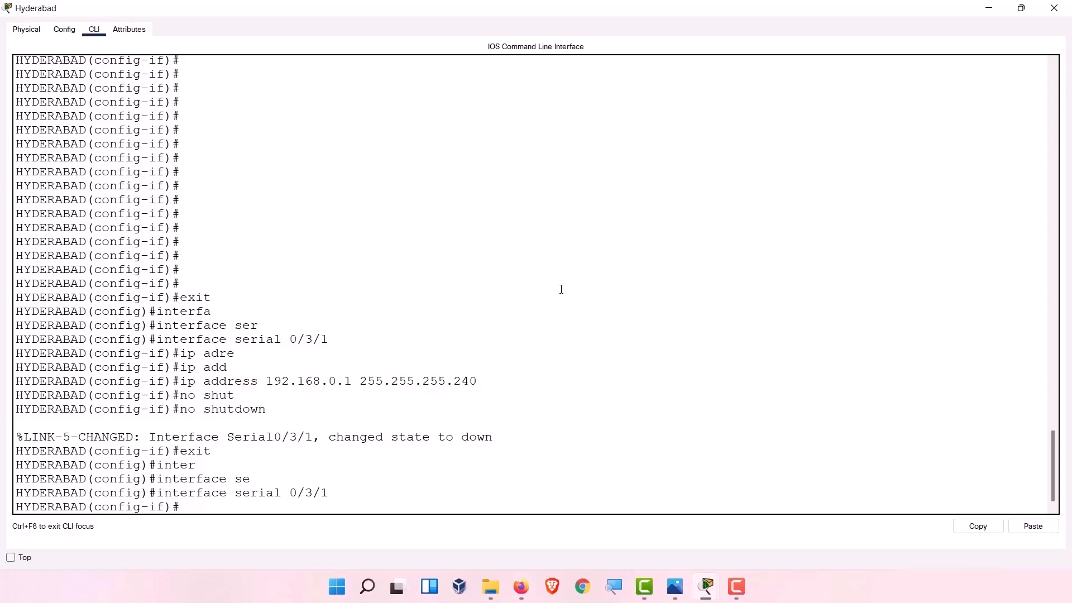
{"action": "type", "text": "ip ade"}
{"action": "key", "text": "Tab"}
{"action": "key", "text": "BackSpace"}
{"action": "type", "text": "d"}
{"action": "key", "text": "Tab"}
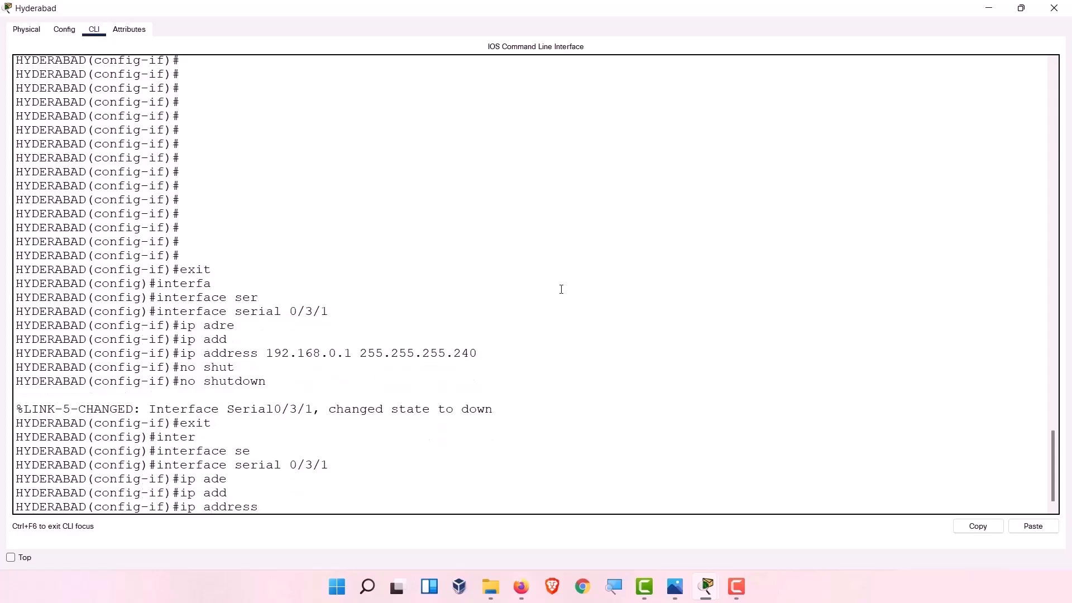
{"action": "type", "text": "192.168.10.1 255.255.255.128"}
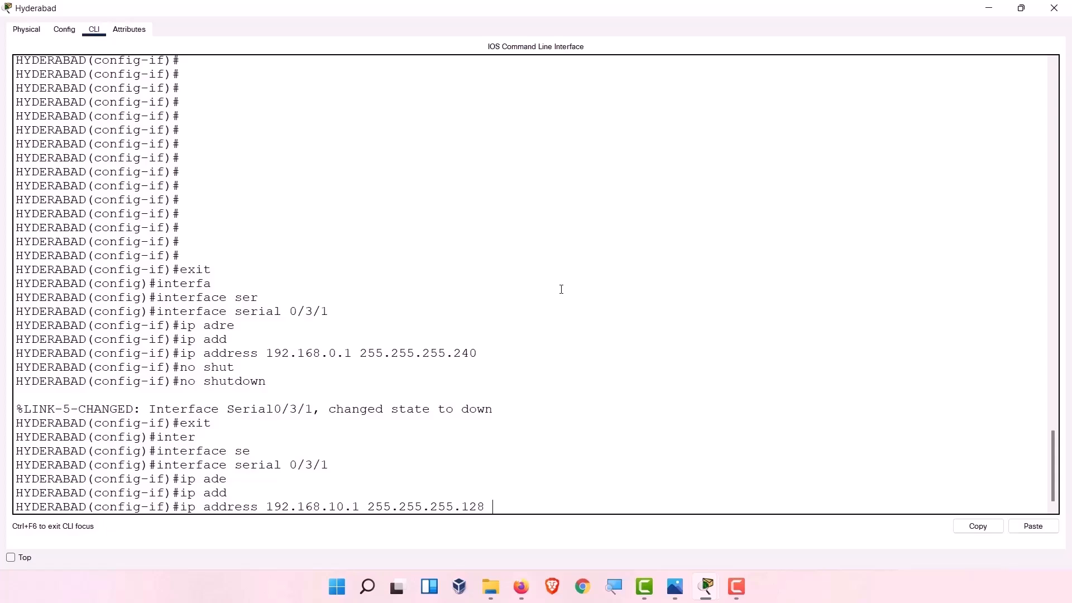
{"action": "key", "text": "Return"}
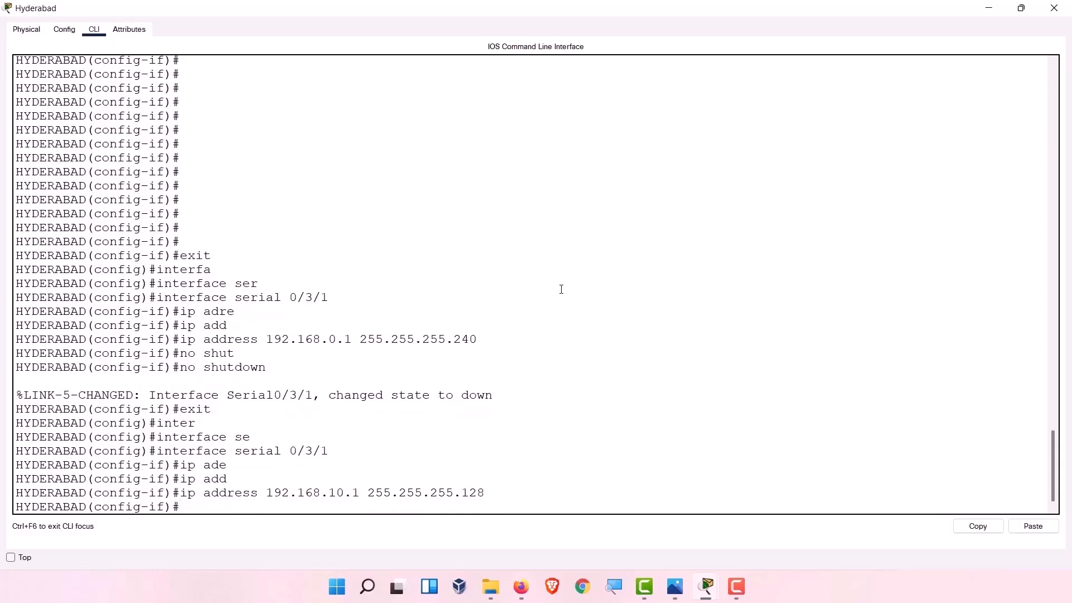
Enable Serial0/3/1 again and exit back to privileged EXEC mode.
{"action": "type", "text": "no shut"}
{"action": "key", "text": "Tab"}
{"action": "key", "text": "Return"}
{"action": "type", "text": "exit"}
{"action": "key", "text": "Return"}
{"action": "type", "text": "exit"}
{"action": "key", "text": "BackSpace"}
{"action": "type", "text": "t"}
{"action": "key", "text": "Return"}
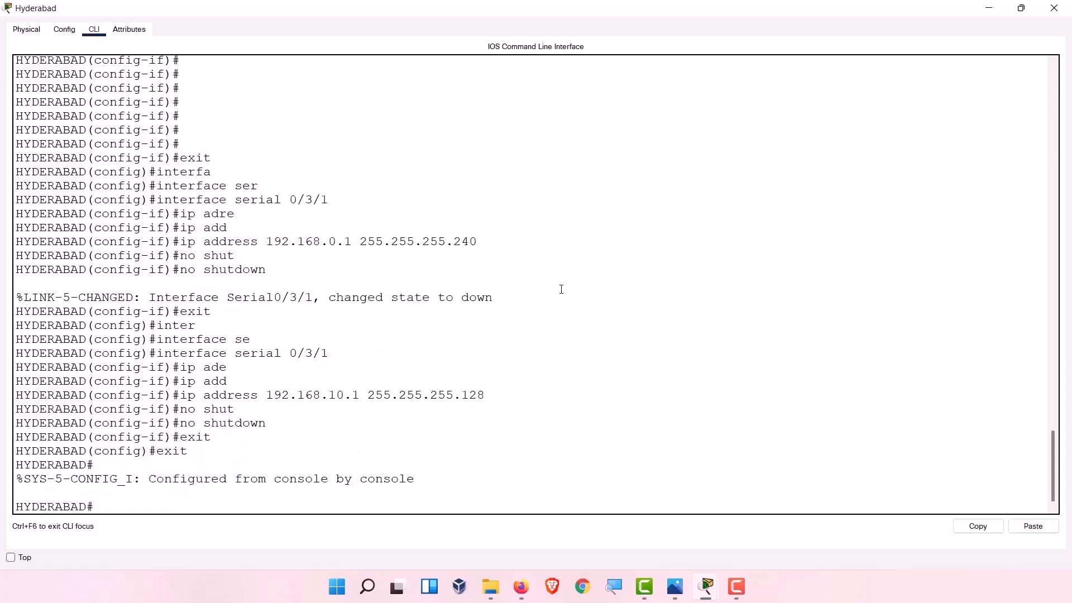
Run show ip interface brief and mark Serial0/3/0's unassigned address in the output.
{"action": "type", "text": "show ip"}
{"action": "key", "text": "Tab"}
{"action": "type", "text": "in"}
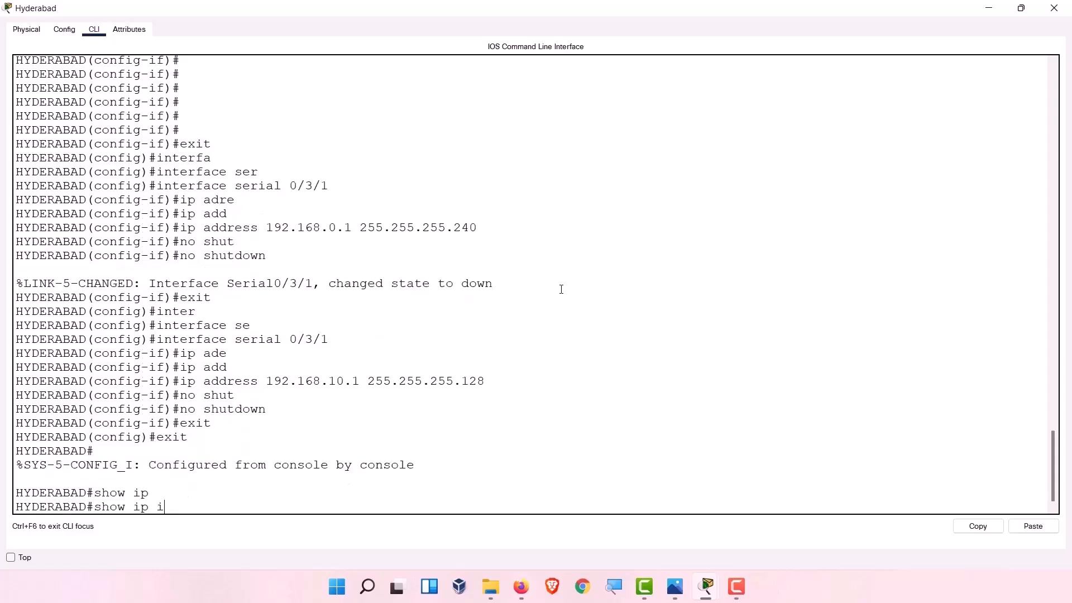
{"action": "key", "text": "Tab"}
{"action": "type", "text": "br"}
{"action": "key", "text": "Tab"}
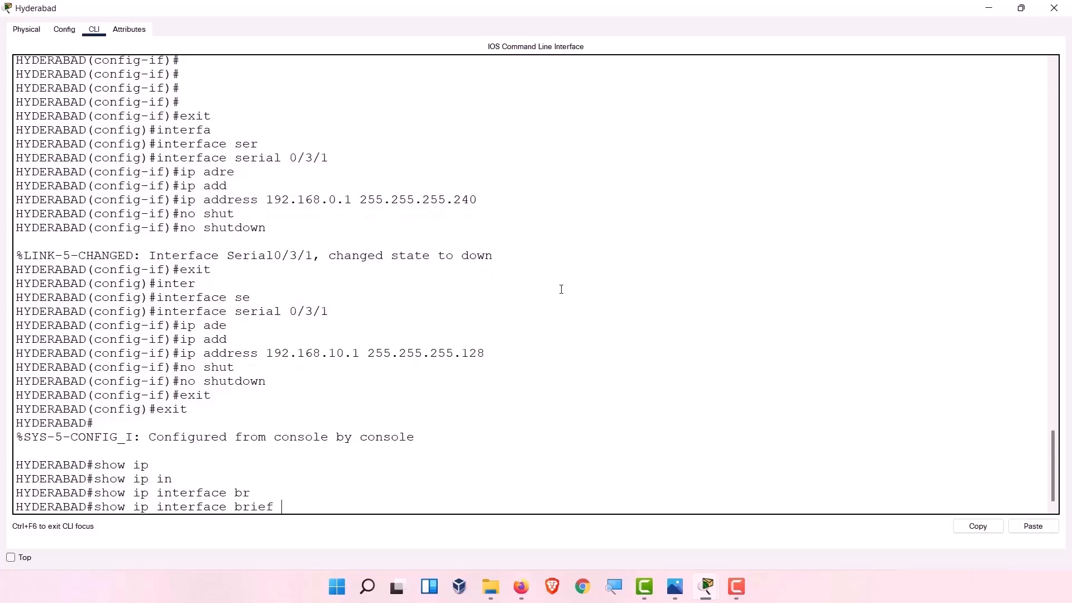
{"action": "key", "text": "Return"}
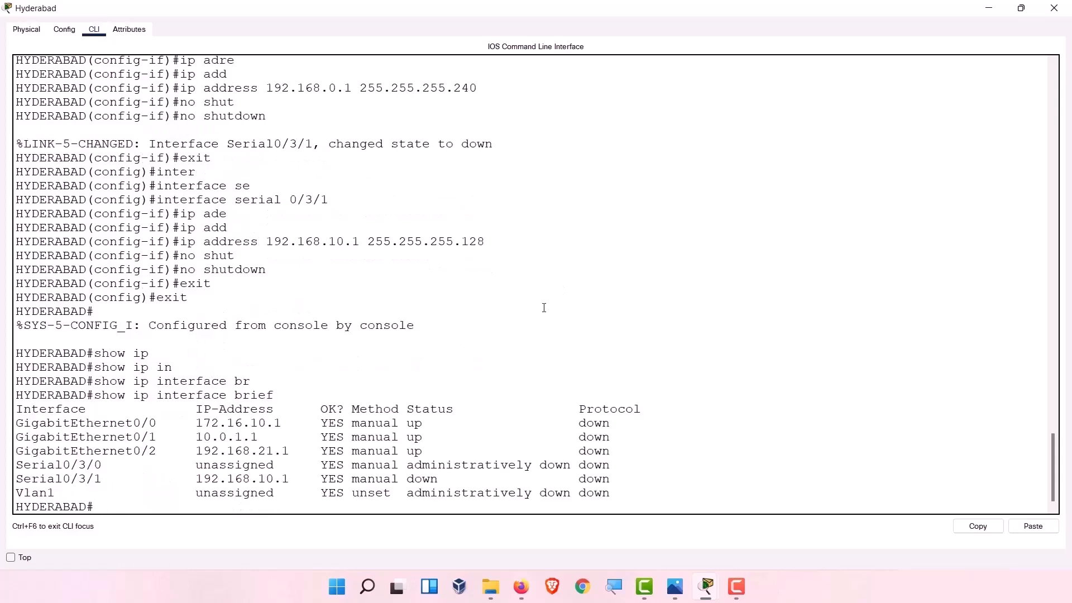
{"action": "left_click_drag", "start_coordinate": [195, 468], "coordinate": [297, 467]}
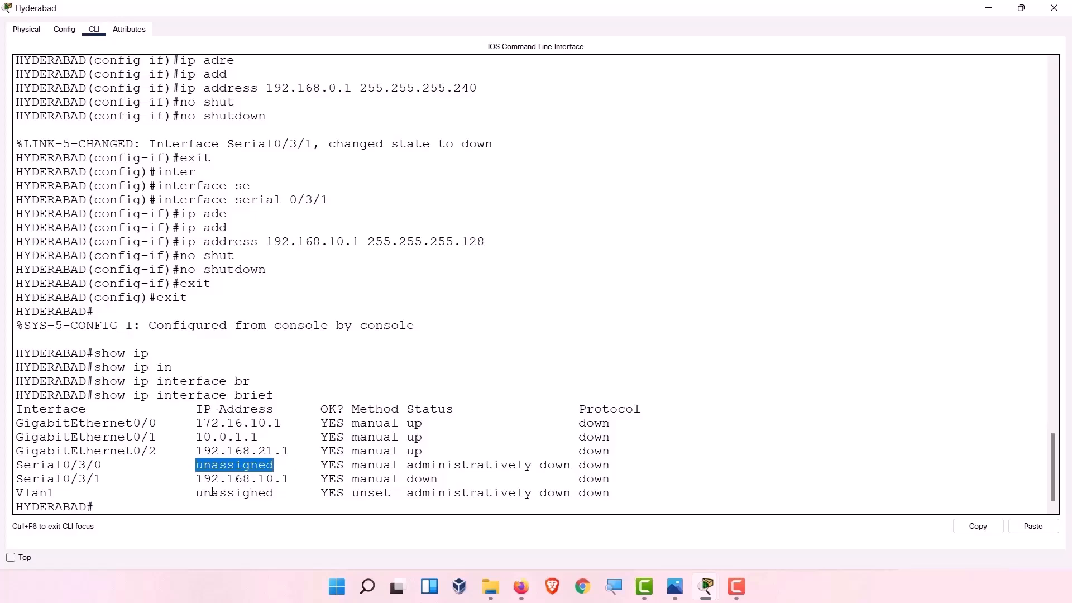
{"action": "double_click", "coordinate": [230, 478]}
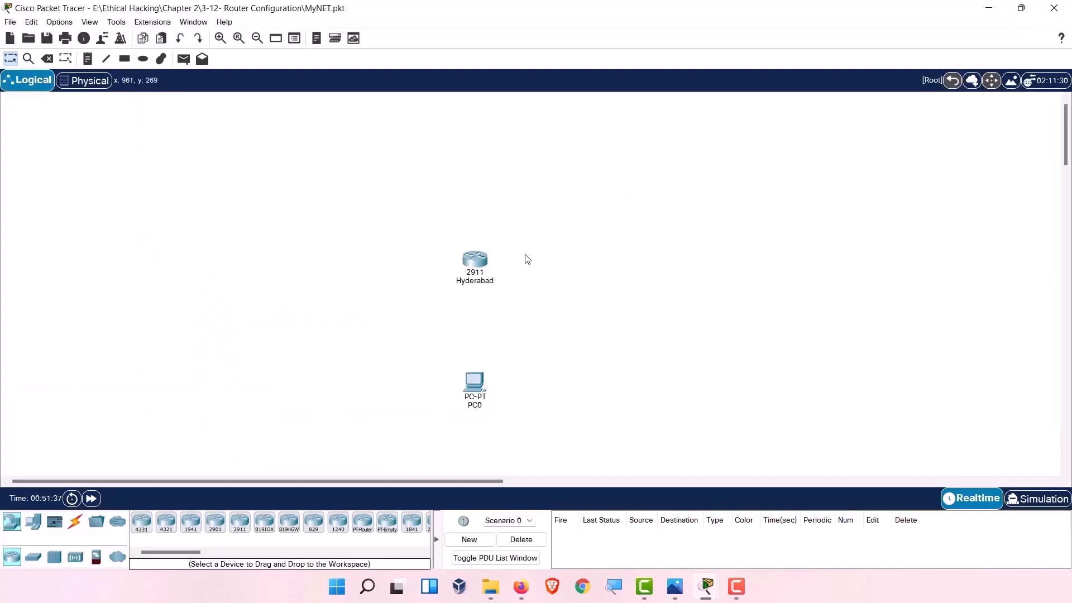
Maximize the Hyderabad terminal and re-enter Serial0/3/0 configuration from command history.
{"action": "left_click", "coordinate": [476, 260]}
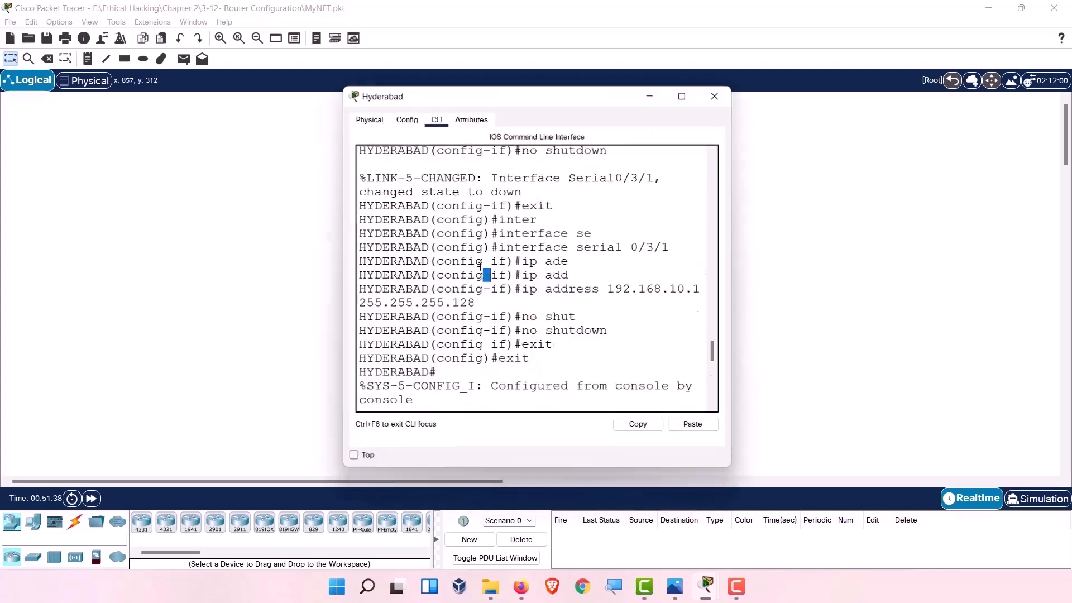
{"action": "left_click", "coordinate": [682, 93]}
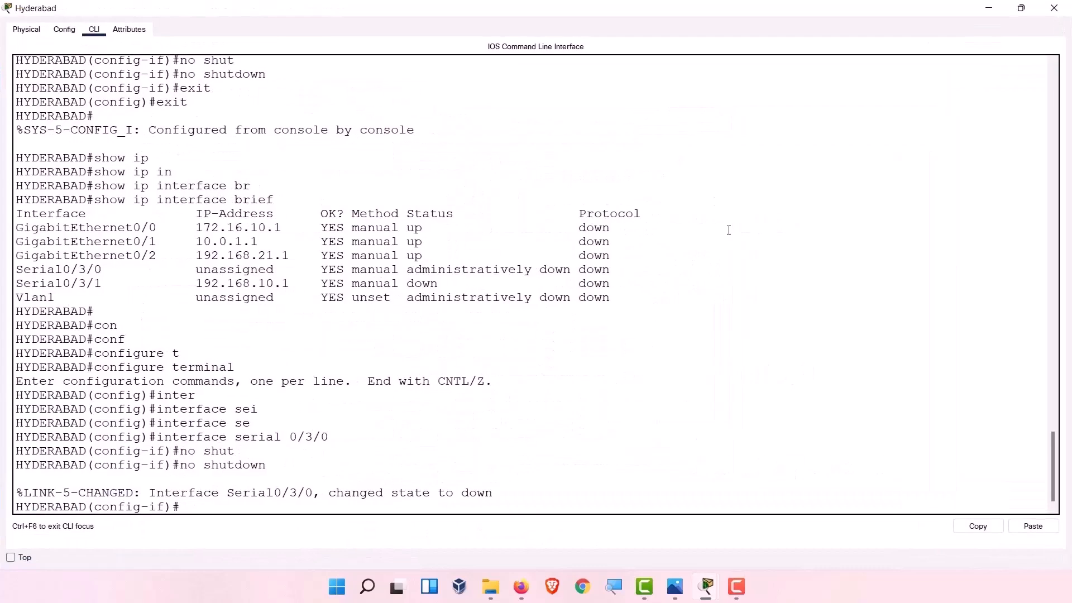
{"action": "key", "text": "Up"}
{"action": "key", "text": "Up"}
{"action": "key", "text": "Down"}
{"action": "key", "text": "Up"}
{"action": "key", "text": "Return"}
Assign Serial0/3/0 192.168.0.1, correcting the rejected 255.255.128.0 mask to 255.255.255.240.
{"action": "type", "text": "ip "}
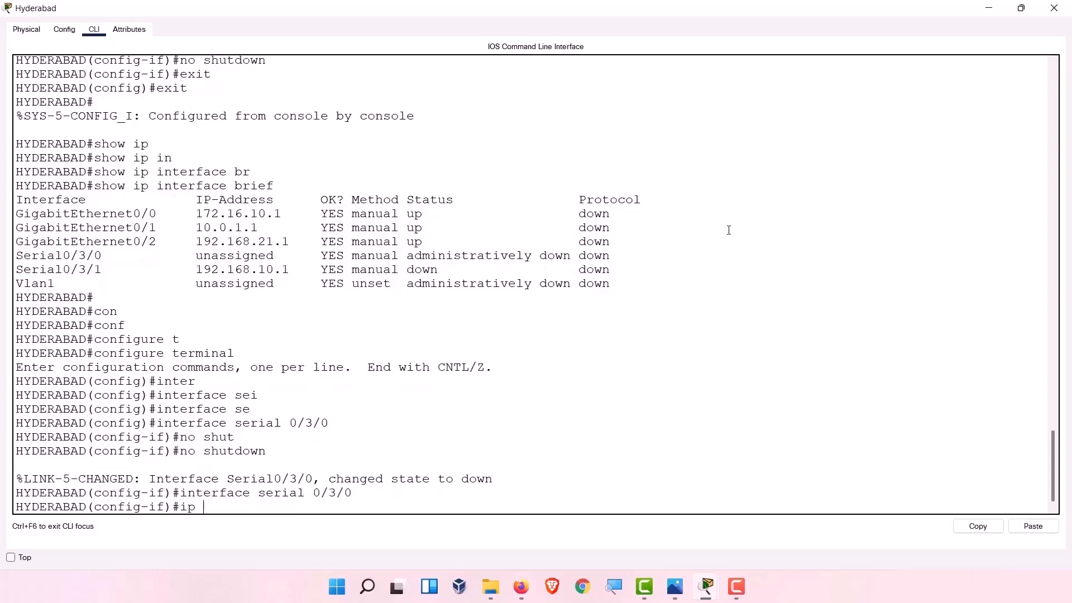
{"action": "type", "text": "addres"}
{"action": "key", "text": "Tab"}
{"action": "type", "text": "192.168.0.1 255.255.12"}
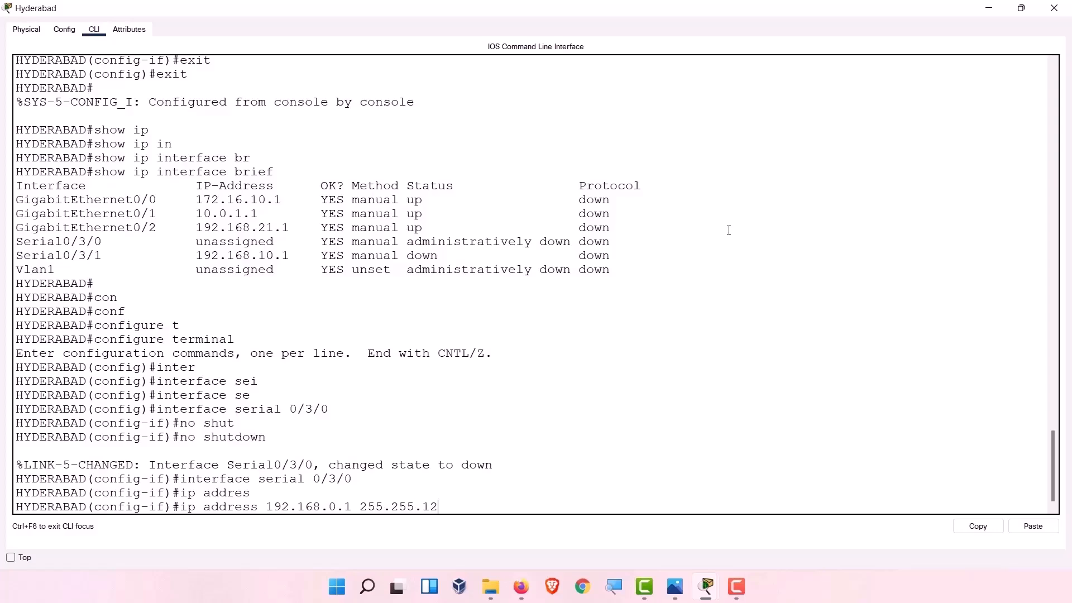
{"action": "type", "text": "8.0"}
{"action": "key", "text": "Return"}
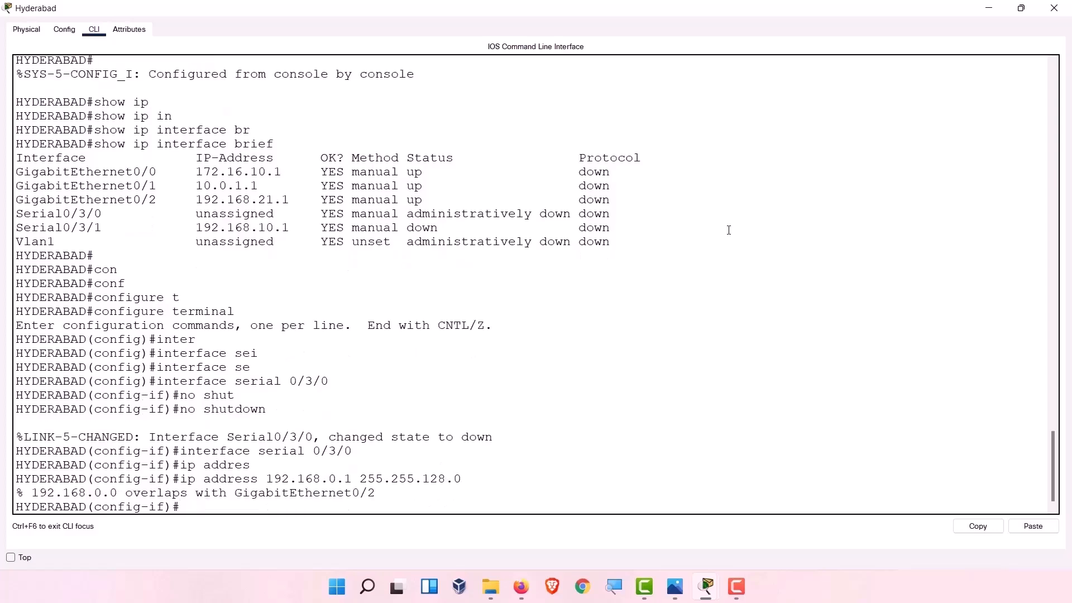
{"action": "key", "text": "Up"}
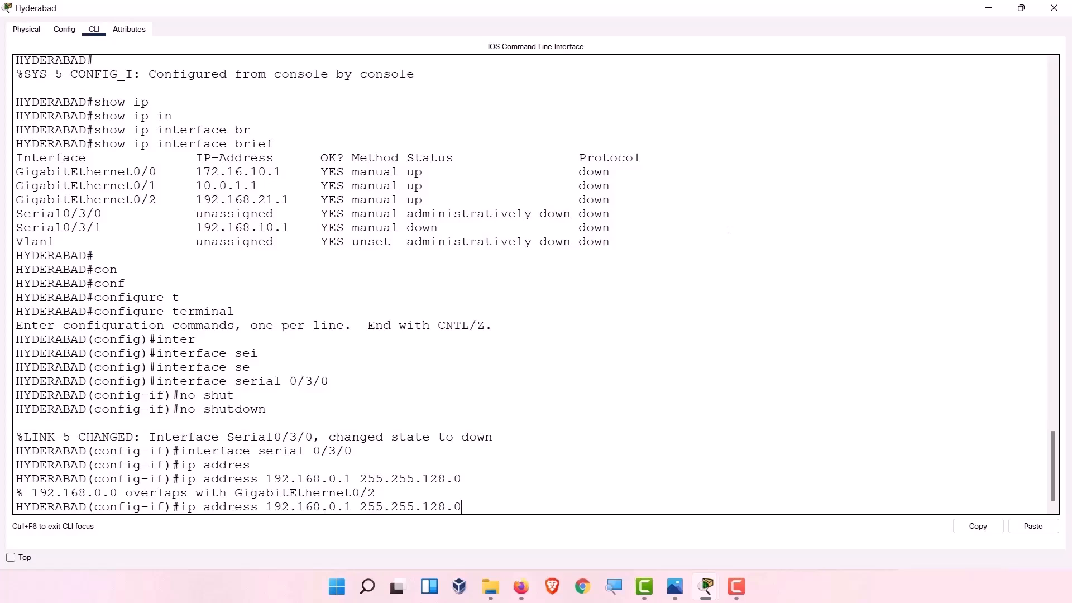
{"action": "key", "text": "BackSpace"}
{"action": "key", "text": "BackSpace"}
{"action": "key", "text": "BackSpace"}
{"action": "key", "text": "BackSpace"}
{"action": "key", "text": "BackSpace"}
{"action": "type", "text": "255.240"}
{"action": "key", "text": "Return"}
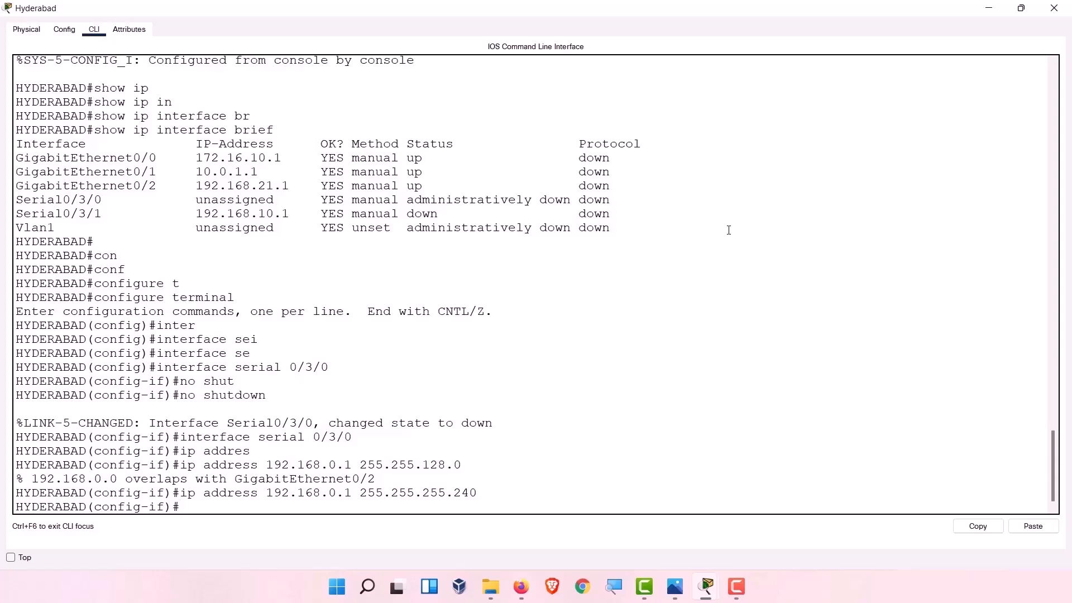
Enable Serial0/3/0 with no shutdown and exit twice to privileged mode.
{"action": "type", "text": "no"}
{"action": "type", "text": "shut"}
{"action": "key", "text": "Tab"}
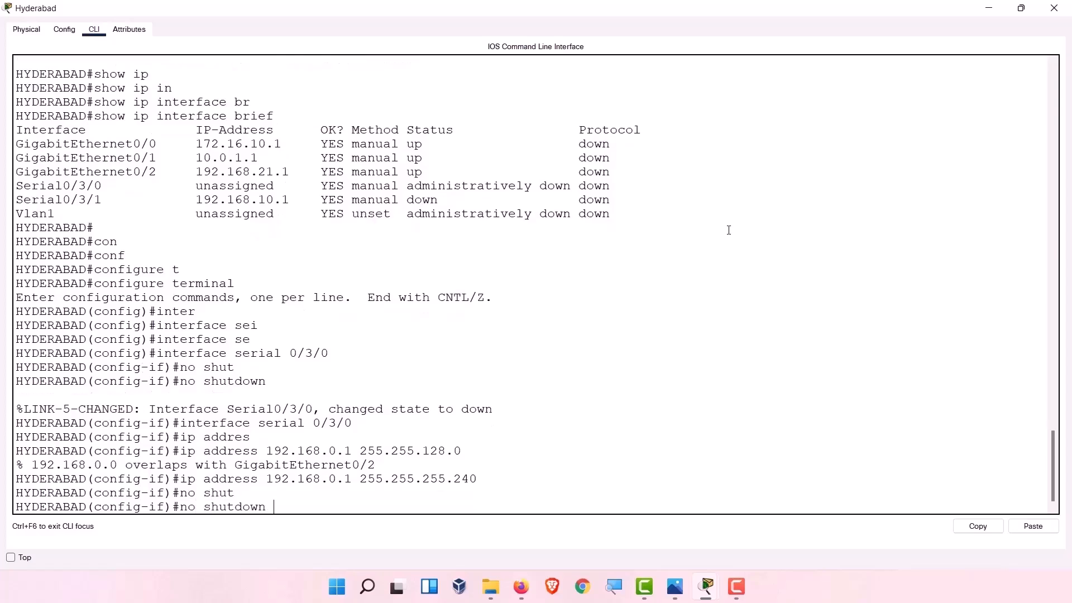
{"action": "key", "text": "Return"}
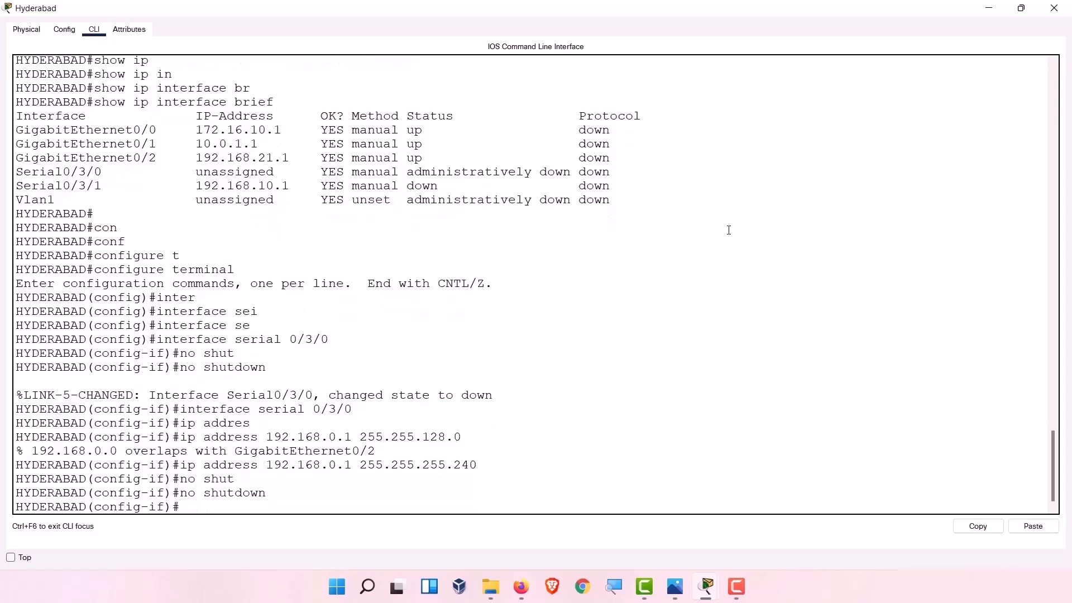
{"action": "type", "text": "exit"}
{"action": "key", "text": "Return"}
{"action": "type", "text": "exit"}
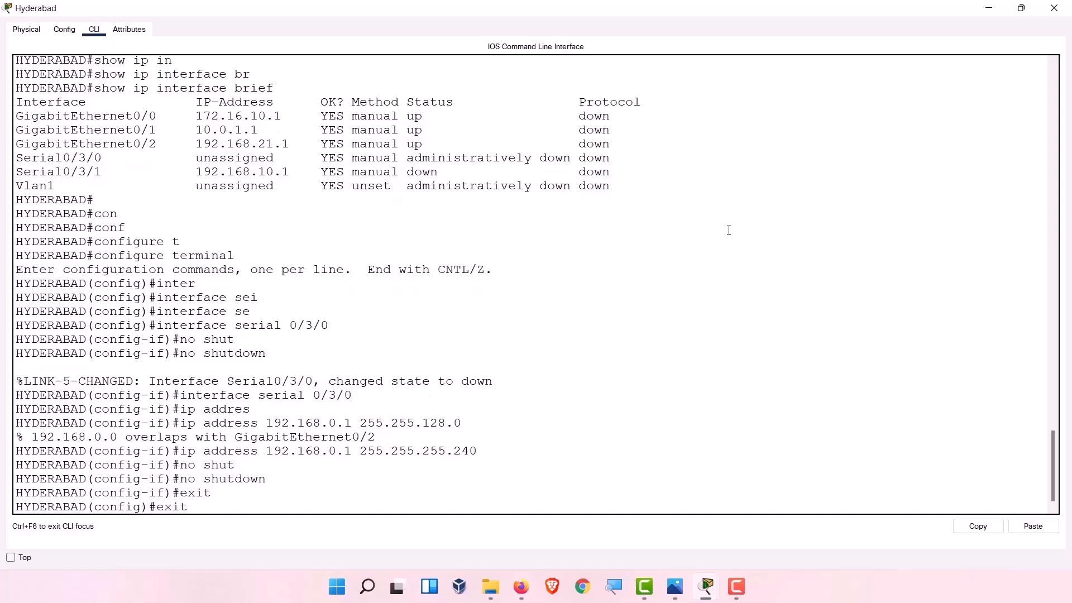
{"action": "key", "text": "Return"}
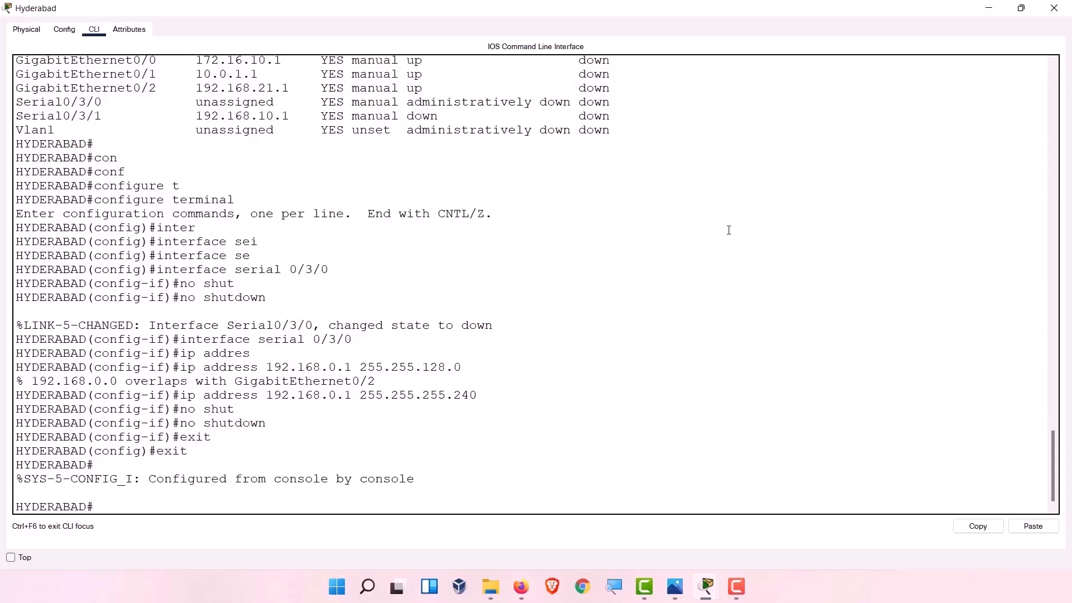
Run show ip interface brief and select the table showing Serial0/3/0 at 192.168.0.1.
{"action": "type", "text": "show"}
{"action": "key", "text": "Tab"}
{"action": "type", "text": "ip"}
{"action": "key", "text": "Tab"}
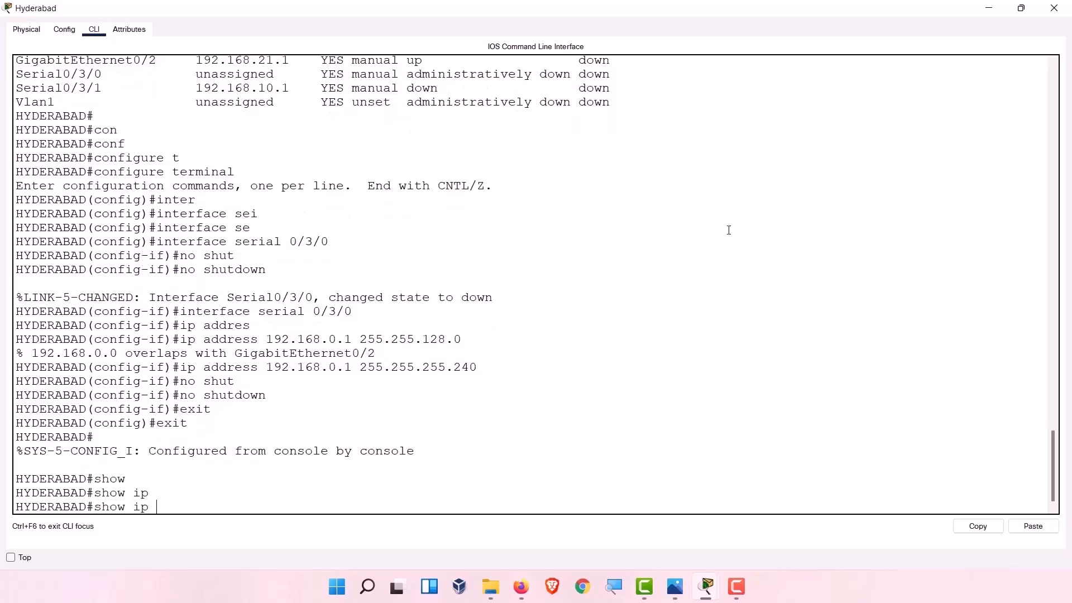
{"action": "type", "text": "ad"}
{"action": "key", "text": "Tab"}
{"action": "type", "text": "dr"}
{"action": "key", "text": "Tab"}
{"action": "key", "text": "BackSpace"}
{"action": "key", "text": "BackSpace"}
{"action": "key", "text": "BackSpace"}
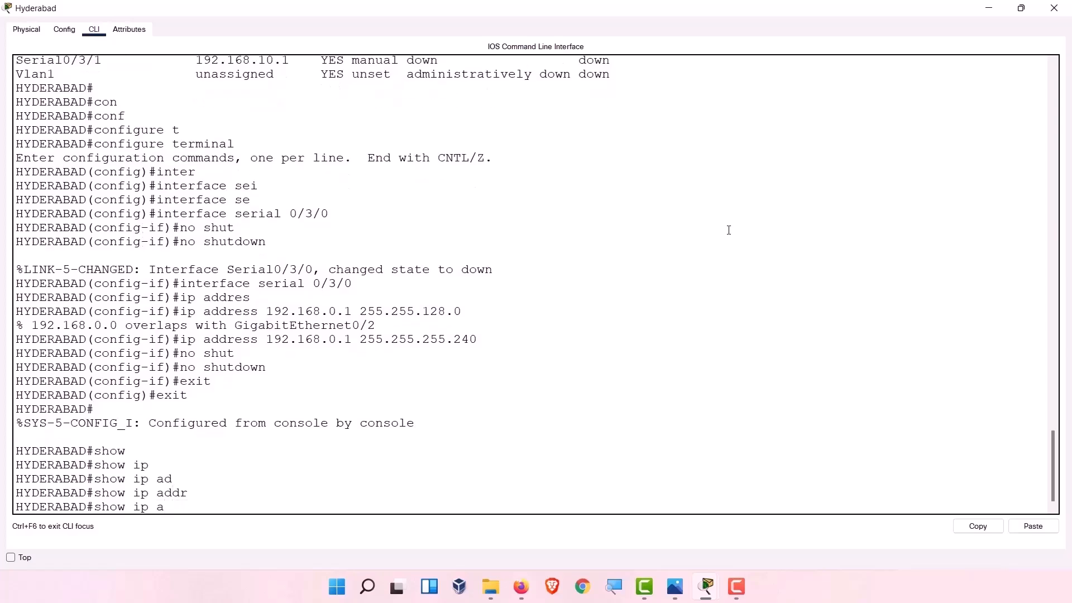
{"action": "type", "text": "inetr"}
{"action": "key", "text": "Tab"}
{"action": "key", "text": "BackSpace"}
{"action": "key", "text": "BackSpace"}
{"action": "key", "text": "BackSpace"}
{"action": "type", "text": "terface b"}
{"action": "key", "text": "Tab"}
{"action": "type", "text": "bre"}
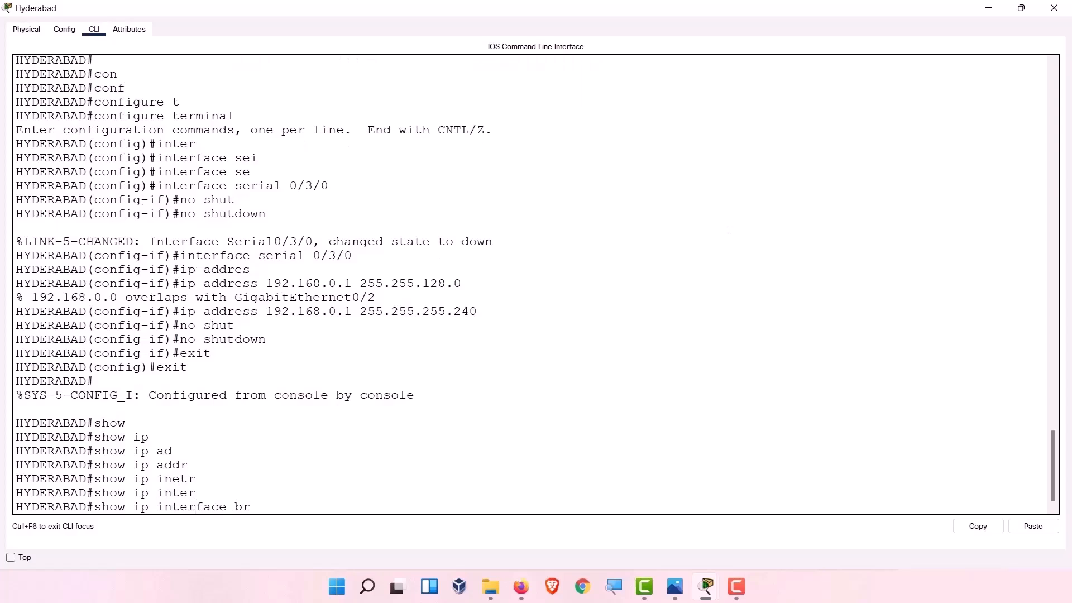
{"action": "key", "text": "Tab"}
{"action": "key", "text": "BackSpace"}
{"action": "type", "text": "i"}
{"action": "key", "text": "Tab"}
{"action": "key", "text": "Return"}
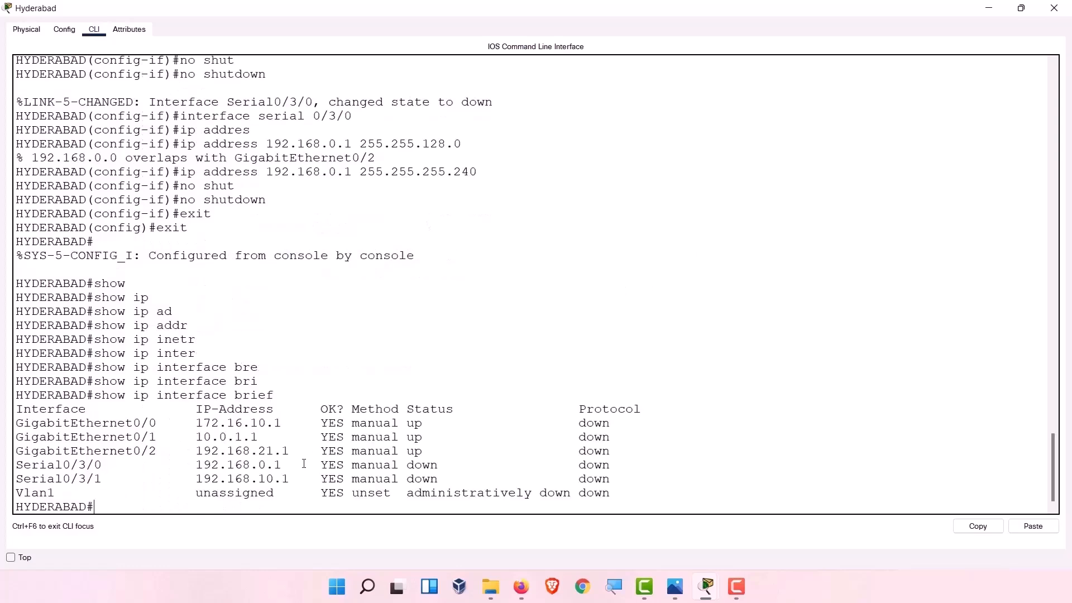
{"action": "left_click_drag", "start_coordinate": [297, 479], "coordinate": [17, 424]}
{"action": "left_click", "coordinate": [249, 454]}
Close the Hyderabad CLI window and delete PC0 from the workspace.
{"action": "left_click", "coordinate": [989, 8]}
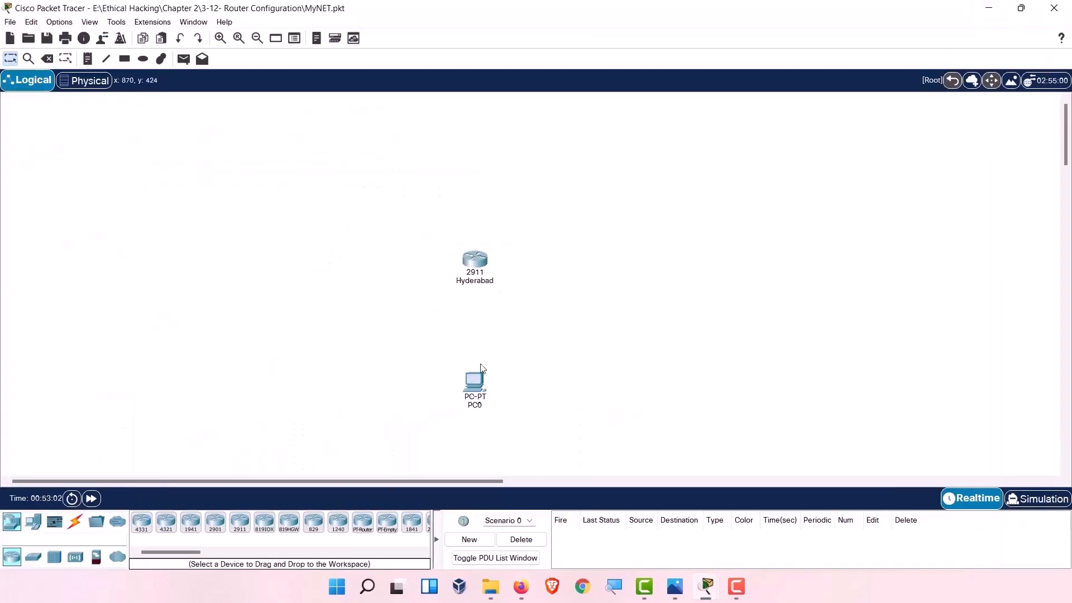
{"action": "left_click_drag", "start_coordinate": [520, 376], "coordinate": [420, 430]}
{"action": "key", "text": "Delete"}
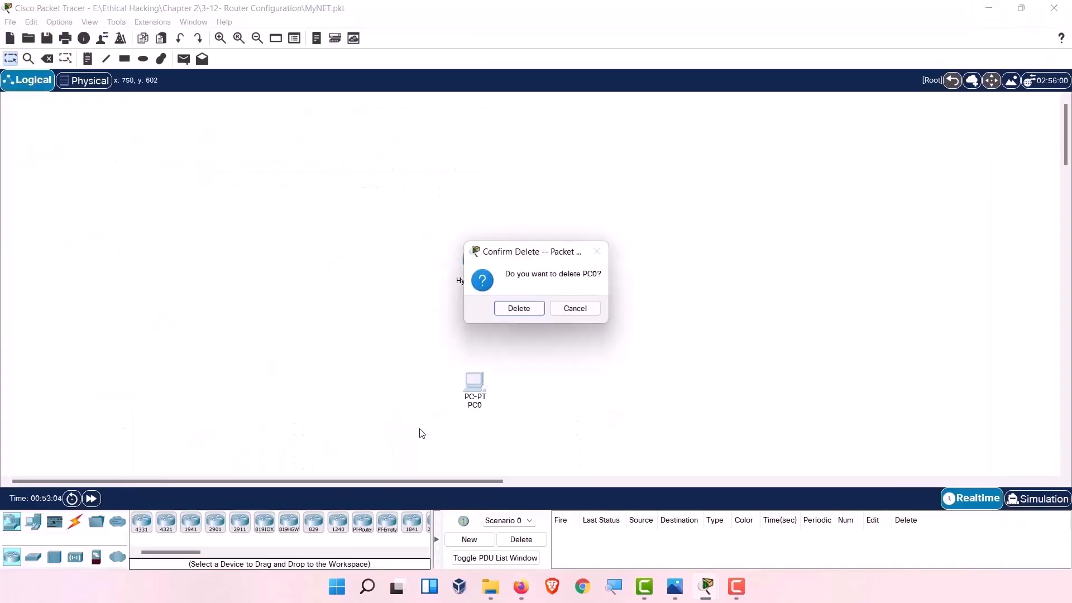
{"action": "left_click", "coordinate": [525, 309]}
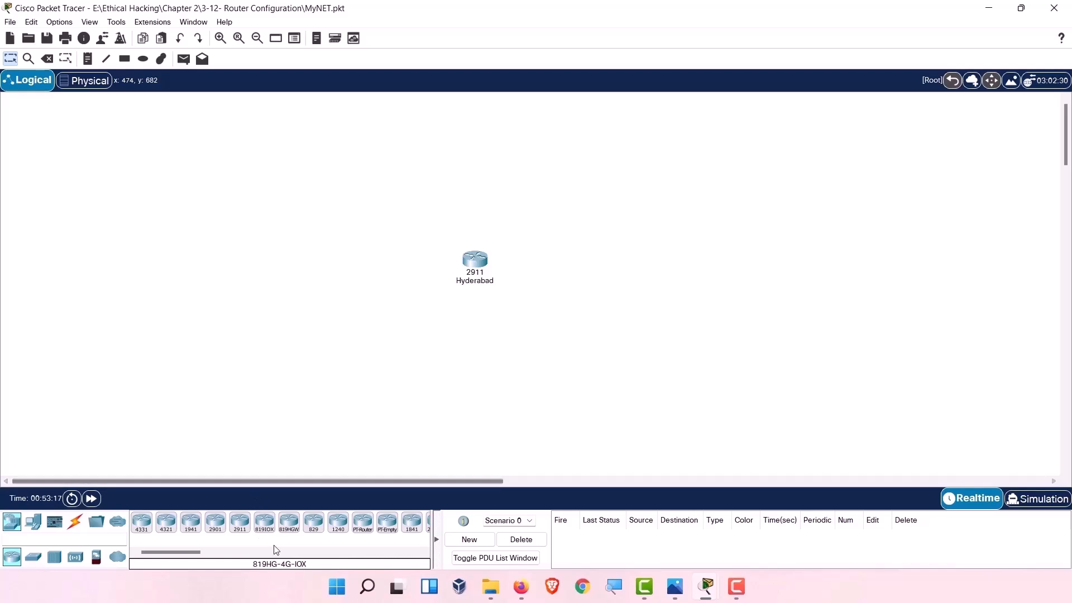
Add a 2901 and a 2811 router left of Hyderabad, arranged upper and lower.
{"action": "left_click_drag", "start_coordinate": [213, 528], "coordinate": [272, 272]}
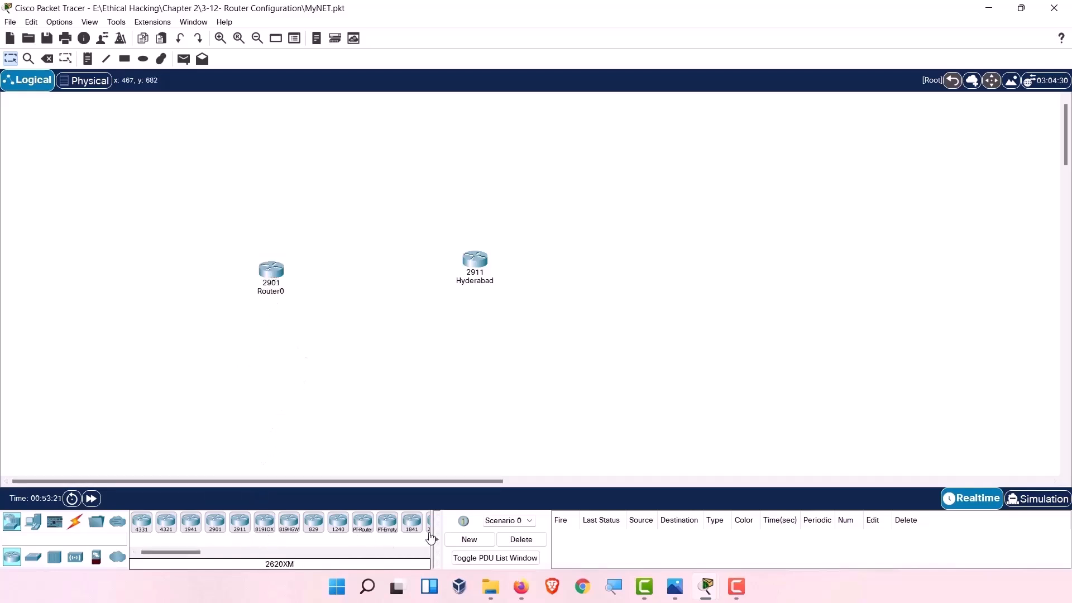
{"action": "left_click_drag", "start_coordinate": [178, 550], "coordinate": [211, 552]}
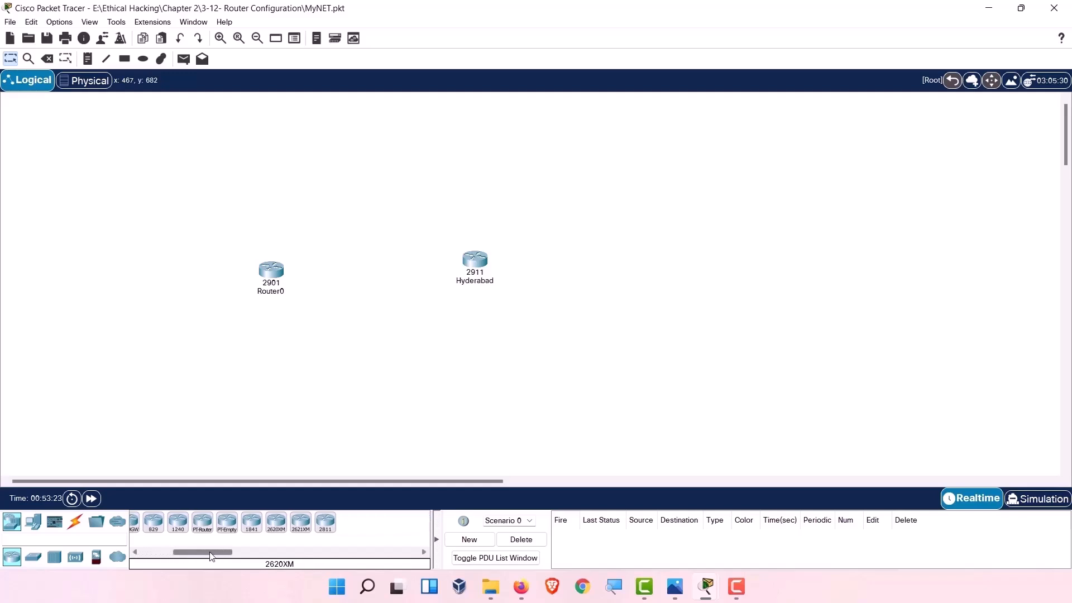
{"action": "left_click_drag", "start_coordinate": [331, 522], "coordinate": [702, 257]}
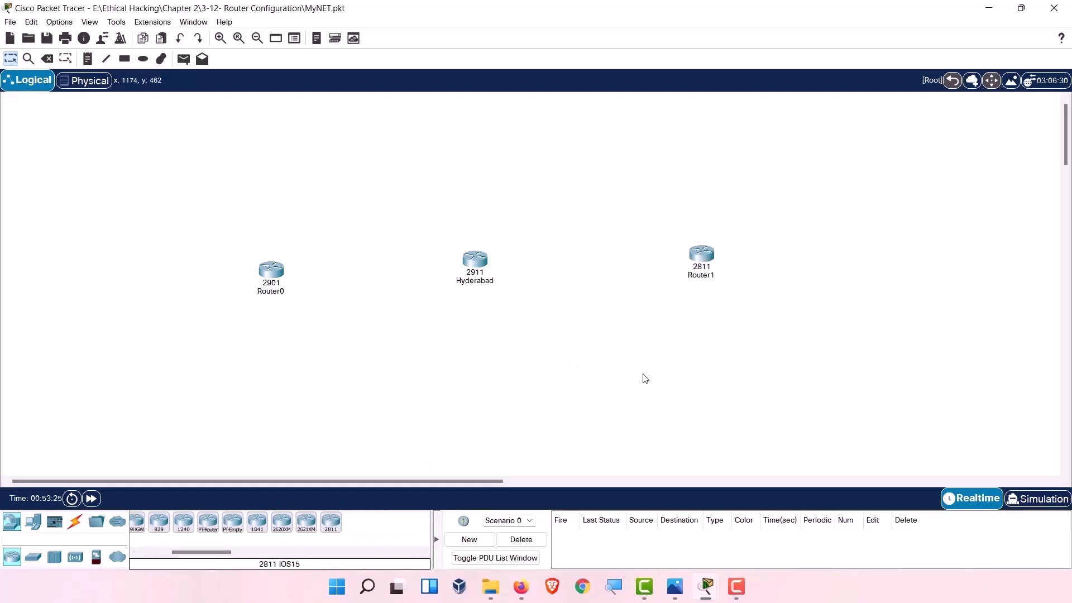
{"action": "left_click_drag", "start_coordinate": [305, 206], "coordinate": [240, 160]}
{"action": "left_click_drag", "start_coordinate": [273, 275], "coordinate": [241, 382]}
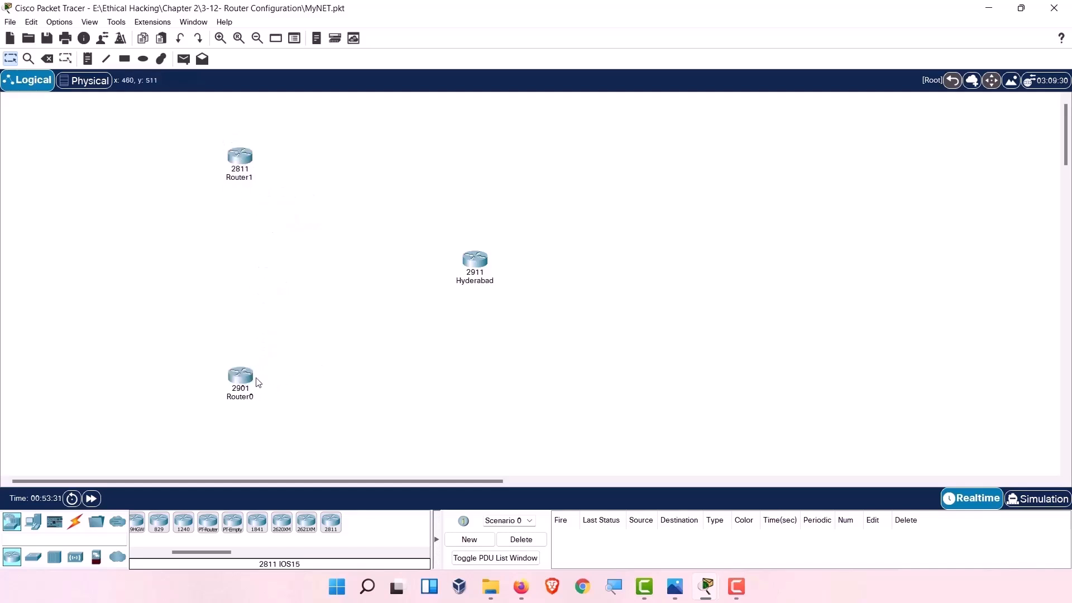
Fit Router0's 2901 with an HWIC-2T serial card and power it back on.
{"action": "double_click", "coordinate": [248, 383]}
{"action": "double_click", "coordinate": [246, 387]}
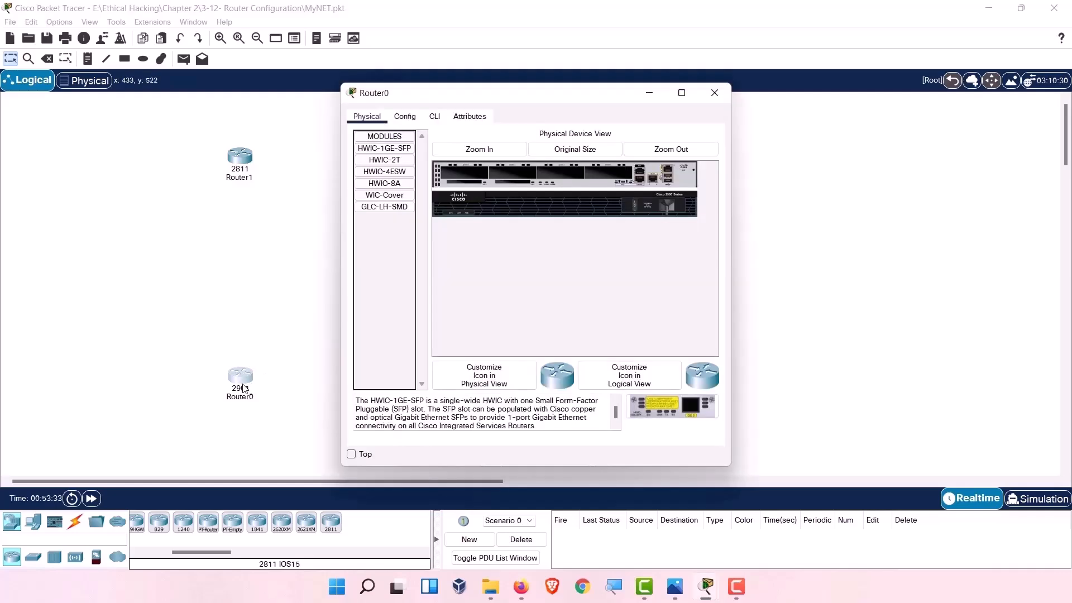
{"action": "left_click", "coordinate": [682, 93]}
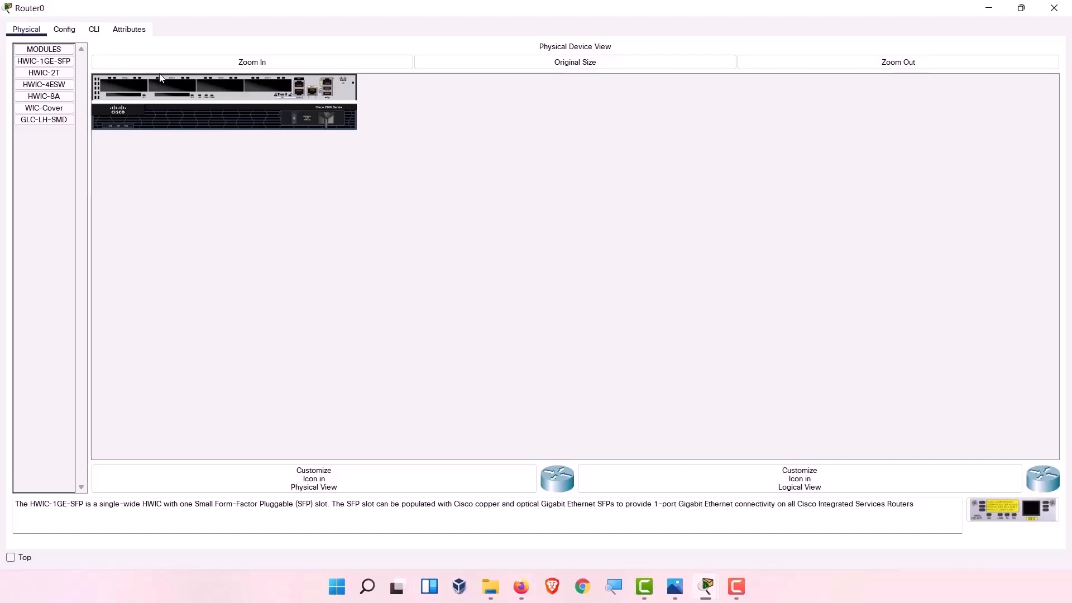
{"action": "left_click", "coordinate": [174, 62]}
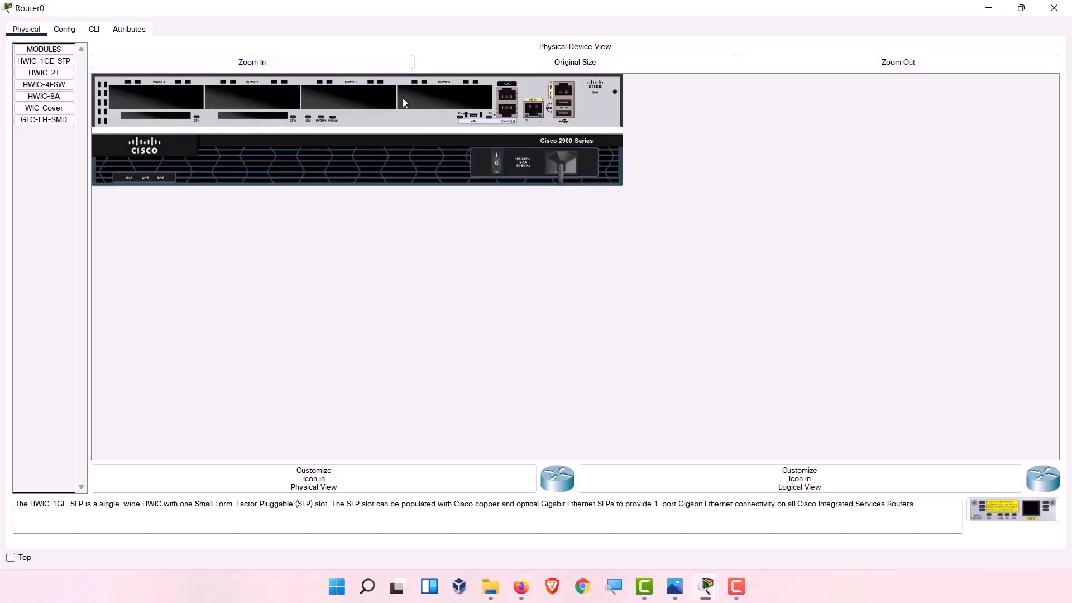
{"action": "left_click", "coordinate": [43, 73]}
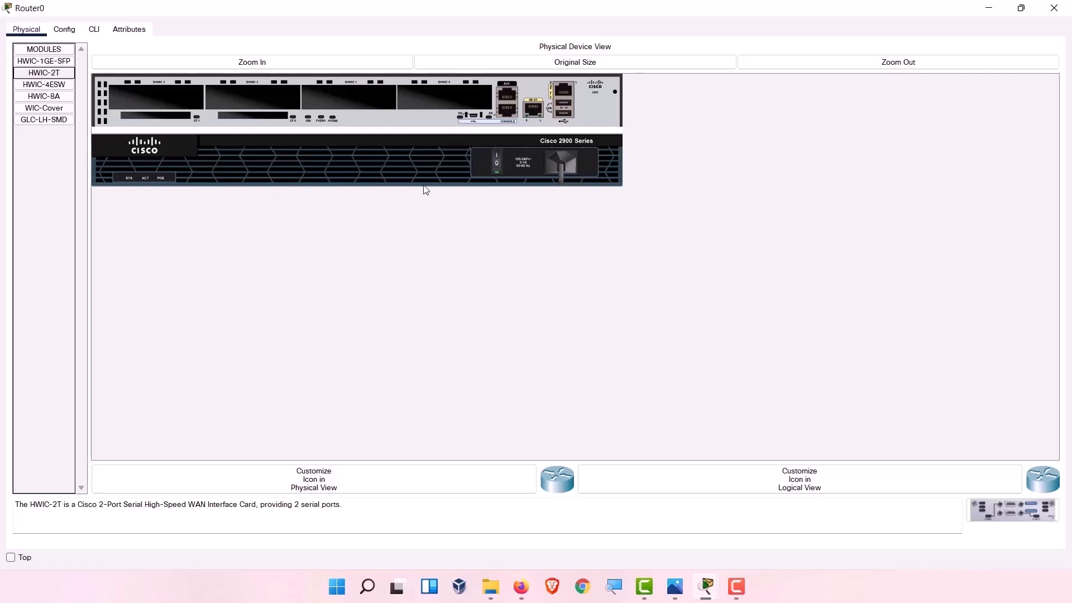
{"action": "left_click", "coordinate": [497, 170]}
{"action": "left_click_drag", "start_coordinate": [44, 73], "coordinate": [434, 98]}
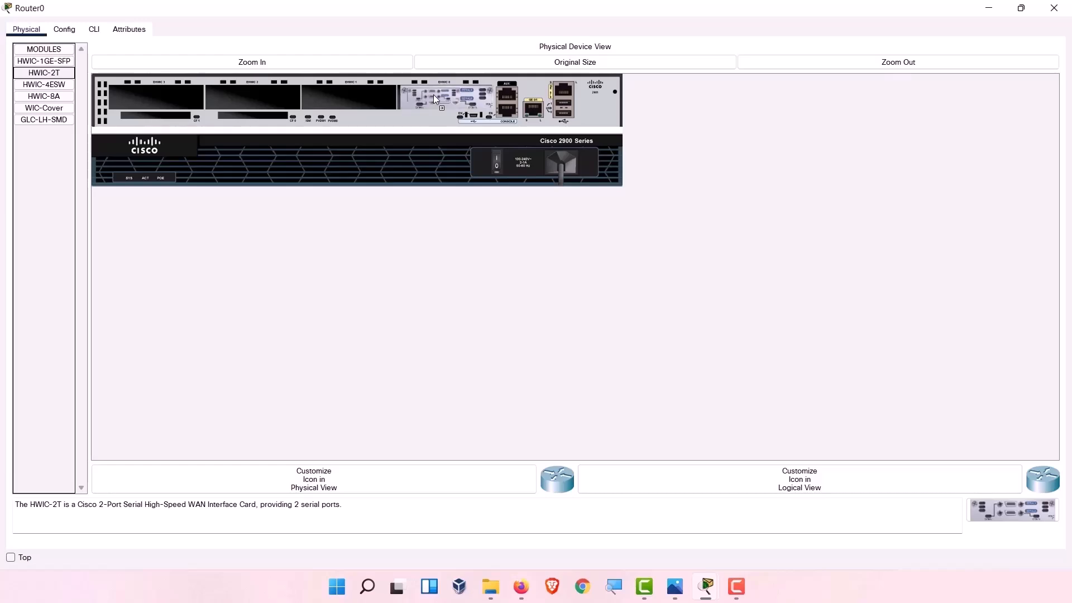
{"action": "left_click", "coordinate": [497, 170]}
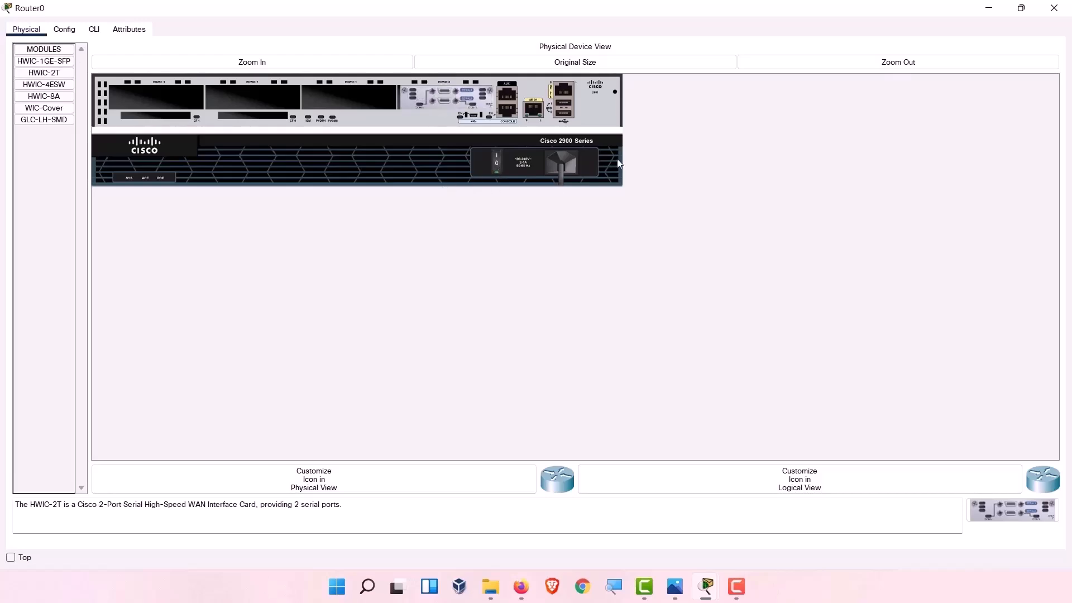
{"action": "left_click", "coordinate": [1052, 6]}
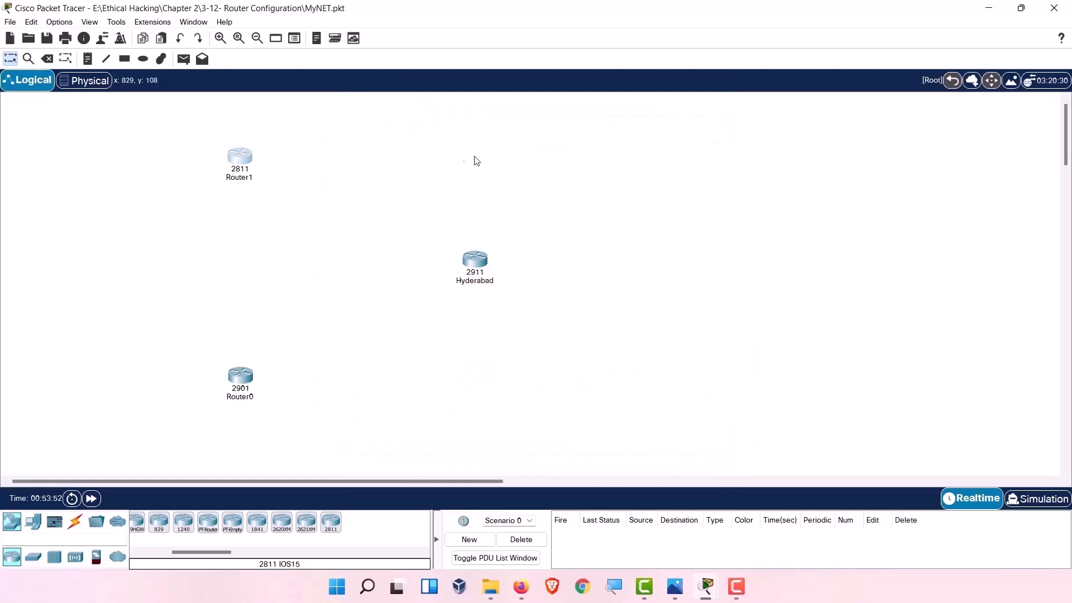
Install WIC-1T and HWIC-2T serial cards in Router1's 2811 and power it back on.
{"action": "double_click", "coordinate": [240, 157]}
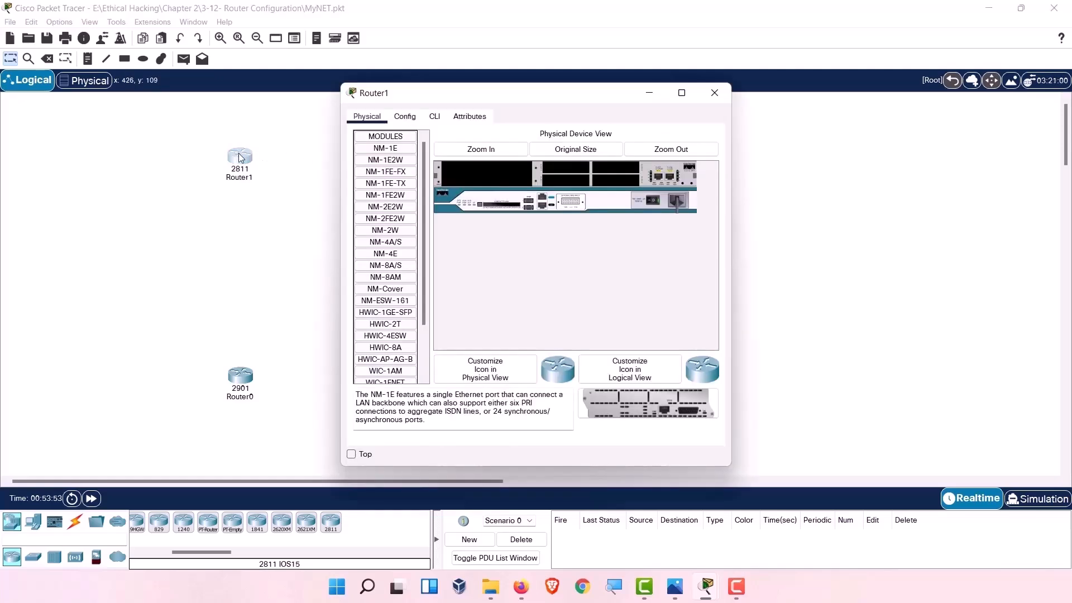
{"action": "left_click", "coordinate": [681, 93]}
{"action": "left_click", "coordinate": [216, 64]}
{"action": "left_click", "coordinate": [538, 158]}
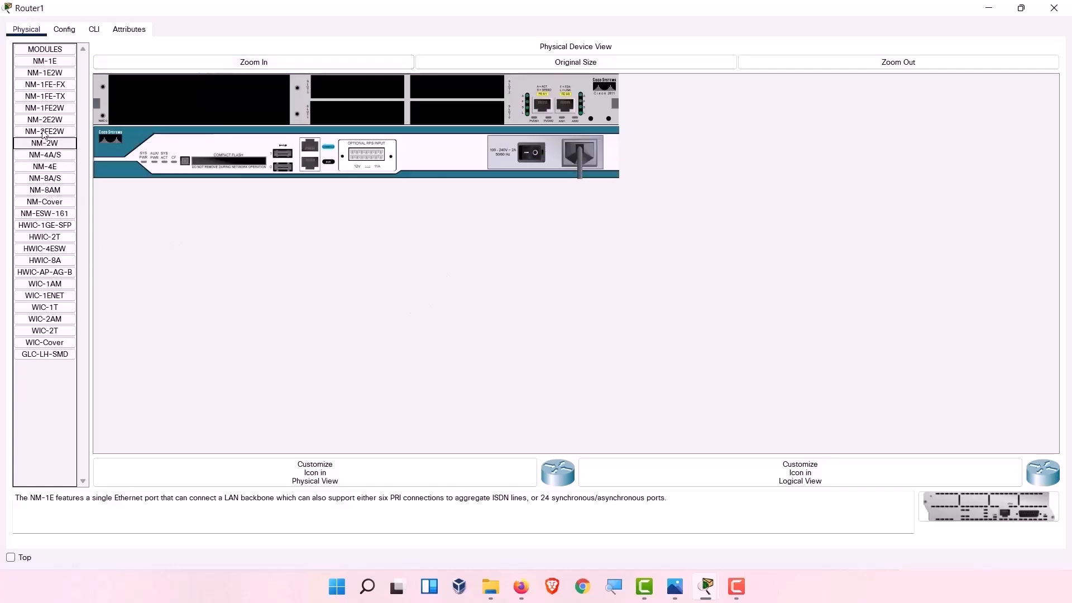
{"action": "left_click_drag", "start_coordinate": [45, 307], "coordinate": [66, 192]}
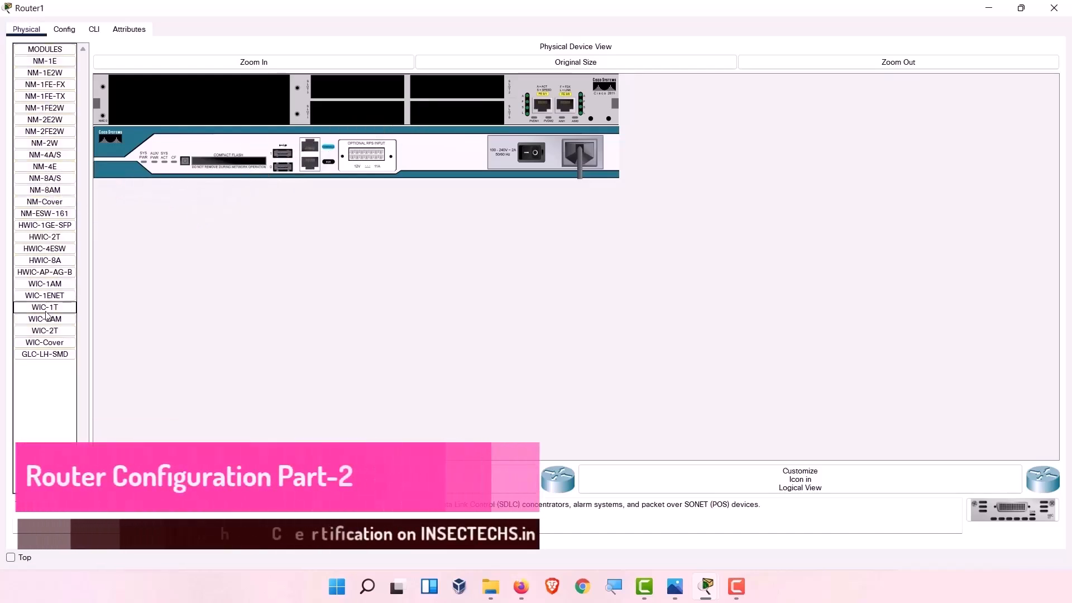
{"action": "left_click_drag", "start_coordinate": [45, 236], "coordinate": [447, 86]}
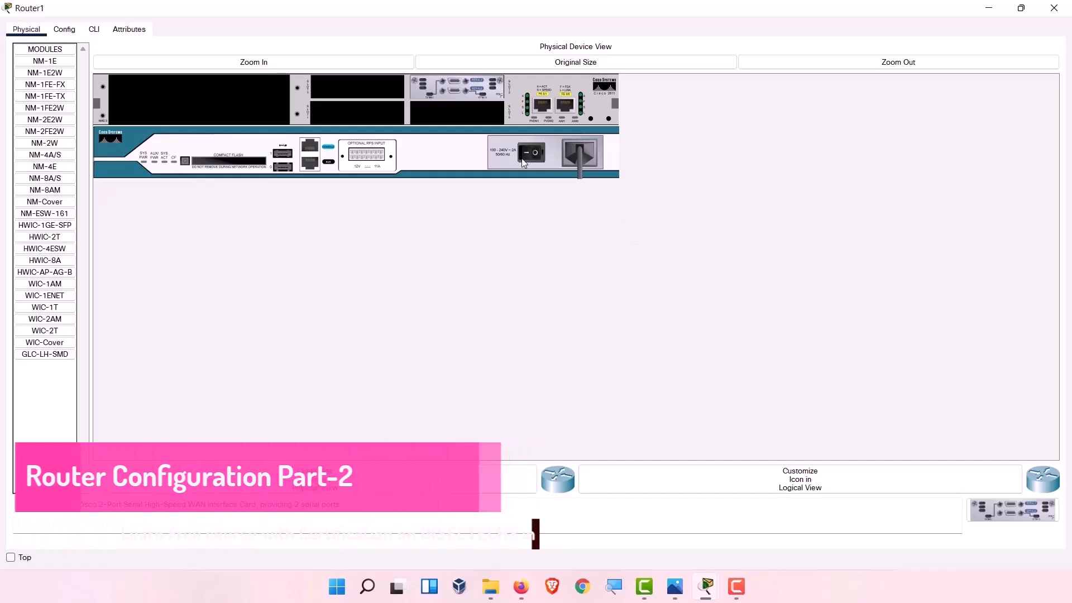
{"action": "left_click", "coordinate": [577, 147]}
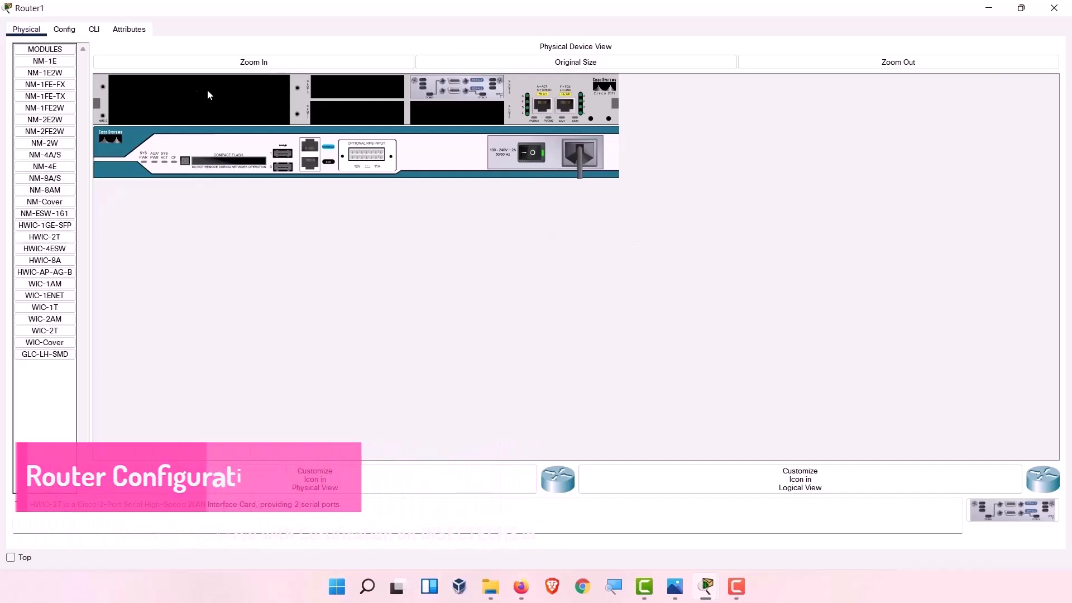
{"action": "left_click", "coordinate": [1053, 9]}
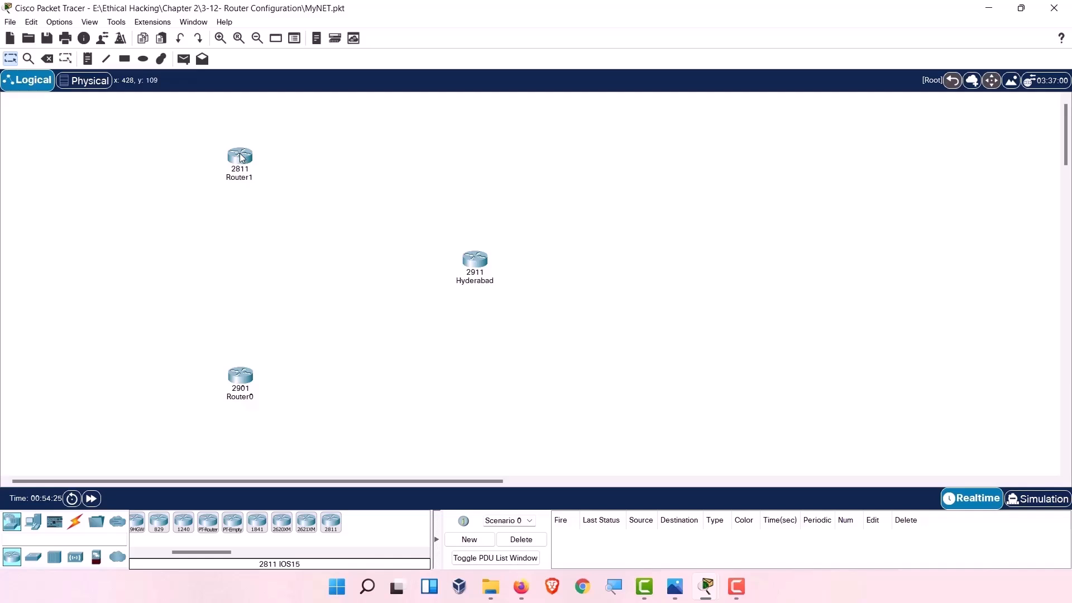
Confirm Router1 shows Serial0/2/0–0/2/1 and Router0 shows Serial0/0/0–0/0/1, then list switch models.
{"action": "mouse_move", "coordinate": [241, 158]}
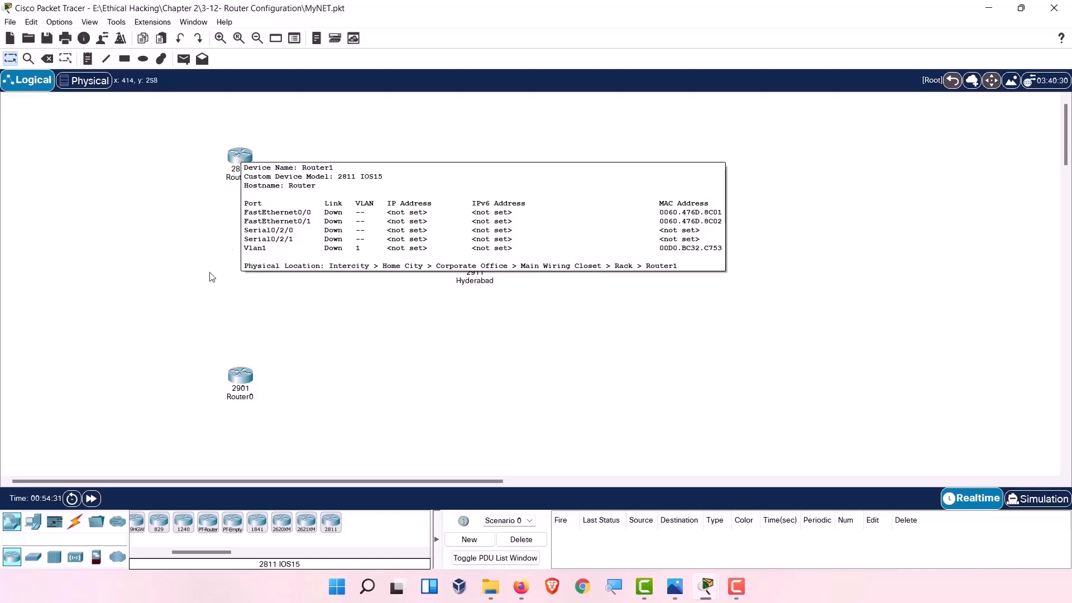
{"action": "mouse_move", "coordinate": [251, 384]}
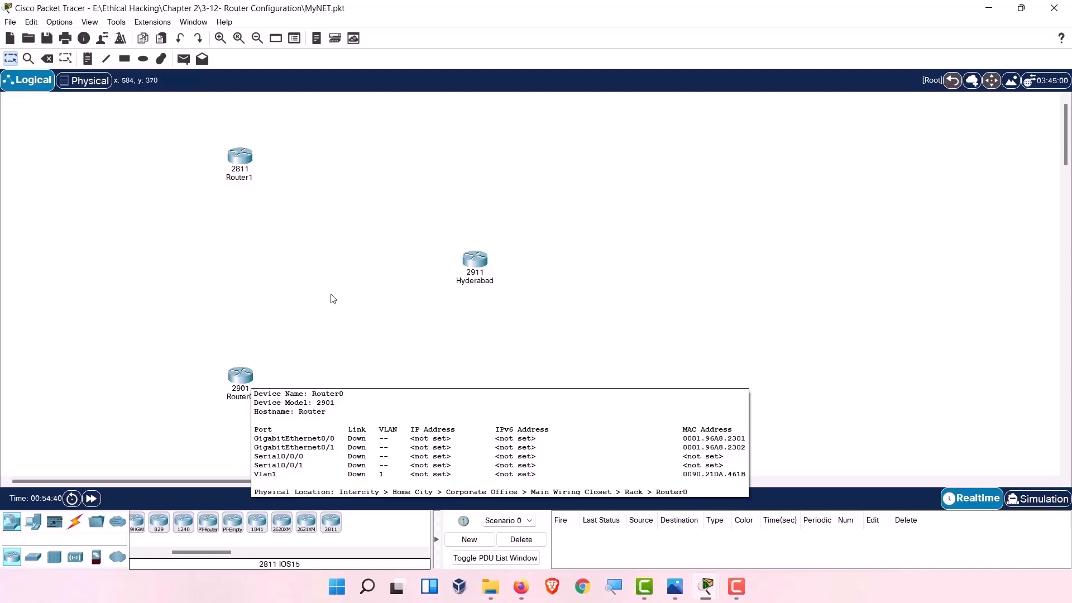
{"action": "left_click", "coordinate": [31, 557]}
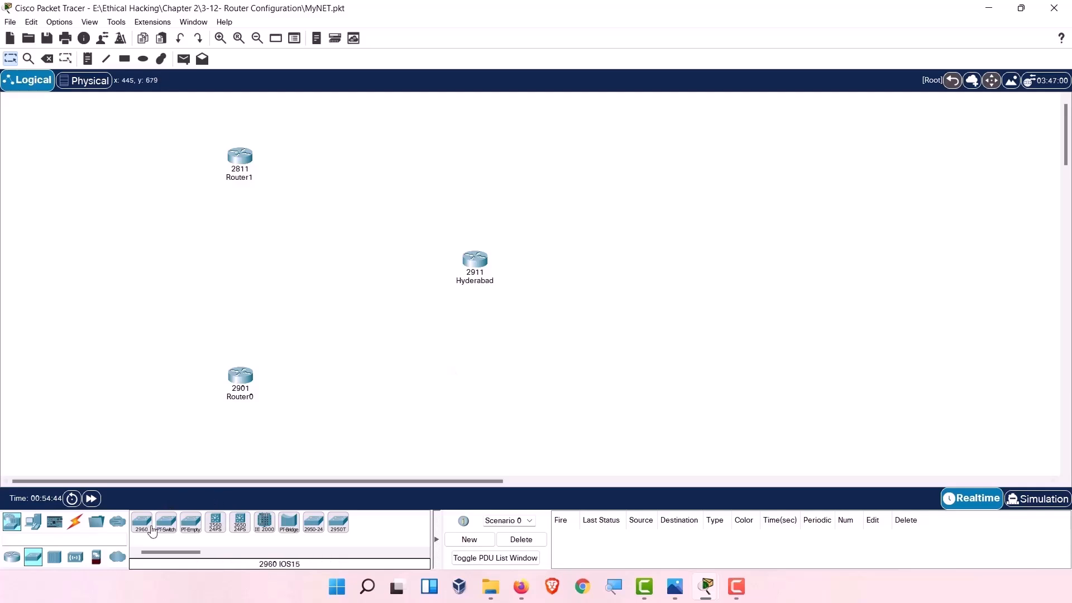
Place three 2960-24TT switches right of Hyderabad and align them in a vertical column.
{"action": "left_click_drag", "start_coordinate": [145, 526], "coordinate": [715, 234]}
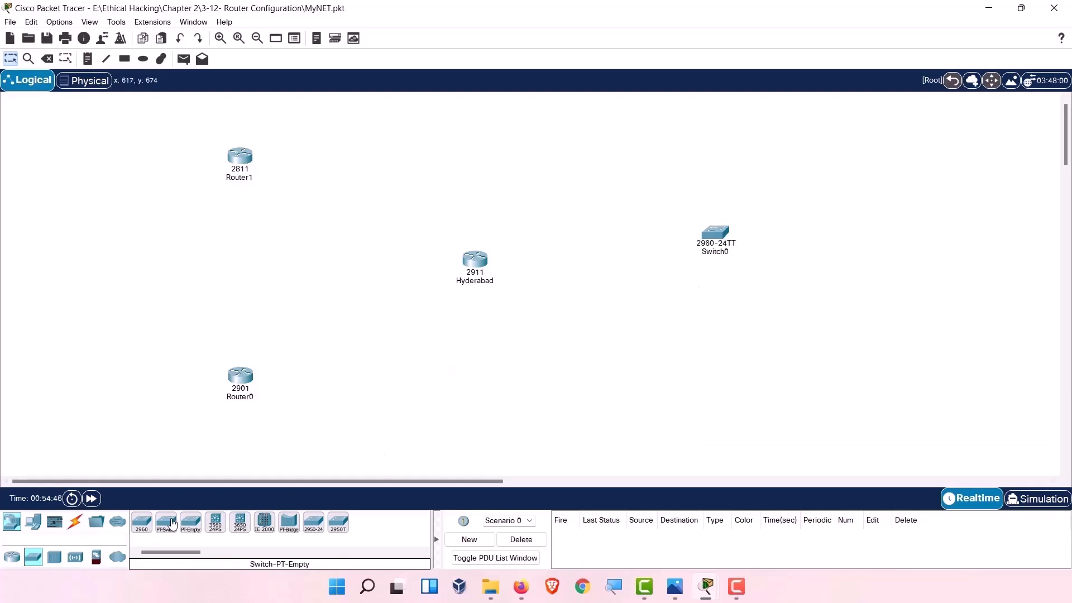
{"action": "left_click_drag", "start_coordinate": [145, 526], "coordinate": [694, 330]}
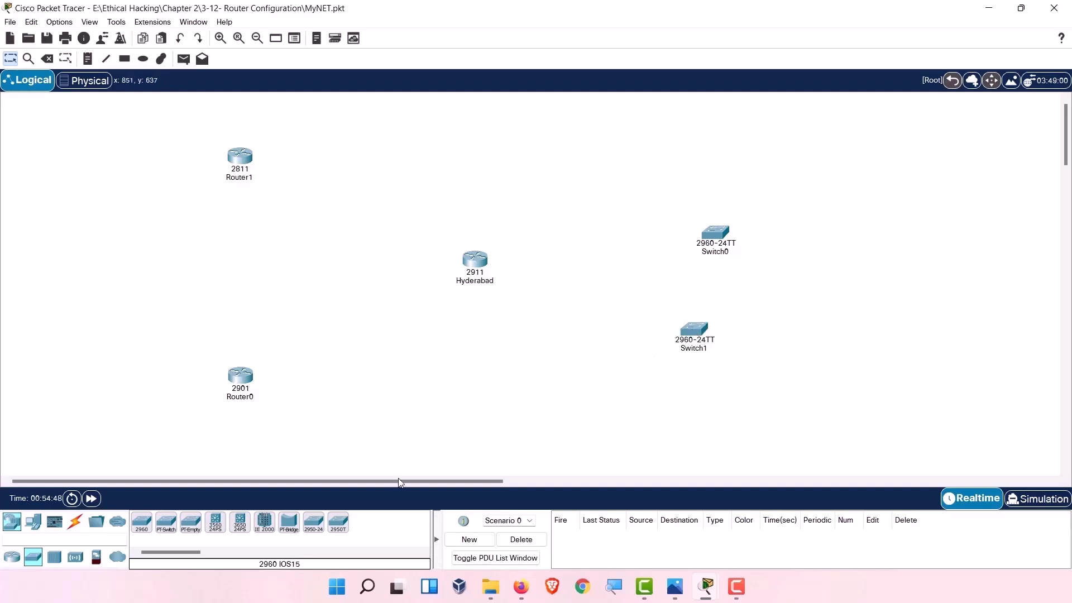
{"action": "left_click_drag", "start_coordinate": [142, 524], "coordinate": [699, 417]}
{"action": "left_click_drag", "start_coordinate": [704, 328], "coordinate": [721, 306]}
{"action": "left_click_drag", "start_coordinate": [719, 234], "coordinate": [719, 176]}
{"action": "left_click_drag", "start_coordinate": [725, 307], "coordinate": [711, 278]}
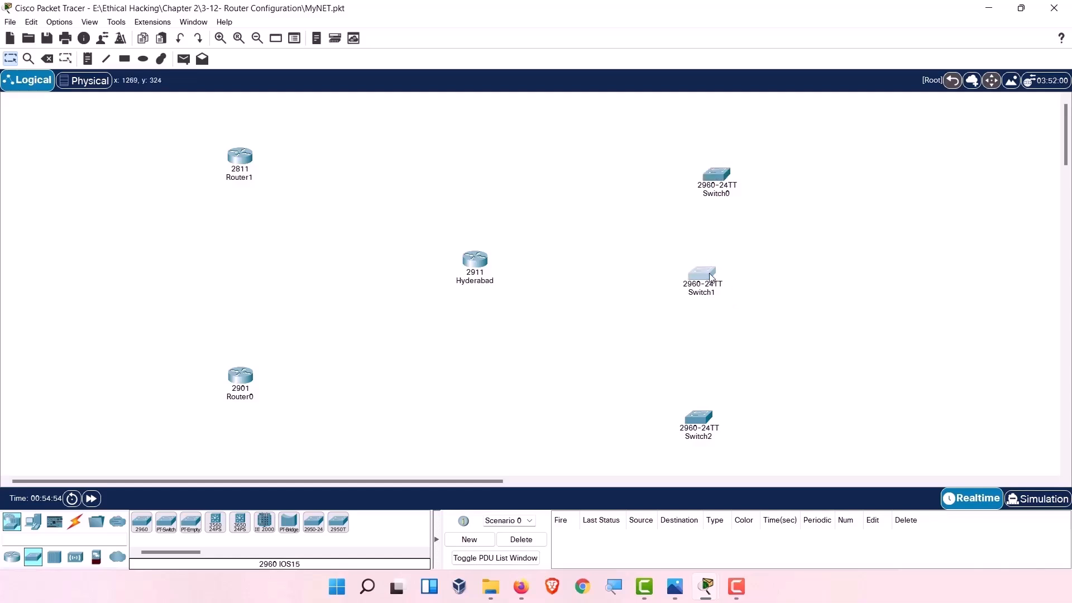
{"action": "left_click_drag", "start_coordinate": [693, 442], "coordinate": [710, 412]}
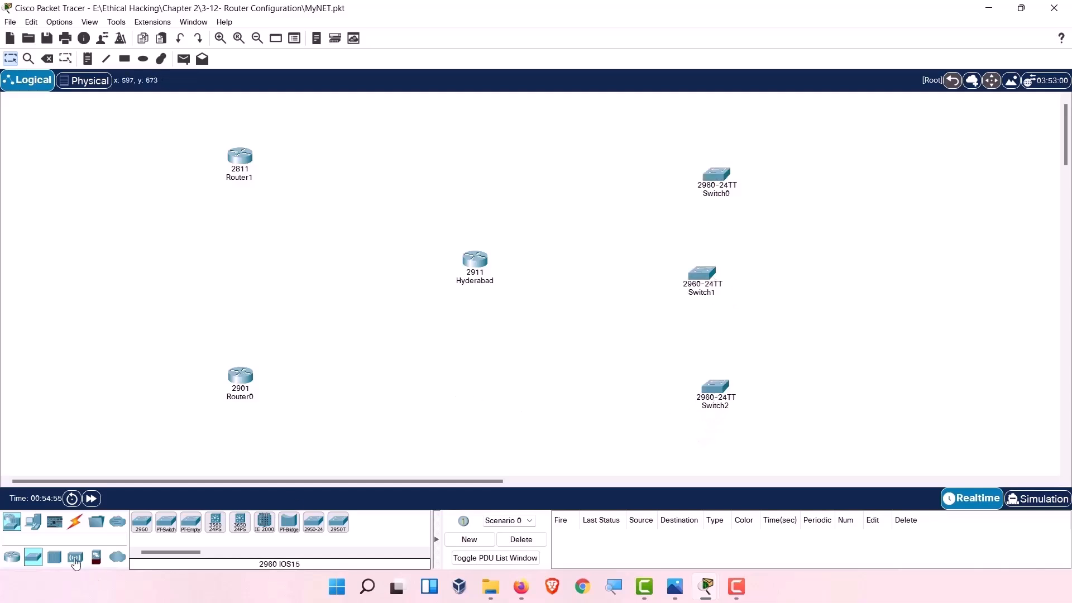
Cable Switch2 to Hyderabad's GigabitEthernet0/2 with an automatic cable.
{"action": "left_click", "coordinate": [76, 528]}
{"action": "left_click", "coordinate": [141, 522]}
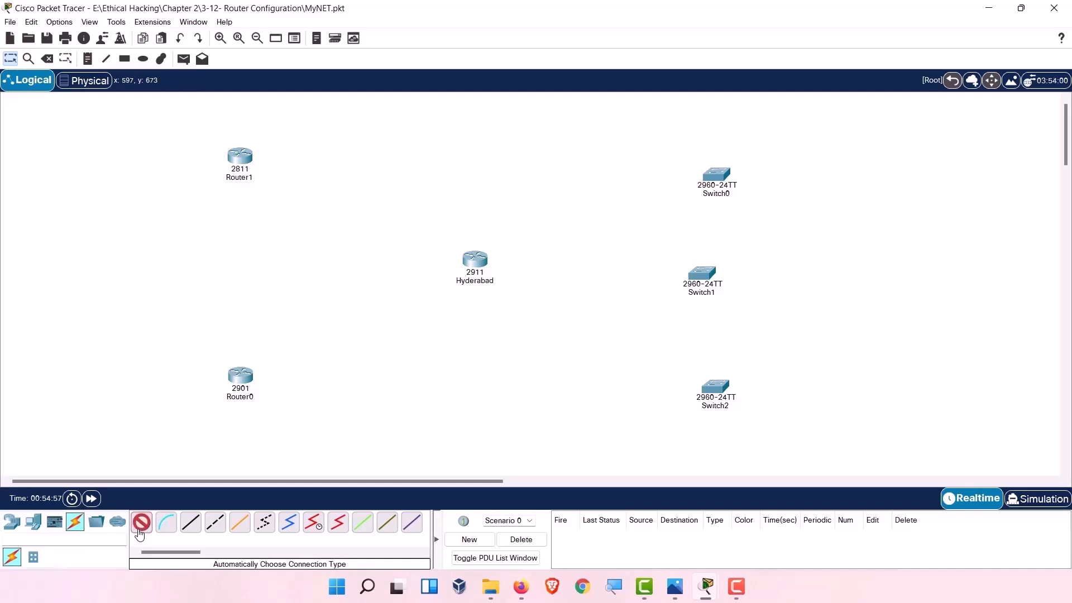
{"action": "left_click", "coordinate": [714, 388]}
{"action": "left_click", "coordinate": [475, 260]}
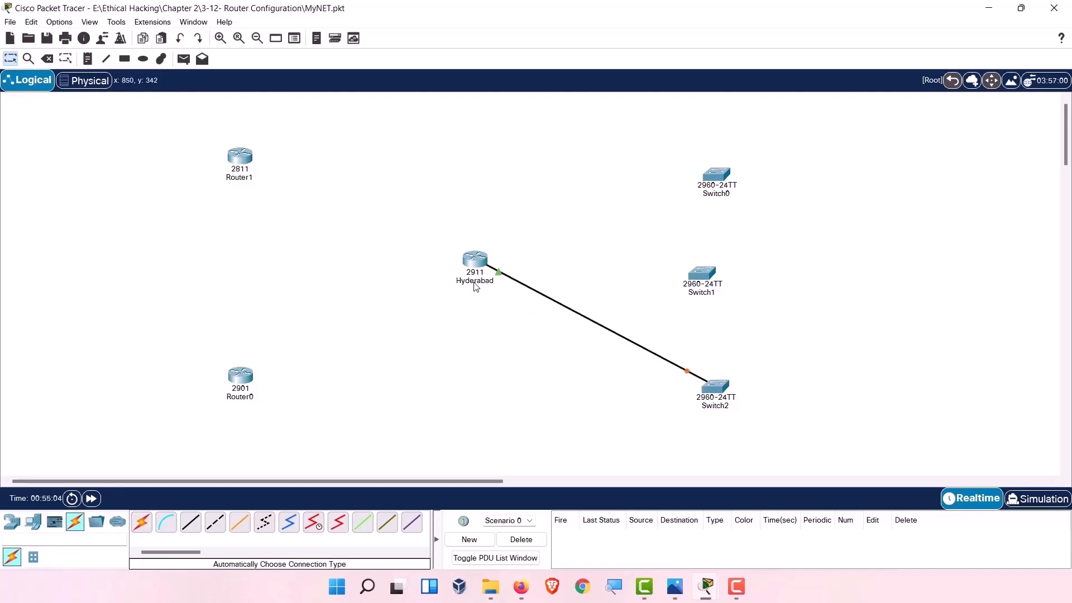
{"action": "mouse_move", "coordinate": [499, 275]}
{"action": "left_click", "coordinate": [500, 273]}
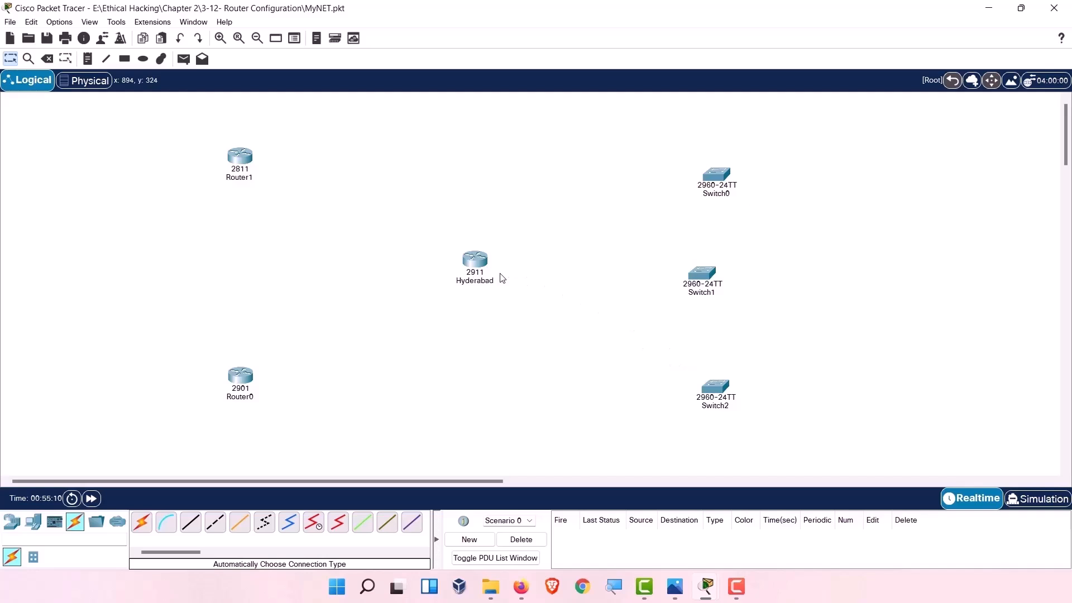
{"action": "left_click", "coordinate": [480, 262]}
{"action": "left_click", "coordinate": [481, 262]}
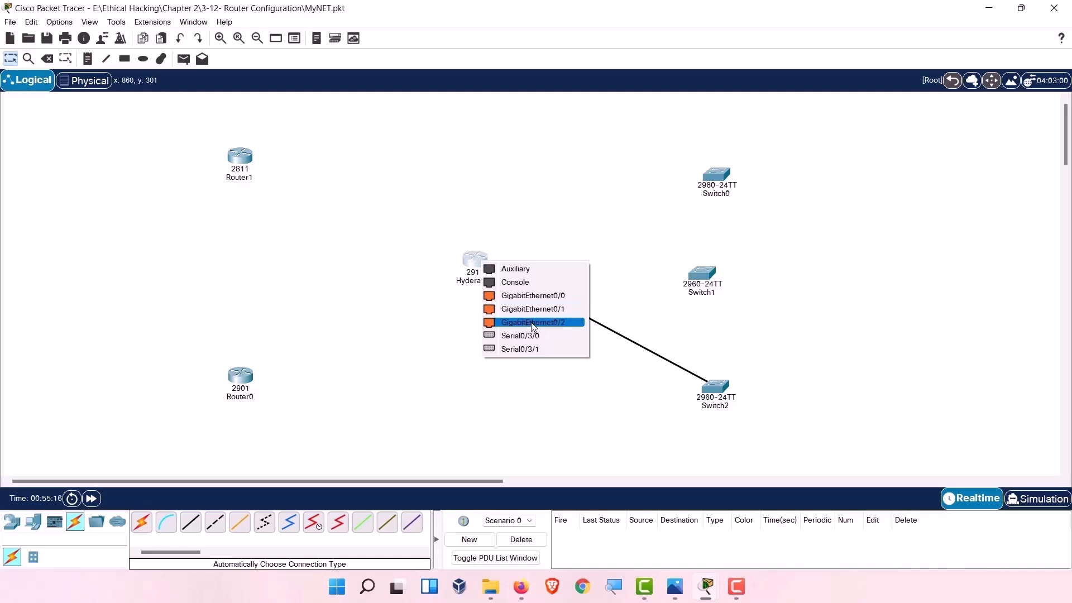
{"action": "left_click", "coordinate": [549, 329]}
Cable Switch1 to Hyderabad's GigabitEthernet0/1 and Switch0 to GigabitEthernet0/0.
{"action": "left_click", "coordinate": [142, 524]}
{"action": "left_click", "coordinate": [695, 274]}
{"action": "left_click", "coordinate": [473, 261]}
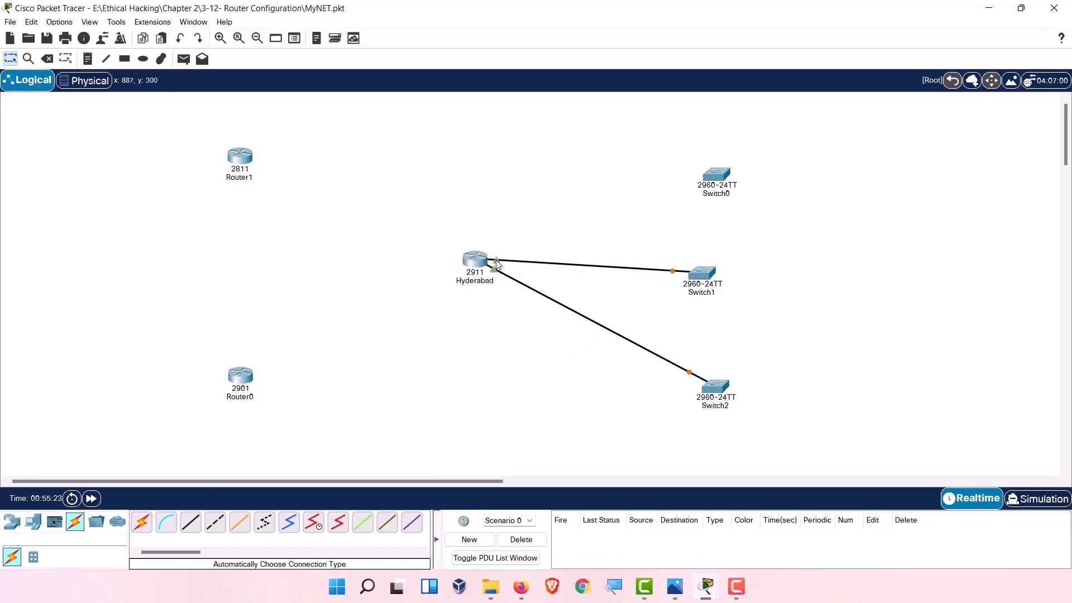
{"action": "left_click", "coordinate": [475, 259]}
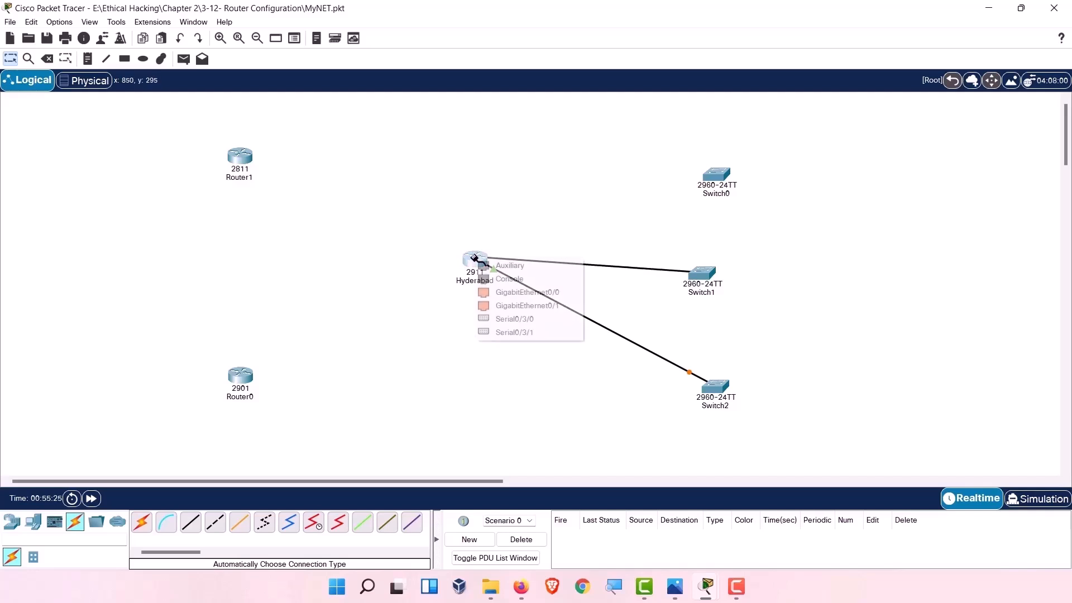
{"action": "left_click", "coordinate": [545, 310]}
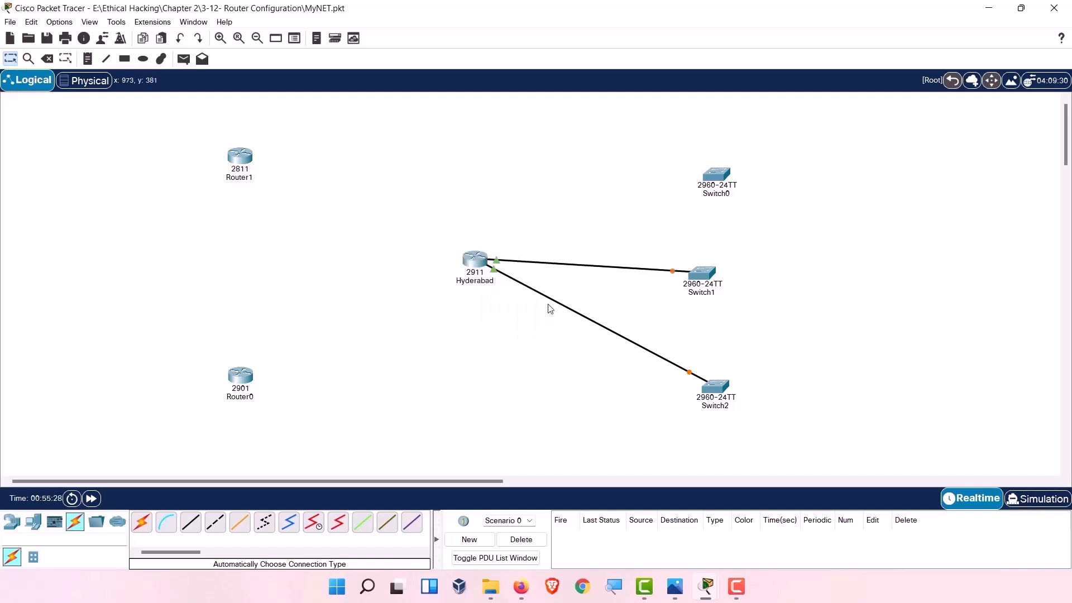
{"action": "left_click", "coordinate": [142, 522]}
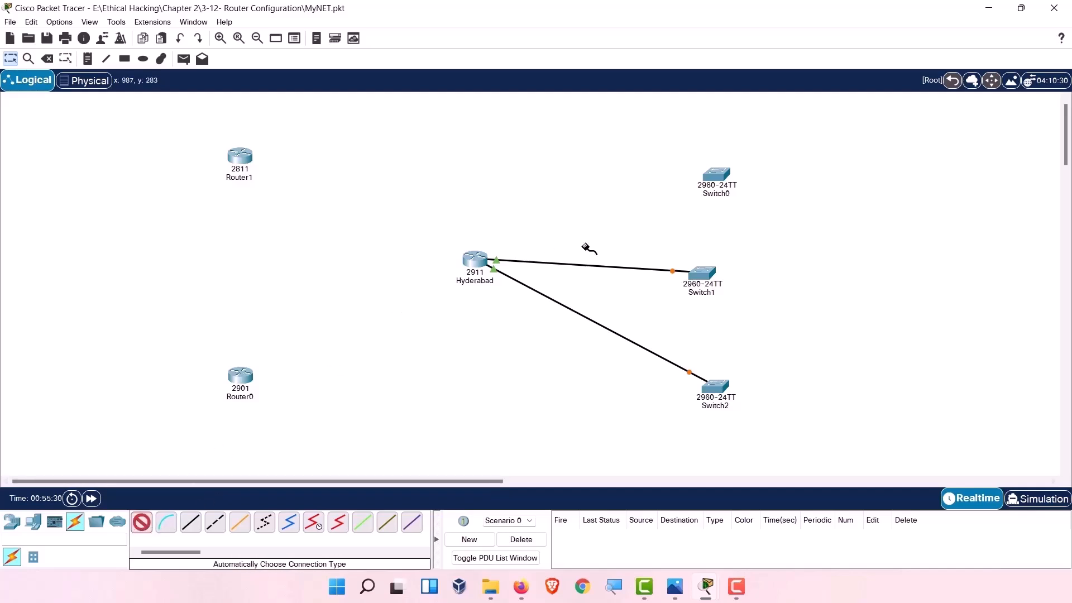
{"action": "left_click", "coordinate": [712, 176]}
{"action": "left_click", "coordinate": [474, 259]}
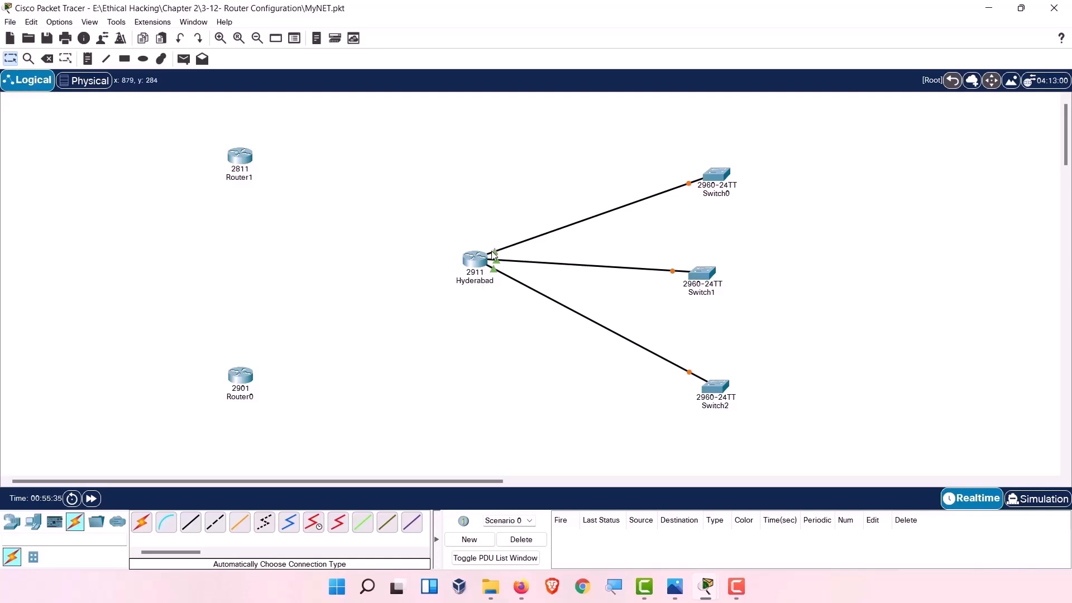
{"action": "left_click", "coordinate": [494, 252]}
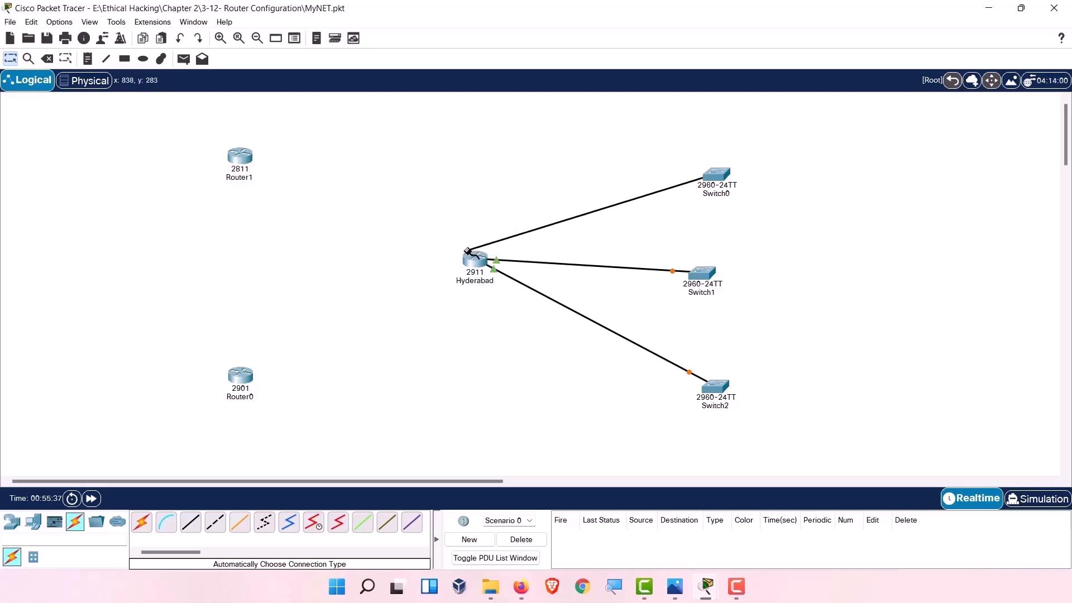
{"action": "left_click", "coordinate": [474, 256]}
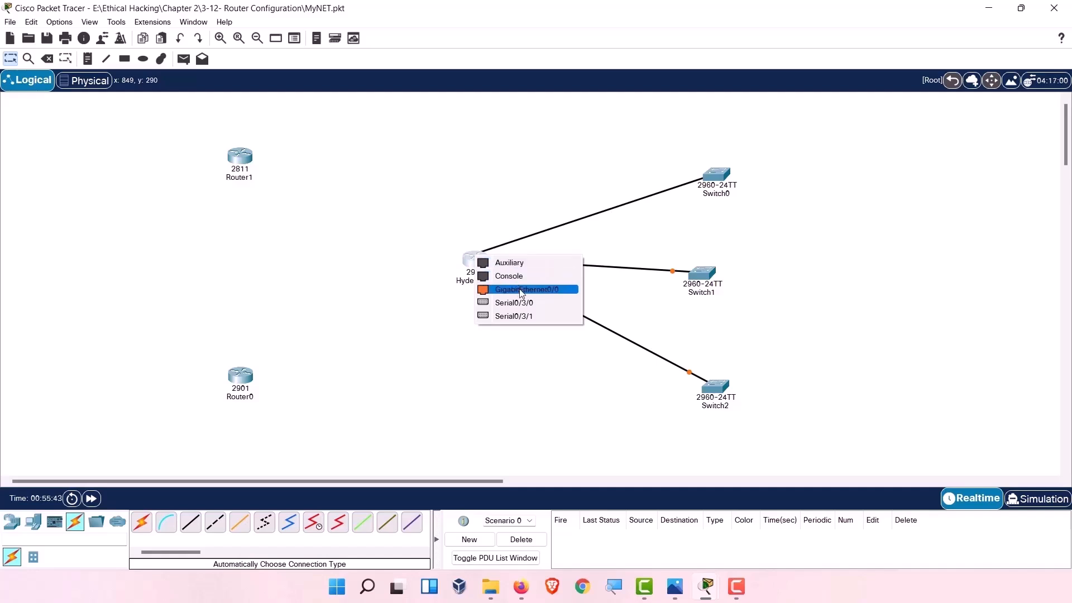
{"action": "left_click", "coordinate": [520, 290]}
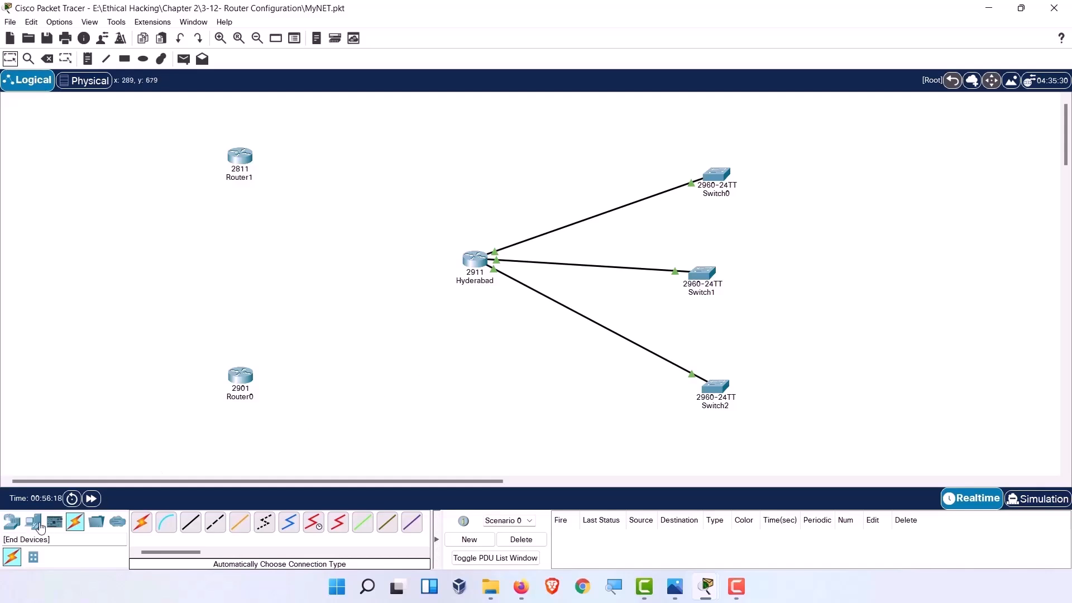
{"action": "left_click", "coordinate": [12, 521]}
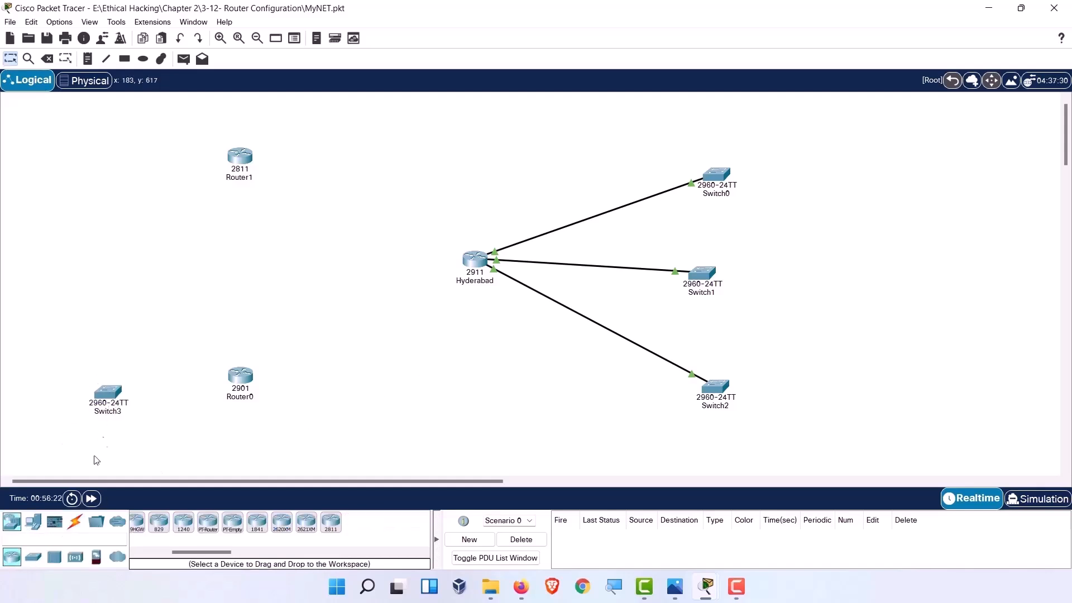
Position Switch3 beside Router1 and Switch4 beside Router0.
{"action": "left_click_drag", "start_coordinate": [33, 556], "coordinate": [144, 172]}
{"action": "left_click_drag", "start_coordinate": [171, 385], "coordinate": [134, 381]}
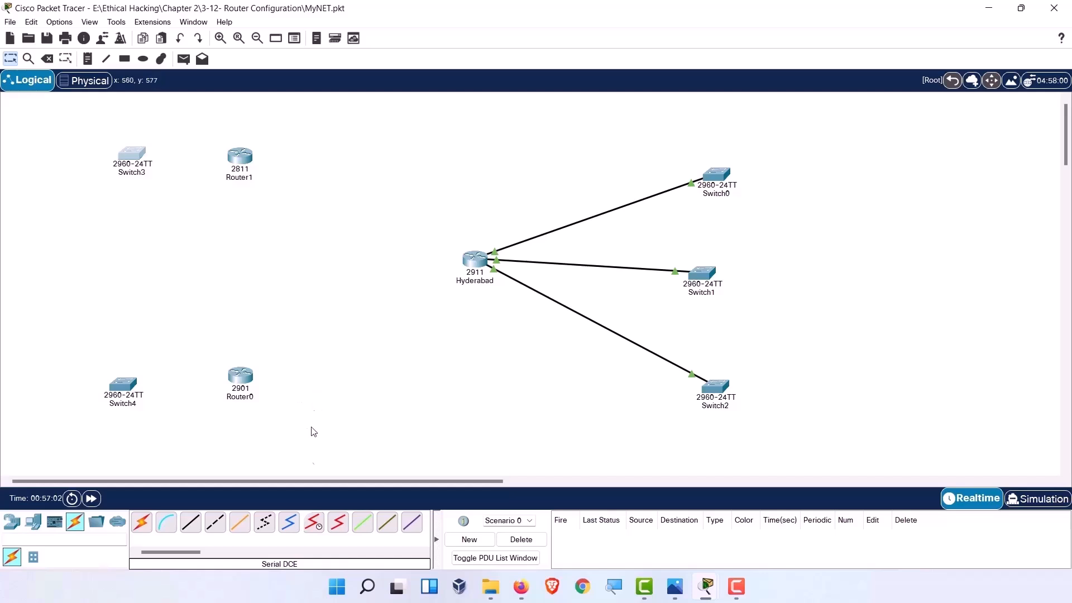
{"action": "left_click", "coordinate": [314, 522]}
Link Router1's Serial0/2/0 to Hyderabad's Serial0/3/0 with a serial DCE cable.
{"action": "left_click", "coordinate": [241, 159]}
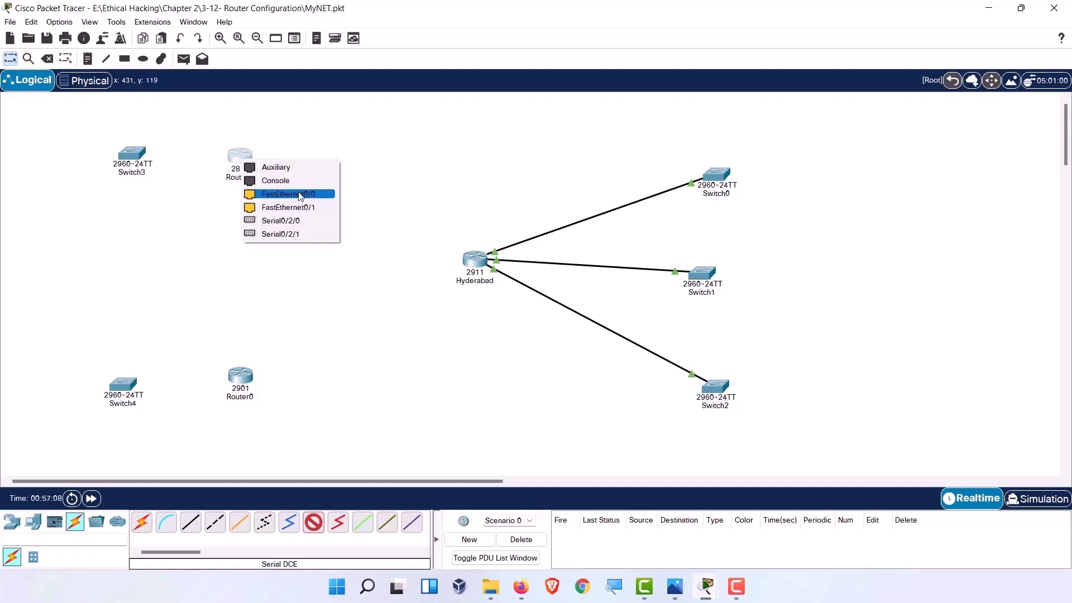
{"action": "left_click", "coordinate": [292, 222]}
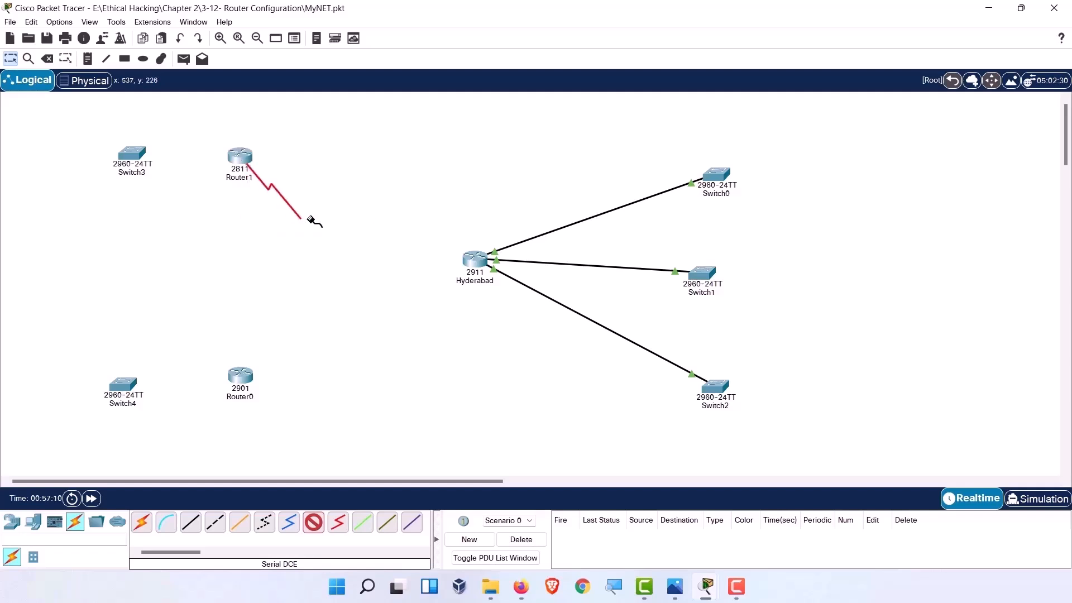
{"action": "left_click", "coordinate": [477, 261]}
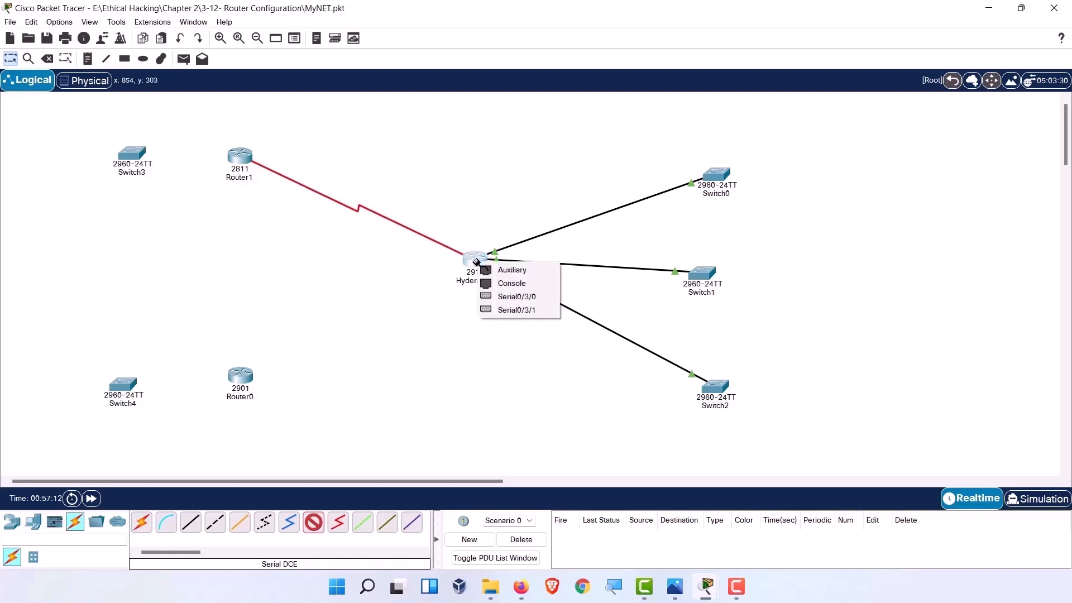
{"action": "left_click", "coordinate": [502, 299]}
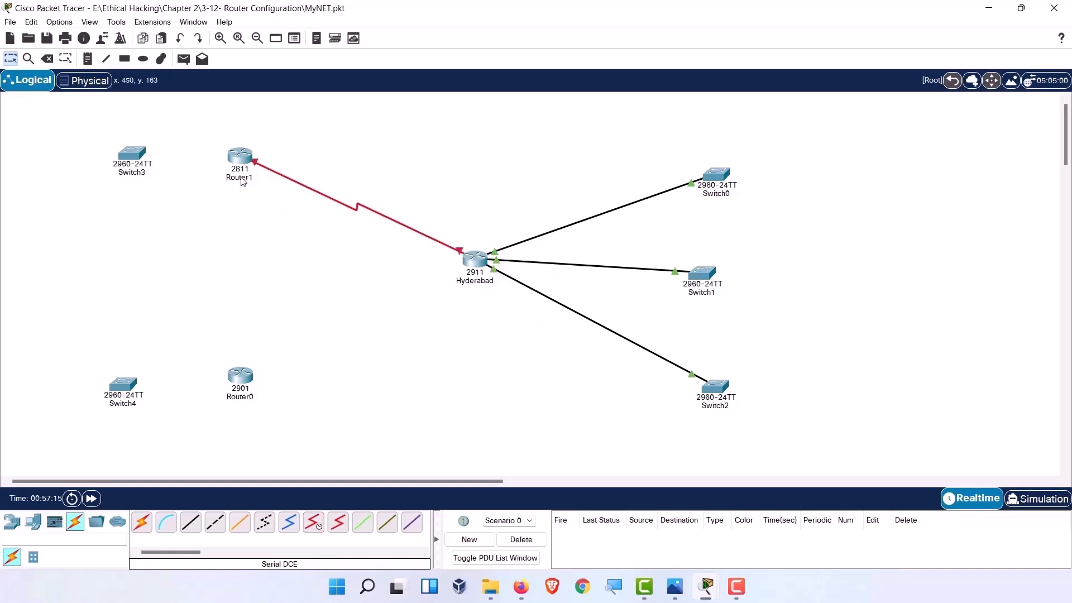
{"action": "left_click", "coordinate": [239, 159]}
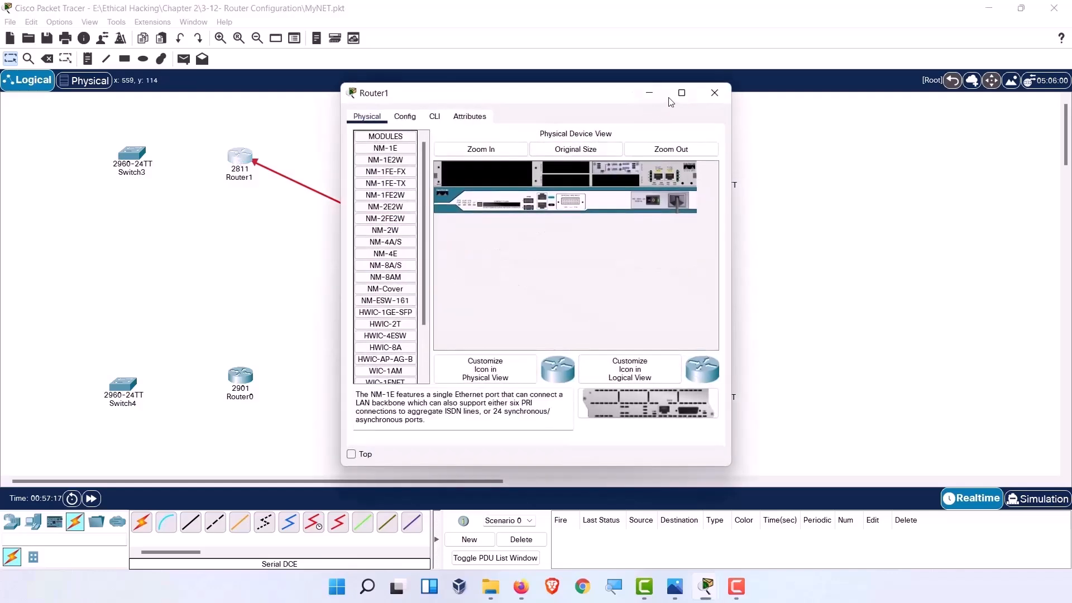
{"action": "left_click", "coordinate": [715, 93]}
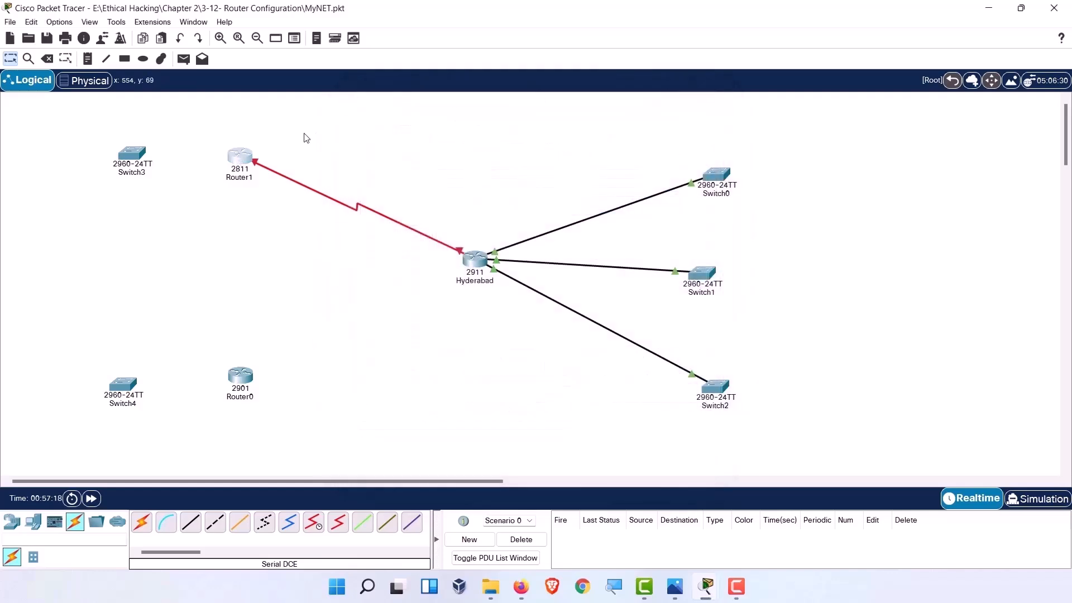
{"action": "left_click", "coordinate": [247, 166]}
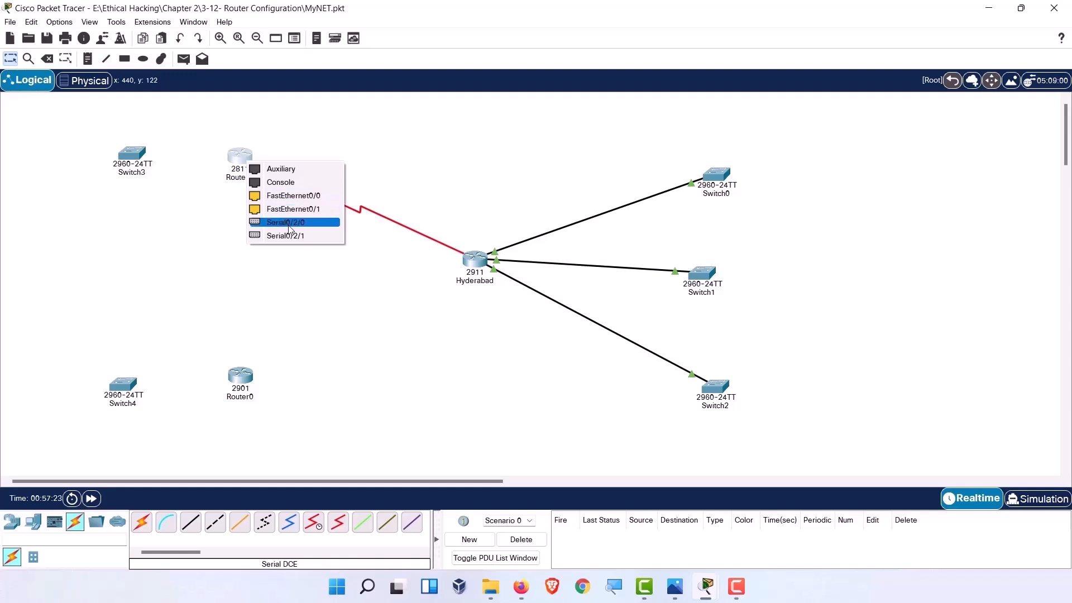
{"action": "left_click", "coordinate": [288, 226]}
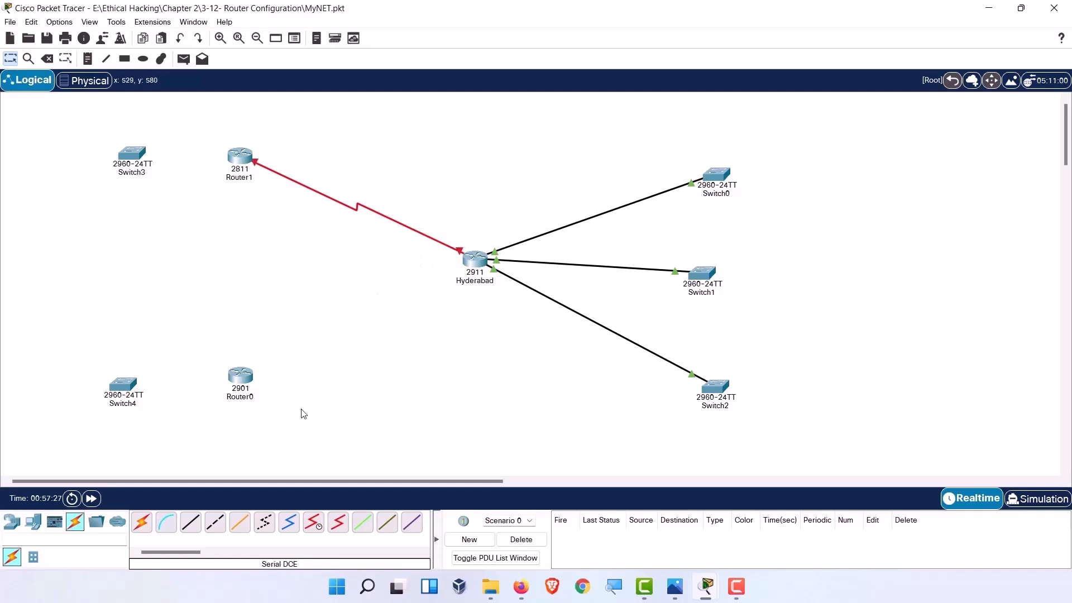
Link Router0's Serial0/0/1 to Hyderabad's Serial0/3/1 with a serial DCE cable.
{"action": "left_click", "coordinate": [313, 524]}
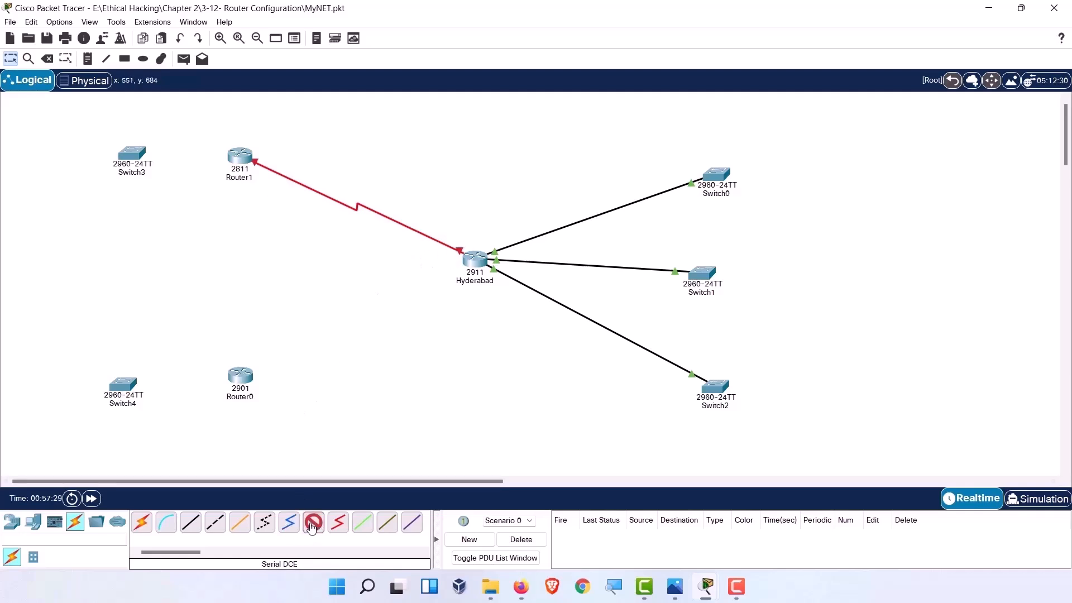
{"action": "left_click", "coordinate": [241, 376]}
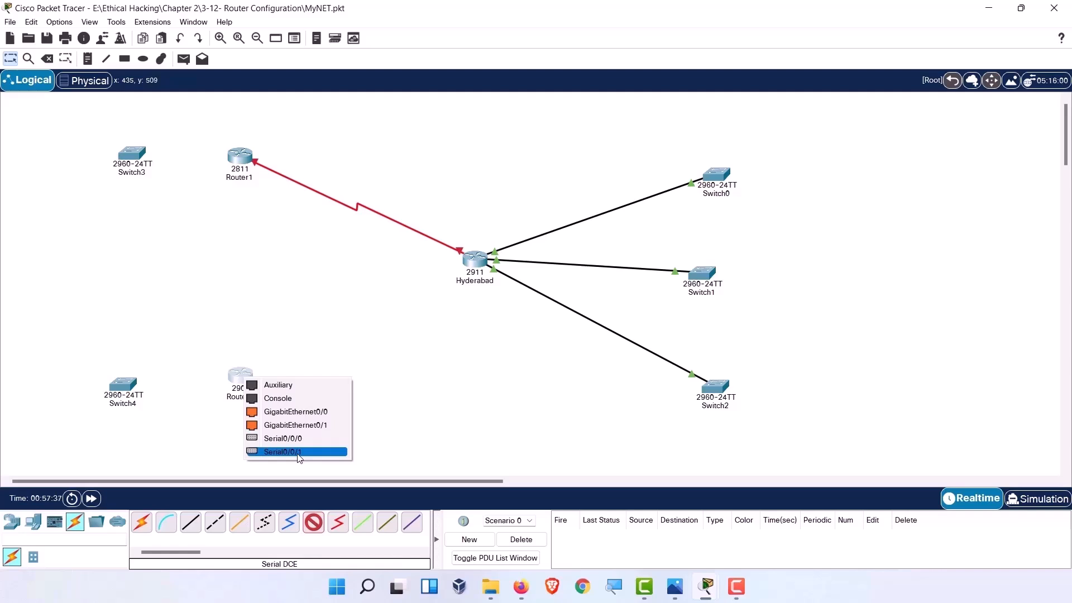
{"action": "left_click", "coordinate": [299, 438]}
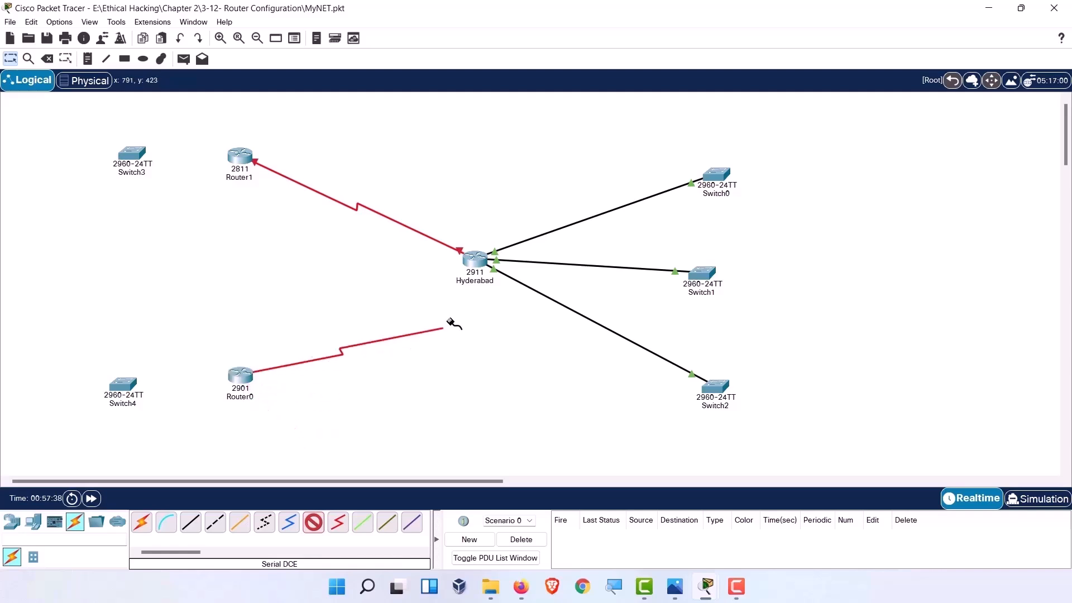
{"action": "left_click", "coordinate": [475, 257]}
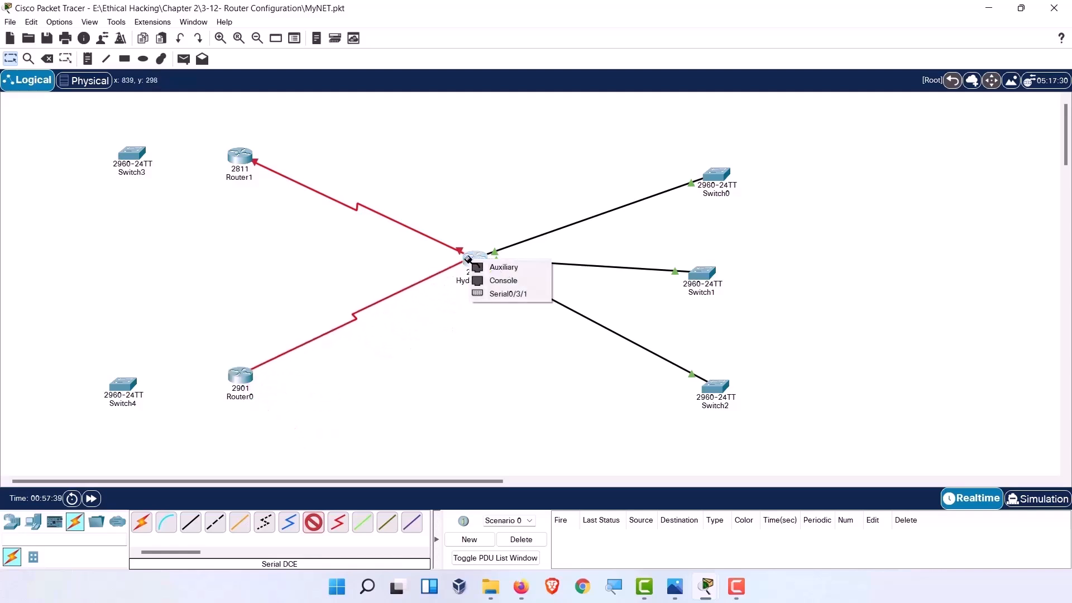
{"action": "left_click", "coordinate": [483, 292]}
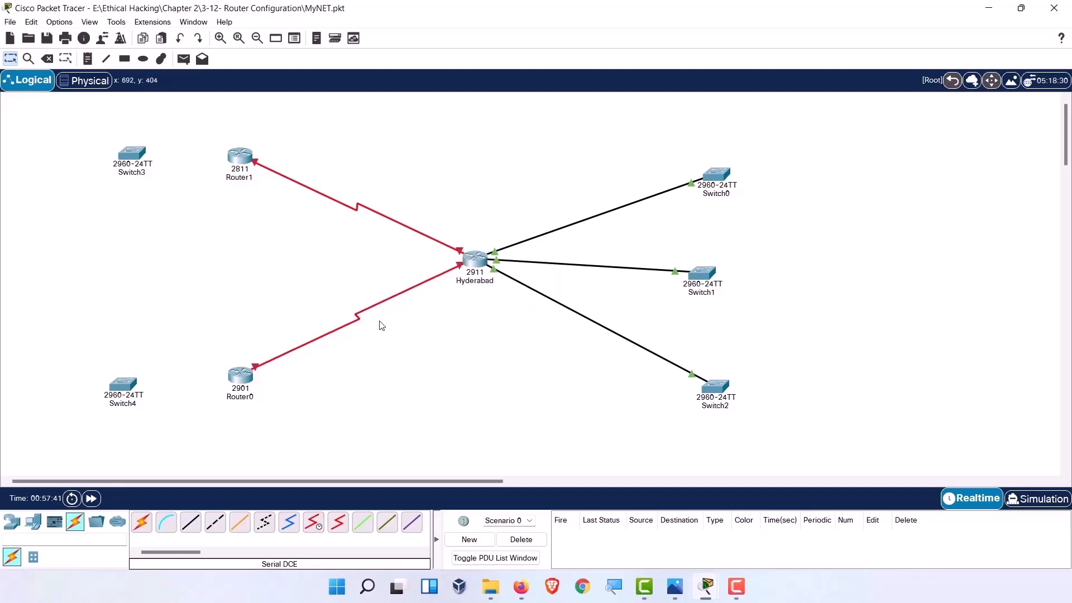
{"action": "left_click", "coordinate": [253, 372]}
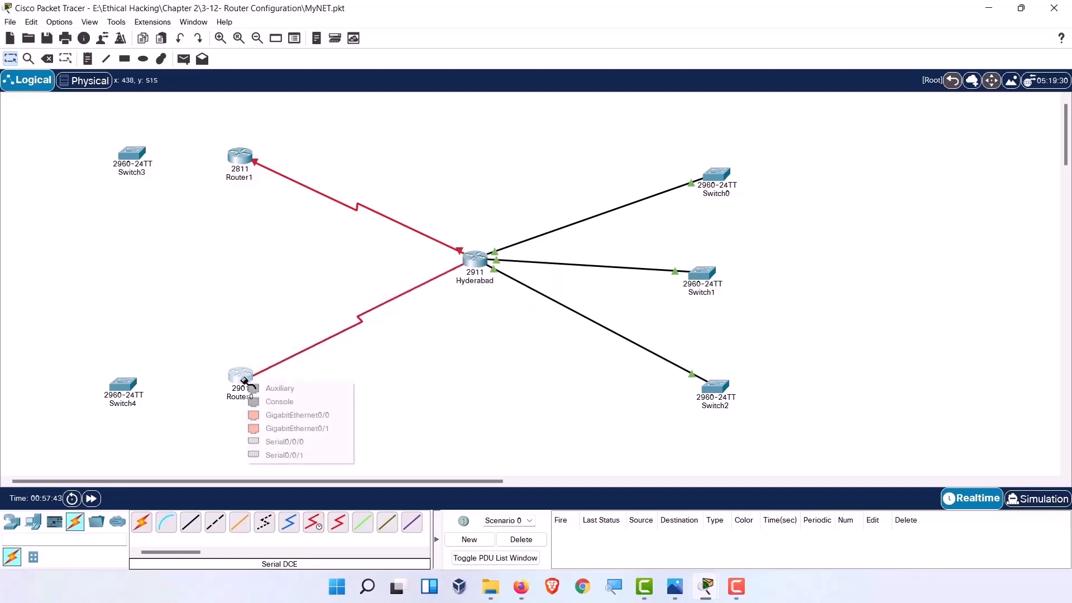
{"action": "left_click", "coordinate": [285, 456]}
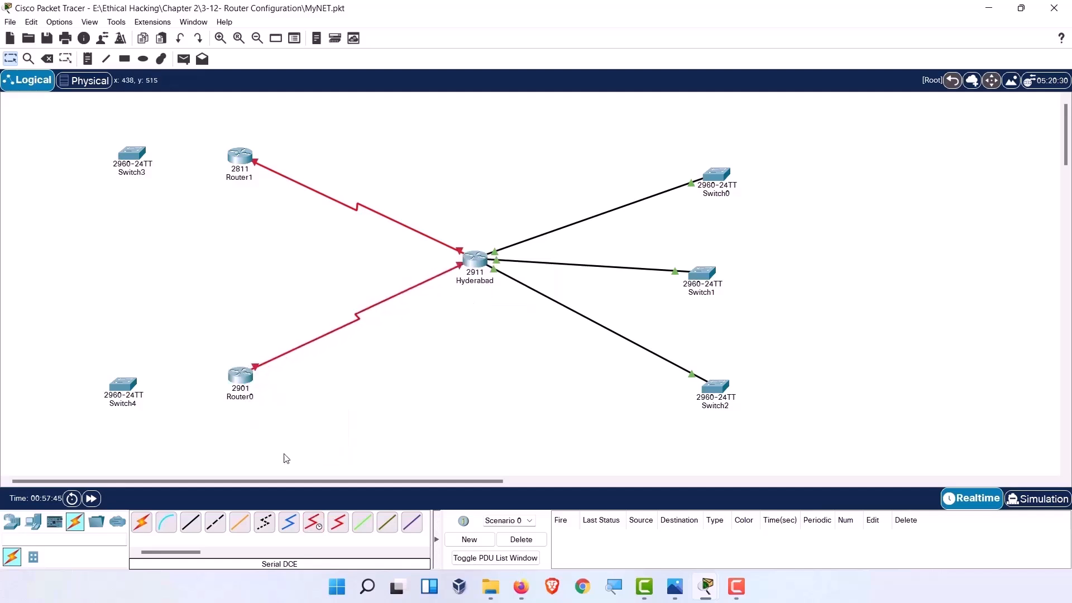
{"action": "left_click", "coordinate": [464, 261]}
{"action": "left_click", "coordinate": [486, 298]}
Change Router1's display name to MOSCOW in its Config settings.
{"action": "left_click", "coordinate": [239, 171]}
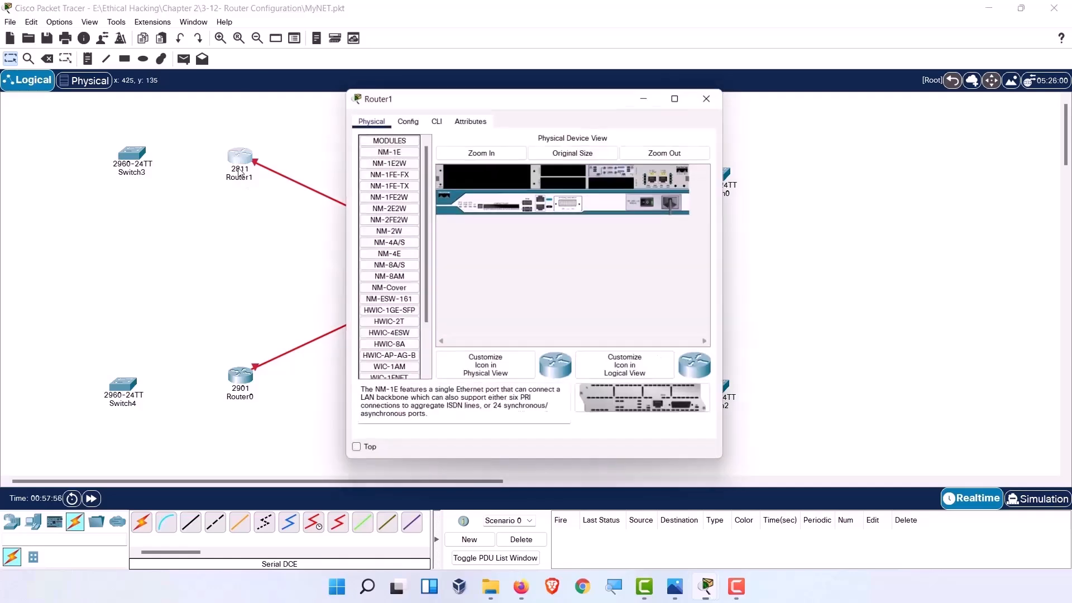
{"action": "left_click", "coordinate": [404, 116]}
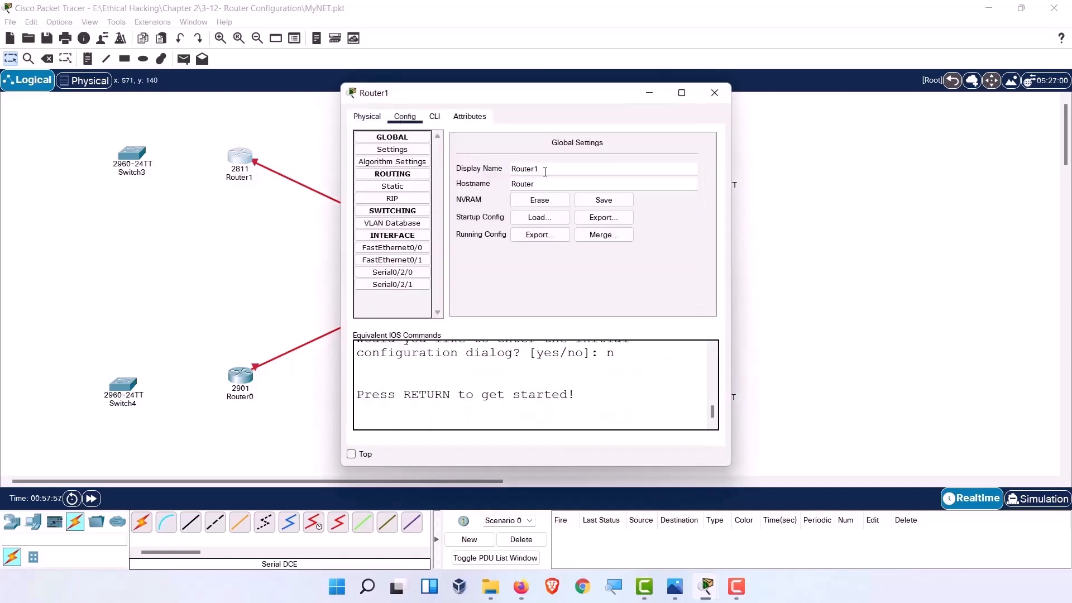
{"action": "left_click_drag", "start_coordinate": [556, 170], "coordinate": [510, 170]}
{"action": "type", "text": "MA"}
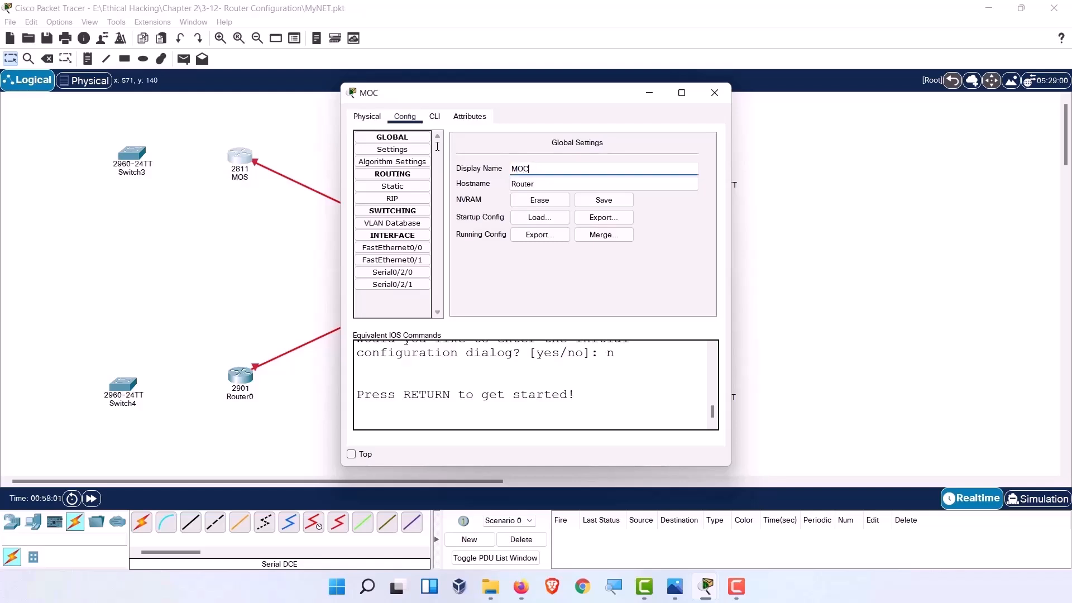
{"action": "type", "text": "SCOE"}
{"action": "key", "text": "BackSpace"}
{"action": "type", "text": "W"}
{"action": "left_click", "coordinate": [549, 306]}
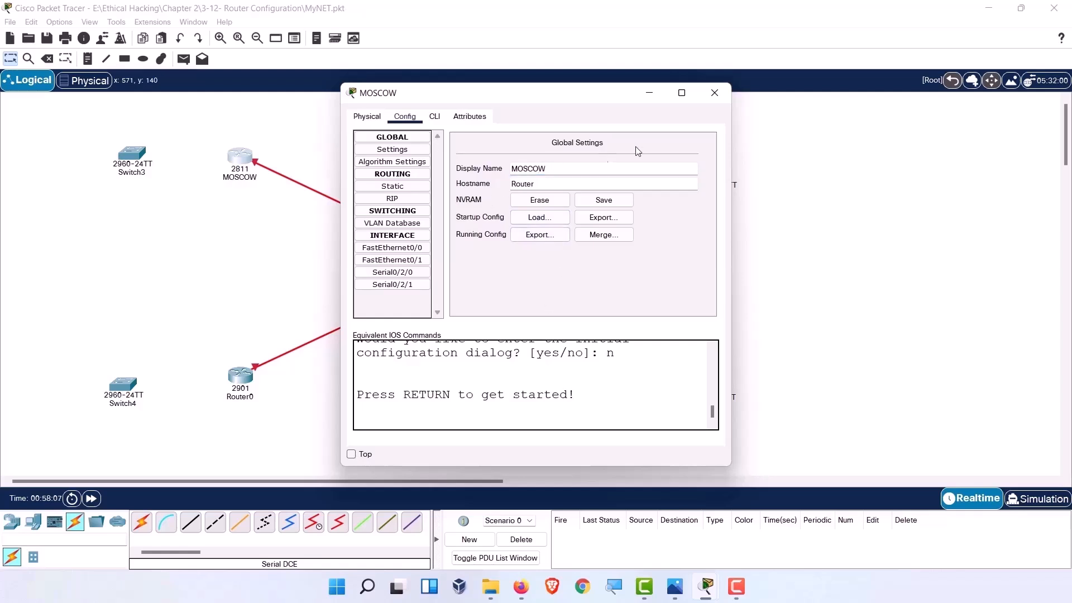
{"action": "left_click", "coordinate": [715, 93]}
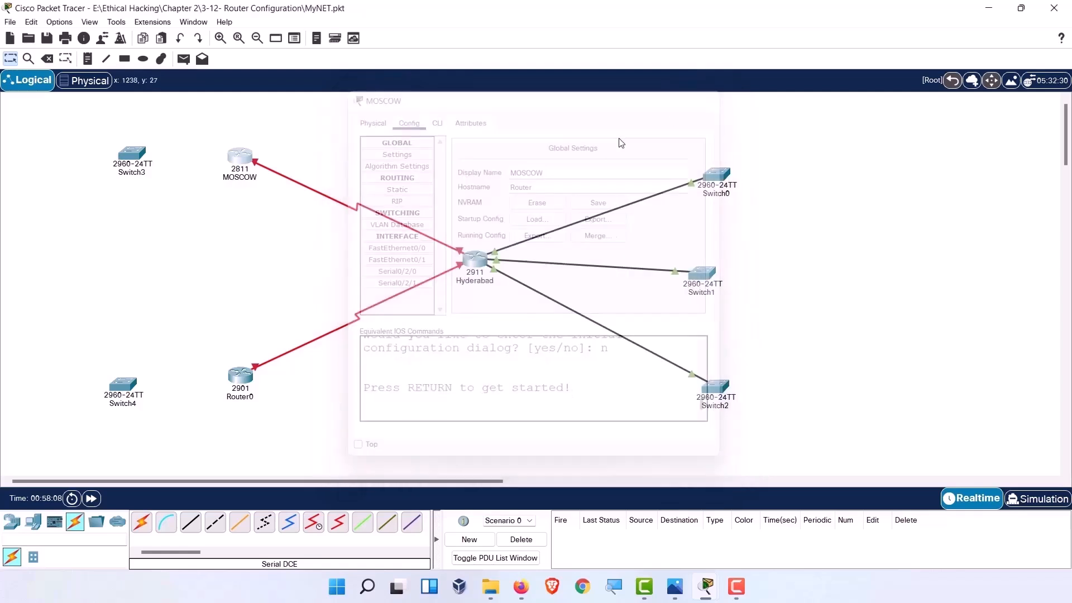
Set Router0's display name and its hostname both to DUBAI.
{"action": "left_click", "coordinate": [241, 378]}
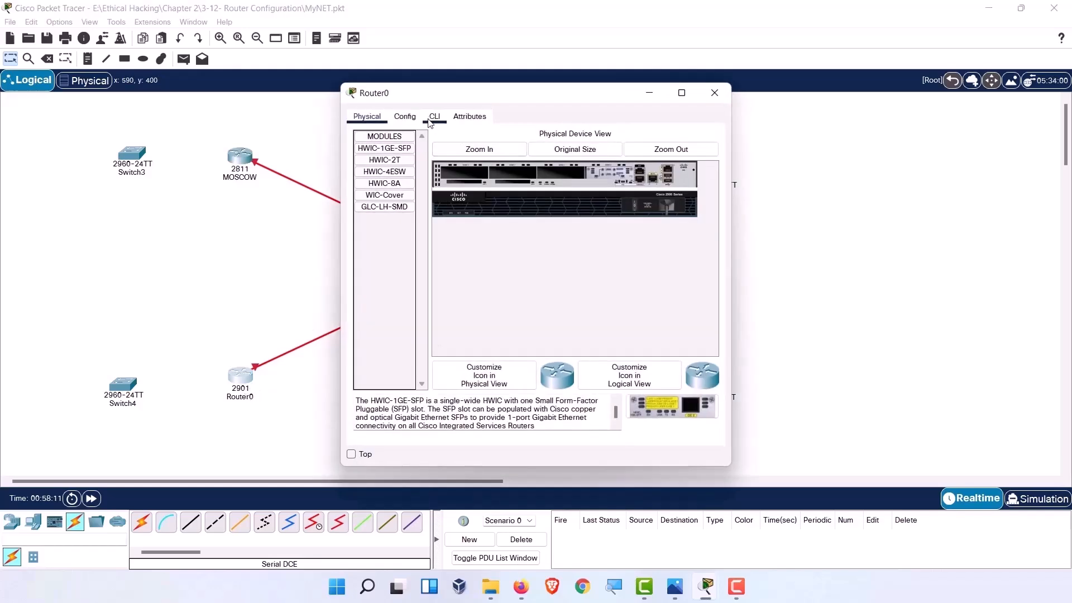
{"action": "left_click", "coordinate": [411, 119]}
{"action": "double_click", "coordinate": [563, 168]}
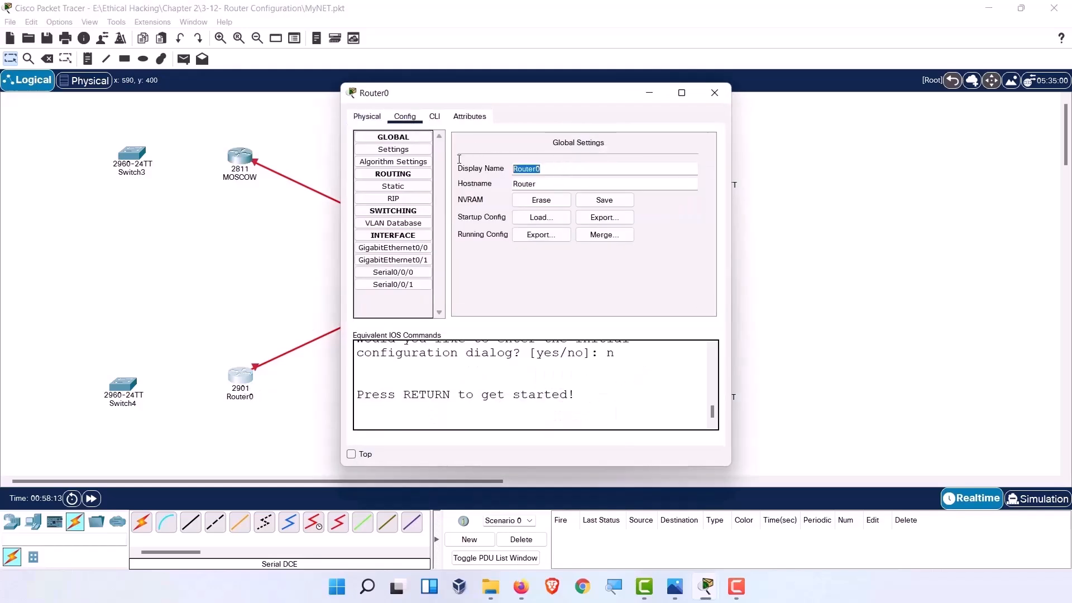
{"action": "type", "text": "DUBAI"}
{"action": "key", "text": "Return"}
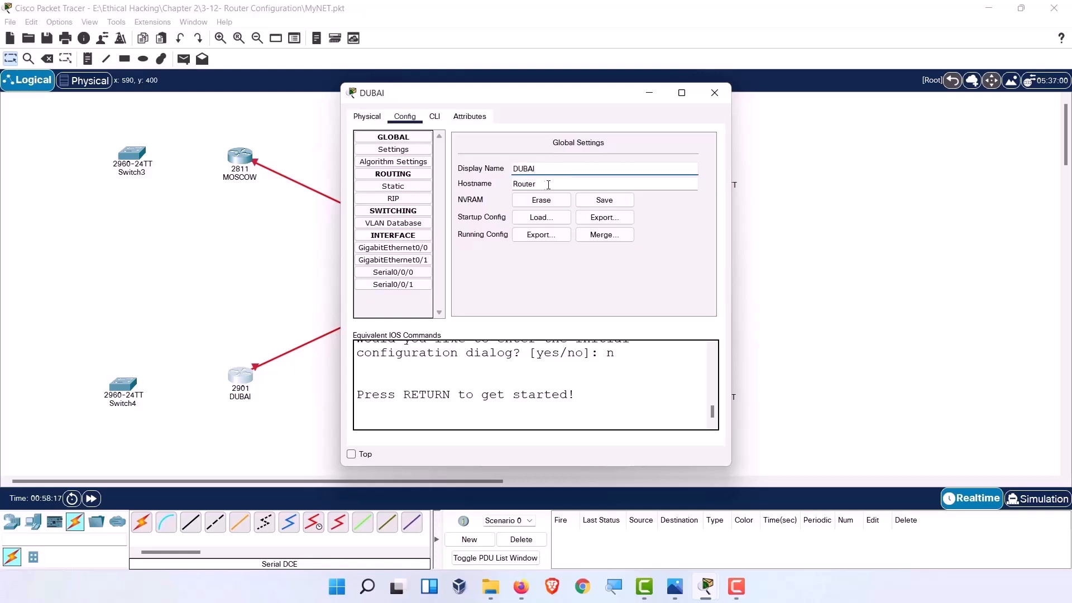
{"action": "left_click", "coordinate": [552, 183]}
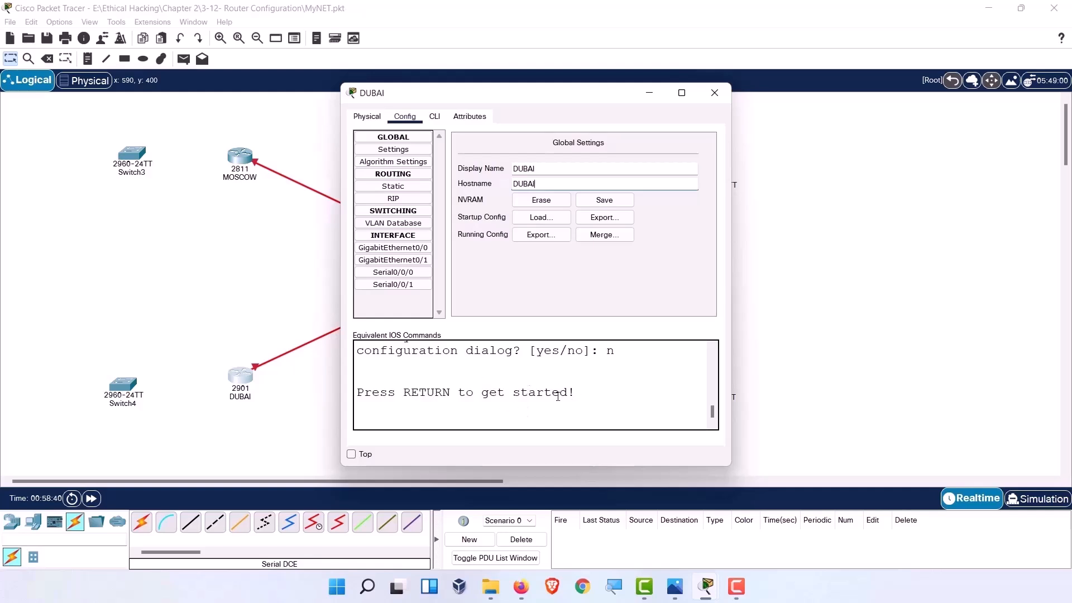
{"action": "key", "text": "Return"}
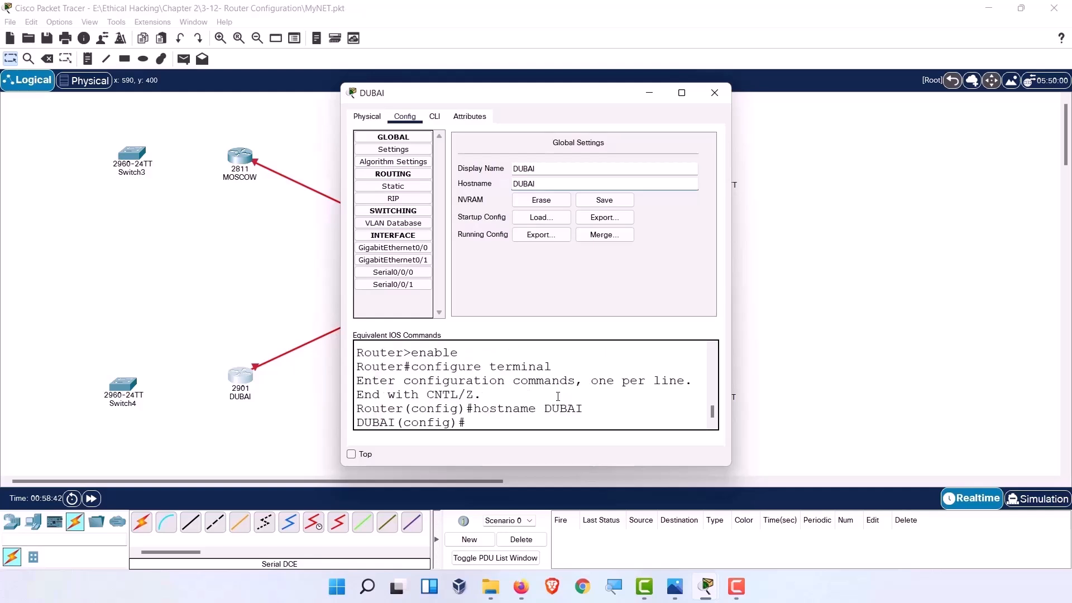
{"action": "left_click_drag", "start_coordinate": [457, 409], "coordinate": [432, 409]}
{"action": "left_click", "coordinate": [505, 402]}
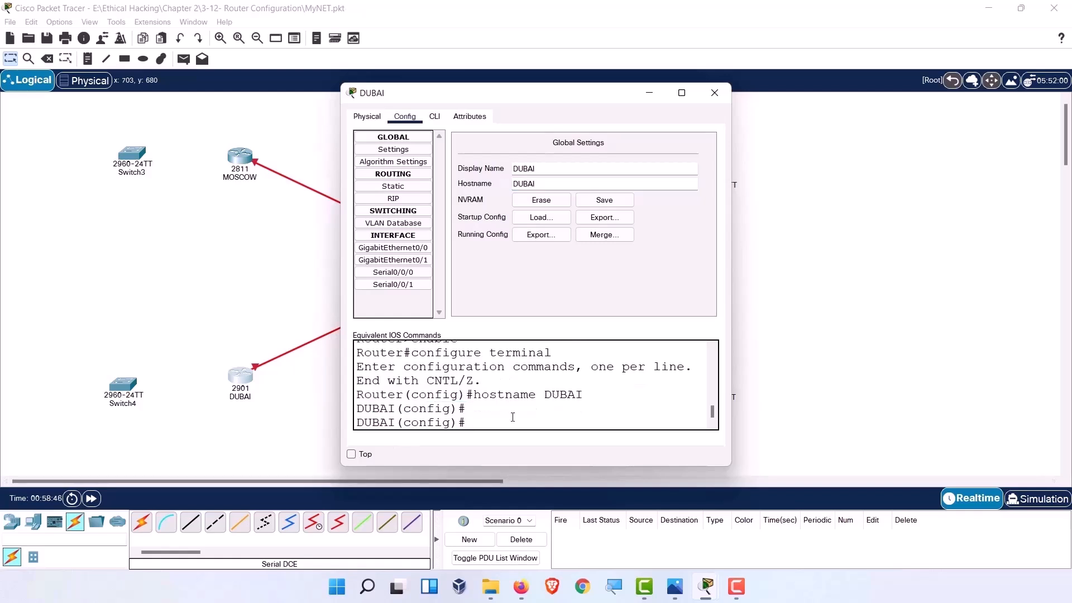
Cable the DUBAI router to Switch4 and the MOSCOW router to Switch3 automatically.
{"action": "left_click", "coordinate": [707, 93]}
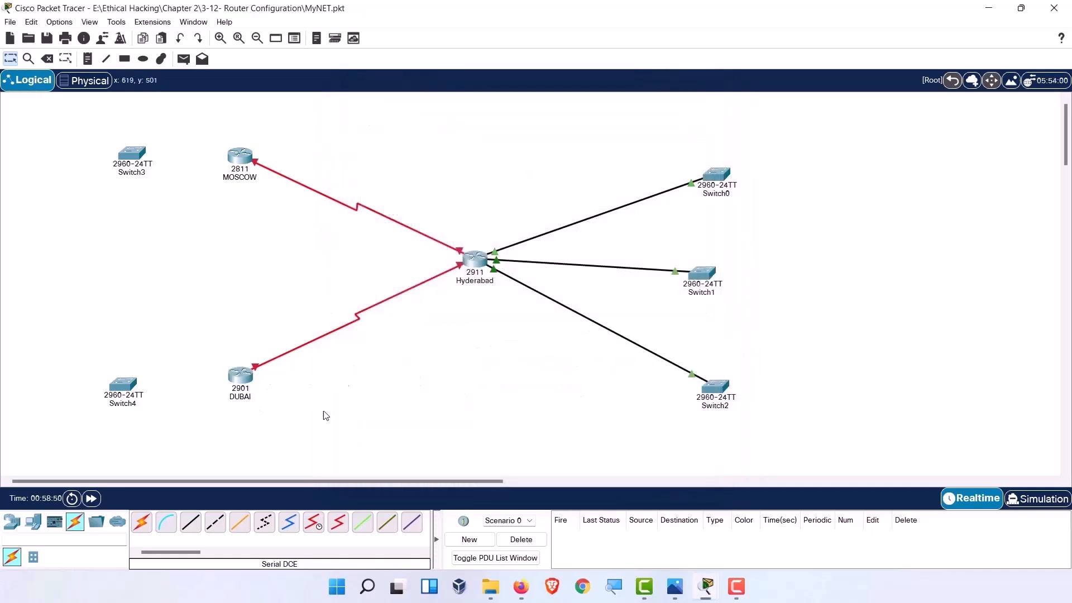
{"action": "left_click", "coordinate": [137, 524]}
{"action": "left_click", "coordinate": [237, 384]}
{"action": "left_click", "coordinate": [126, 388]}
{"action": "left_click", "coordinate": [142, 524]}
{"action": "left_click", "coordinate": [238, 171]}
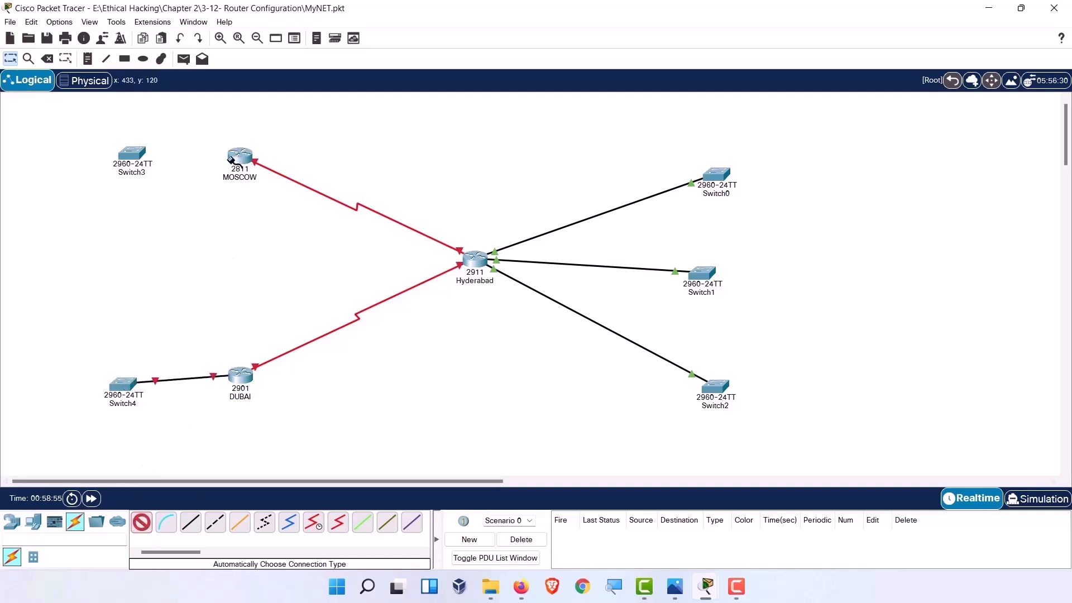
{"action": "left_click", "coordinate": [132, 153]}
Place PC2, Laptop0 and PC3 near the upper switches.
{"action": "left_click", "coordinate": [34, 522]}
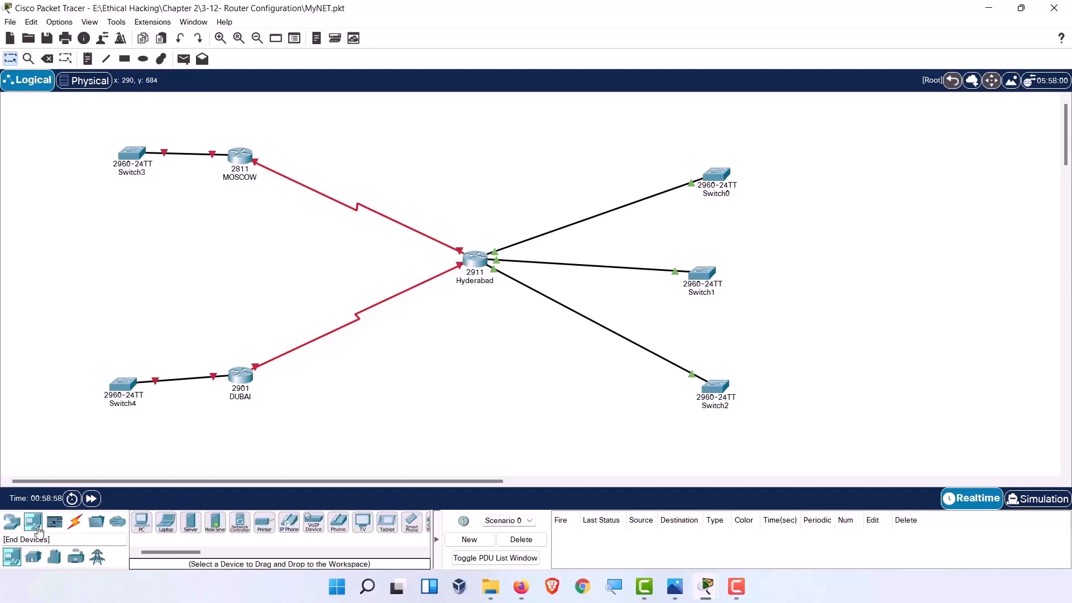
{"action": "left_click", "coordinate": [142, 523]}
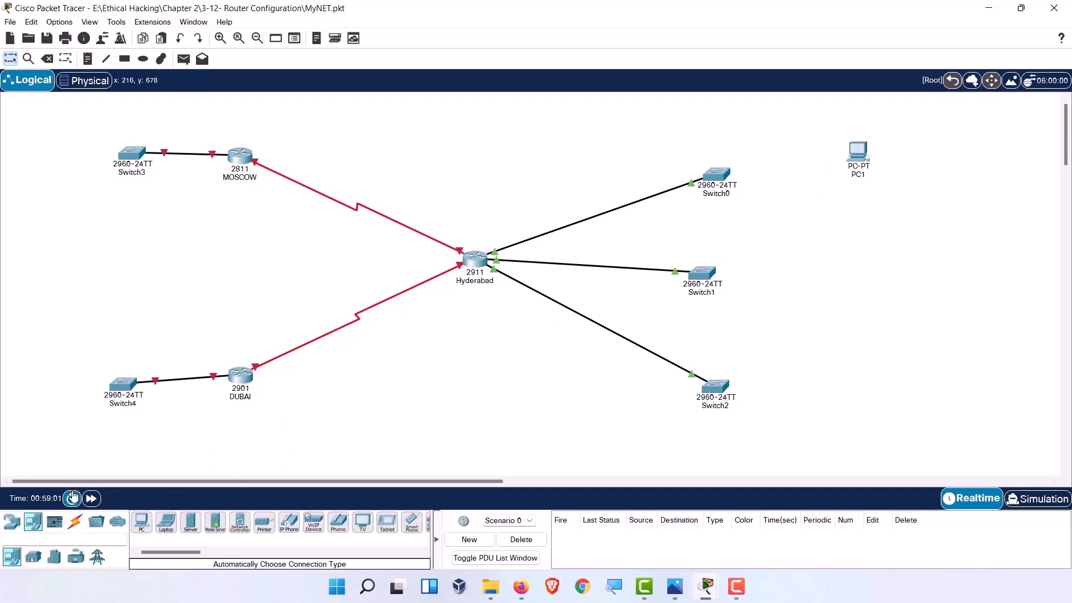
{"action": "left_click", "coordinate": [142, 524]}
{"action": "left_click", "coordinate": [779, 139]}
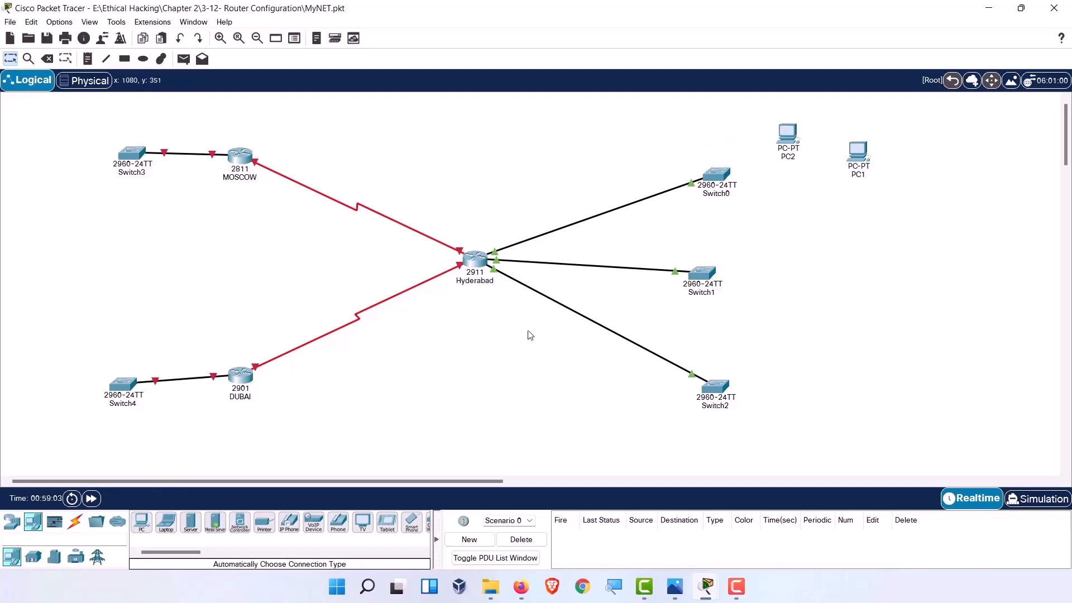
{"action": "left_click", "coordinate": [166, 524]}
{"action": "left_click", "coordinate": [835, 132]}
{"action": "left_click", "coordinate": [141, 524]}
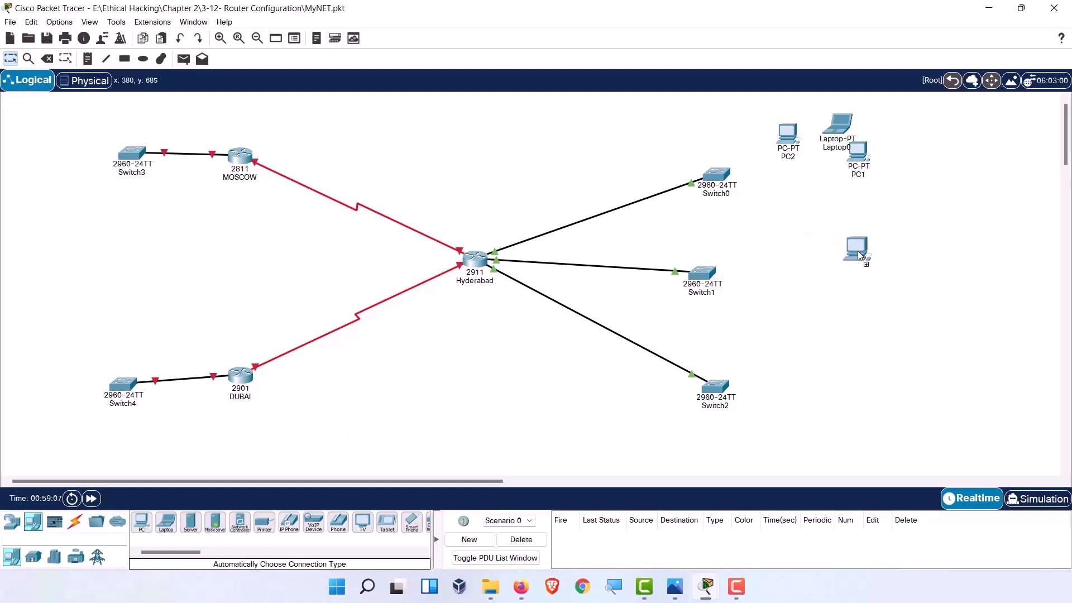
{"action": "left_click", "coordinate": [863, 271]}
Place Printer0, PC5, Laptop1 and Server0 near the lower switches.
{"action": "left_click", "coordinate": [142, 524]}
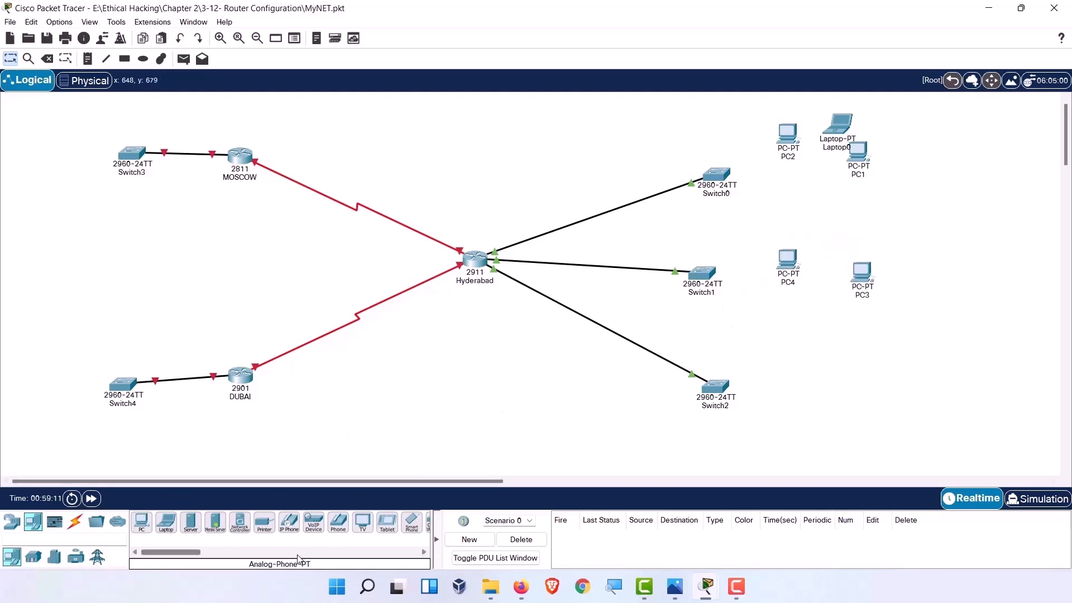
{"action": "left_click", "coordinate": [265, 530]}
{"action": "left_click", "coordinate": [802, 329]}
{"action": "left_click", "coordinate": [142, 525]}
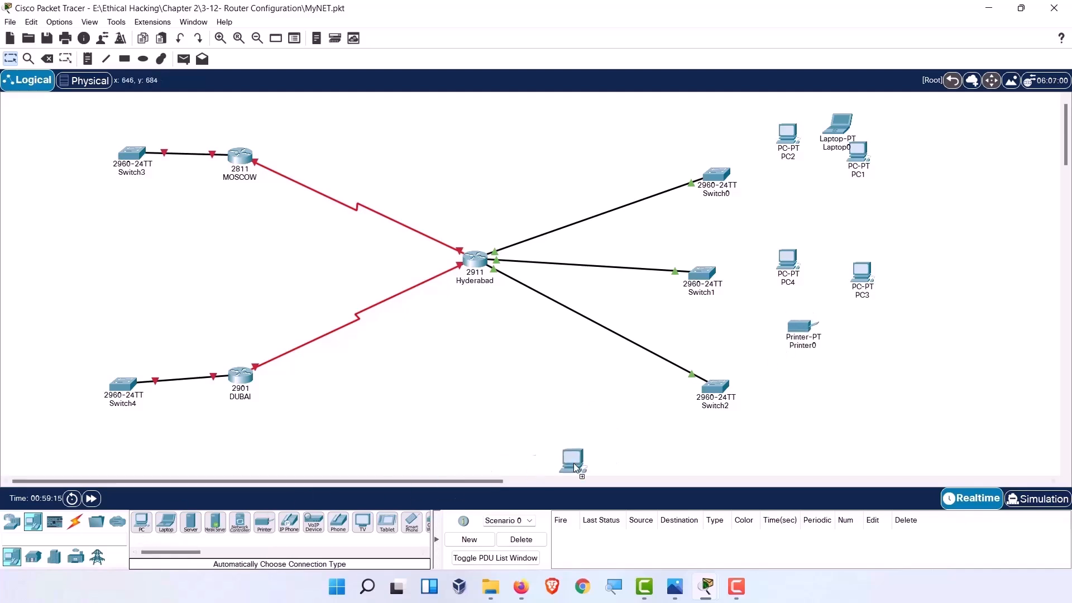
{"action": "left_click", "coordinate": [653, 453]}
{"action": "left_click", "coordinate": [164, 526]}
{"action": "left_click", "coordinate": [717, 446]}
{"action": "left_click", "coordinate": [191, 525]}
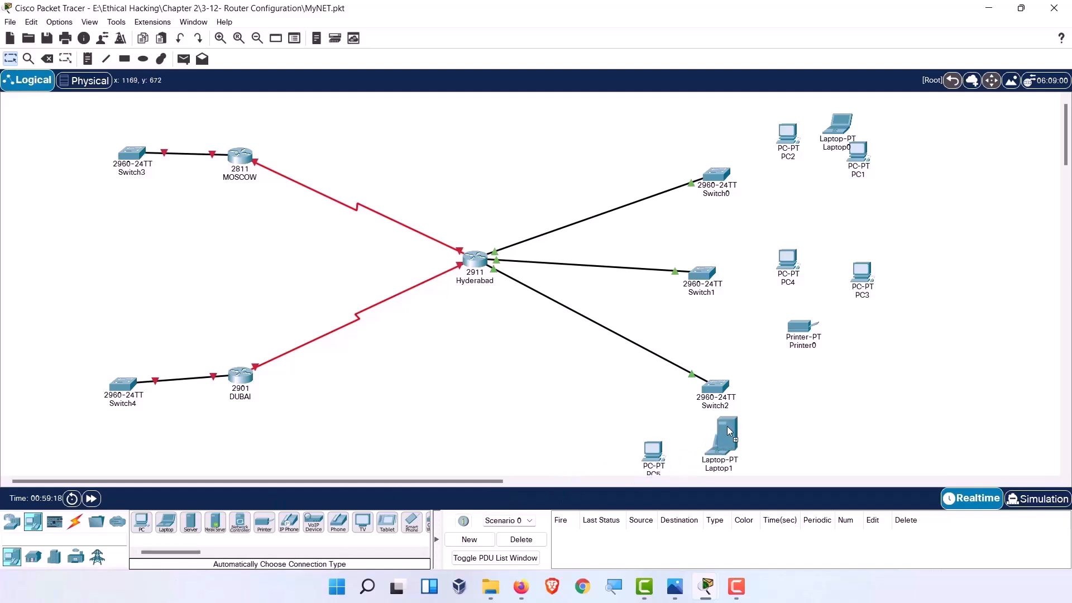
{"action": "left_click", "coordinate": [777, 423]}
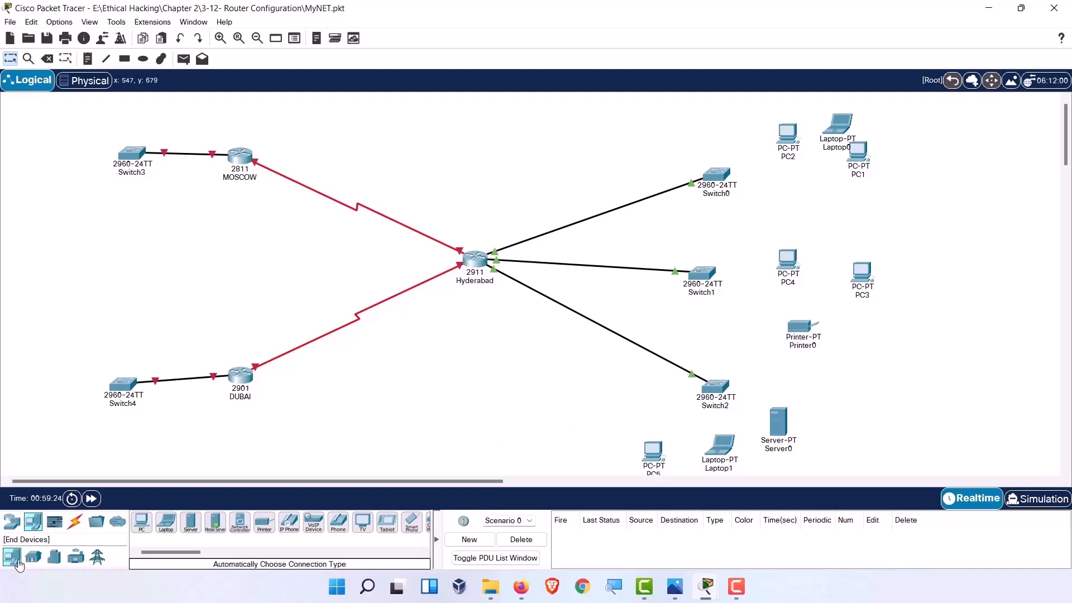
Connect PC5, Laptop1 and Server0 to Switch2 with automatically chosen cables.
{"action": "left_click", "coordinate": [74, 521]}
{"action": "left_click", "coordinate": [146, 520]}
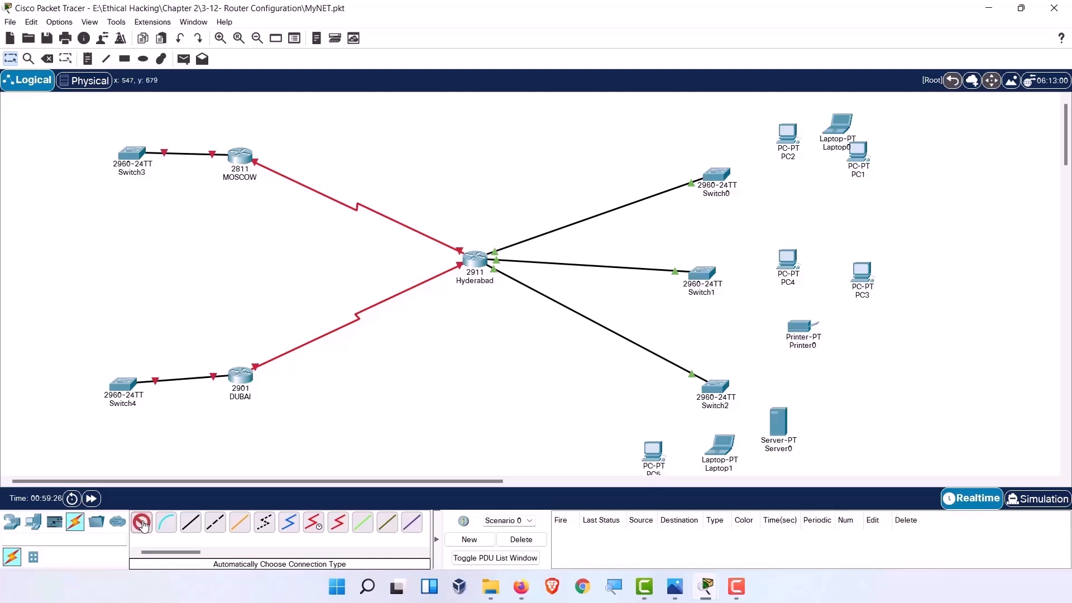
{"action": "left_click", "coordinate": [656, 459]}
{"action": "left_click", "coordinate": [714, 388]}
{"action": "left_click", "coordinate": [141, 522]}
{"action": "left_click", "coordinate": [716, 444]}
{"action": "left_click", "coordinate": [716, 388]}
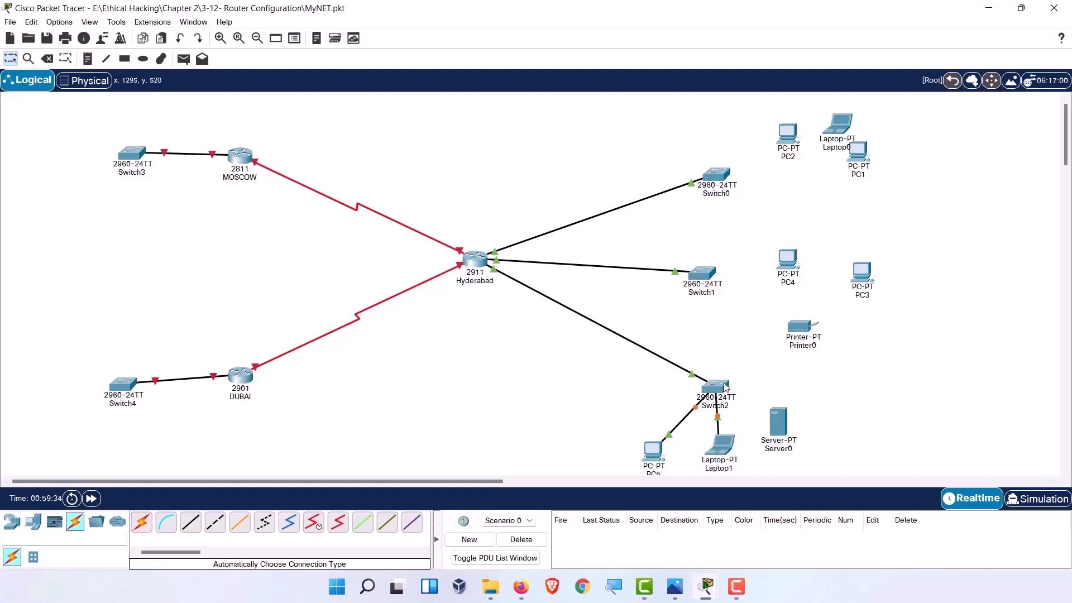
{"action": "mouse_move", "coordinate": [726, 387]}
{"action": "left_click", "coordinate": [779, 426]}
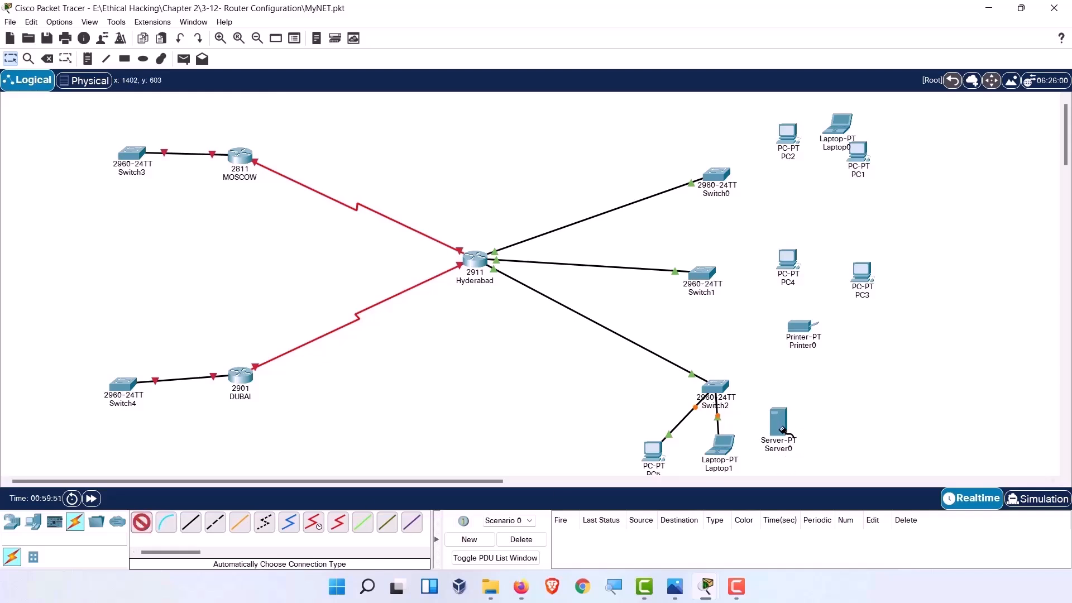
{"action": "left_click", "coordinate": [722, 390]}
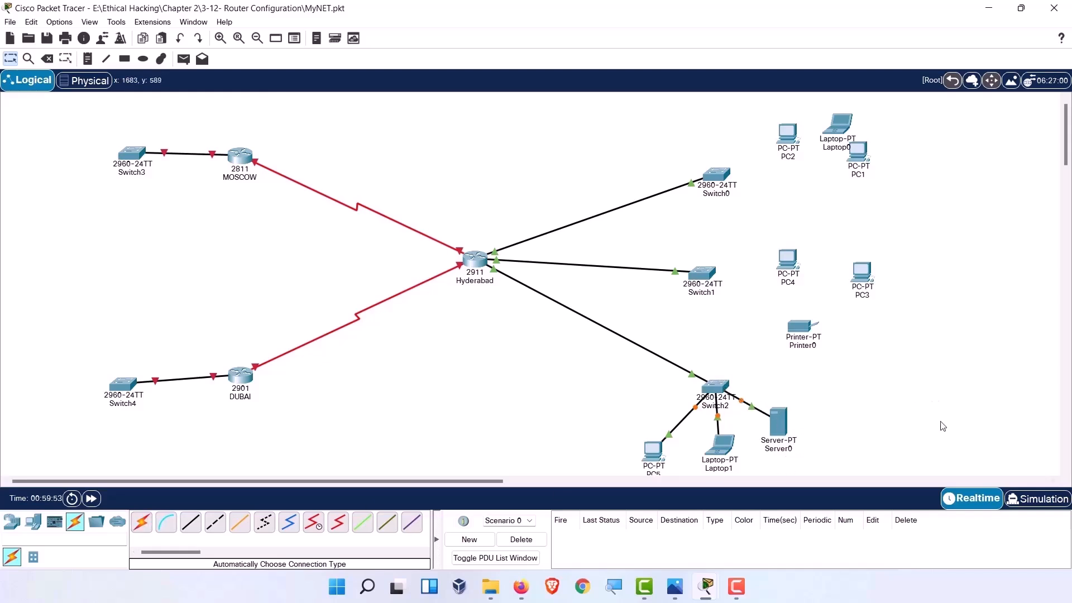
{"action": "mouse_move", "coordinate": [717, 390]}
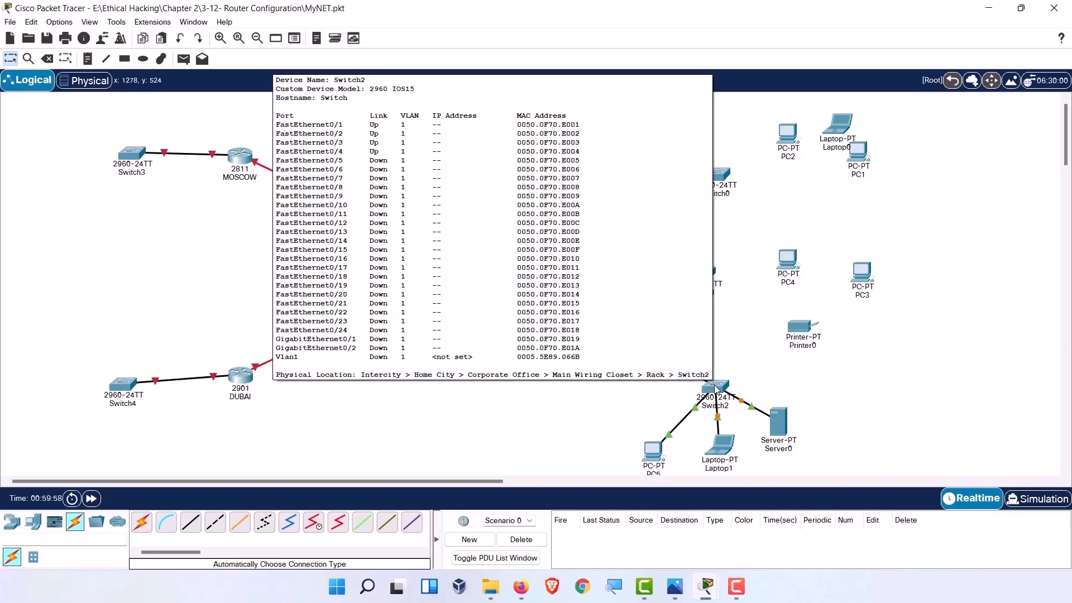
Connect Printer0, PC4 and PC3 to Switch1 with automatic cables.
{"action": "left_click", "coordinate": [142, 522]}
{"action": "left_click", "coordinate": [799, 327]}
{"action": "left_click", "coordinate": [706, 284]}
{"action": "left_click", "coordinate": [142, 522]}
{"action": "left_click", "coordinate": [779, 267]}
{"action": "left_click", "coordinate": [699, 287]}
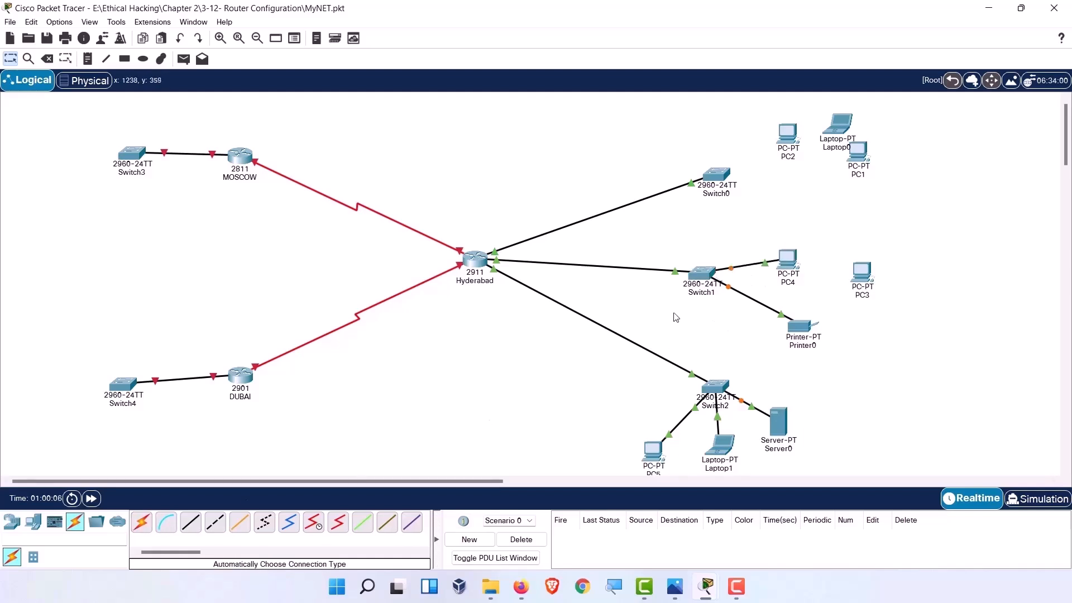
{"action": "left_click", "coordinate": [142, 522]}
{"action": "left_click", "coordinate": [858, 273]}
{"action": "left_click", "coordinate": [702, 273]}
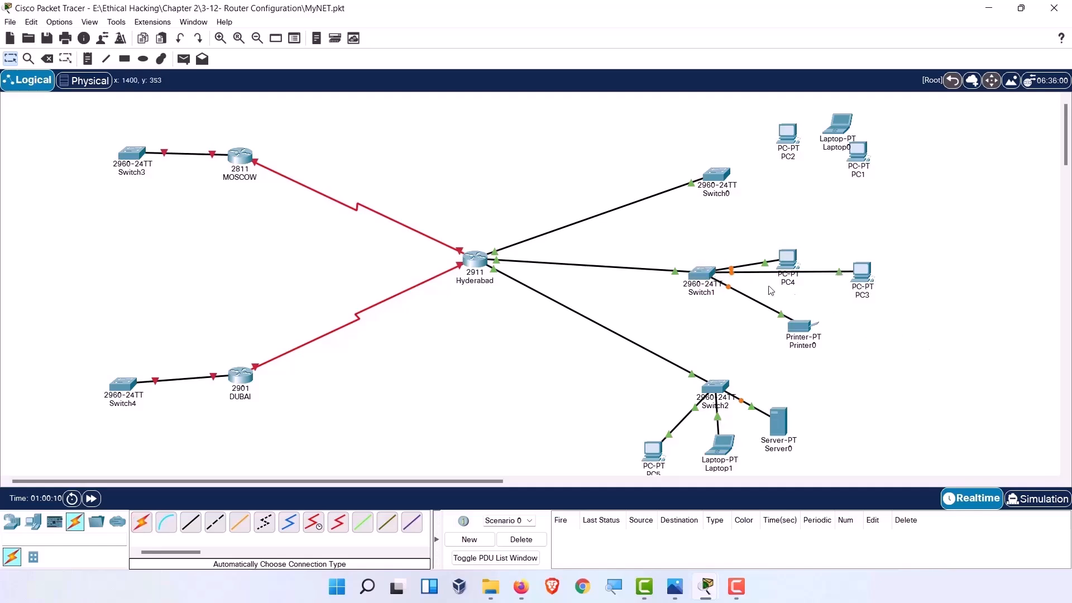
{"action": "mouse_move", "coordinate": [712, 288]}
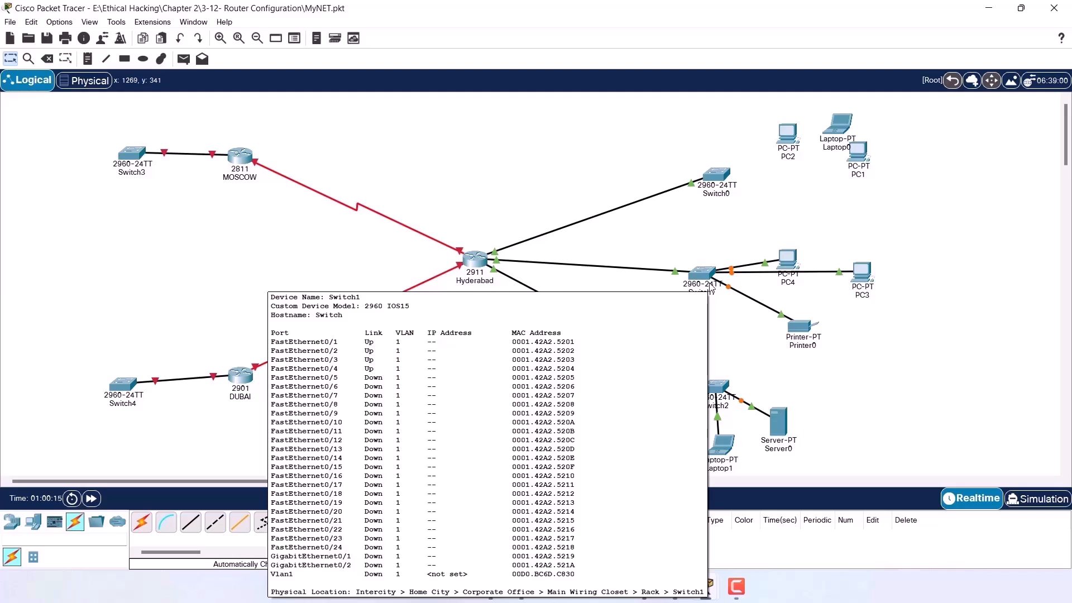
Reposition PC4 and PC3 around Switch1, and Server0, Laptop1 and PC5 around Switch2.
{"action": "left_click_drag", "start_coordinate": [787, 262], "coordinate": [883, 230]}
{"action": "left_click_drag", "start_coordinate": [872, 268], "coordinate": [859, 273]}
{"action": "left_click_drag", "start_coordinate": [776, 423], "coordinate": [800, 398]}
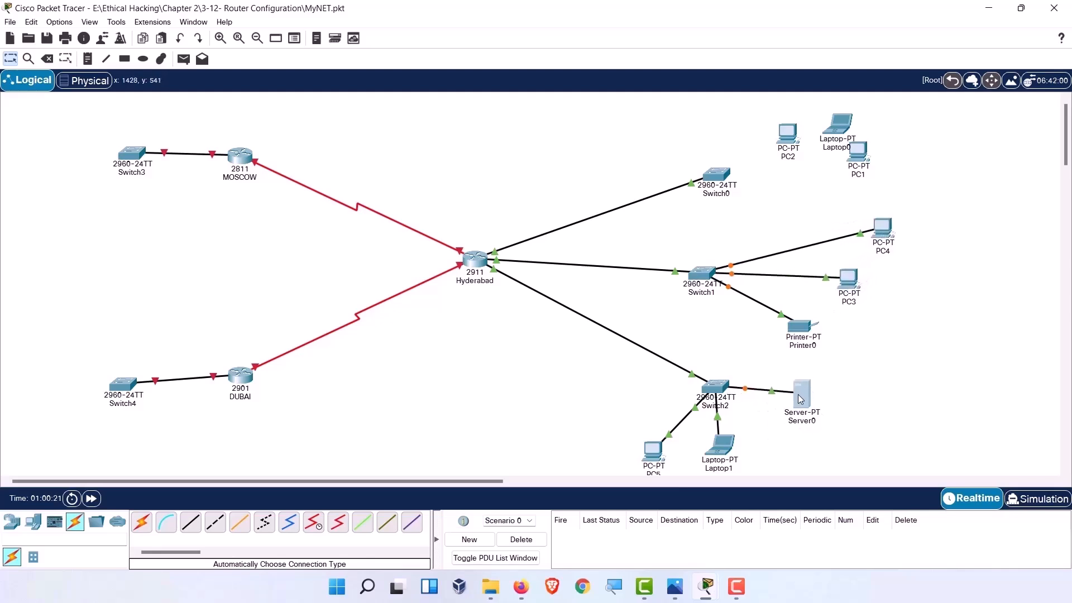
{"action": "left_click_drag", "start_coordinate": [729, 452], "coordinate": [806, 453]}
{"action": "mouse_move", "coordinate": [659, 454]}
{"action": "left_mouse_down"}
{"action": "mouse_move", "coordinate": [688, 442]}
{"action": "mouse_move", "coordinate": [668, 434]}
{"action": "left_mouse_up"}
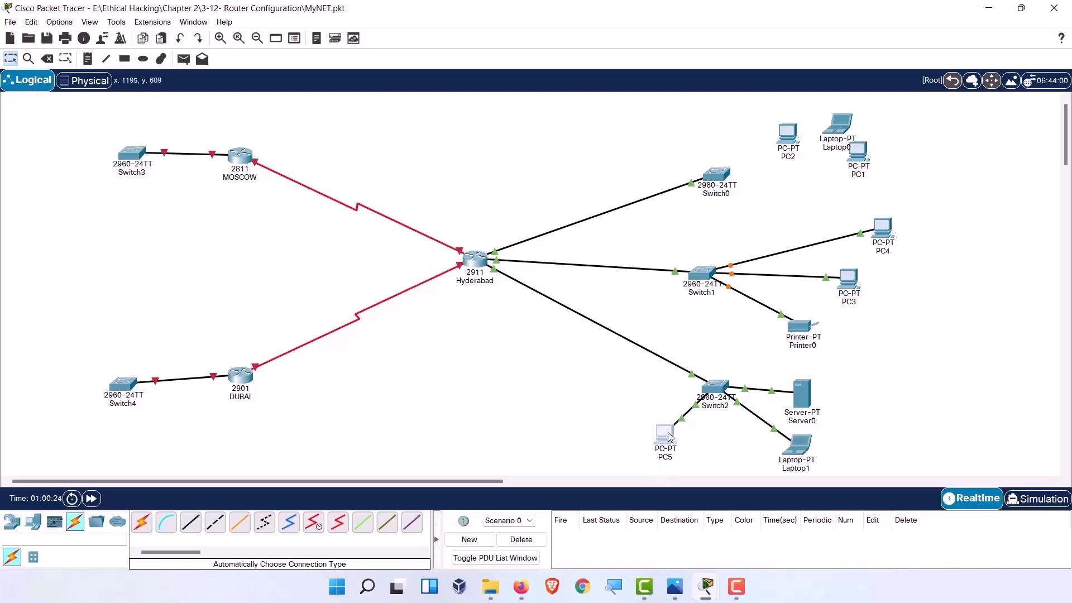
Lower Switch0 and arrange PC2, Laptop0 and PC1 above it.
{"action": "left_click_drag", "start_coordinate": [720, 177], "coordinate": [718, 193]}
{"action": "left_click_drag", "start_coordinate": [788, 143], "coordinate": [743, 123]}
{"action": "left_click_drag", "start_coordinate": [836, 137], "coordinate": [801, 131]}
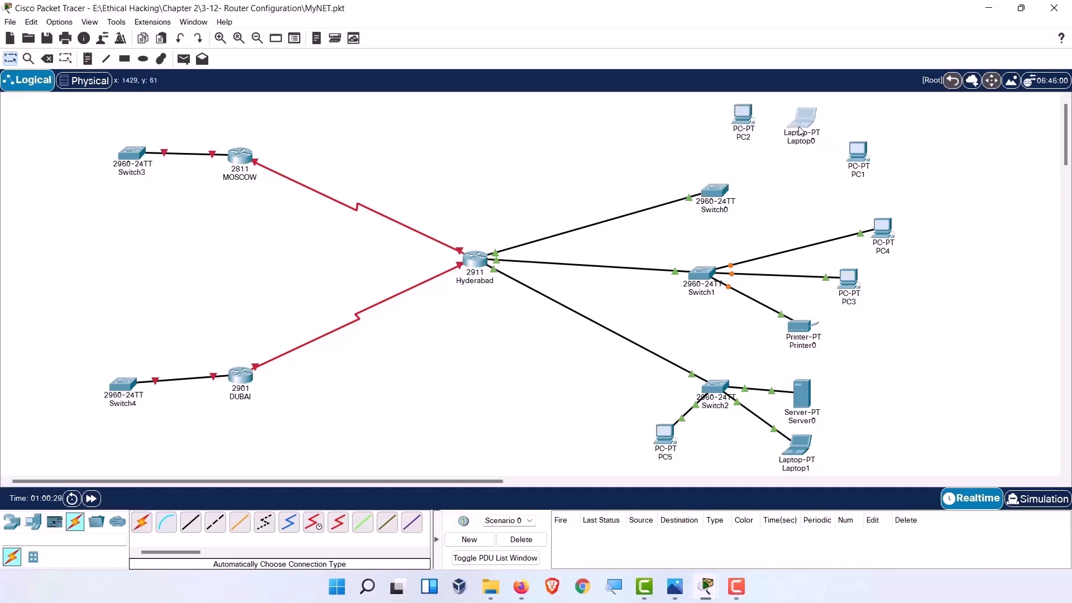
{"action": "left_click_drag", "start_coordinate": [861, 157], "coordinate": [854, 164]}
Connect Switch0 to PC2, Laptop0 and PC1 with automatic cables.
{"action": "left_click", "coordinate": [142, 522]}
{"action": "left_click", "coordinate": [711, 197]}
{"action": "left_click", "coordinate": [749, 121]}
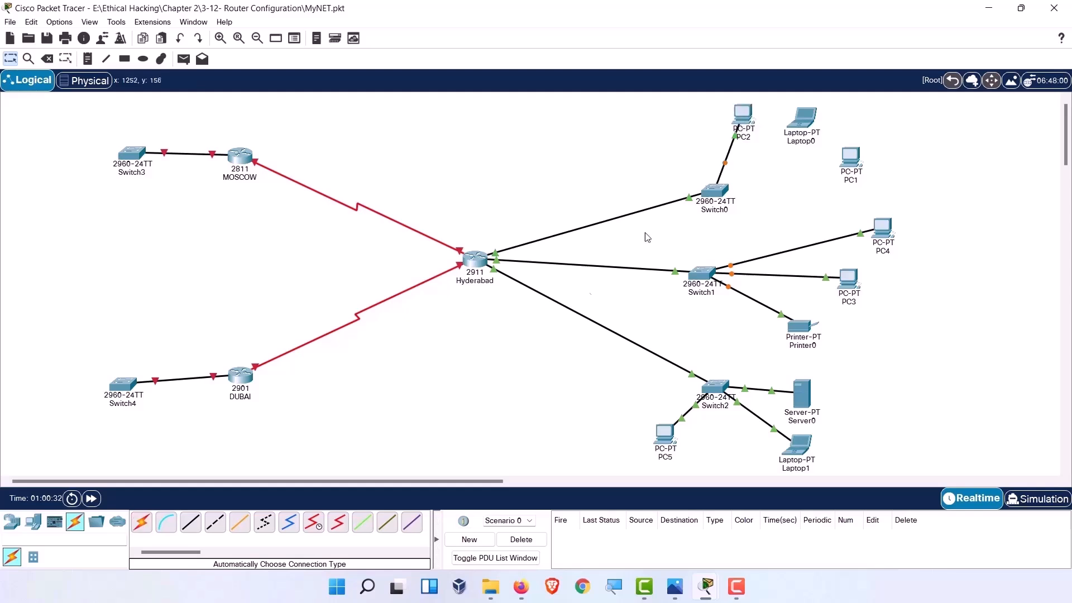
{"action": "left_click", "coordinate": [712, 193]}
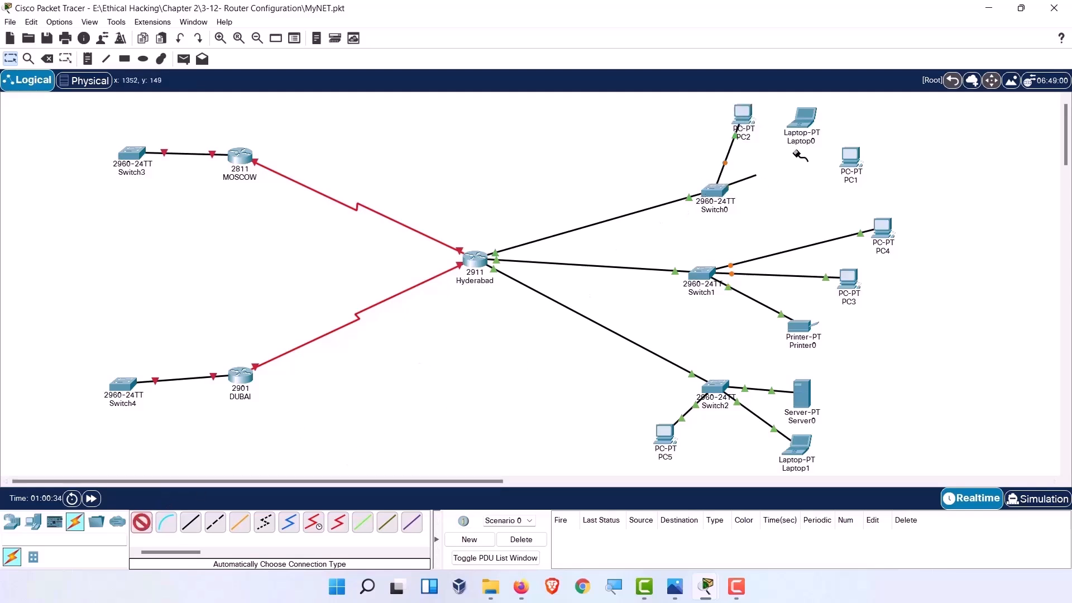
{"action": "left_click", "coordinate": [803, 124]}
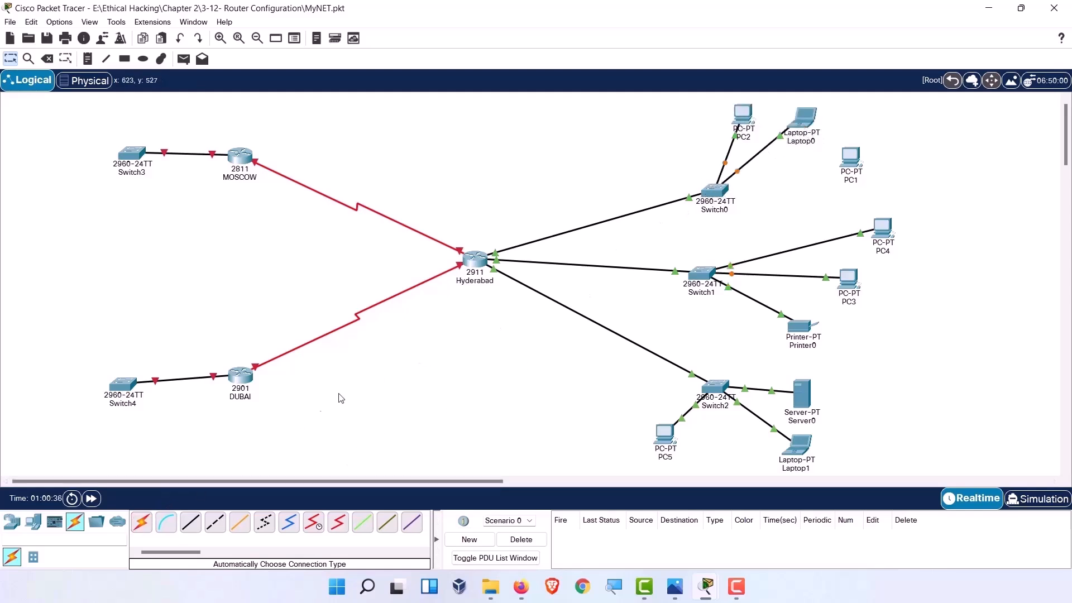
{"action": "left_click", "coordinate": [142, 522]}
{"action": "left_click", "coordinate": [721, 184]}
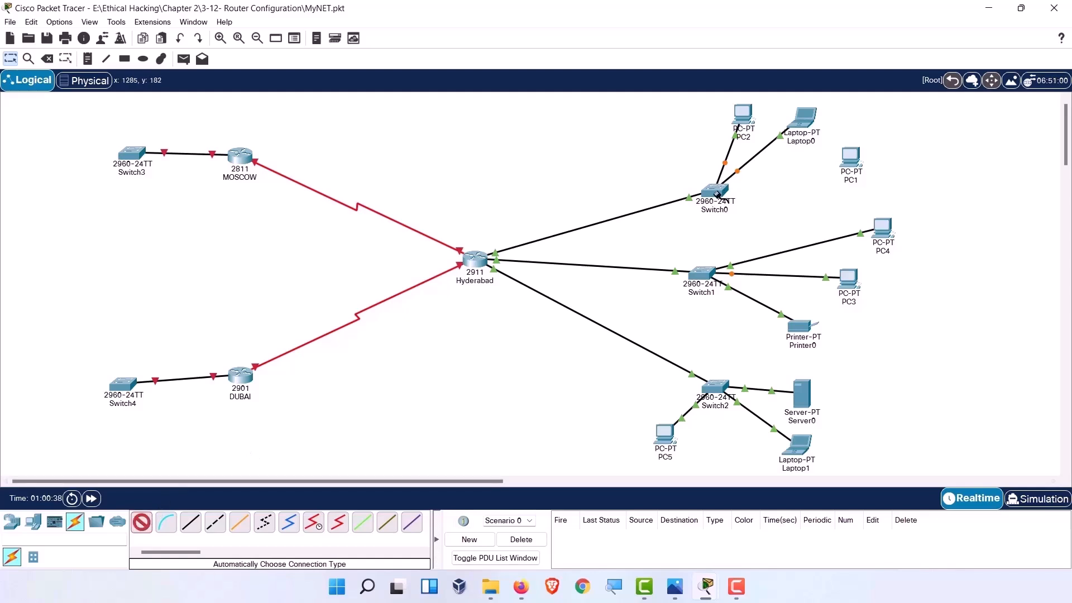
{"action": "left_click", "coordinate": [850, 158]}
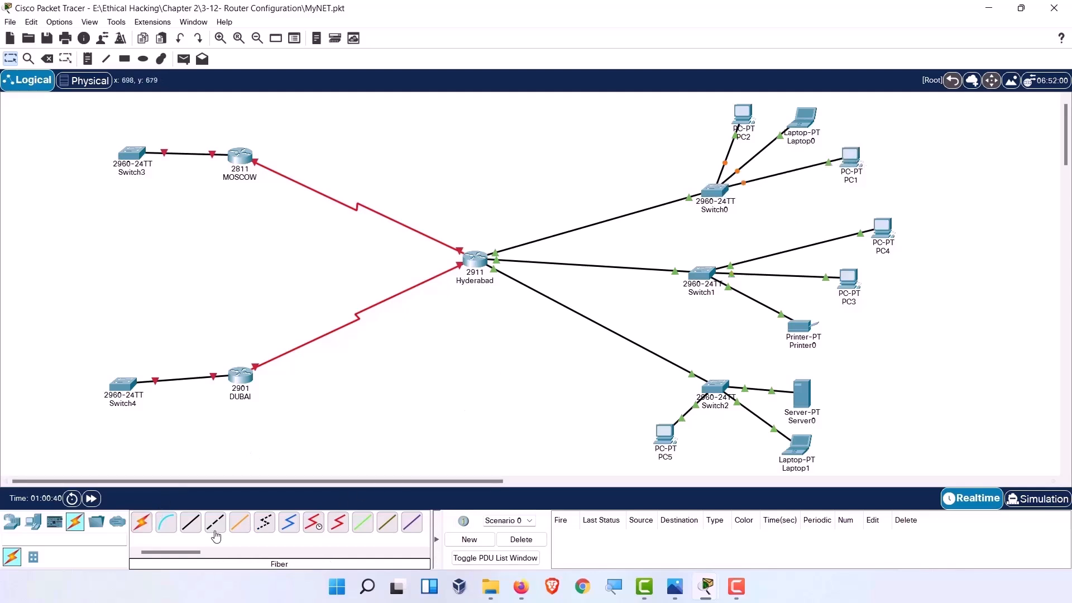
{"action": "left_click", "coordinate": [33, 522]}
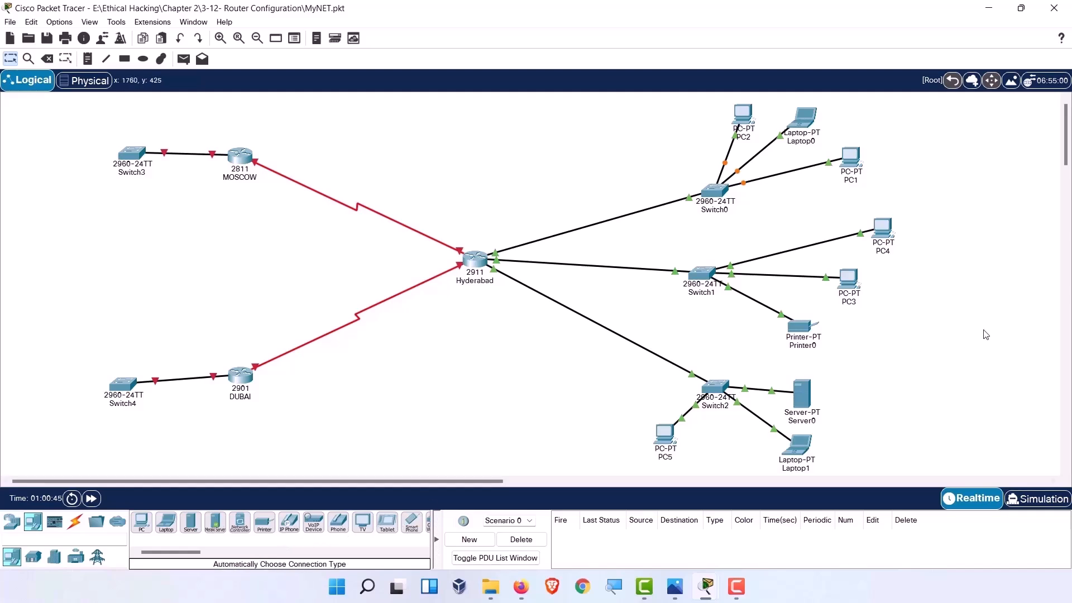
Rename Switch2 to 'IT DEPT'.
{"action": "left_click", "coordinate": [723, 406]}
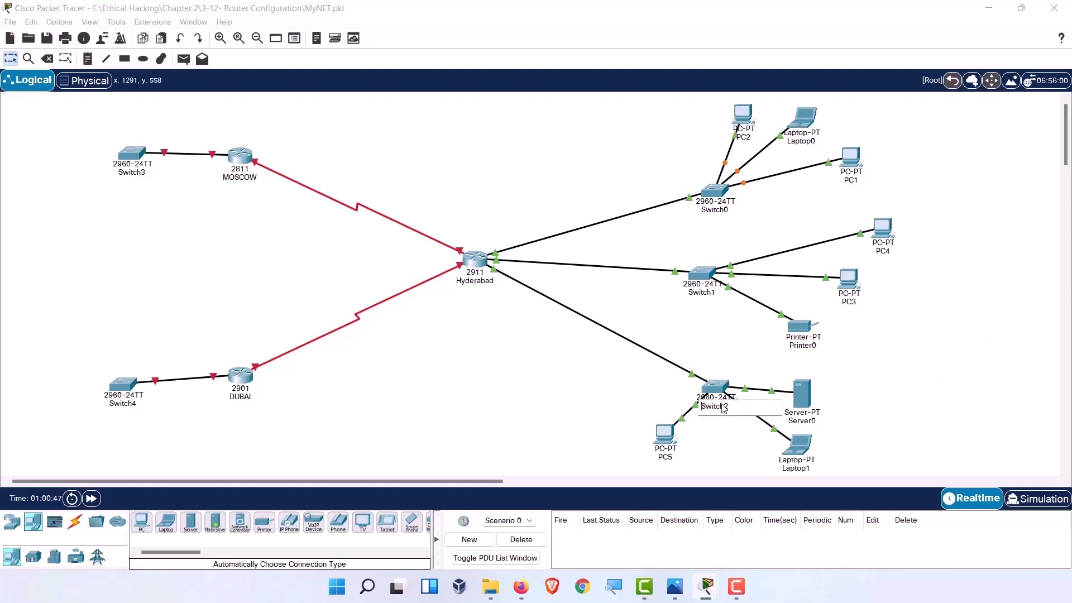
{"action": "left_click_drag", "start_coordinate": [724, 406], "coordinate": [701, 411]}
{"action": "key", "text": "BackSpace"}
{"action": "type", "text": "IT DEPT"}
{"action": "left_click", "coordinate": [705, 294]}
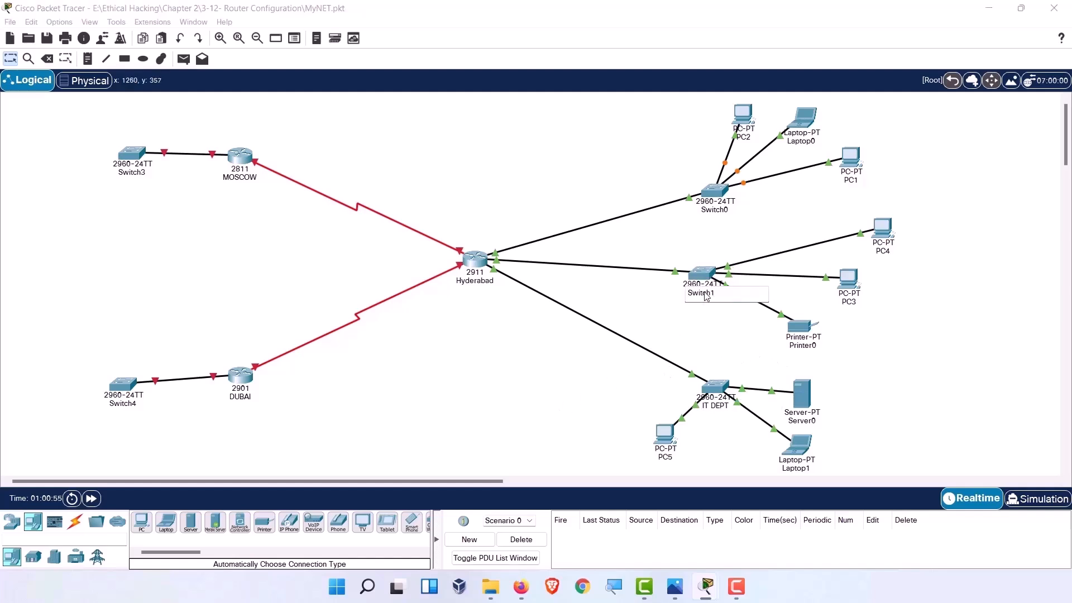
Rename Switch1 to 'FINANCE'.
{"action": "type", "text": "FINANCE"}
{"action": "key", "text": "ctrl+a"}
{"action": "type", "text": "NAN"}
{"action": "left_click", "coordinate": [728, 350]}
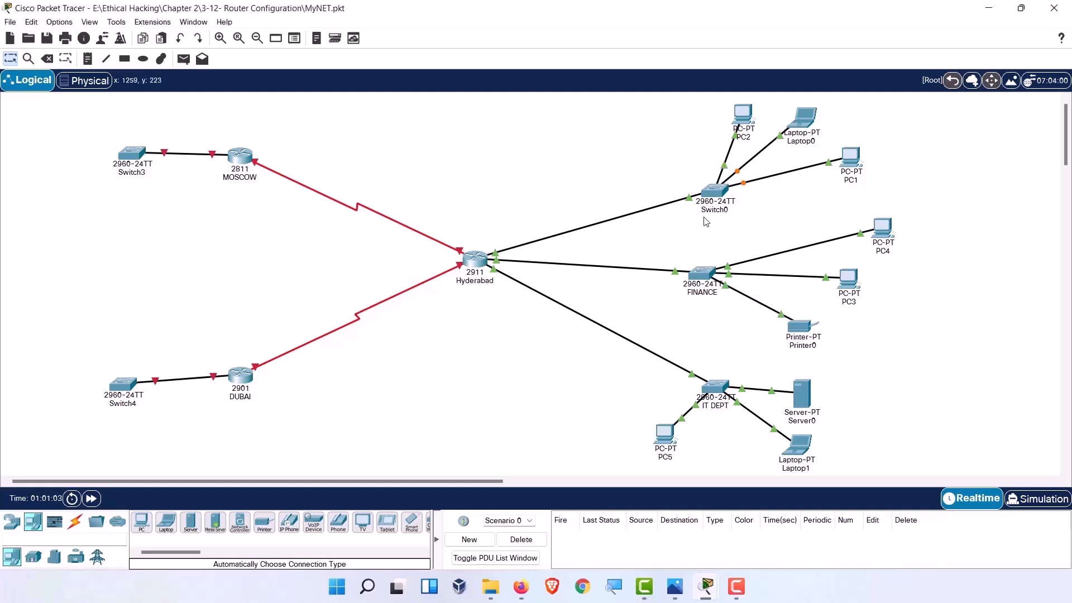
Rename Switch0 to 'HR'.
{"action": "left_click", "coordinate": [727, 211]}
{"action": "key", "text": "ctrl+a"}
{"action": "type", "text": "HR"}
{"action": "left_click", "coordinate": [678, 246]}
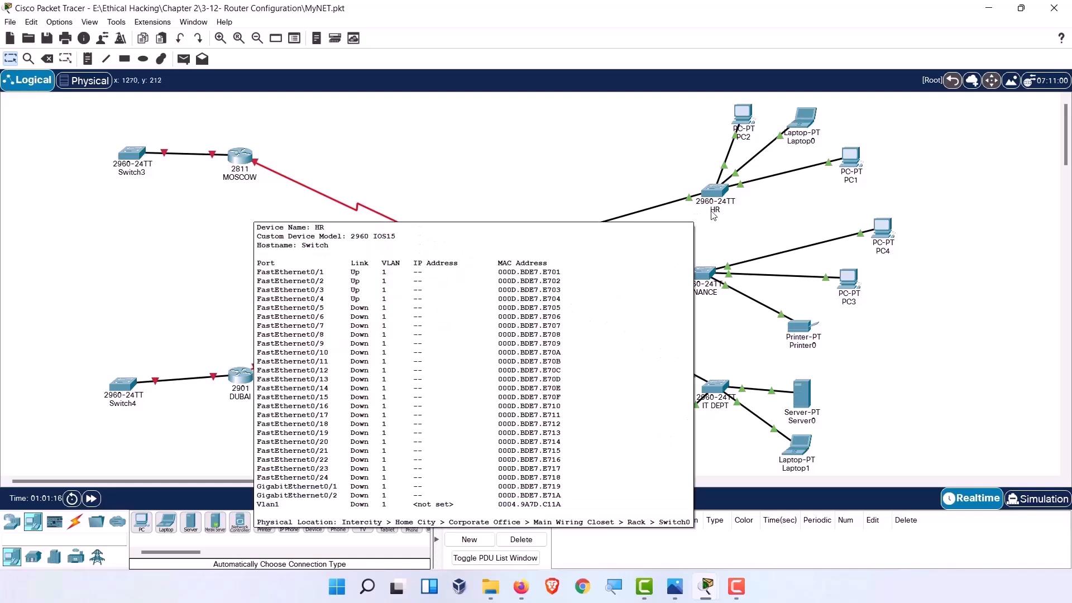
Reposition the DUBAI router, Switch4 and Switch3 on the canvas.
{"action": "mouse_move", "coordinate": [712, 217]}
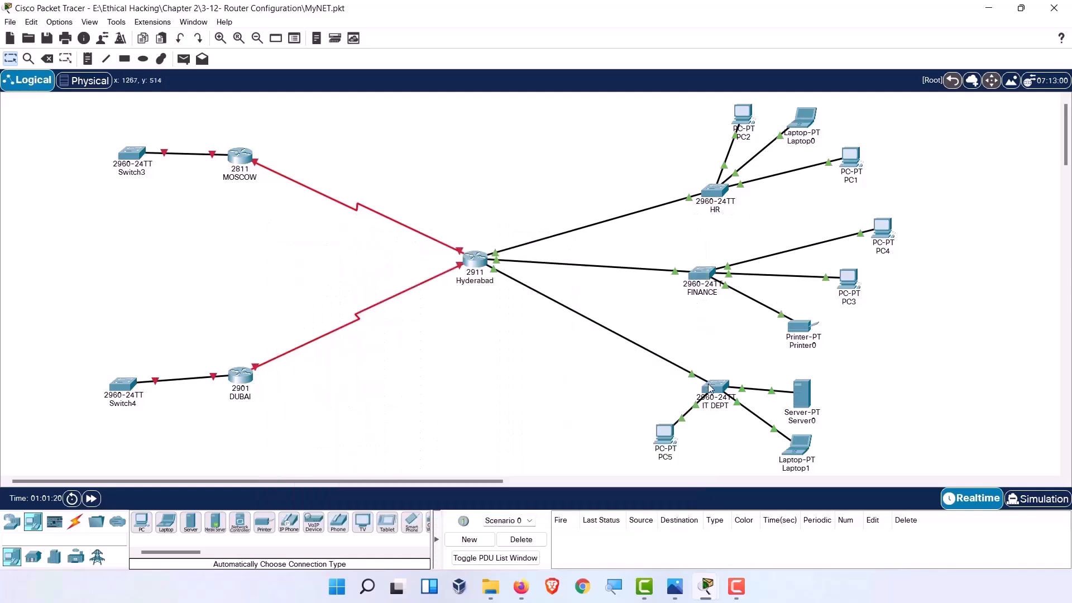
{"action": "left_click_drag", "start_coordinate": [241, 379], "coordinate": [304, 317]}
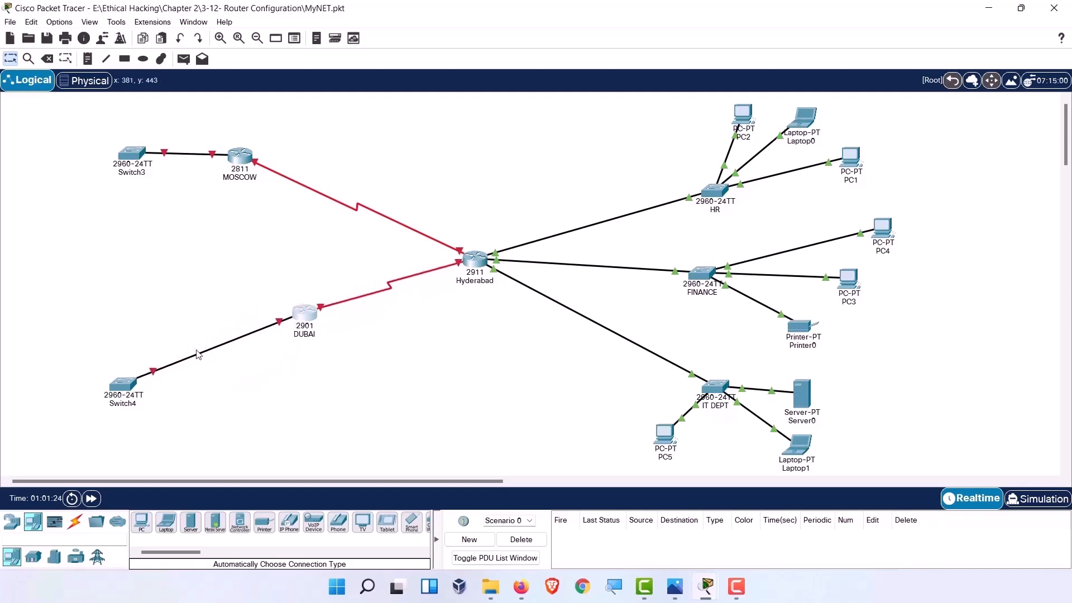
{"action": "left_click_drag", "start_coordinate": [134, 382], "coordinate": [208, 348]}
{"action": "left_click_drag", "start_coordinate": [136, 162], "coordinate": [156, 185]}
Add PC6 below Switch4 and Laptop2 left of Switch3.
{"action": "left_click", "coordinate": [141, 522]}
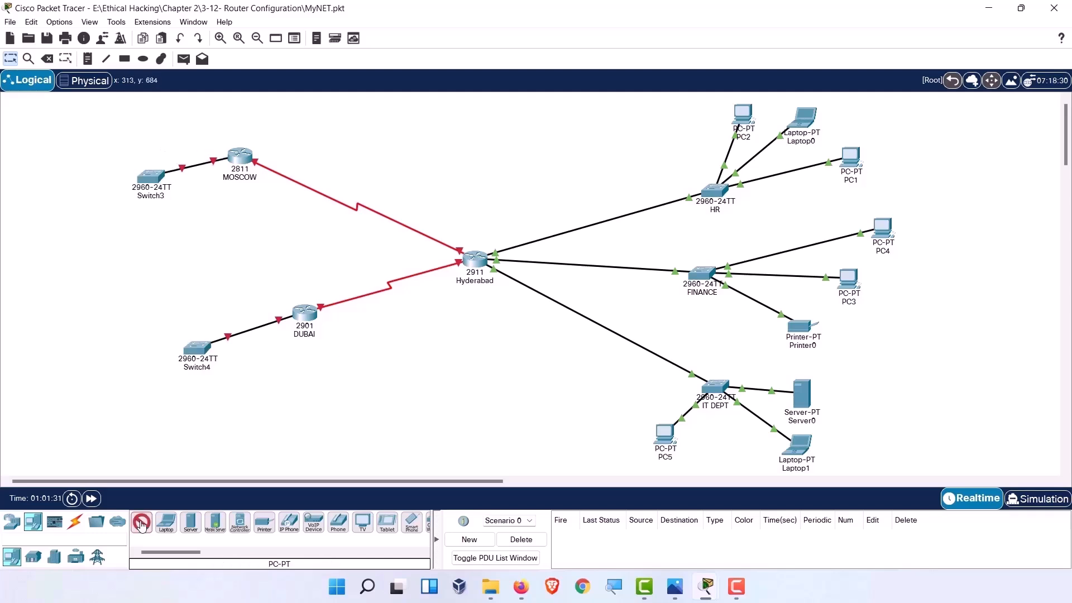
{"action": "left_click", "coordinate": [141, 410]}
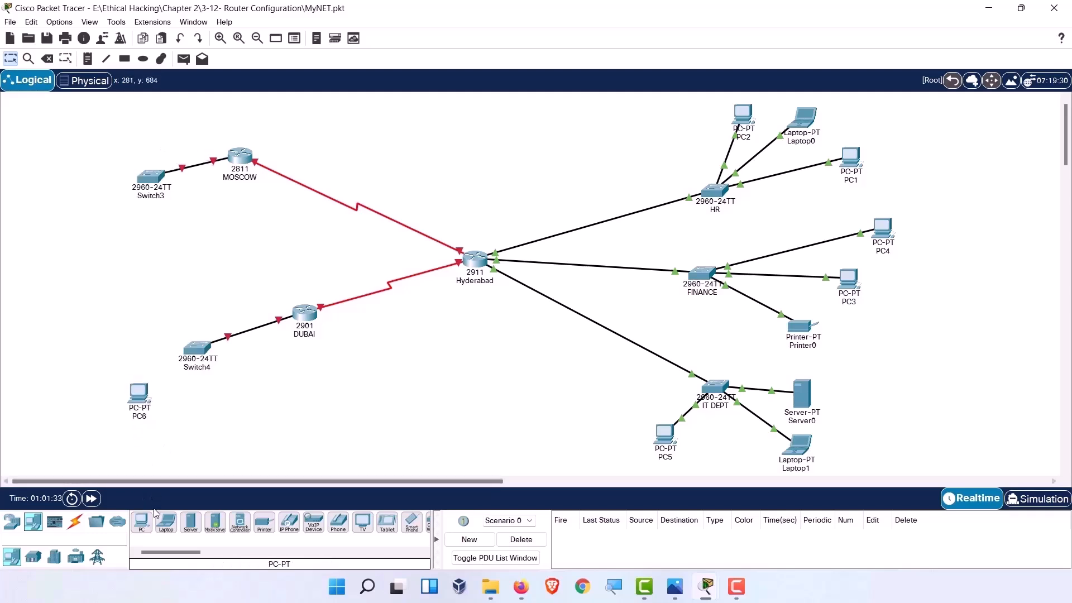
{"action": "left_click_drag", "start_coordinate": [166, 522], "coordinate": [150, 418]}
{"action": "left_click", "coordinate": [80, 245]}
Connect PC6 to Switch4 and Laptop2 to Switch3 with automatic cables.
{"action": "left_click", "coordinate": [75, 522]}
{"action": "left_click", "coordinate": [142, 522]}
{"action": "left_click", "coordinate": [139, 397]}
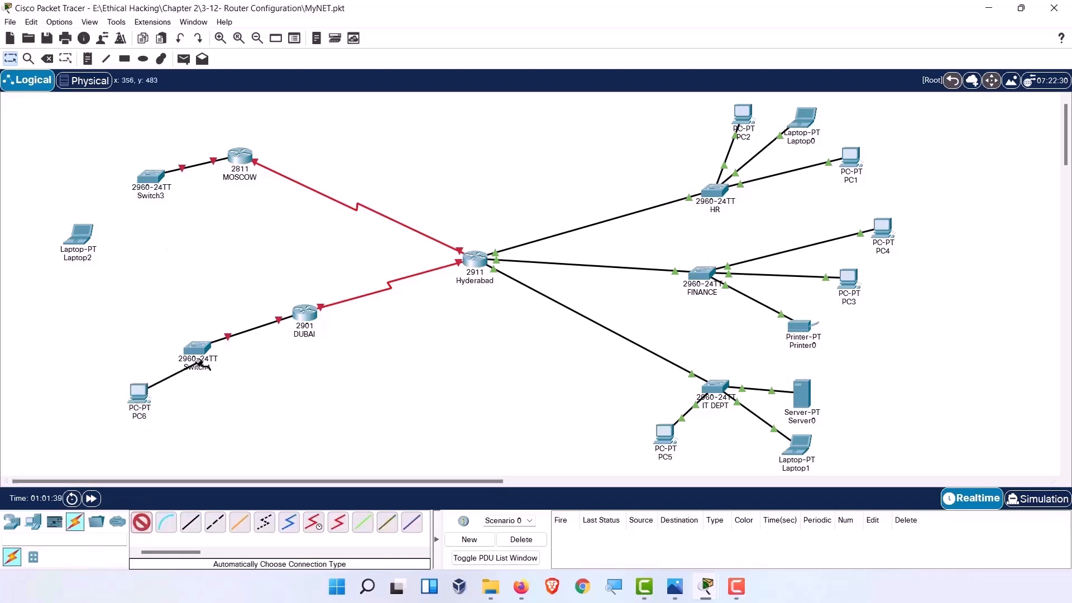
{"action": "left_click", "coordinate": [197, 348]}
{"action": "left_click", "coordinate": [141, 522]}
{"action": "left_click", "coordinate": [81, 234]}
{"action": "left_click", "coordinate": [150, 178]}
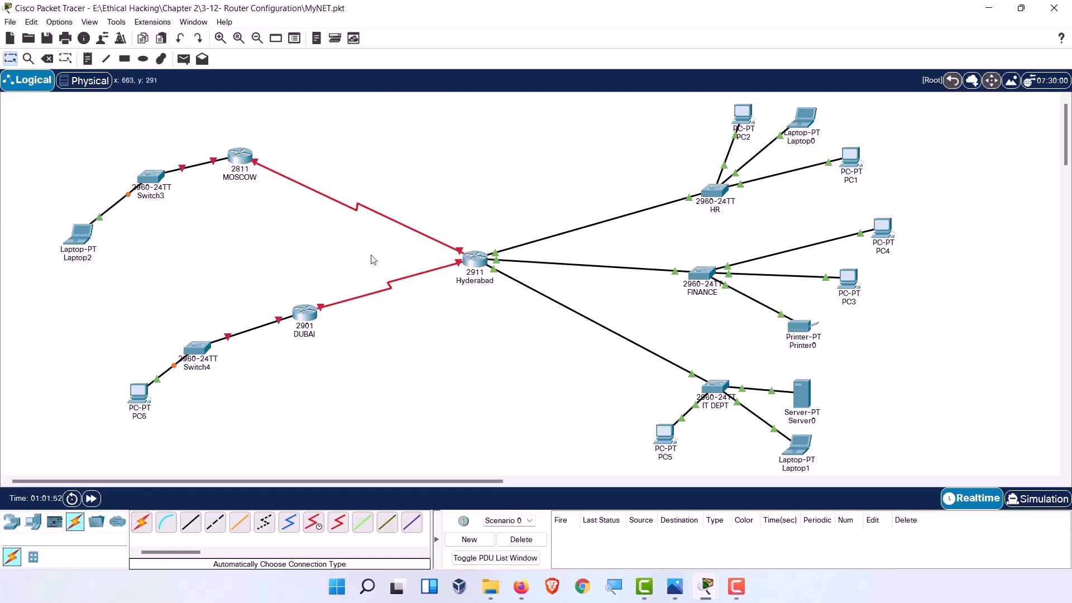
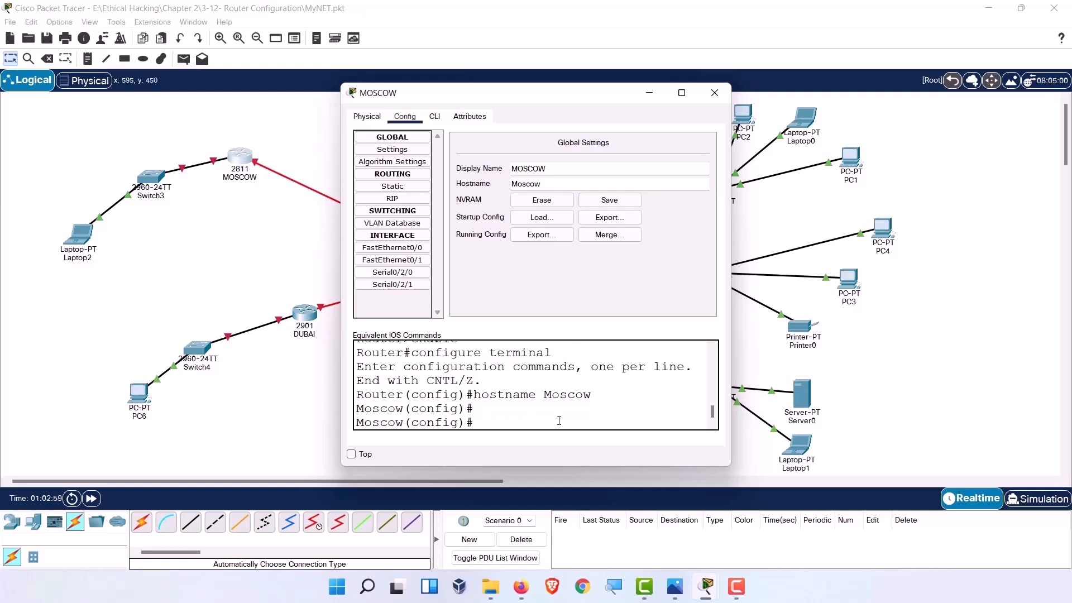
Review MOSCOW's CLI and its FastEthernet0/0 and FastEthernet0/1 settings, then close the router window.
{"action": "left_click", "coordinate": [438, 117]}
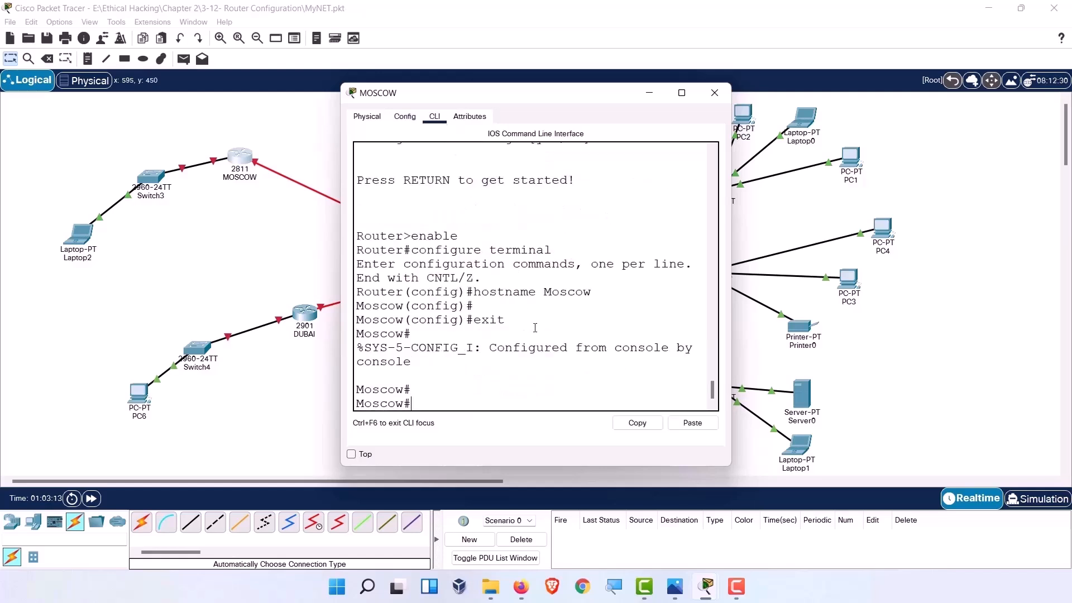
{"action": "left_click_drag", "start_coordinate": [407, 93], "coordinate": [476, 85]}
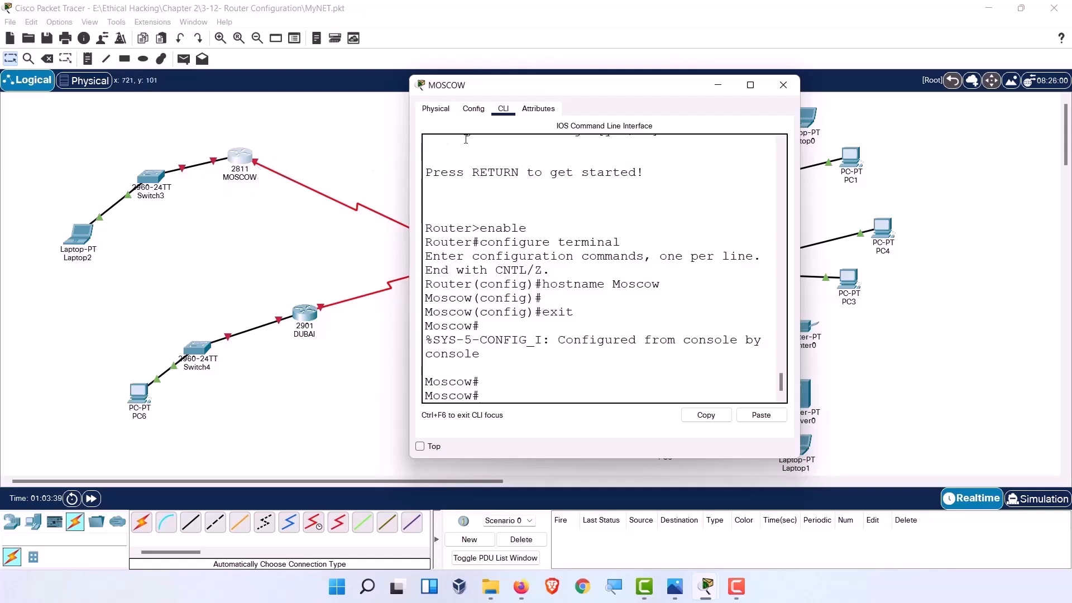
{"action": "left_click", "coordinate": [473, 108]}
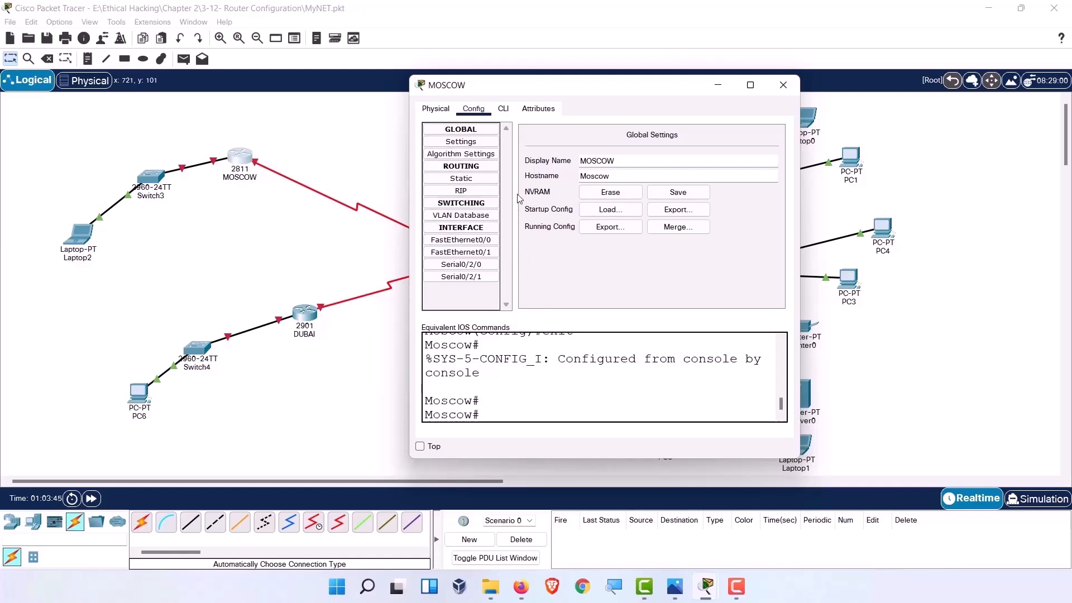
{"action": "left_click", "coordinate": [478, 241]}
{"action": "left_click", "coordinate": [479, 252]}
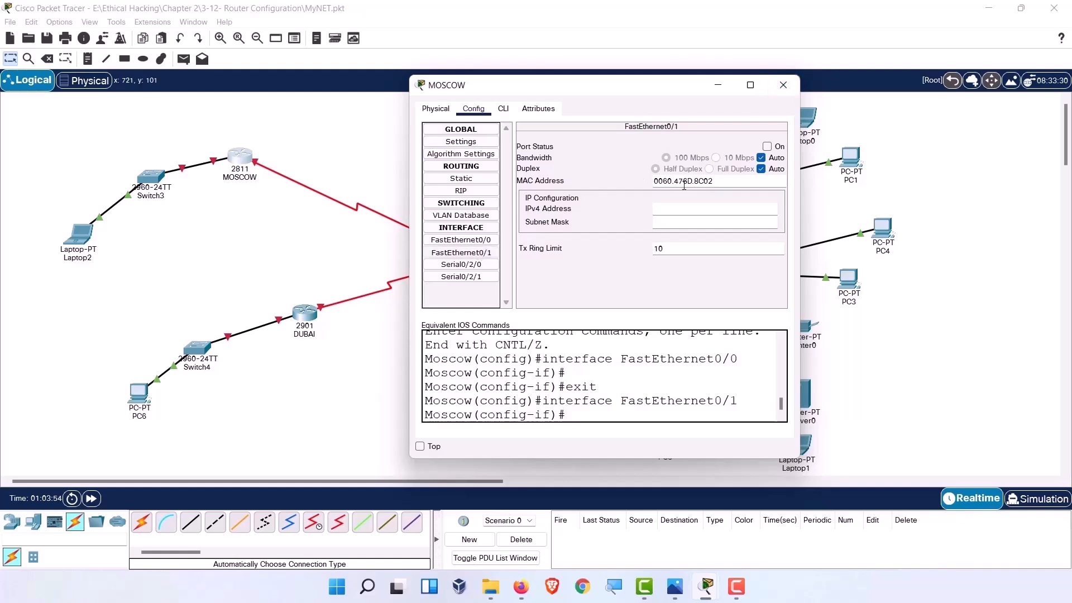
{"action": "left_click", "coordinate": [783, 85]}
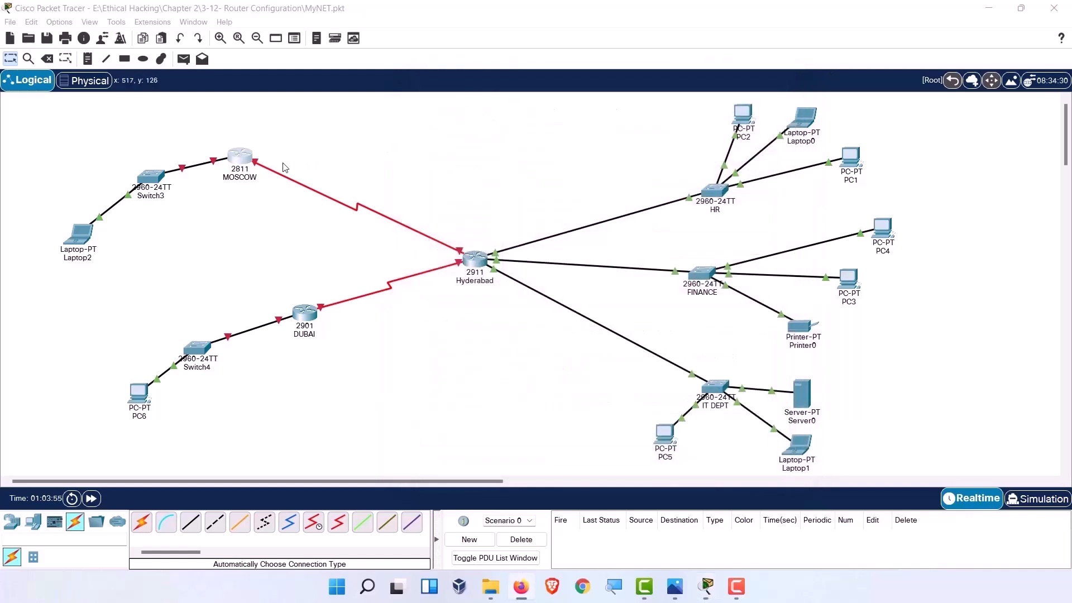
Plug the serial cable into MOSCOW's Serial0/2/0 after FastEthernet0/1 is rejected.
{"action": "left_click", "coordinate": [252, 166]}
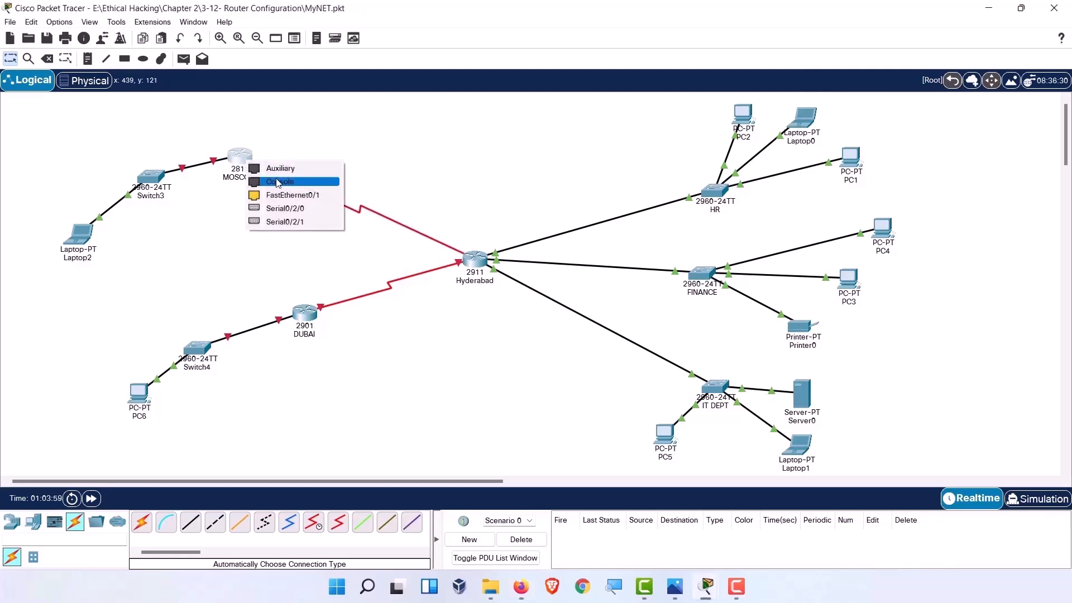
{"action": "left_click", "coordinate": [316, 199]}
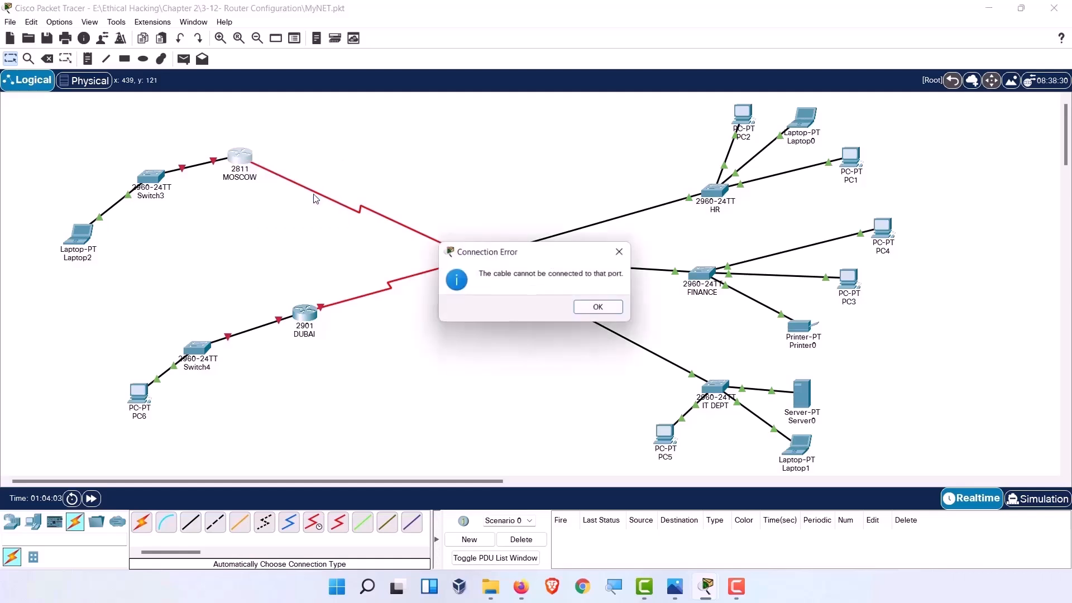
{"action": "left_click", "coordinate": [601, 308]}
{"action": "left_click", "coordinate": [245, 159]}
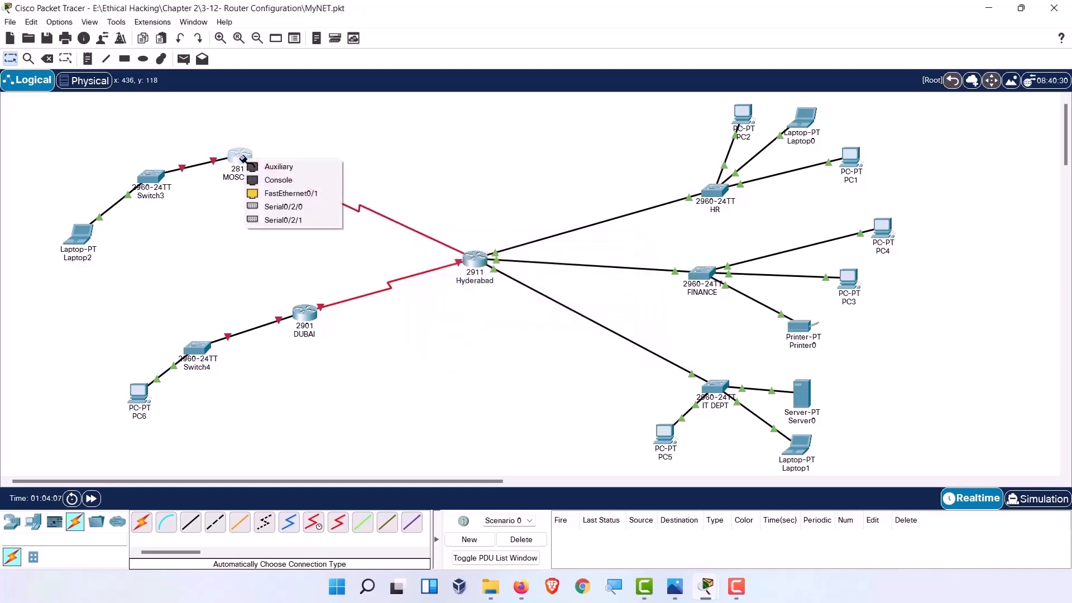
{"action": "left_click", "coordinate": [309, 208]}
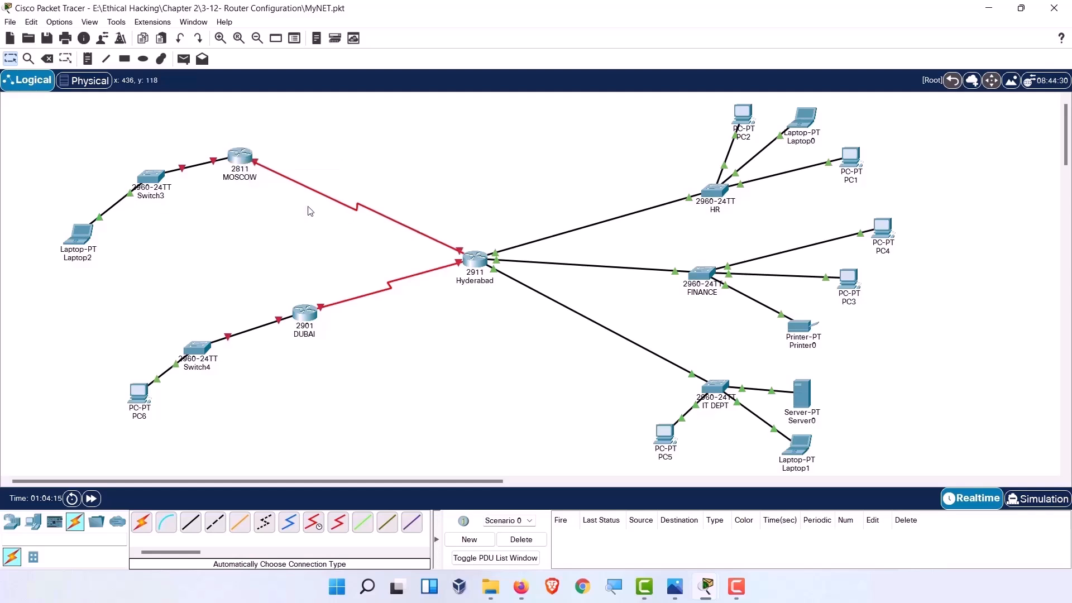
Check MOSCOW's Serial0/2/0 settings, then land the cable on Hyderabad's Serial0/3/0.
{"action": "left_click", "coordinate": [235, 162]}
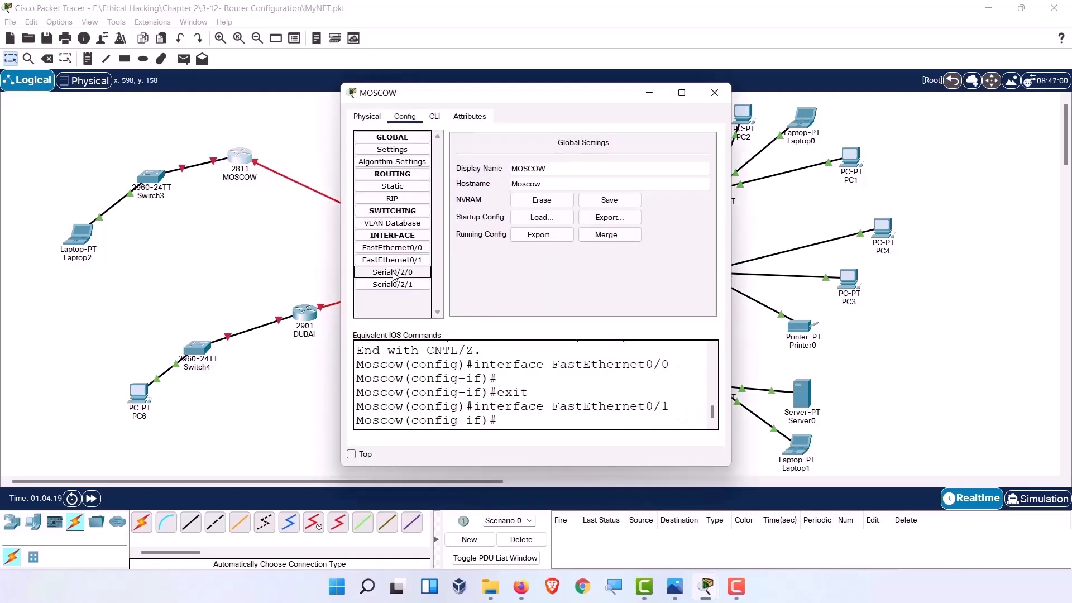
{"action": "left_click", "coordinate": [394, 273]}
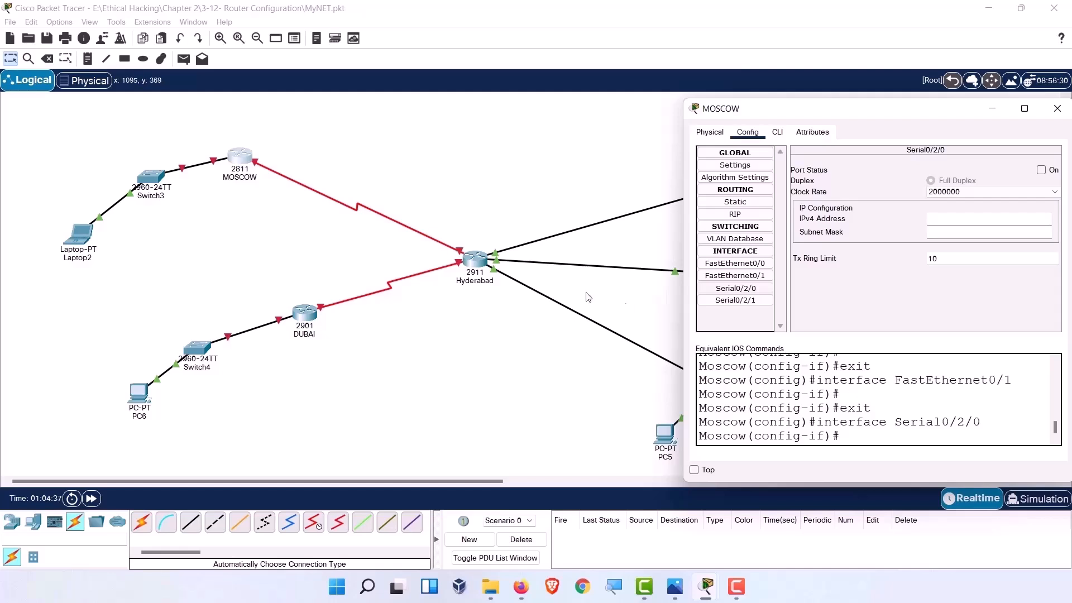
{"action": "left_click", "coordinate": [461, 254]}
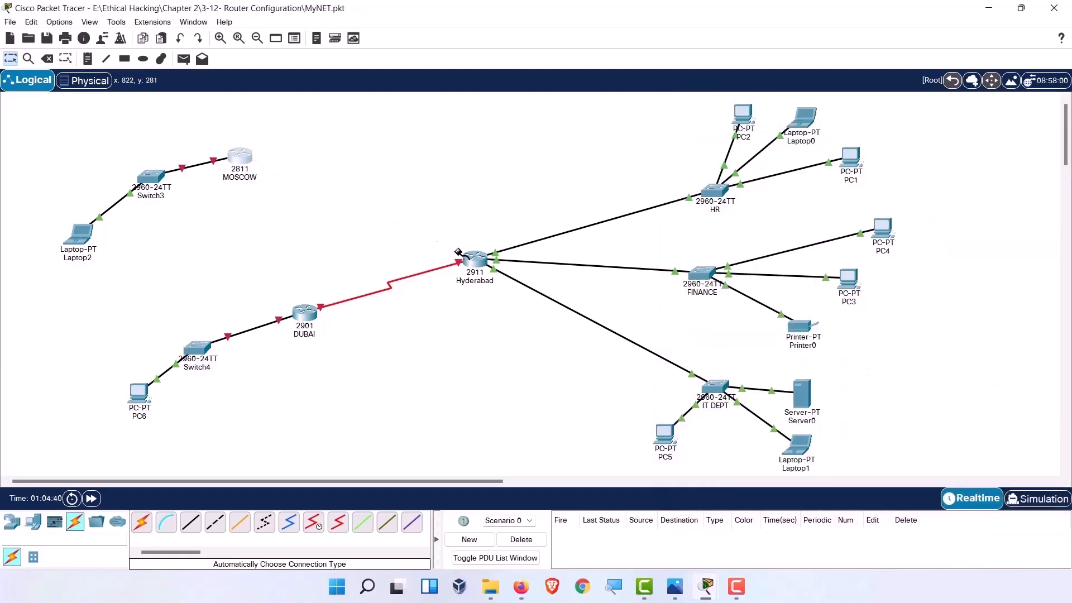
{"action": "left_click", "coordinate": [468, 260]}
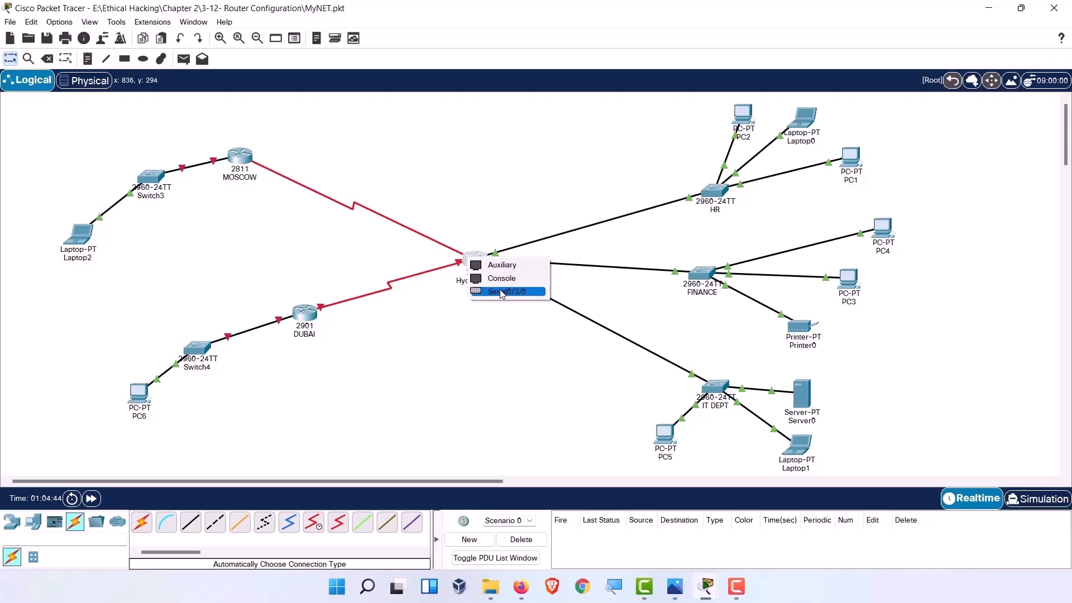
{"action": "left_click", "coordinate": [501, 293]}
Verify Hyderabad's Serial0/3/0 holds 192.168.0.1 with mask 255.255.255.240, then close its window.
{"action": "left_click", "coordinate": [476, 268]}
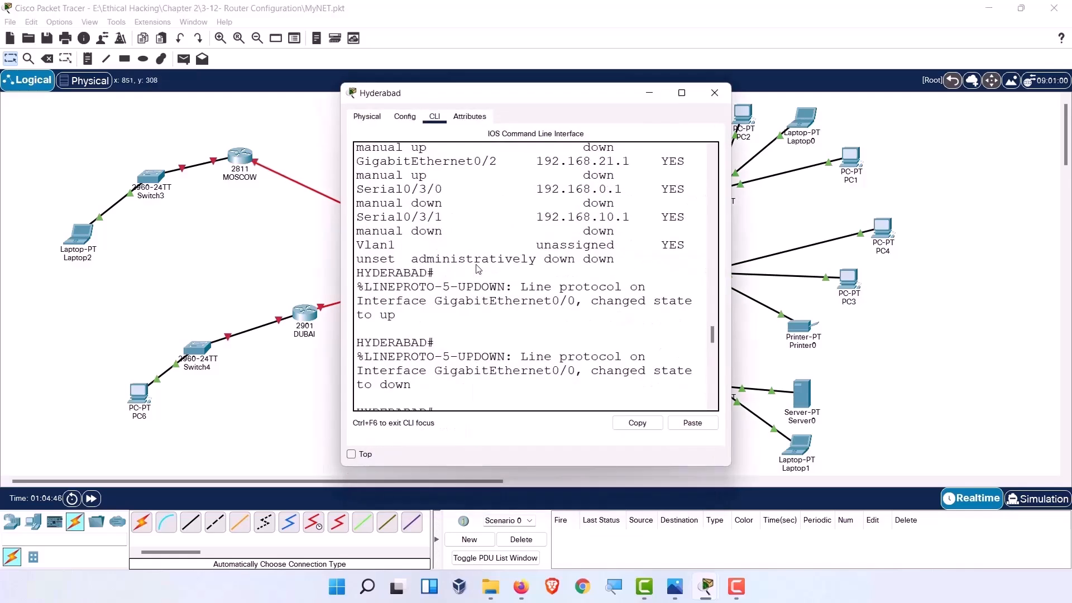
{"action": "left_click", "coordinate": [400, 121]}
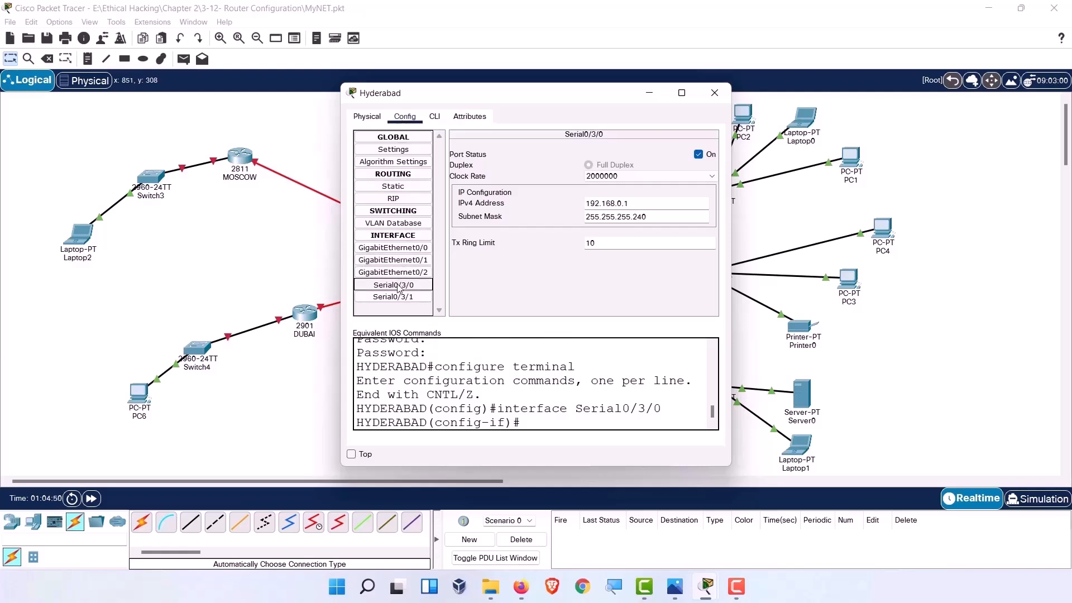
{"action": "left_click", "coordinate": [398, 287]}
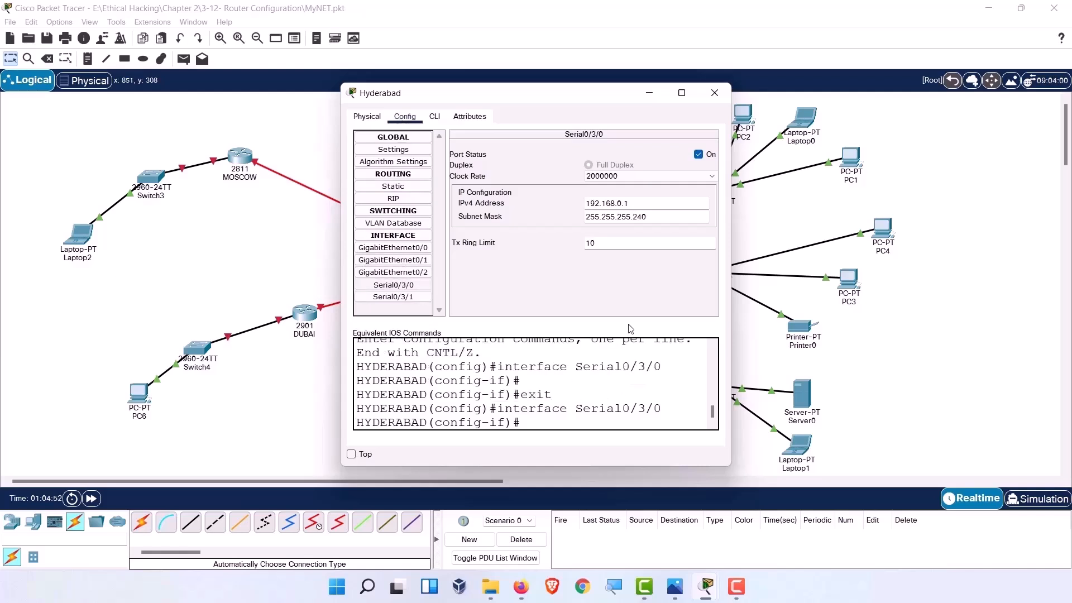
{"action": "left_click_drag", "start_coordinate": [638, 203], "coordinate": [584, 204]}
{"action": "left_click", "coordinate": [714, 92]}
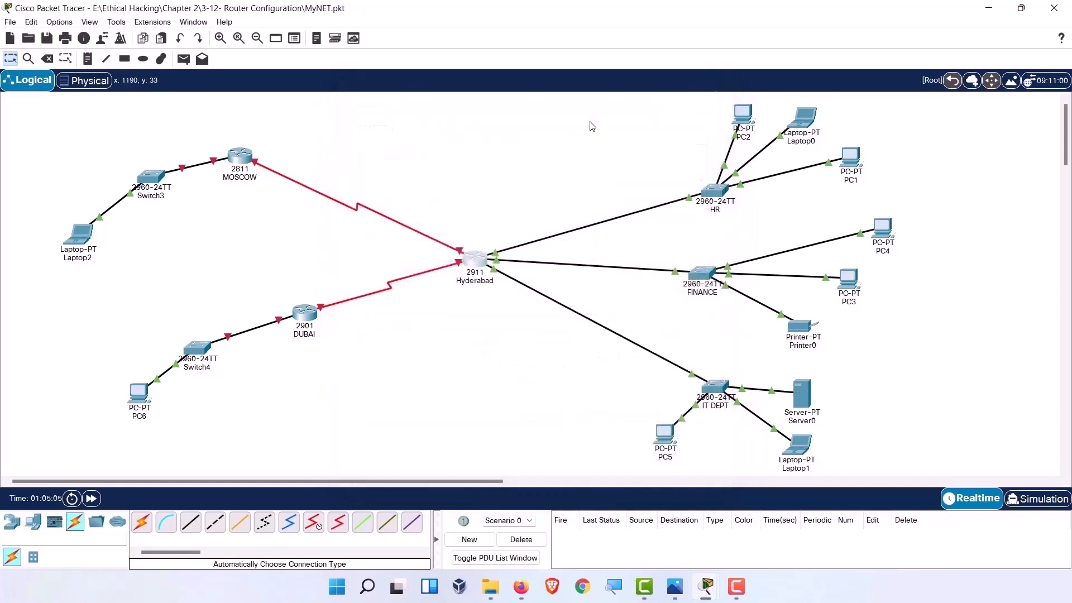
Reattach the serial cable to MOSCOW's Serial0/2/0 and bring up that interface's settings.
{"action": "left_click", "coordinate": [244, 160]}
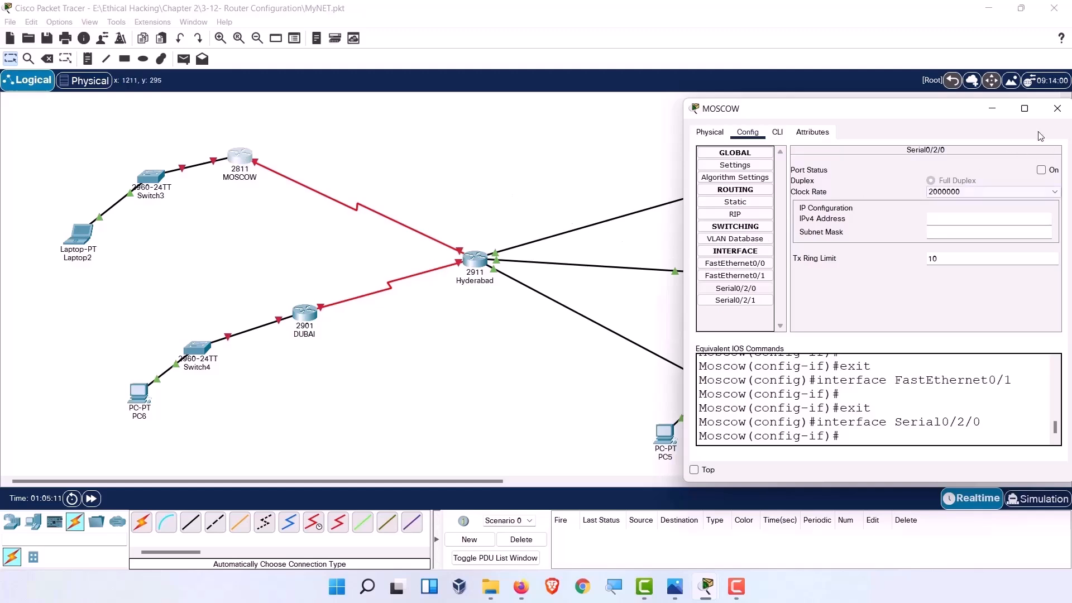
{"action": "left_click", "coordinate": [1057, 108]}
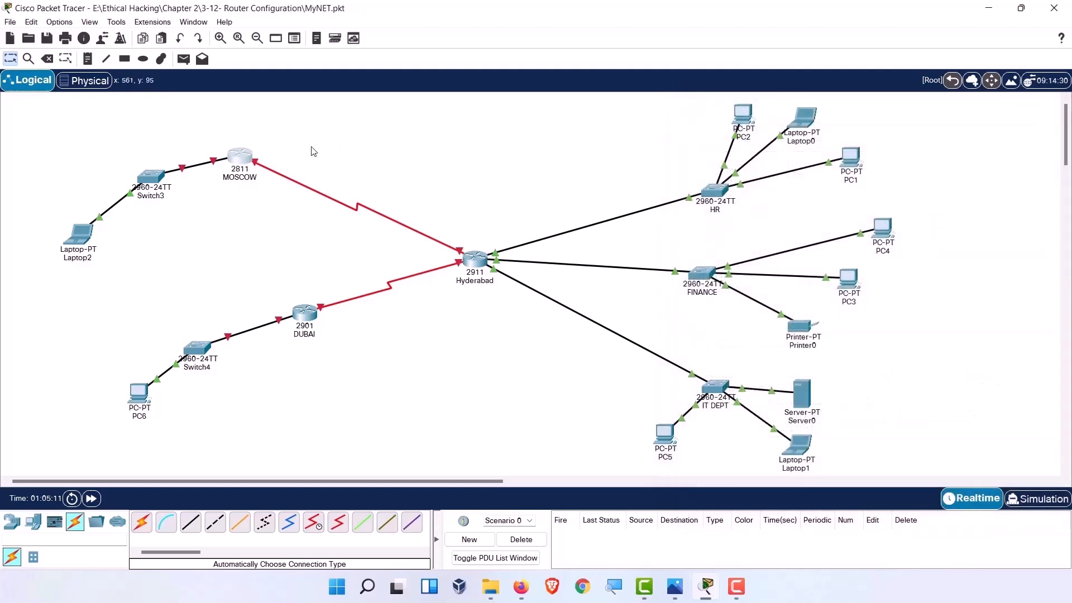
{"action": "left_click", "coordinate": [259, 168]}
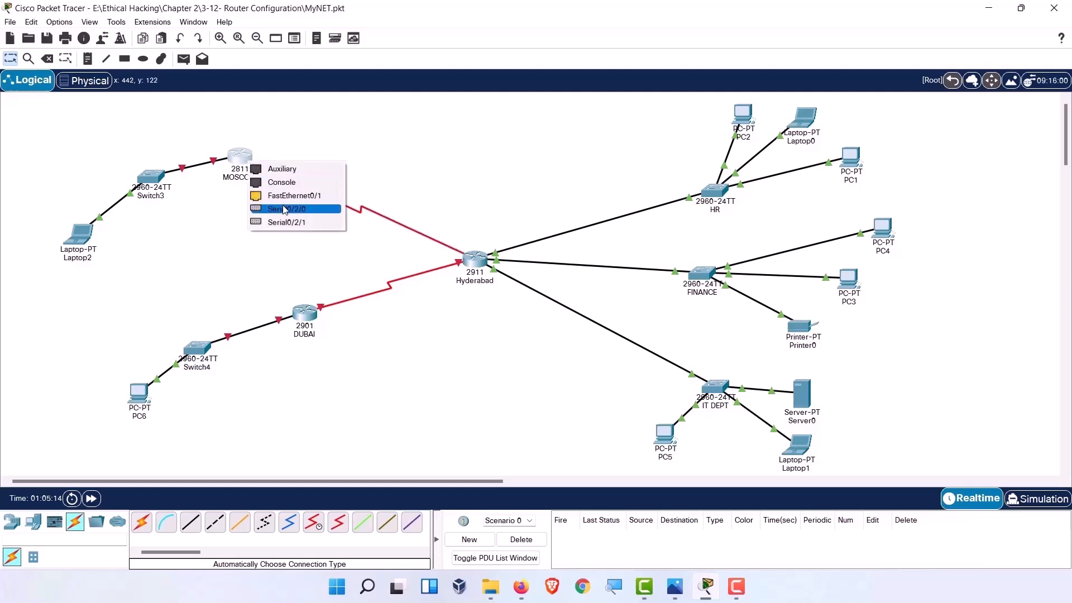
{"action": "left_click", "coordinate": [283, 208]}
{"action": "left_click", "coordinate": [248, 164]}
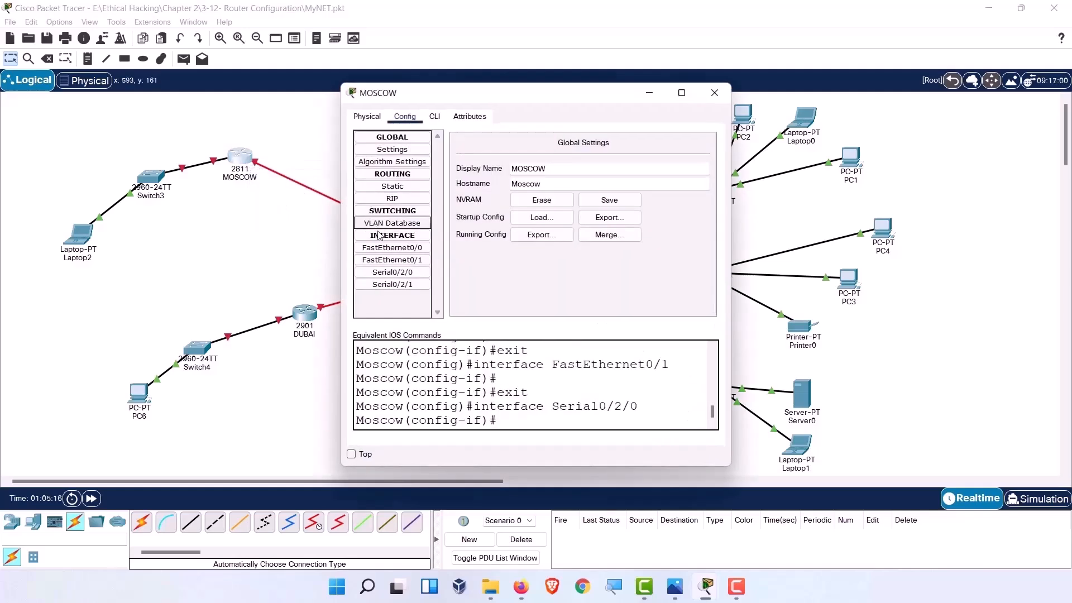
{"action": "left_click", "coordinate": [392, 272]}
Enter IPv4 192.168.0.1 and subnet mask 255.255.255.240 on MOSCOW's Serial0/2/0.
{"action": "left_click", "coordinate": [592, 205]}
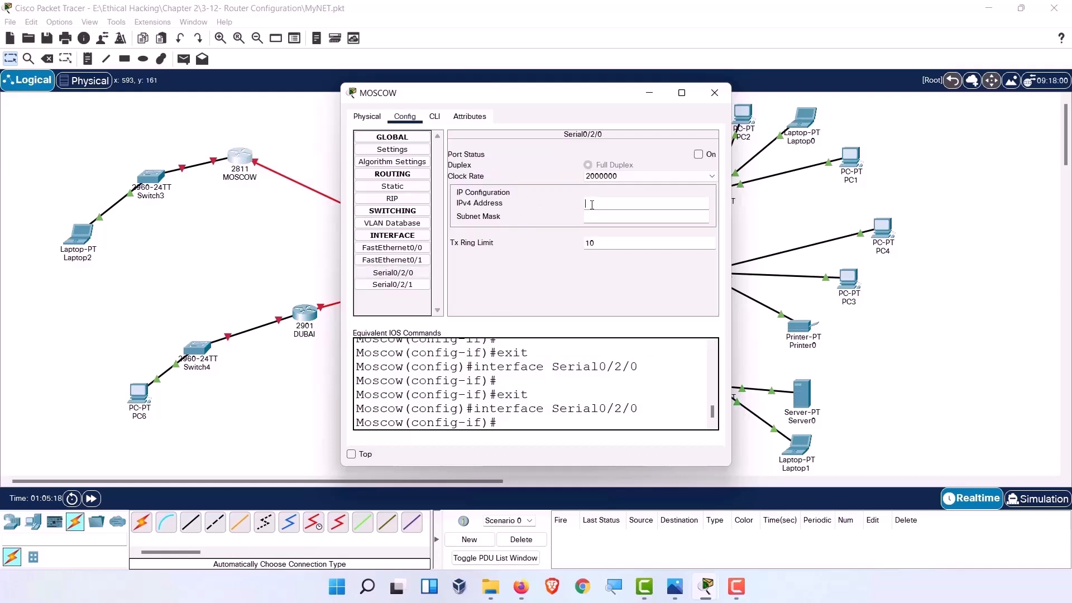
{"action": "type", "text": "192."}
{"action": "type", "text": "168.0.1"}
{"action": "key", "text": "Tab"}
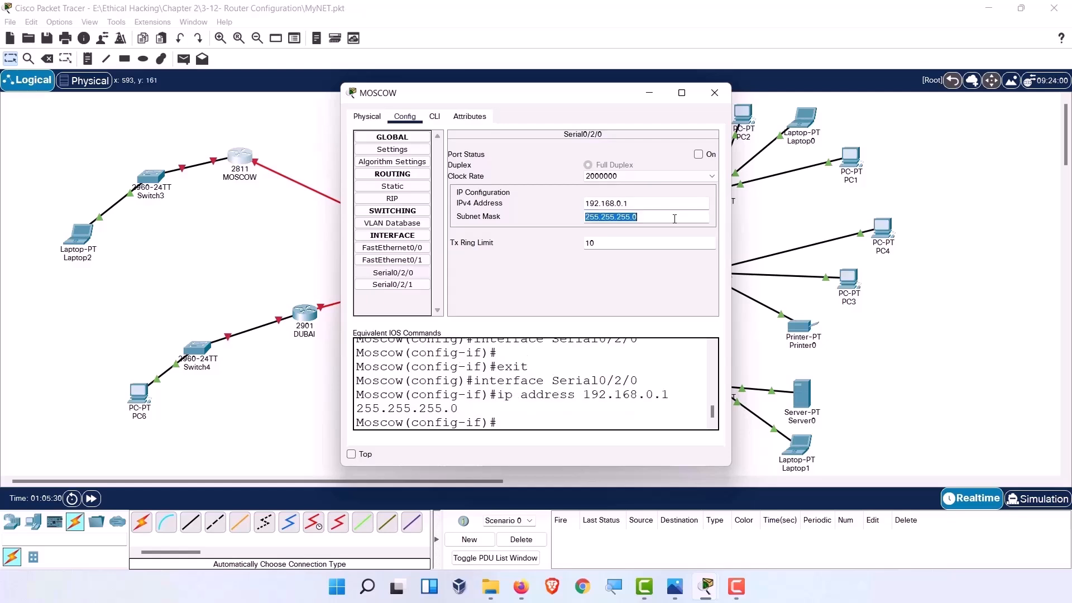
{"action": "left_click", "coordinate": [674, 218]}
{"action": "key", "text": "BackSpace"}
{"action": "type", "text": "240"}
{"action": "key", "text": "Return"}
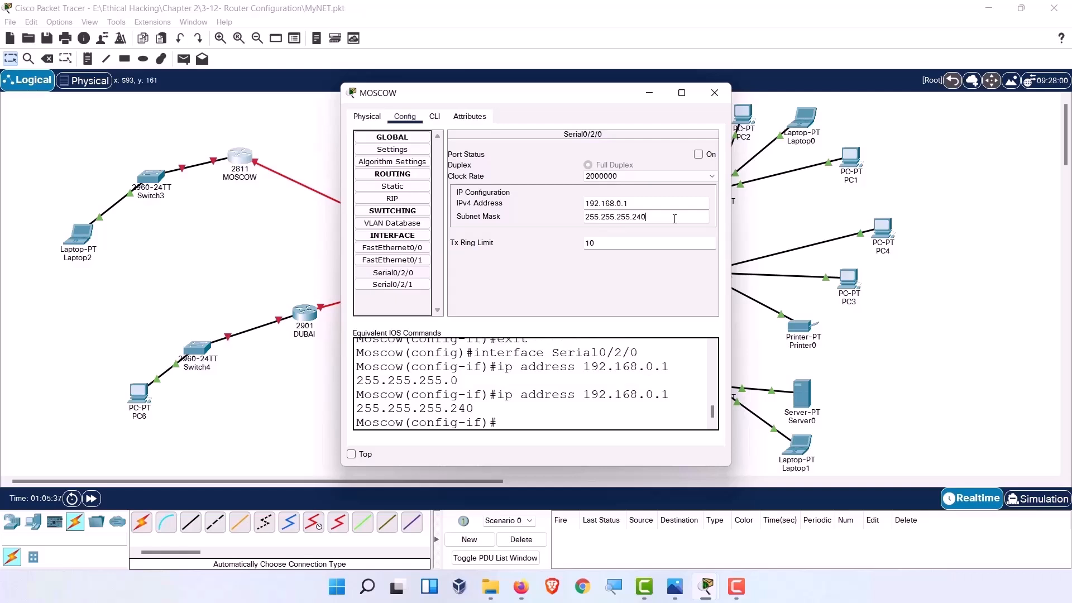
Turn Serial0/2/0's port status on, checking the ip address and no shutdown commands, then close.
{"action": "scroll", "coordinate": [578, 408], "scroll_direction": "up", "scroll_amount": 1}
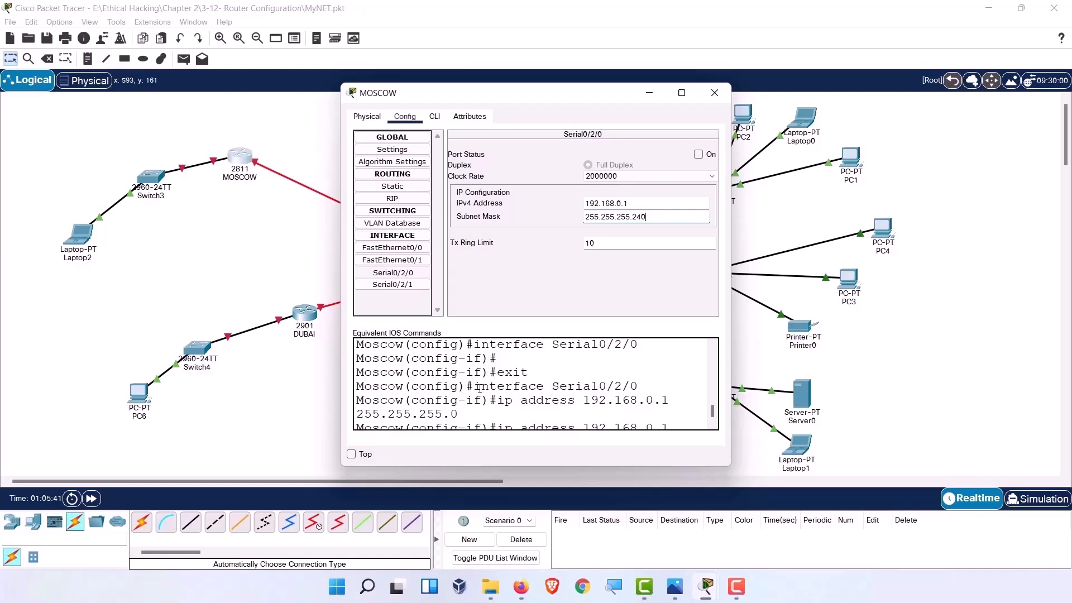
{"action": "left_click_drag", "start_coordinate": [491, 403], "coordinate": [404, 396]}
{"action": "left_click_drag", "start_coordinate": [497, 397], "coordinate": [597, 406]}
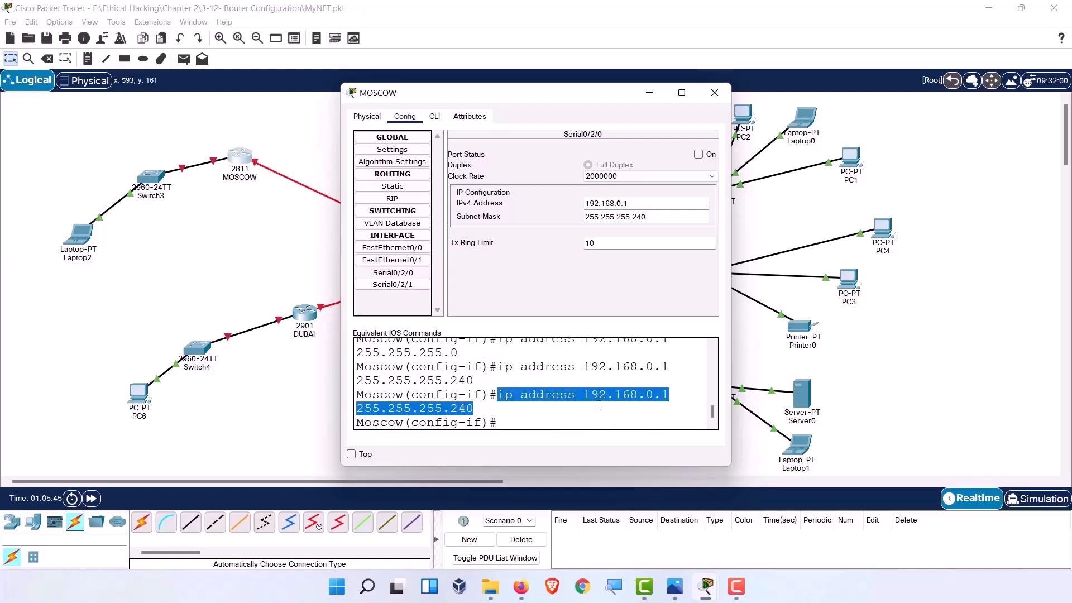
{"action": "left_click", "coordinate": [520, 419]}
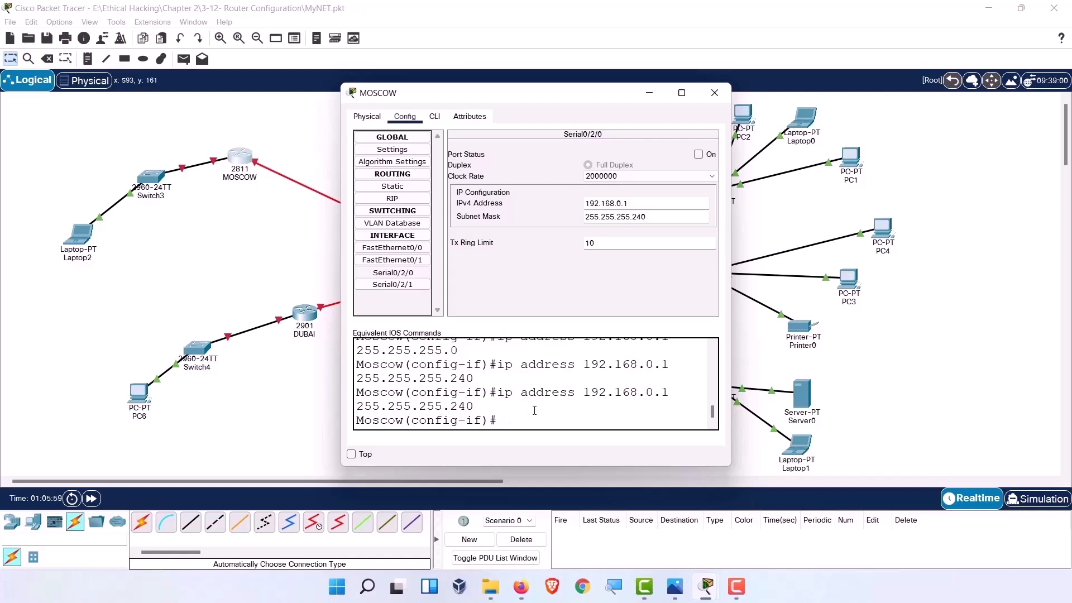
{"action": "left_click", "coordinate": [699, 156]}
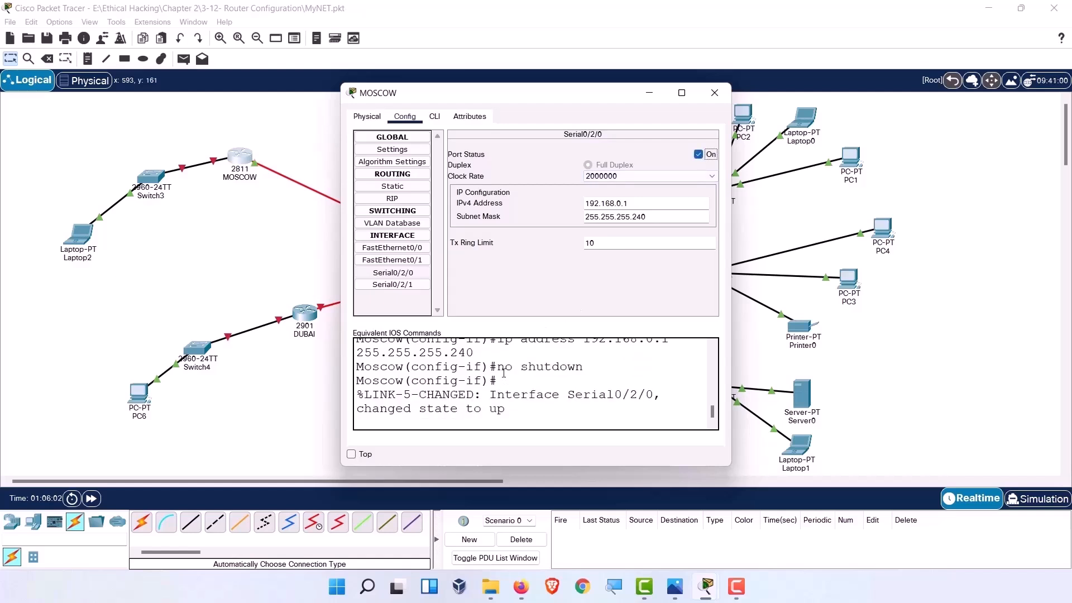
{"action": "left_click_drag", "start_coordinate": [497, 366], "coordinate": [613, 377]}
{"action": "left_click", "coordinate": [542, 415]}
{"action": "left_click", "coordinate": [714, 92]}
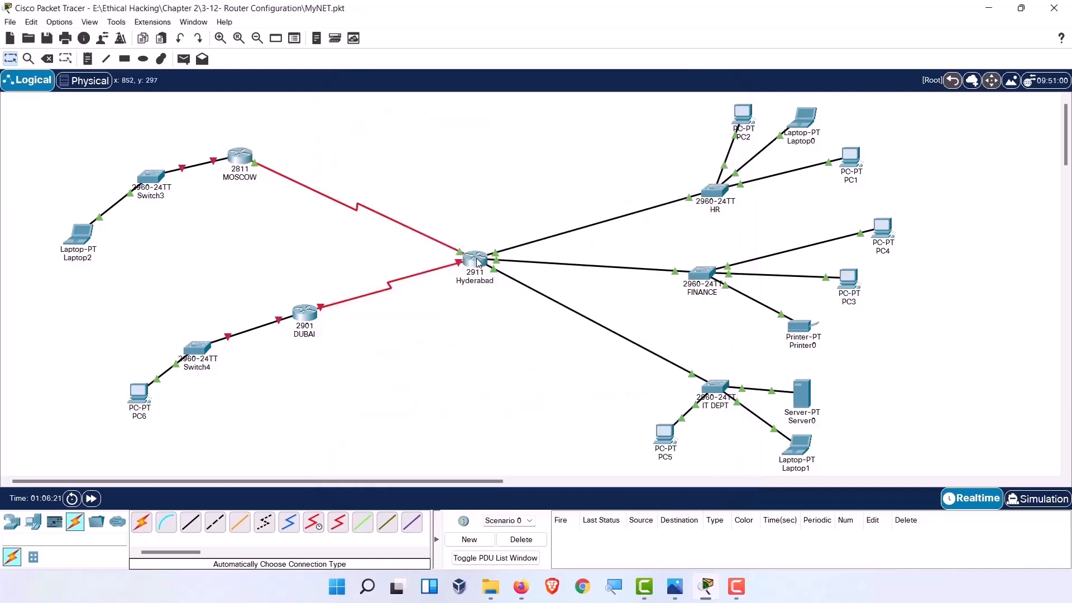
Inspect DUBAI's configuration window, shifting it aside to see Hyderabad, then close it.
{"action": "mouse_move", "coordinate": [477, 261]}
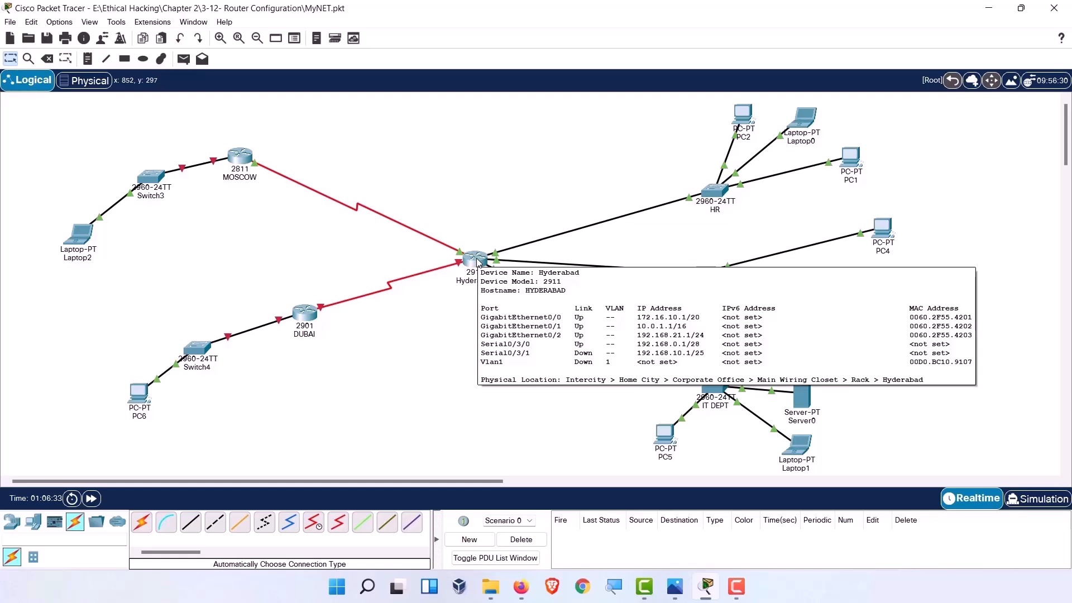
{"action": "left_click", "coordinate": [298, 316]}
{"action": "left_click", "coordinate": [314, 316]}
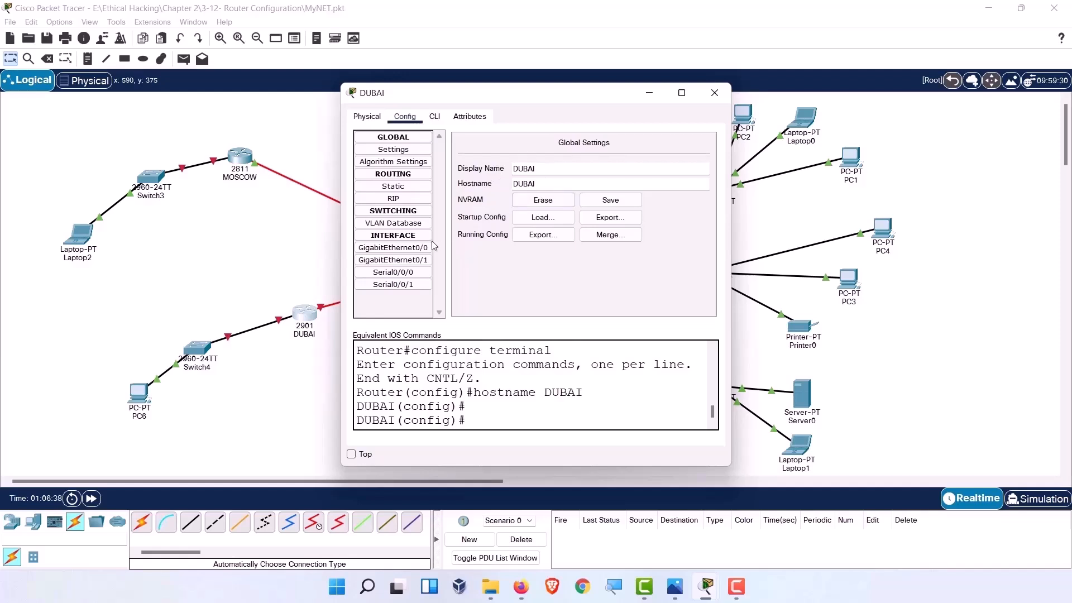
{"action": "left_click_drag", "start_coordinate": [513, 100], "coordinate": [682, 103]}
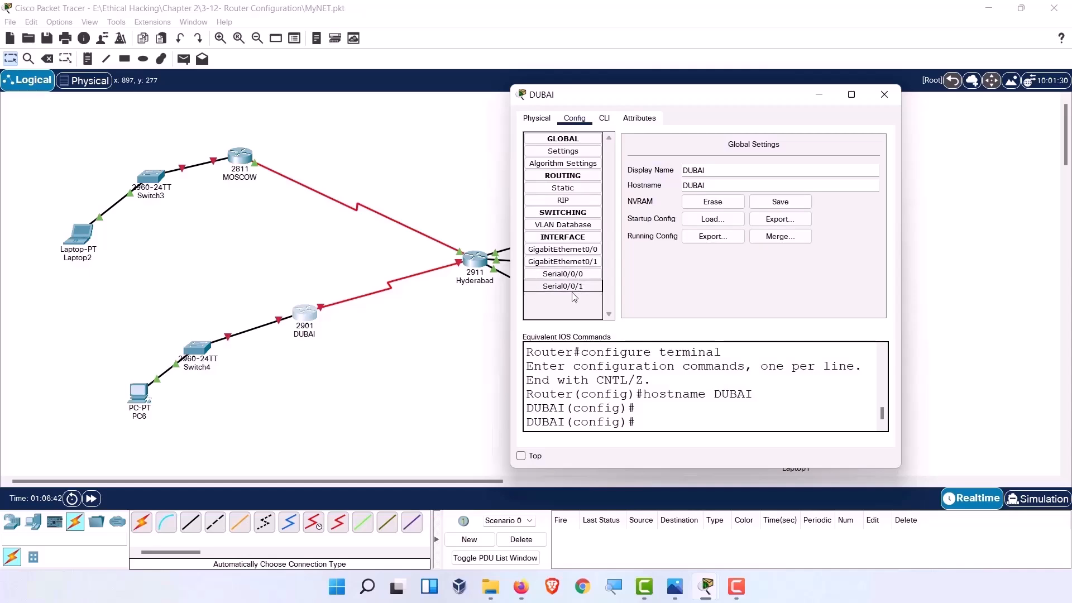
{"action": "left_click", "coordinate": [884, 94]}
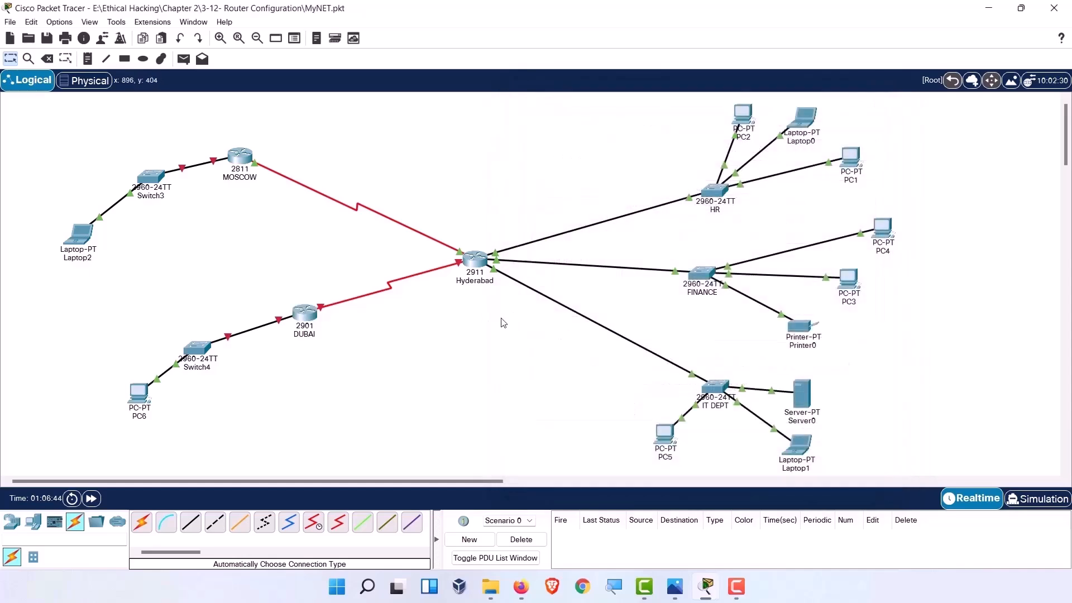
Move the Hyderabad serial link onto DUBAI's Serial0/0/0 and bring up DUBAI's configuration.
{"action": "left_click", "coordinate": [322, 307]}
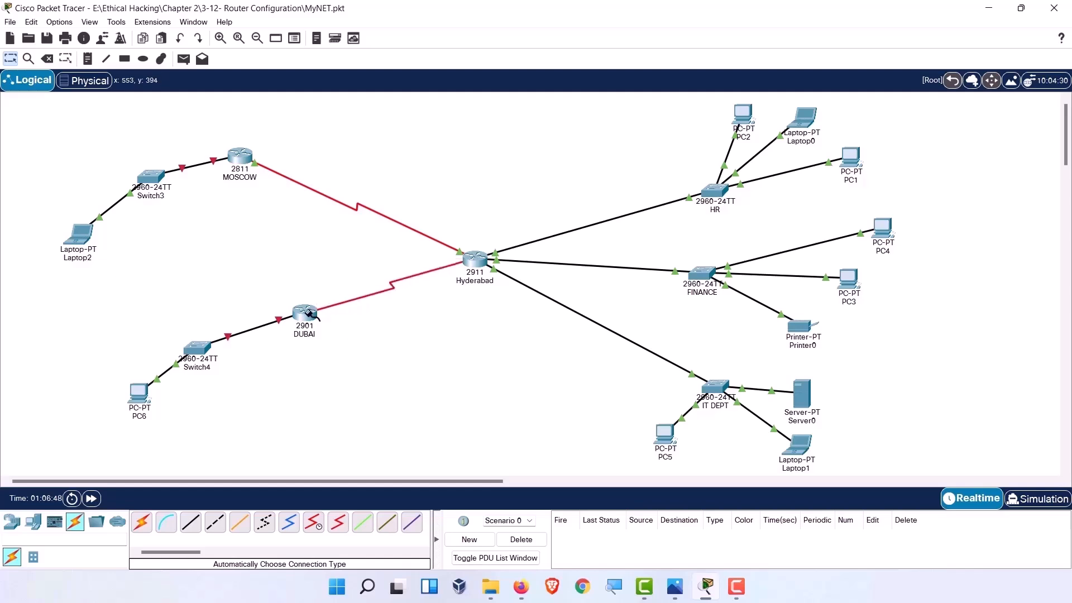
{"action": "left_click", "coordinate": [309, 313]}
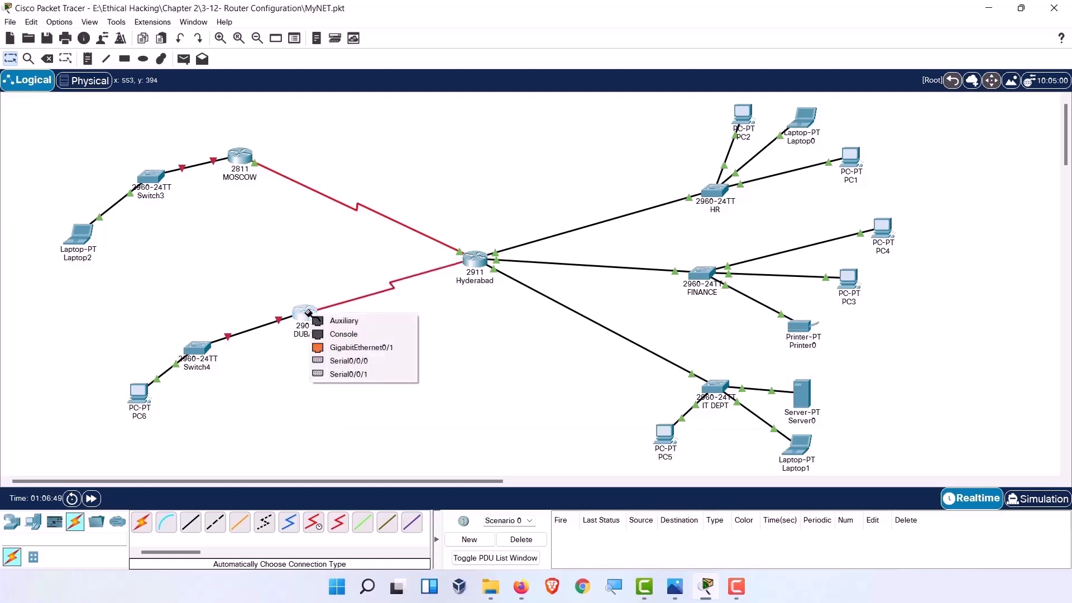
{"action": "left_click", "coordinate": [376, 361]}
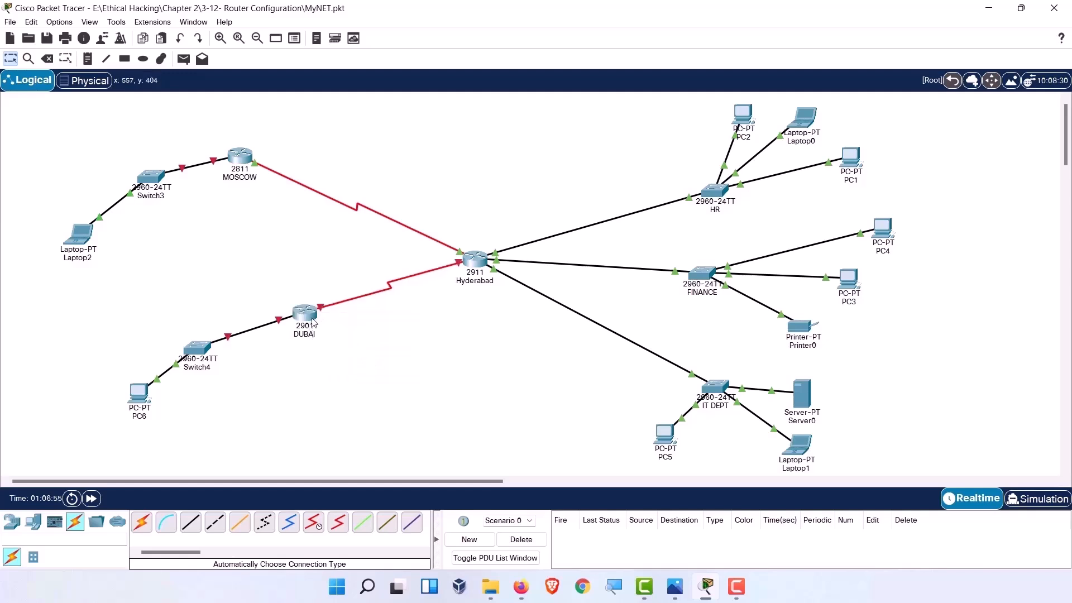
{"action": "mouse_move", "coordinate": [306, 321]}
{"action": "mouse_move", "coordinate": [472, 265]}
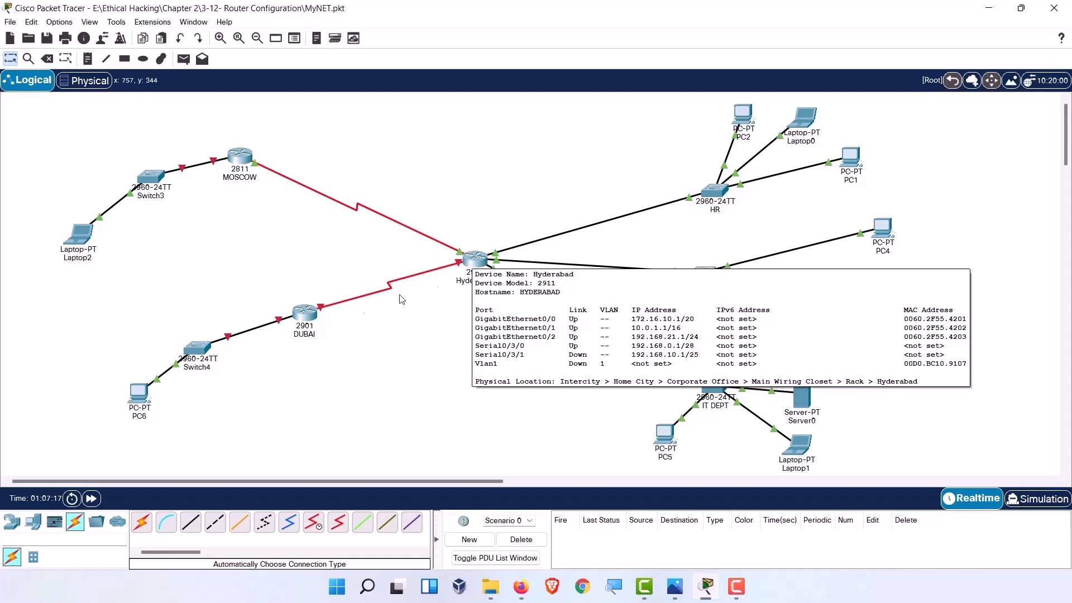
{"action": "left_click", "coordinate": [304, 312]}
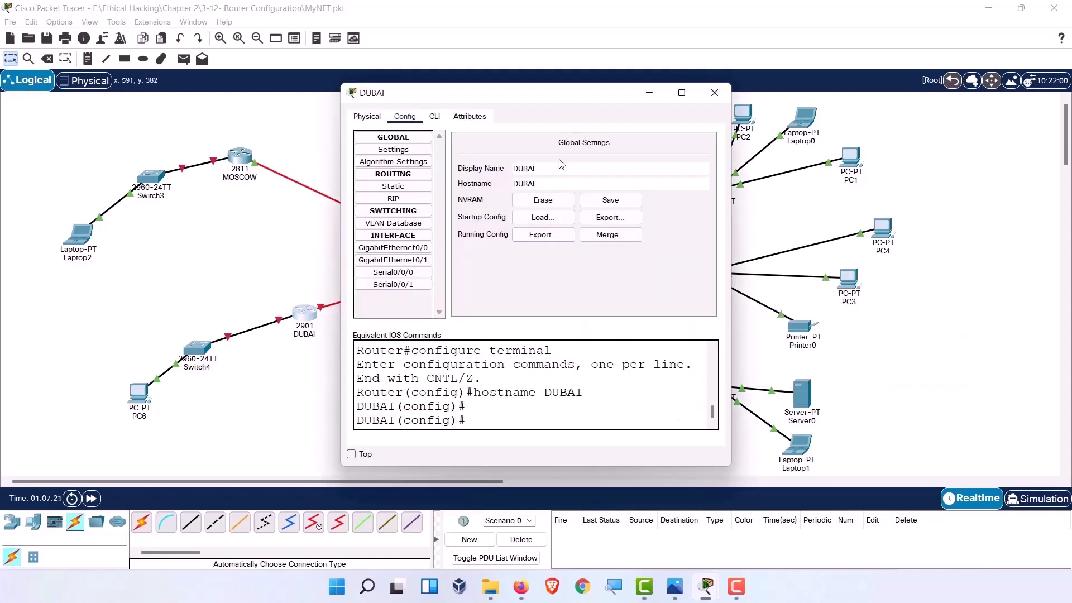
Set DUBAI's Serial0/0/0 to 192.168.10.2, mask 255.255.255.128, port on, then close the window.
{"action": "left_click", "coordinate": [393, 272]}
{"action": "type", "text": "192.168.12=0."}
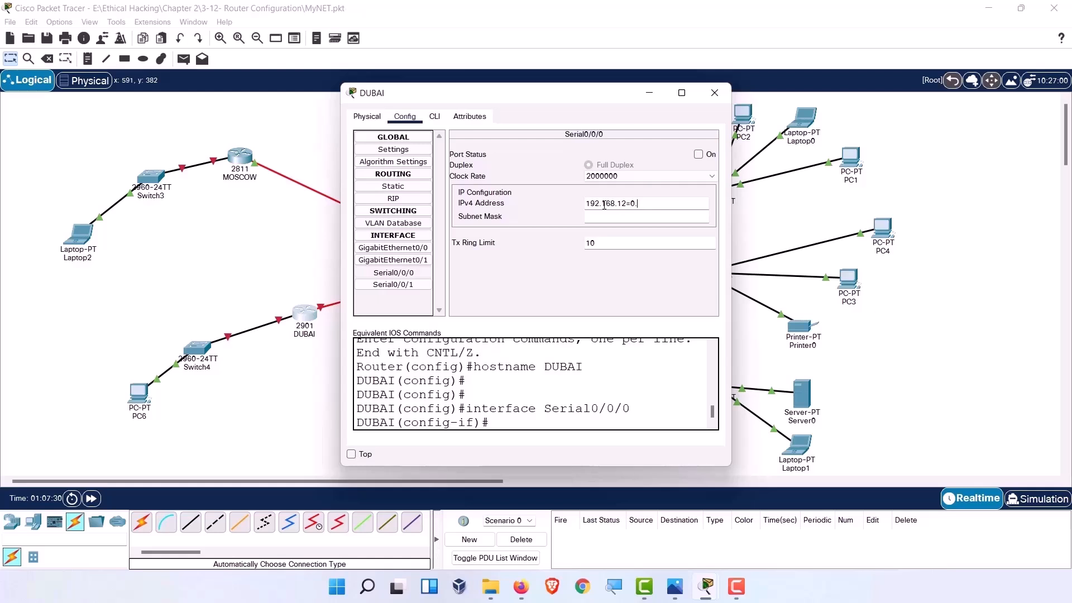
{"action": "key", "text": "BackSpace"}
{"action": "key", "text": "BackSpace"}
{"action": "key", "text": "BackSpace"}
{"action": "type", "text": "0.2"}
{"action": "left_click", "coordinate": [655, 218]}
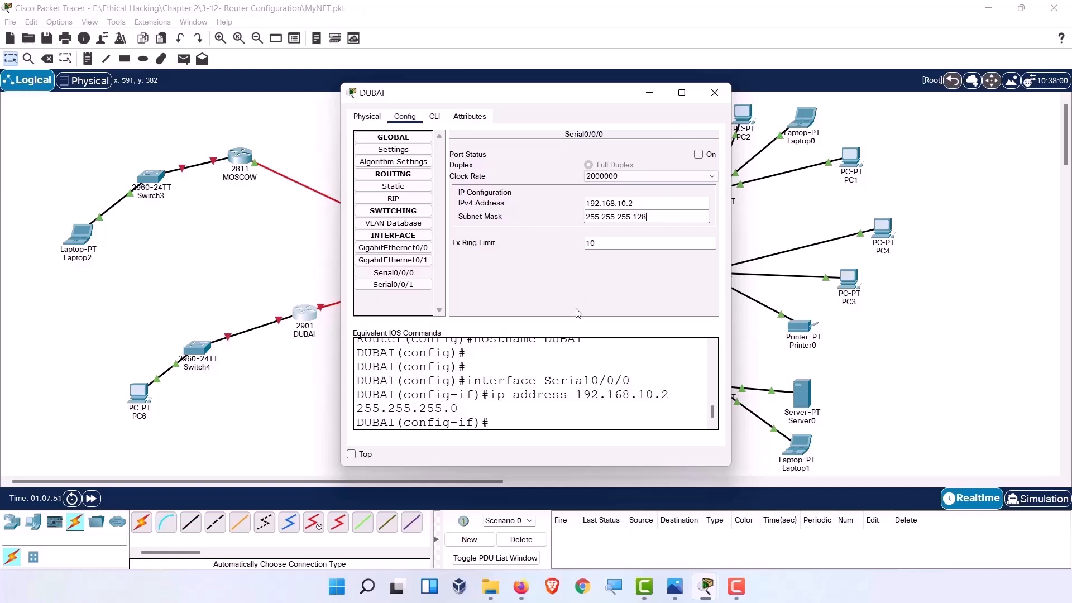
{"action": "key", "text": "Return"}
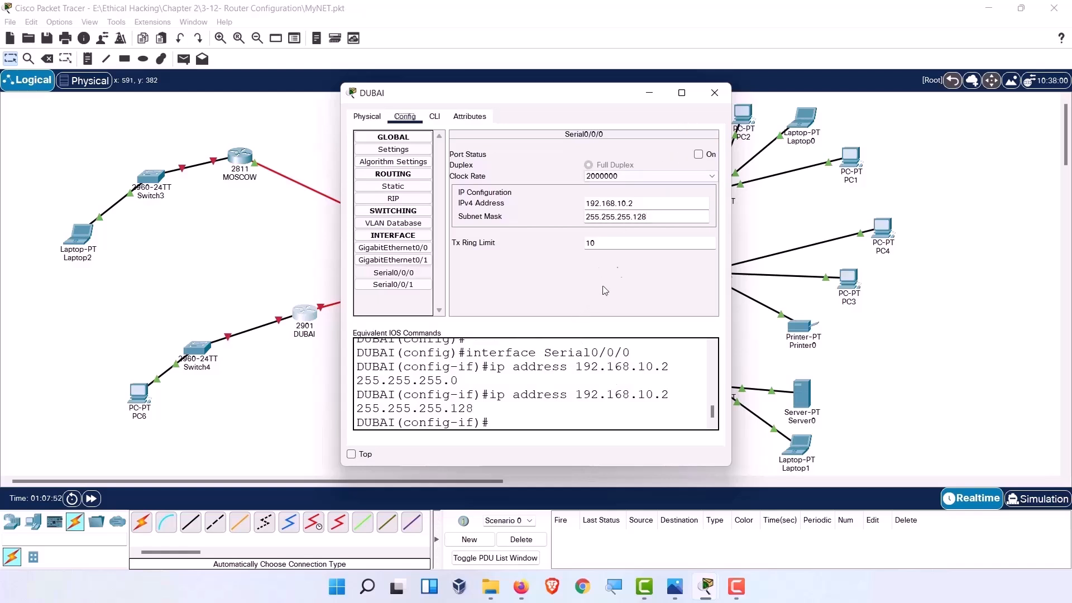
{"action": "left_click", "coordinate": [700, 157]}
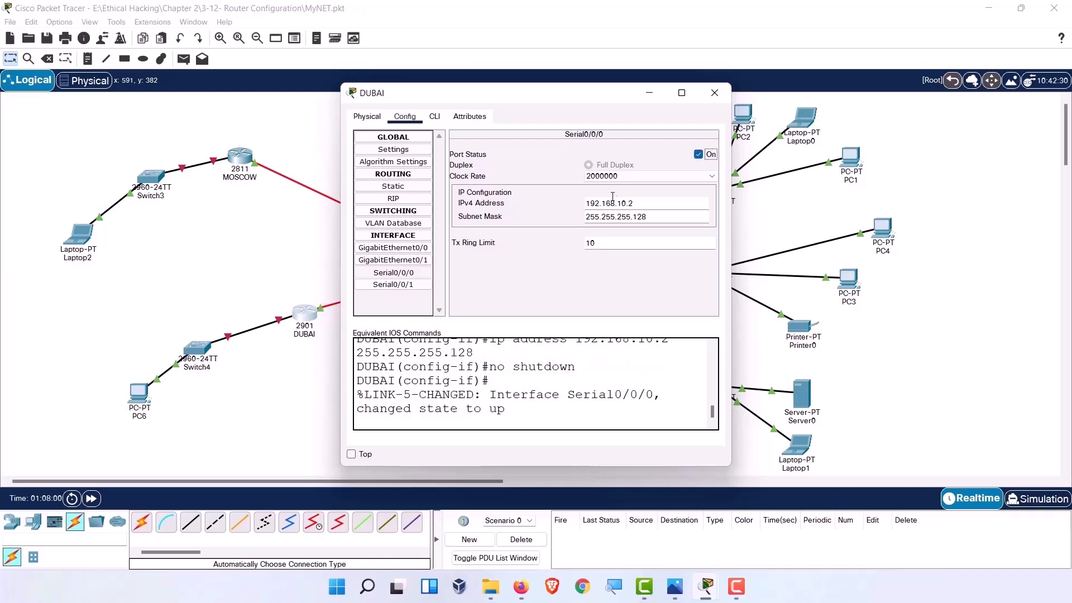
{"action": "left_click", "coordinate": [714, 93]}
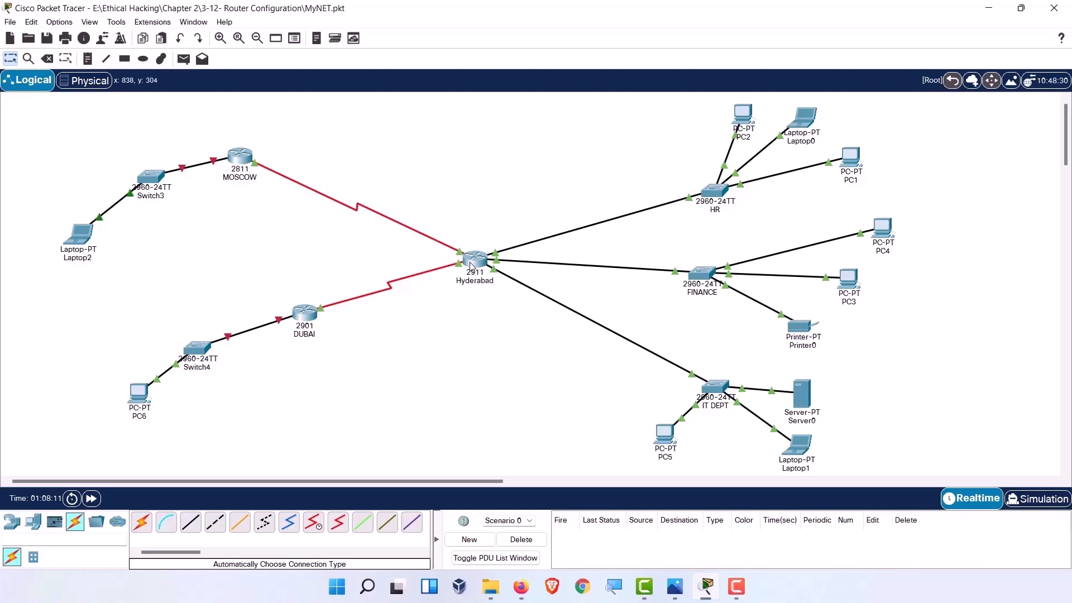
{"action": "mouse_move", "coordinate": [471, 265]}
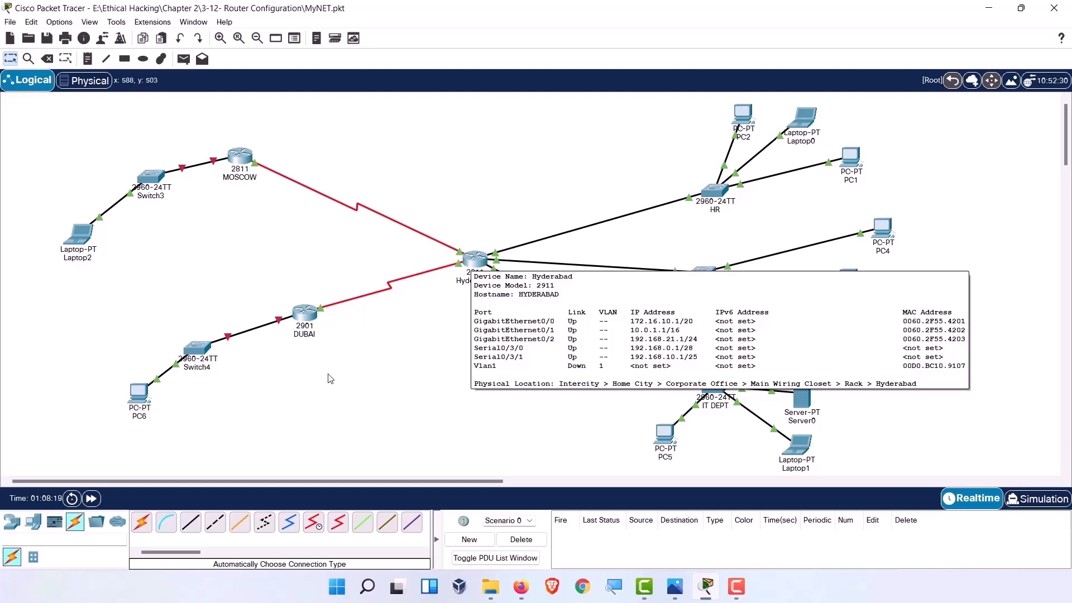
{"action": "mouse_move", "coordinate": [305, 319]}
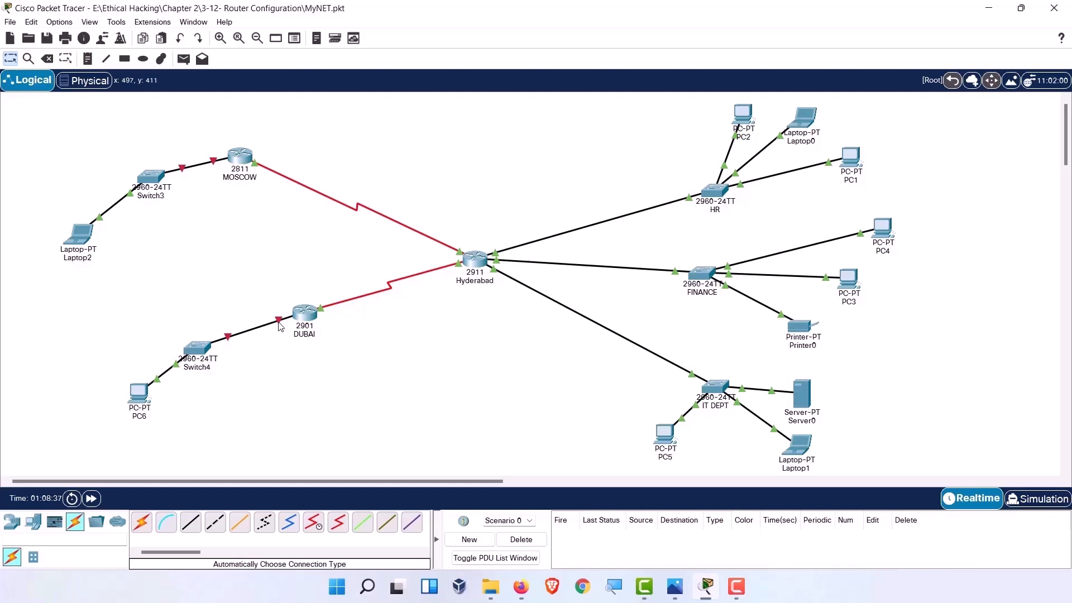
Cable Switch4 to DUBAI's GigabitEthernet0/0, reseating it once, and bring up DUBAI's configuration.
{"action": "left_click", "coordinate": [303, 314]}
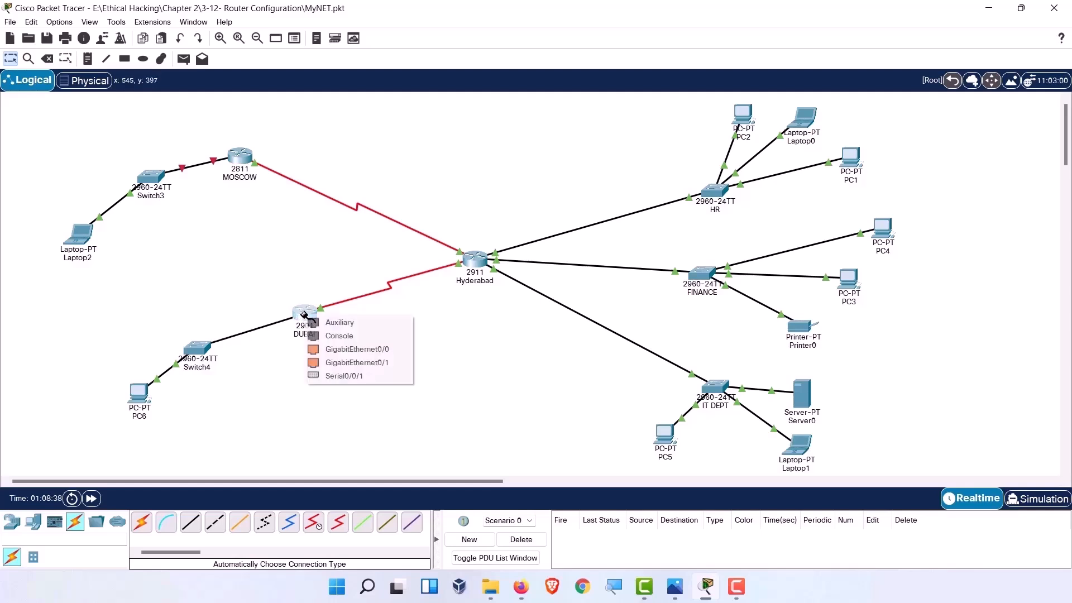
{"action": "left_click", "coordinate": [357, 350]}
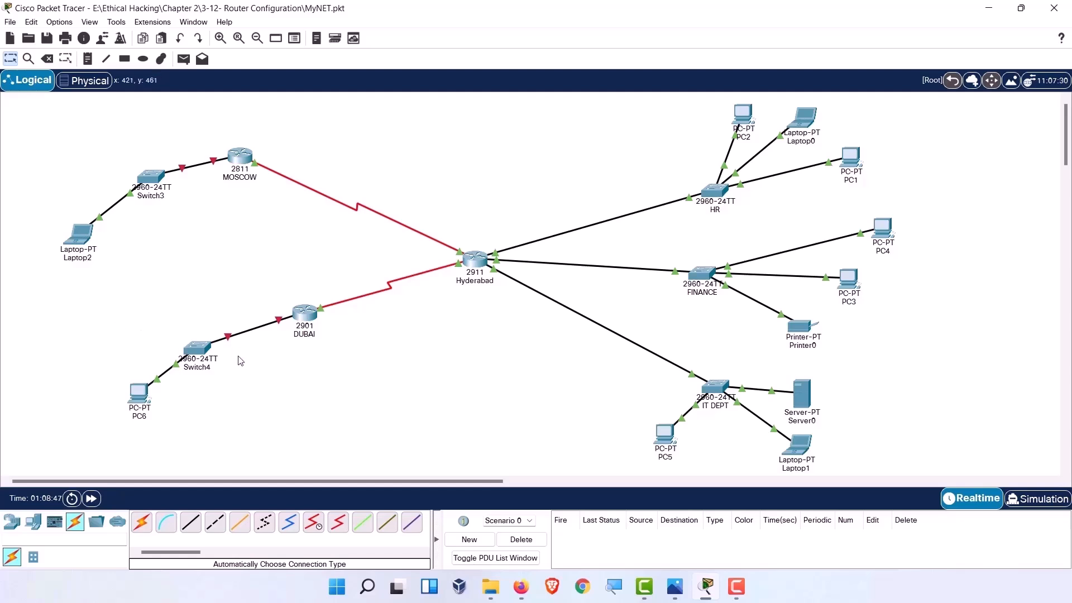
{"action": "left_click", "coordinate": [278, 320]}
{"action": "left_click", "coordinate": [299, 315]}
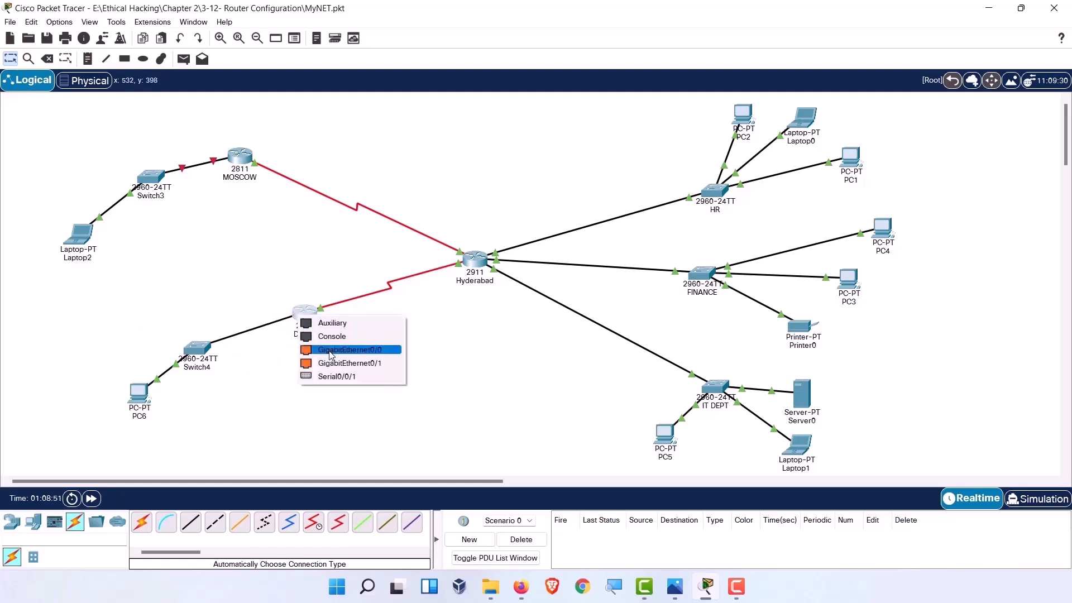
{"action": "left_click", "coordinate": [333, 355]}
{"action": "left_click", "coordinate": [308, 321]}
{"action": "left_click", "coordinate": [307, 321]}
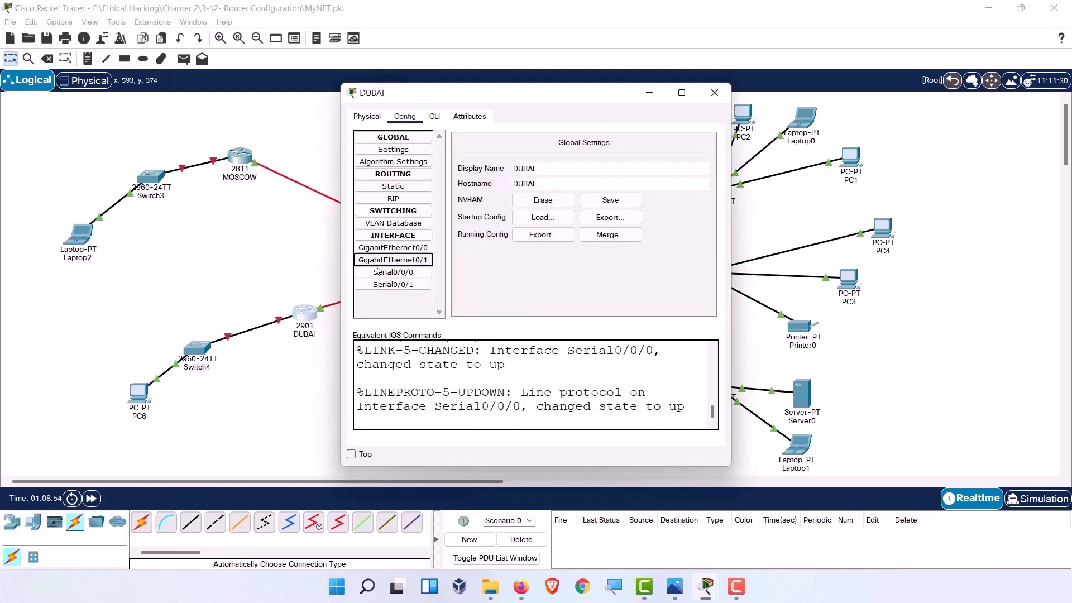
Give DUBAI's GigabitEthernet0/0 192.168.40.1 with mask 255.255.255.0, port on, and close the window.
{"action": "left_click", "coordinate": [404, 250]}
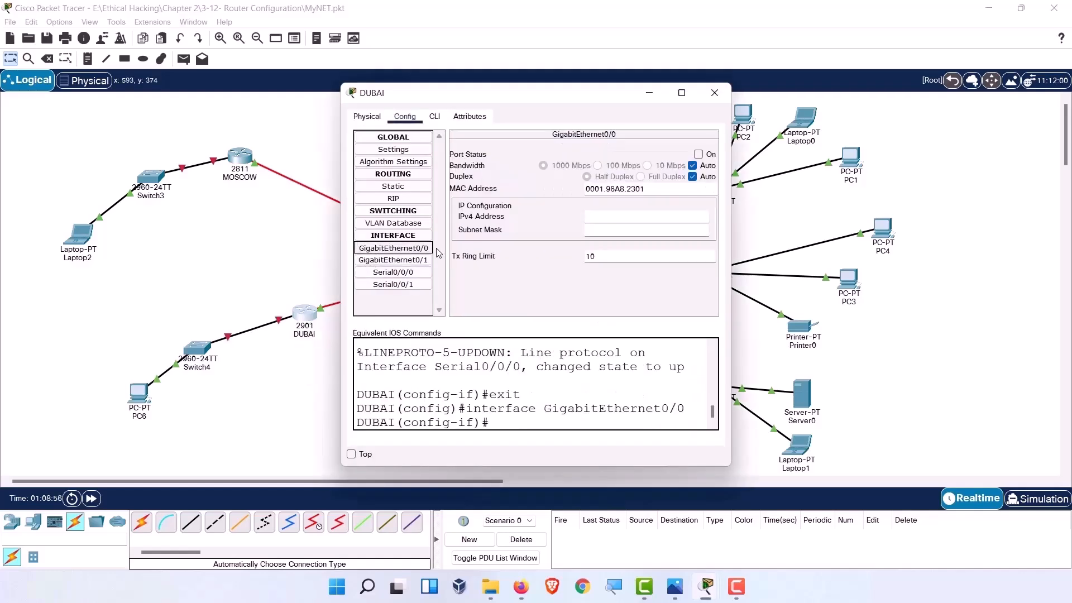
{"action": "left_click", "coordinate": [609, 212]}
{"action": "type", "text": "192.168.40.1"}
{"action": "key", "text": "Tab"}
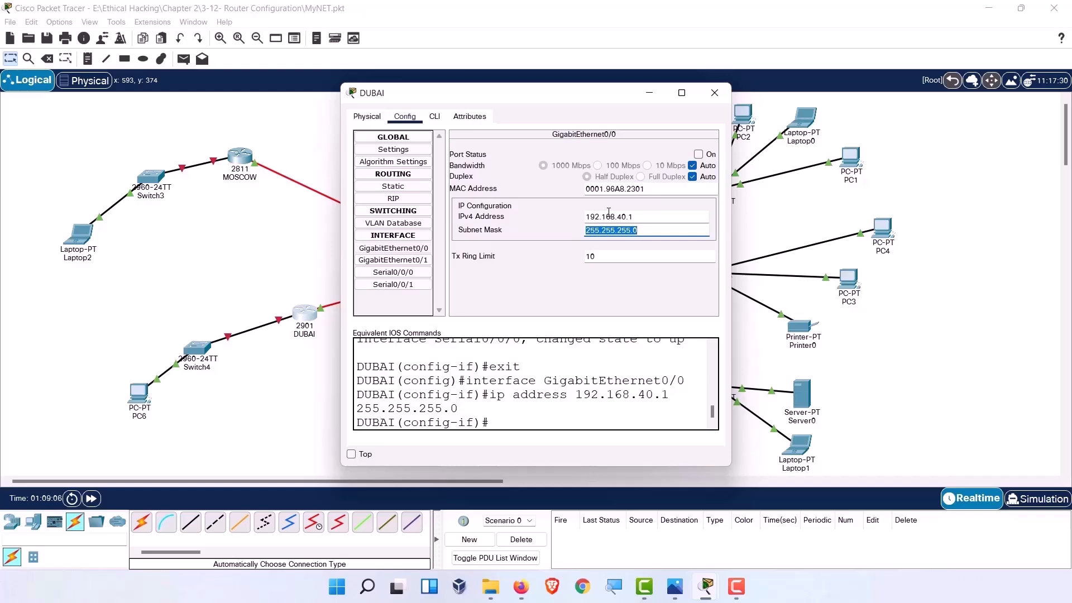
{"action": "key", "text": "Return"}
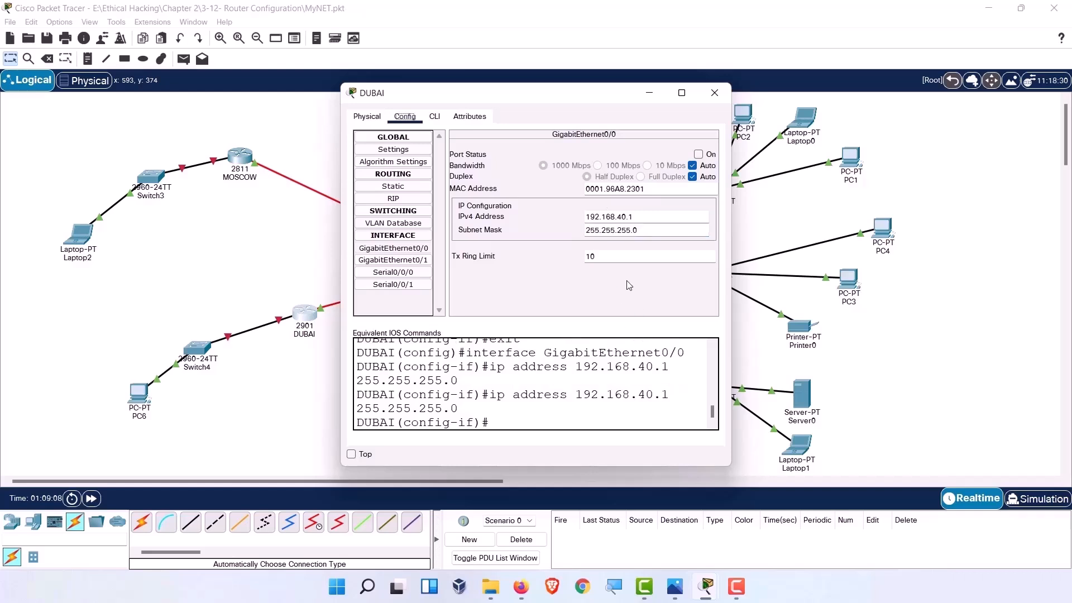
{"action": "left_click", "coordinate": [701, 156]}
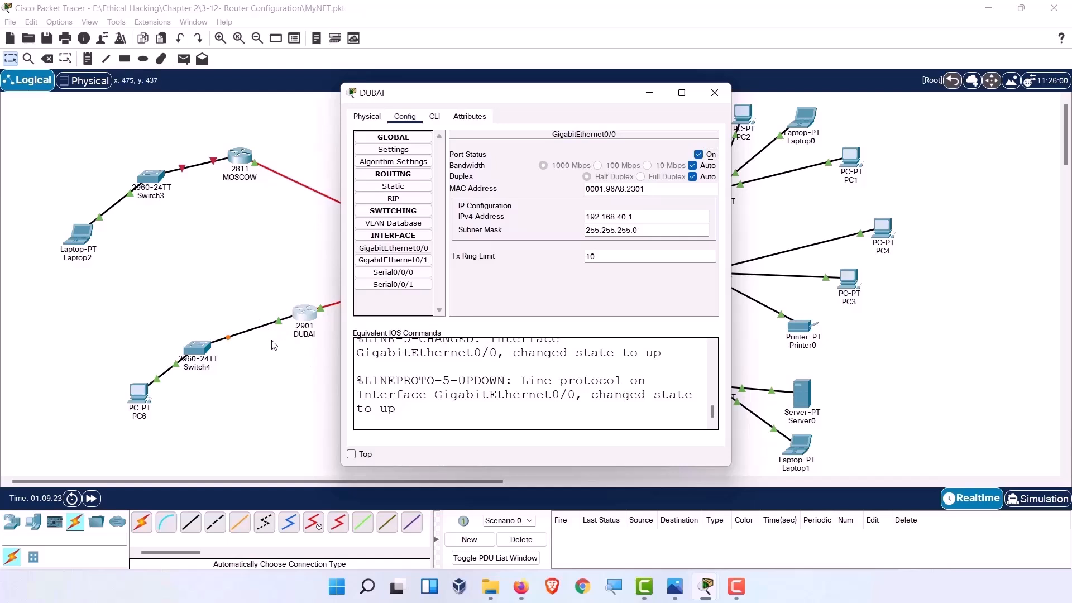
{"action": "left_click", "coordinate": [473, 403]}
{"action": "left_click", "coordinate": [714, 93]}
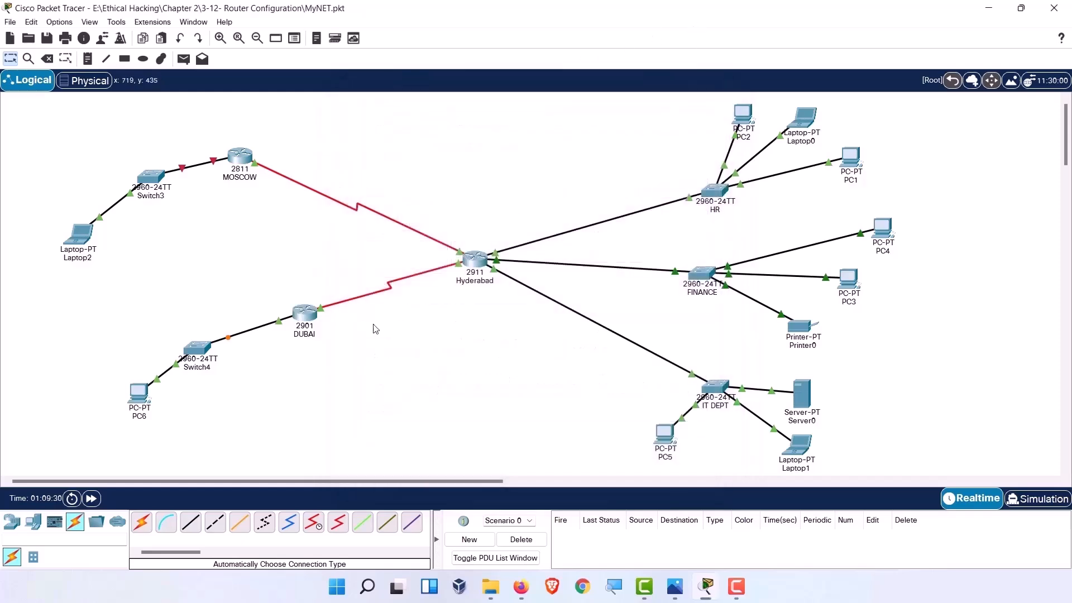
Connect the Switch3 cable to MOSCOW's FastEthernet0/0 and bring up MOSCOW's configuration.
{"action": "mouse_move", "coordinate": [311, 315]}
{"action": "left_click", "coordinate": [238, 159]}
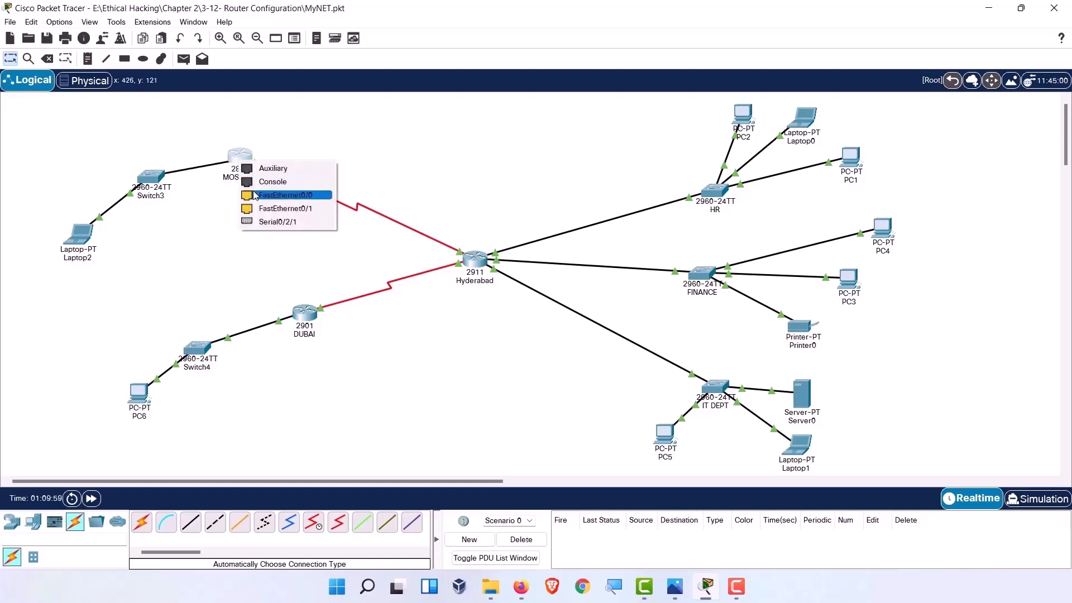
{"action": "left_click", "coordinate": [284, 194]}
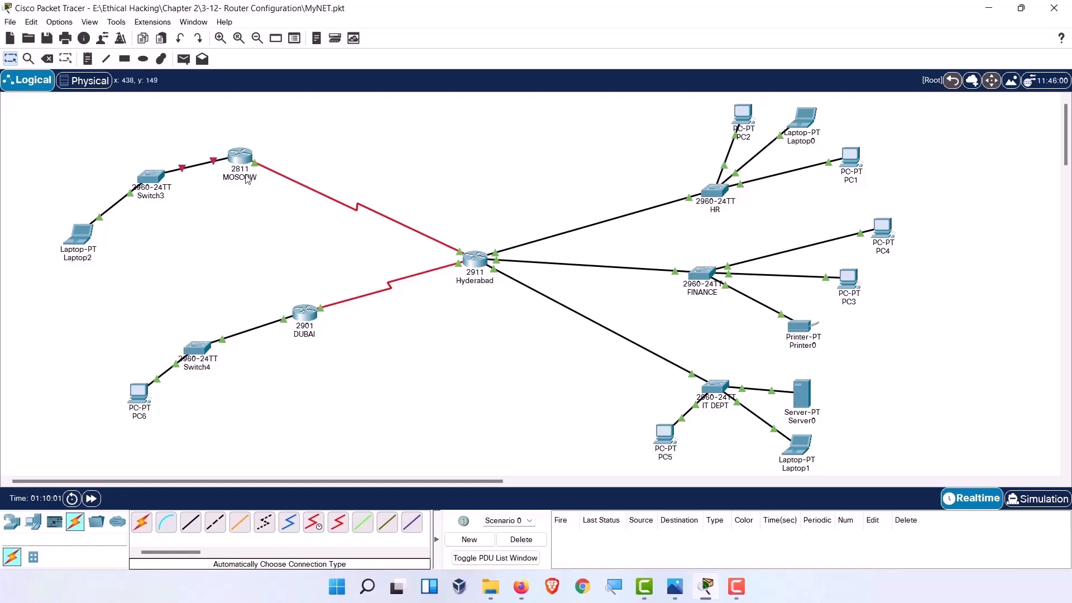
{"action": "left_click", "coordinate": [240, 161]}
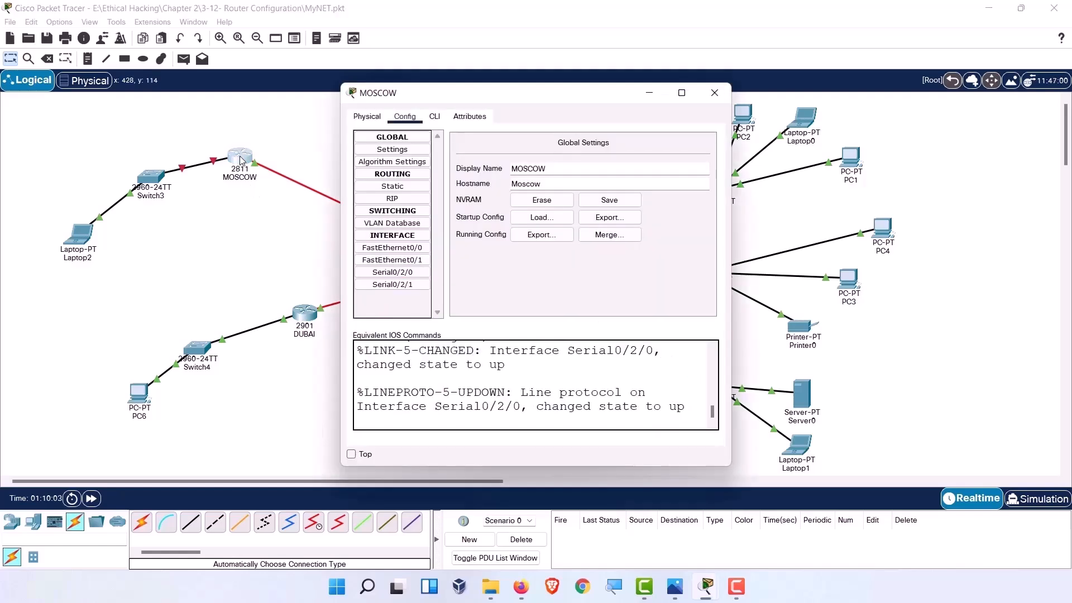
Assign MOSCOW's FastEthernet0/0 10.10.10.1 with default mask 255.0.0.0 and switch the port on.
{"action": "left_click", "coordinate": [392, 247]}
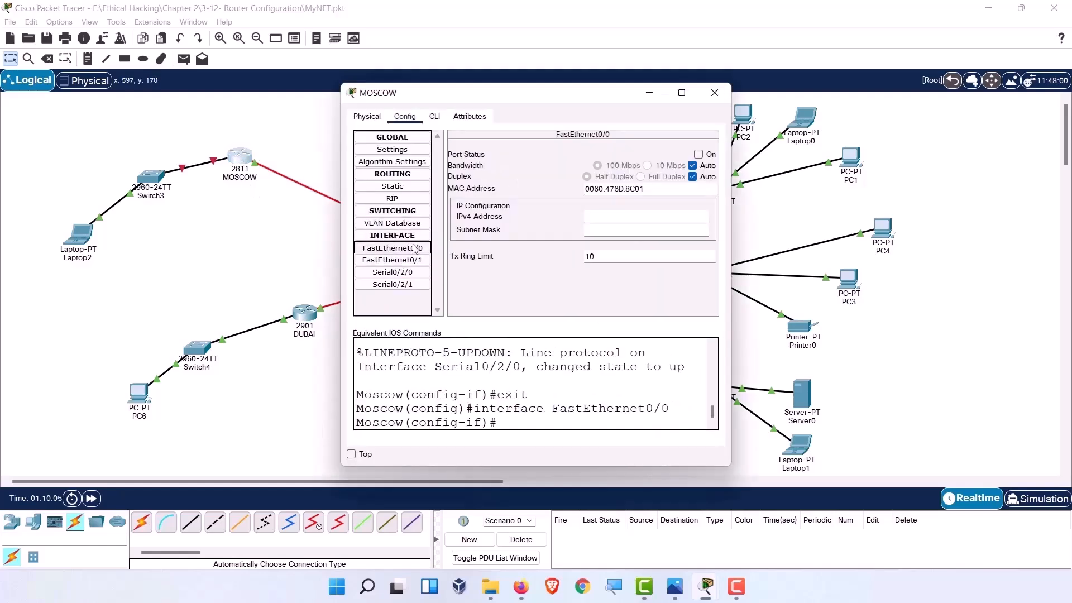
{"action": "type", "text": "10.10.10."}
{"action": "type", "text": "1"}
{"action": "key", "text": "Tab"}
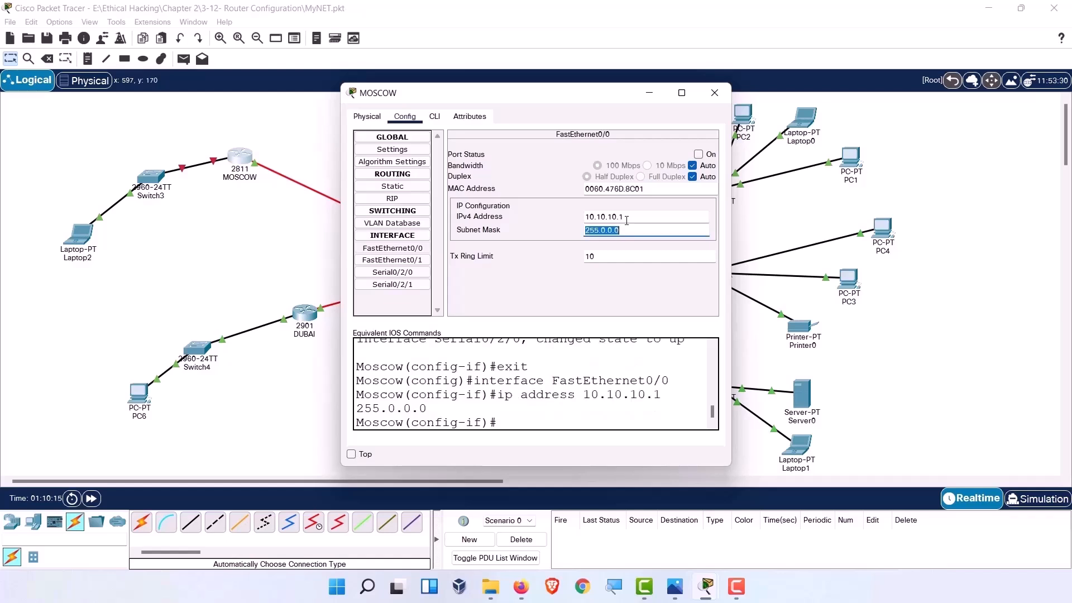
{"action": "left_click", "coordinate": [698, 154]}
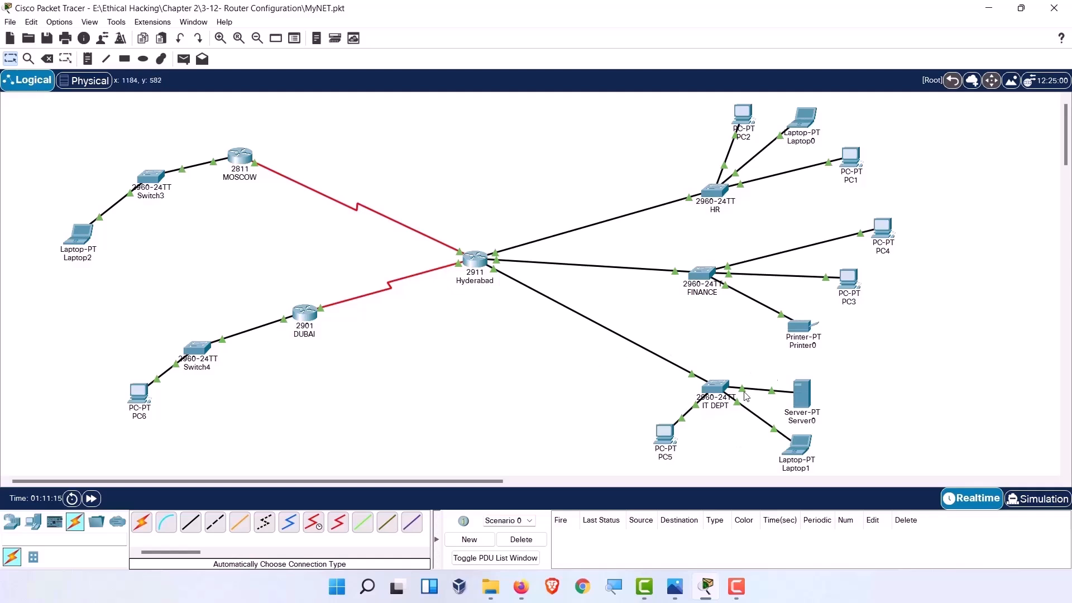
Move Laptop1 so it sits just below the IT DEPT switch.
{"action": "mouse_move", "coordinate": [803, 448]}
{"action": "left_click_drag", "start_coordinate": [794, 450], "coordinate": [734, 445]}
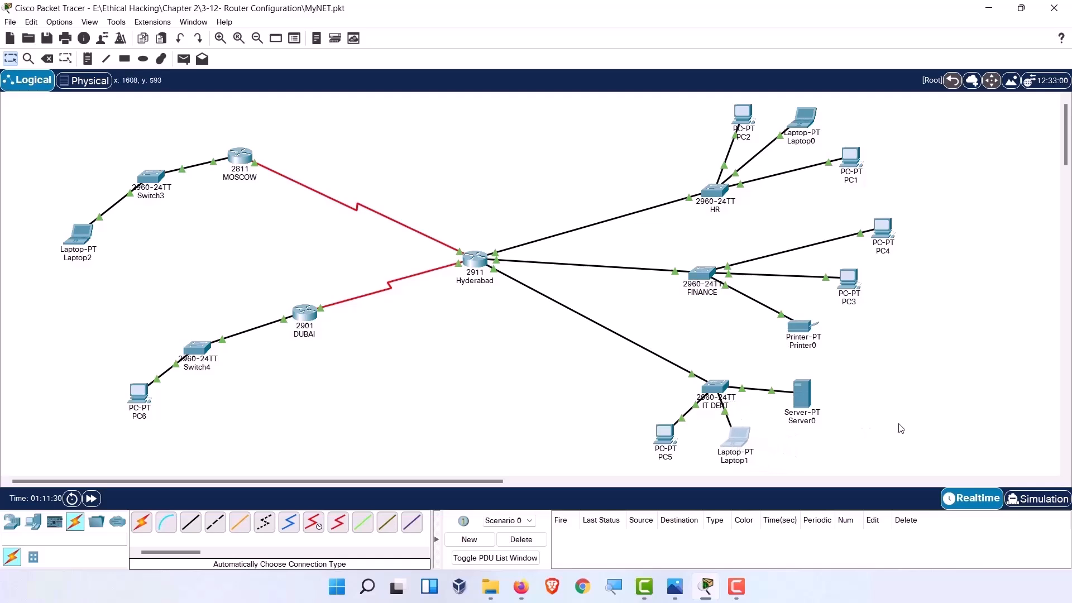
Show PC5's Desktop apps, with its window moved right to uncover Hyderabad.
{"action": "left_click", "coordinate": [665, 447]}
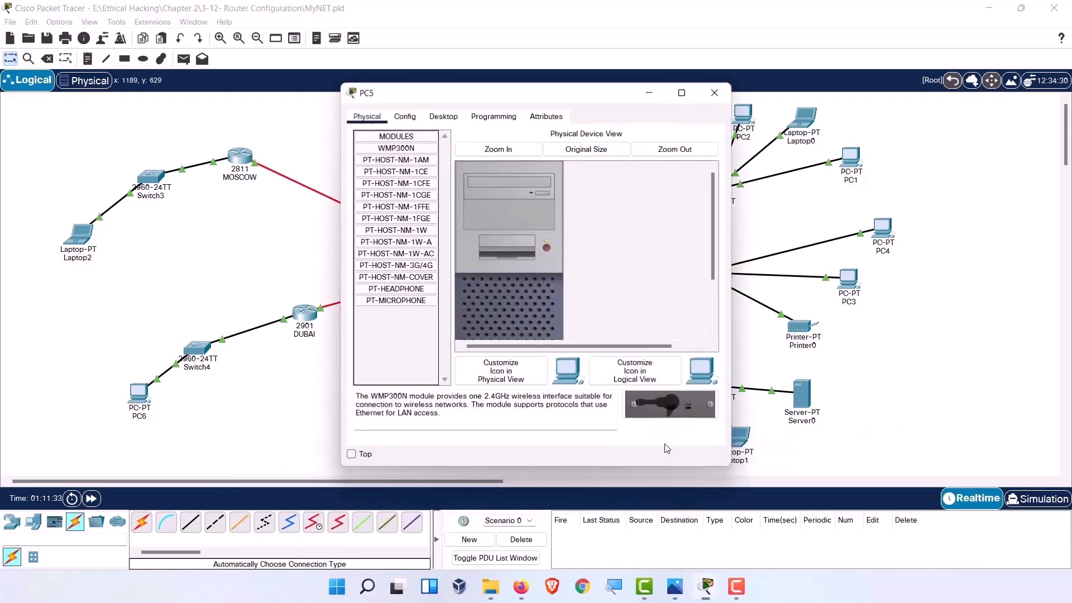
{"action": "left_click", "coordinate": [406, 120]}
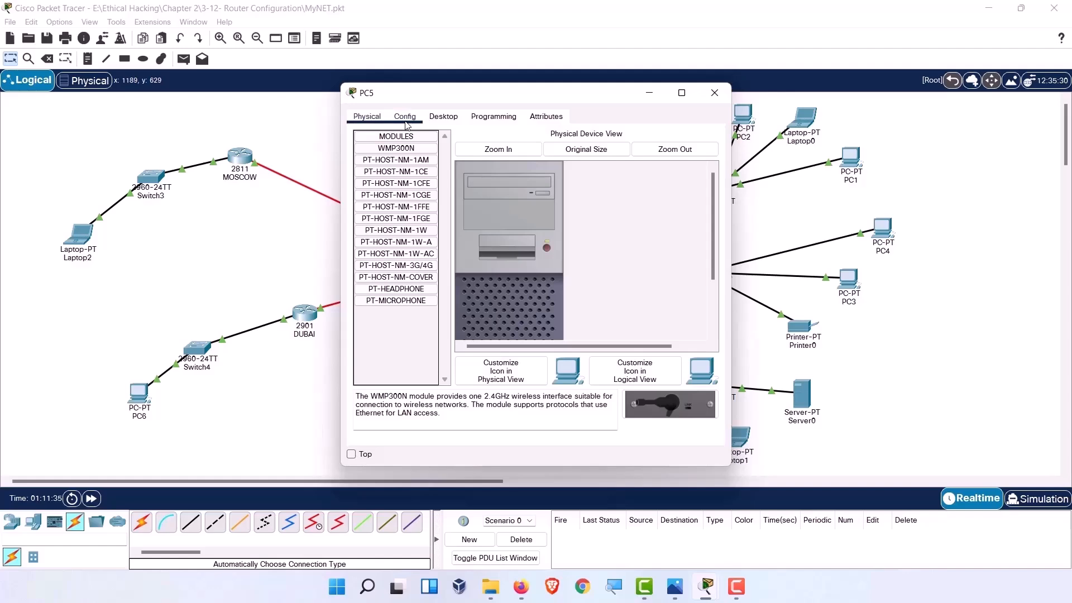
{"action": "left_click", "coordinate": [449, 119]}
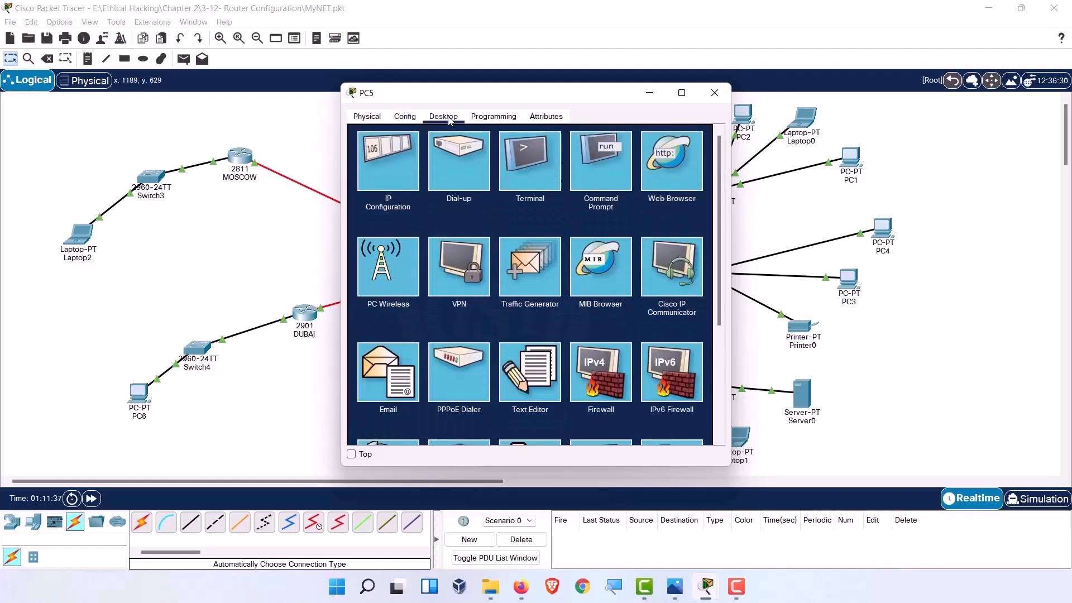
{"action": "left_click_drag", "start_coordinate": [534, 95], "coordinate": [765, 116]}
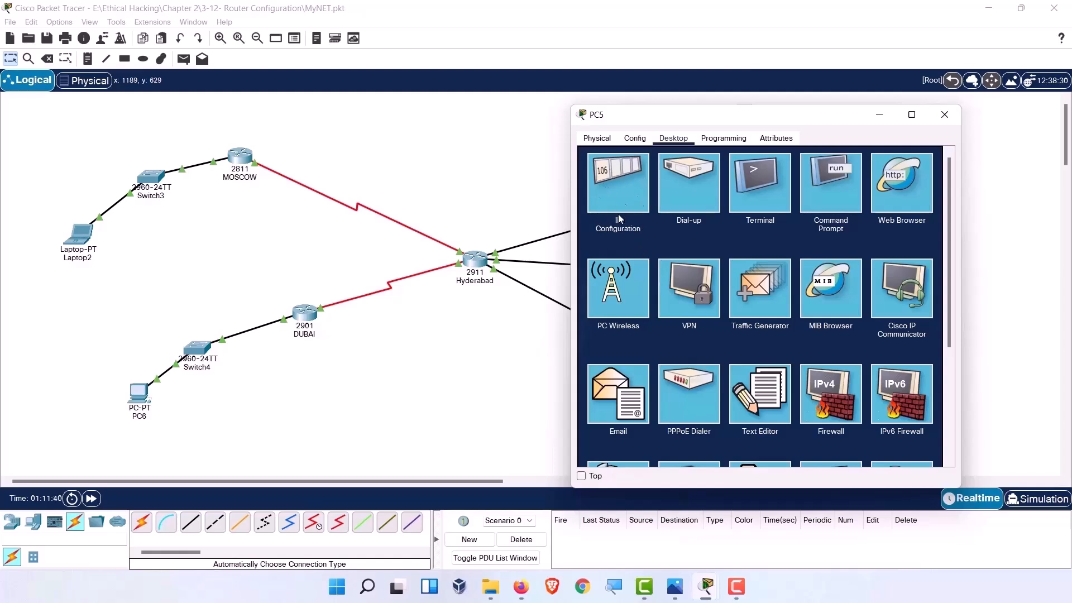
Try PC5's Terminal and Command Prompt apps, closing each one.
{"action": "left_click", "coordinate": [759, 184]}
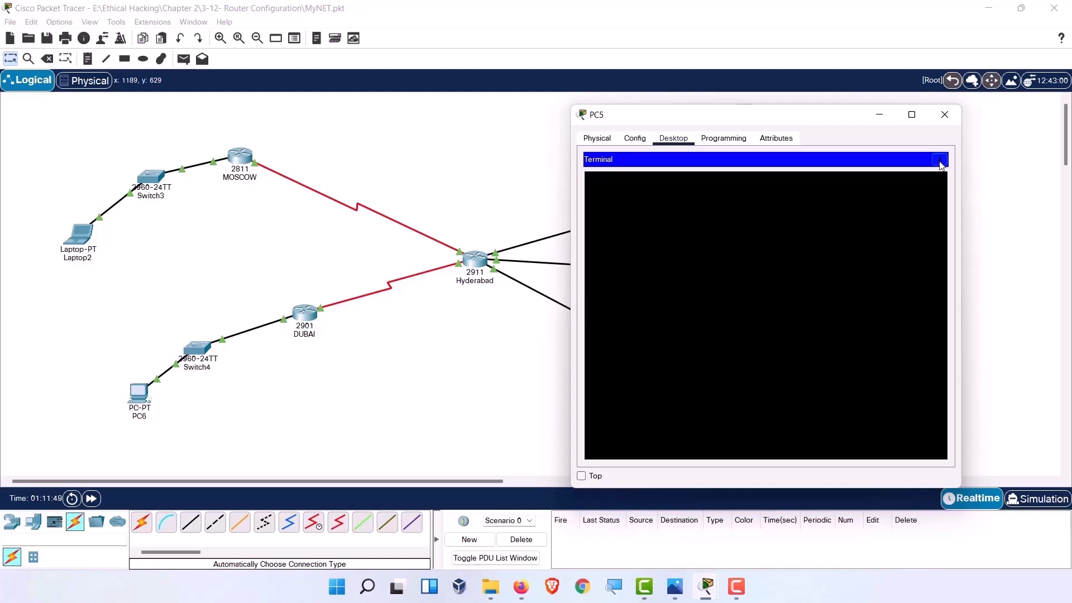
{"action": "left_click", "coordinate": [940, 161]}
{"action": "left_click", "coordinate": [815, 193]}
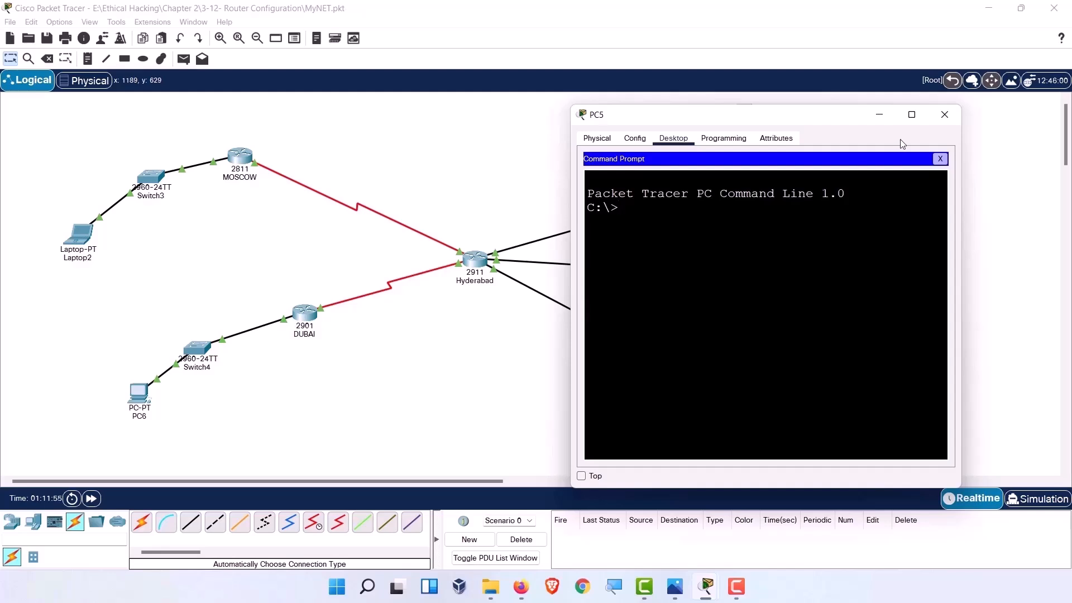
{"action": "left_click", "coordinate": [940, 158]}
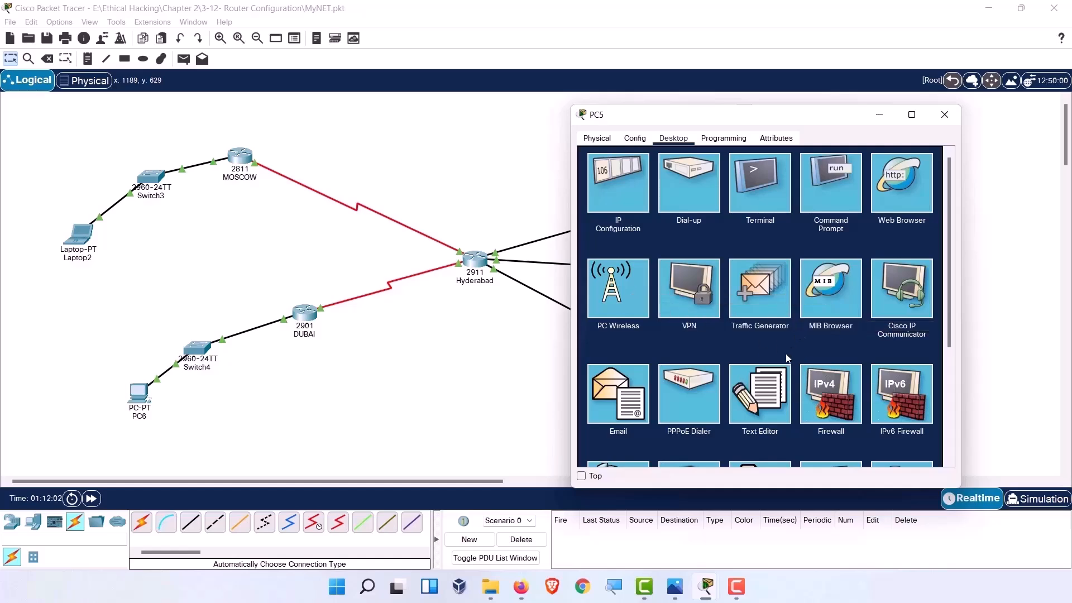
Try and close PC5's Telnet/SSH Client, then close PC5's window.
{"action": "scroll", "coordinate": [789, 351], "scroll_direction": "down", "scroll_amount": 2}
{"action": "left_click", "coordinate": [832, 363]}
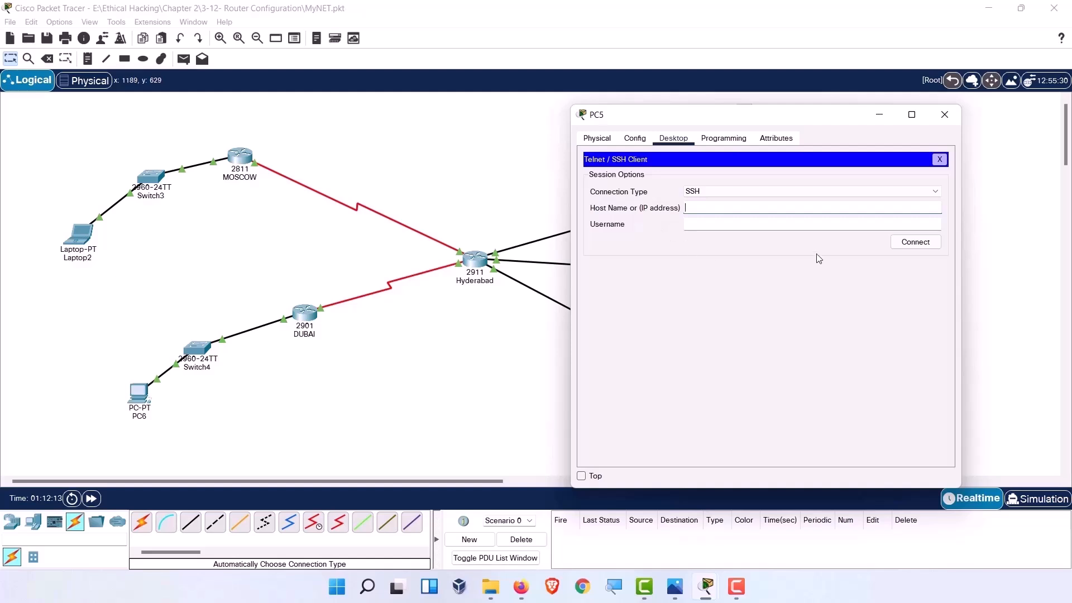
{"action": "left_click", "coordinate": [939, 160]}
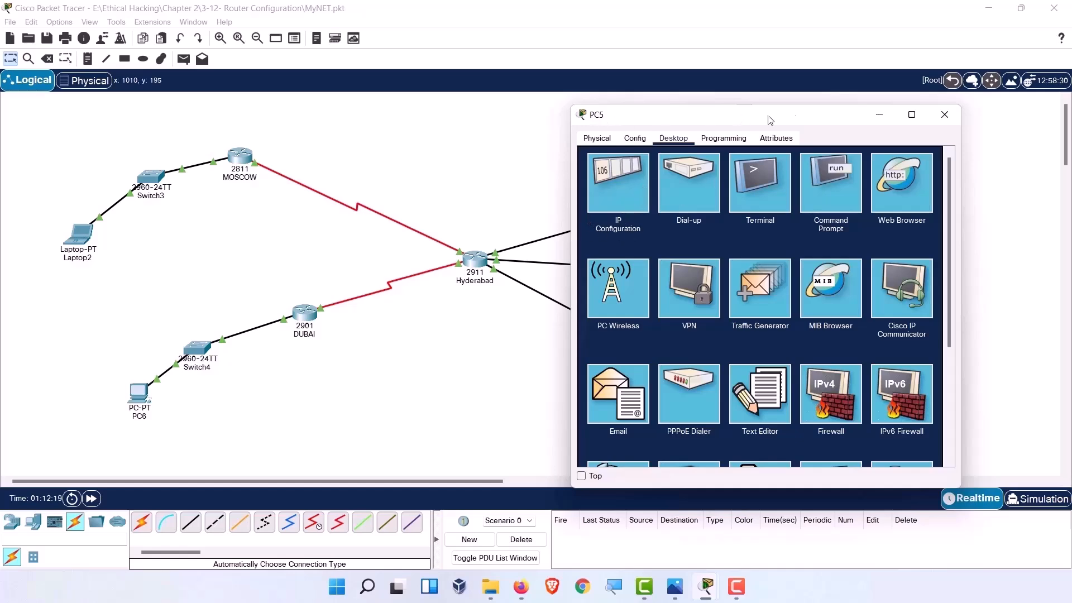
{"action": "left_click", "coordinate": [943, 115]}
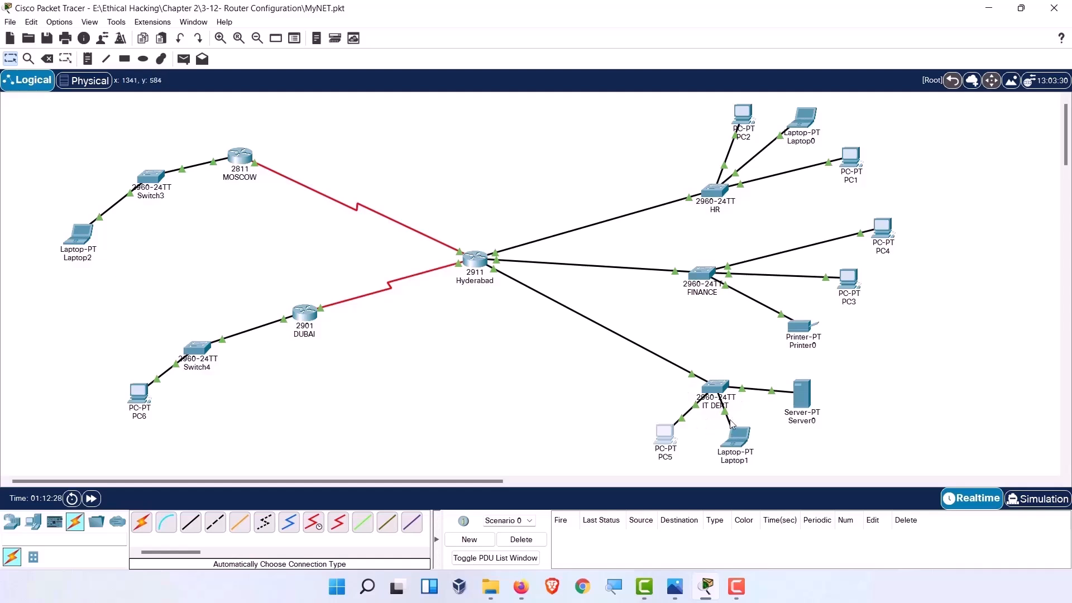
Connect the IT DEPT cable to Hyderabad's GigabitEthernet0/2 port.
{"action": "left_click", "coordinate": [481, 270]}
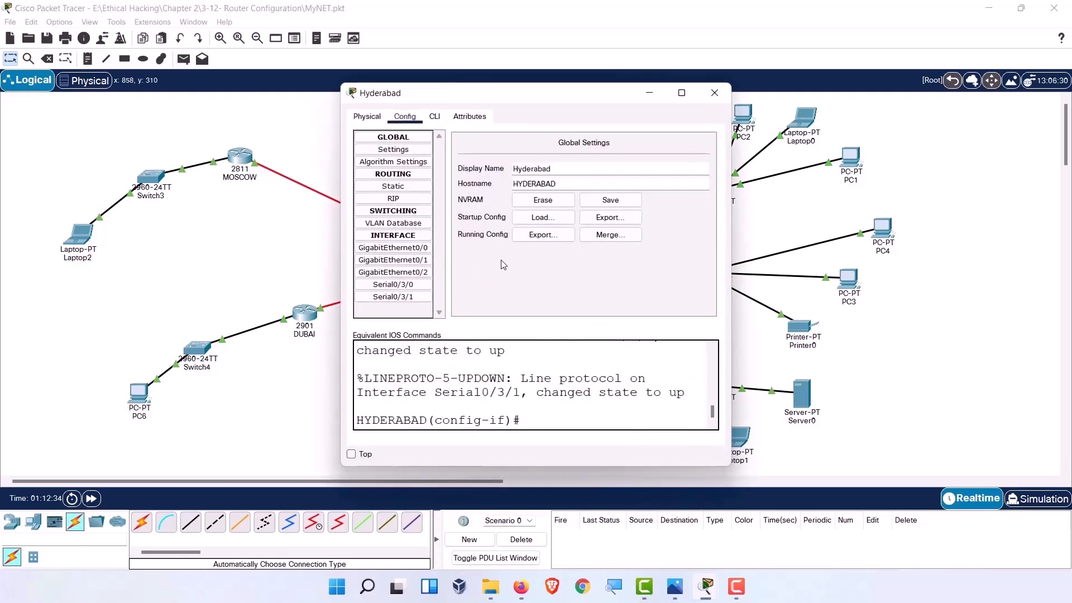
{"action": "left_click", "coordinate": [713, 92]}
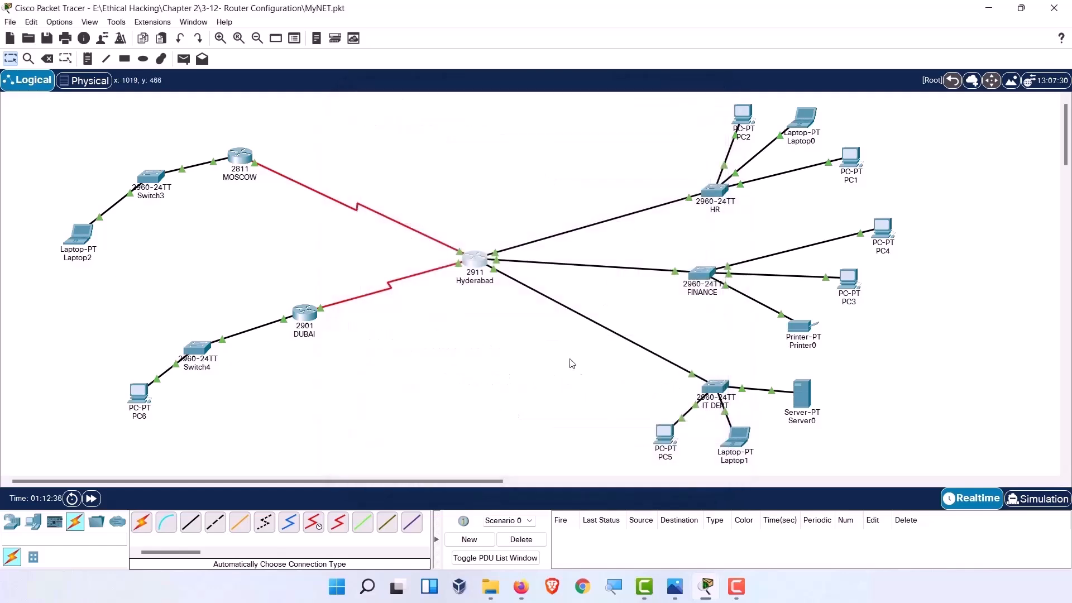
{"action": "left_click", "coordinate": [494, 273]}
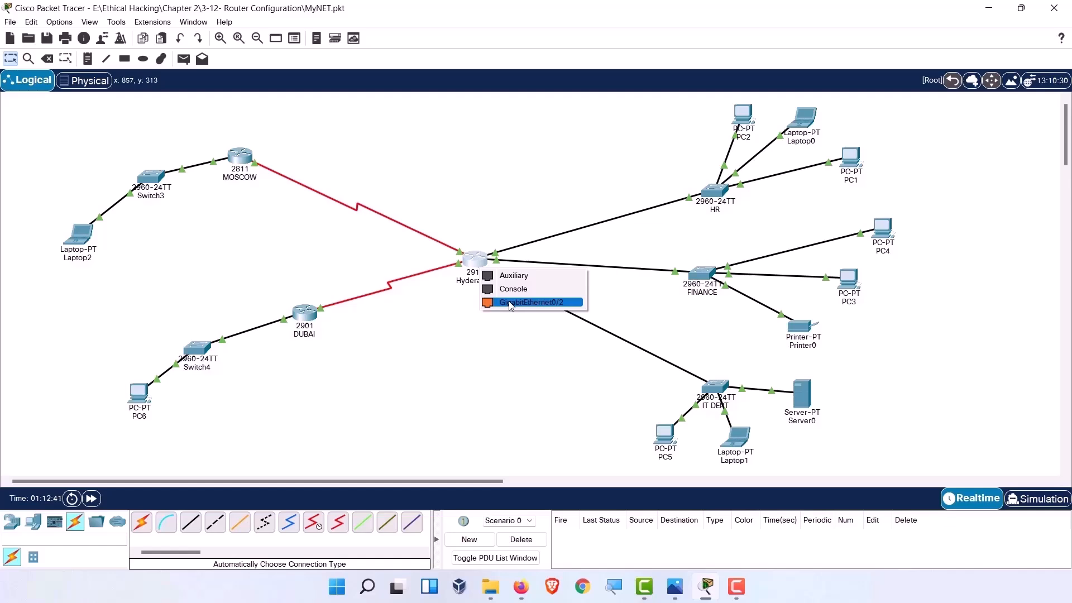
{"action": "left_click", "coordinate": [509, 302]}
Check Hyderabad Gi0/2 holds 192.168.21.1 / 255.255.255.0 and copy the address.
{"action": "left_click", "coordinate": [478, 267]}
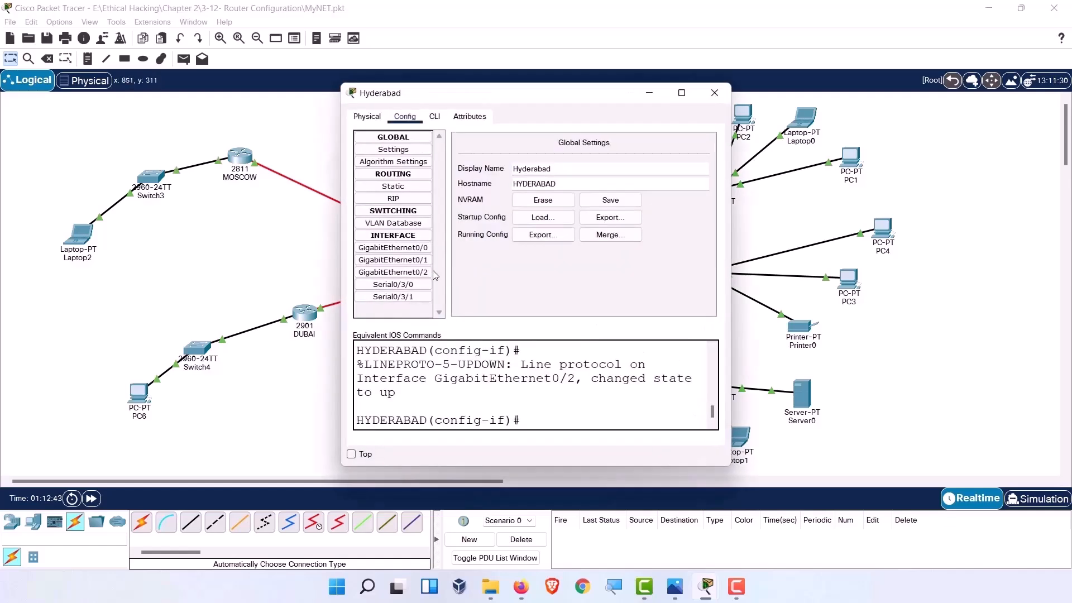
{"action": "left_click", "coordinate": [393, 272]}
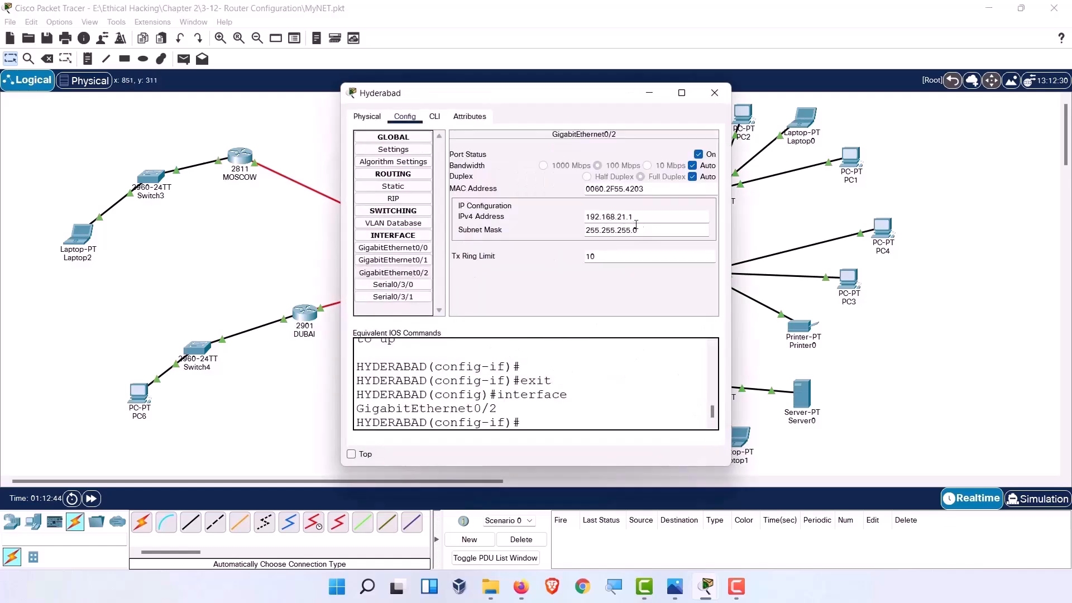
{"action": "left_click_drag", "start_coordinate": [648, 218], "coordinate": [584, 219]}
{"action": "left_click", "coordinate": [644, 219]}
{"action": "left_click_drag", "start_coordinate": [624, 221], "coordinate": [585, 220]}
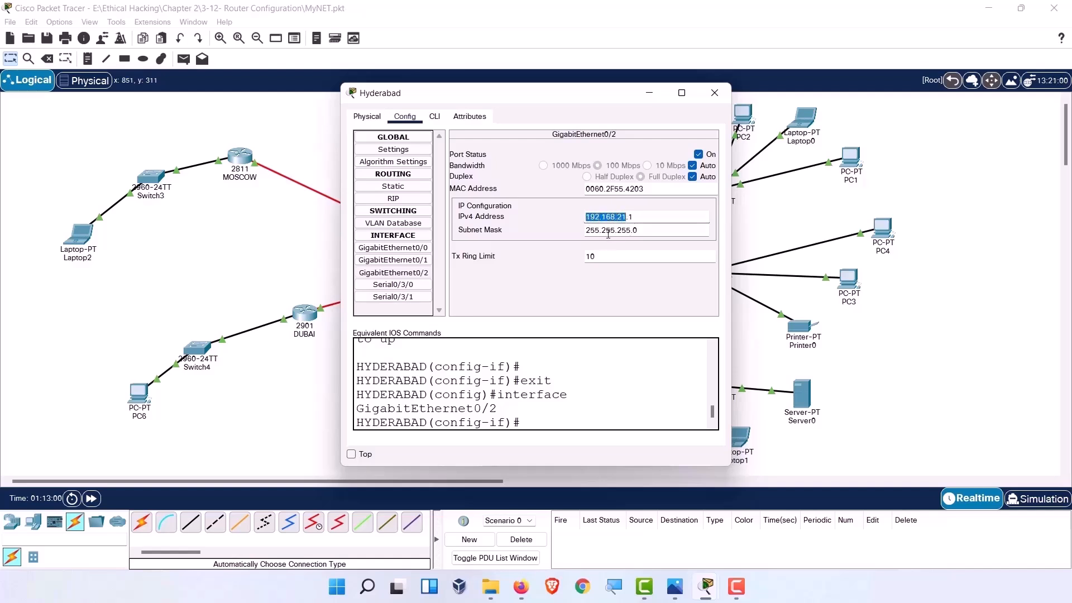
{"action": "left_click_drag", "start_coordinate": [630, 237], "coordinate": [590, 238]}
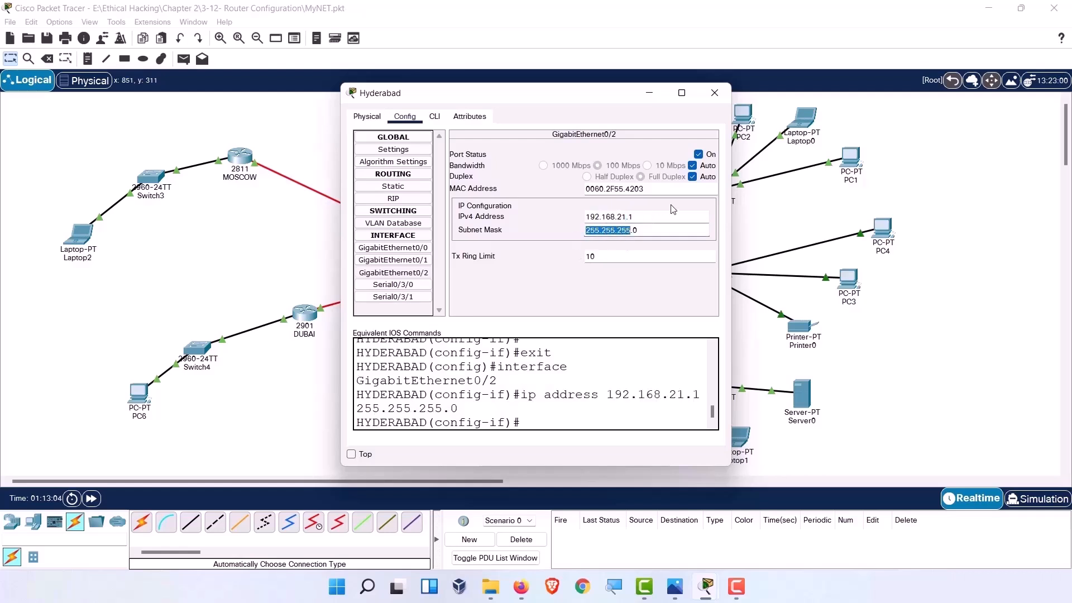
{"action": "left_click_drag", "start_coordinate": [651, 222], "coordinate": [596, 219]}
{"action": "right_click", "coordinate": [613, 218]}
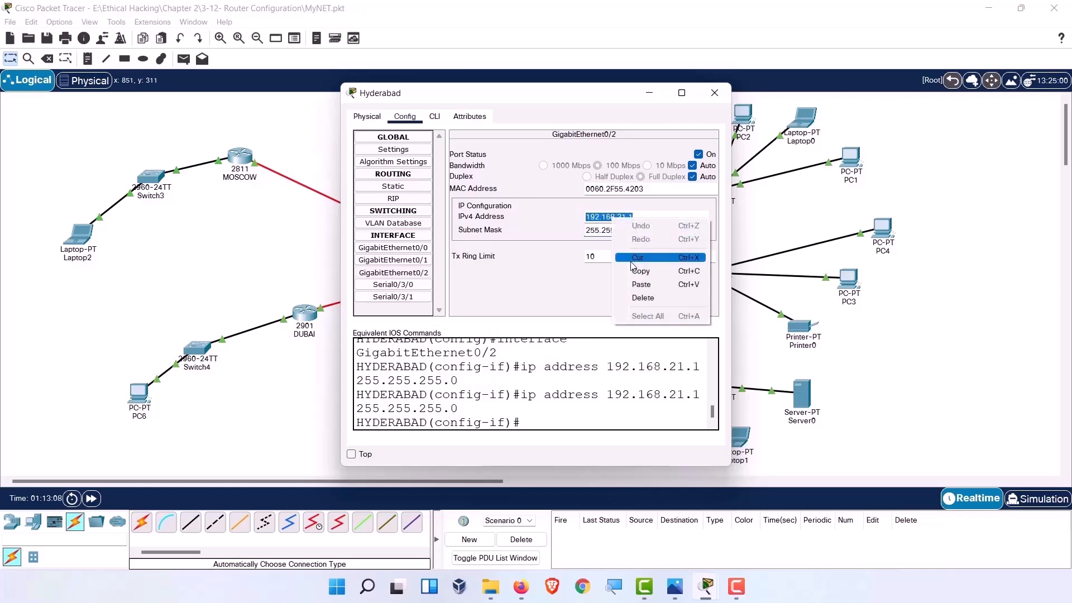
{"action": "left_click", "coordinate": [631, 273]}
Relabel PC5 on the canvas as 192.168.21.2.
{"action": "left_click", "coordinate": [718, 99]}
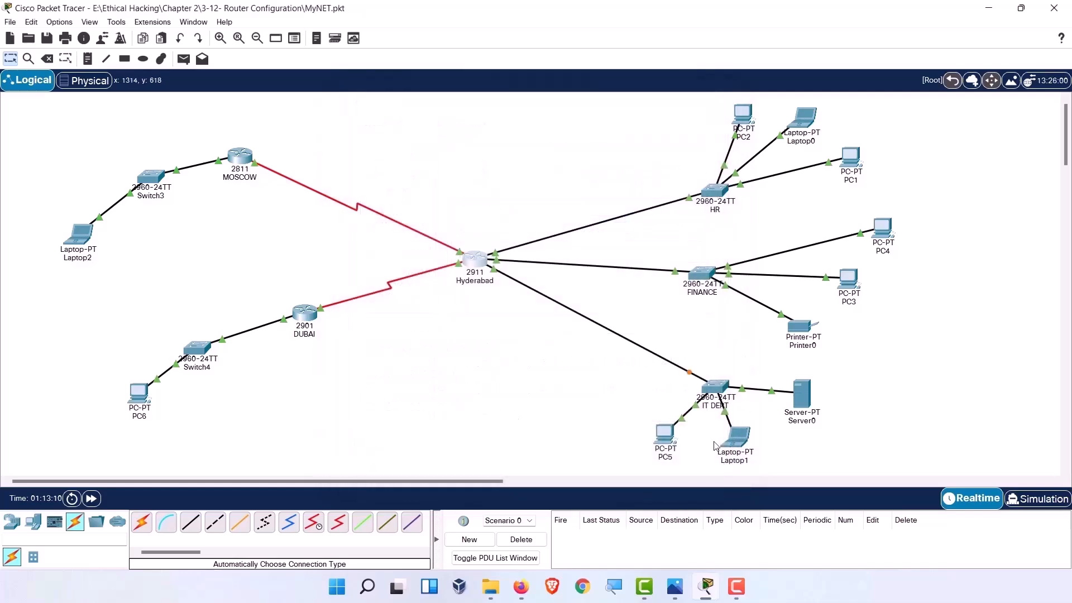
{"action": "left_click", "coordinate": [662, 457]}
{"action": "key", "text": "ctrl+v"}
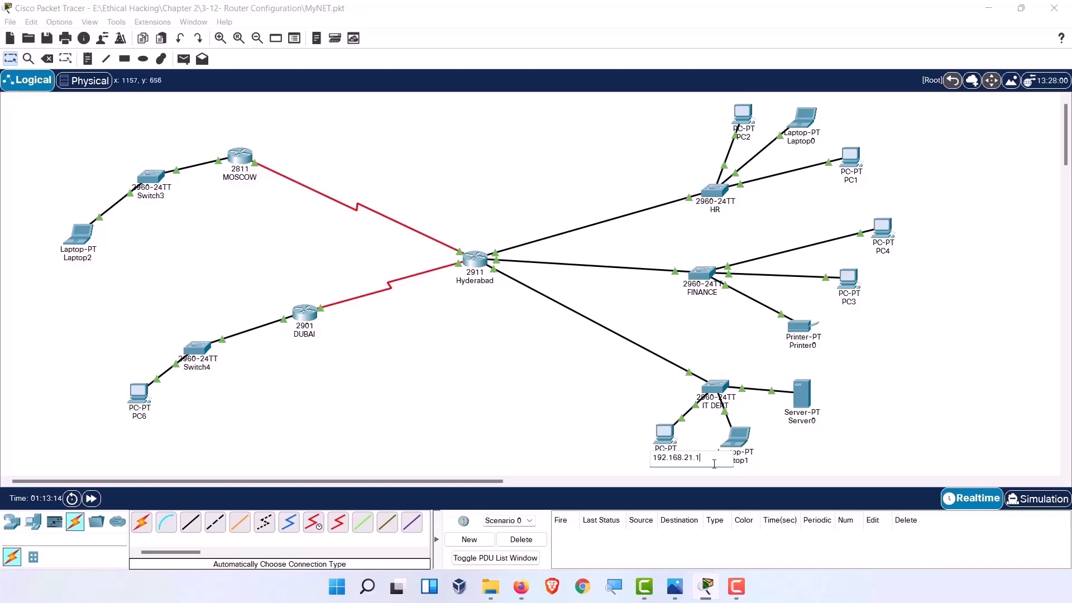
{"action": "left_click", "coordinate": [581, 449]}
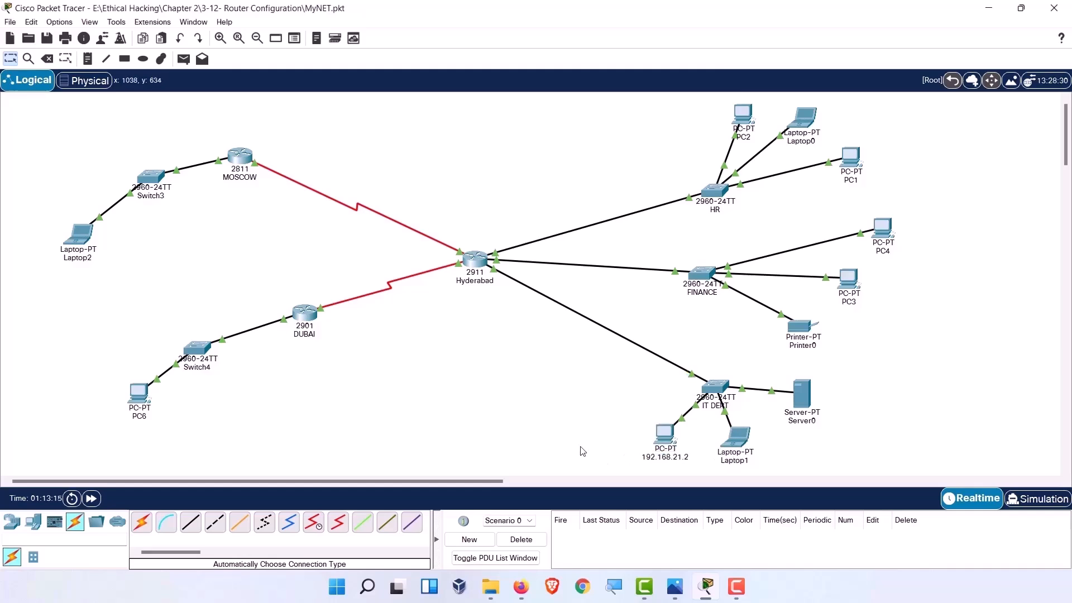
Give PC 192.168.21.2 IP 192.168.21.2, mask 255.255.255.0, gateway and DNS 192.168.21.1.
{"action": "left_click", "coordinate": [667, 452]}
{"action": "left_click", "coordinate": [393, 152]}
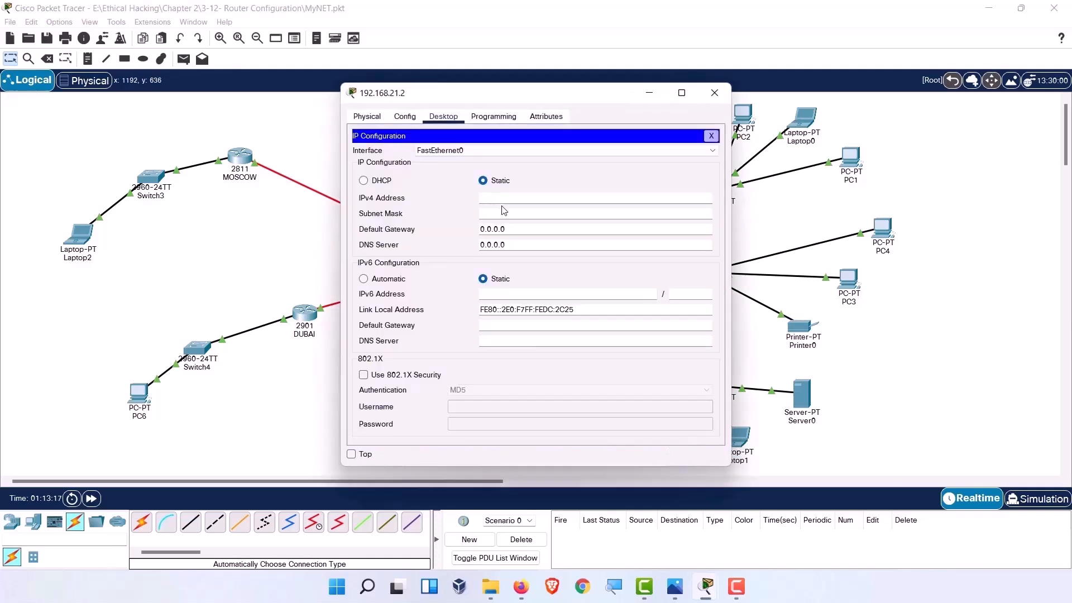
{"action": "key", "text": "ctrl+v"}
{"action": "key", "text": "BackSpace"}
{"action": "key", "text": "Tab"}
{"action": "key", "text": "Tab"}
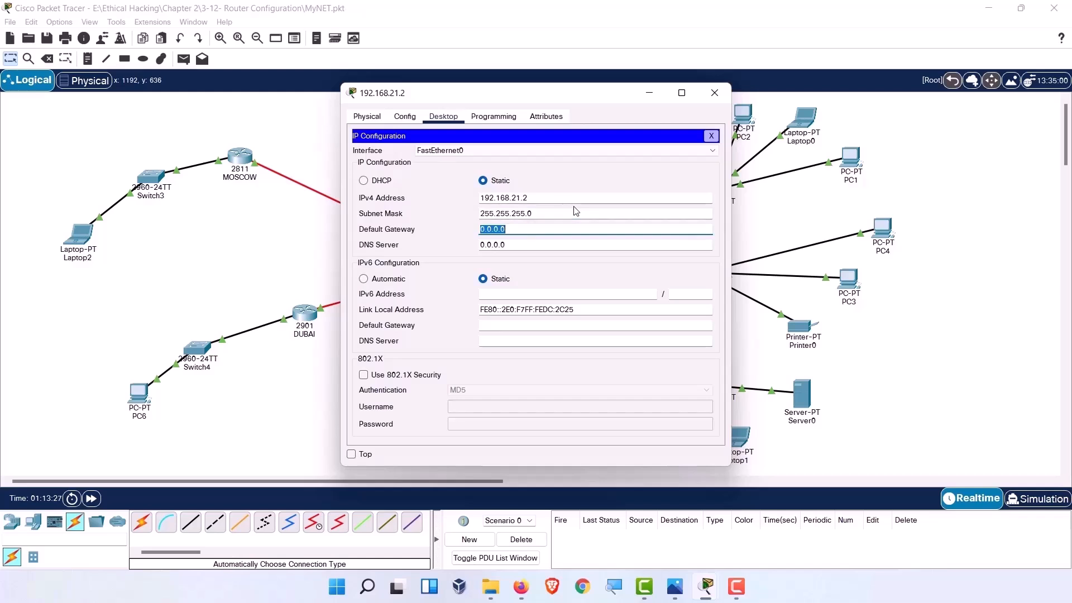
{"action": "type", "text": "192.168.21.1"}
{"action": "key", "text": "Tab"}
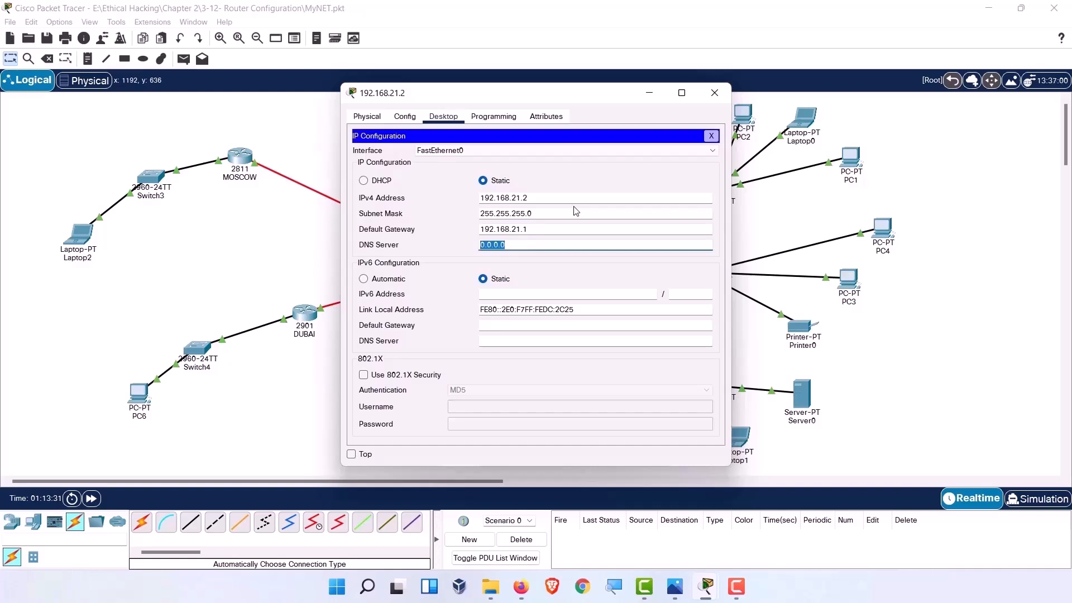
{"action": "type", "text": "192.168.21.1"}
{"action": "left_click", "coordinate": [591, 276]}
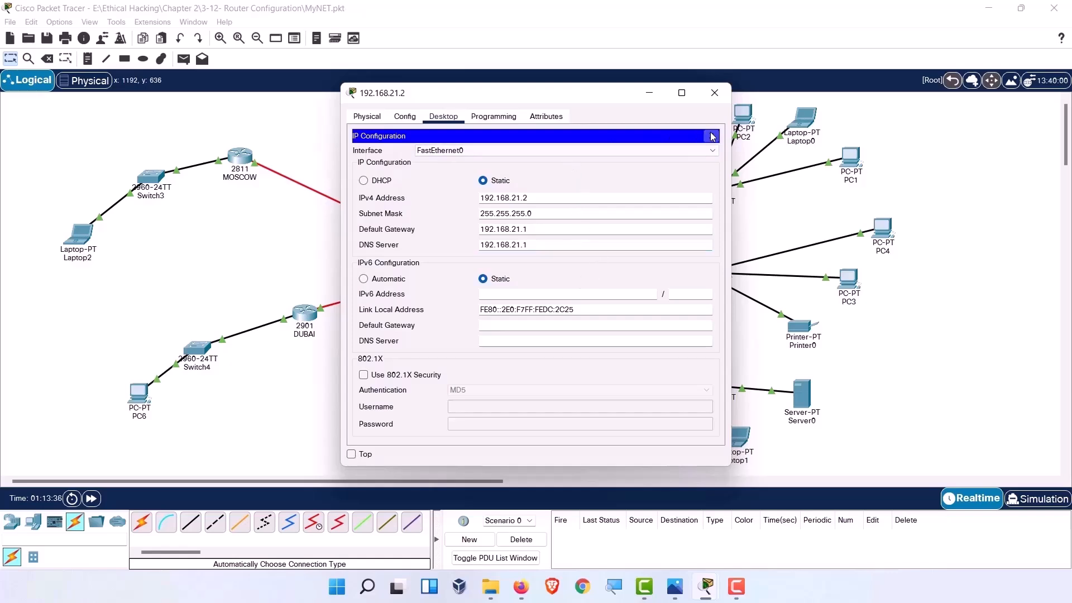
{"action": "left_click", "coordinate": [714, 93]}
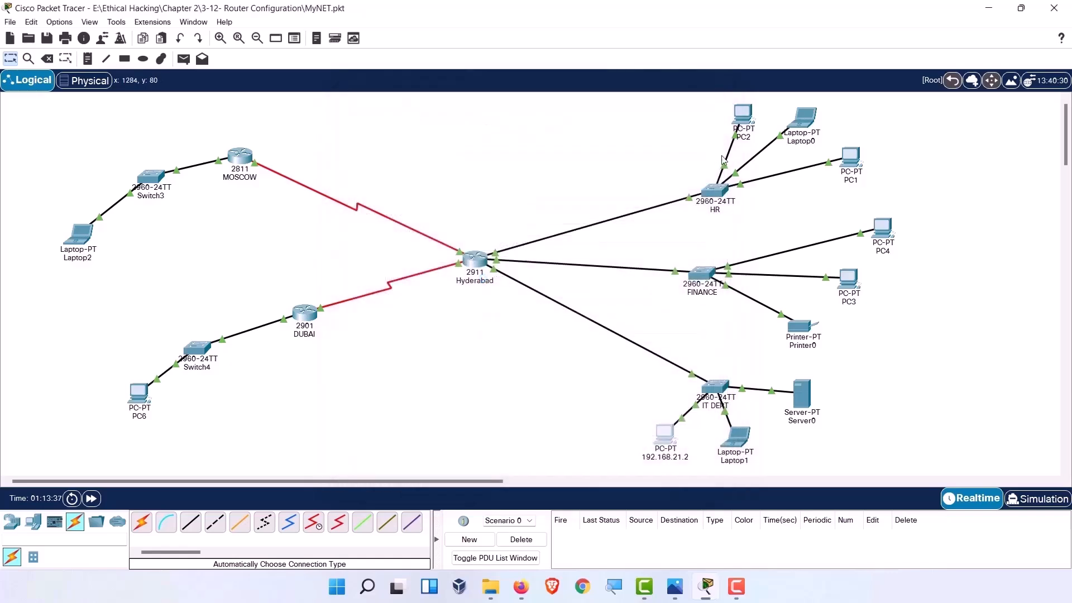
Ping gateway 192.168.21.1 from PC 192.168.21.2's command prompt, getting 3 of 3 replies.
{"action": "left_click", "coordinate": [663, 434]}
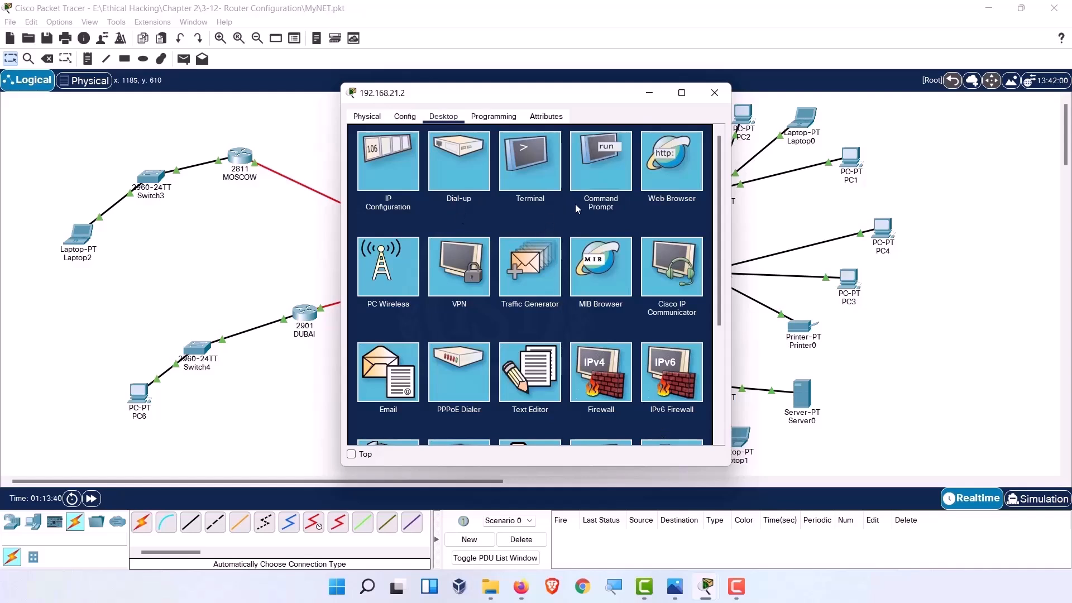
{"action": "left_click", "coordinate": [590, 172]}
{"action": "type", "text": "ping 192.1"}
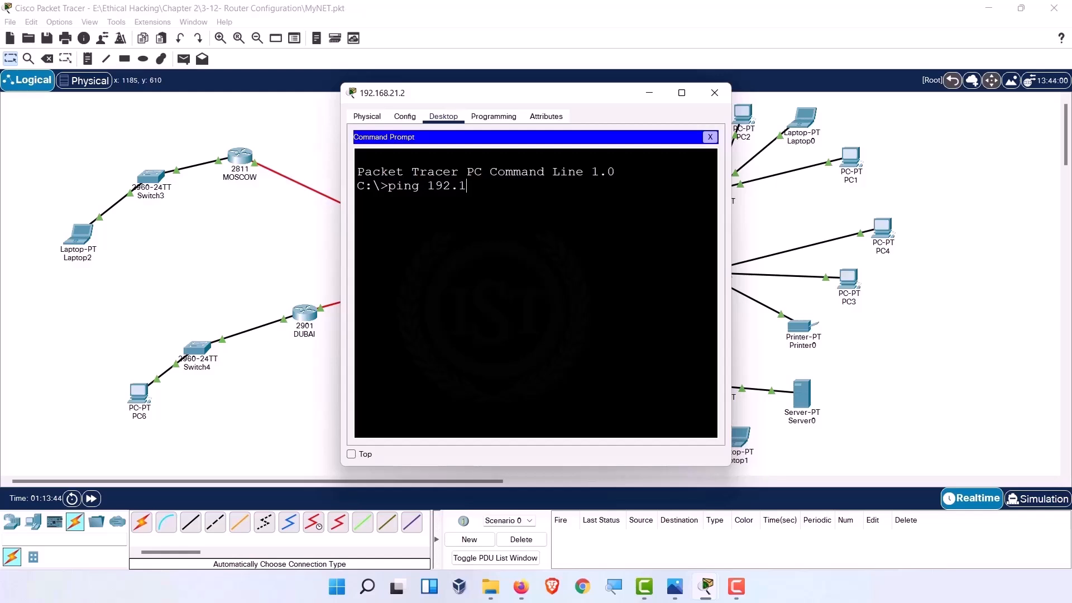
{"action": "type", "text": "68.21.1"}
{"action": "key", "text": "Return"}
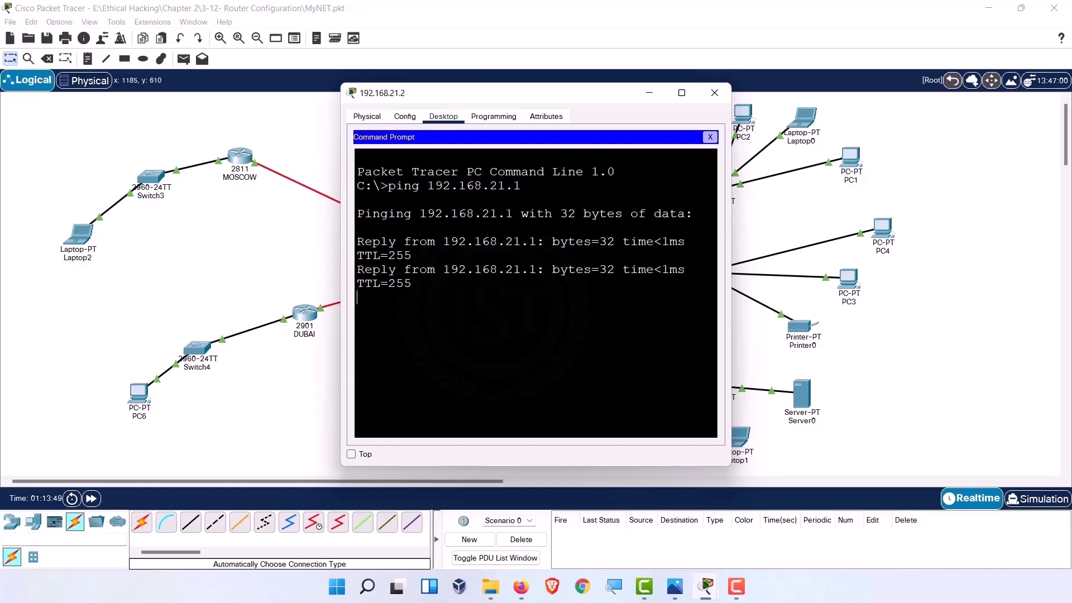
{"action": "key", "text": "ctrl+c"}
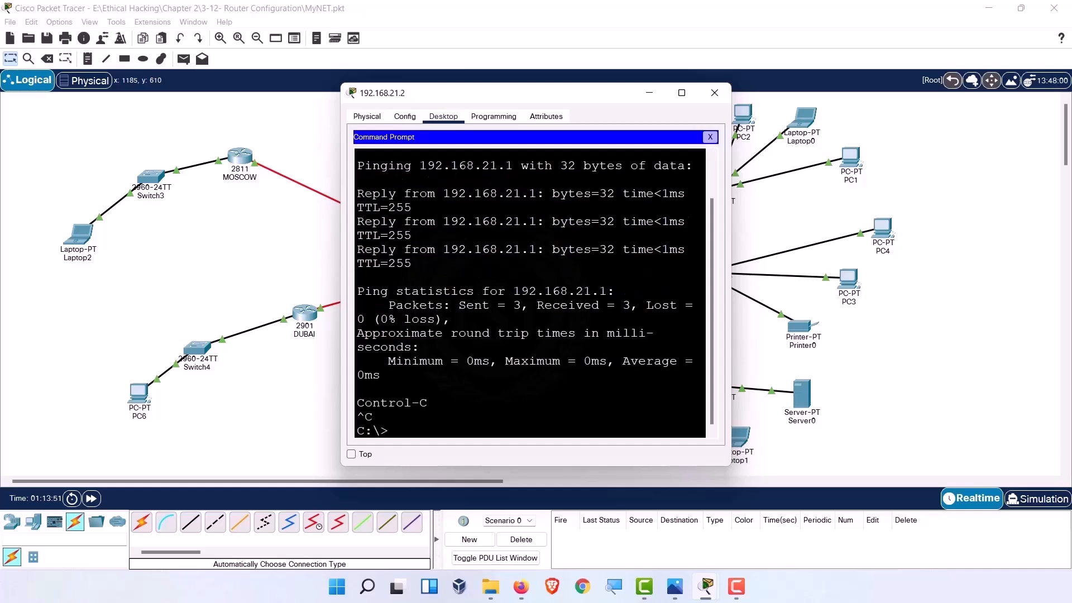
Rename the Laptop1 label to 192.168.21.3.
{"action": "left_click", "coordinate": [744, 462]}
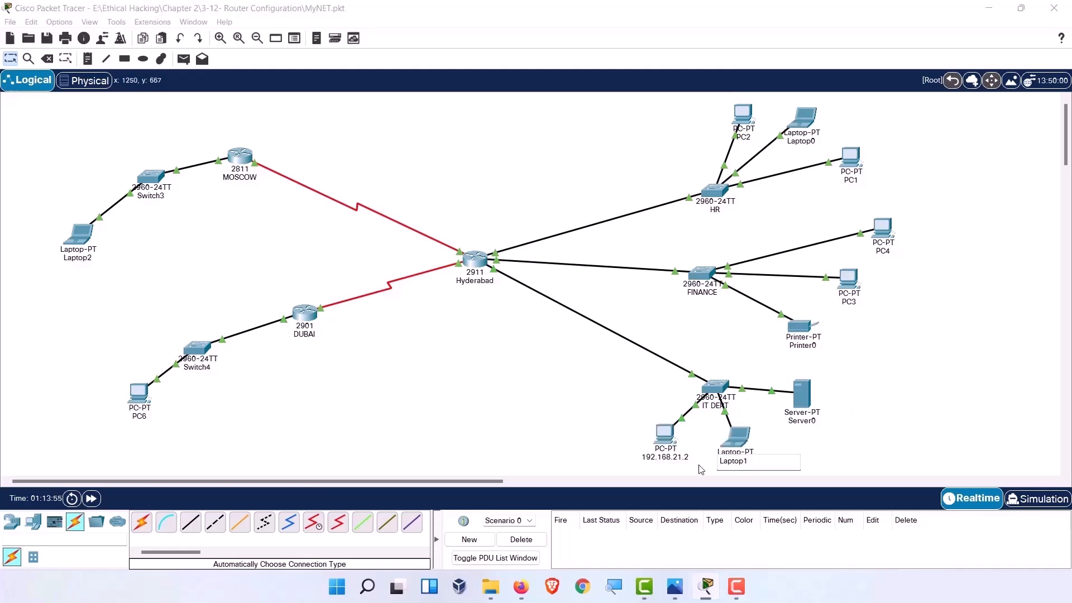
{"action": "key", "text": "BackSpace"}
{"action": "key", "text": "BackSpace"}
{"action": "key", "text": "BackSpace"}
{"action": "key", "text": "BackSpace"}
{"action": "key", "text": "BackSpace"}
{"action": "key", "text": "BackSpace"}
{"action": "key", "text": "ctrl+v"}
{"action": "key", "text": "BackSpace"}
{"action": "key", "text": "Return"}
Give the laptop IP address 192.168.21.3 with mask 255.255.255.0.
{"action": "left_click", "coordinate": [738, 441]}
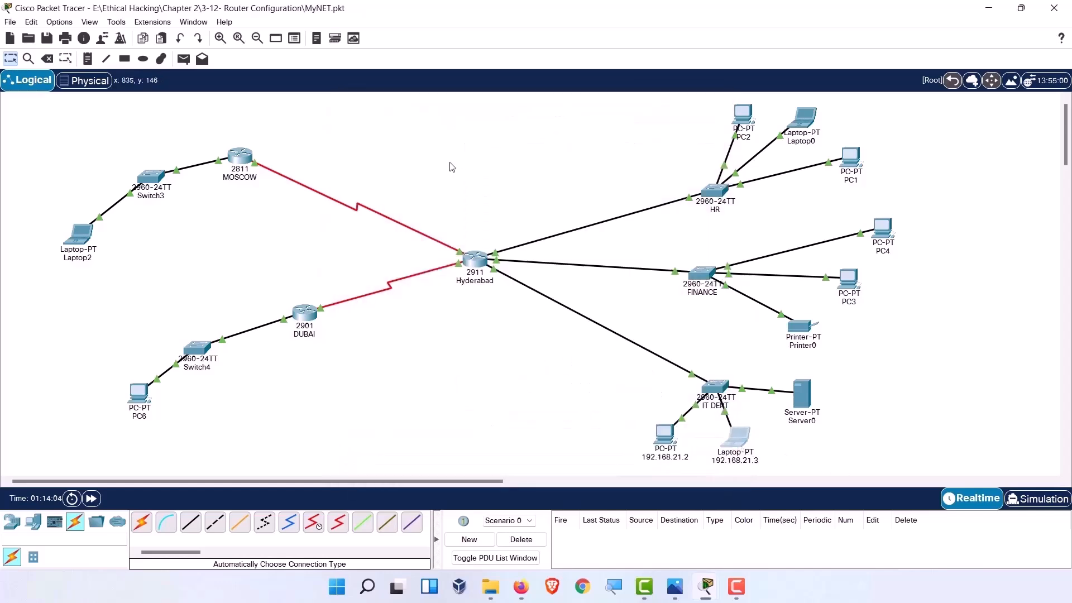
{"action": "left_click", "coordinate": [443, 117]}
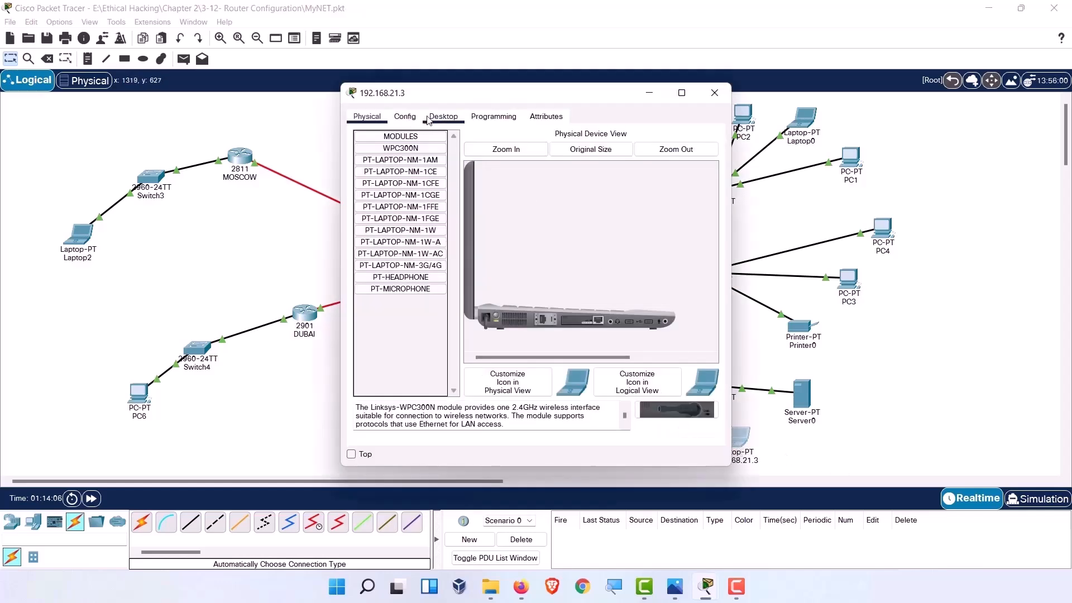
{"action": "left_click", "coordinate": [406, 152]}
{"action": "type", "text": "192.168.21.1"}
{"action": "key", "text": "BackSpace"}
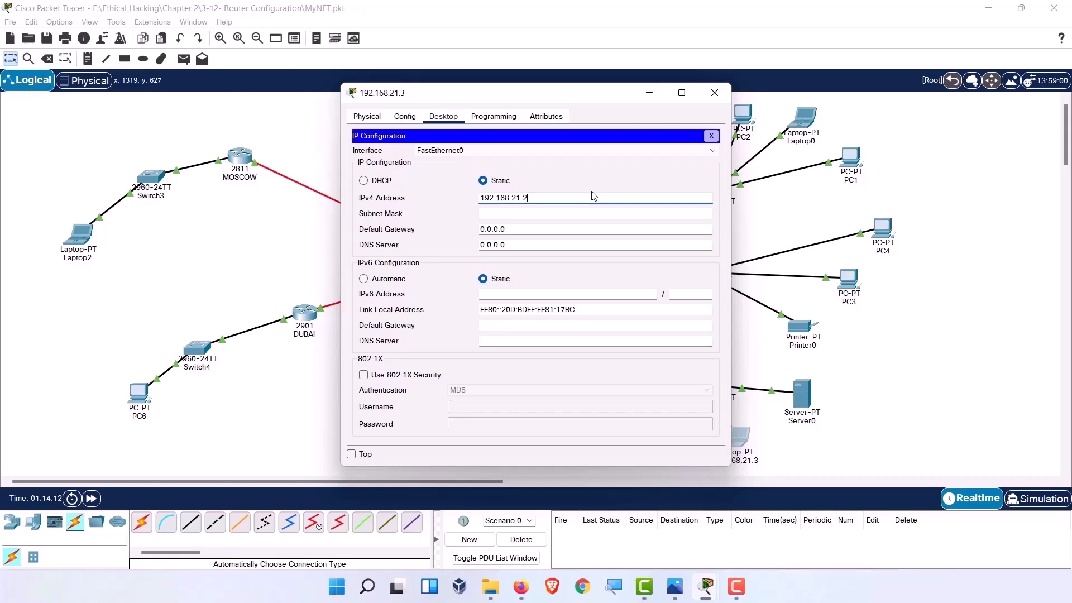
{"action": "type", "text": "3"}
{"action": "key", "text": "Tab"}
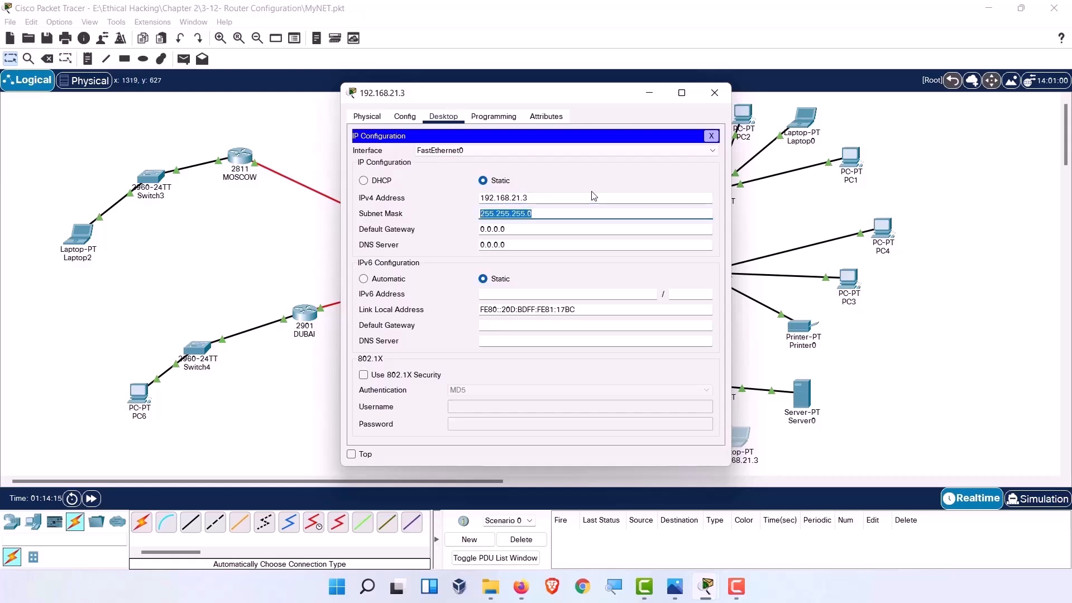
Set the laptop's default gateway and DNS server to 192.168.21.1.
{"action": "key", "text": "Tab"}
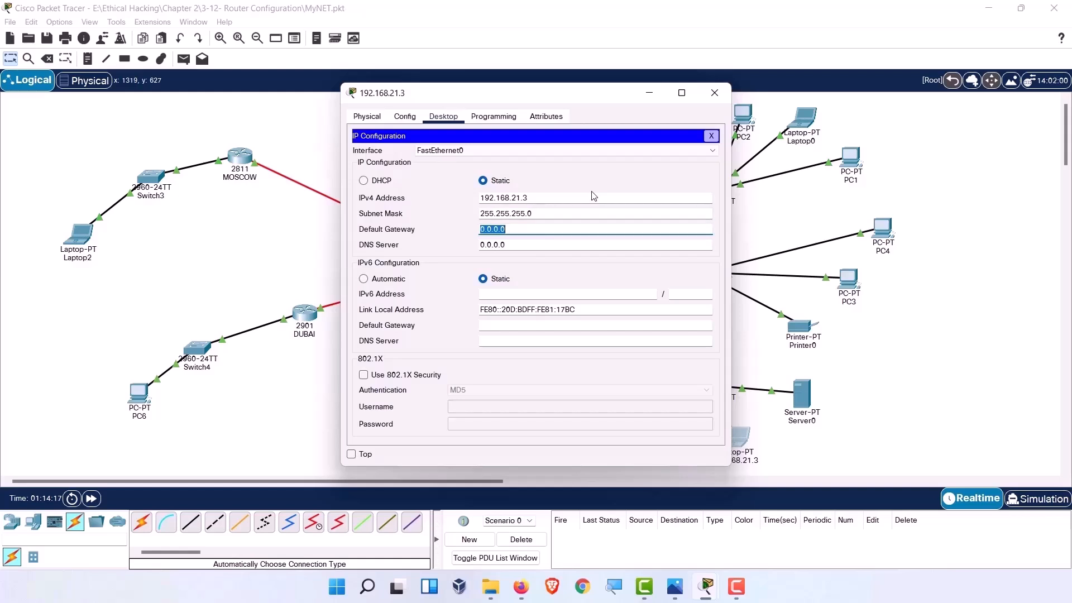
{"action": "type", "text": "192.168.21.1"}
{"action": "key", "text": "Tab"}
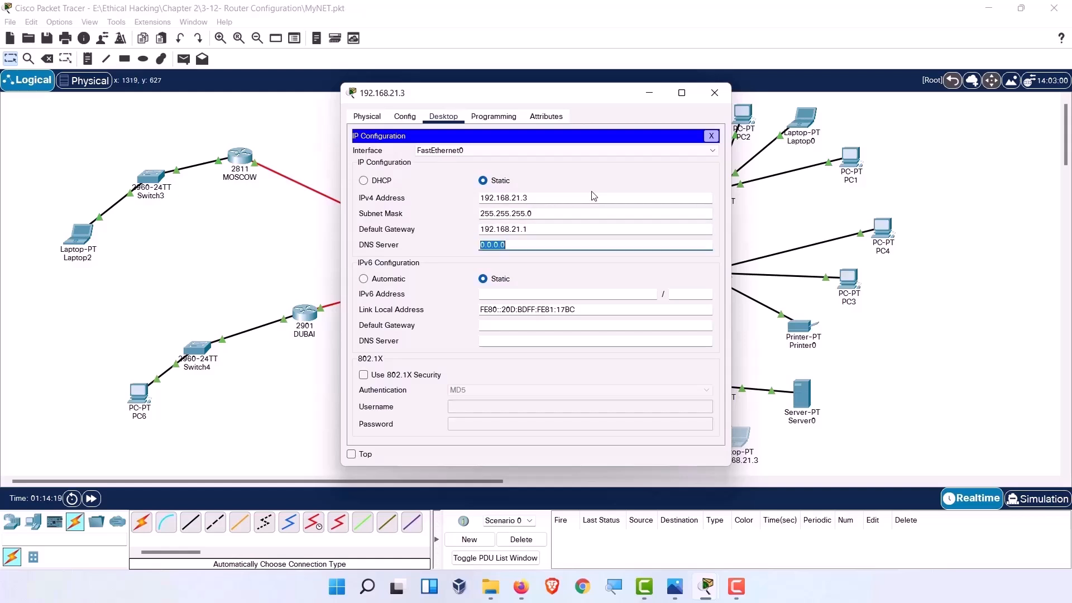
{"action": "key", "text": "ctrl+v"}
{"action": "left_click", "coordinate": [713, 137]}
{"action": "left_click", "coordinate": [728, 93]}
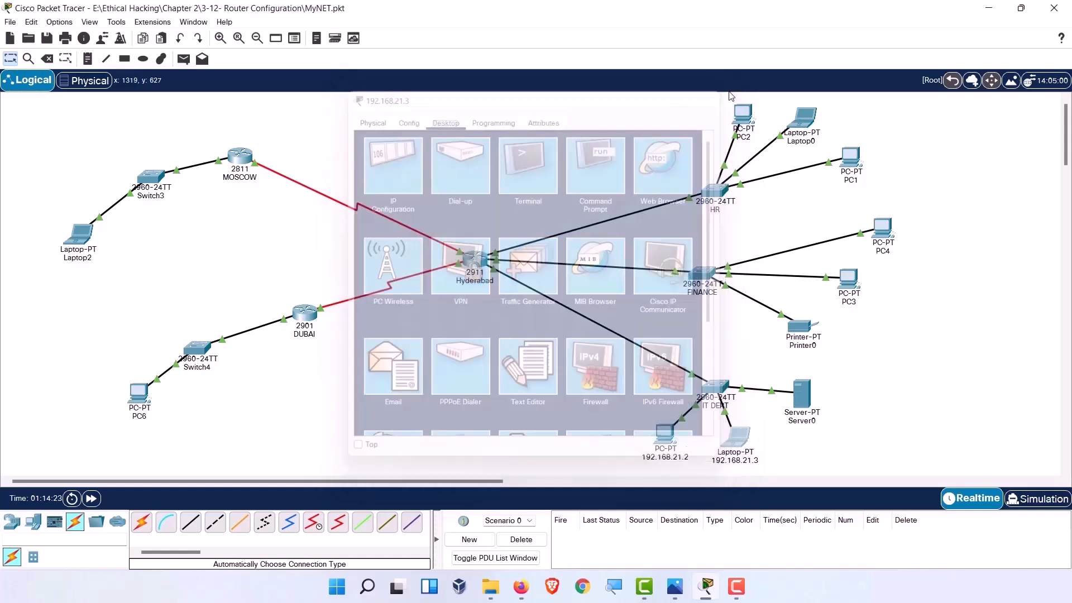
Give Server0 static IP 192.168.21.10 with mask 255.255.255.0.
{"action": "left_click", "coordinate": [804, 393]}
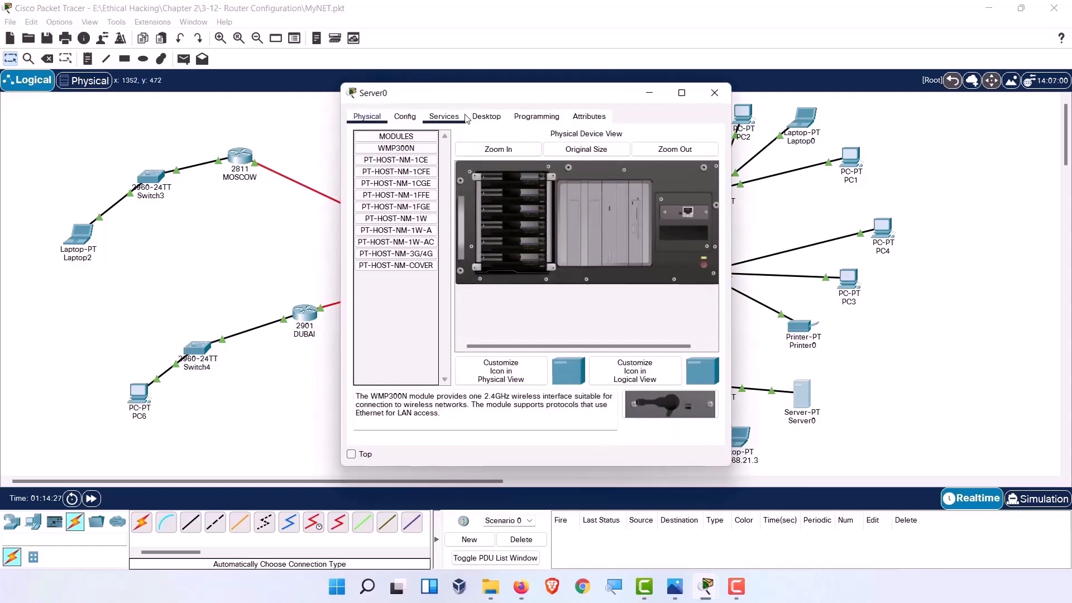
{"action": "left_click", "coordinate": [487, 116]}
{"action": "left_click", "coordinate": [441, 159]}
{"action": "left_click", "coordinate": [640, 183]}
{"action": "type", "text": "192.168.21.1"}
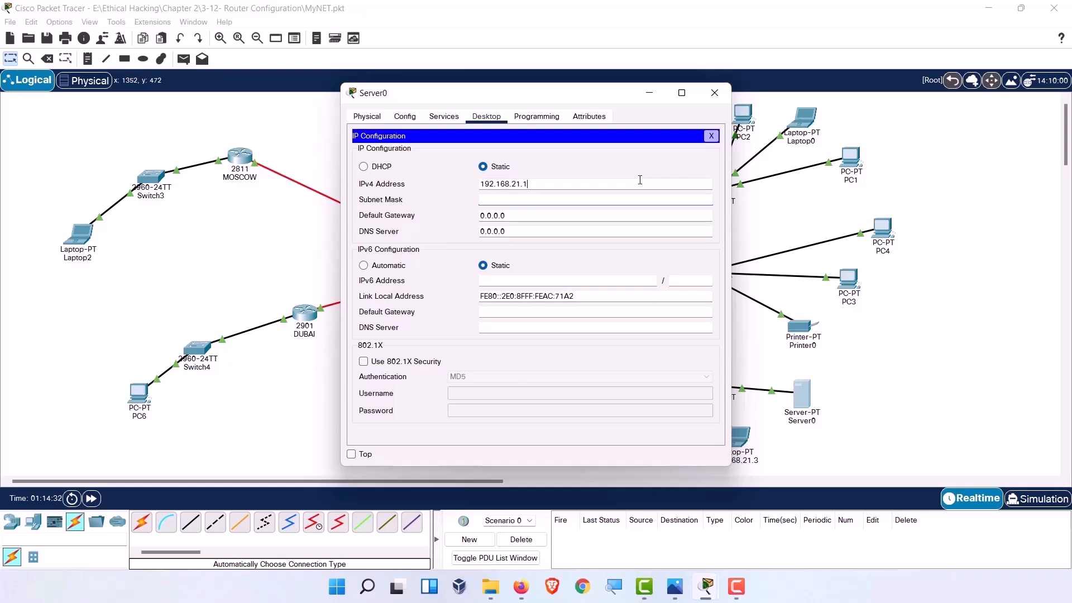
{"action": "type", "text": "0"}
{"action": "key", "text": "Tab"}
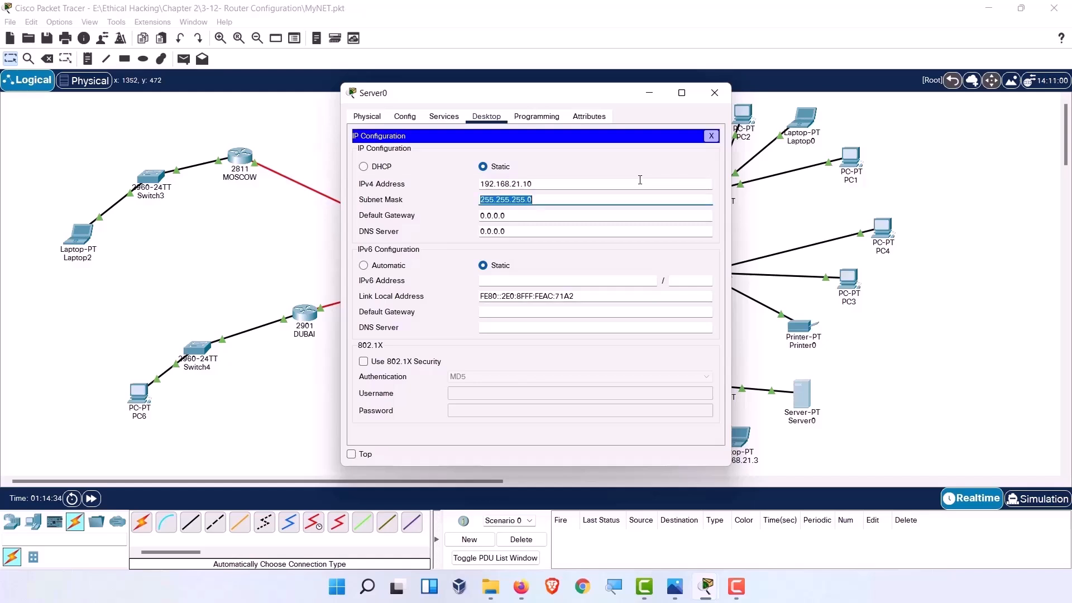
Set Server0's default gateway and DNS server to 192.168.21.1.
{"action": "left_click", "coordinate": [594, 217]}
{"action": "double_click", "coordinate": [594, 216]}
{"action": "type", "text": "192.168.21.1"}
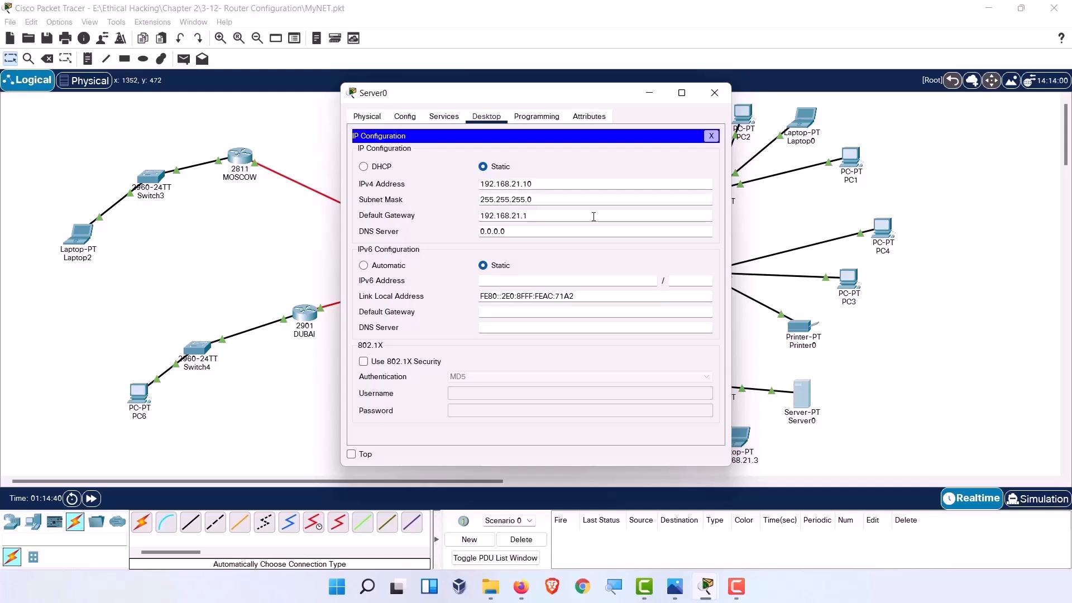
{"action": "left_click_drag", "start_coordinate": [485, 231], "coordinate": [466, 232]}
{"action": "key", "text": "ctrl+v"}
{"action": "left_click", "coordinate": [715, 93]}
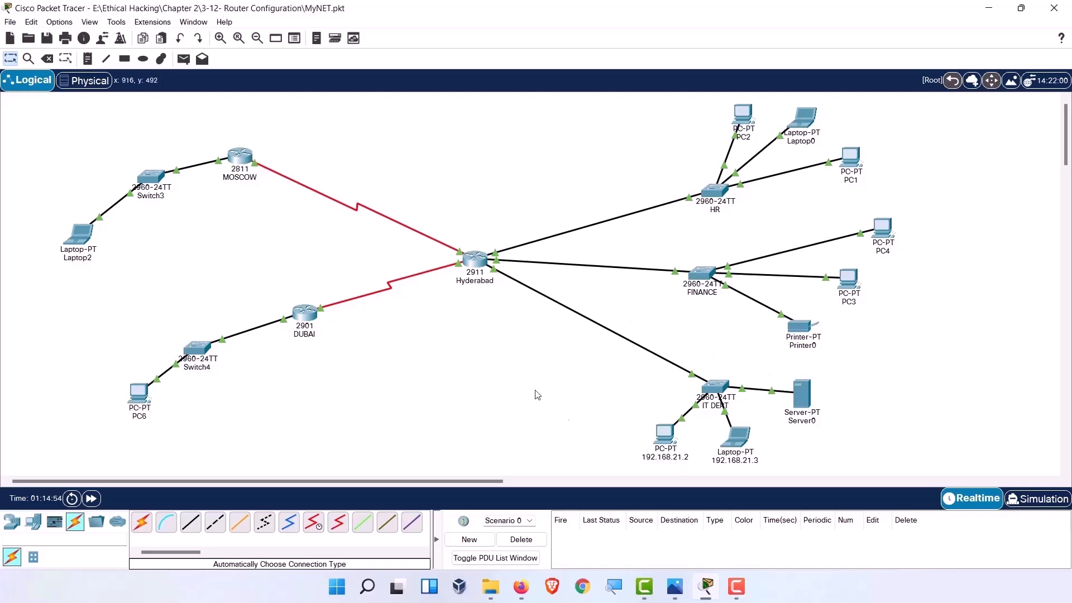
Ping the gateway 192.168.21.1 from Server0's command prompt.
{"action": "double_click", "coordinate": [805, 400]}
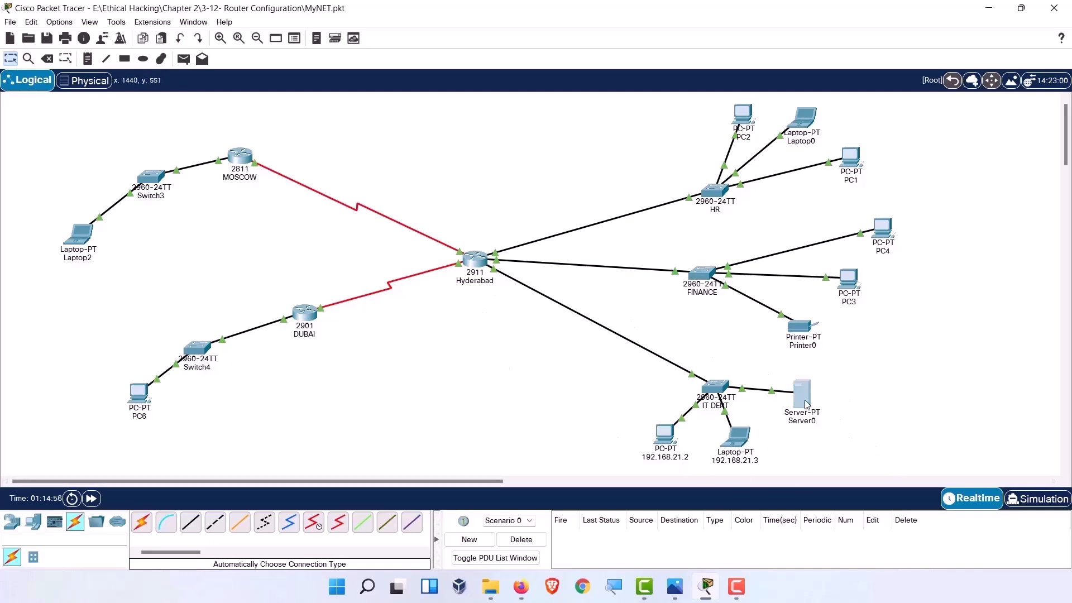
{"action": "left_click", "coordinate": [792, 398]}
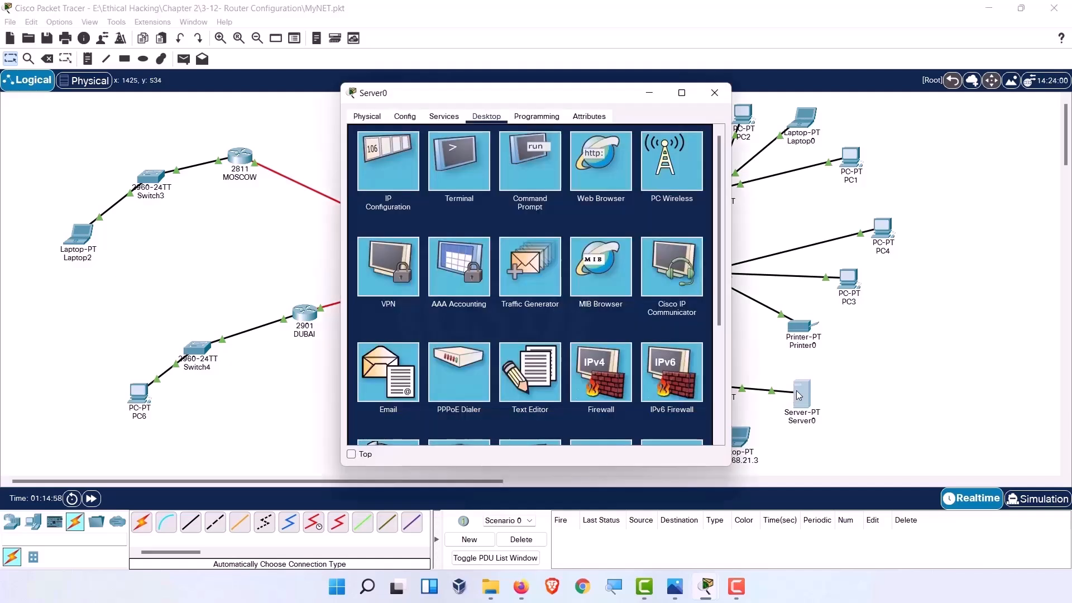
{"action": "left_click", "coordinate": [540, 171]}
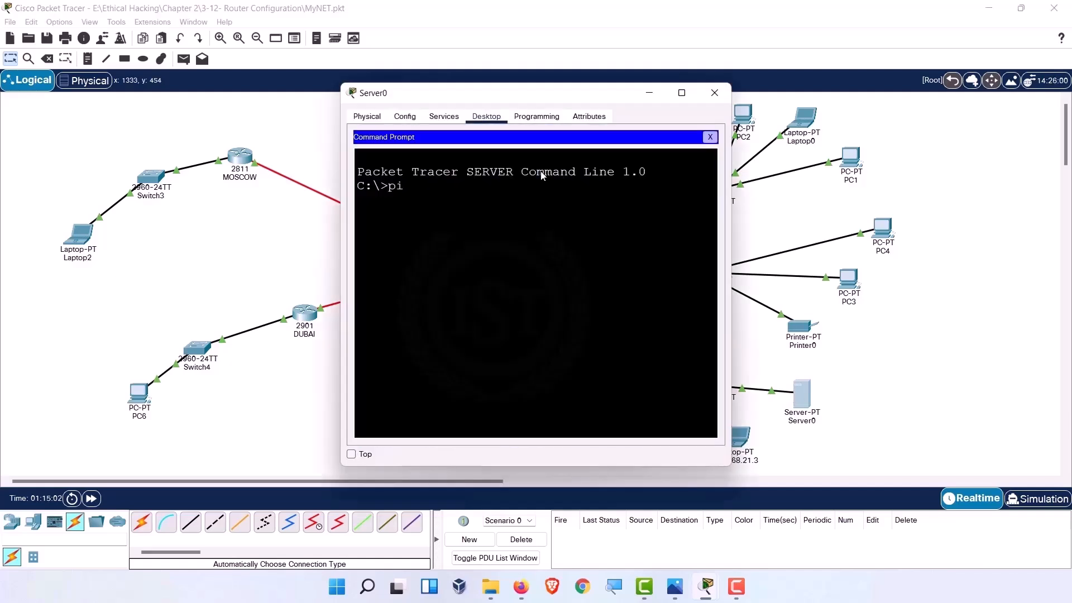
{"action": "key", "text": "BackSpace"}
{"action": "key", "text": "BackSpace"}
{"action": "key", "text": "Return"}
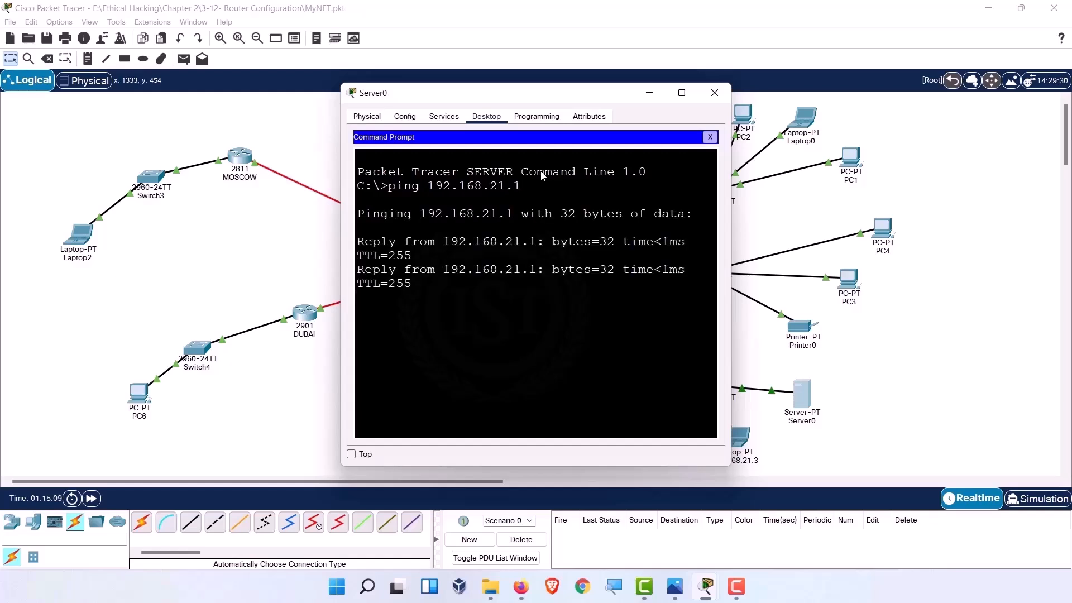
{"action": "key", "text": "ctrl+c"}
Ping hosts 192.168.21.2 and 192.168.21.3 from Server0.
{"action": "key", "text": "Up"}
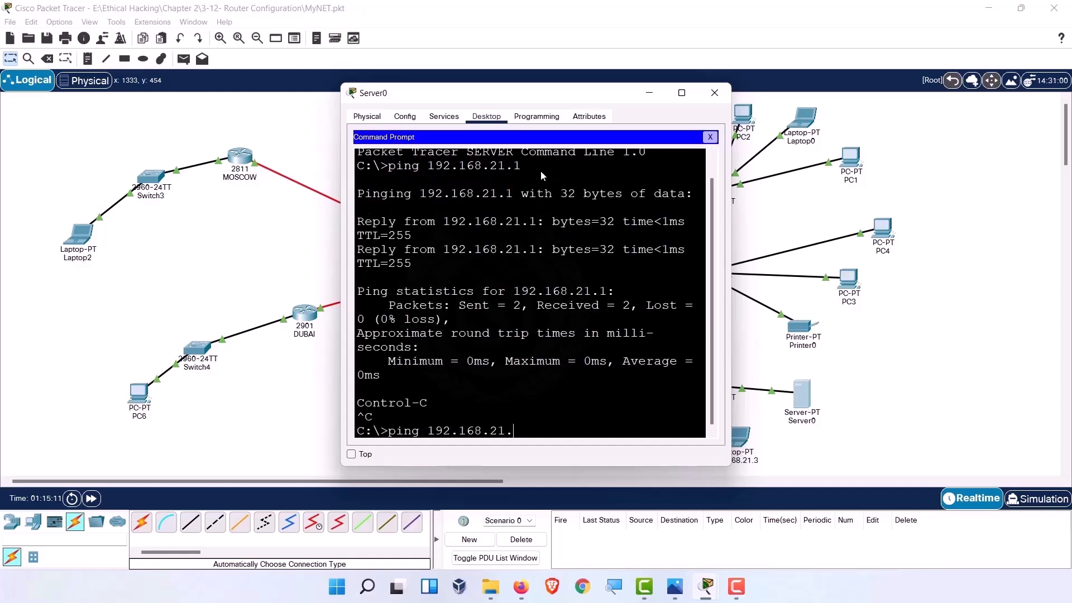
{"action": "type", "text": "2"}
{"action": "key", "text": "Return"}
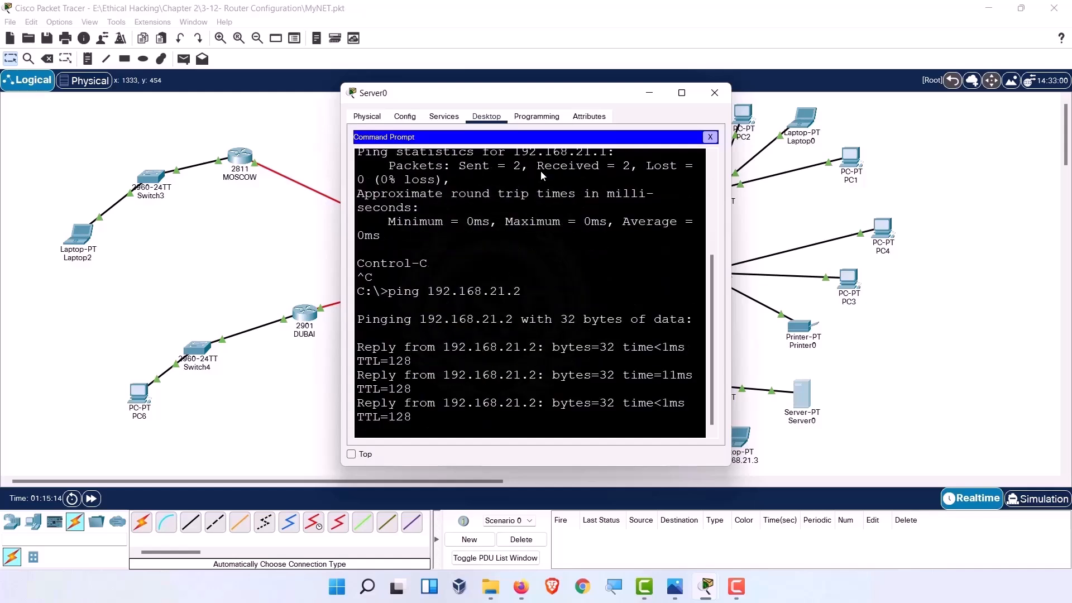
{"action": "key", "text": "Return"}
{"action": "key", "text": "Up"}
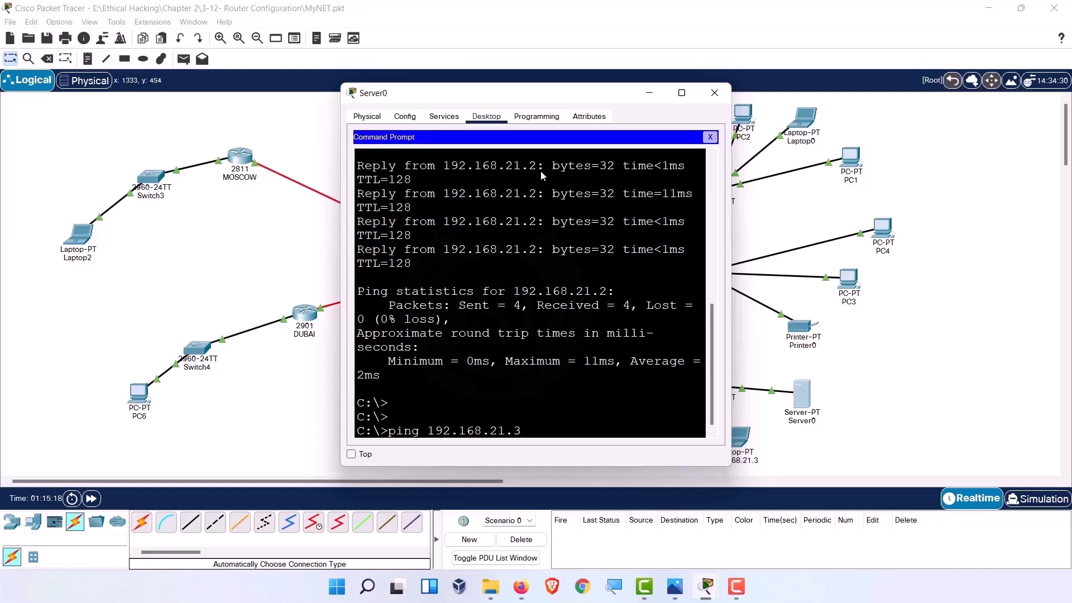
{"action": "type", "text": "3"}
{"action": "key", "text": "Return"}
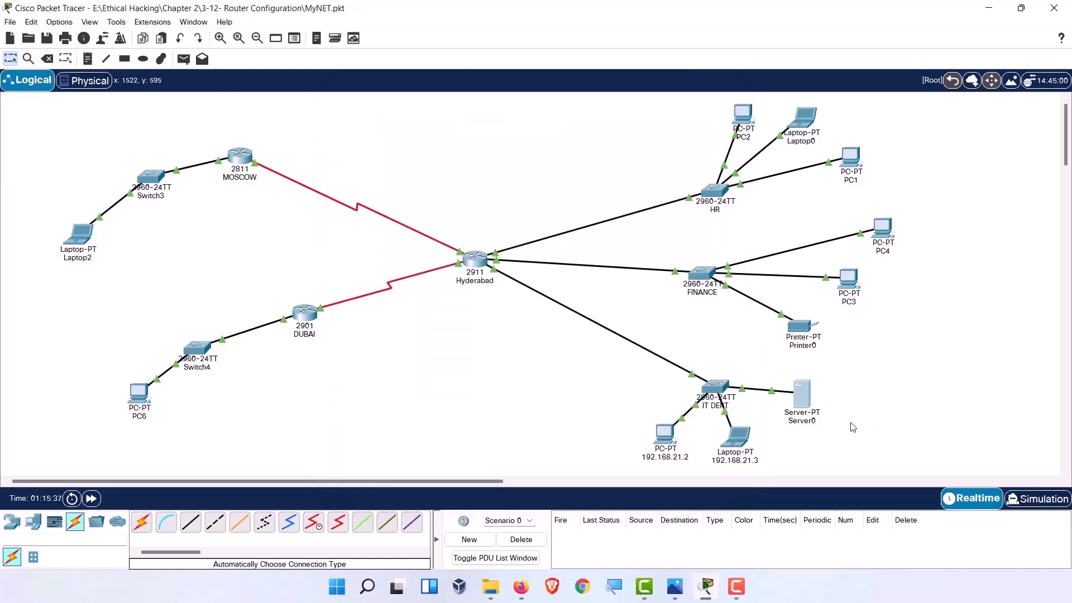
Shift the IT DEPT switch toward Hyderabad and line up PC, laptop and Server0 beneath it.
{"action": "left_click_drag", "start_coordinate": [712, 388], "coordinate": [613, 368]}
{"action": "left_click_drag", "start_coordinate": [663, 440], "coordinate": [568, 434]}
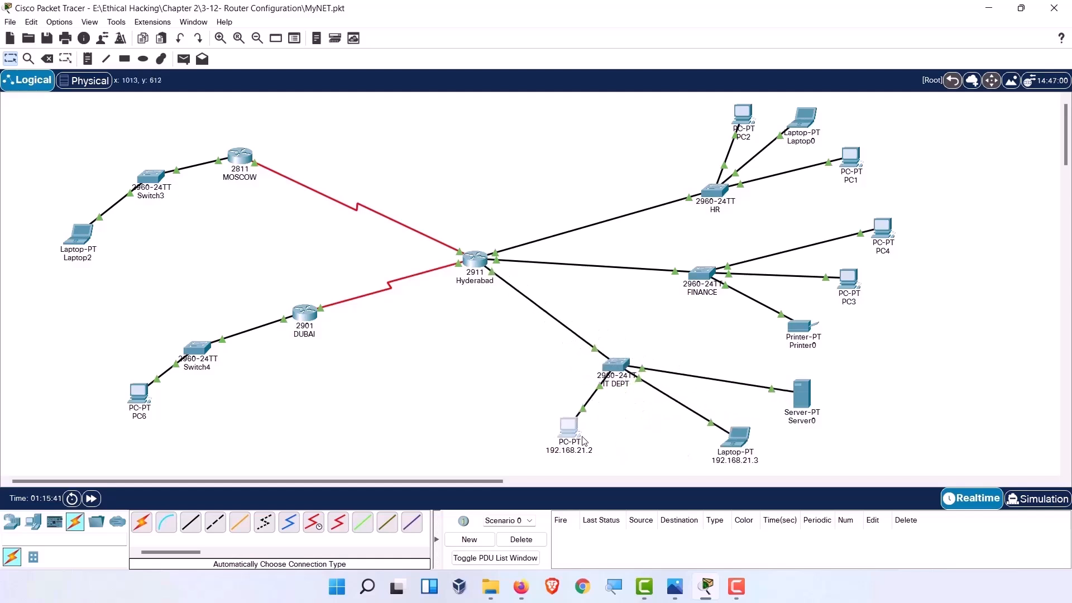
{"action": "left_click_drag", "start_coordinate": [743, 441], "coordinate": [642, 428]}
{"action": "left_click_drag", "start_coordinate": [794, 410], "coordinate": [686, 435]}
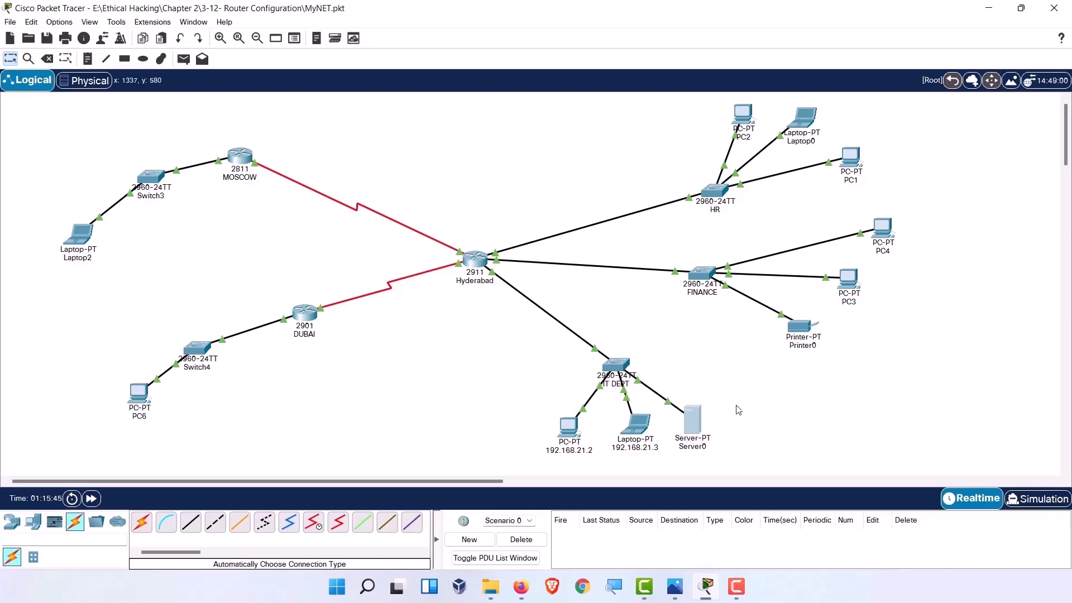
{"action": "left_click", "coordinate": [729, 346]}
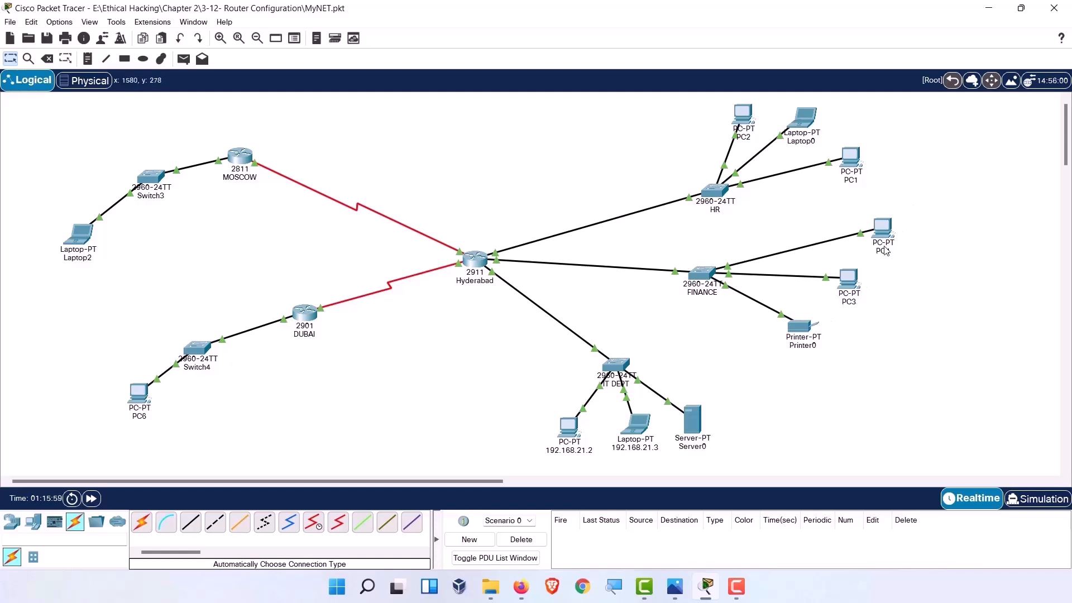
Check Hyderabad's FINANCE-facing GigabitEthernet0/1 address 10.0.1.1.
{"action": "left_click", "coordinate": [486, 260]}
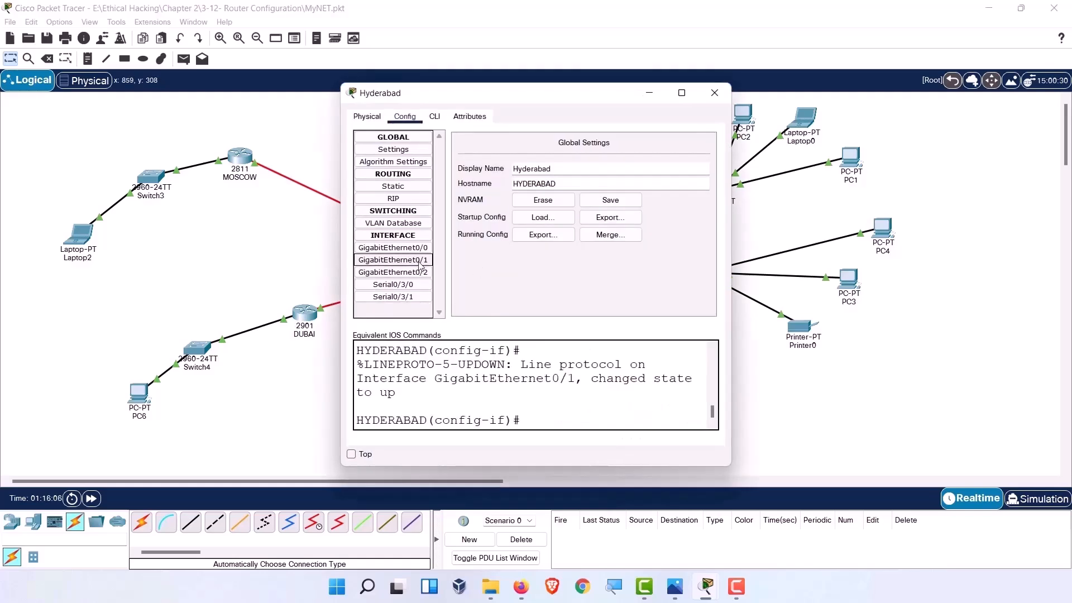
{"action": "left_click", "coordinate": [393, 260]}
{"action": "double_click", "coordinate": [656, 225]}
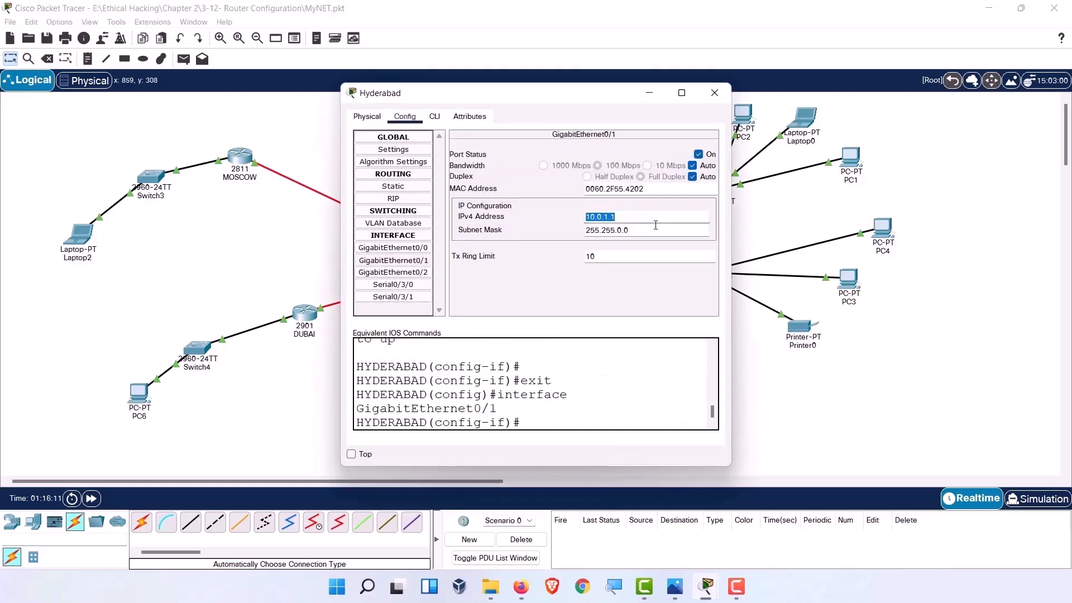
{"action": "left_click", "coordinate": [714, 93]}
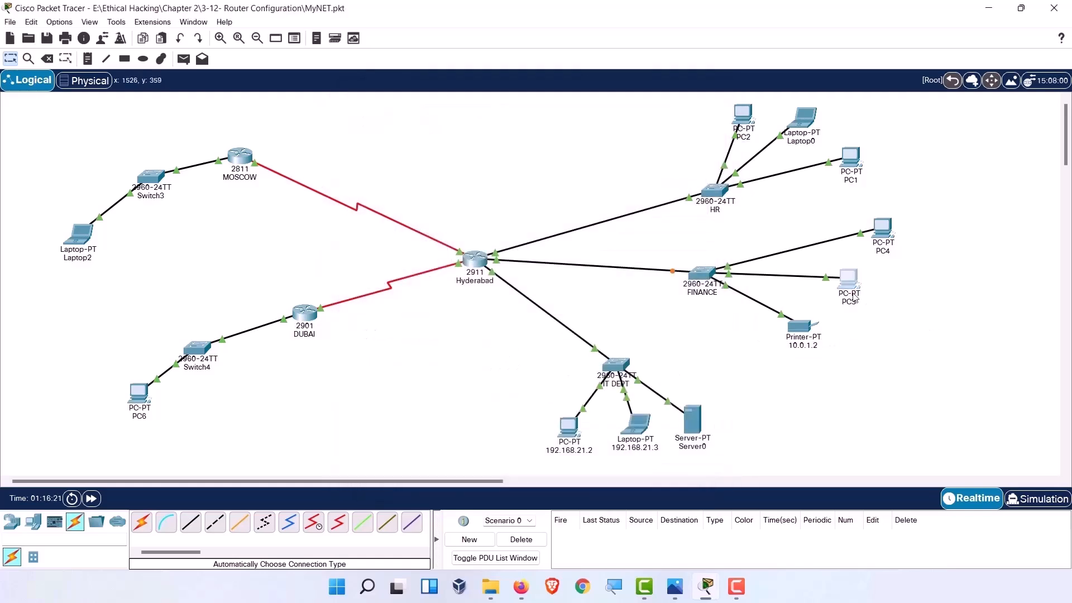
Enter an address and mask 255.255.0.0 on the printer's FastEthernet0.
{"action": "left_click", "coordinate": [801, 325]}
{"action": "left_click", "coordinate": [405, 116]}
{"action": "left_click", "coordinate": [384, 174]}
{"action": "left_click", "coordinate": [642, 237]}
{"action": "type", "text": "10.0.1.1"}
{"action": "left_click", "coordinate": [629, 251]}
{"action": "key", "text": "BackSpace"}
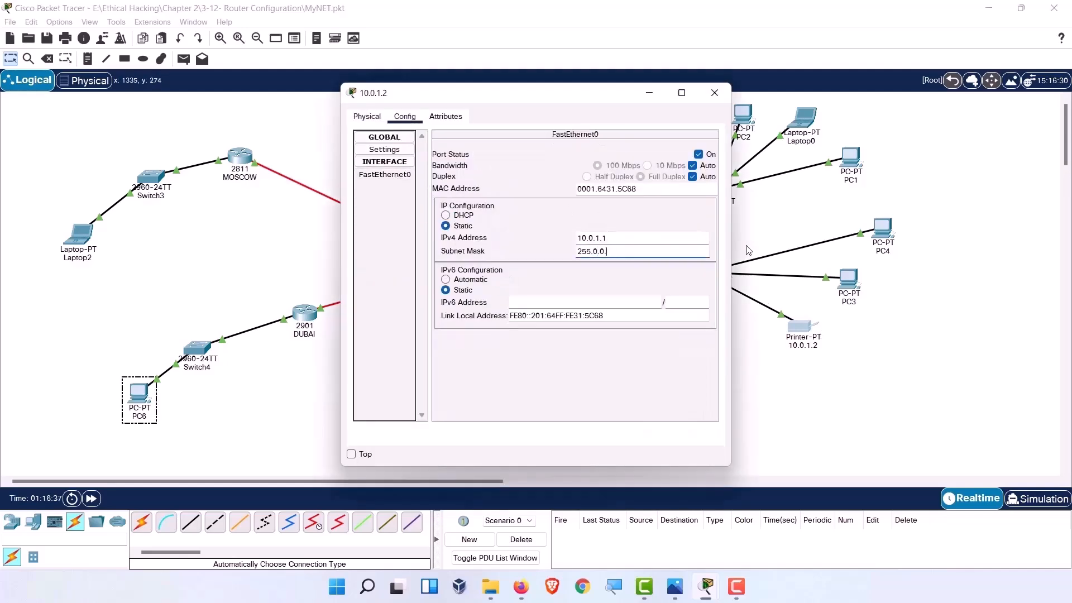
{"action": "type", "text": "255.0.0"}
{"action": "left_click", "coordinate": [657, 316]}
Correct the printer's FastEthernet0 to 10.0.1.2 with mask 255.255.0.0.
{"action": "left_click", "coordinate": [598, 238]}
{"action": "type", "text": "10.0.1.2"}
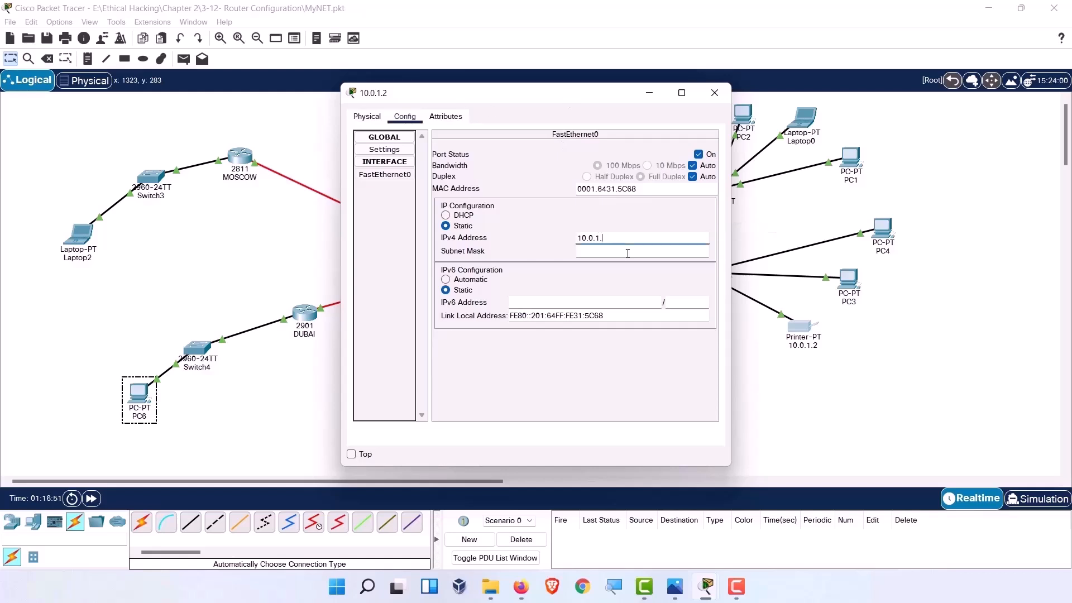
{"action": "left_click", "coordinate": [627, 252]}
{"action": "type", "text": ".0.0"}
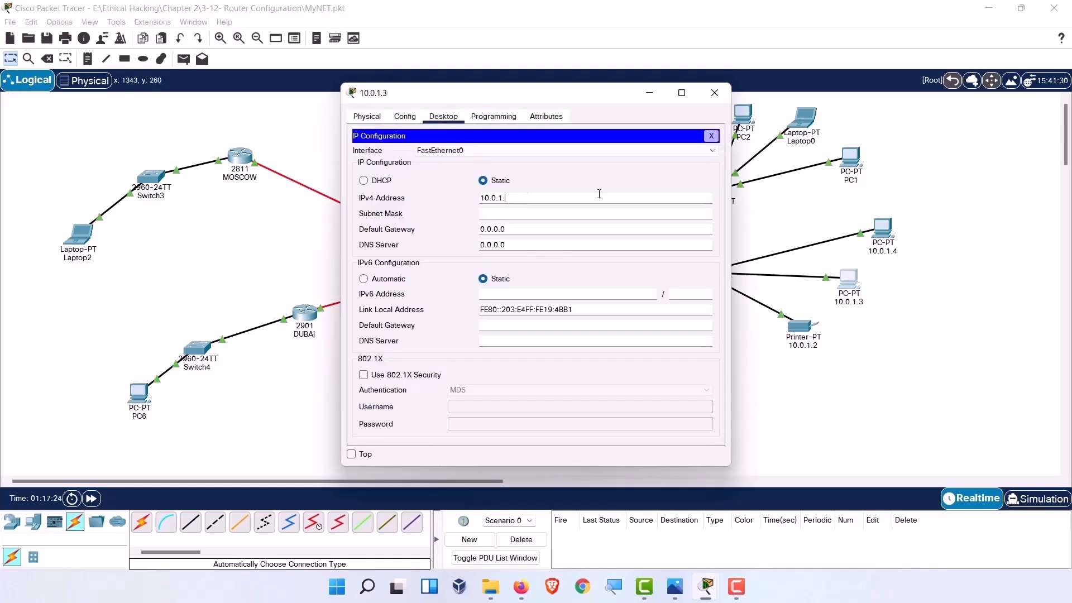
Set the PC's address to 10.0.1.3 and ping the gateway 10.0.1.1.
{"action": "type", "text": "3"}
{"action": "key", "text": "Tab"}
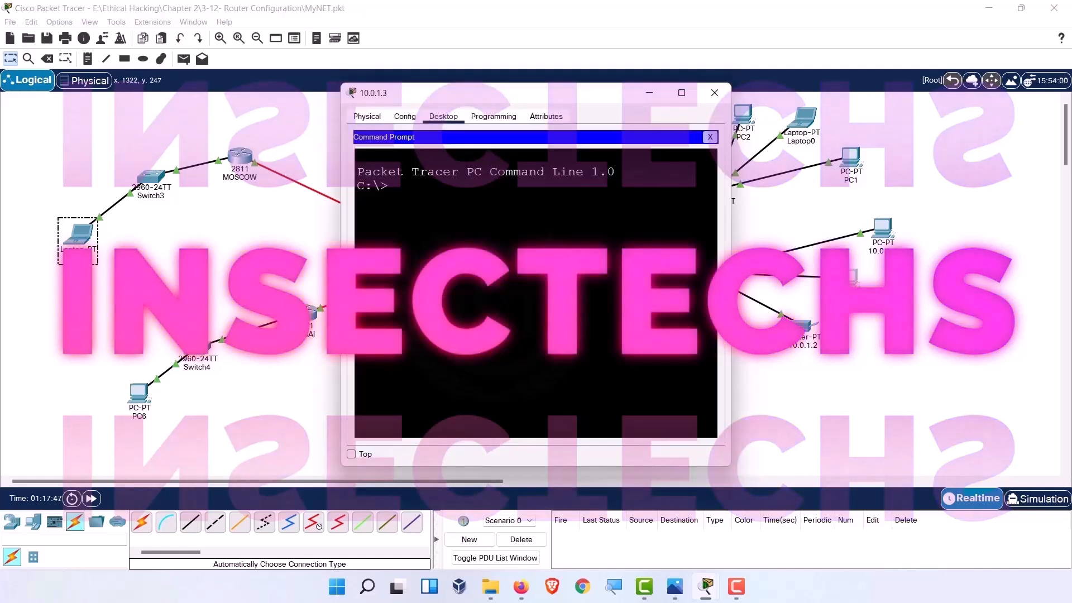
{"action": "type", "text": "PING 10.0.1.1"}
{"action": "key", "text": "Return"}
Ping the printer at 10.0.1.2, then close the PC window.
{"action": "key", "text": "ctrl+c"}
{"action": "key", "text": "Up"}
{"action": "key", "text": "BackSpace"}
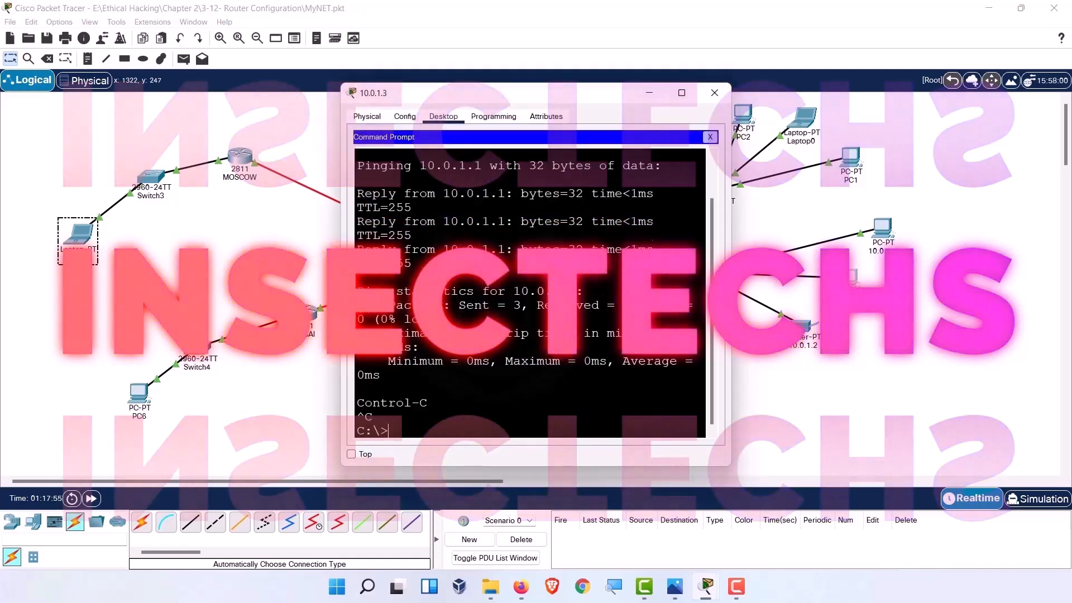
{"action": "type", "text": "2"}
{"action": "key", "text": "Return"}
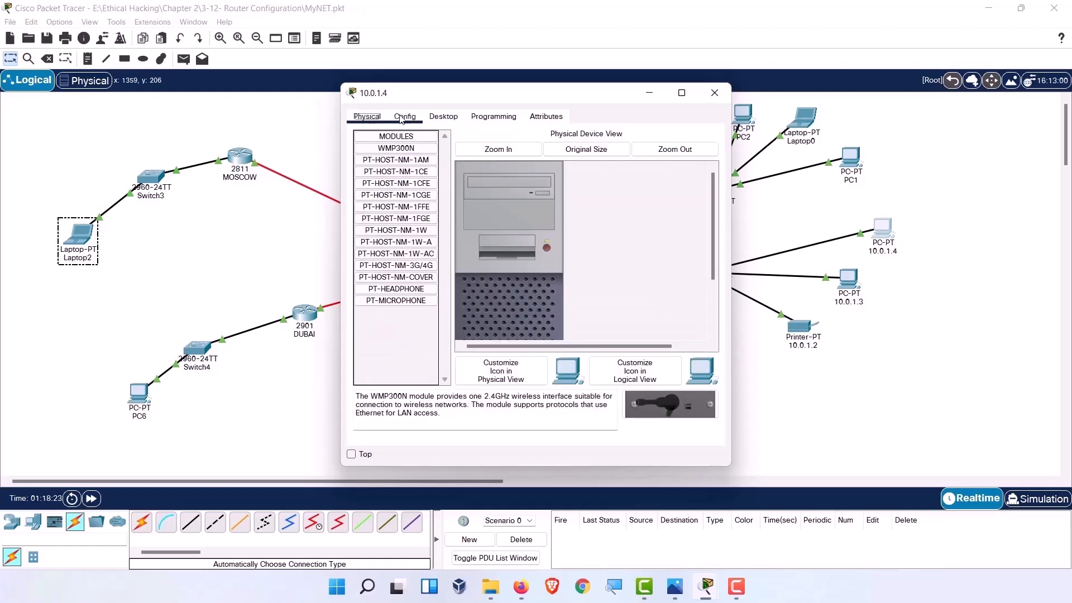
{"action": "left_click", "coordinate": [716, 93]}
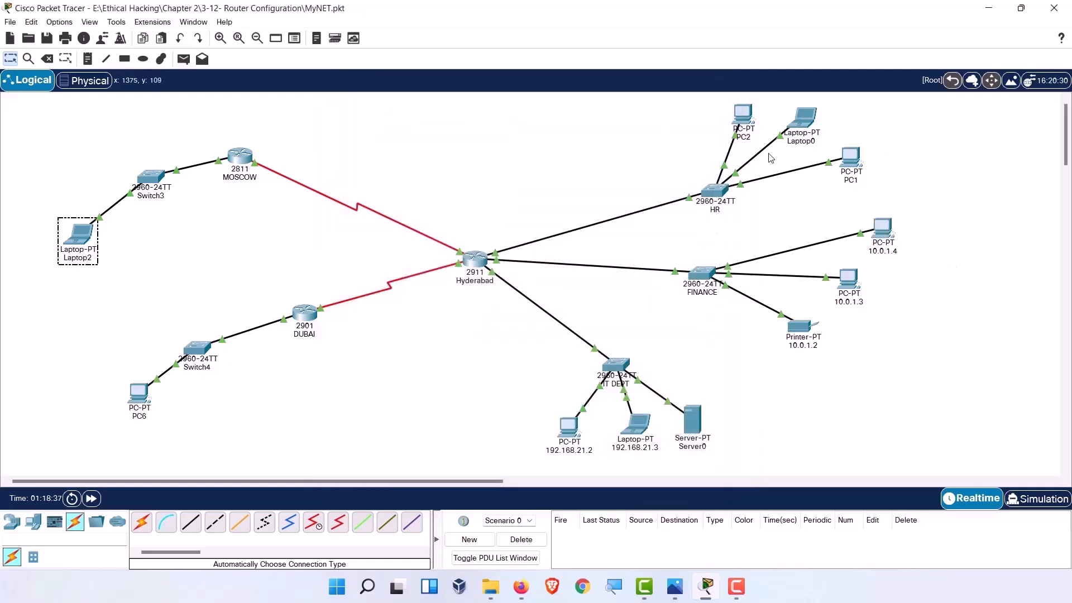
Check Hyderabad's 172.16.10.1 address, then give PC 172.16.10.2 mask 255.255.240.0, gateway and DNS 172.16.10.1.
{"action": "left_click", "coordinate": [475, 258]}
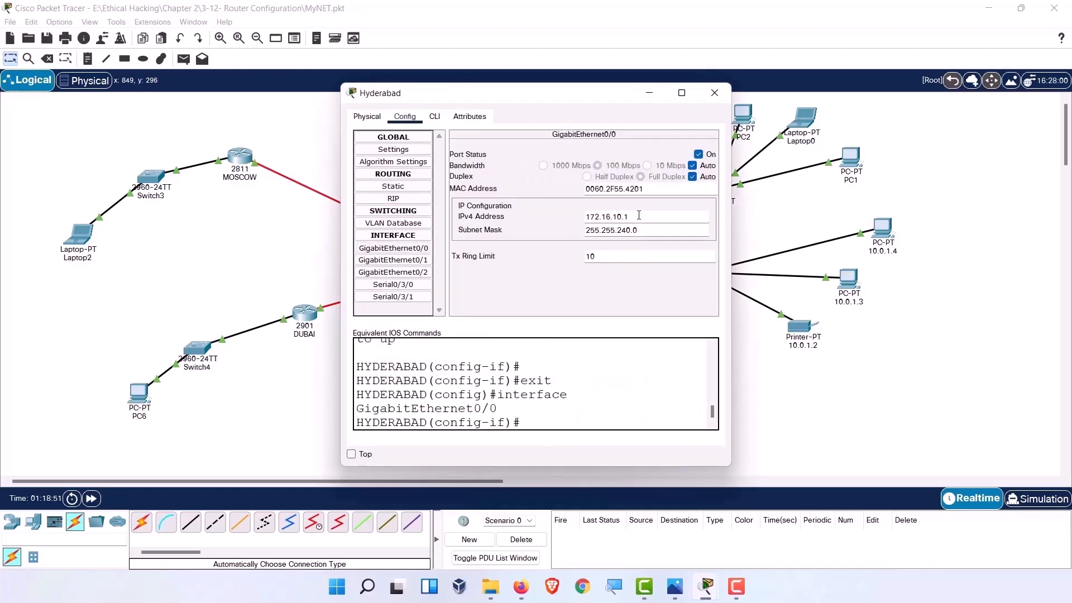
{"action": "double_click", "coordinate": [639, 216]}
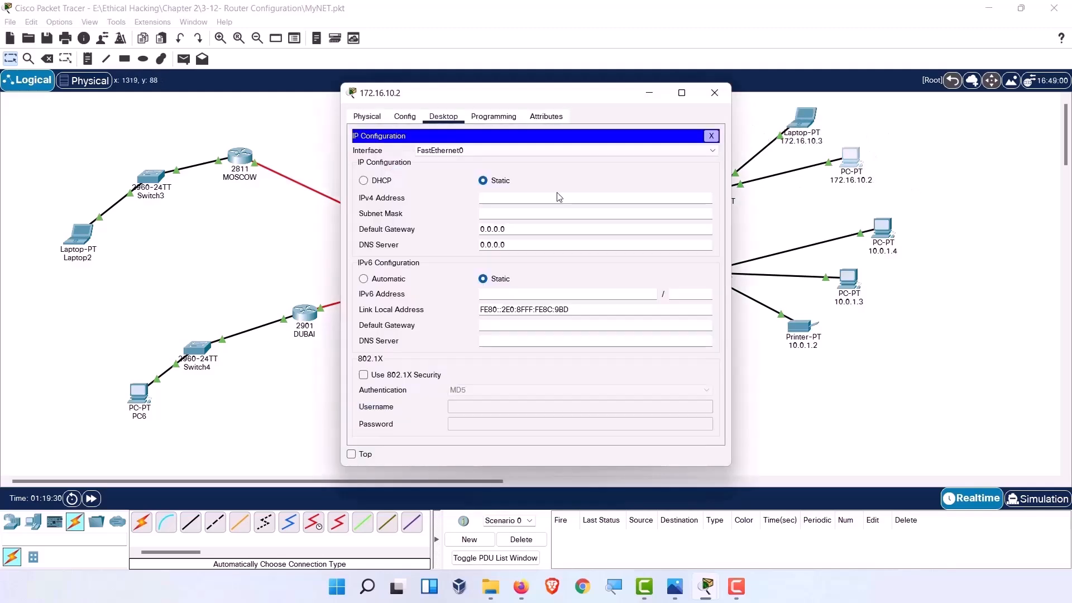
{"action": "type", "text": "172.16.10.2"}
{"action": "key", "text": "Tab"}
{"action": "type", "text": "255.255.240.0"}
{"action": "key", "text": "Tab"}
{"action": "type", "text": "172.16.10.1"}
{"action": "key", "text": "Tab"}
{"action": "type", "text": "172.16.10.1"}
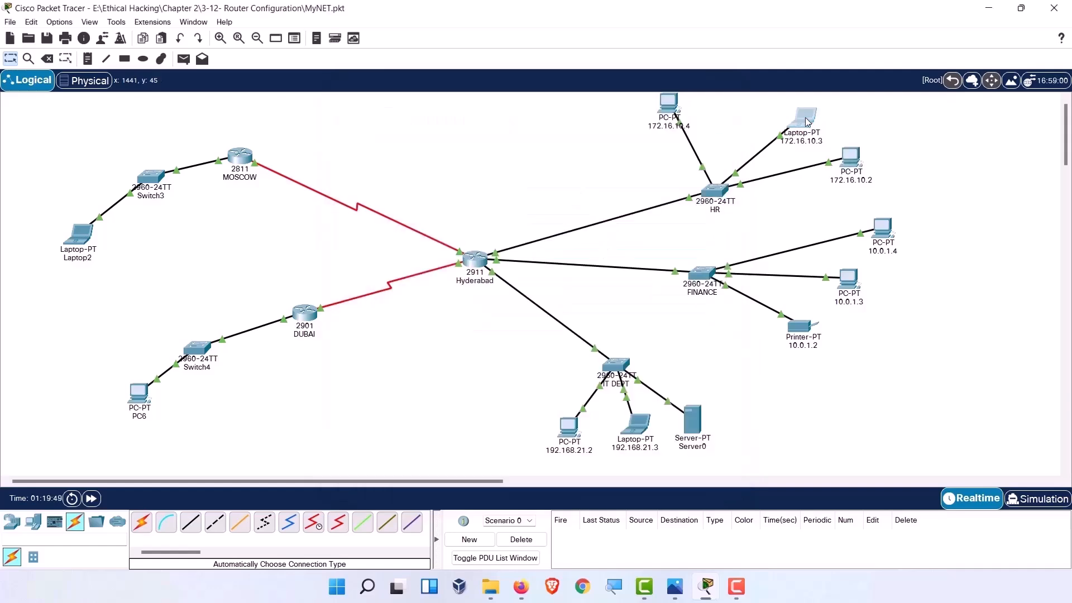
Give laptop 172.16.10.3 mask 255.255.240.0 with gateway and DNS 172.16.10.1.
{"action": "left_click", "coordinate": [805, 122]}
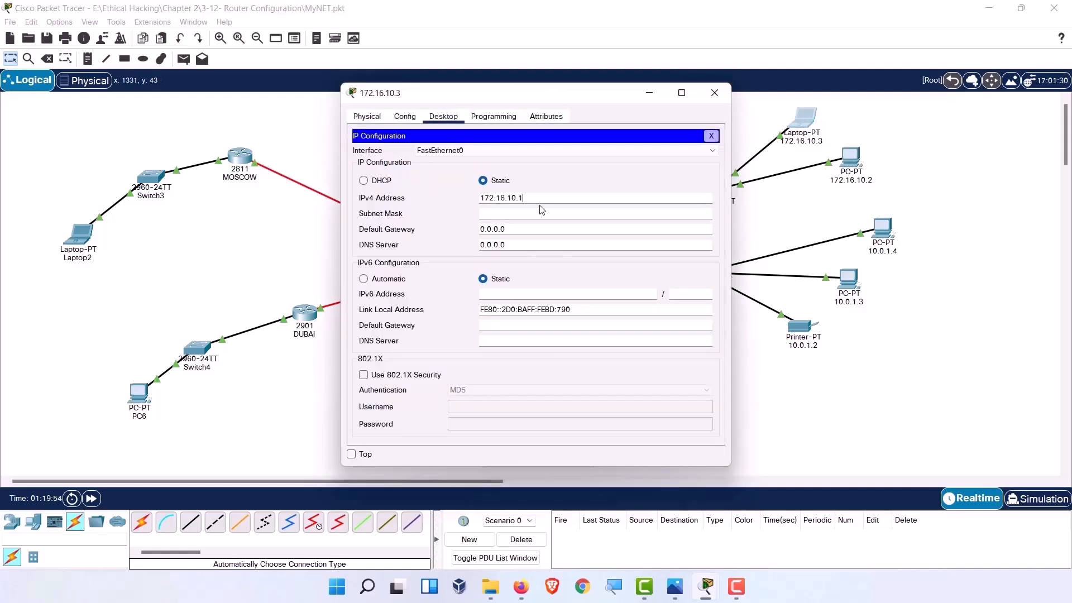
{"action": "key", "text": "Tab"}
{"action": "type", "text": "255.255.240.0"}
{"action": "key", "text": "Tab"}
{"action": "type", "text": "172.16.10.1"}
{"action": "key", "text": "Tab"}
{"action": "type", "text": "172.16.10.1"}
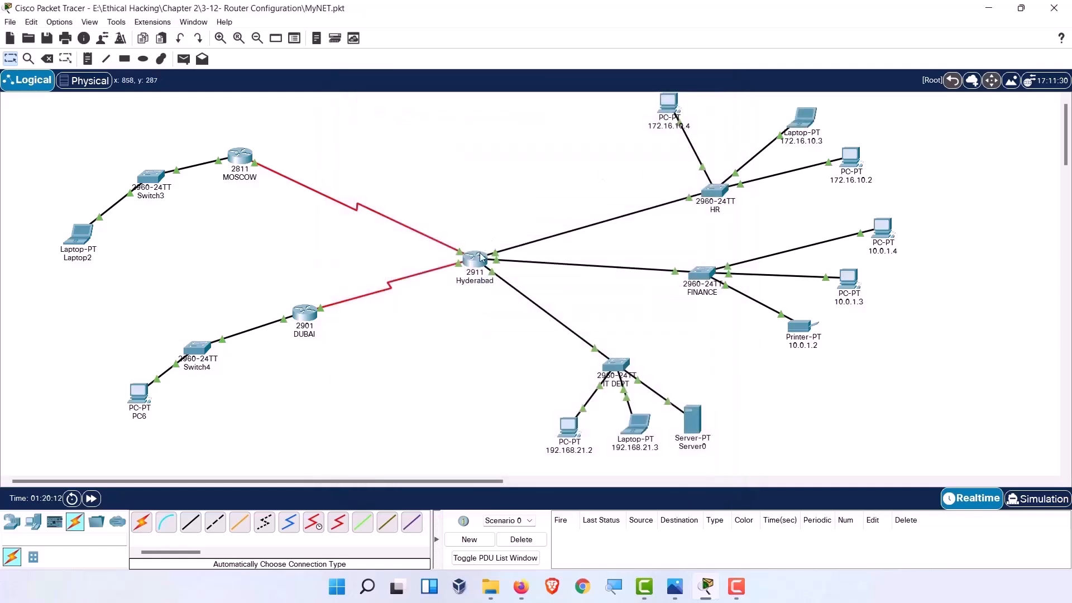
Set PC 172.16.10.4 with mask 255.255.240.0, gateway and DNS 172.16.10.1.
{"action": "left_click", "coordinate": [480, 258]}
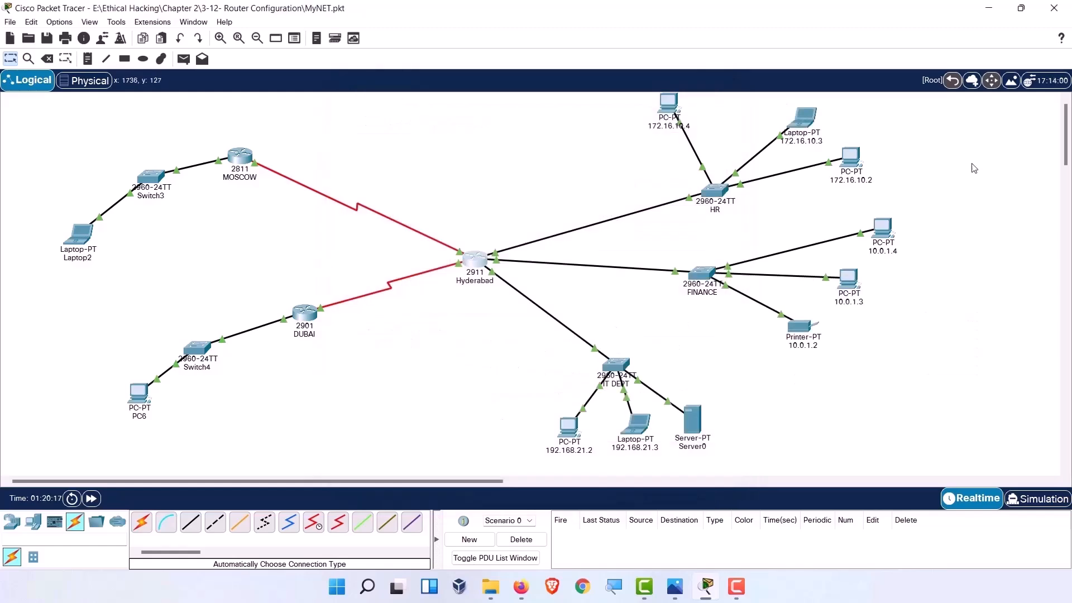
{"action": "left_click", "coordinate": [668, 102]}
{"action": "left_click", "coordinate": [103, 29]}
{"action": "left_click", "coordinate": [110, 68]}
{"action": "left_click", "coordinate": [525, 111]}
{"action": "type", "text": "172.16.10.4"}
{"action": "key", "text": "Tab"}
{"action": "type", "text": "255.255.240.0"}
{"action": "key", "text": "Tab"}
{"action": "type", "text": "172.16.10.1"}
{"action": "key", "text": "Tab"}
{"action": "type", "text": "172.16.10.1"}
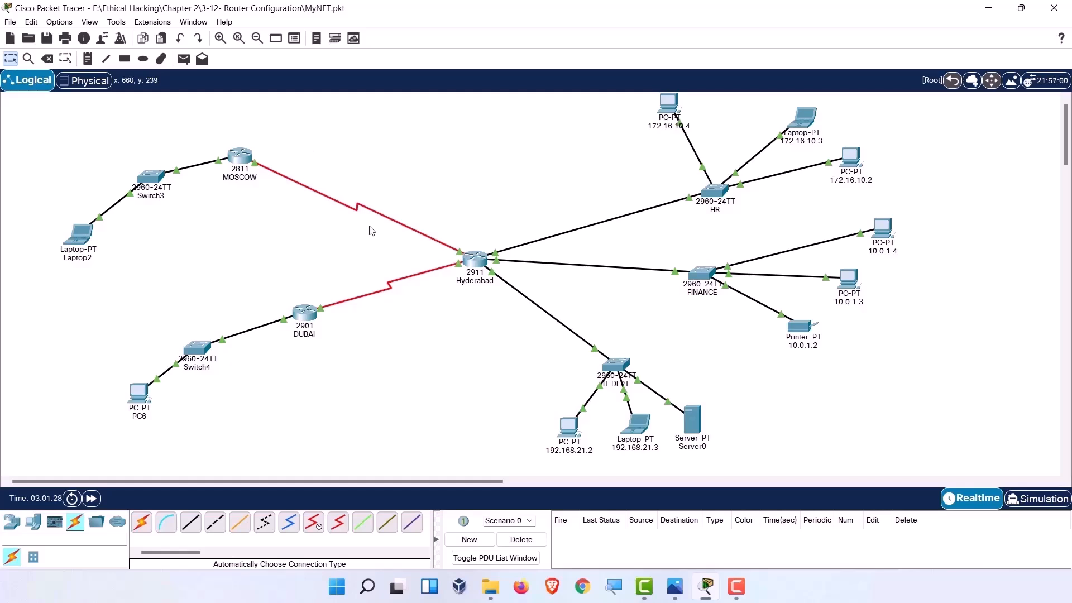
Move the FINANCE group closer to Hyderabad and spread out its printer and PCs.
{"action": "left_click_drag", "start_coordinate": [547, 355], "coordinate": [607, 384]}
{"action": "left_click_drag", "start_coordinate": [673, 242], "coordinate": [918, 367]}
{"action": "left_click_drag", "start_coordinate": [890, 256], "coordinate": [766, 278]}
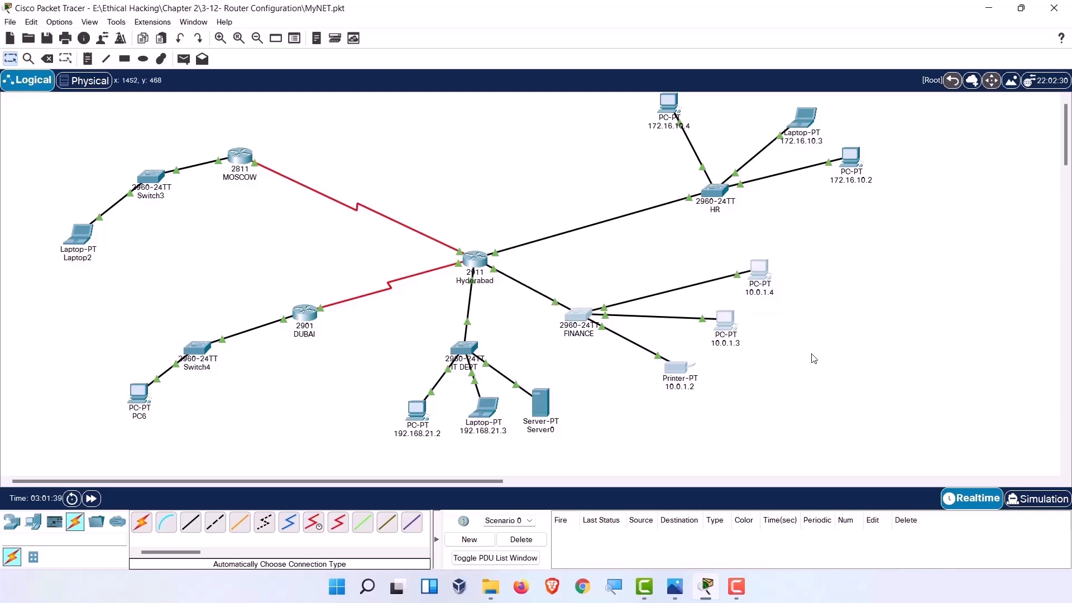
{"action": "left_click", "coordinate": [696, 403]}
{"action": "left_click_drag", "start_coordinate": [669, 379], "coordinate": [655, 404]}
{"action": "left_click_drag", "start_coordinate": [728, 330], "coordinate": [631, 432]}
{"action": "left_click_drag", "start_coordinate": [761, 278], "coordinate": [720, 376]}
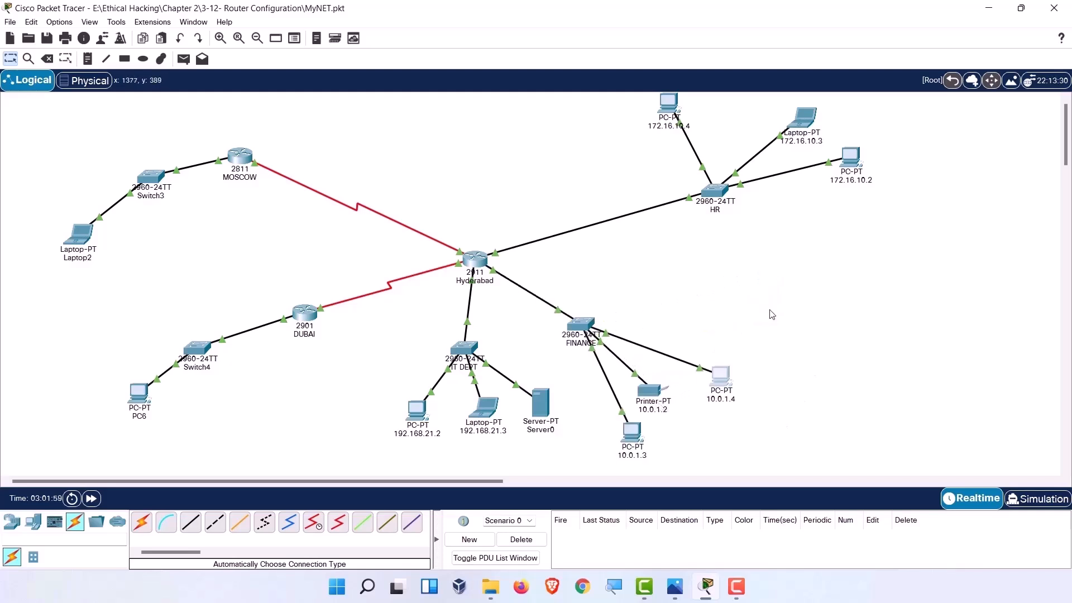
Move the MOSCOW branch to the far right with Switch3 and Laptop2 below it.
{"action": "left_click_drag", "start_coordinate": [31, 218], "coordinate": [319, 125]}
{"action": "left_click_drag", "start_coordinate": [64, 311], "coordinate": [252, 129]}
{"action": "left_click_drag", "start_coordinate": [59, 135], "coordinate": [279, 268]}
{"action": "left_click_drag", "start_coordinate": [79, 237], "coordinate": [848, 324]}
{"action": "left_click", "coordinate": [915, 324]}
{"action": "left_click_drag", "start_coordinate": [920, 270], "coordinate": [1004, 336]}
{"action": "left_click_drag", "start_coordinate": [848, 321], "coordinate": [1004, 407]}
{"action": "left_click_drag", "start_coordinate": [1005, 327], "coordinate": [1002, 323]}
{"action": "left_click_drag", "start_coordinate": [1016, 257], "coordinate": [1010, 258]}
Place the DUBAI router on the left with Switch4 and PC6 beneath it.
{"action": "left_click_drag", "start_coordinate": [160, 247], "coordinate": [179, 233]}
{"action": "left_click_drag", "start_coordinate": [200, 348], "coordinate": [166, 318]}
{"action": "left_click_drag", "start_coordinate": [142, 393], "coordinate": [163, 410]}
Centre the Hyderabad router and gather the HR switch and its hosts above it.
{"action": "left_click_drag", "start_coordinate": [478, 259], "coordinate": [494, 235]}
{"action": "left_click_drag", "start_coordinate": [718, 194], "coordinate": [510, 181]}
{"action": "left_click_drag", "start_coordinate": [669, 102], "coordinate": [596, 115]}
{"action": "left_click_drag", "start_coordinate": [804, 117], "coordinate": [695, 121]}
{"action": "left_click_drag", "start_coordinate": [850, 156], "coordinate": [743, 152]}
{"action": "left_click_drag", "start_coordinate": [491, 235], "coordinate": [529, 264]}
Tidy the FINANCE devices, shift the IT DEPT group left, and align the HR switch.
{"action": "left_click_drag", "start_coordinate": [581, 324], "coordinate": [727, 335]}
{"action": "left_click_drag", "start_coordinate": [720, 376], "coordinate": [782, 412]}
{"action": "left_click_drag", "start_coordinate": [632, 432], "coordinate": [694, 433]}
{"action": "left_click_drag", "start_coordinate": [651, 390], "coordinate": [653, 416]}
{"action": "left_click_drag", "start_coordinate": [374, 315], "coordinate": [562, 456]}
{"action": "left_click_drag", "start_coordinate": [547, 411], "coordinate": [493, 418]}
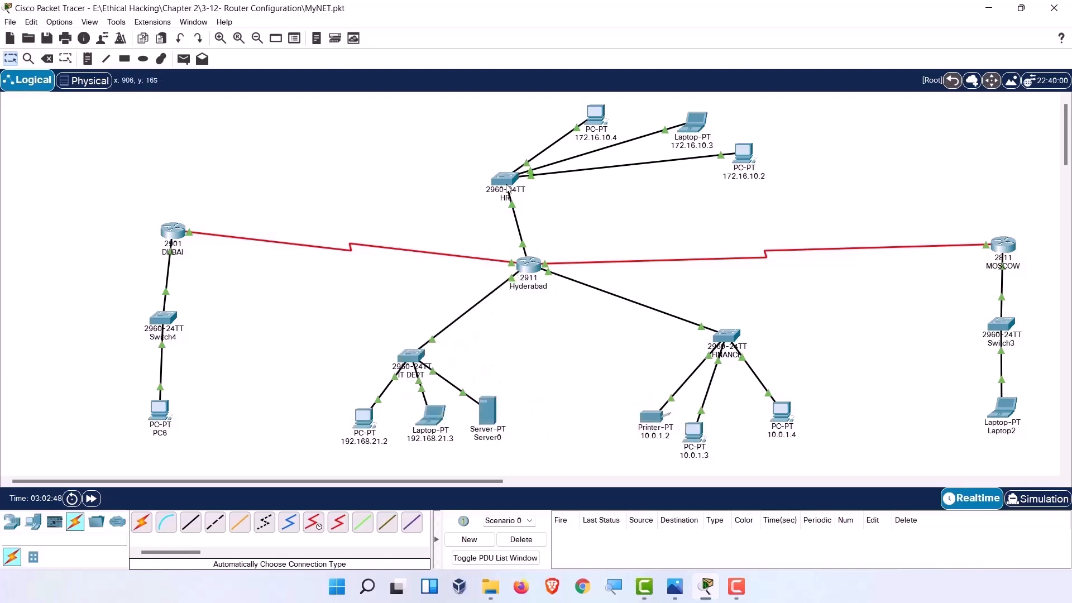
{"action": "left_click_drag", "start_coordinate": [506, 184], "coordinate": [502, 162]}
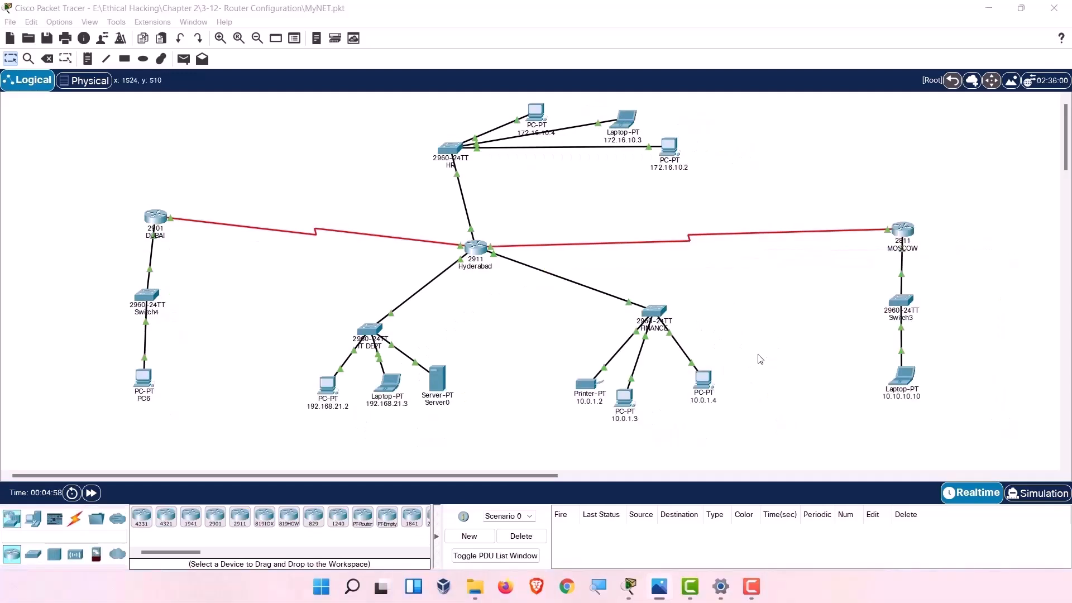
From PC 10.0.1.4's command prompt, ping 10.0.1.3.
{"action": "left_click", "coordinate": [703, 390]}
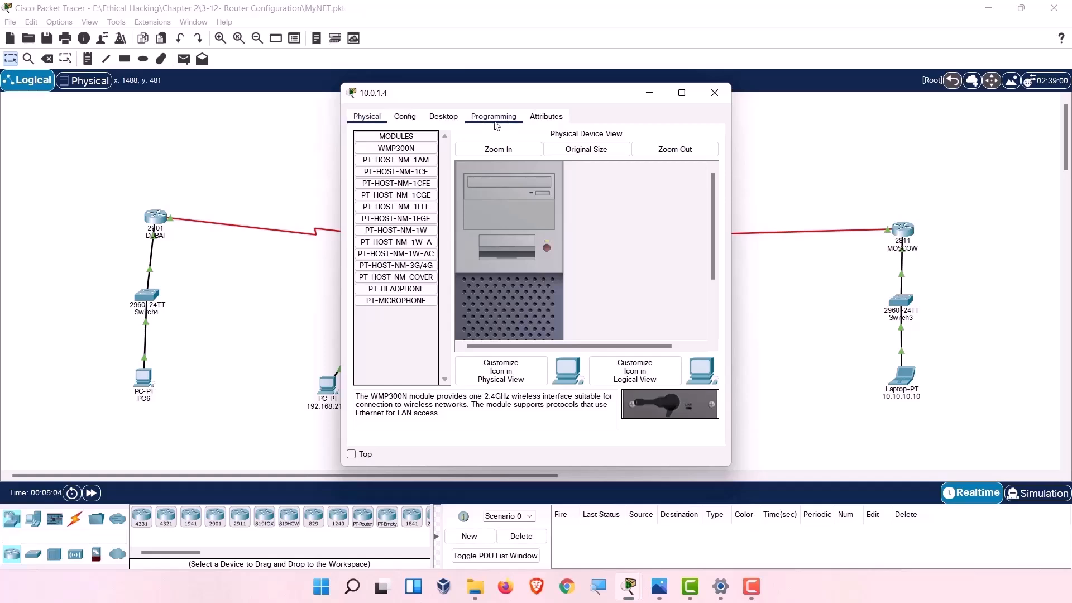
{"action": "left_click", "coordinate": [457, 124]}
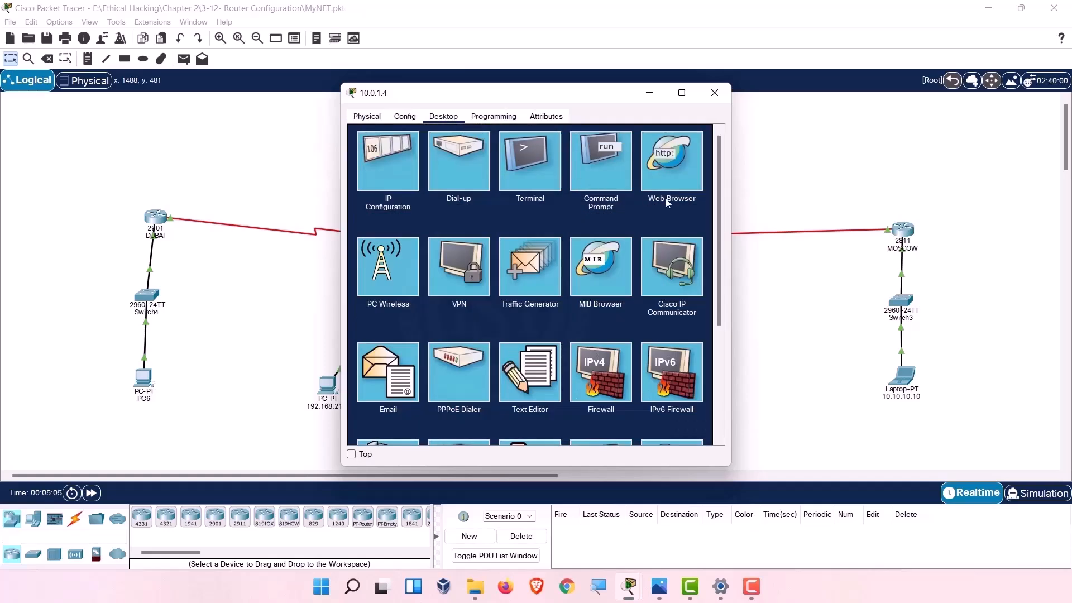
{"action": "left_click", "coordinate": [610, 189]}
{"action": "left_click_drag", "start_coordinate": [562, 97], "coordinate": [896, 104]}
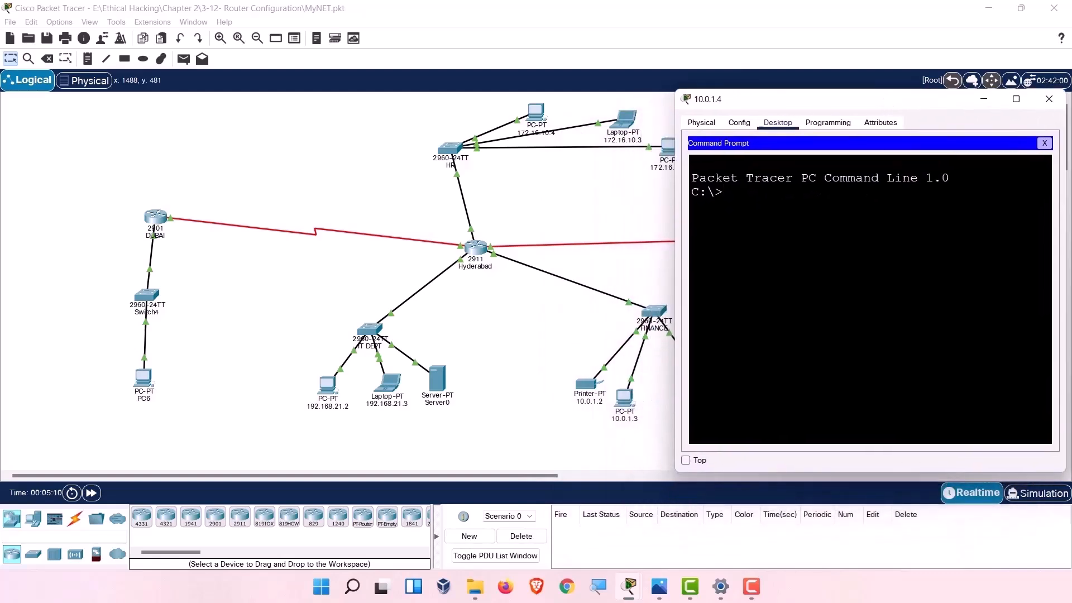
{"action": "type", "text": "ping 10.0.1.3"}
{"action": "key", "text": "Return"}
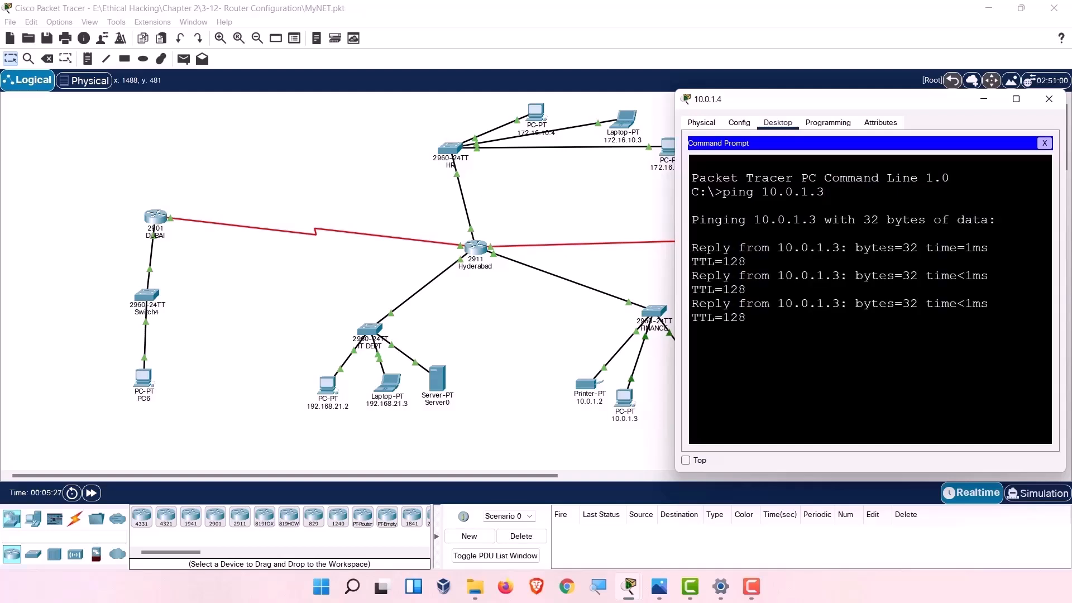
{"action": "key", "text": "ctrl+c"}
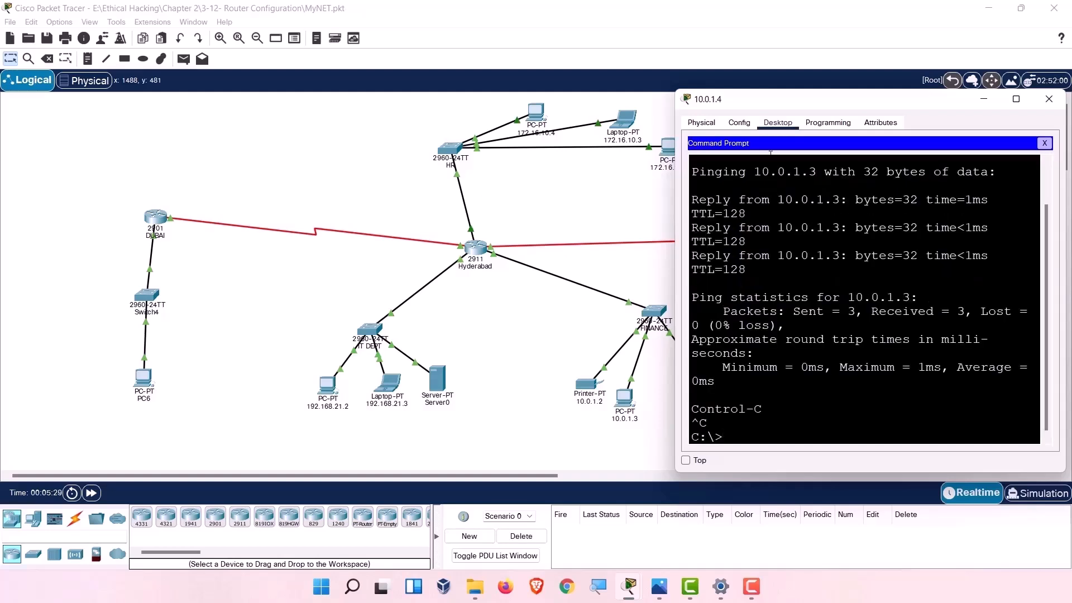
Ping the gateway 10.0.1.1 from PC 10.0.1.4.
{"action": "left_click_drag", "start_coordinate": [797, 107], "coordinate": [256, 79]}
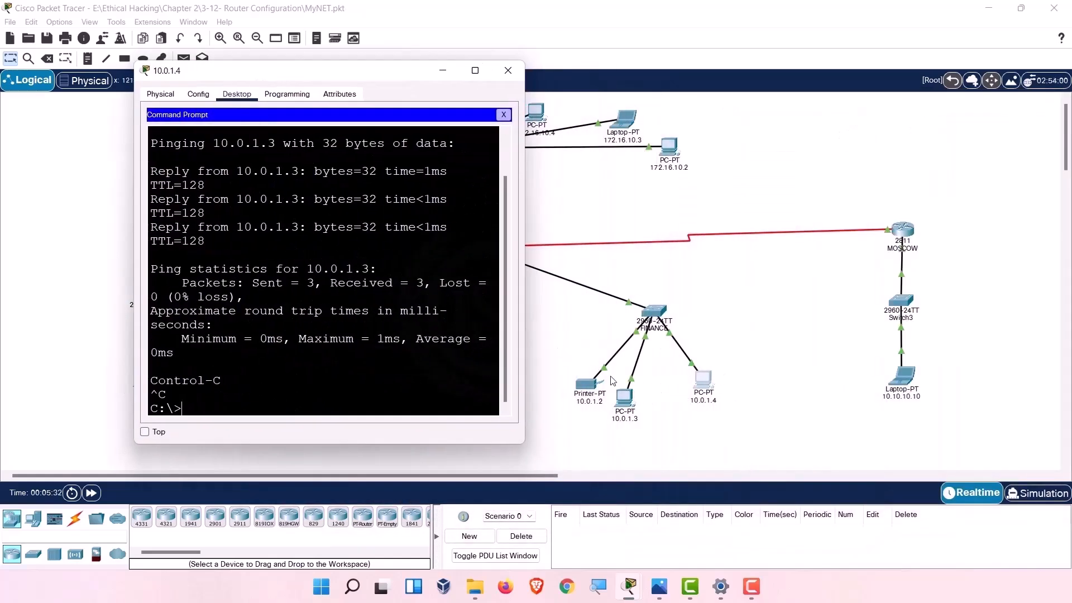
{"action": "left_click", "coordinate": [268, 407]}
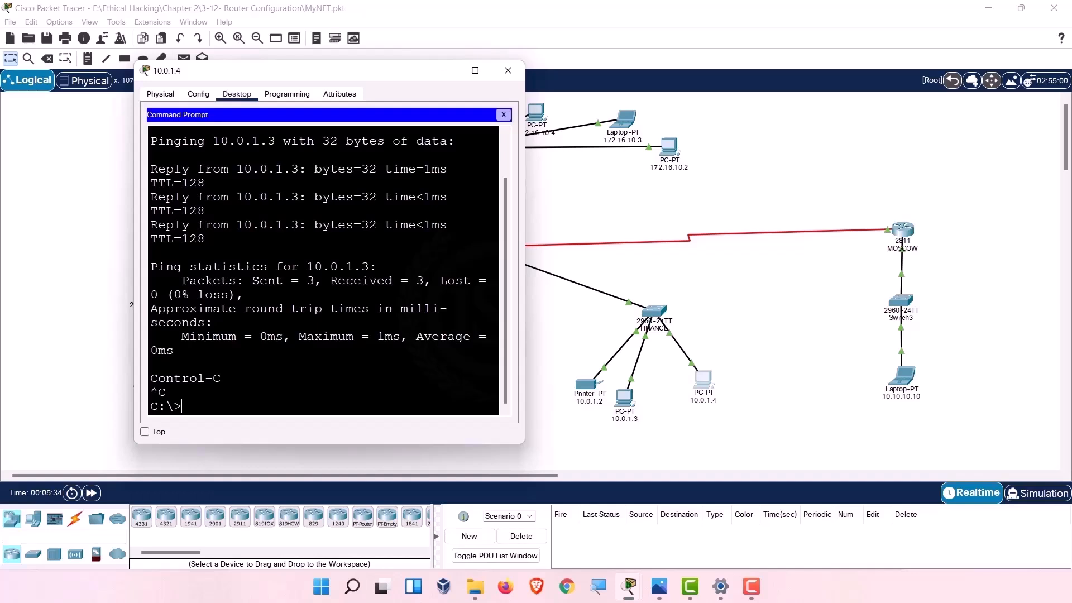
{"action": "type", "text": "ping 10.0.1.1"}
{"action": "key", "text": "Return"}
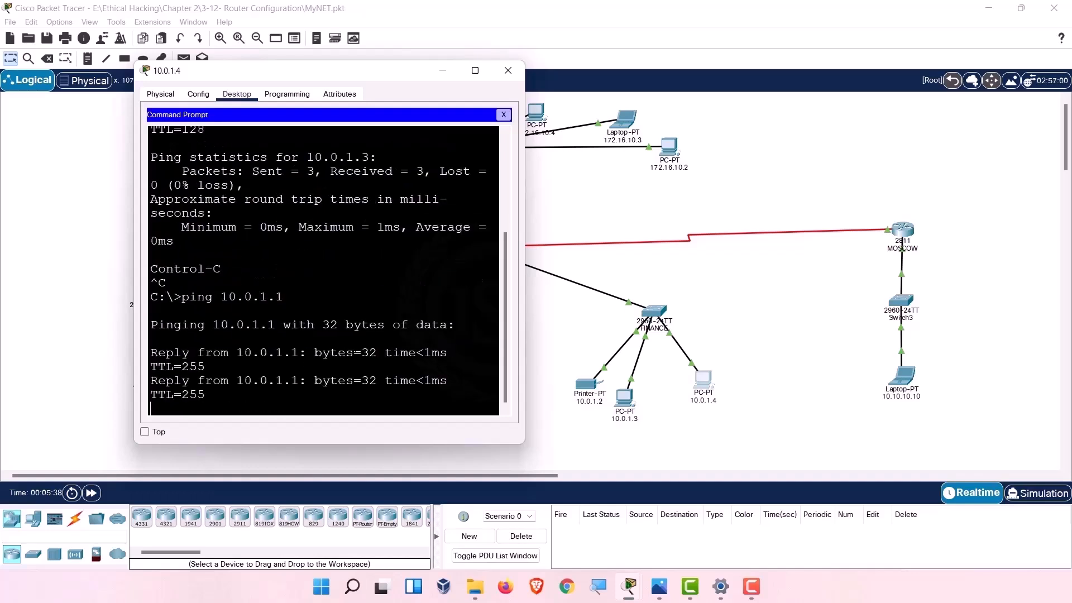
{"action": "key", "text": "ctrl+c"}
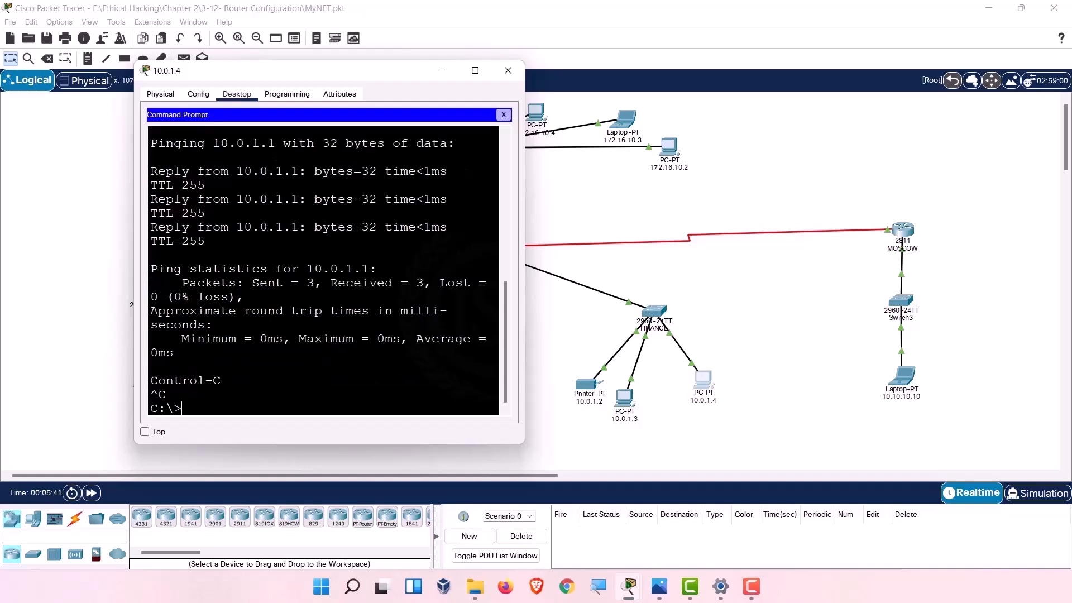
Ping HR host 172.16.10.2 from PC 10.0.1.4.
{"action": "left_click_drag", "start_coordinate": [326, 72], "coordinate": [831, 99]}
{"action": "key", "text": "Up"}
{"action": "key", "text": "BackSpace"}
{"action": "key", "text": "BackSpace"}
{"action": "key", "text": "BackSpace"}
{"action": "key", "text": "BackSpace"}
{"action": "key", "text": "BackSpace"}
{"action": "key", "text": "BackSpace"}
{"action": "key", "text": "BackSpace"}
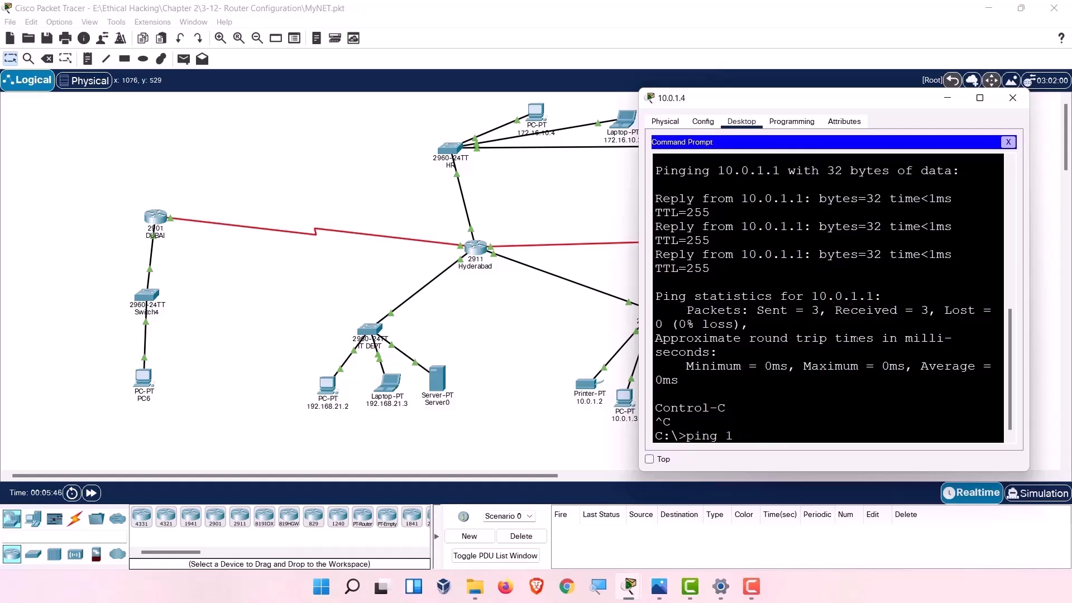
{"action": "left_click_drag", "start_coordinate": [823, 102], "coordinate": [289, 74]}
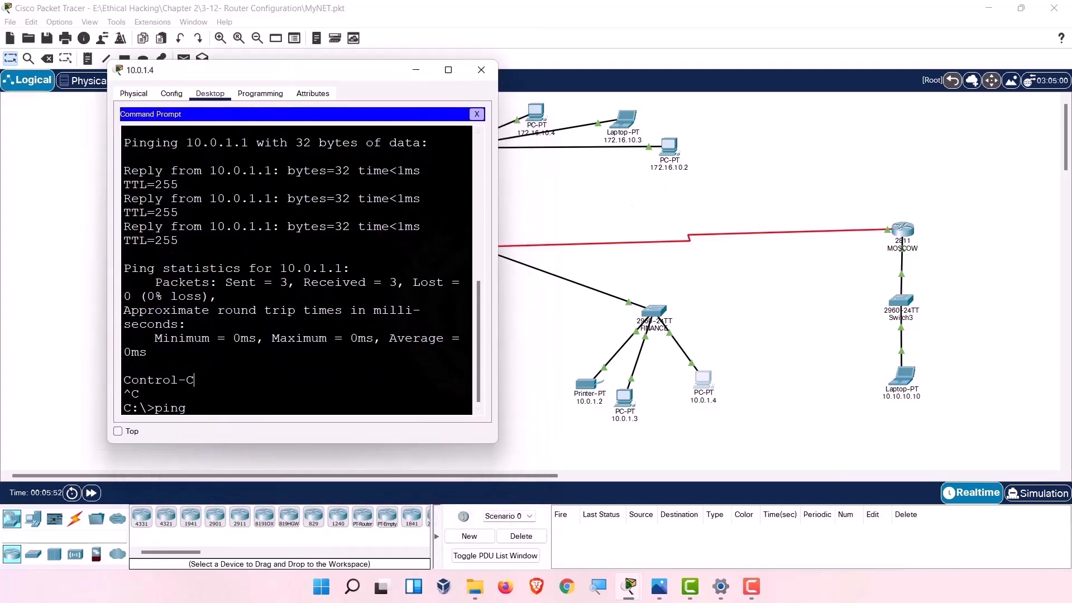
{"action": "key", "text": "BackSpace"}
{"action": "key", "text": "BackSpace"}
{"action": "key", "text": "BackSpace"}
{"action": "key", "text": "BackSpace"}
{"action": "type", "text": "ping "}
{"action": "type", "text": "10"}
{"action": "key", "text": "BackSpace"}
{"action": "type", "text": "72.16.10.2"}
{"action": "key", "text": "Return"}
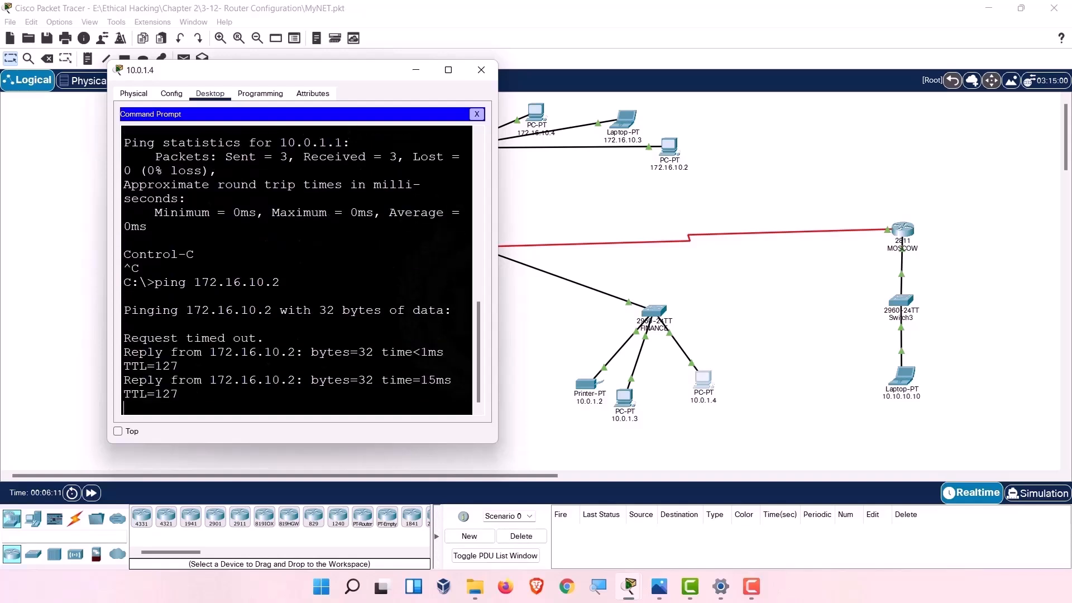
{"action": "left_click", "coordinate": [478, 71]}
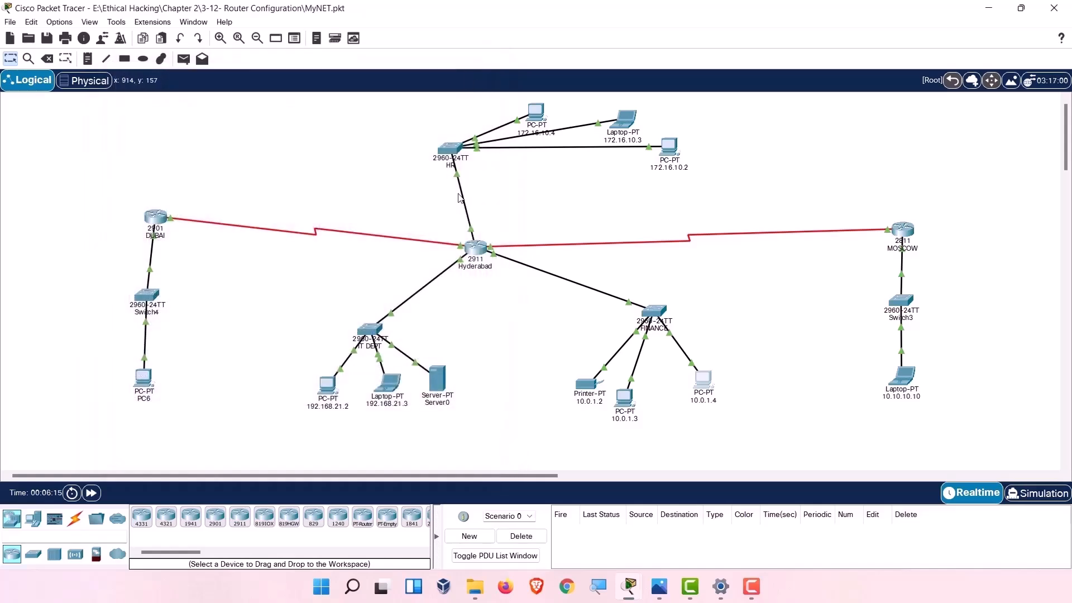
{"action": "left_click", "coordinate": [476, 249]}
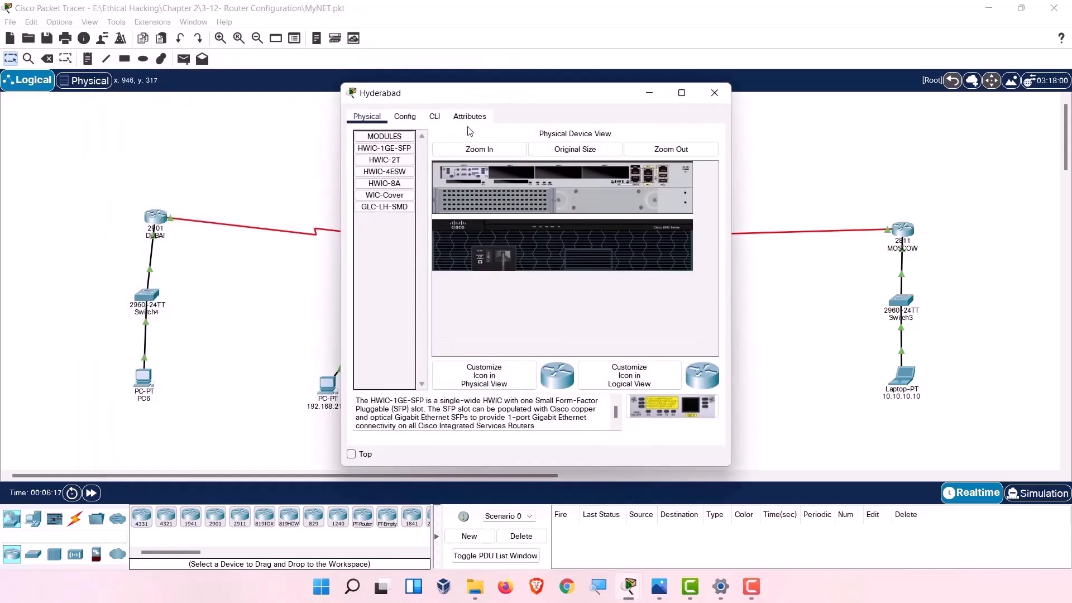
{"action": "left_click", "coordinate": [434, 117]}
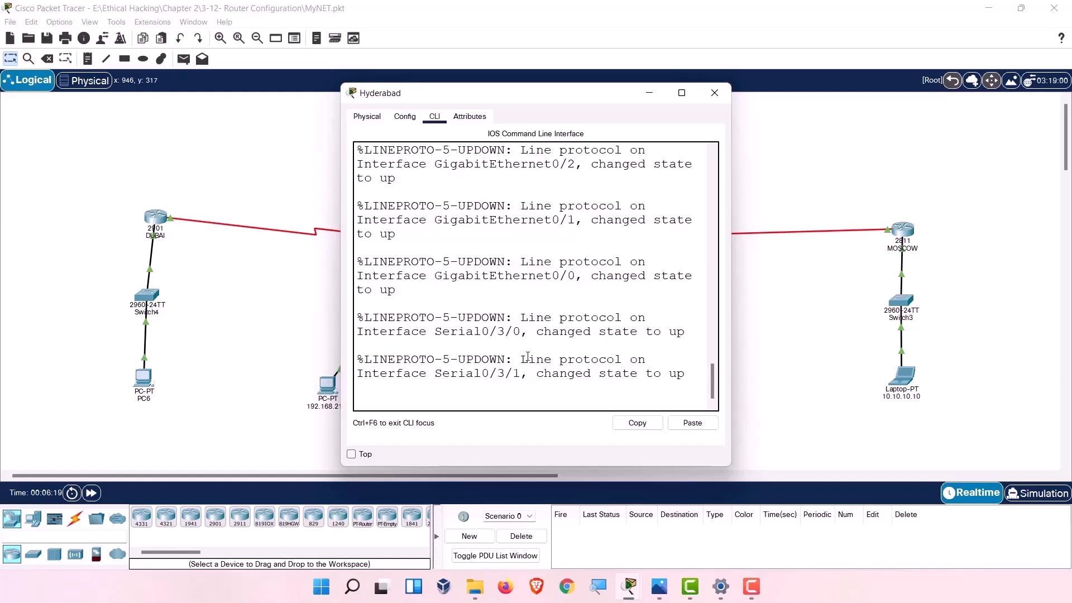
{"action": "key", "text": "Return"}
{"action": "key", "text": "Return"}
{"action": "key", "text": "Return"}
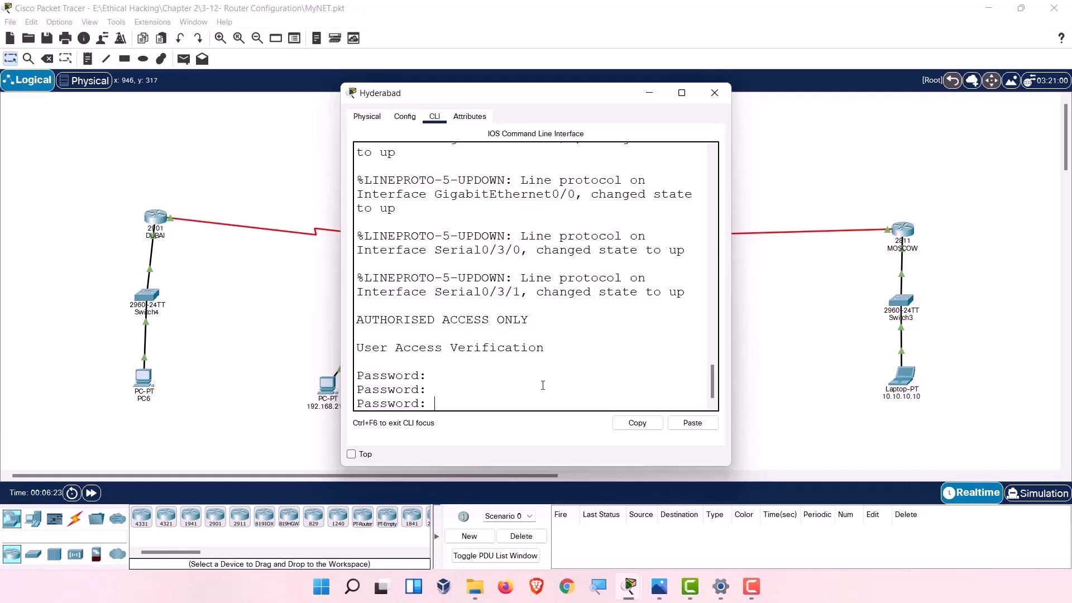
{"action": "key", "text": "Return"}
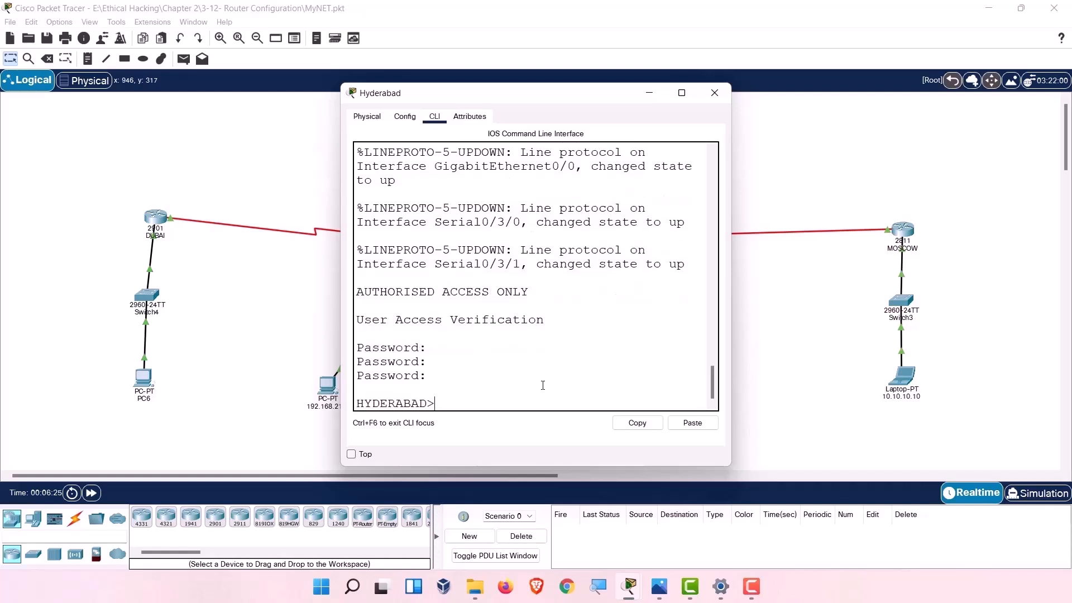
{"action": "type", "text": "en"}
{"action": "key", "text": "Return"}
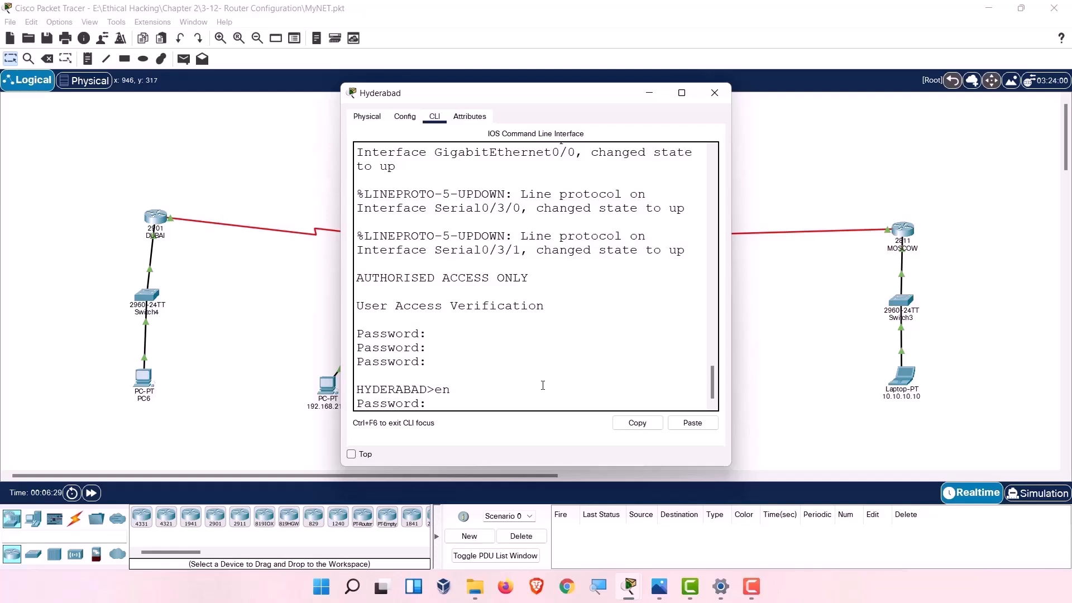
{"action": "key", "text": "Return"}
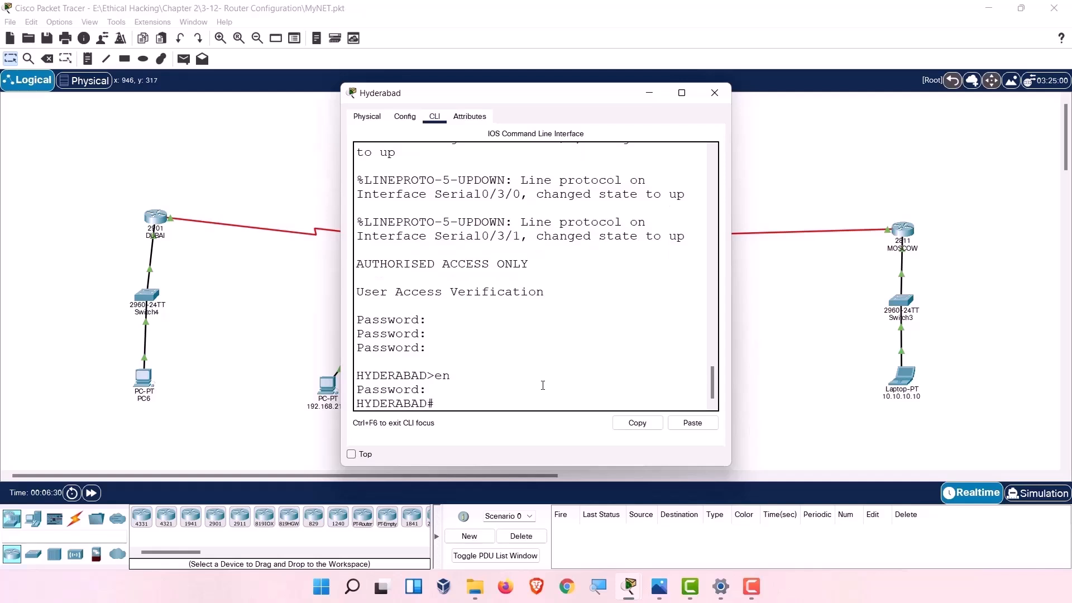
{"action": "key", "text": "Return"}
{"action": "type", "text": "show "}
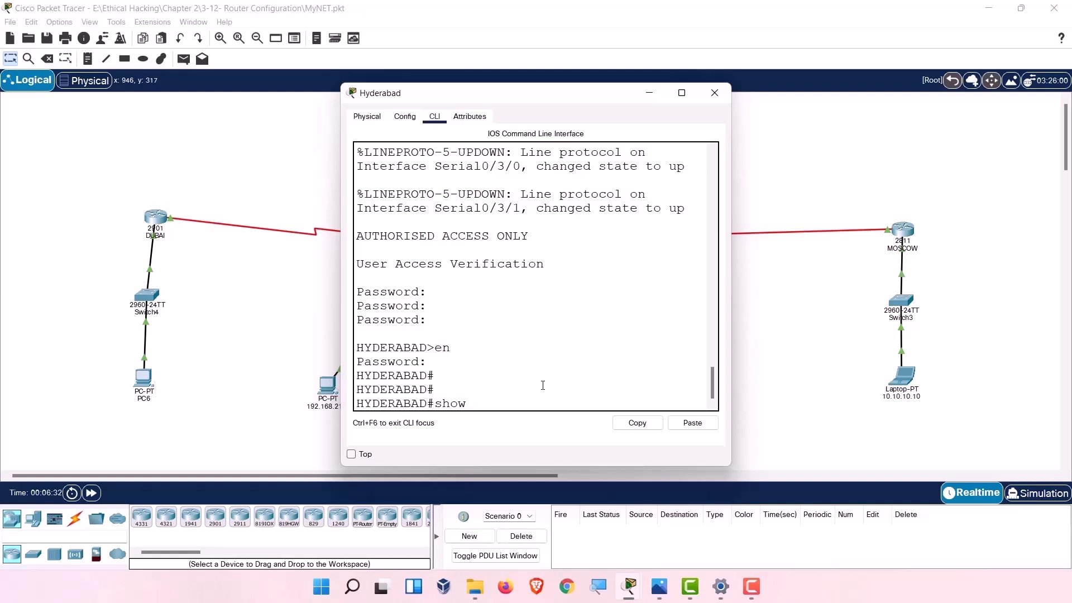
{"action": "type", "text": "ip router"}
{"action": "key", "text": "BackSpace"}
{"action": "key", "text": "Return"}
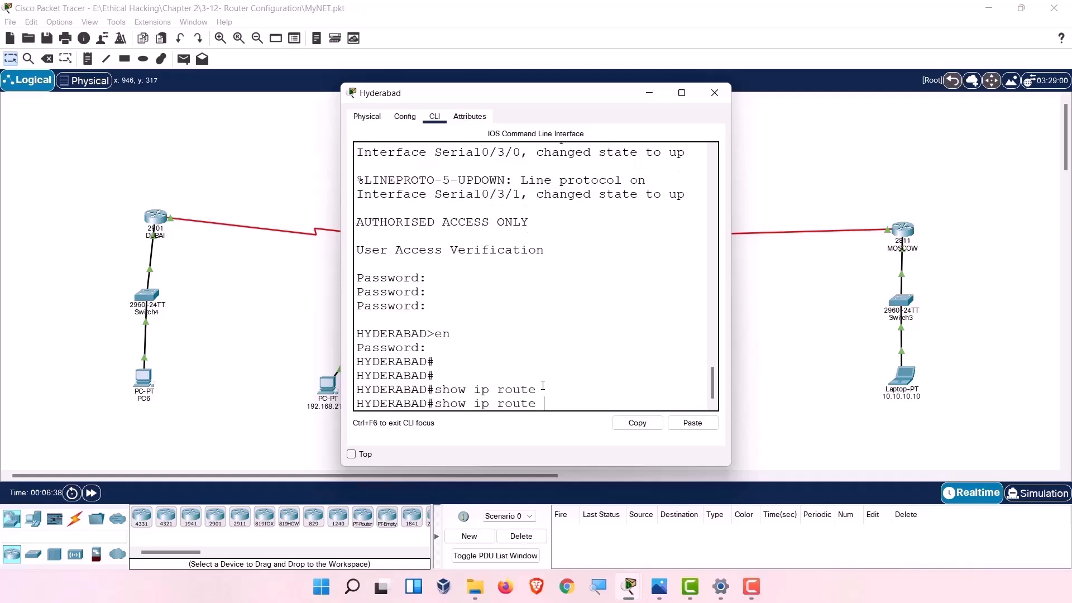
{"action": "left_click", "coordinate": [682, 93]}
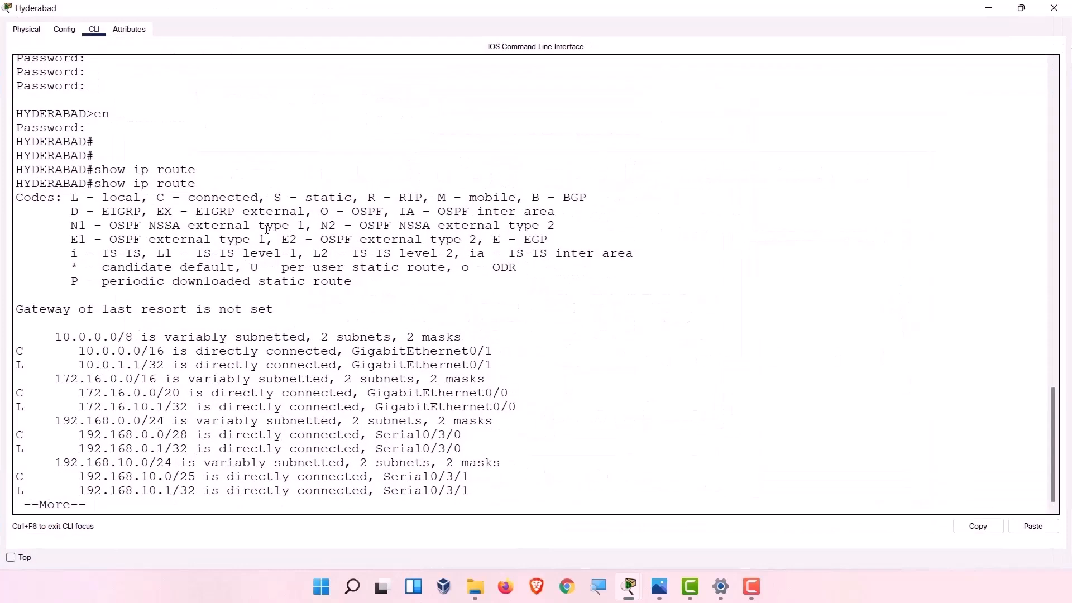
{"action": "left_click_drag", "start_coordinate": [59, 337], "coordinate": [63, 339]}
{"action": "left_click", "coordinate": [66, 378]}
{"action": "left_click", "coordinate": [78, 432]}
{"action": "left_click", "coordinate": [80, 462]}
{"action": "left_click", "coordinate": [86, 394]}
{"action": "left_click", "coordinate": [1054, 7]}
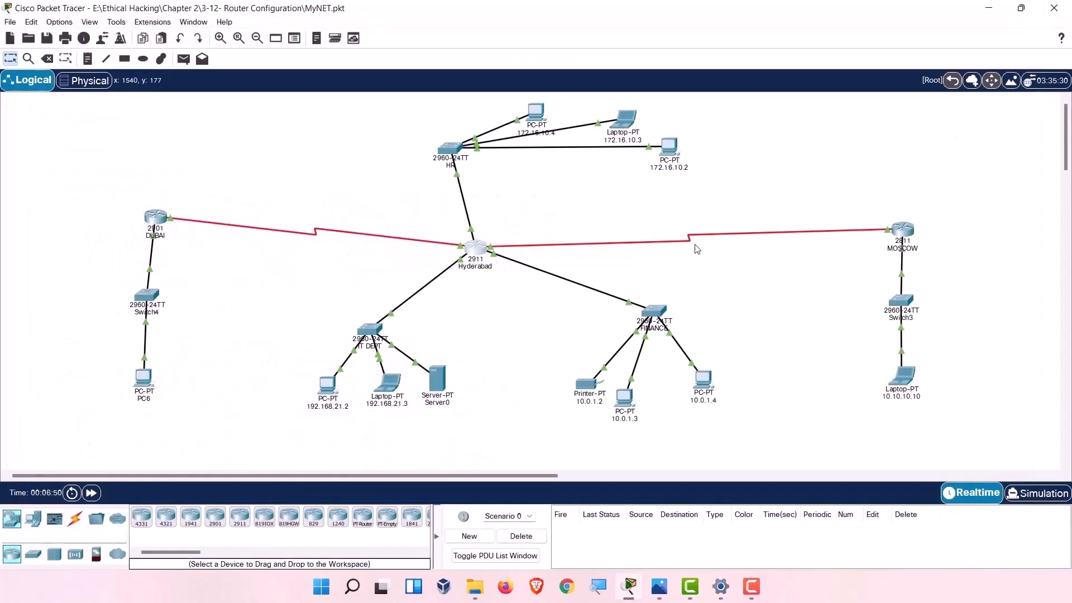
{"action": "left_click", "coordinate": [702, 379]}
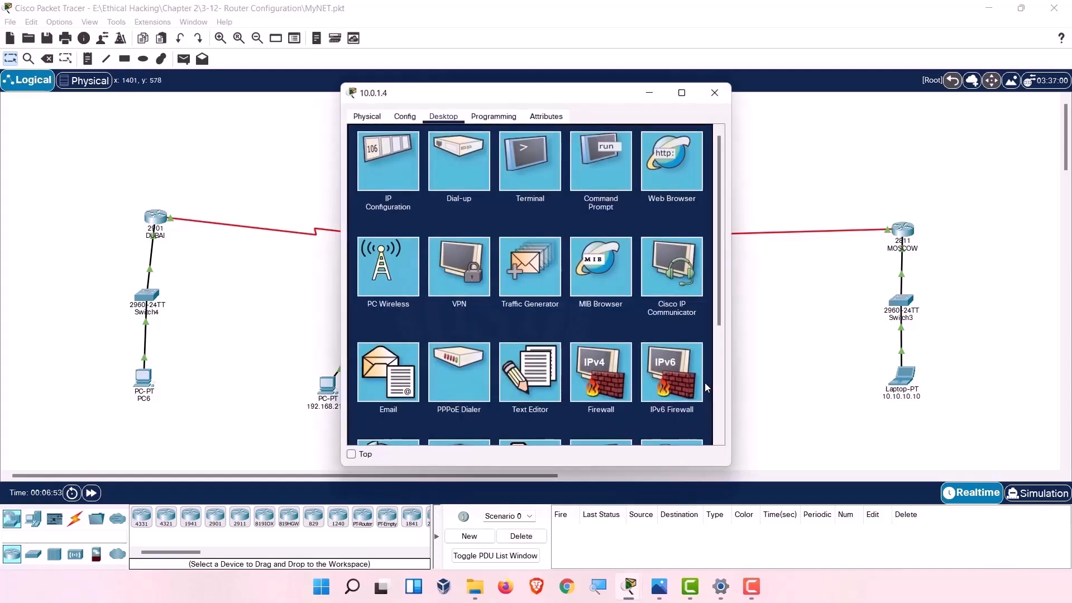
{"action": "left_click_drag", "start_coordinate": [530, 99], "coordinate": [348, 88]}
{"action": "left_click", "coordinate": [411, 156]}
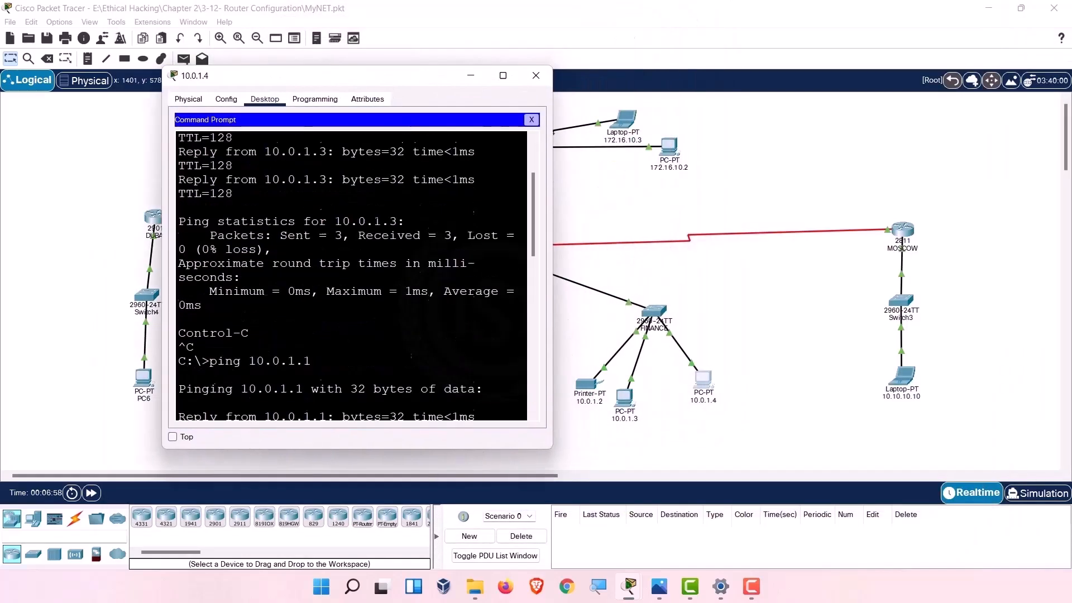
{"action": "type", "text": "ping"}
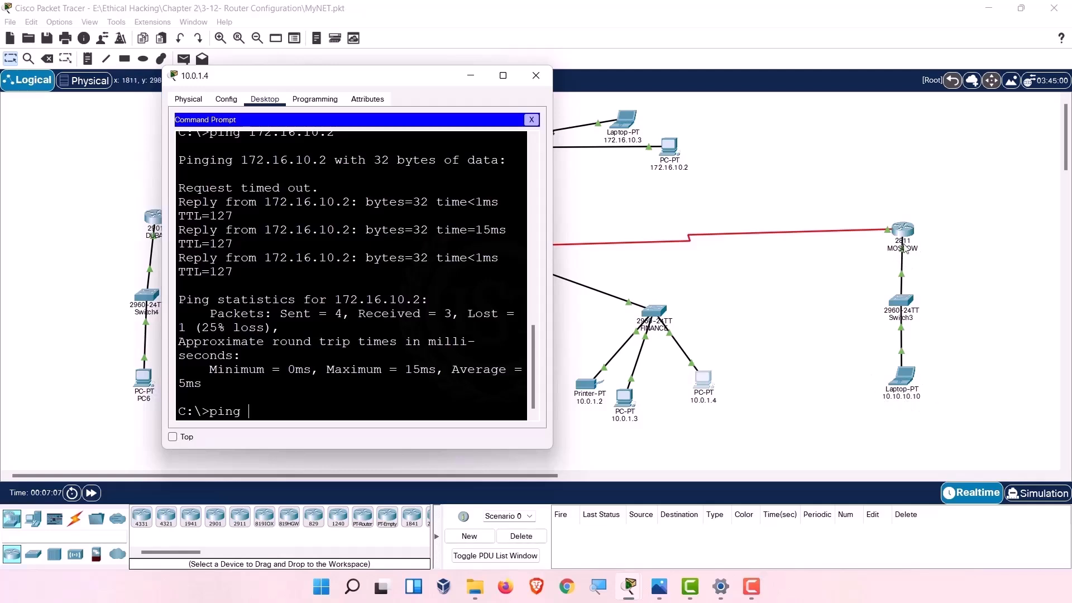
{"action": "type", "text": "10.10.10.10"}
{"action": "key", "text": "Return"}
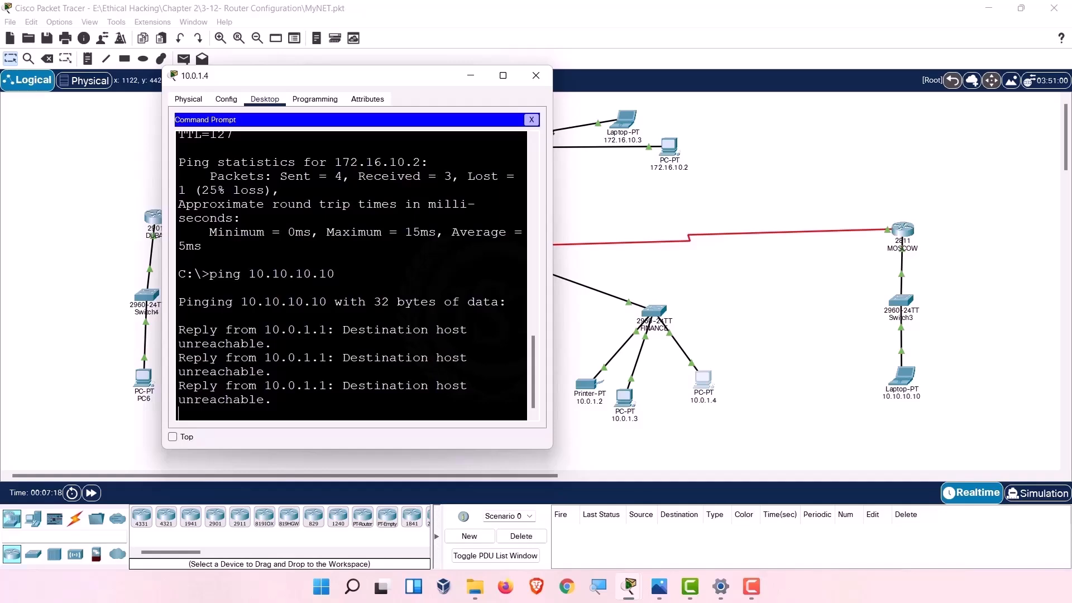
{"action": "left_click", "coordinate": [503, 75]}
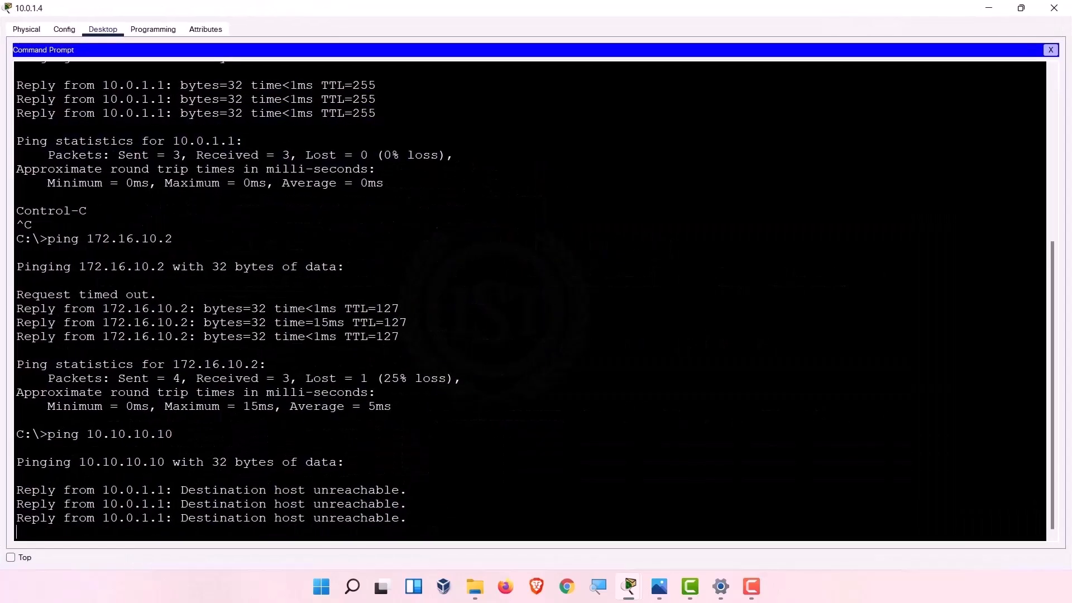
{"action": "key", "text": "Up"}
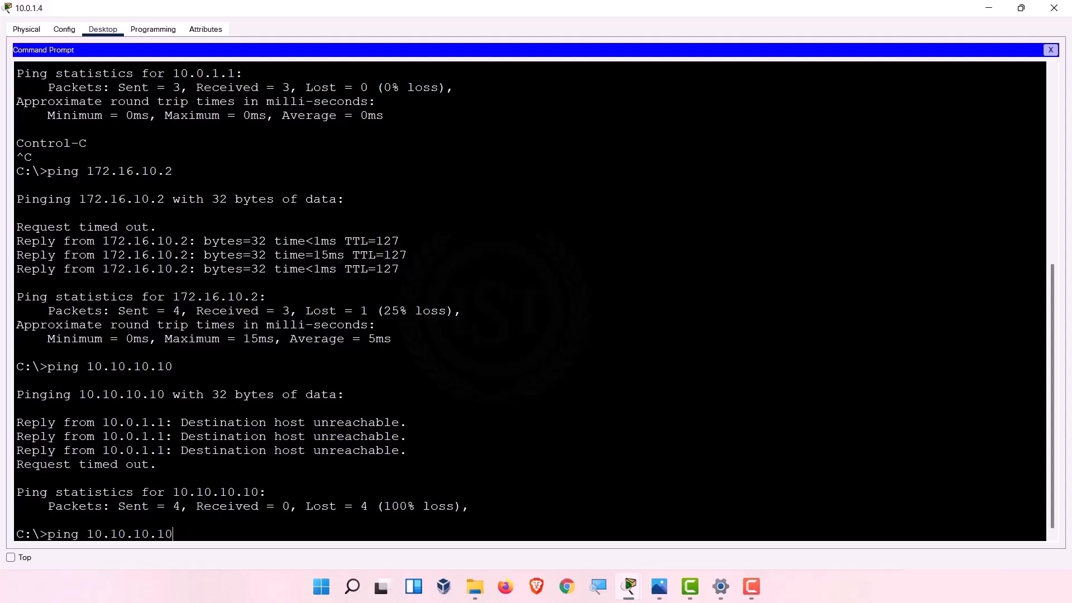
{"action": "key", "text": "Return"}
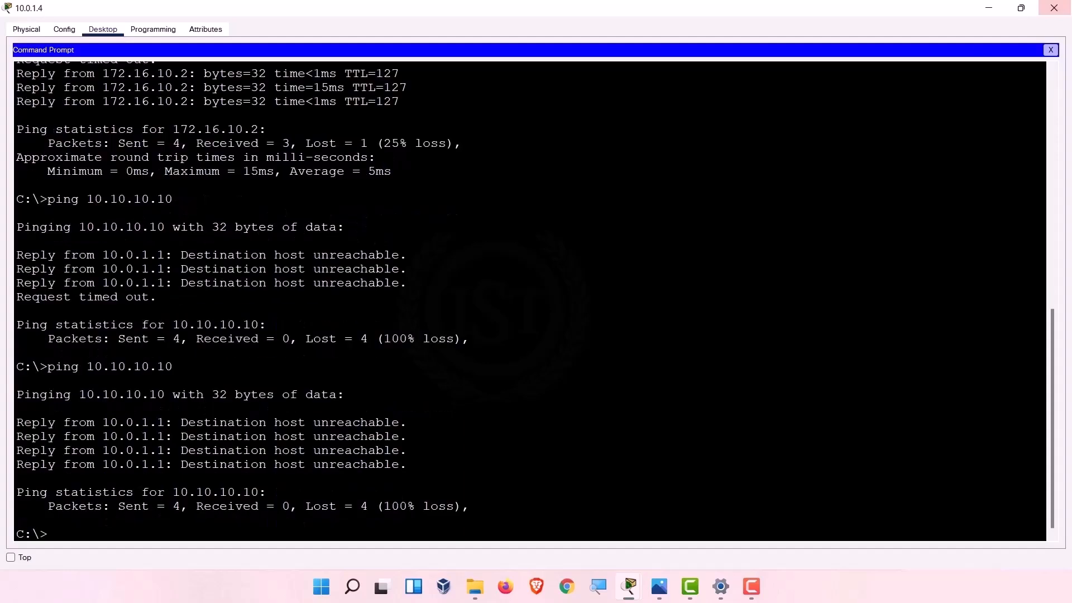
{"action": "left_click", "coordinate": [1054, 8]}
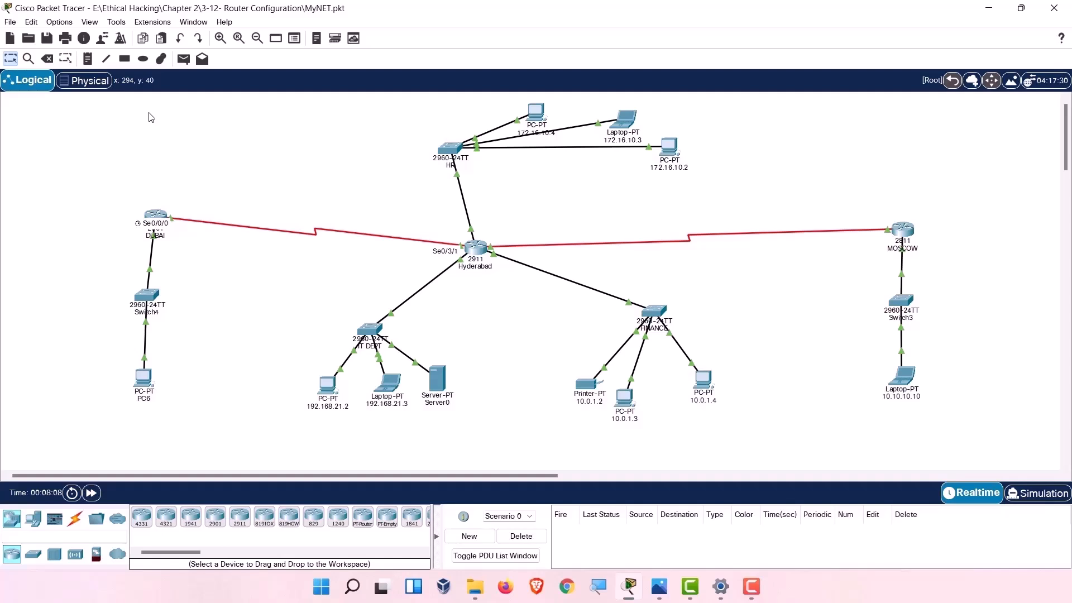
{"action": "left_click", "coordinate": [92, 58]}
{"action": "left_click", "coordinate": [5, 58]}
{"action": "mouse_move", "coordinate": [156, 218]}
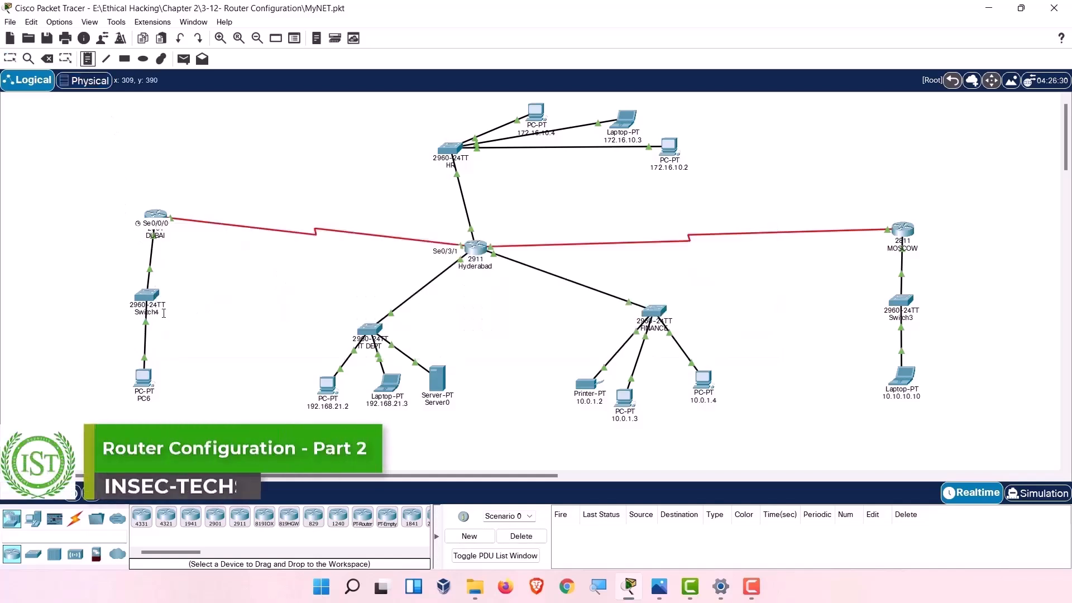
Add a note reading 192.168.40.0 25.255.255.0 beside the DUBAI–Switch4 link.
{"action": "left_click", "coordinate": [68, 266]}
{"action": "type", "text": "192.168.20"}
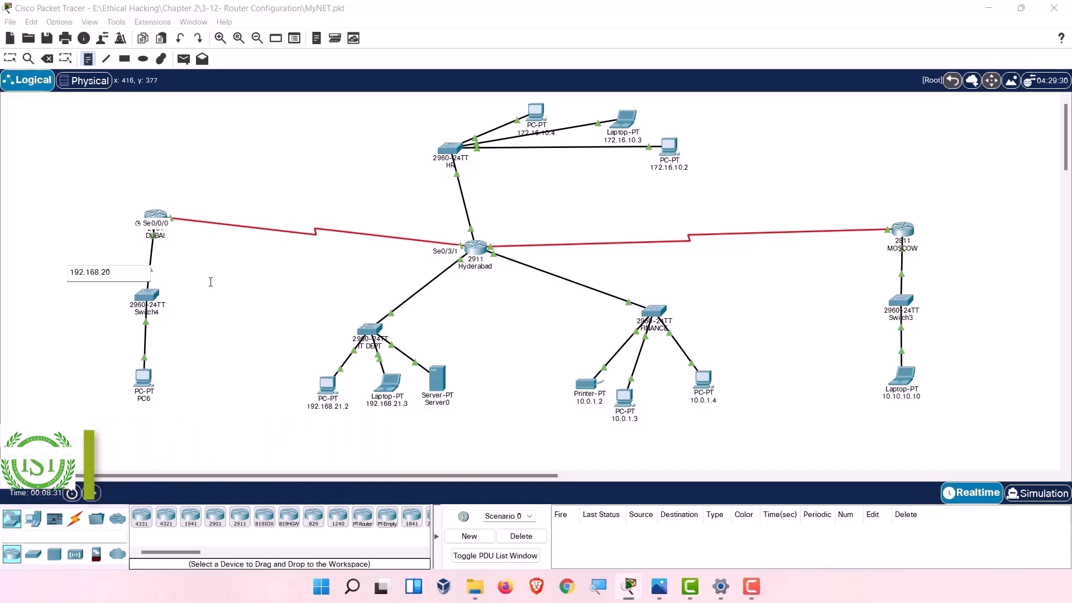
{"action": "key", "text": "BackSpace"}
{"action": "key", "text": "BackSpace"}
{"action": "type", "text": "40,"}
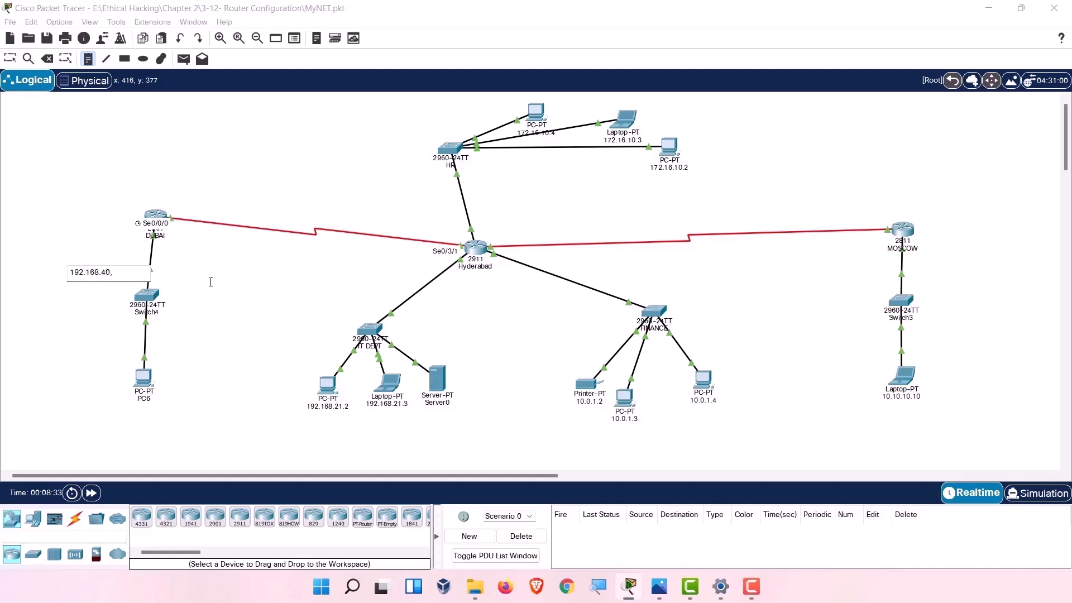
{"action": "key", "text": "BackSpace"}
{"action": "type", "text": ".0"}
{"action": "type", "text": " 25"}
{"action": "type", "text": ".255"}
{"action": "type", "text": ".255."}
{"action": "type", "text": "0"}
{"action": "left_click", "coordinate": [212, 281]}
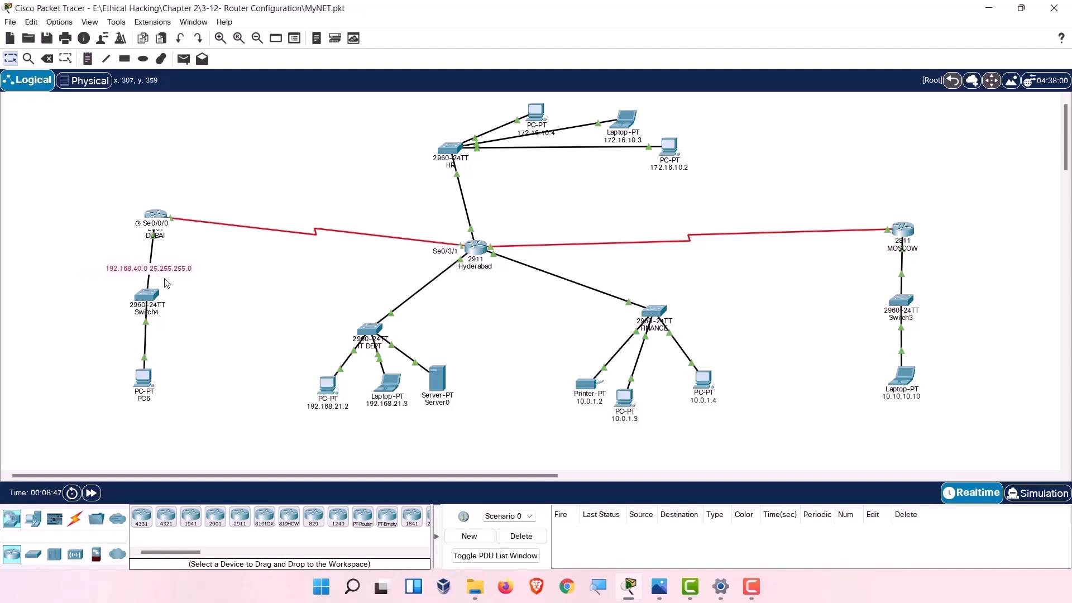
{"action": "mouse_move", "coordinate": [150, 217]}
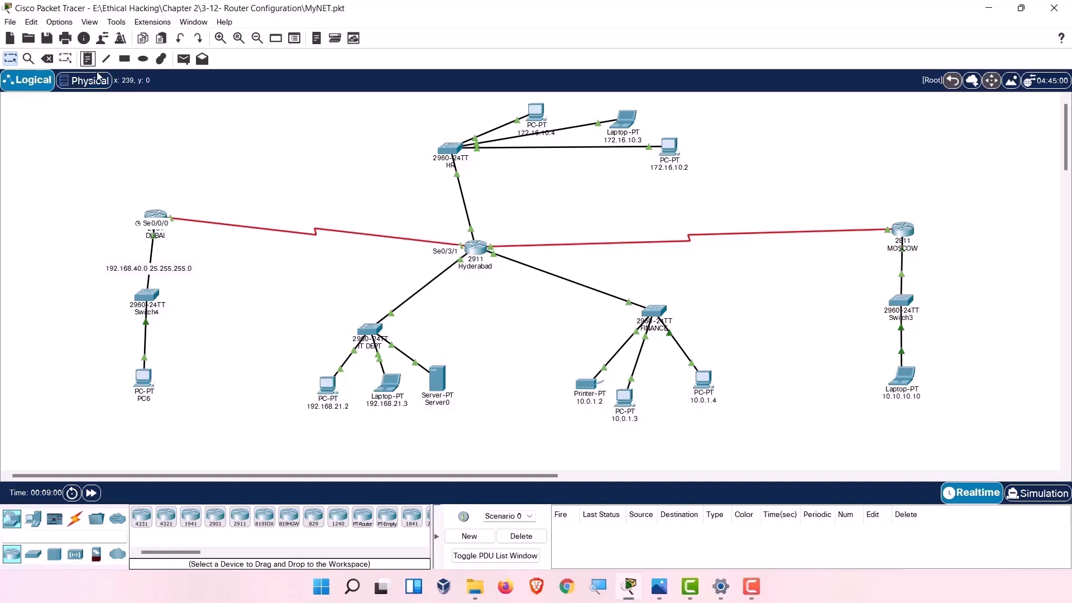
Label the Dubai–Hyderabad serial link with a note 192.168.010.0 255.255.255.128 and nudge it into place.
{"action": "left_click", "coordinate": [86, 59]}
{"action": "left_click", "coordinate": [234, 230]}
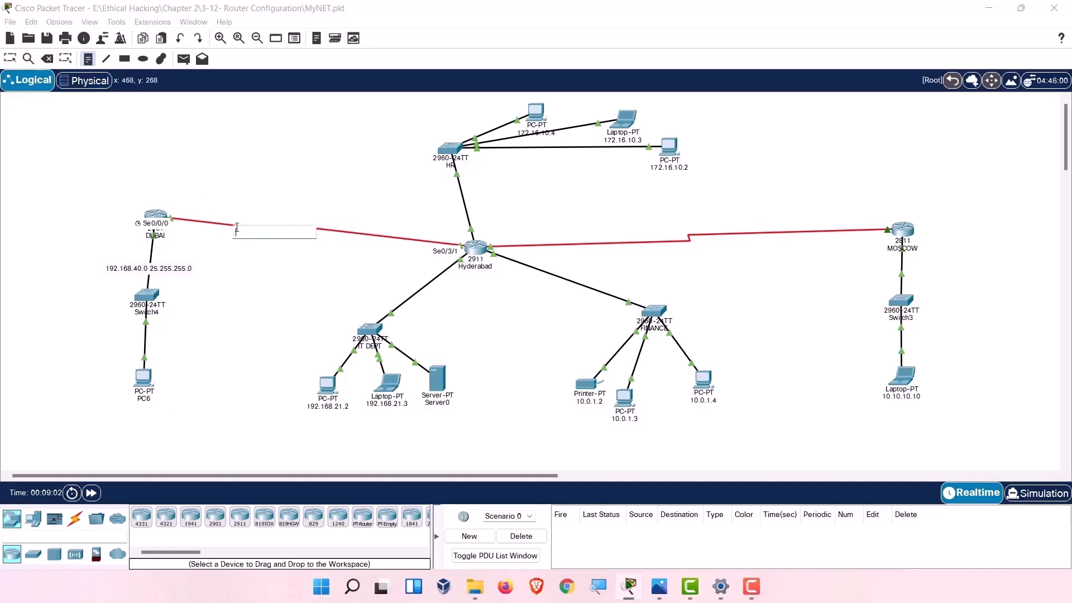
{"action": "type", "text": "192.168.010.0"}
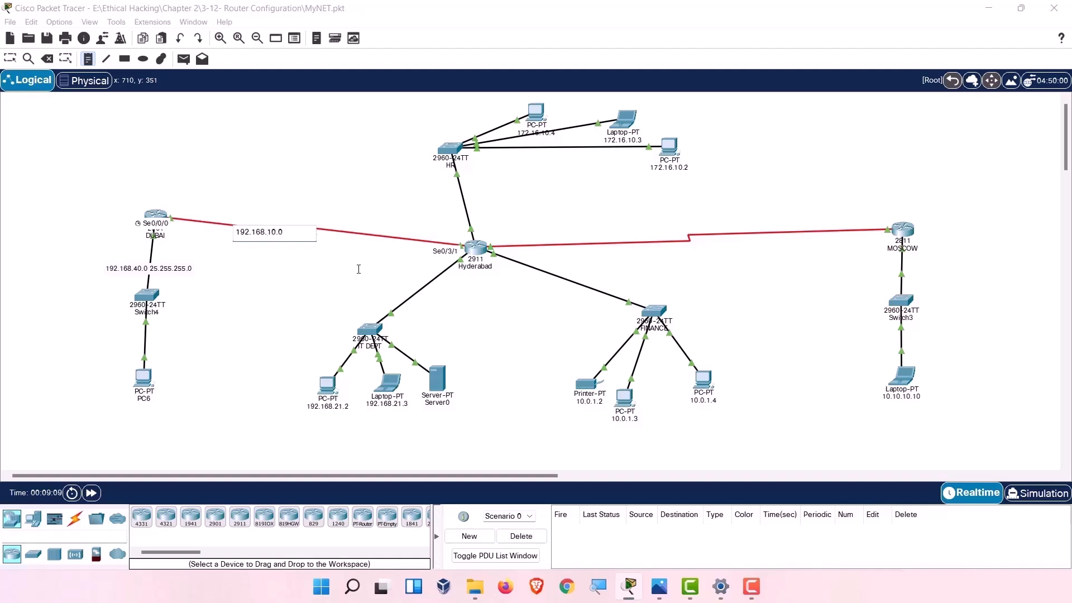
{"action": "type", "text": " 2"}
{"action": "type", "text": "55.255."}
{"action": "type", "text": "255"}
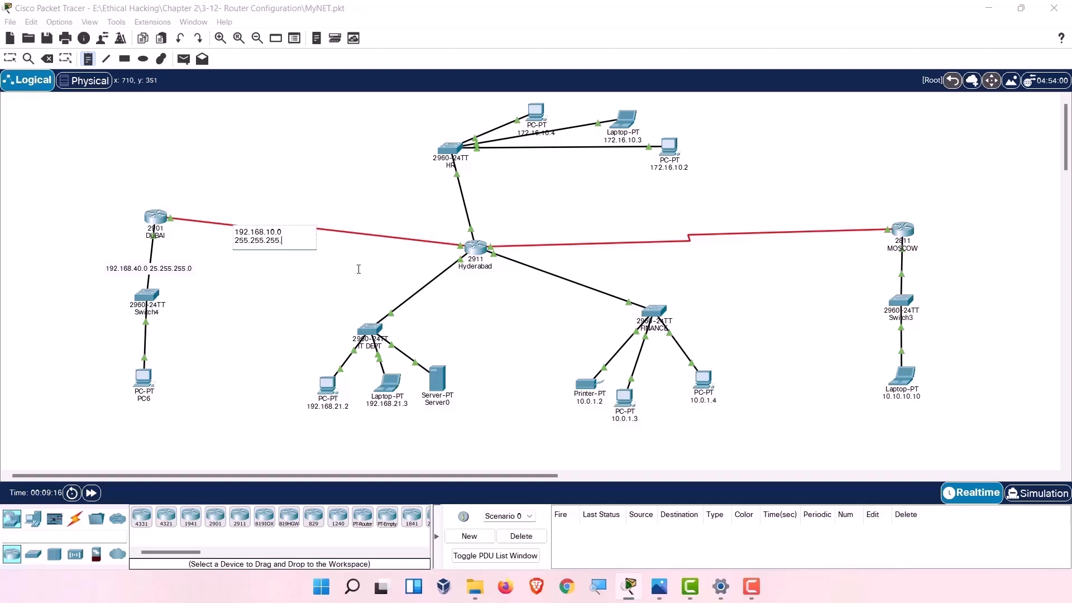
{"action": "type", "text": ".128"}
{"action": "left_click", "coordinate": [300, 265]}
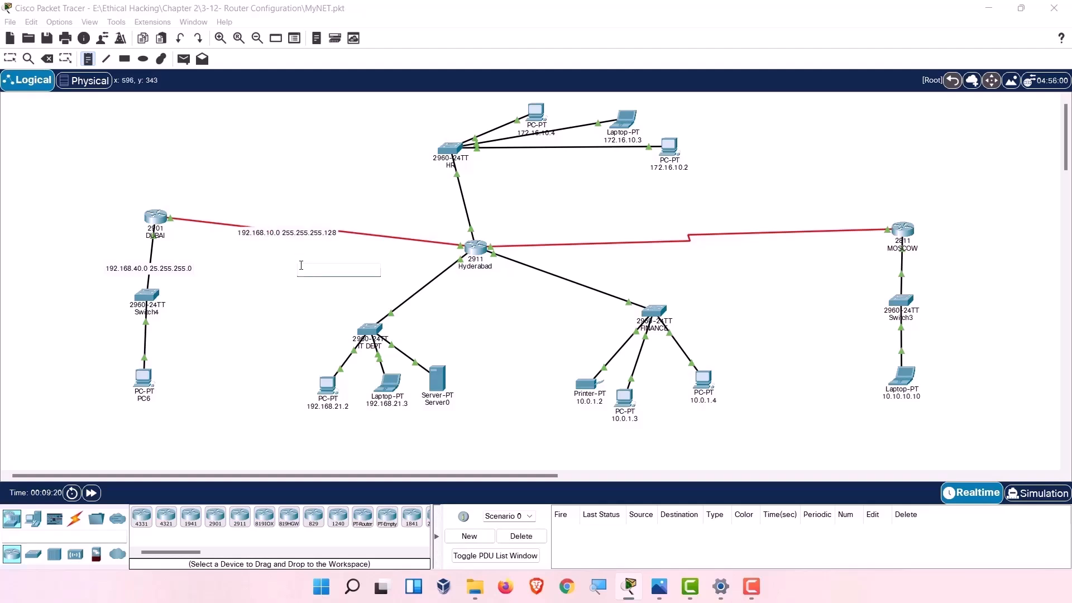
{"action": "left_click", "coordinate": [10, 59]}
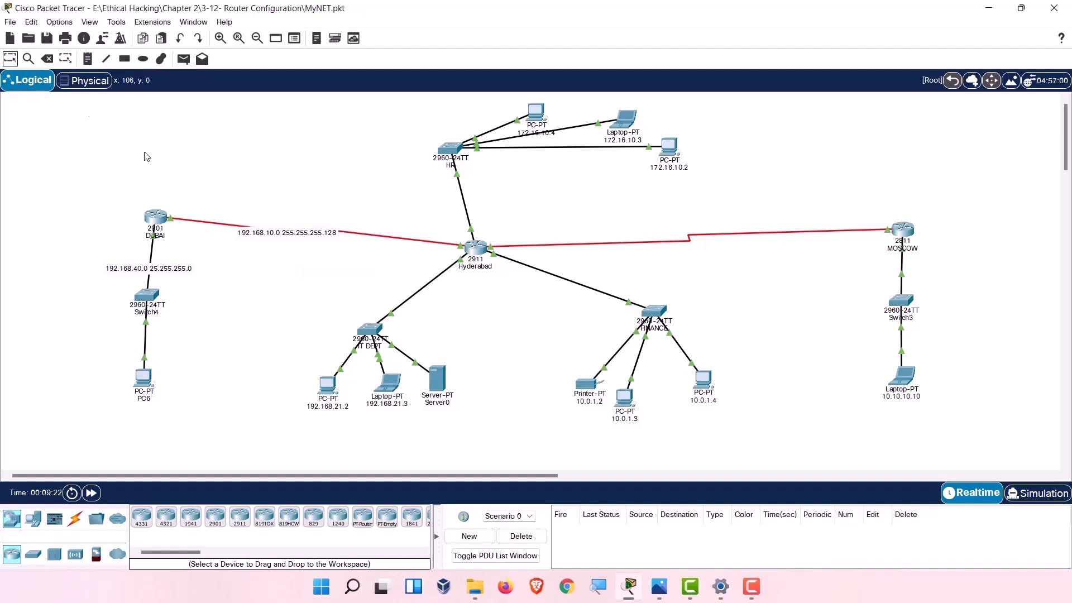
{"action": "left_click_drag", "start_coordinate": [279, 240], "coordinate": [289, 237]}
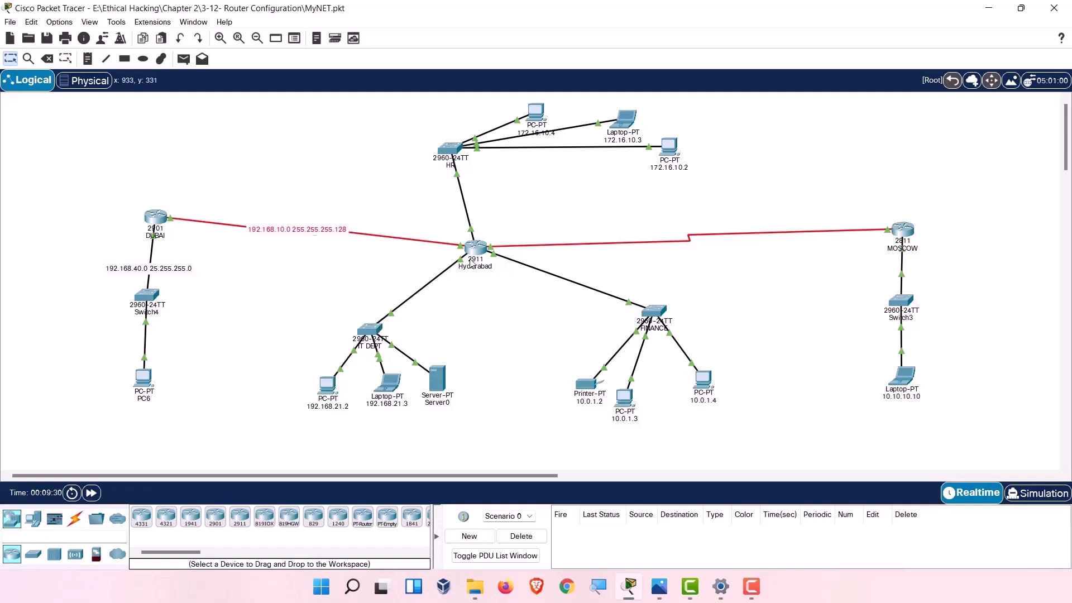
Check the subnet mask in laptop 192.168.21.3's IP configuration.
{"action": "left_click", "coordinate": [392, 382]}
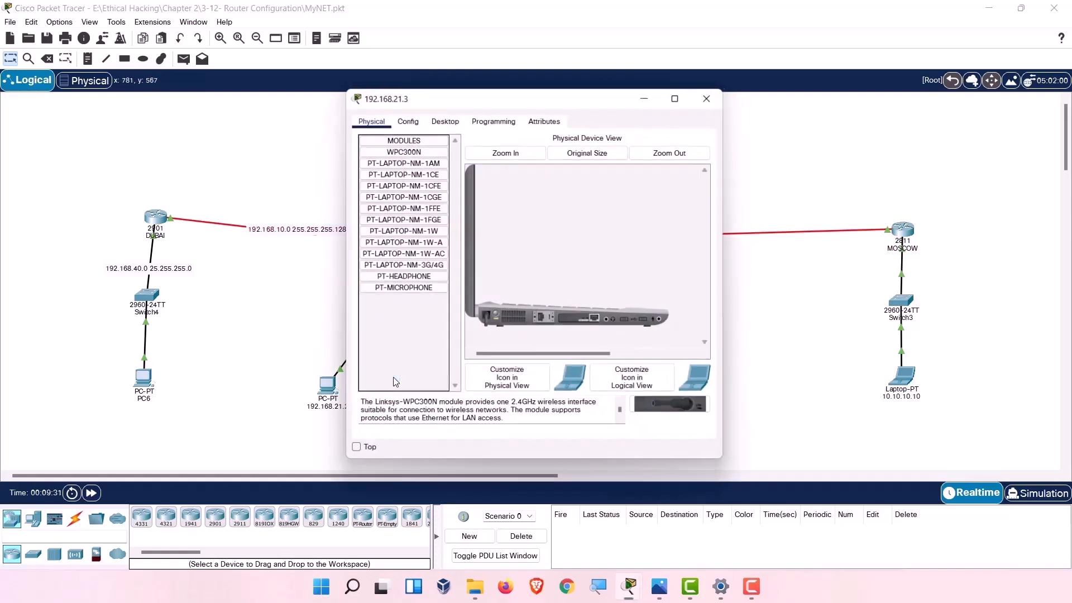
{"action": "left_click", "coordinate": [443, 116]}
{"action": "left_click", "coordinate": [397, 162]}
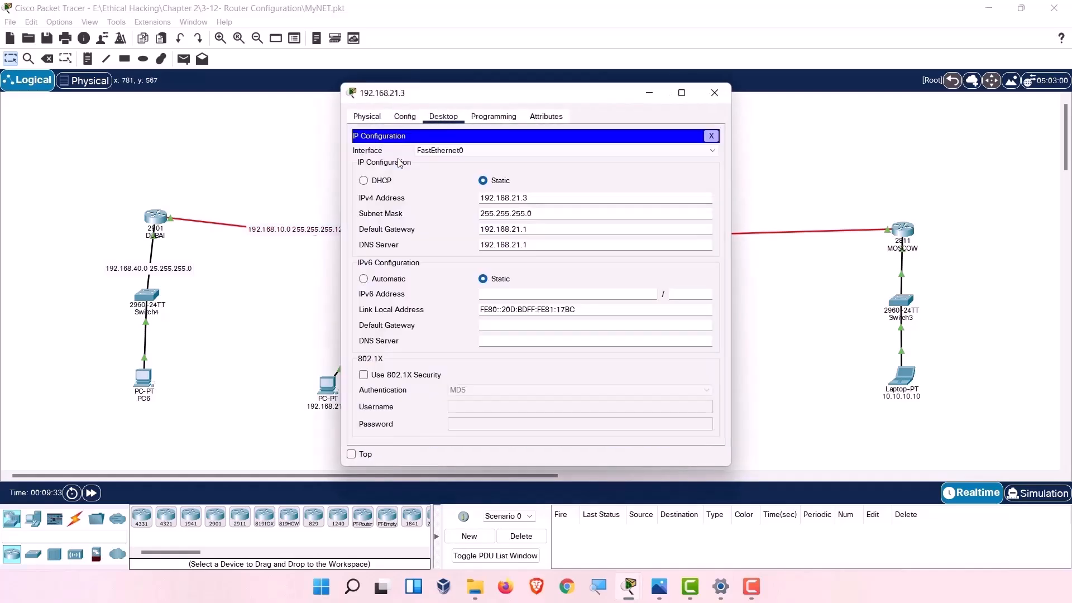
{"action": "triple_click", "coordinate": [544, 213]}
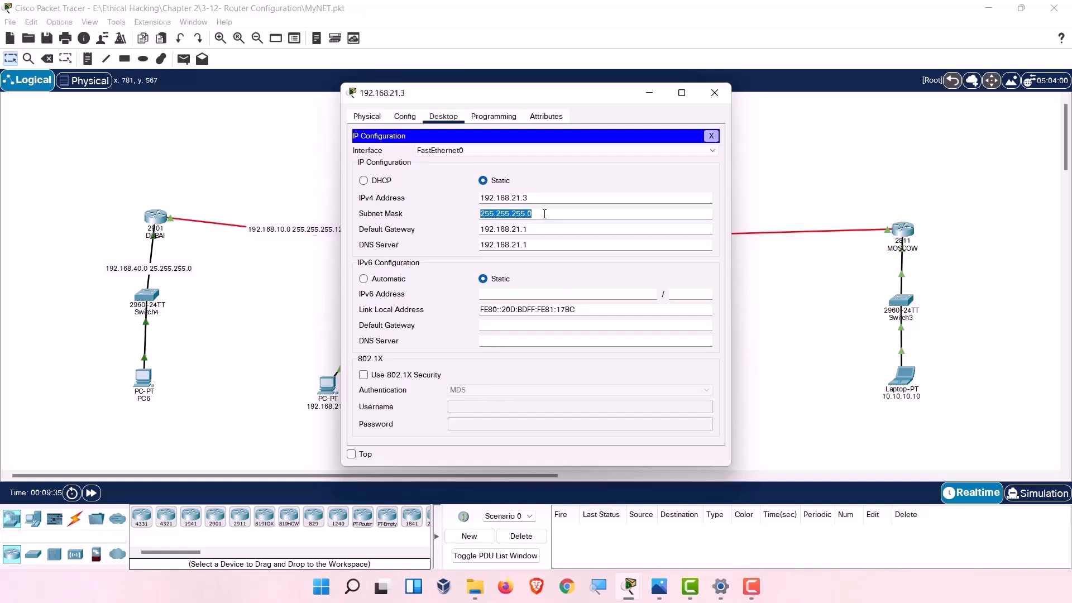
{"action": "left_click", "coordinate": [715, 93]}
Add a note reading 192.168.21.0 / 255.255 beside the IT DEPT link and move it closer.
{"action": "left_click", "coordinate": [88, 59]}
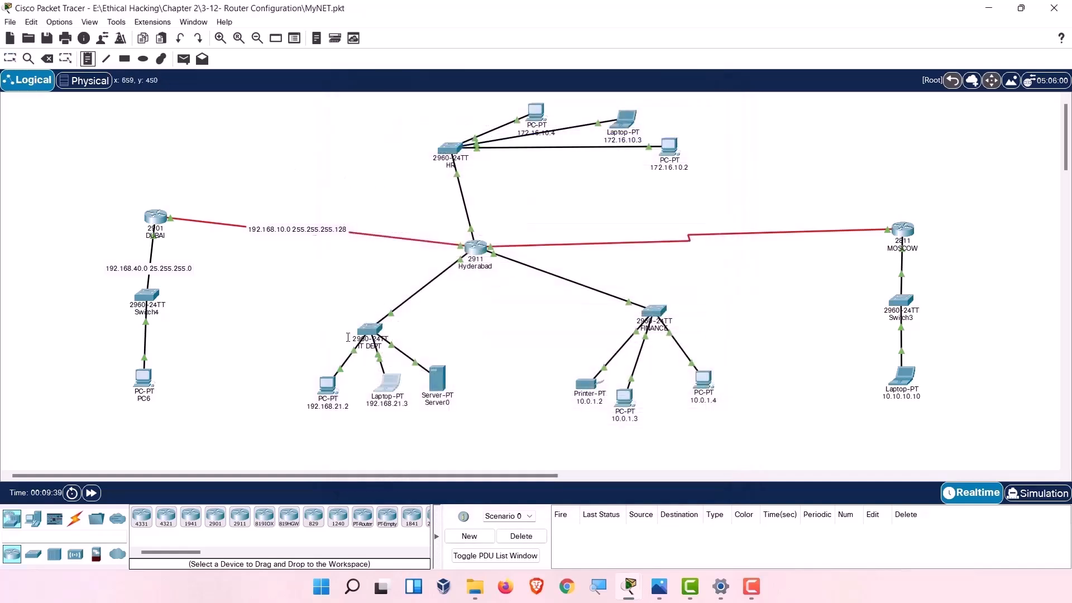
{"action": "left_click", "coordinate": [401, 293]}
{"action": "type", "text": "192.1"}
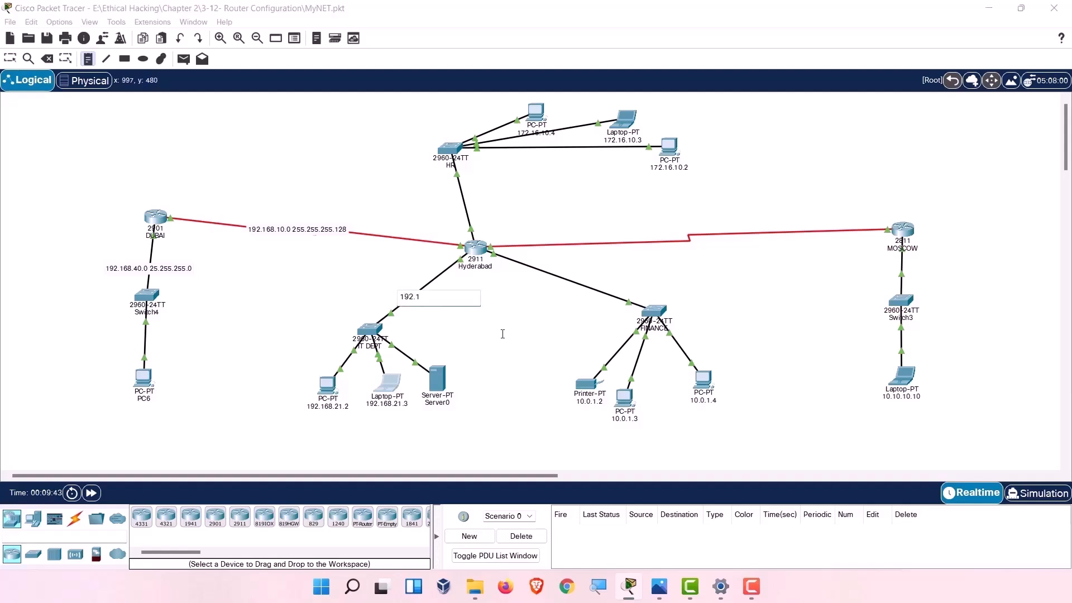
{"action": "type", "text": "68.21.0 / 255.255.2"}
{"action": "type", "text": "55"}
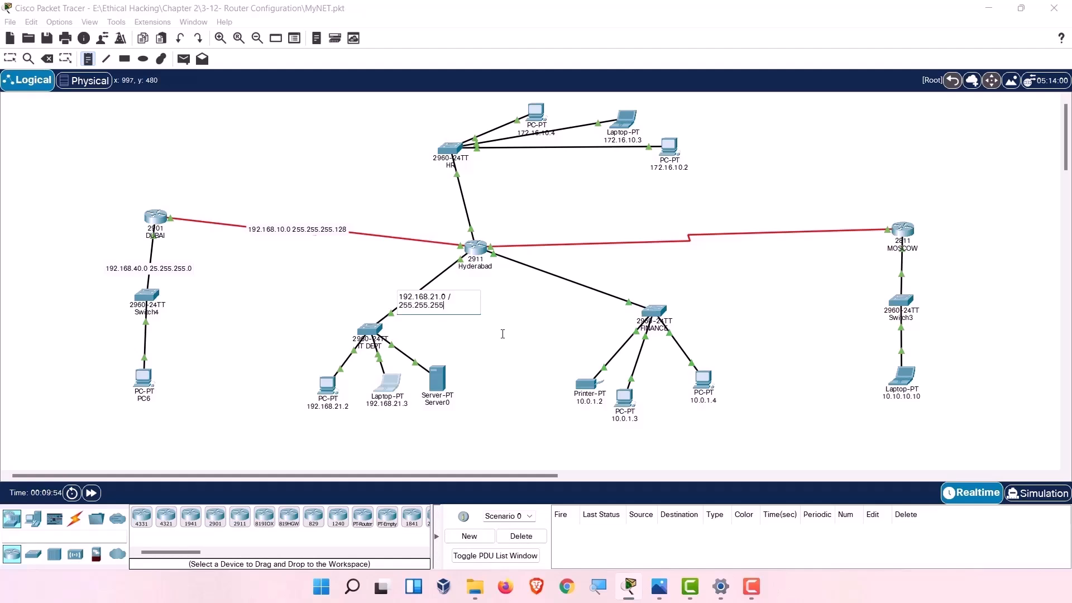
{"action": "type", "text": ".0"}
{"action": "left_click", "coordinate": [502, 334]}
{"action": "key", "text": "Escape"}
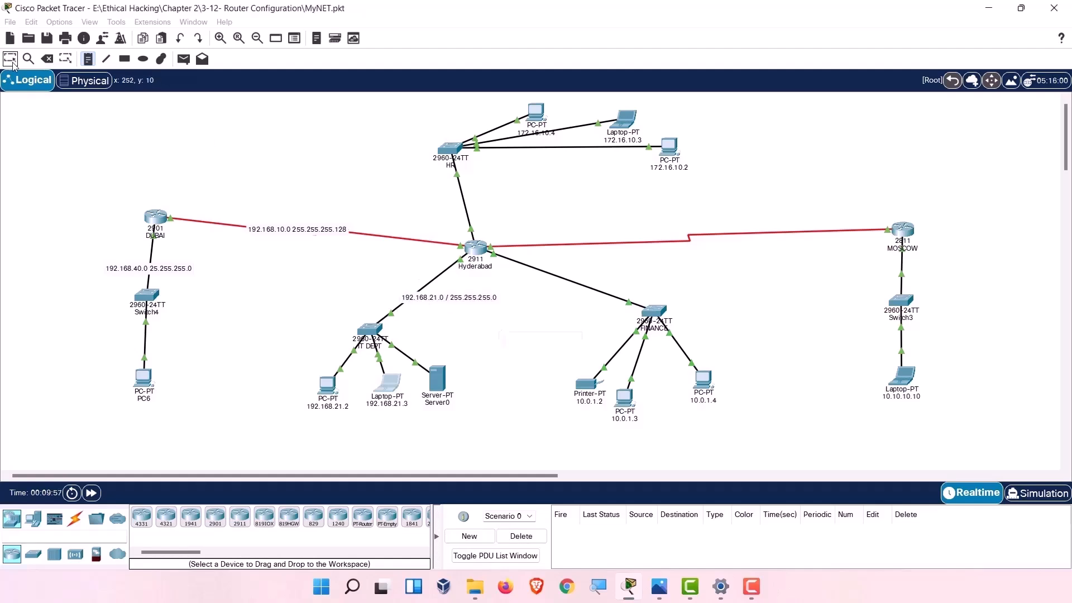
{"action": "left_click_drag", "start_coordinate": [453, 299], "coordinate": [434, 291]}
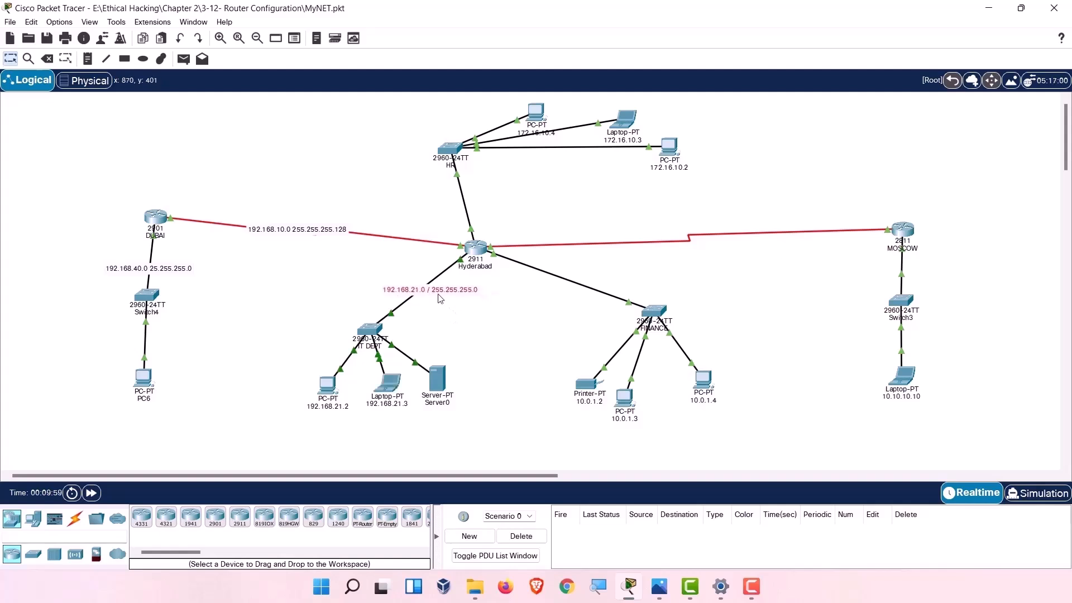
{"action": "left_click", "coordinate": [88, 58]}
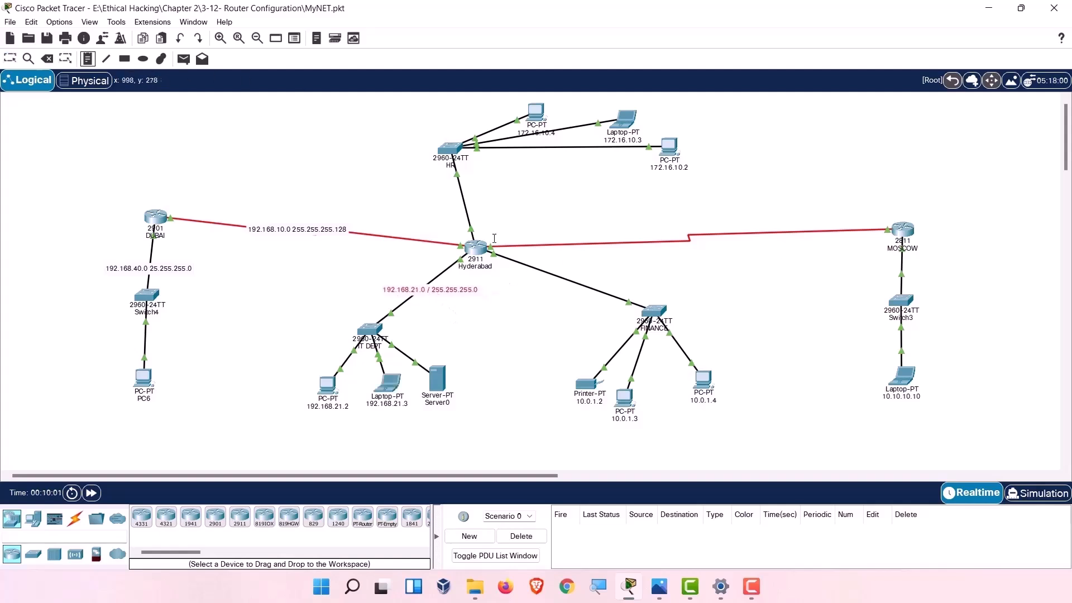
Place a note reading 172.16.0.0 255.255.240.0 on the Hyderabad–HR link.
{"action": "left_click", "coordinate": [11, 59]}
{"action": "mouse_move", "coordinate": [475, 252]}
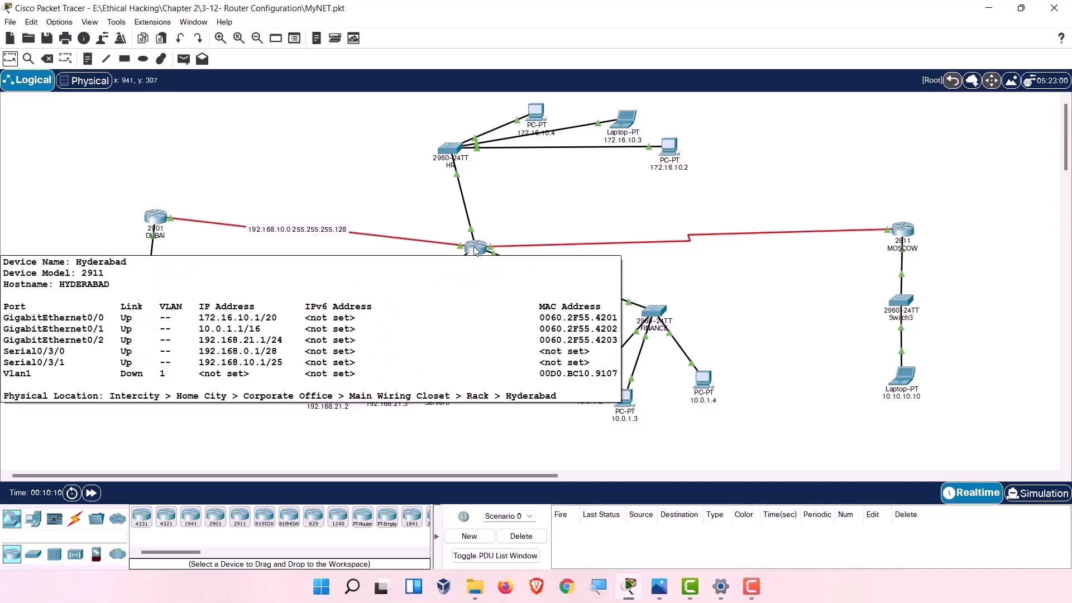
{"action": "left_click", "coordinate": [88, 59]}
{"action": "left_click", "coordinate": [431, 192]}
{"action": "type", "text": "19"}
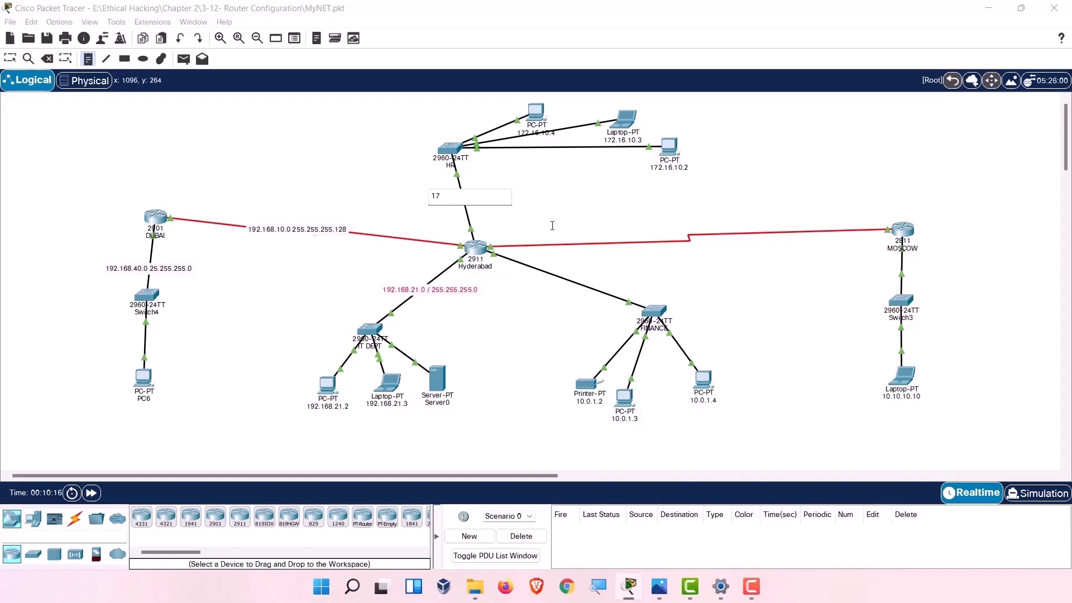
{"action": "type", "text": "2.1"}
{"action": "type", "text": "6."}
{"action": "type", "text": "0.0"}
{"action": "type", "text": " 255.2"}
{"action": "type", "text": "55."}
{"action": "type", "text": "24"}
{"action": "type", "text": "0.9"}
{"action": "key", "text": "BackSpace"}
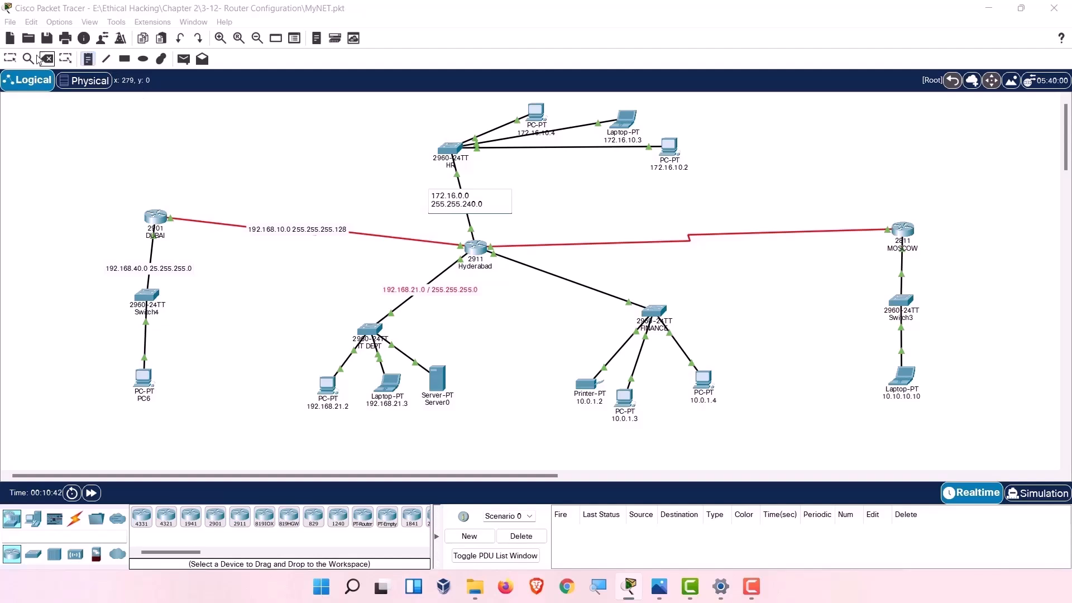
{"action": "left_click", "coordinate": [10, 59]}
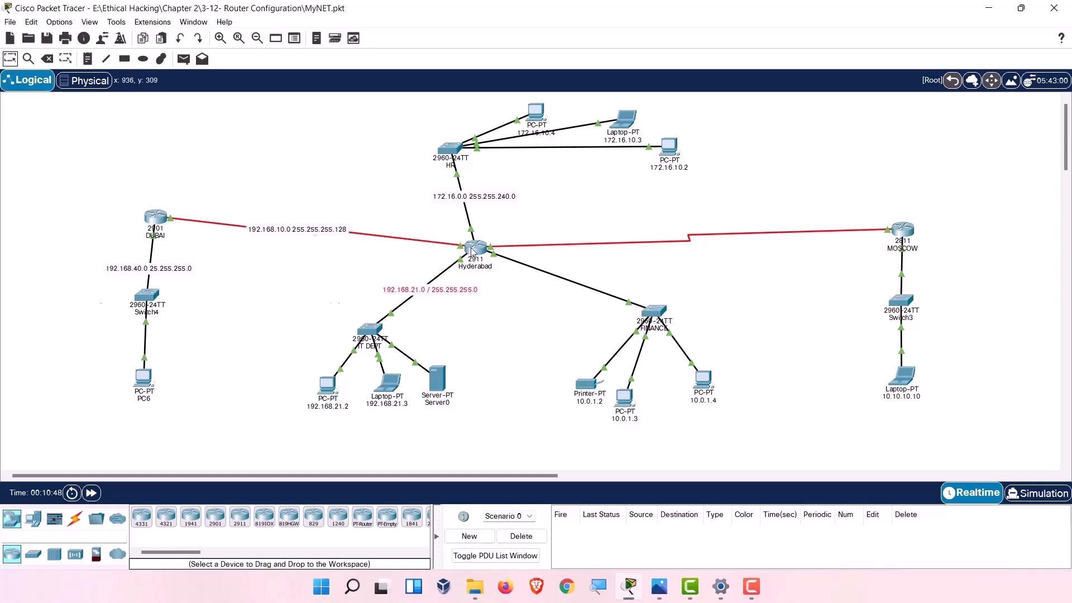
{"action": "mouse_move", "coordinate": [473, 251]}
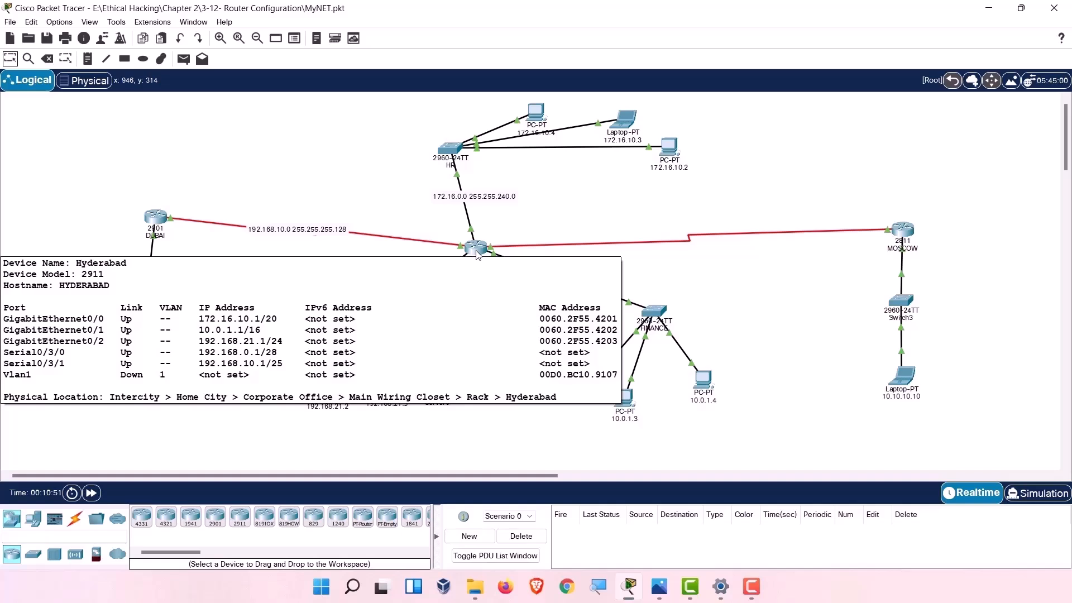
Add a note reading 10.0.0.0 / 255.255.0.0 beside the Hyderabad–FINANCE link.
{"action": "left_click", "coordinate": [87, 59]}
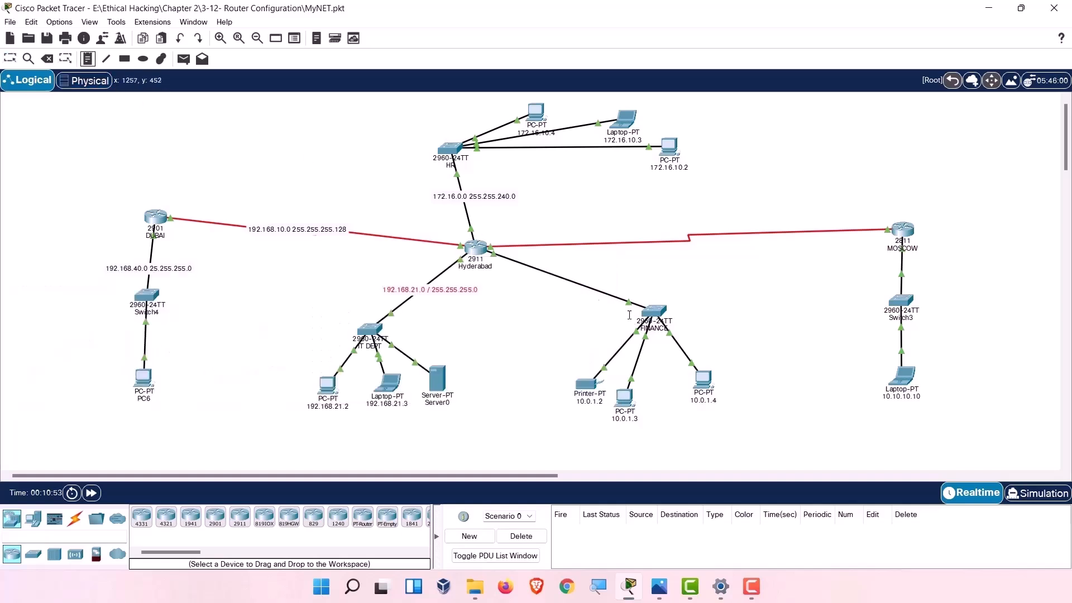
{"action": "left_click", "coordinate": [540, 272]}
{"action": "type", "text": "10."}
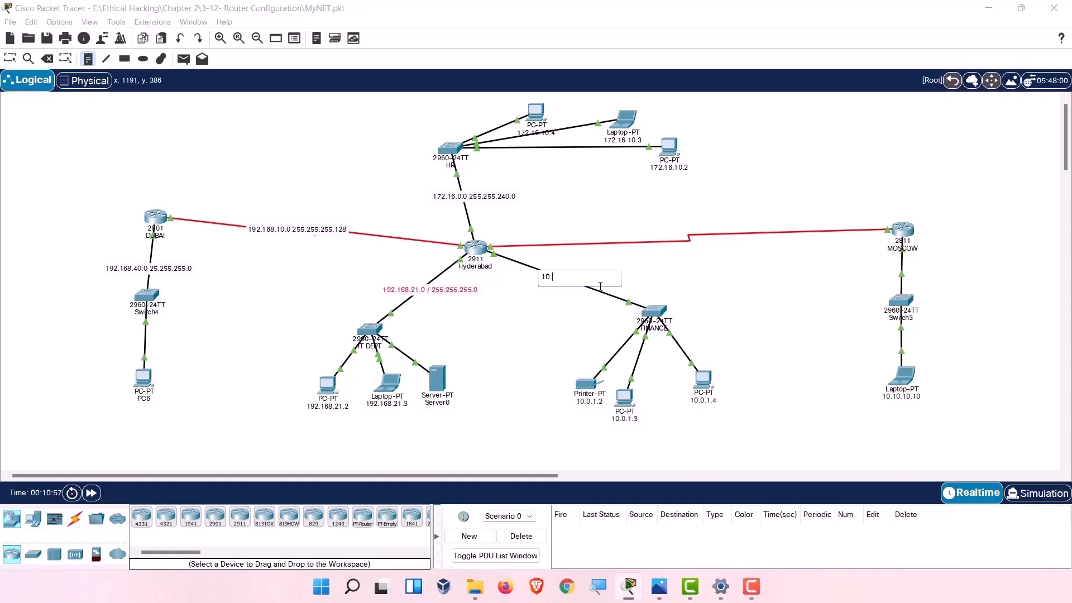
{"action": "type", "text": "0.0"}
{"action": "type", "text": "0"}
{"action": "key", "text": "BackSpace"}
{"action": "type", "text": ",9"}
{"action": "key", "text": "BackSpace"}
{"action": "key", "text": "BackSpace"}
{"action": "type", "text": ".0"}
{"action": "type", "text": "  / 255"}
{"action": "type", "text": ".2"}
{"action": "type", "text": "55.9"}
{"action": "key", "text": "BackSpace"}
{"action": "key", "text": "BackSpace"}
{"action": "type", "text": "0.0"}
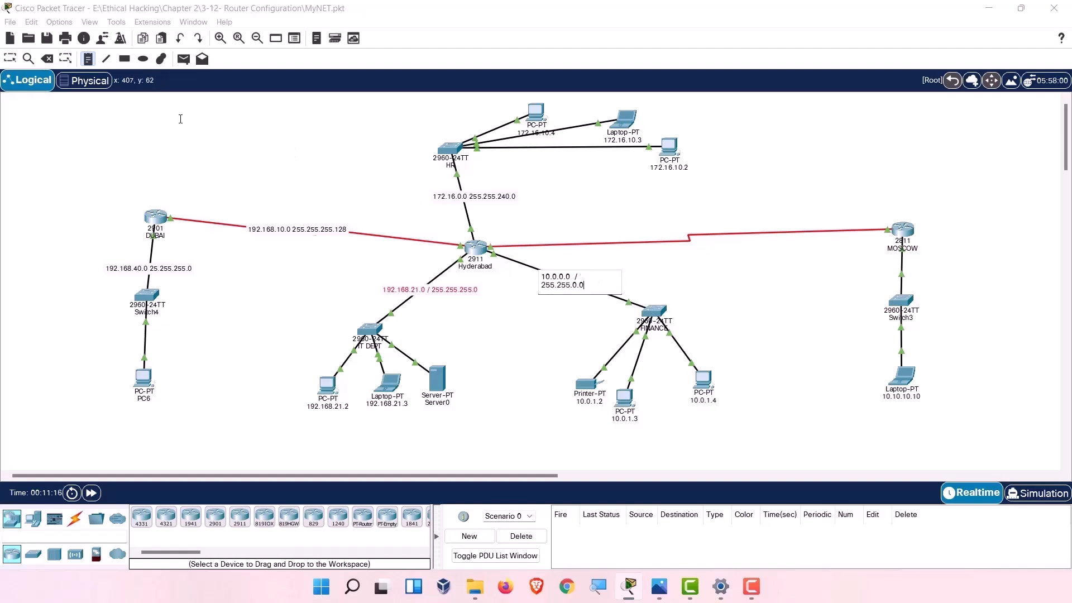
Nudge the 10.0.0.0 note slightly down-left onto the FINANCE link.
{"action": "left_click", "coordinate": [10, 59]}
{"action": "left_click_drag", "start_coordinate": [568, 277], "coordinate": [556, 282]}
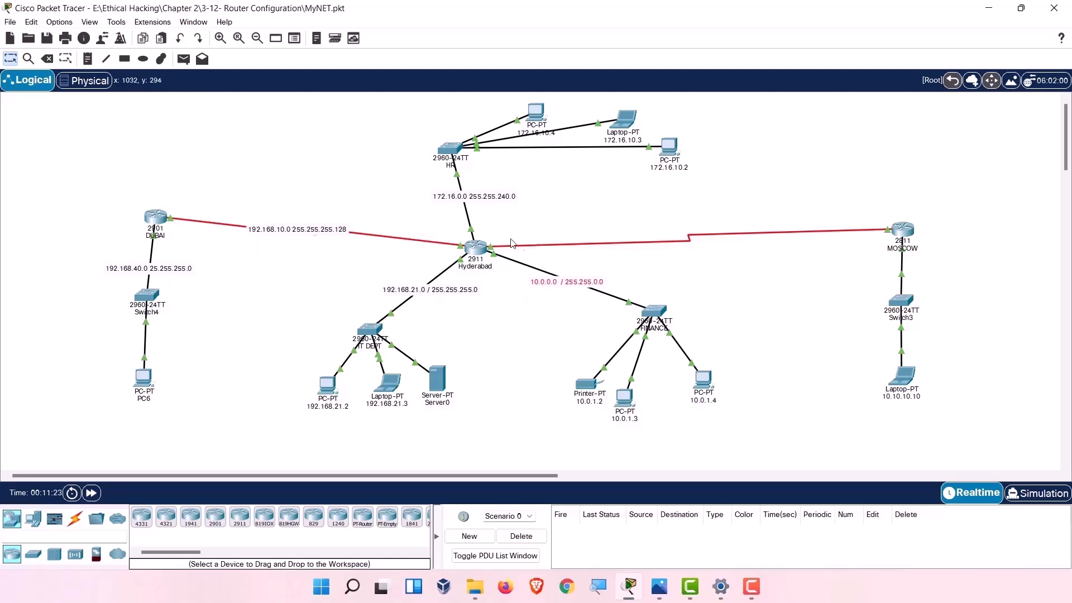
{"action": "mouse_move", "coordinate": [476, 257]}
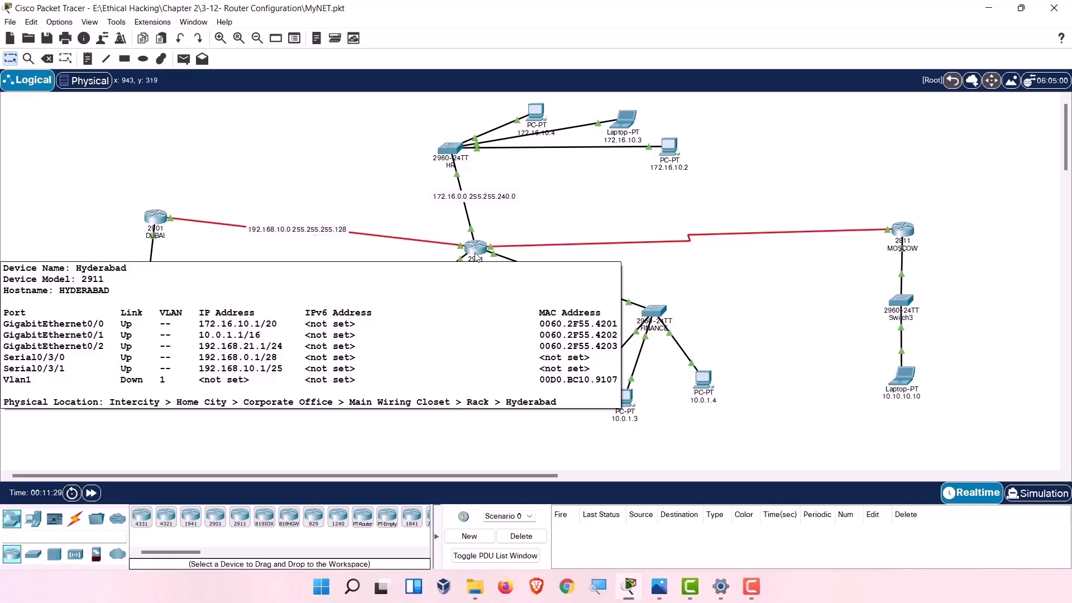
Add a note reading 192.168.0.0 / 255.255.255.240 on the red Hyderabad–MOSCOW serial link.
{"action": "left_click", "coordinate": [88, 58]}
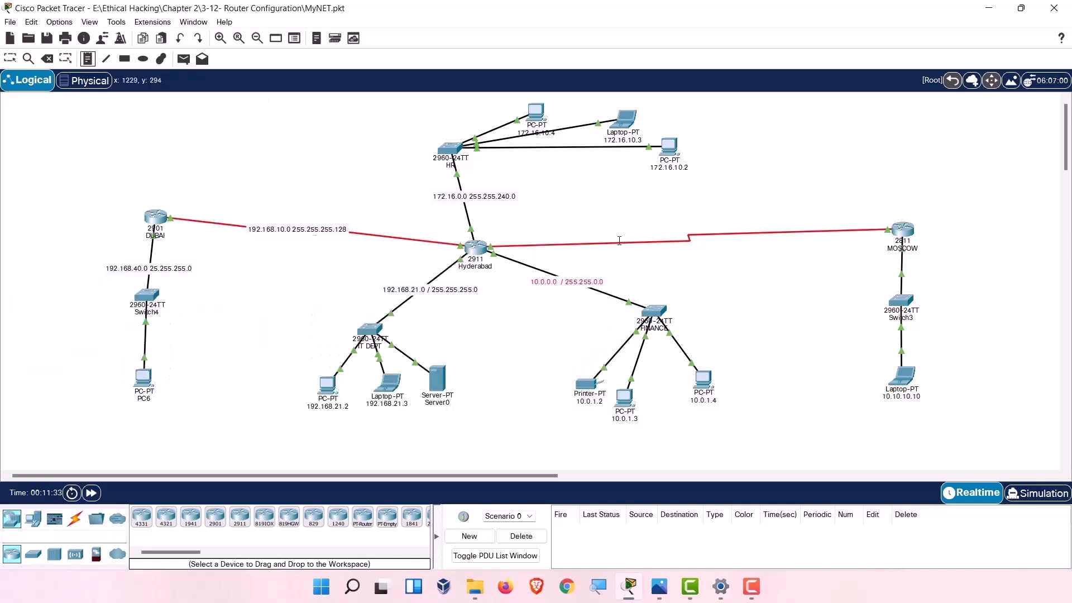
{"action": "mouse_move", "coordinate": [619, 240]}
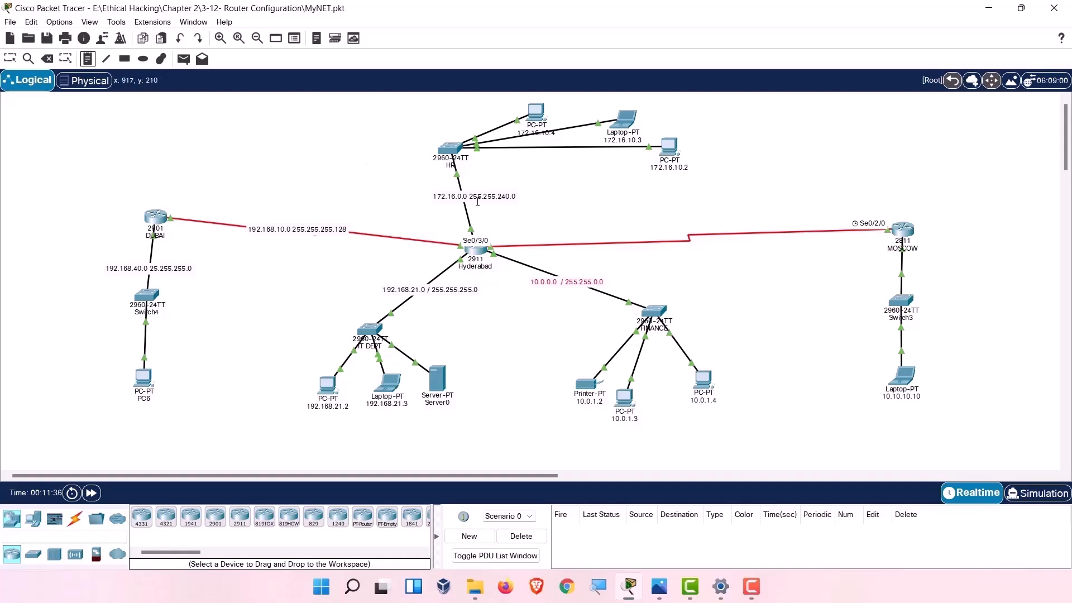
{"action": "left_click", "coordinate": [588, 241]}
{"action": "type", "text": "192.168.0.0 /255"}
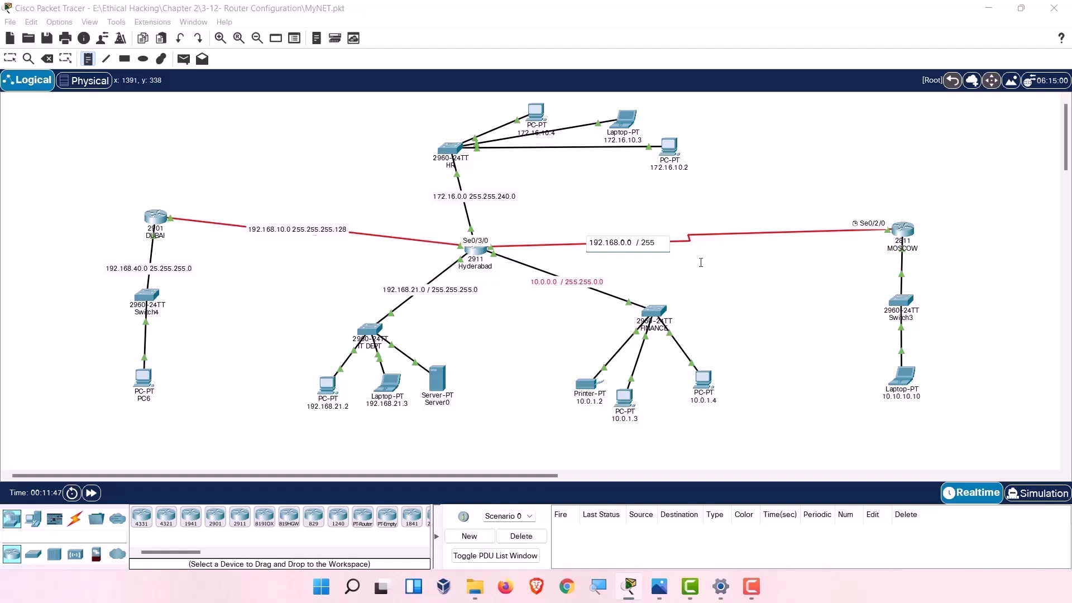
{"action": "type", "text": "/"}
{"action": "key", "text": "BackSpace"}
{"action": "type", "text": ".255.255."}
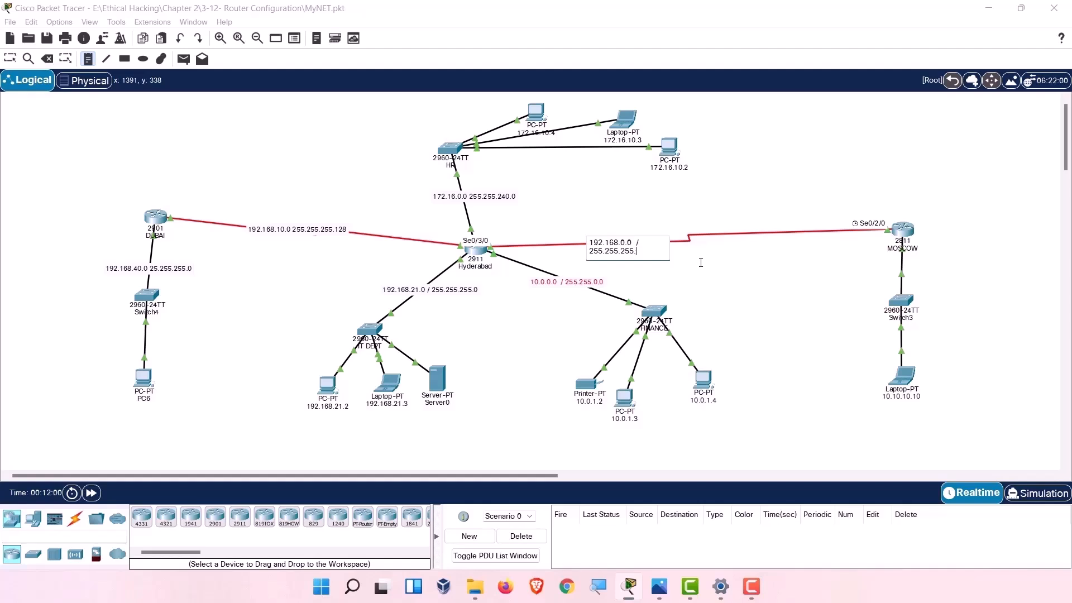
{"action": "type", "text": "240"}
{"action": "left_click", "coordinate": [700, 262]}
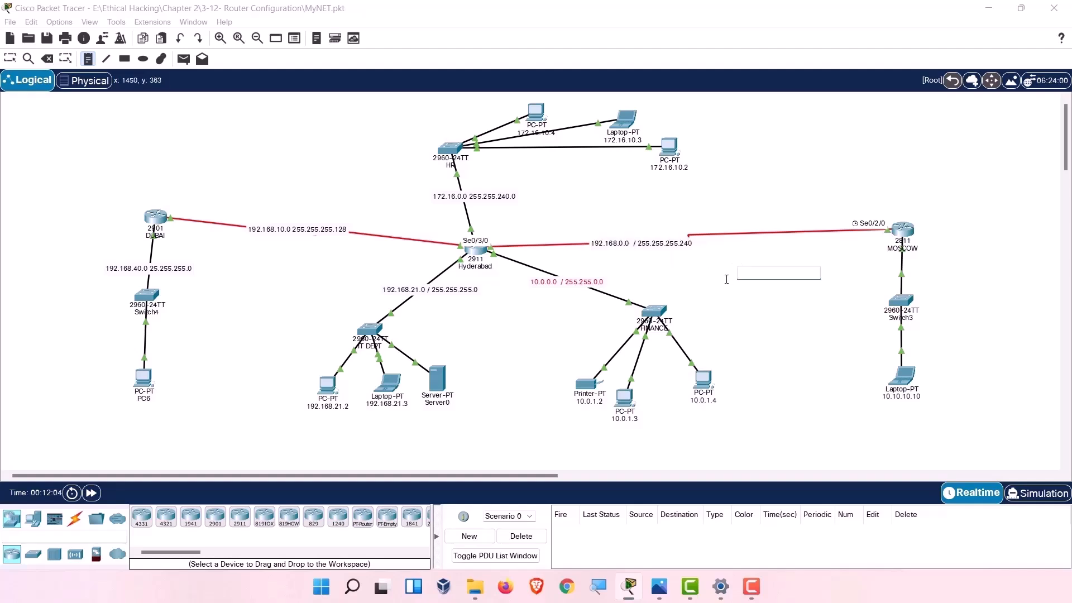
Return to the Select tool with every router link now annotated.
{"action": "left_click", "coordinate": [66, 60]}
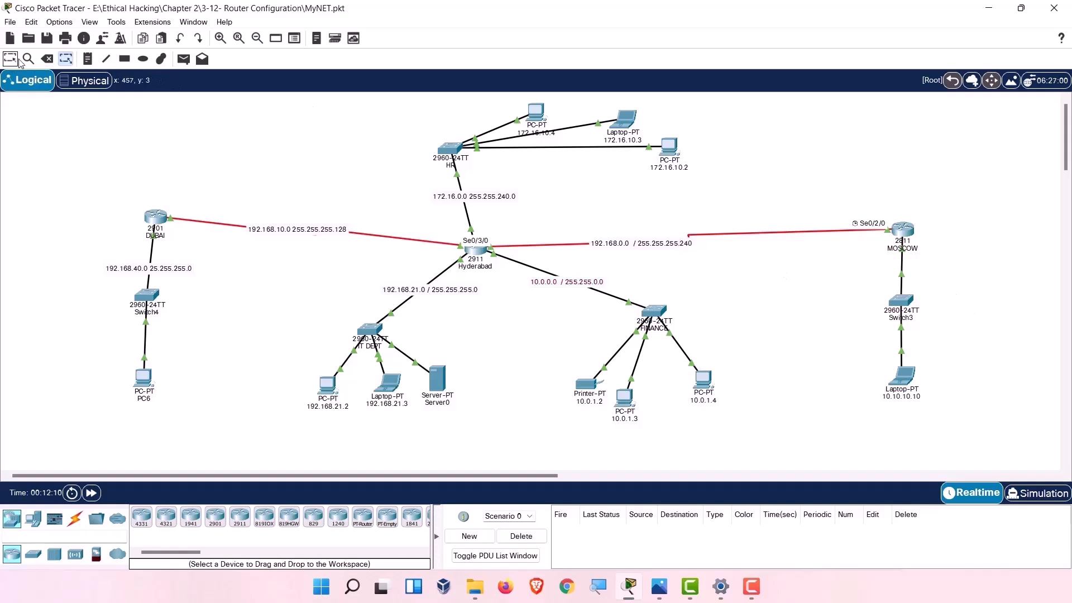
{"action": "left_click", "coordinate": [88, 59]}
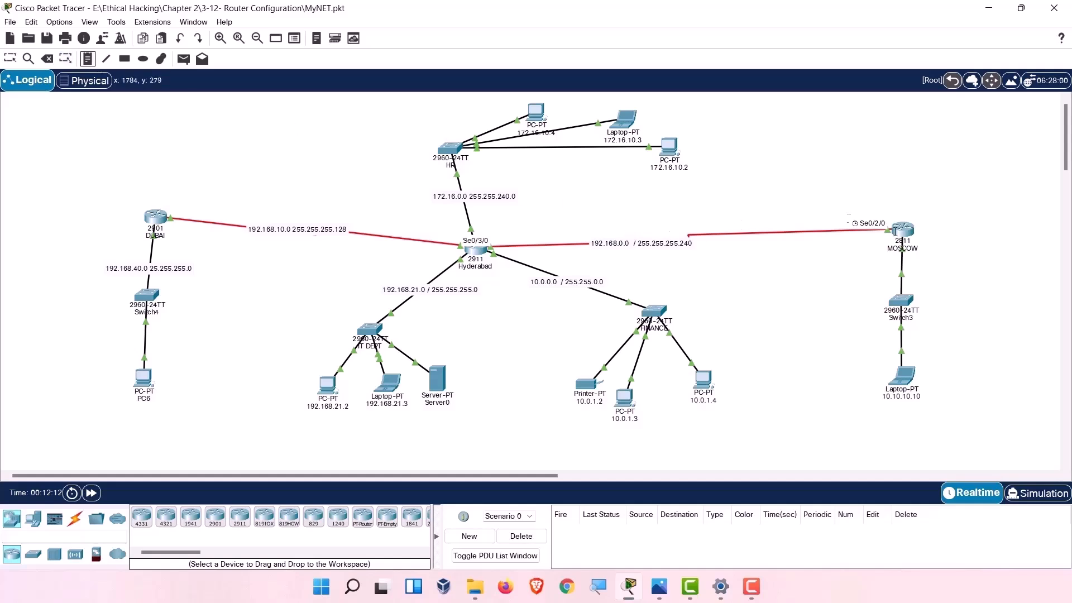
{"action": "left_click", "coordinate": [11, 59]}
{"action": "mouse_move", "coordinate": [905, 237]}
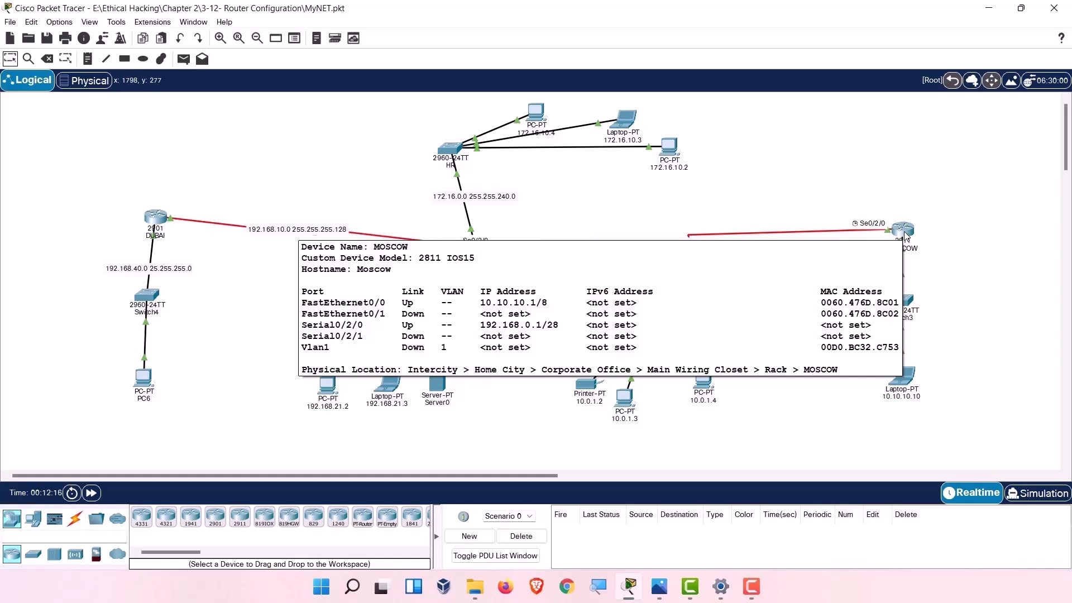
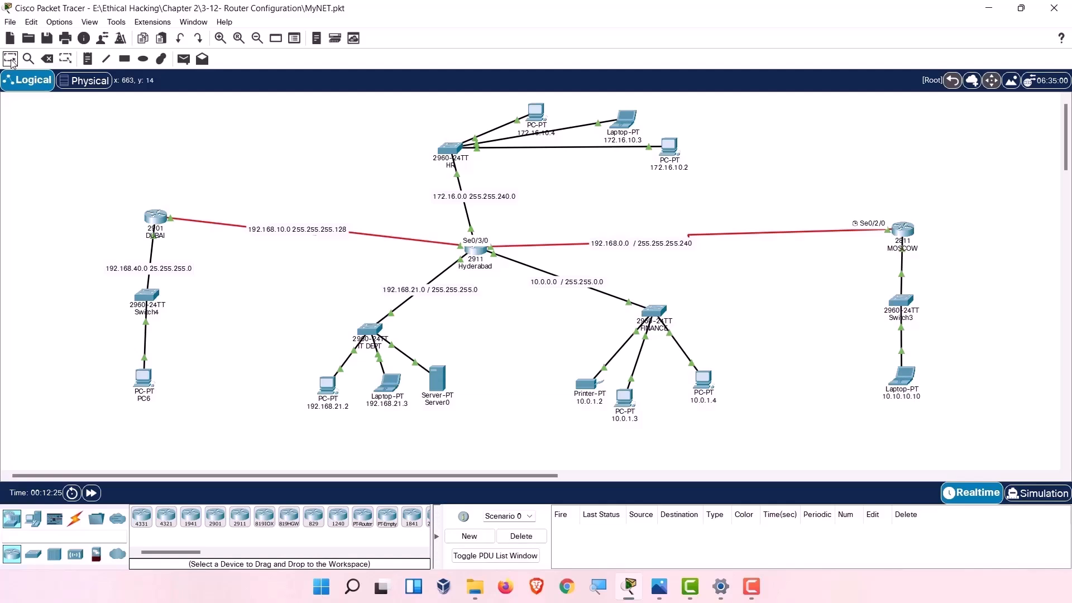
Add a '10.0.0.0 / 255.0.0.0' note on the link below the MOSCOW router.
{"action": "left_click", "coordinate": [87, 58]}
{"action": "left_click", "coordinate": [872, 276]}
{"action": "type", "text": "10.0.0"}
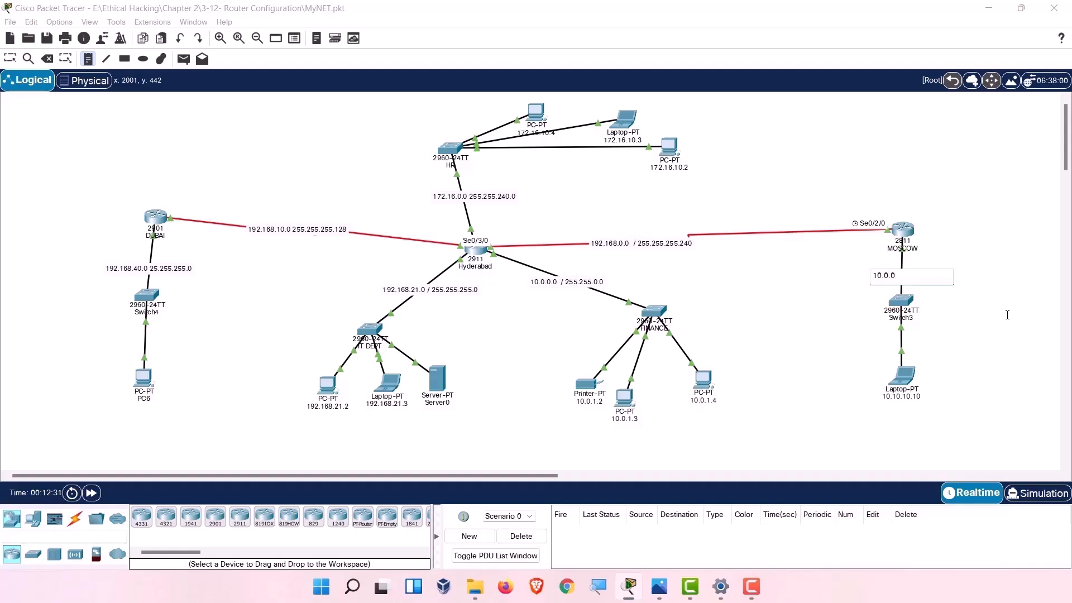
{"action": "type", "text": ".0 / 255.0.0.0"}
{"action": "left_click", "coordinate": [12, 60]}
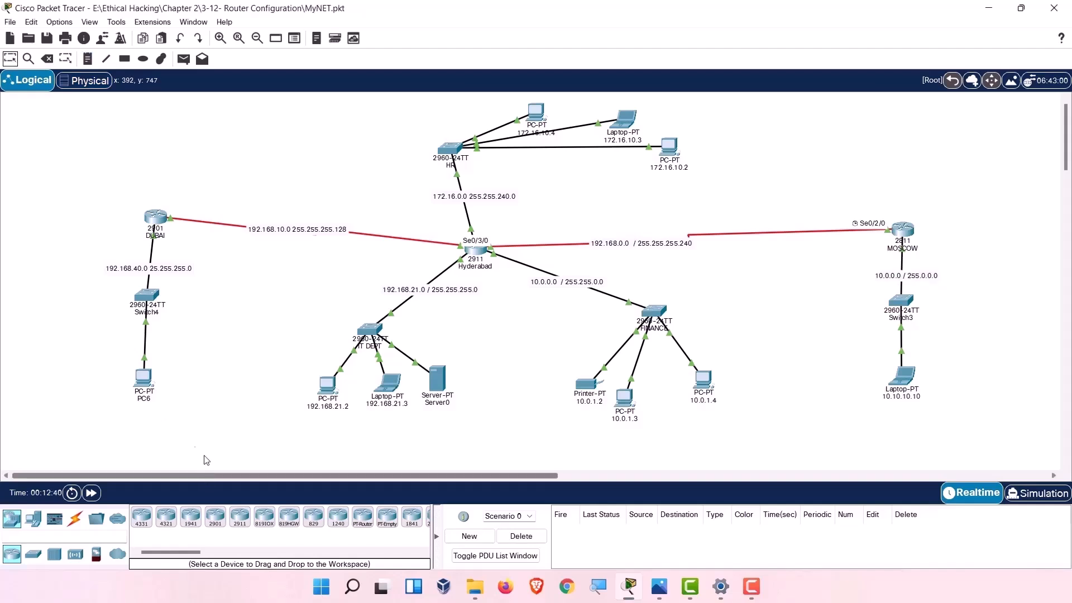
Rename the PC under Switch4 from PC6 to 192.168.40.2.
{"action": "mouse_move", "coordinate": [147, 400]}
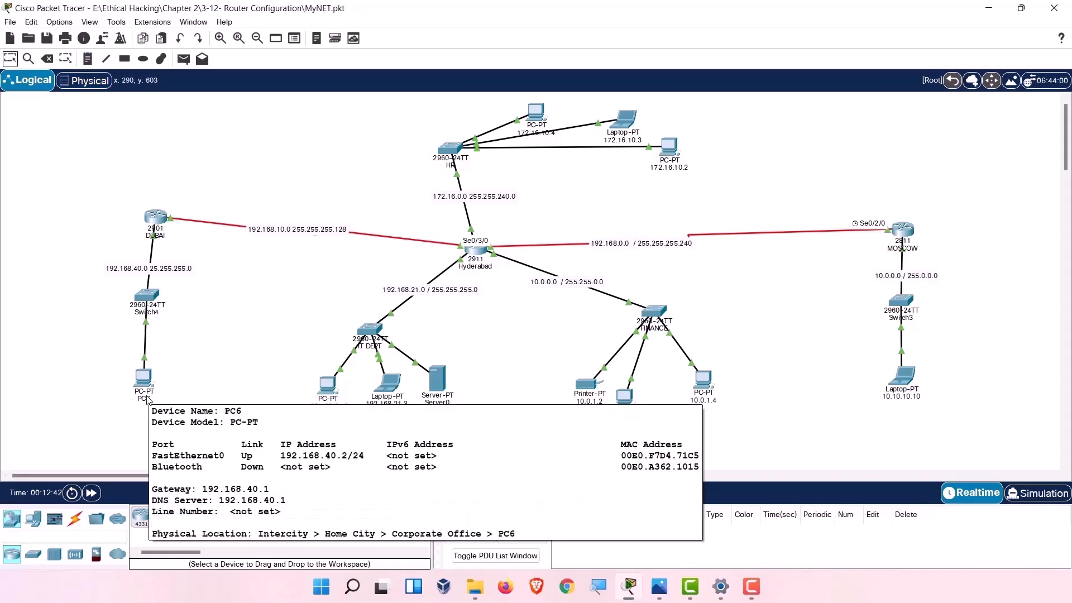
{"action": "left_click", "coordinate": [147, 400]}
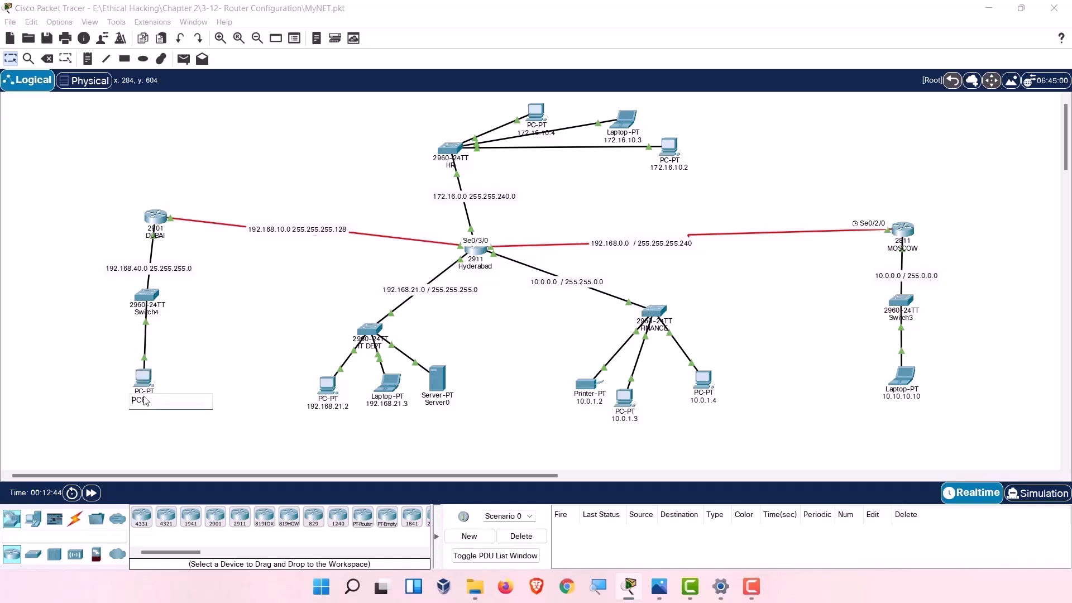
{"action": "left_click_drag", "start_coordinate": [168, 407], "coordinate": [127, 407]}
{"action": "type", "text": "192.168"}
{"action": "type", "text": ".30"}
{"action": "key", "text": "BackSpace"}
{"action": "key", "text": "BackSpace"}
{"action": "type", "text": "49"}
{"action": "type", "text": "."}
{"action": "type", "text": "2"}
{"action": "left_click", "coordinate": [129, 436]}
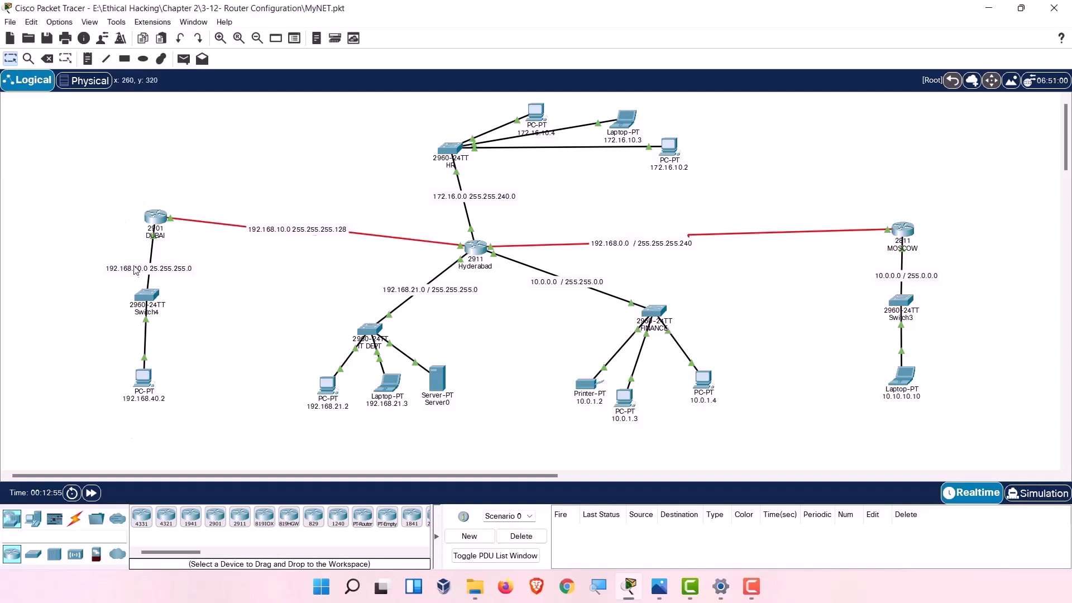
Add a 192.168.40.1 note near DUBAI and move it to the router's left.
{"action": "left_click", "coordinate": [90, 61]}
{"action": "left_click", "coordinate": [215, 244]}
{"action": "type", "text": "192"}
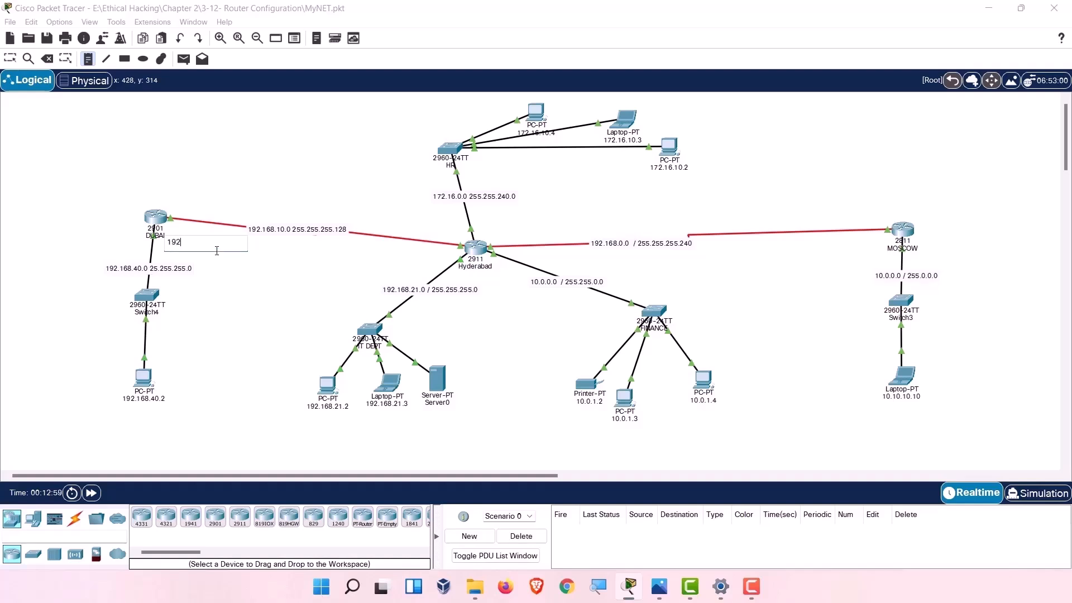
{"action": "type", "text": ".1"}
{"action": "type", "text": "68.40.1"}
{"action": "left_click", "coordinate": [240, 273]}
{"action": "left_click", "coordinate": [10, 58]}
{"action": "left_click_drag", "start_coordinate": [193, 246], "coordinate": [119, 237]}
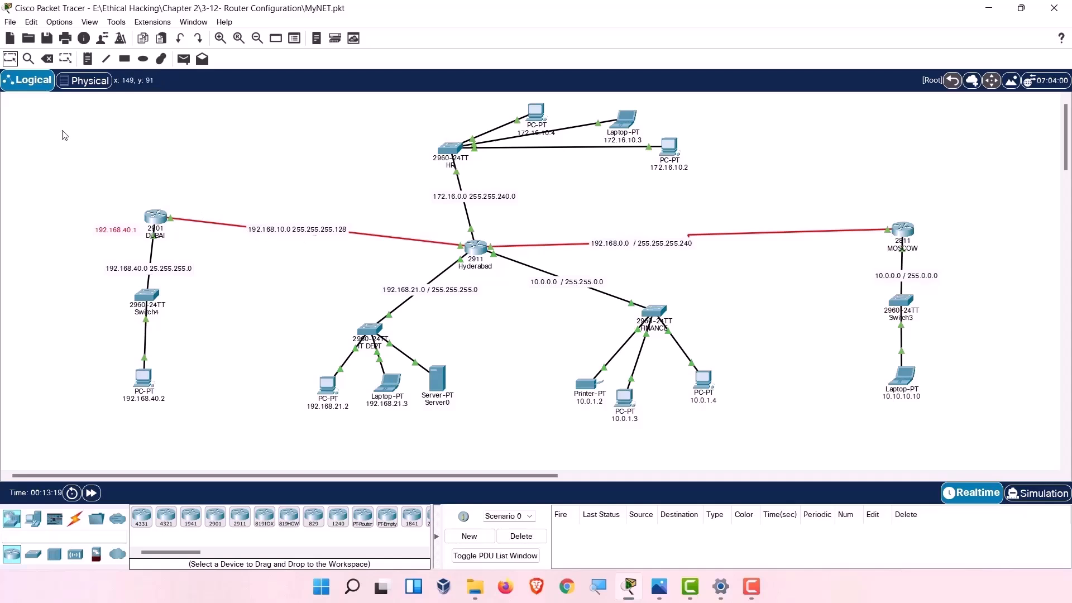
Add a 192.168.10.2 note above-right of the DUBAI router.
{"action": "left_click", "coordinate": [87, 59]}
{"action": "left_click", "coordinate": [179, 205]}
{"action": "type", "text": "192.168.10.2"}
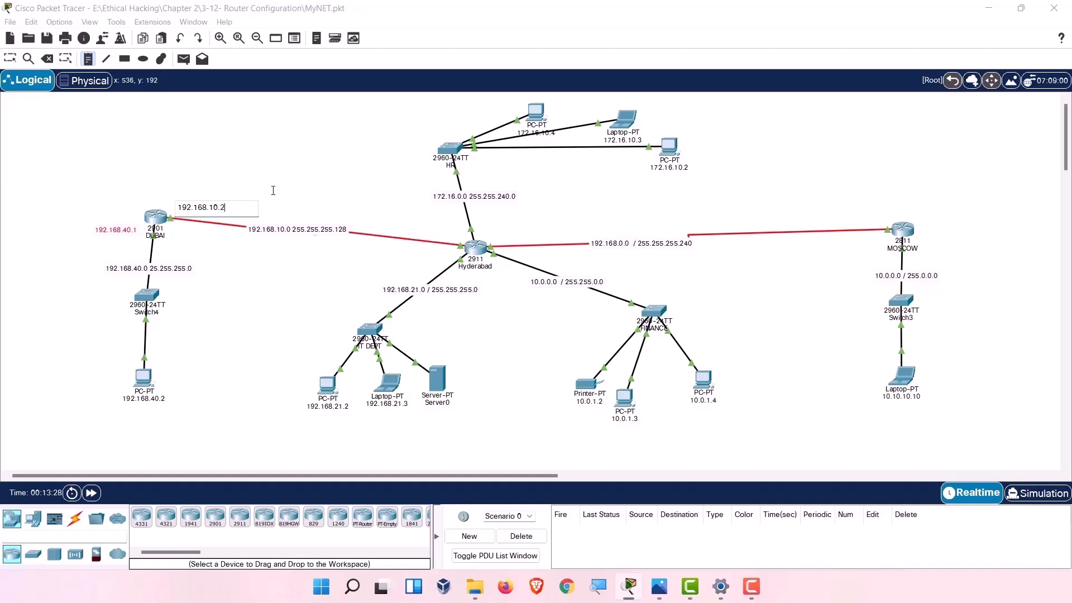
{"action": "key", "text": "Escape"}
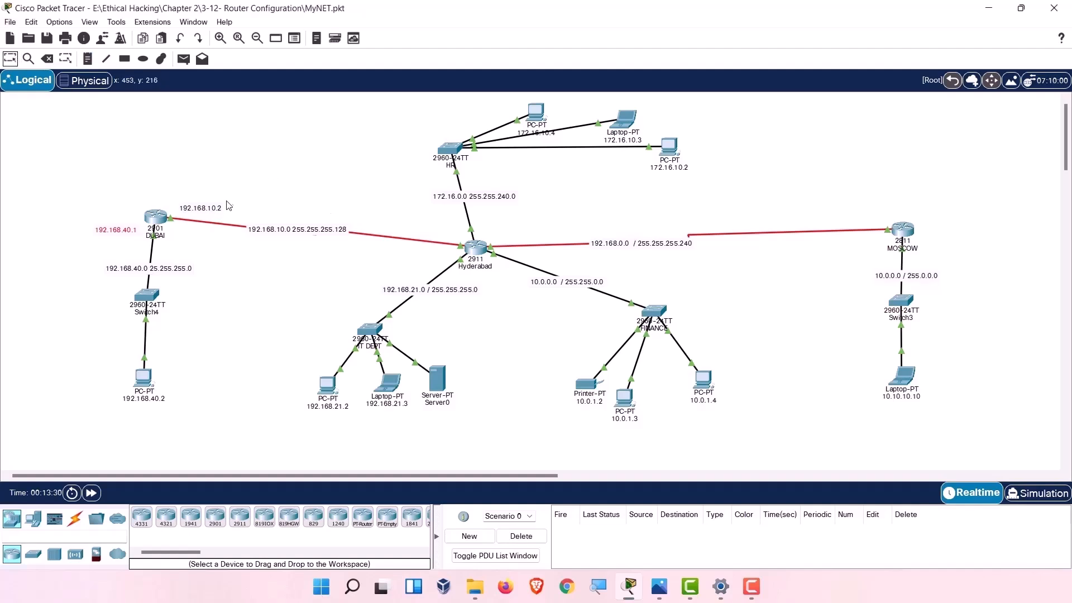
Add a 192.168.10.1 note on the Dubai–Hyderabad link, placed next to Hyderabad.
{"action": "left_click", "coordinate": [88, 58]}
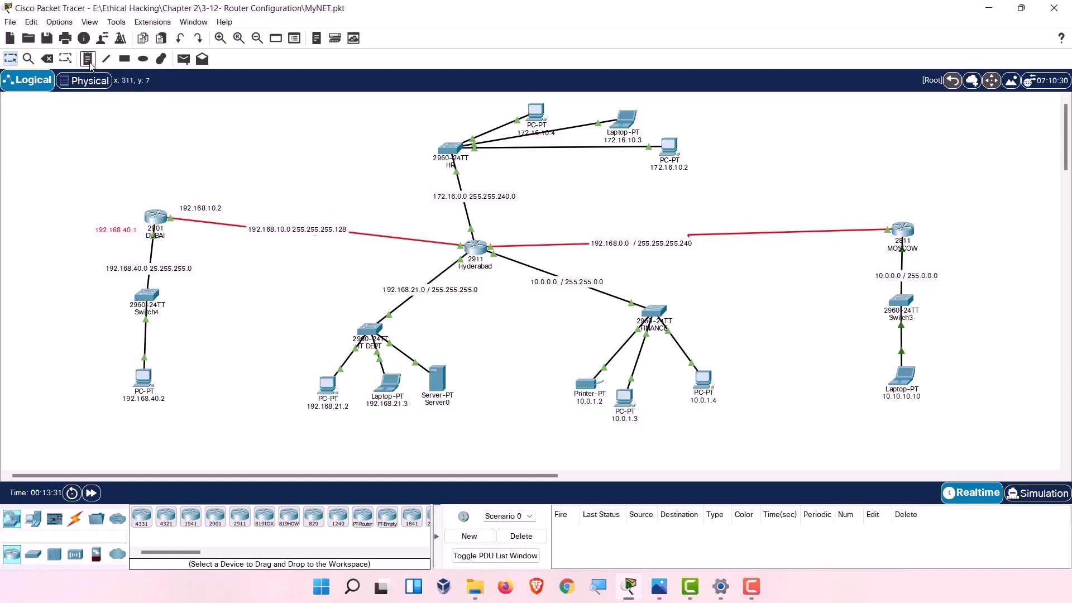
{"action": "left_click", "coordinate": [428, 233]}
{"action": "type", "text": "192.168.10.1"}
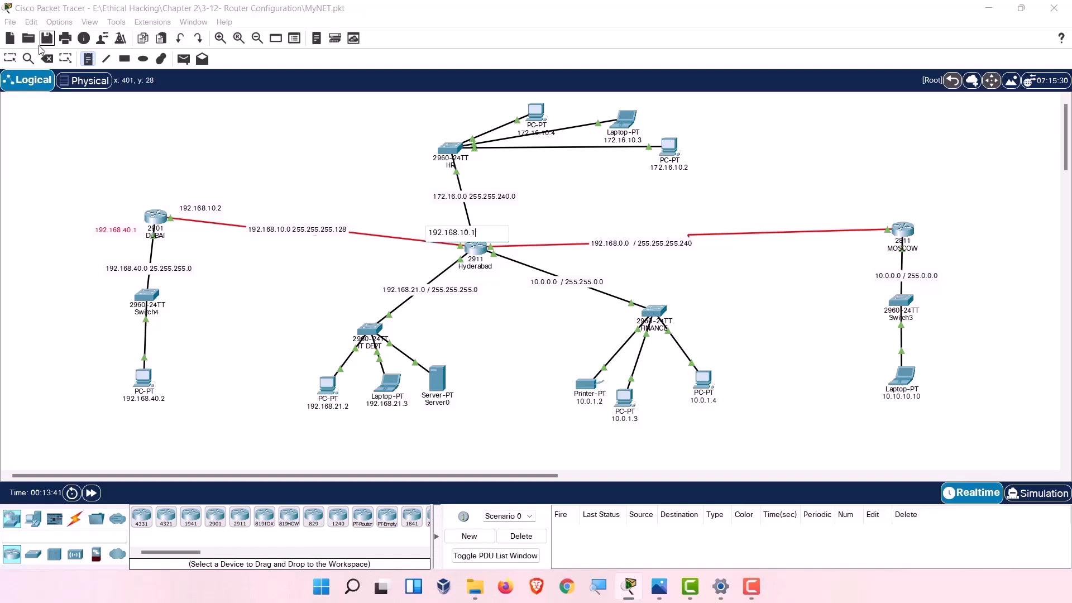
{"action": "left_click", "coordinate": [10, 58]}
{"action": "left_click_drag", "start_coordinate": [443, 233], "coordinate": [413, 240]}
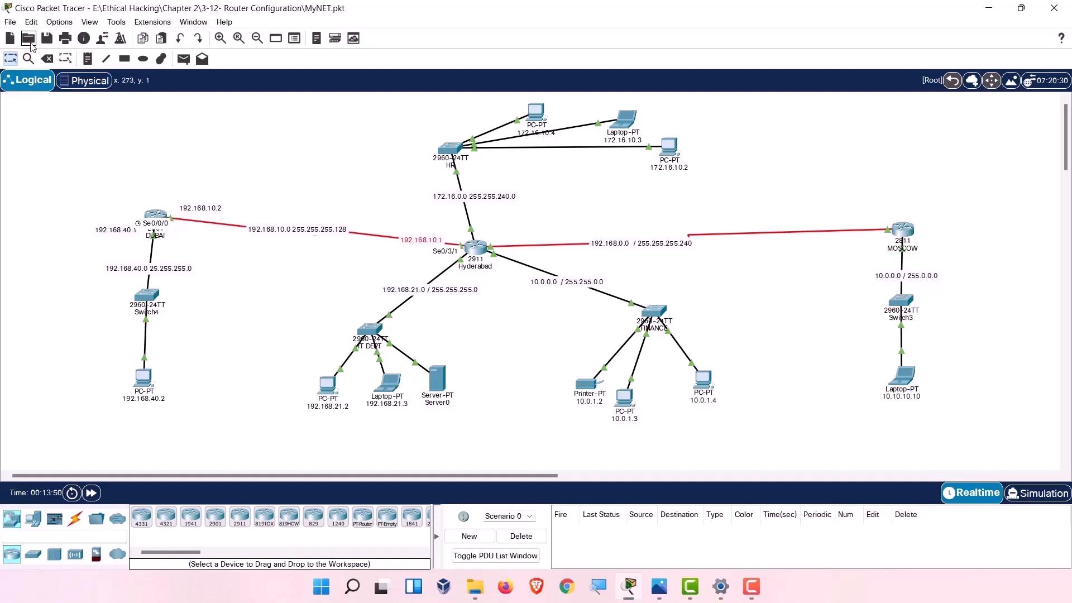
Add a 192.168.0.1 note to the right of the Hyderabad router.
{"action": "left_click", "coordinate": [88, 59]}
{"action": "left_click", "coordinate": [10, 59]}
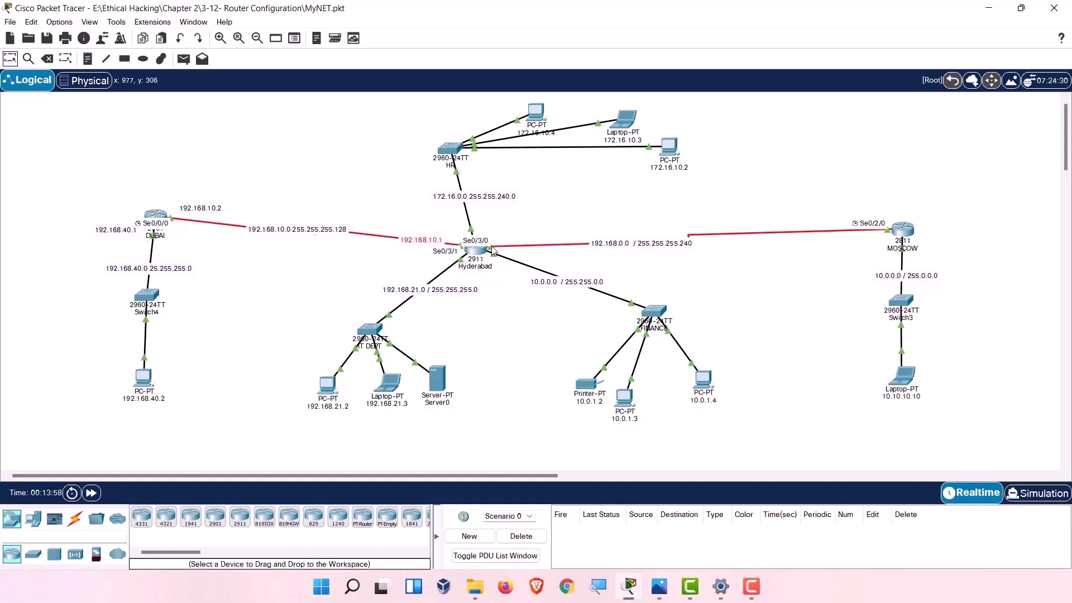
{"action": "left_click", "coordinate": [88, 59]}
{"action": "left_click", "coordinate": [495, 234]}
{"action": "type", "text": "192.168"}
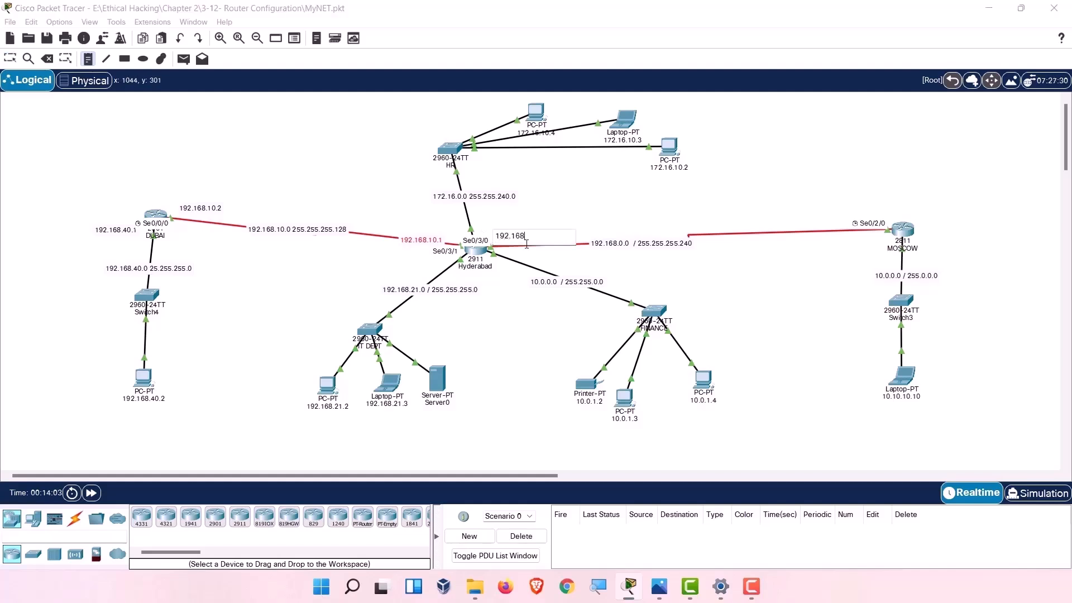
{"action": "type", "text": ".0,1"}
{"action": "left_click", "coordinate": [72, 142]}
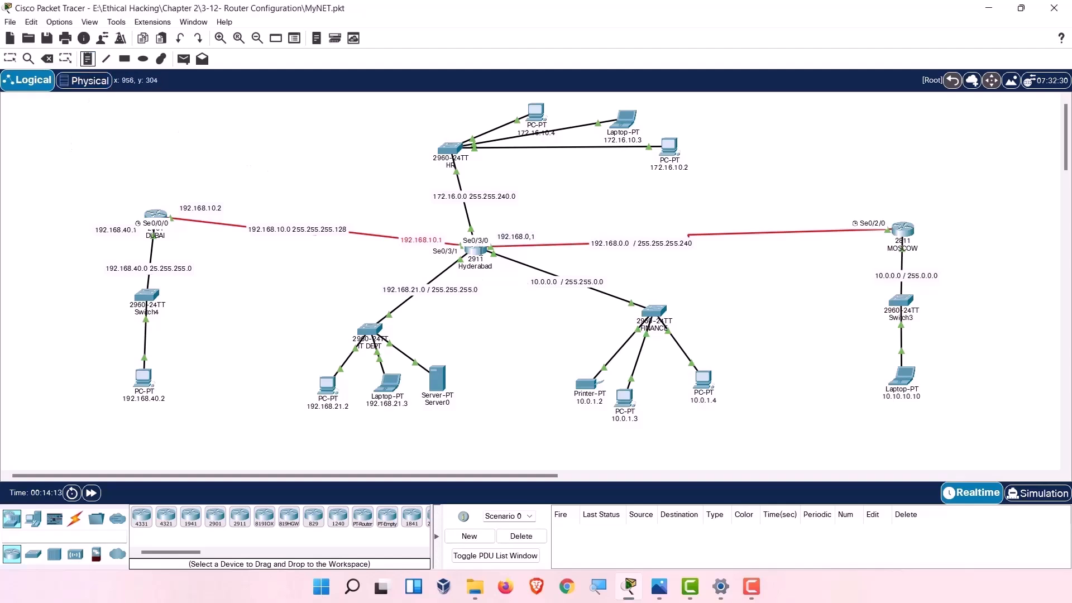
{"action": "left_click", "coordinate": [10, 59]}
Add a 192.168.0.2 note above the MOSCOW router.
{"action": "mouse_move", "coordinate": [474, 255]}
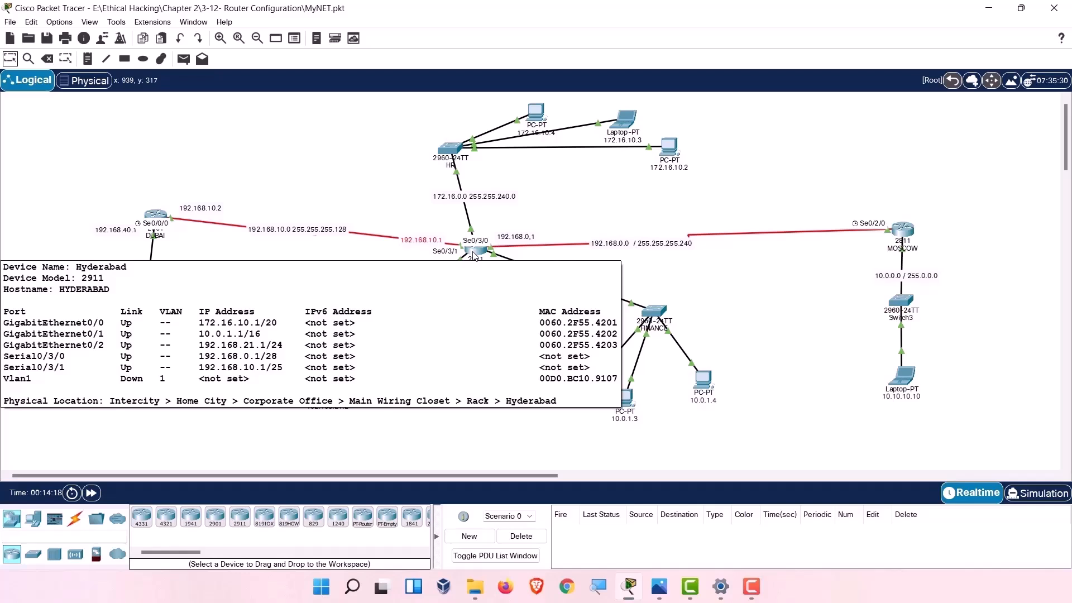
{"action": "left_click", "coordinate": [88, 58]}
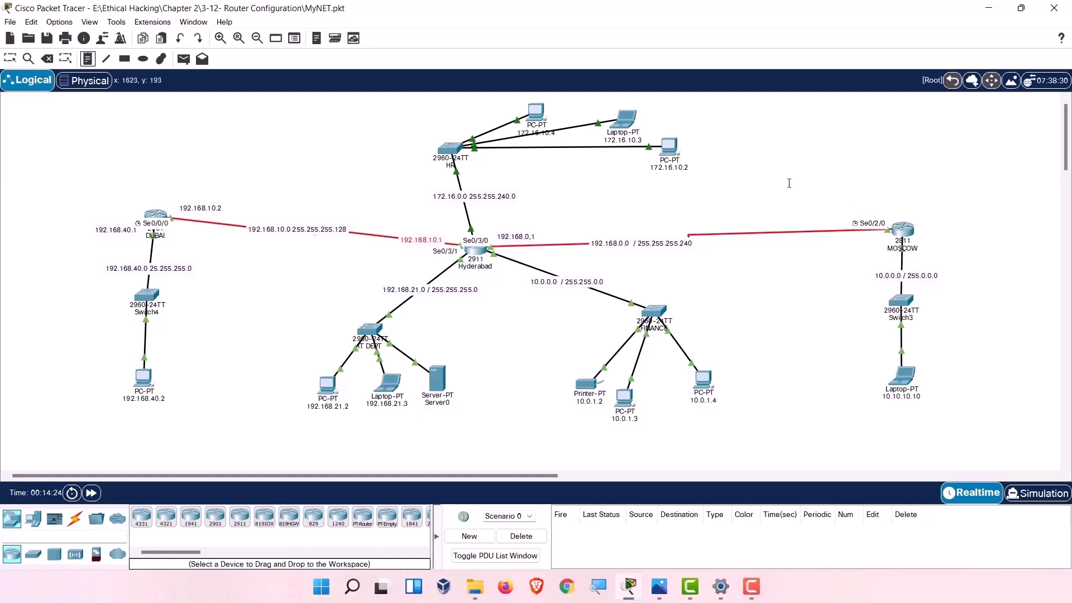
{"action": "left_click", "coordinate": [843, 201]}
{"action": "type", "text": "18"}
{"action": "key", "text": "BackSpace"}
{"action": "type", "text": "92.168.0.2"}
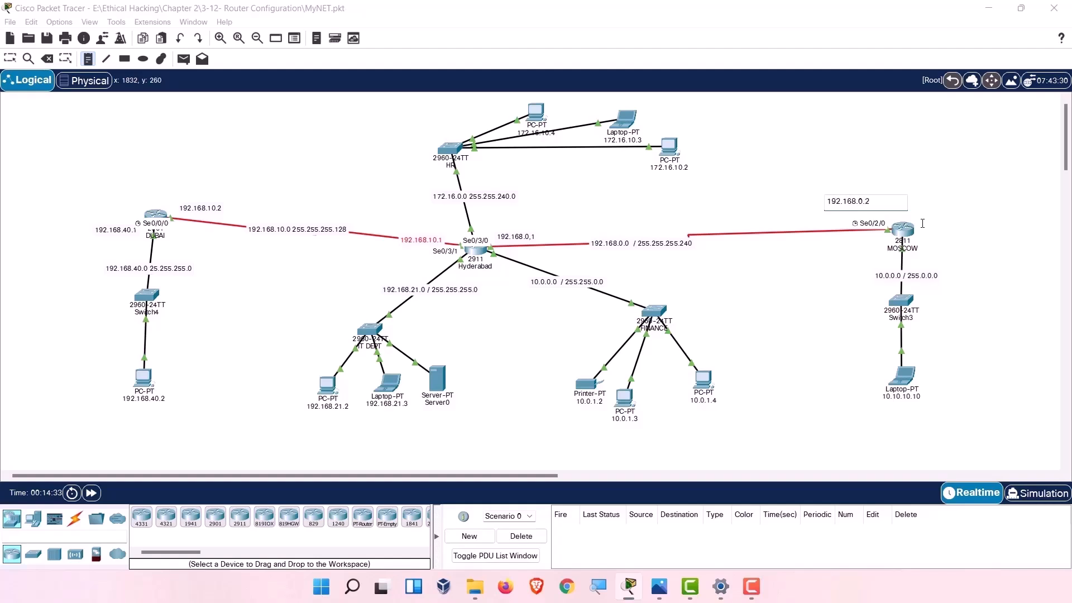
{"action": "left_click", "coordinate": [958, 228]}
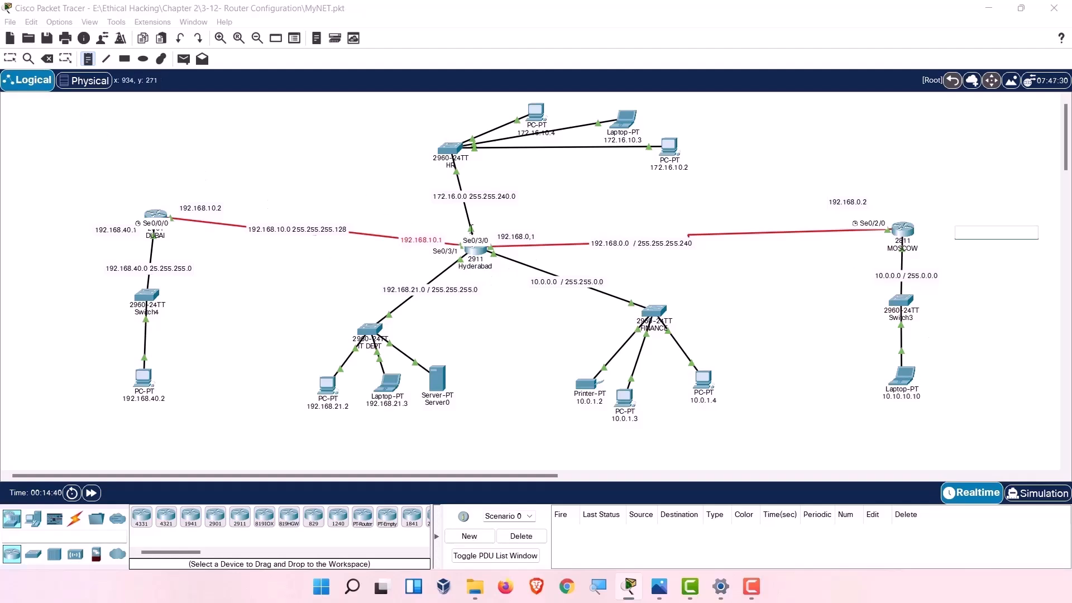
Discard the empty note box and close the MOSCOW configuration window.
{"action": "left_click", "coordinate": [91, 60]}
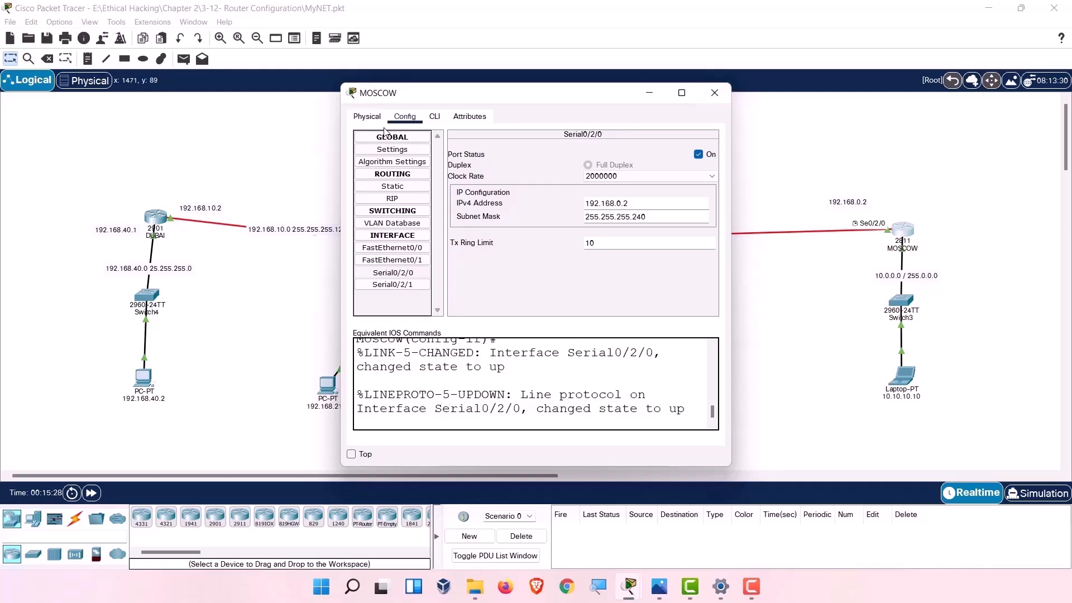
{"action": "left_click", "coordinate": [715, 93]}
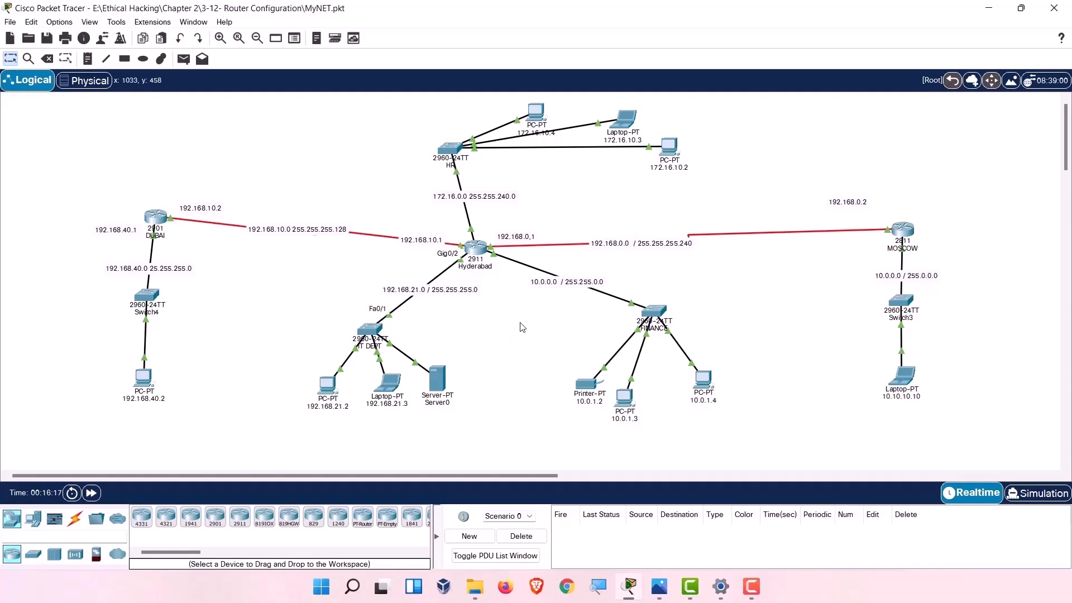
Open MOSCOW's CLI and exit interface configuration mode.
{"action": "left_click", "coordinate": [907, 231]}
{"action": "left_click", "coordinate": [909, 232]}
{"action": "left_click", "coordinate": [910, 237]}
{"action": "left_click_drag", "start_coordinate": [559, 94], "coordinate": [893, 100]}
{"action": "left_click", "coordinate": [727, 119]}
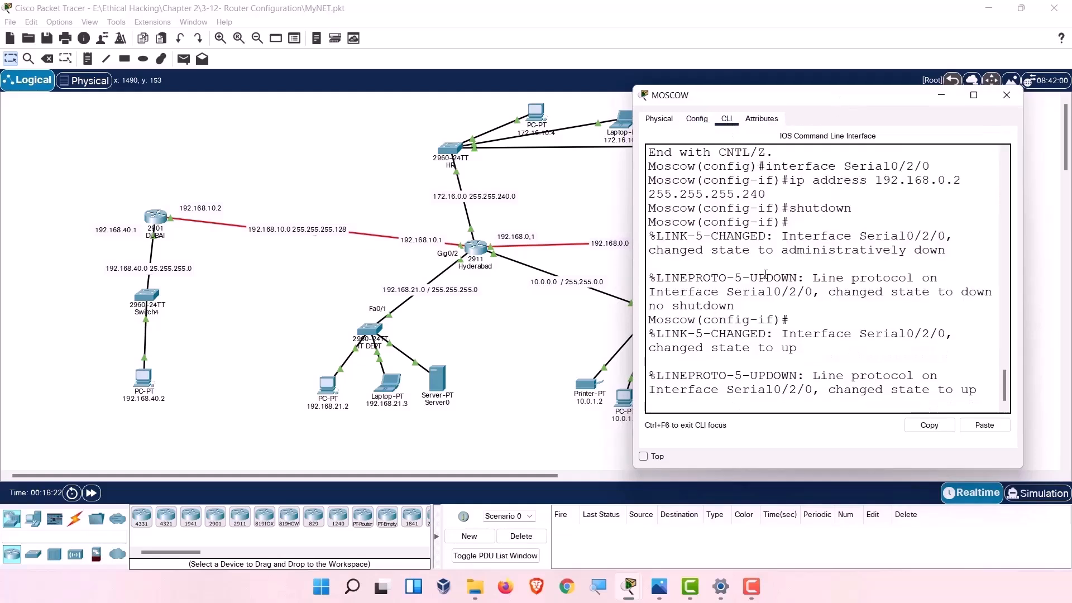
{"action": "key", "text": "Return"}
{"action": "key", "text": "Return"}
{"action": "key", "text": "Return"}
{"action": "key", "text": "Return"}
{"action": "key", "text": "Return"}
{"action": "key", "text": "Return"}
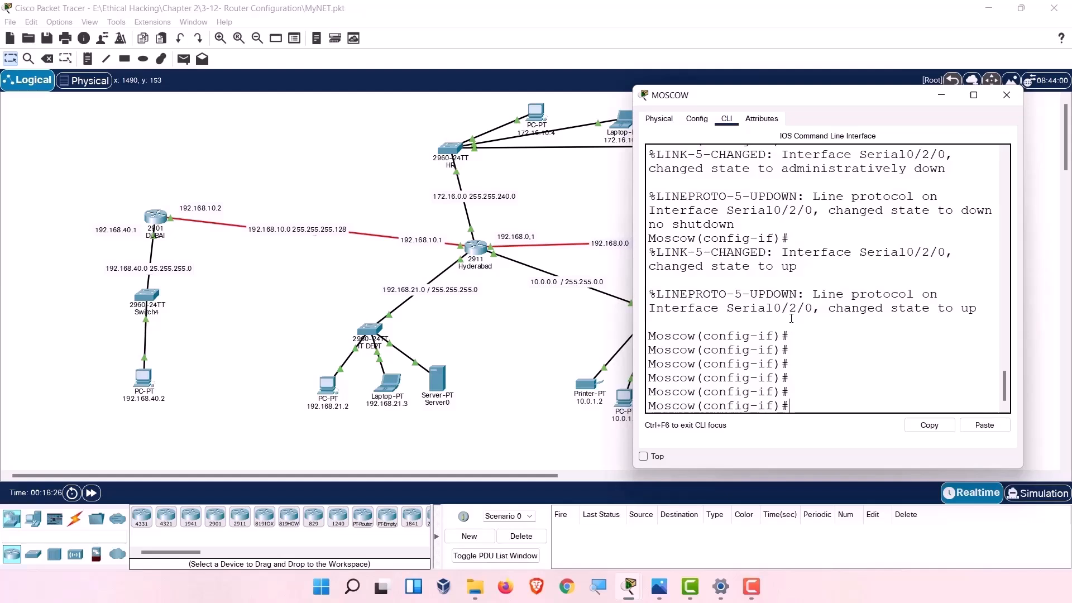
{"action": "type", "text": "exit"}
{"action": "key", "text": "Return"}
{"action": "key", "text": "Return"}
{"action": "key", "text": "Return"}
{"action": "key", "text": "Return"}
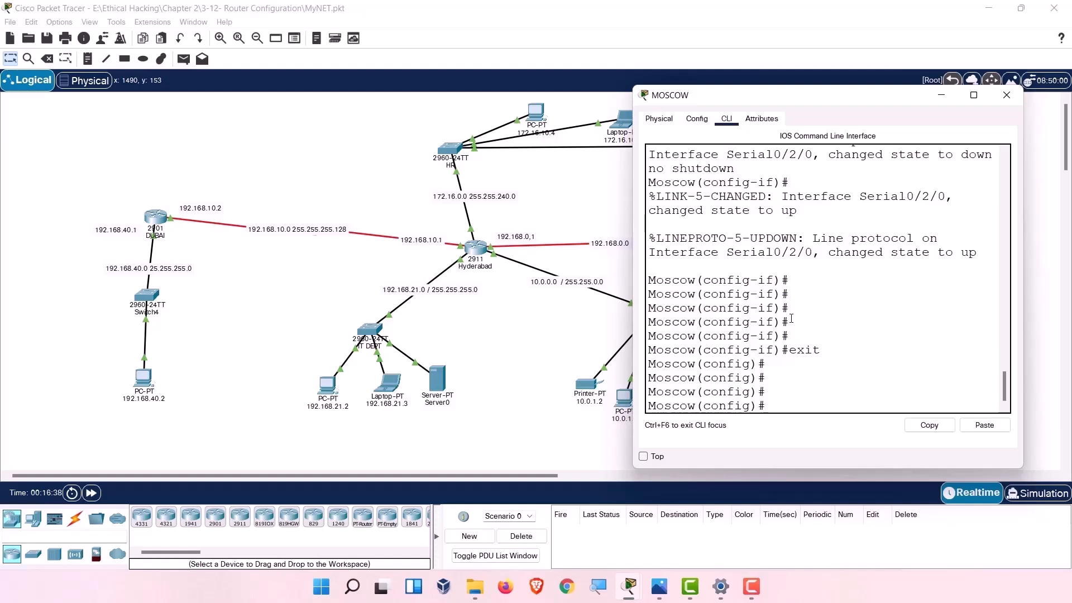
Enter 'ip route 192.168.40.0 255.255.255.0 192.168.0.1' on MOSCOW.
{"action": "type", "text": "ip route"}
{"action": "left_click_drag", "start_coordinate": [816, 102], "coordinate": [795, 89]}
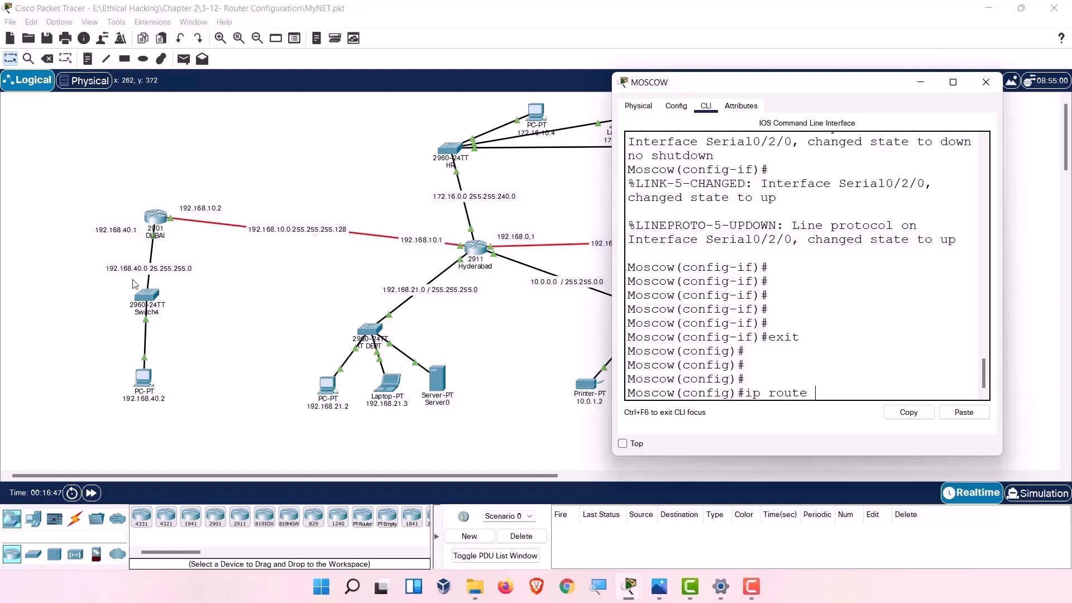
{"action": "type", "text": "192.1"}
{"action": "type", "text": "68.2"}
{"action": "key", "text": "BackSpace"}
{"action": "key", "text": "BackSpace"}
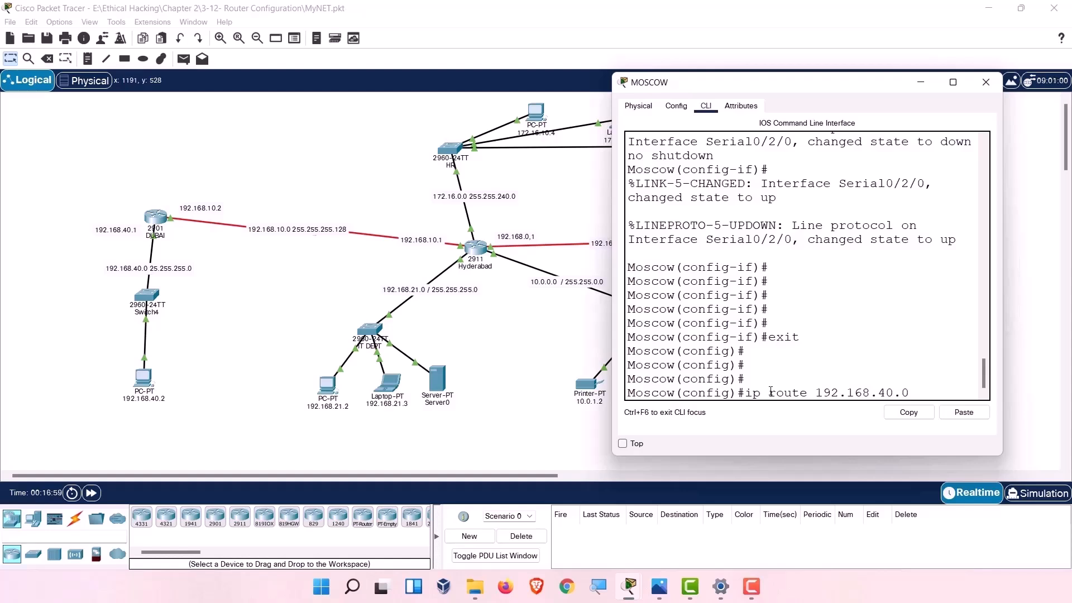
{"action": "type", "text": "40.0 255.255.255"}
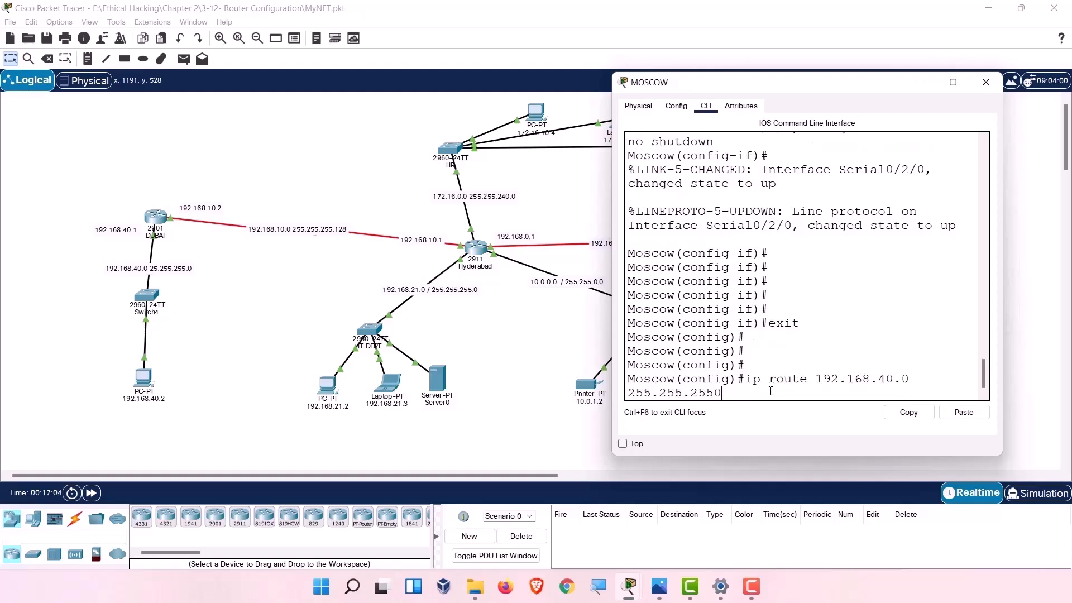
{"action": "type", "text": ".0 192.168.0.1"}
{"action": "key", "text": "Return"}
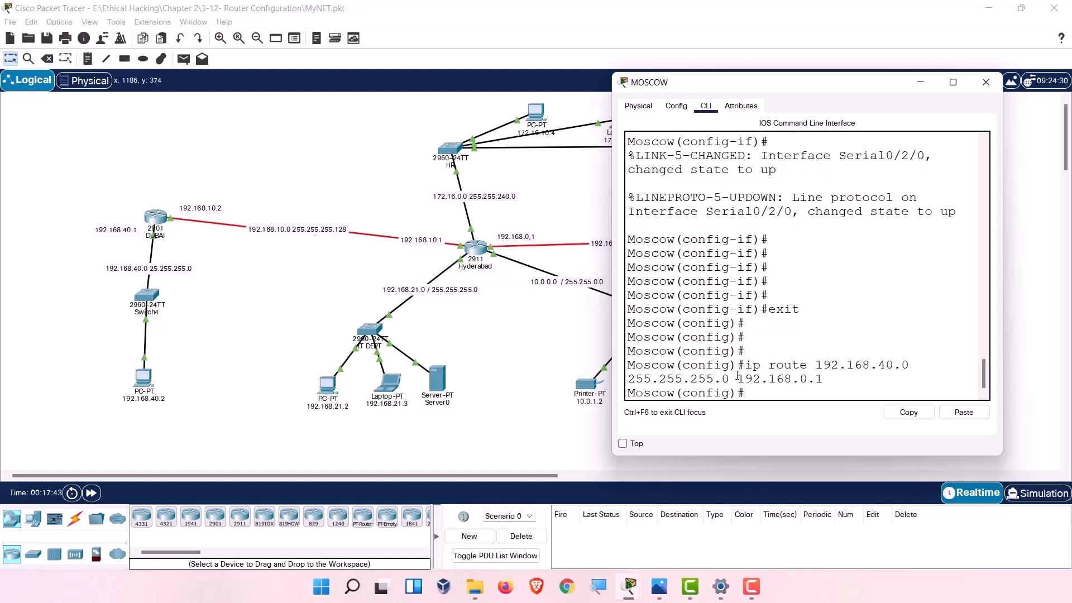
Leave configuration mode and run 'show ip route' on MOSCOW.
{"action": "type", "text": "exi"}
{"action": "key", "text": "Return"}
{"action": "key", "text": "Return"}
{"action": "key", "text": "Return"}
{"action": "key", "text": "Return"}
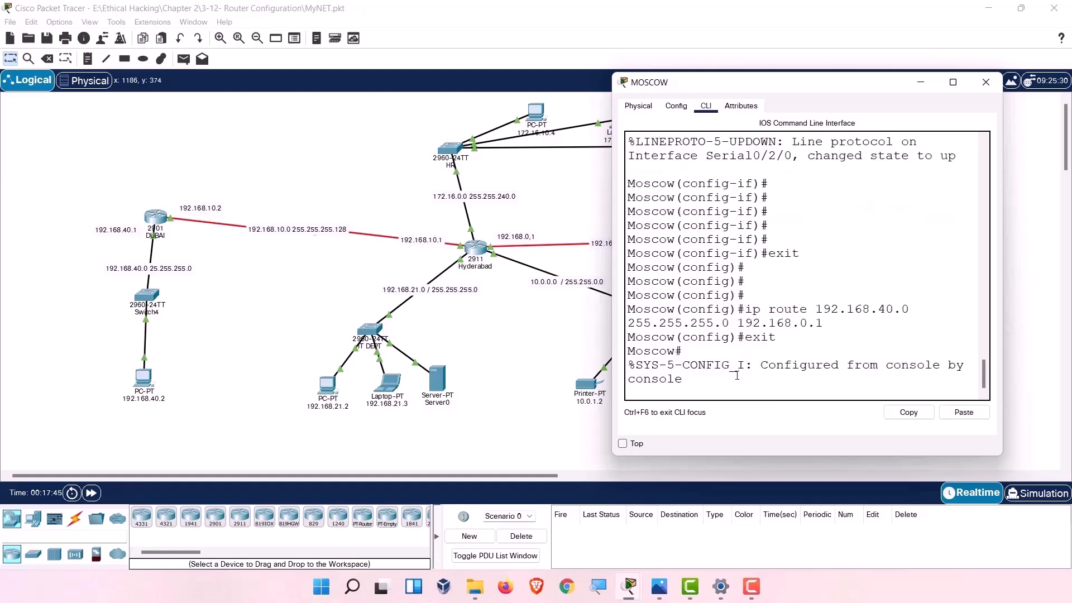
{"action": "type", "text": "show"}
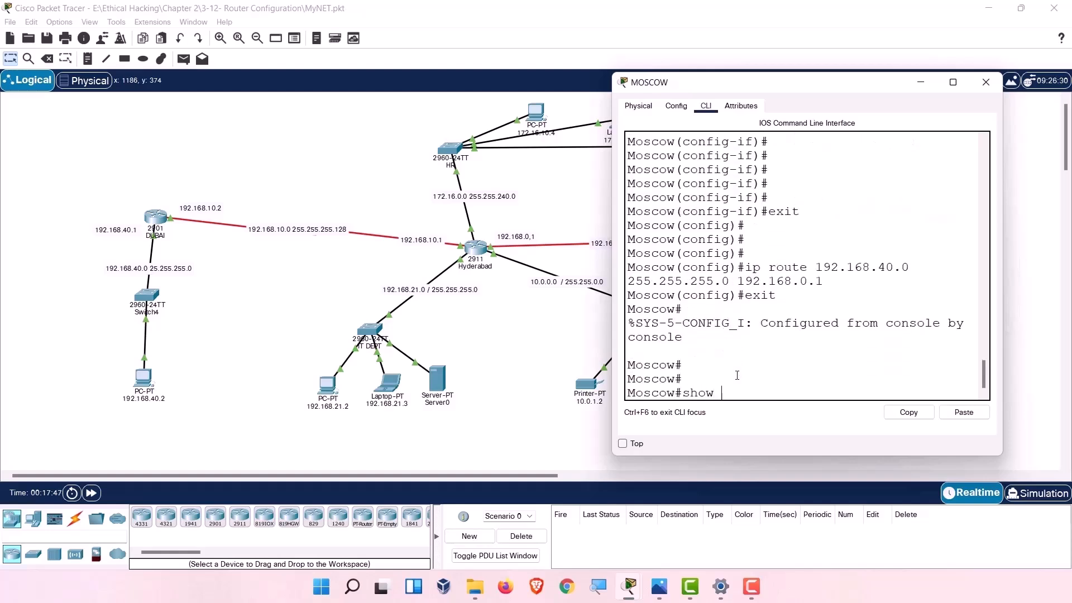
{"action": "type", "text": " ip"}
{"action": "key", "text": "BackSpace"}
{"action": "key", "text": "BackSpace"}
{"action": "type", "text": "ip roeute"}
{"action": "key", "text": "Return"}
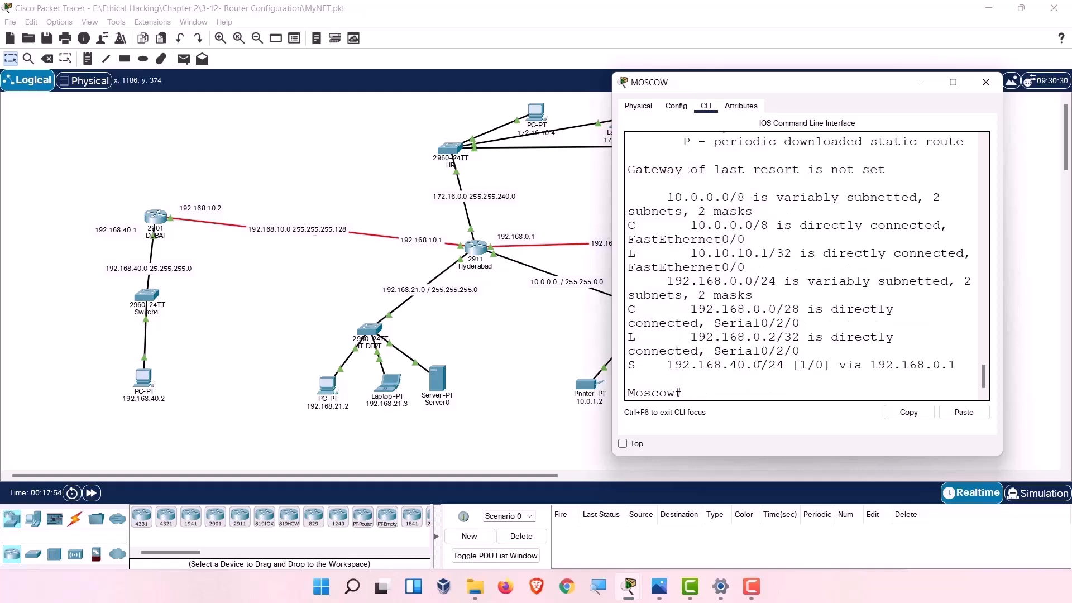
Maximize the console to highlight the S 192.168.40.0/24 via 192.168.0.1 entry, then restore it.
{"action": "left_click", "coordinate": [953, 82]}
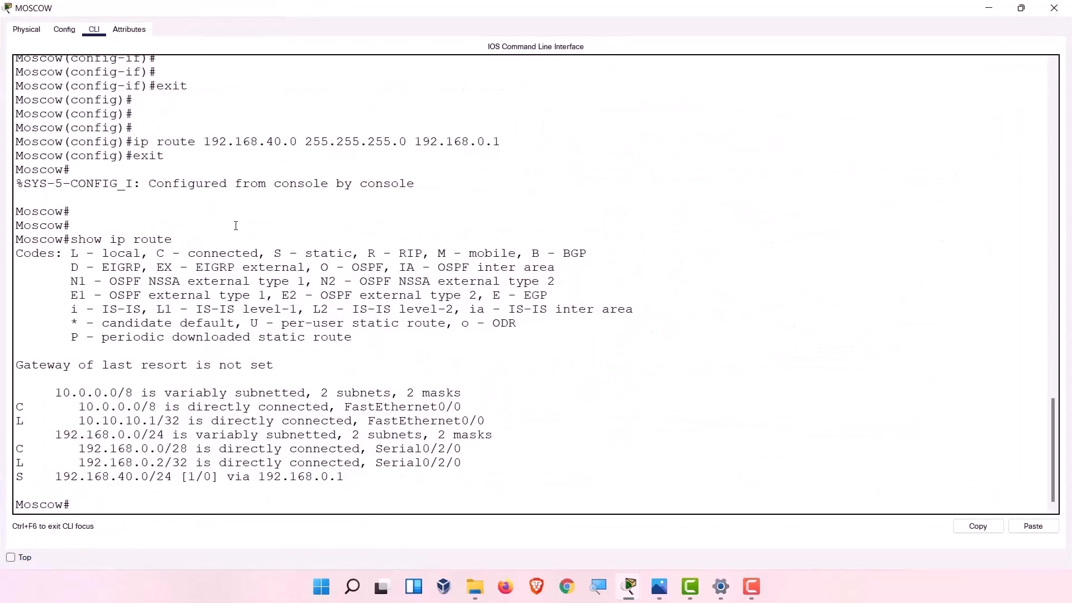
{"action": "left_click_drag", "start_coordinate": [19, 474], "coordinate": [352, 478]}
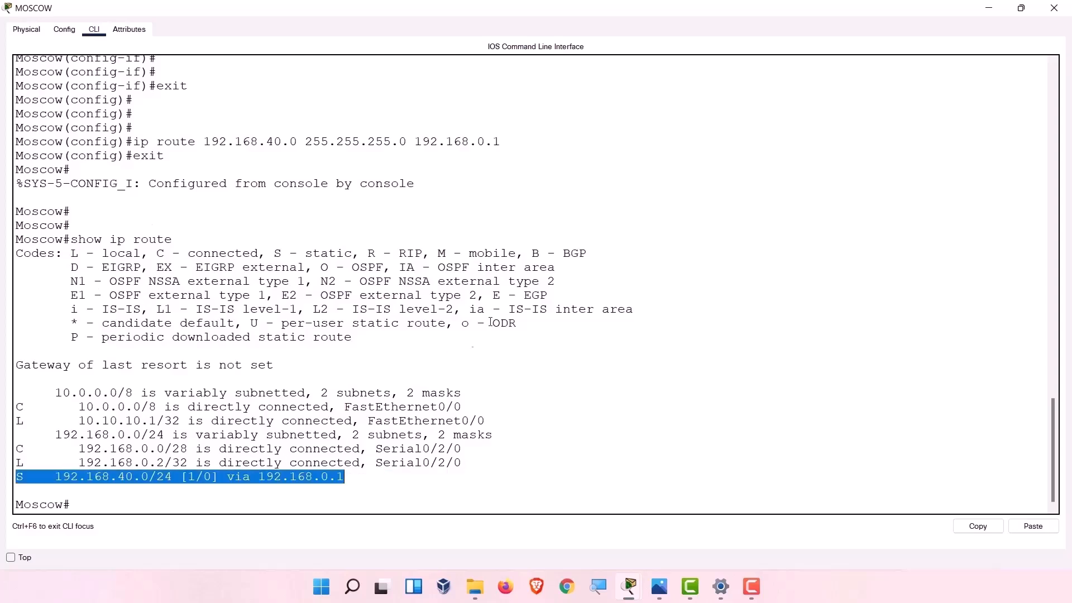
{"action": "mouse_move", "coordinate": [1014, 17]}
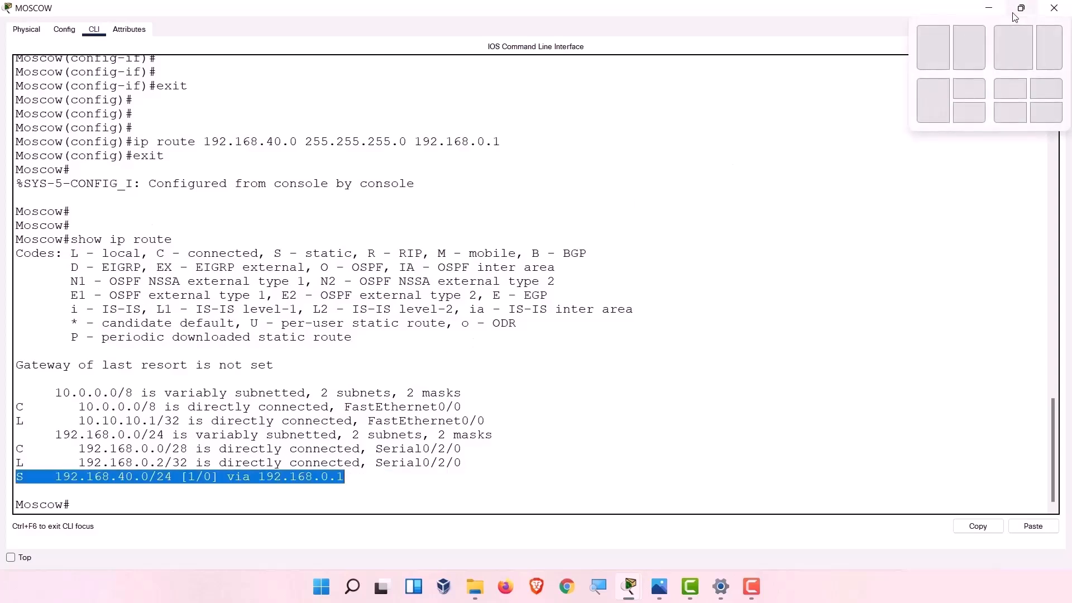
{"action": "left_click", "coordinate": [1020, 10]}
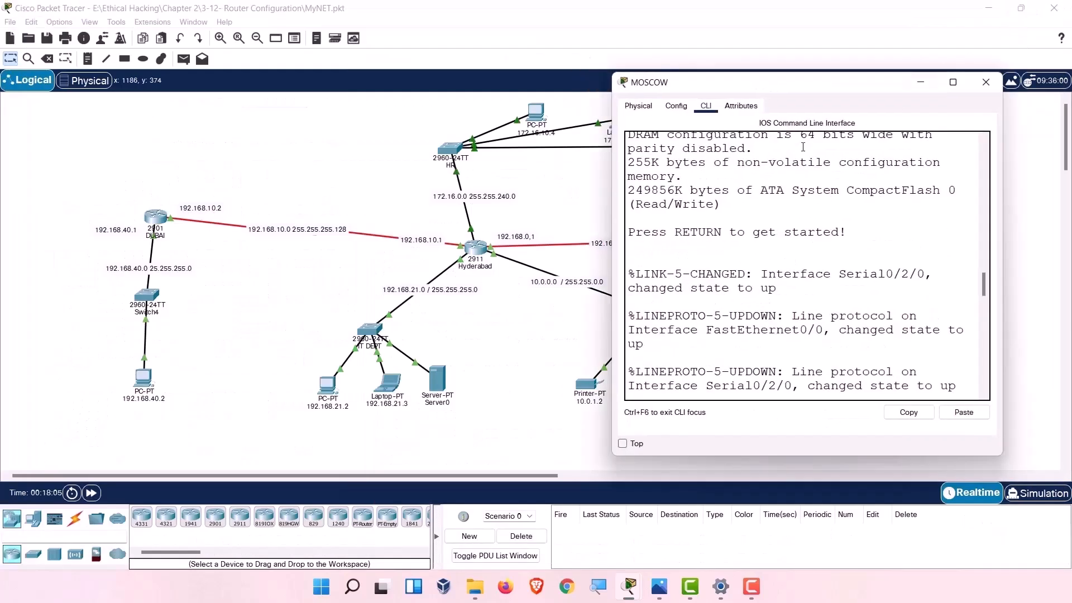
{"action": "left_click_drag", "start_coordinate": [748, 90], "coordinate": [807, 77]}
Enter 'configure t' and an ip route to 192.160.10.1 255.255.255.128 via 192.168.0.1.
{"action": "scroll", "coordinate": [821, 337], "scroll_direction": "down", "scroll_amount": 10}
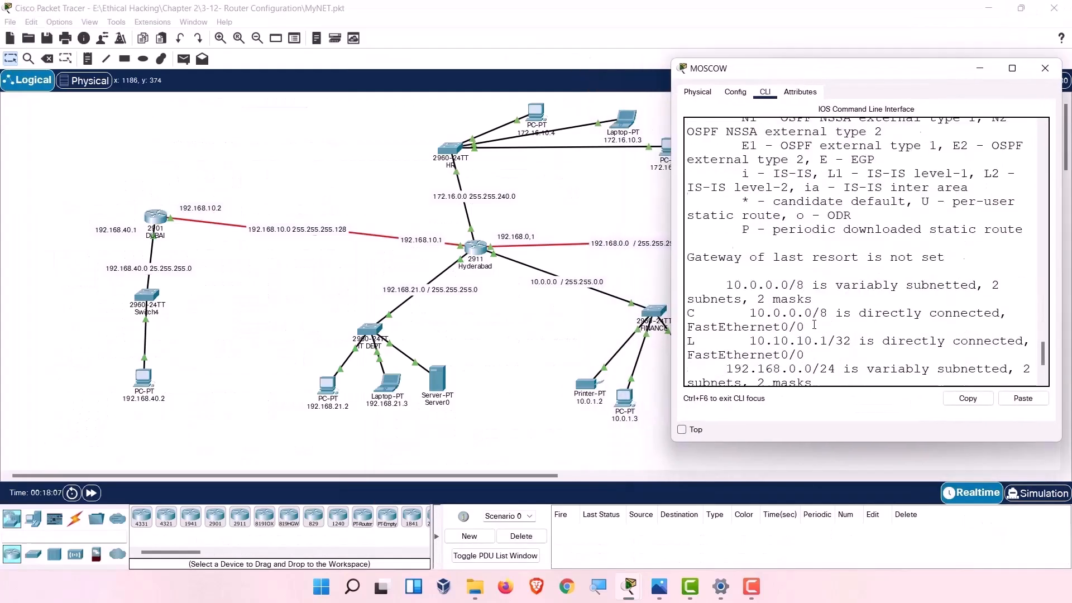
{"action": "left_click", "coordinate": [815, 373]}
{"action": "type", "text": "conf"}
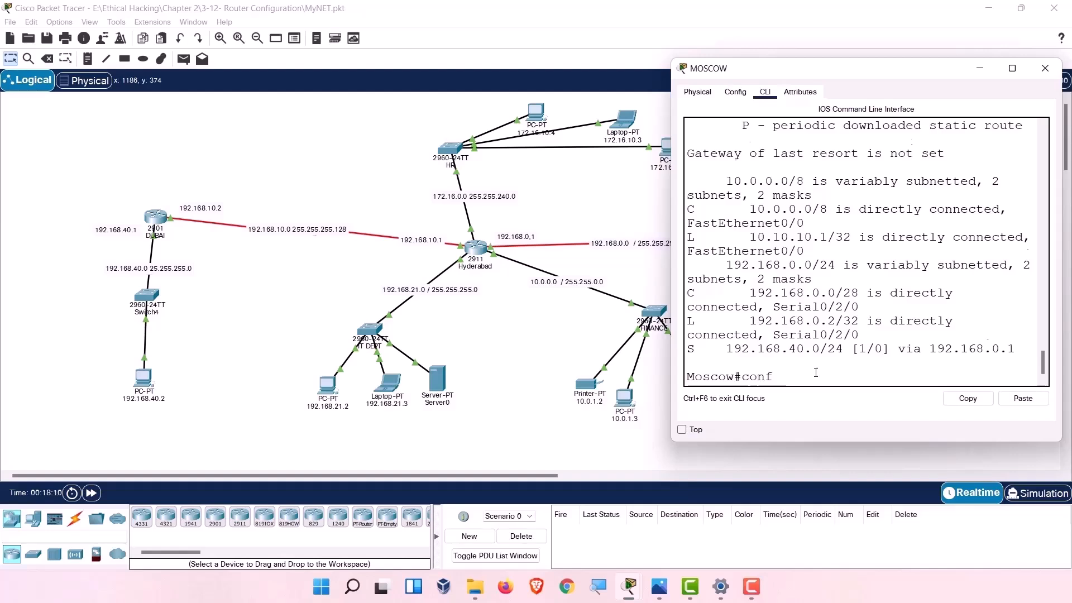
{"action": "key", "text": "Tab"}
{"action": "type", "text": "t"}
{"action": "key", "text": "Return"}
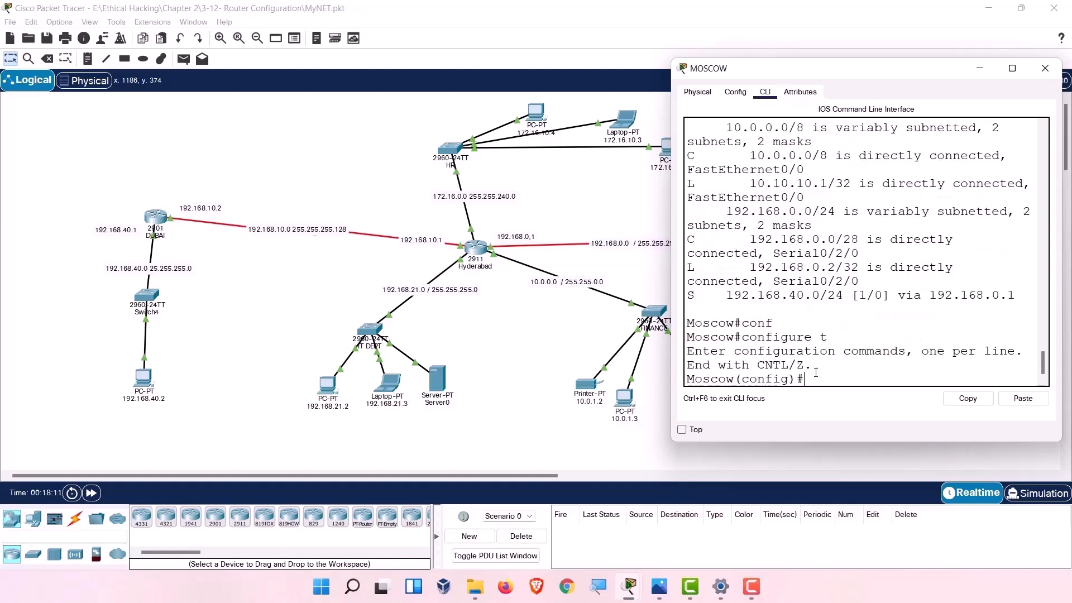
{"action": "type", "text": "ip rout"}
{"action": "key", "text": "Tab"}
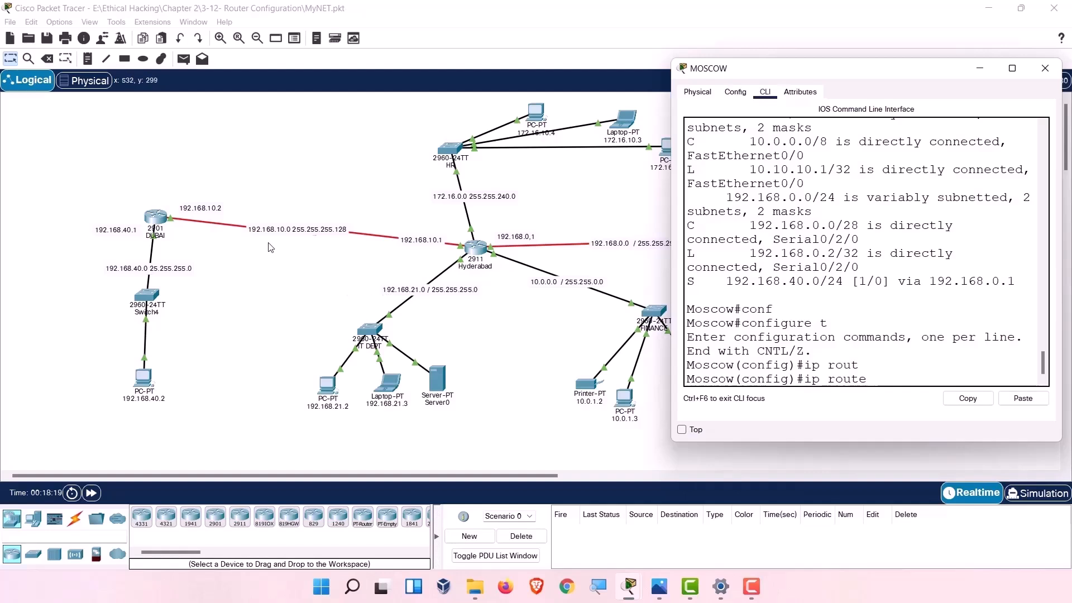
{"action": "type", "text": "192.160.10."}
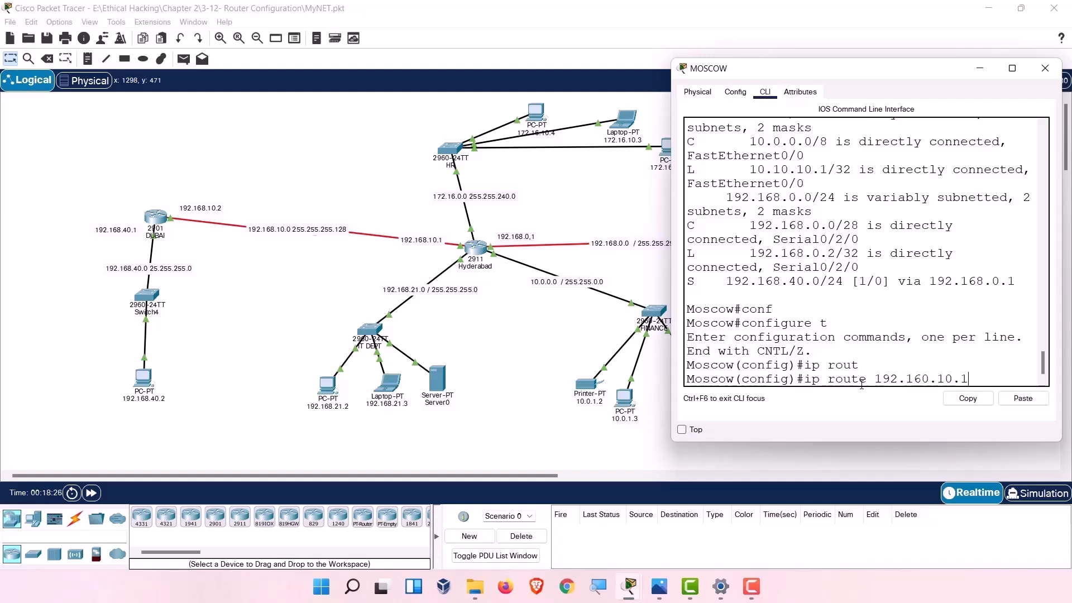
{"action": "type", "text": "1 255.255.255"}
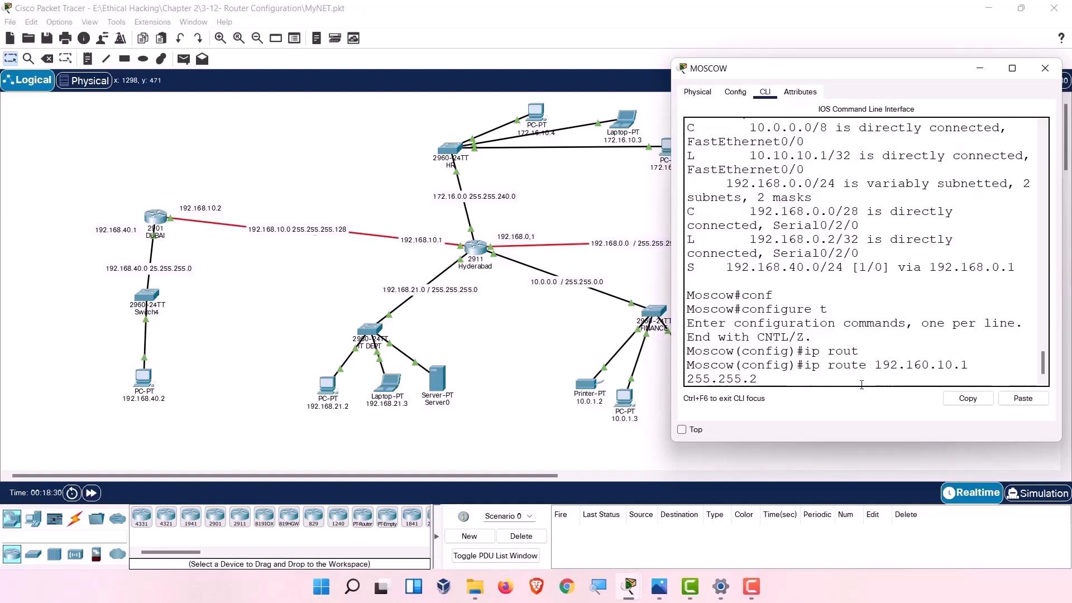
{"action": "type", "text": ".128"}
{"action": "type", "text": "192"}
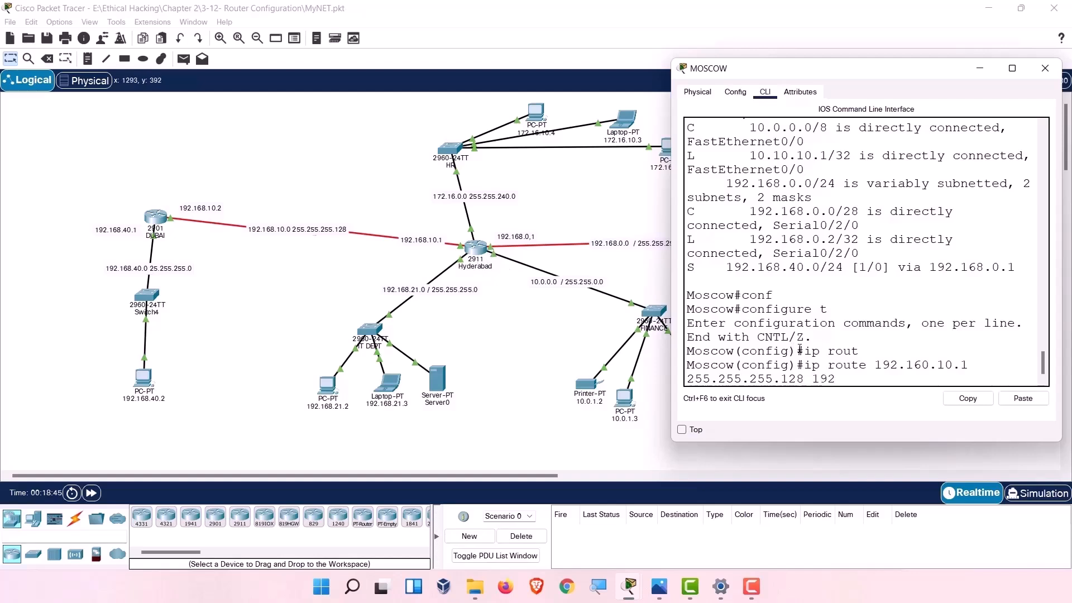
{"action": "type", "text": "/160"}
{"action": "key", "text": "BackSpace"}
{"action": "key", "text": "BackSpace"}
{"action": "key", "text": "BackSpace"}
{"action": "key", "text": "BackSpace"}
{"action": "type", "text": ".168.0.1"}
{"action": "key", "text": "Return"}
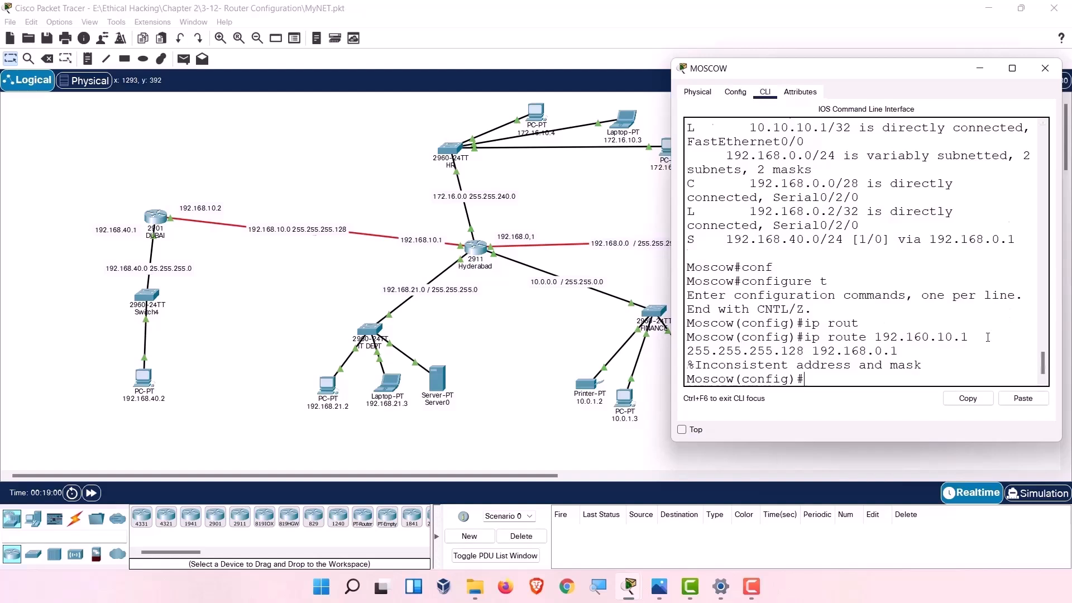
Re-enter the route with network 192.160.10.0 255.255.255.128 via 192.168.0.1.
{"action": "key", "text": "Up"}
{"action": "key", "text": "Left"}
{"action": "key", "text": "Left"}
{"action": "key", "text": "Left"}
{"action": "key", "text": "Left"}
{"action": "key", "text": "Left"}
{"action": "key", "text": "Left"}
{"action": "key", "text": "Left"}
{"action": "key", "text": "Left"}
{"action": "key", "text": "Left"}
{"action": "key", "text": "Left"}
{"action": "key", "text": "Left"}
{"action": "key", "text": "Left"}
{"action": "key", "text": "Left"}
{"action": "key", "text": "Left"}
{"action": "key", "text": "Left"}
{"action": "key", "text": "Left"}
{"action": "key", "text": "Left"}
{"action": "key", "text": "Left"}
{"action": "key", "text": "Left"}
{"action": "key", "text": "Left"}
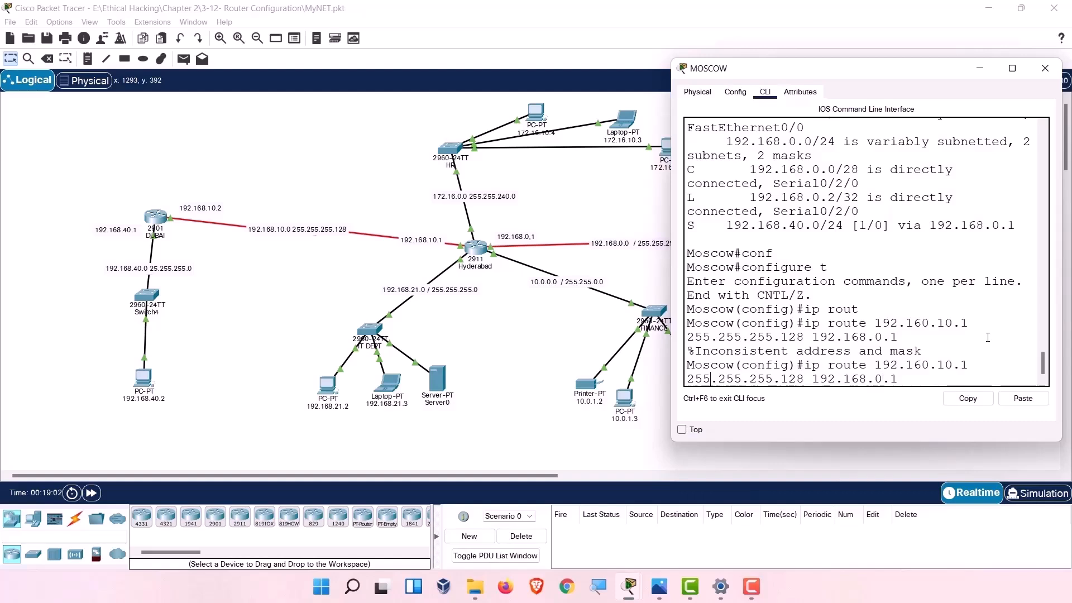
{"action": "key", "text": "BackSpace"}
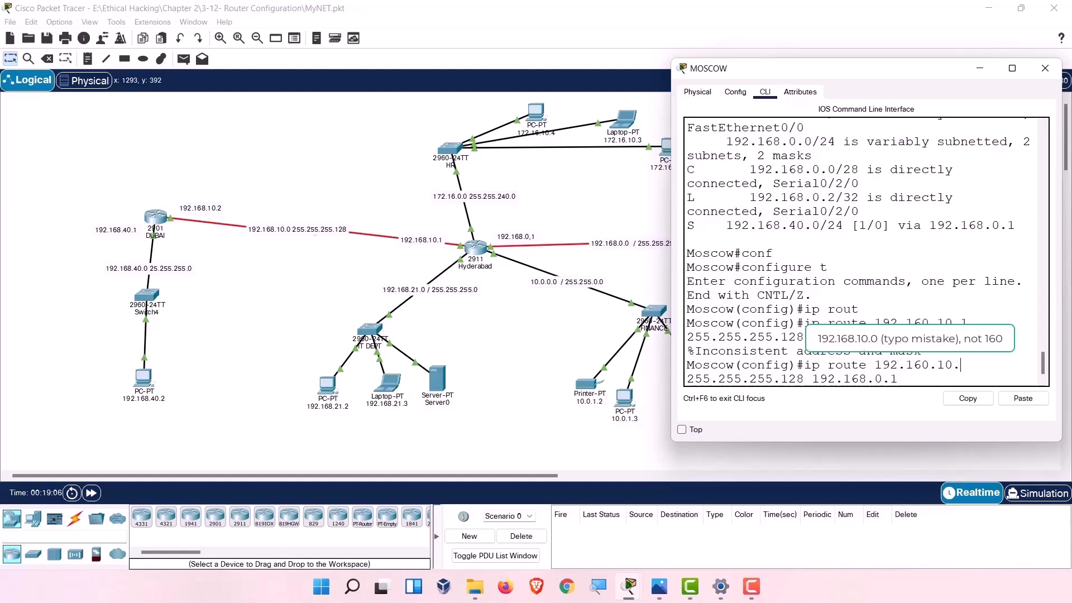
{"action": "type", "text": "0"}
{"action": "key", "text": "Return"}
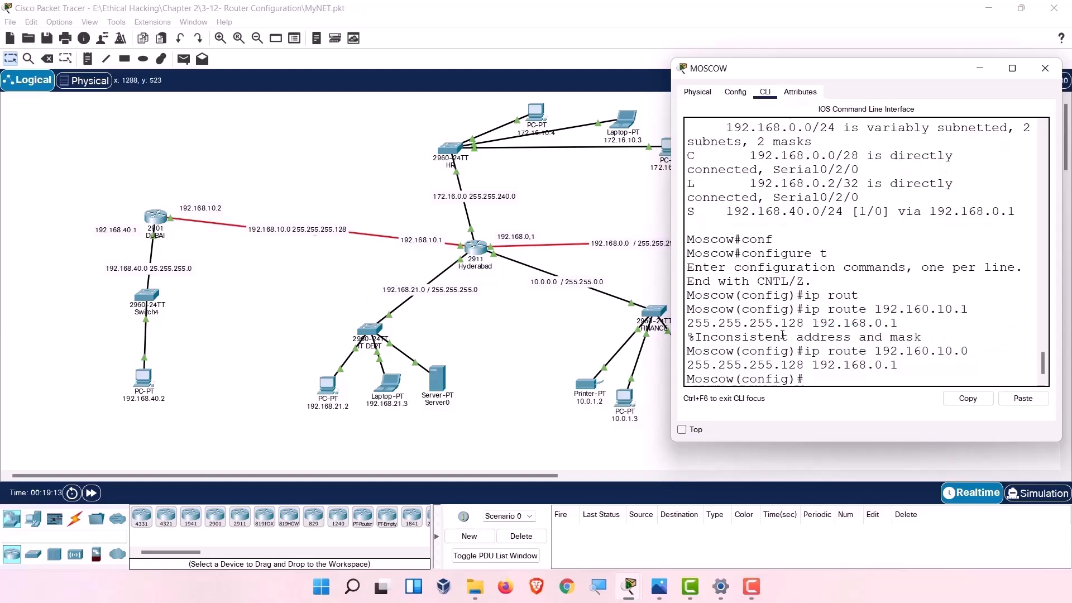
Add the route 172.16.0.0 255.255.240.0 via 192.168.0.1 by editing the recalled command.
{"action": "key", "text": "Up"}
{"action": "key", "text": "Left"}
{"action": "key", "text": "Left"}
{"action": "key", "text": "Left"}
{"action": "key", "text": "Left"}
{"action": "key", "text": "Left"}
{"action": "key", "text": "Left"}
{"action": "key", "text": "Left"}
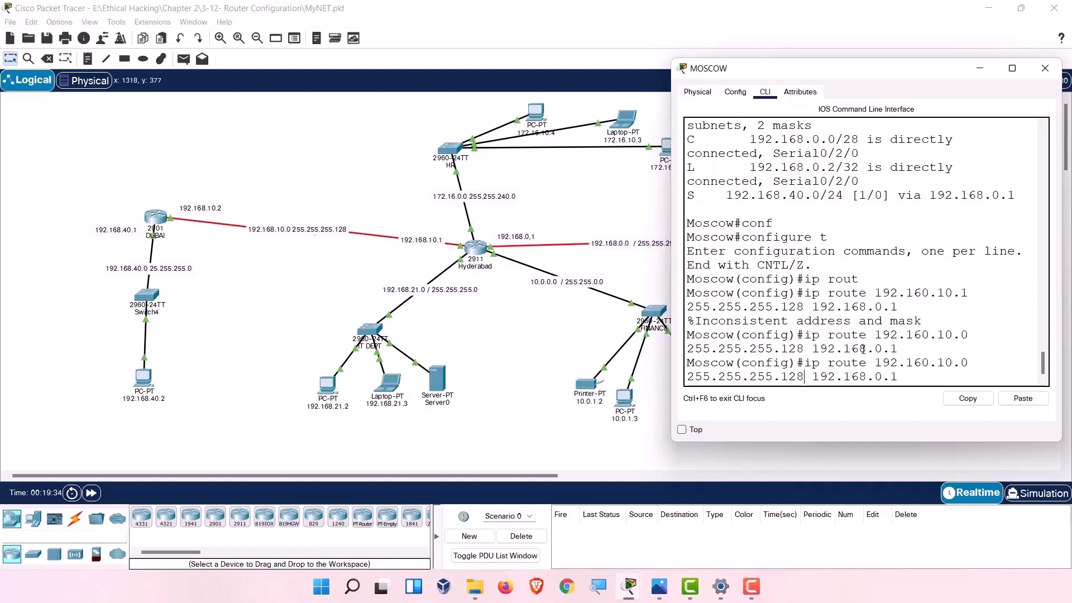
{"action": "key", "text": "BackSpace"}
{"action": "key", "text": "BackSpace"}
{"action": "key", "text": "BackSpace"}
{"action": "key", "text": "BackSpace"}
{"action": "key", "text": "BackSpace"}
{"action": "key", "text": "BackSpace"}
{"action": "type", "text": "40.0"}
{"action": "key", "text": "BackSpace"}
{"action": "key", "text": "BackSpace"}
{"action": "key", "text": "BackSpace"}
{"action": "key", "text": "BackSpace"}
{"action": "key", "text": "BackSpace"}
{"action": "key", "text": "BackSpace"}
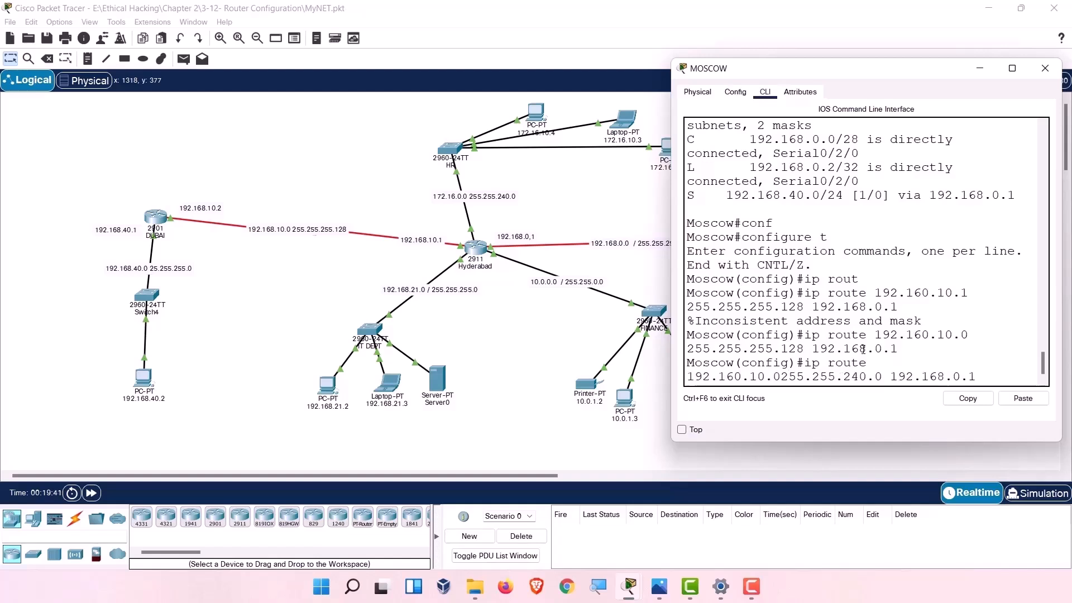
{"action": "key", "text": "BackSpace"}
{"action": "key", "text": "BackSpace"}
{"action": "key", "text": "BackSpace"}
{"action": "key", "text": "BackSpace"}
{"action": "key", "text": "BackSpace"}
{"action": "key", "text": "BackSpace"}
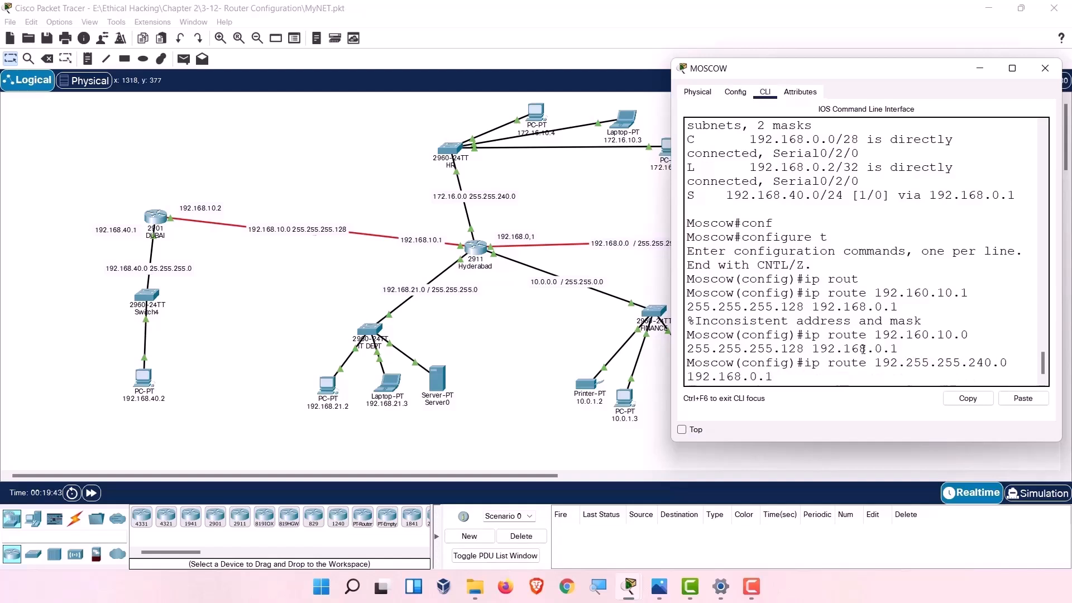
{"action": "type", "text": "72.16.0.0"}
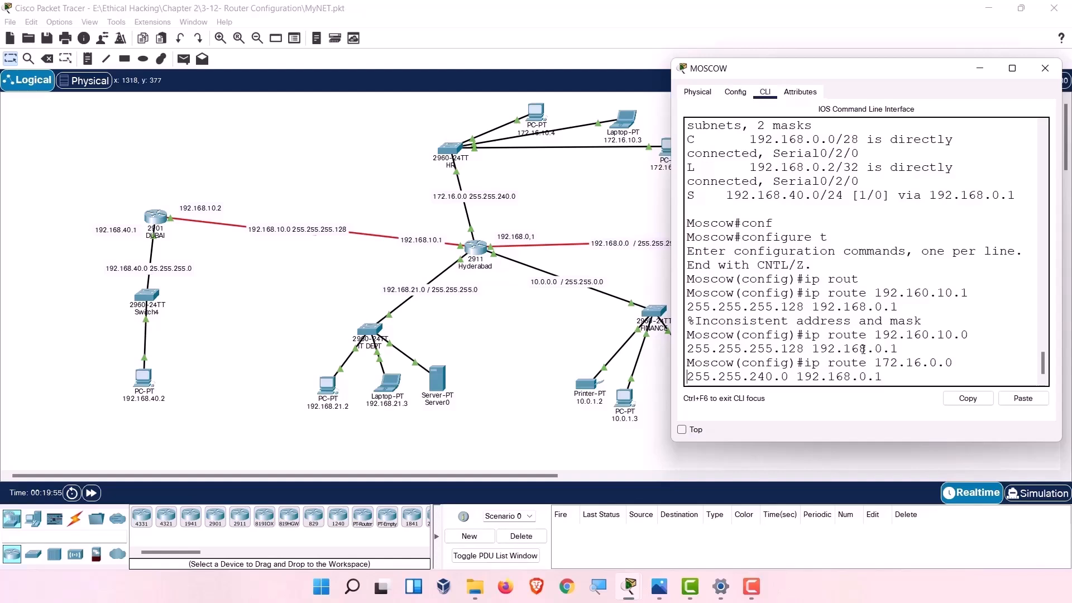
{"action": "key", "text": "Return"}
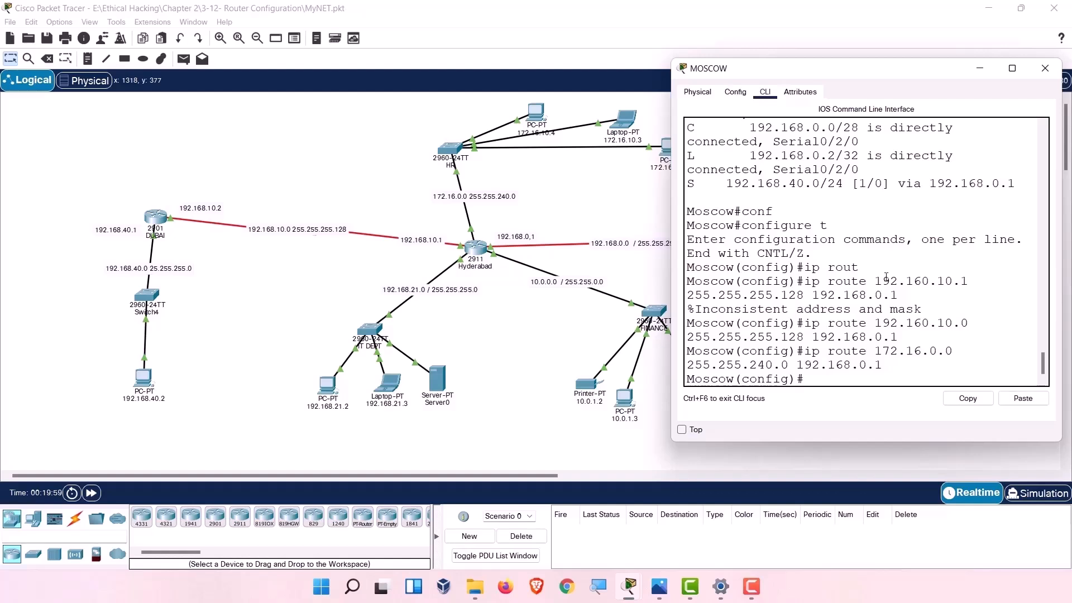
In MOSCOW's Static Routes config, add 10.0.0.0 / 255.255.0.0 via 192.168.0.1.
{"action": "left_click", "coordinate": [736, 93]}
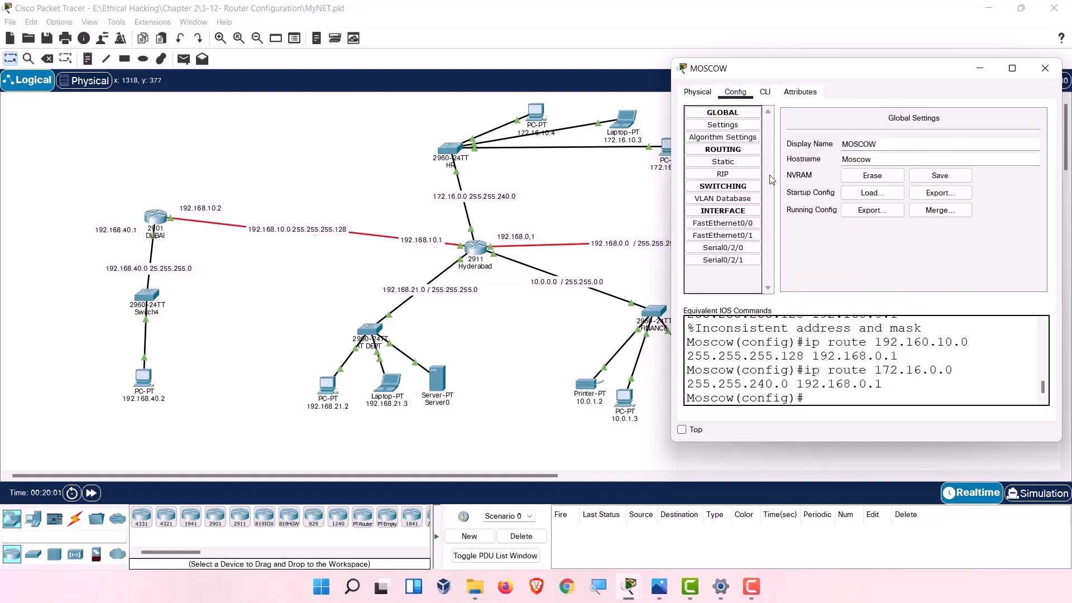
{"action": "left_click", "coordinate": [724, 163]}
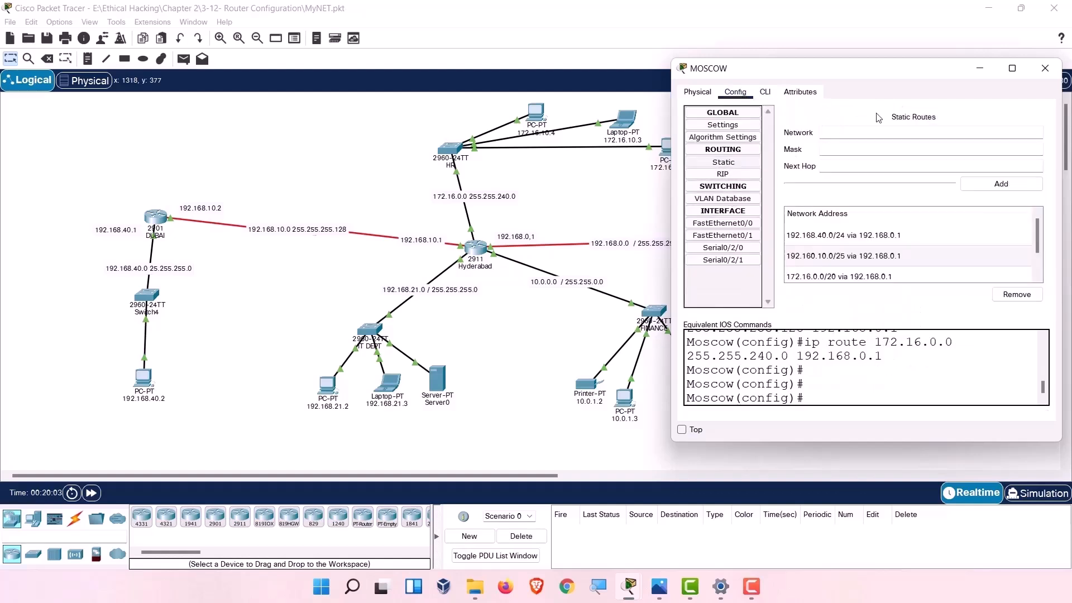
{"action": "scroll", "coordinate": [883, 248], "scroll_direction": "down", "scroll_amount": 1}
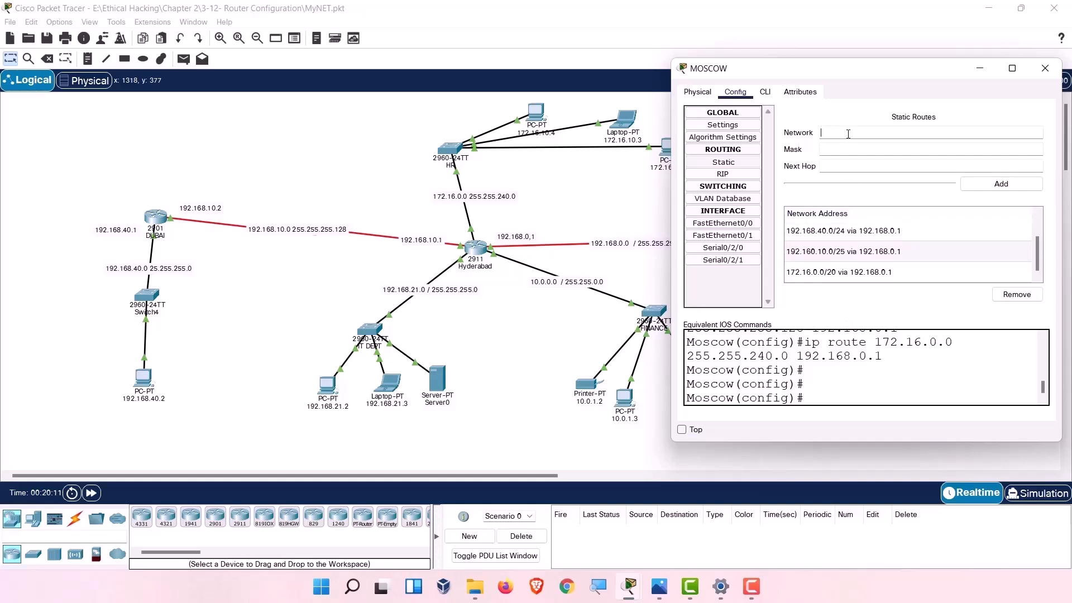
{"action": "left_click_drag", "start_coordinate": [859, 71], "coordinate": [274, 79]}
{"action": "left_click", "coordinate": [264, 140]}
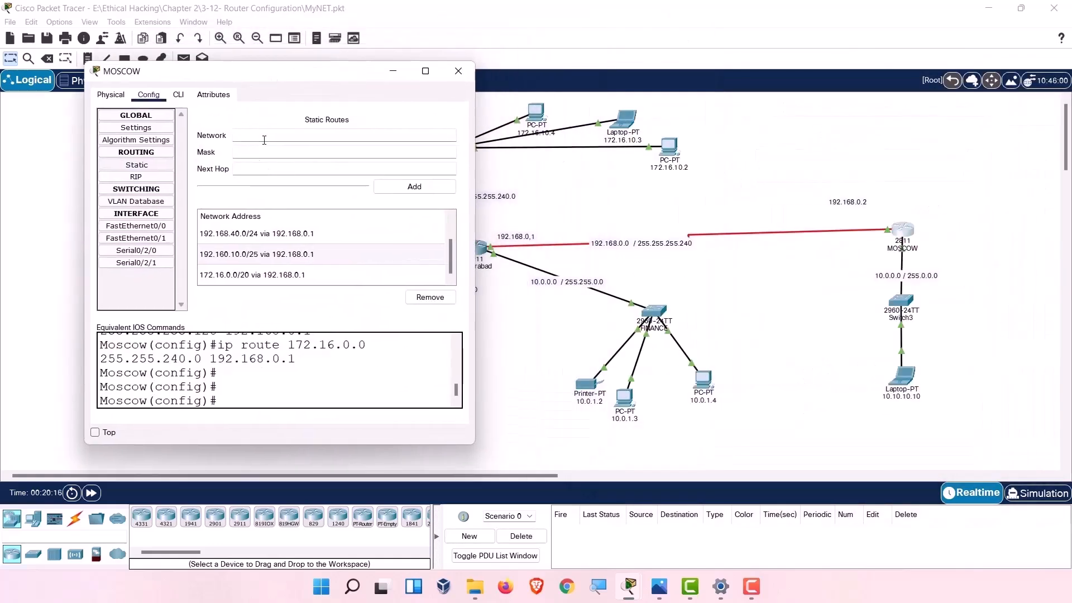
{"action": "type", "text": "10.0.0.0"}
{"action": "key", "text": "Tab"}
{"action": "type", "text": "255.255.0.0"}
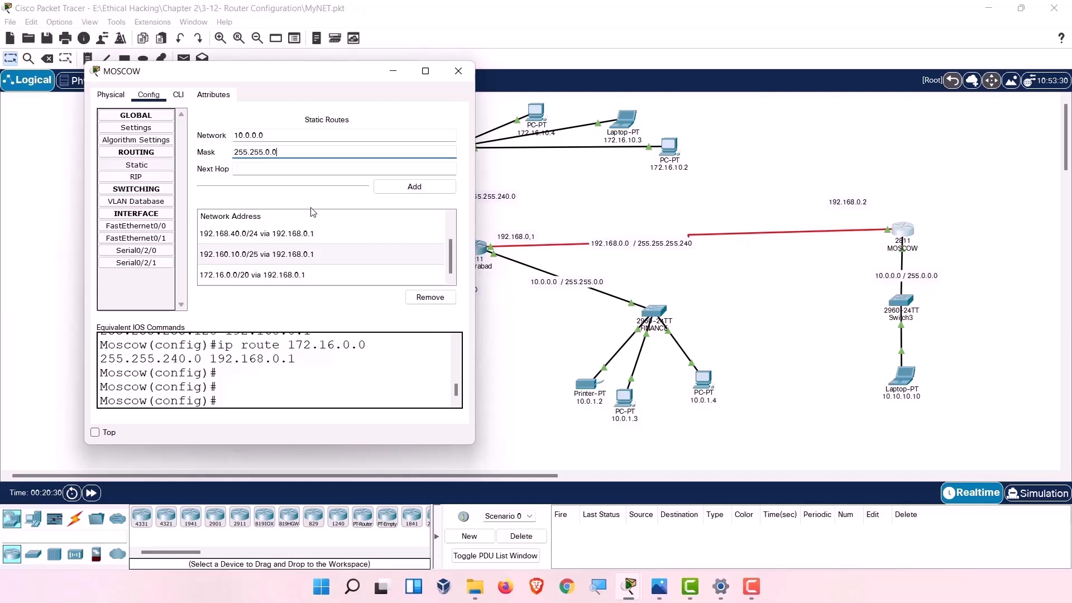
{"action": "key", "text": "Tab"}
{"action": "type", "text": "19"}
{"action": "type", "text": "8.0.1"}
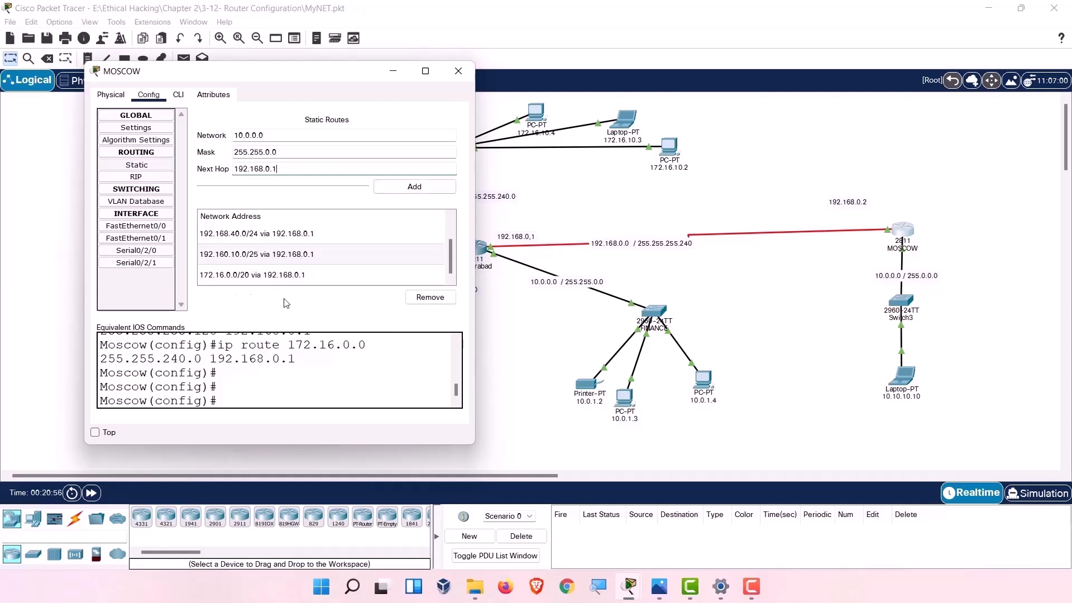
{"action": "left_click", "coordinate": [424, 188]}
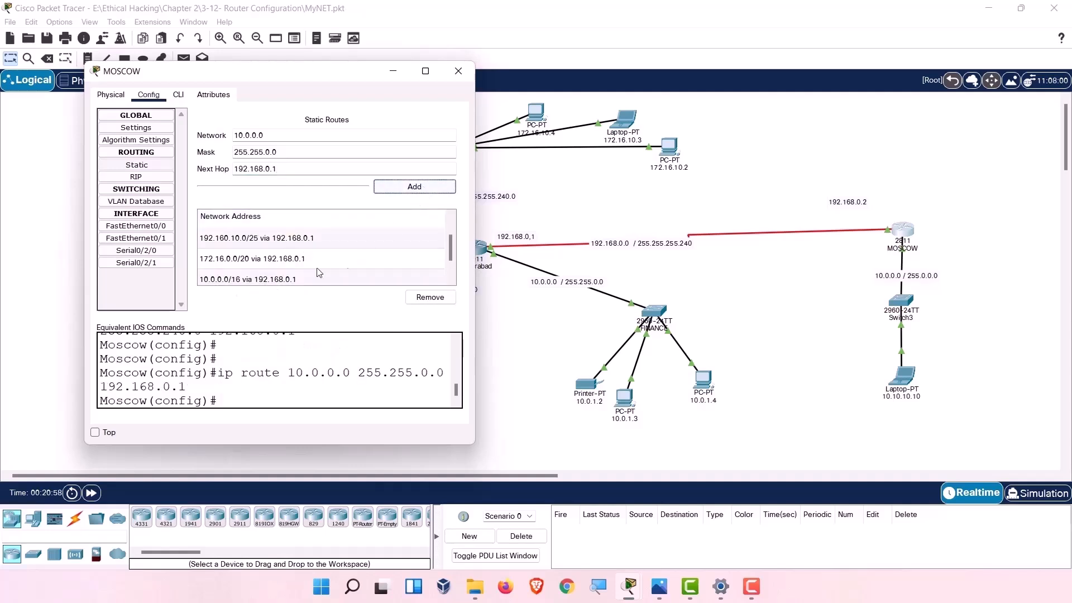
Highlight the generated ip route command and its next-hop address in the command log.
{"action": "left_click_drag", "start_coordinate": [222, 390], "coordinate": [215, 376]}
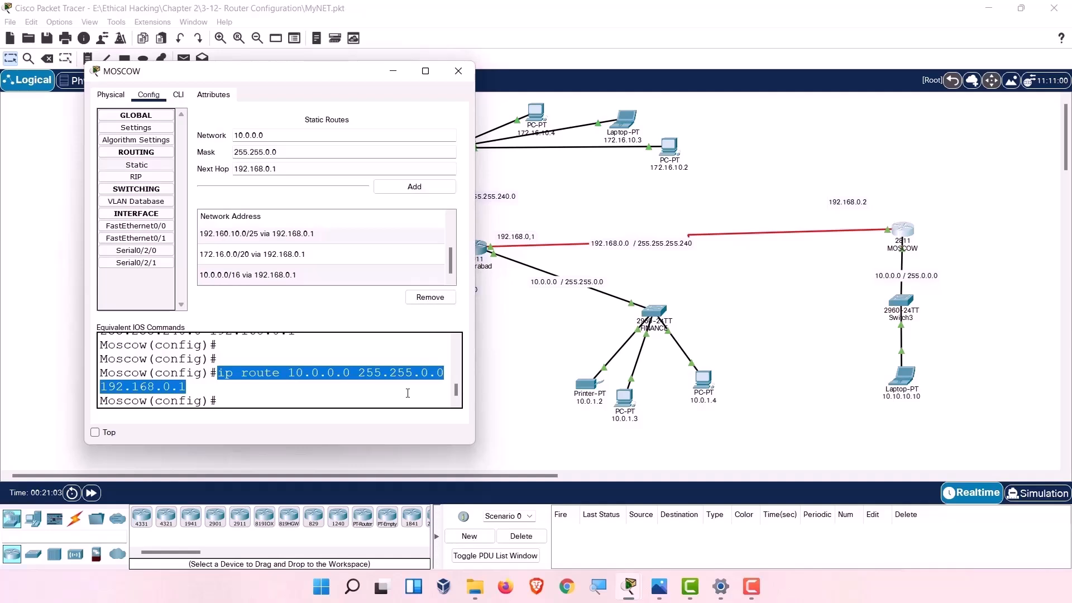
{"action": "scroll", "coordinate": [398, 392], "scroll_direction": "down", "scroll_amount": 1}
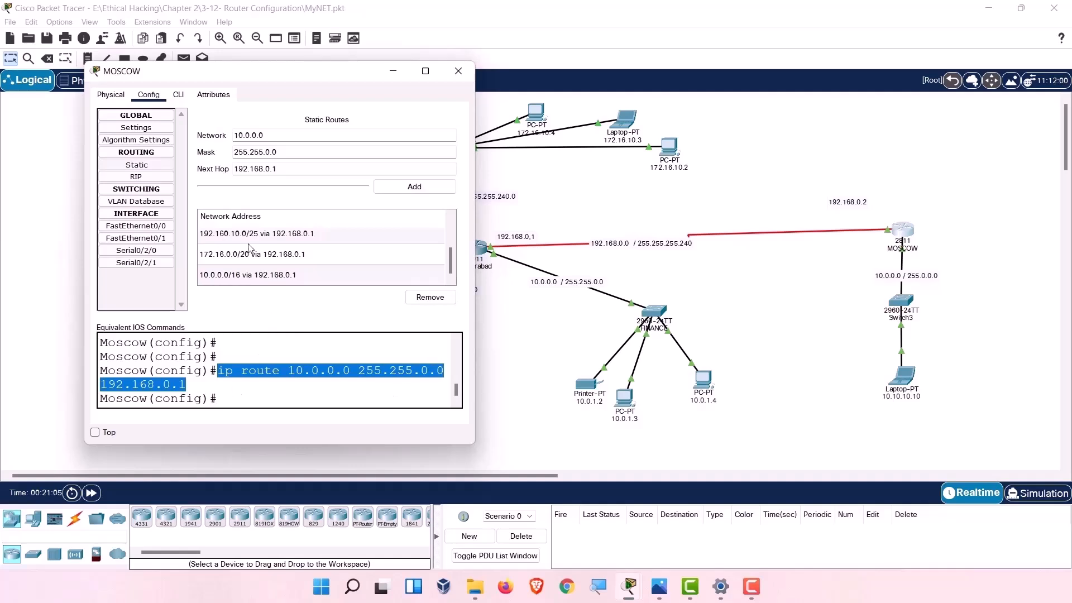
{"action": "left_click_drag", "start_coordinate": [187, 386], "coordinate": [77, 386]}
{"action": "left_click", "coordinate": [216, 389]}
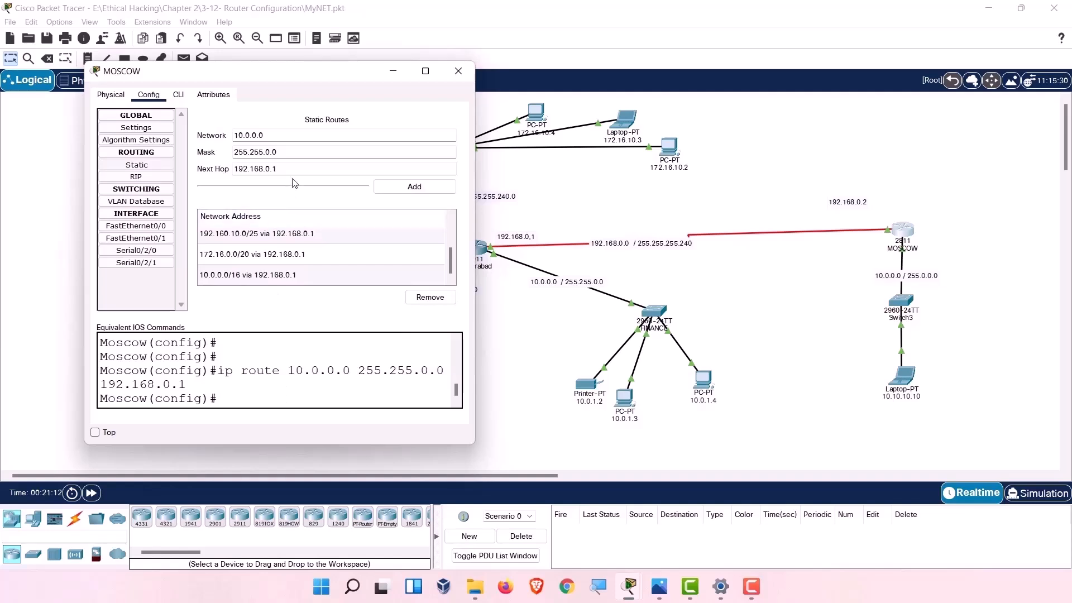
Review the 192.160.10.0/25, 172.16.0.0/20 and 10.0.0.0/16 entries in the static route list.
{"action": "left_click", "coordinate": [273, 235]}
{"action": "left_click", "coordinate": [268, 254]}
{"action": "left_click", "coordinate": [265, 272]}
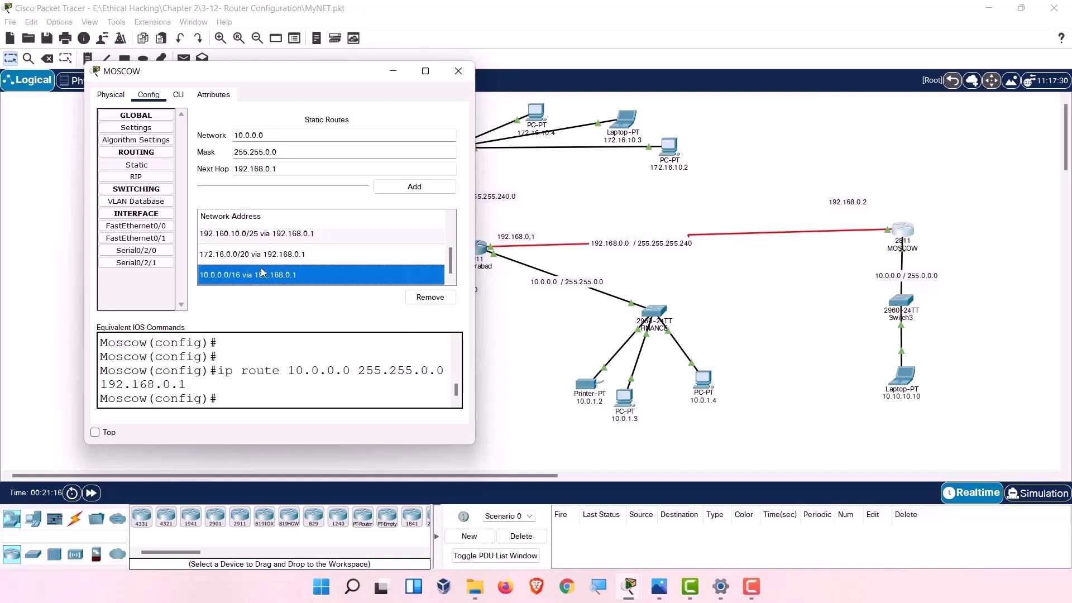
{"action": "scroll", "coordinate": [264, 272], "scroll_direction": "up", "scroll_amount": 1}
{"action": "left_click", "coordinate": [266, 257]}
{"action": "scroll", "coordinate": [265, 265], "scroll_direction": "down", "scroll_amount": 1}
{"action": "left_click", "coordinate": [264, 259]}
{"action": "left_click", "coordinate": [264, 274]}
{"action": "left_click_drag", "start_coordinate": [285, 72], "coordinate": [910, 329]}
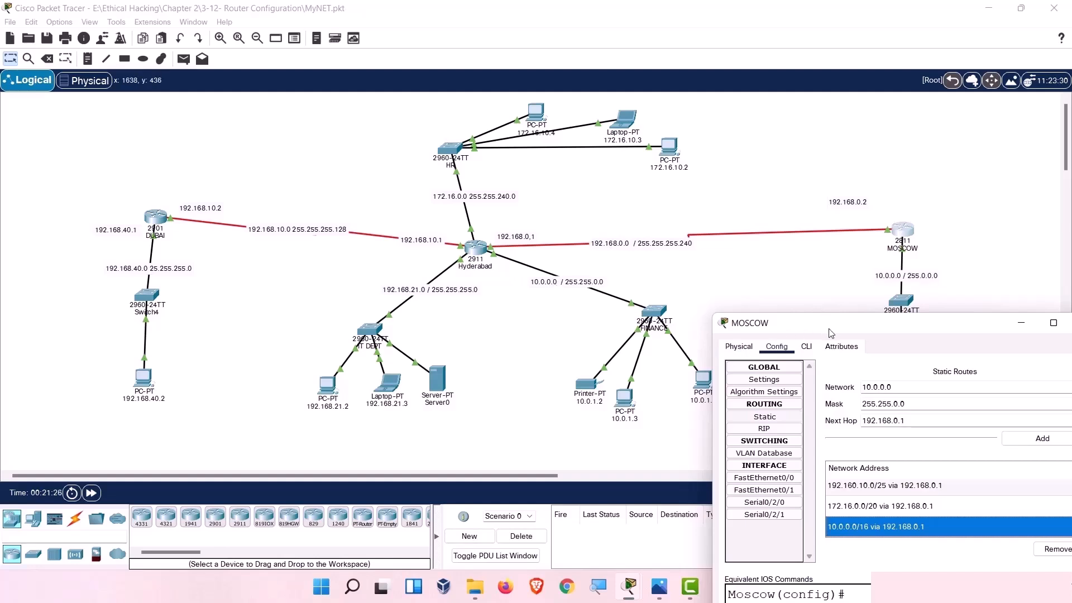
Add static route 192.168.21.0 / 255.255.255.0 via 192.168.0.1 in MOSCOW's Static Routes.
{"action": "left_click_drag", "start_coordinate": [831, 333], "coordinate": [787, 217]}
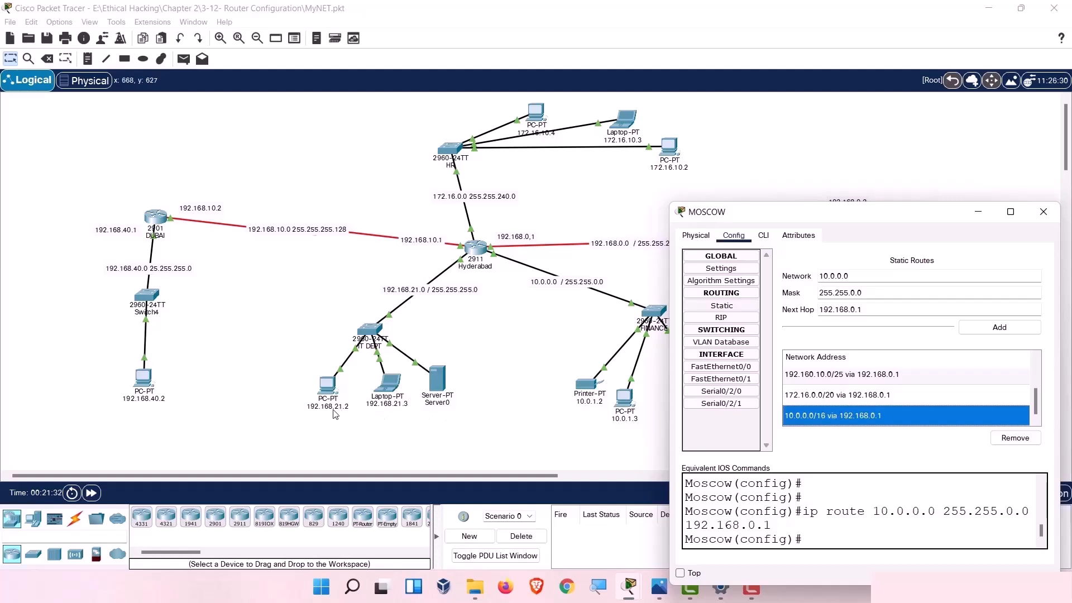
{"action": "double_click", "coordinate": [851, 276]}
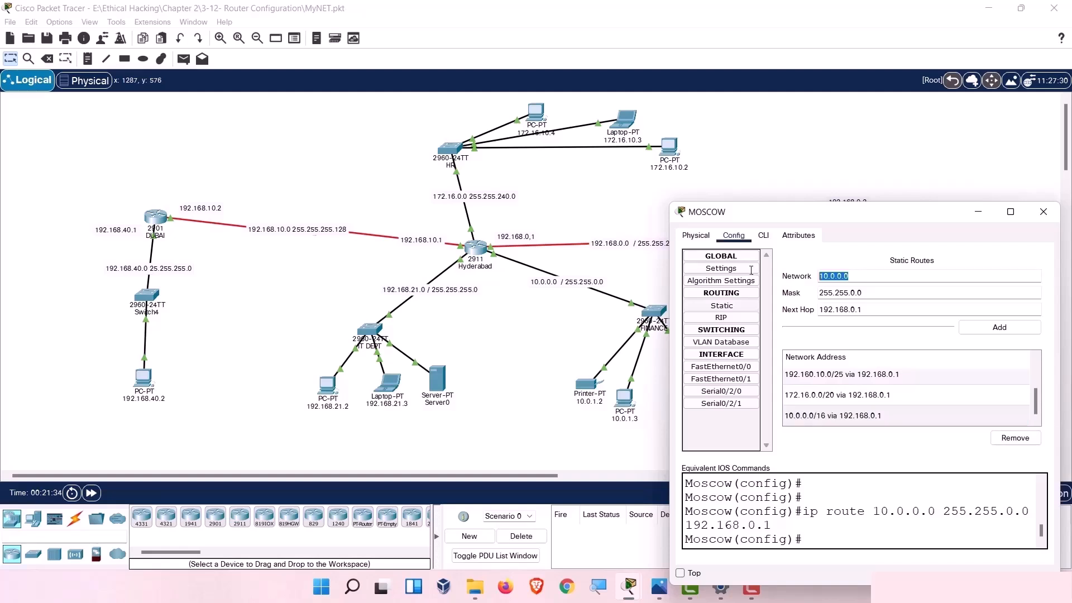
{"action": "type", "text": "192.168.21"}
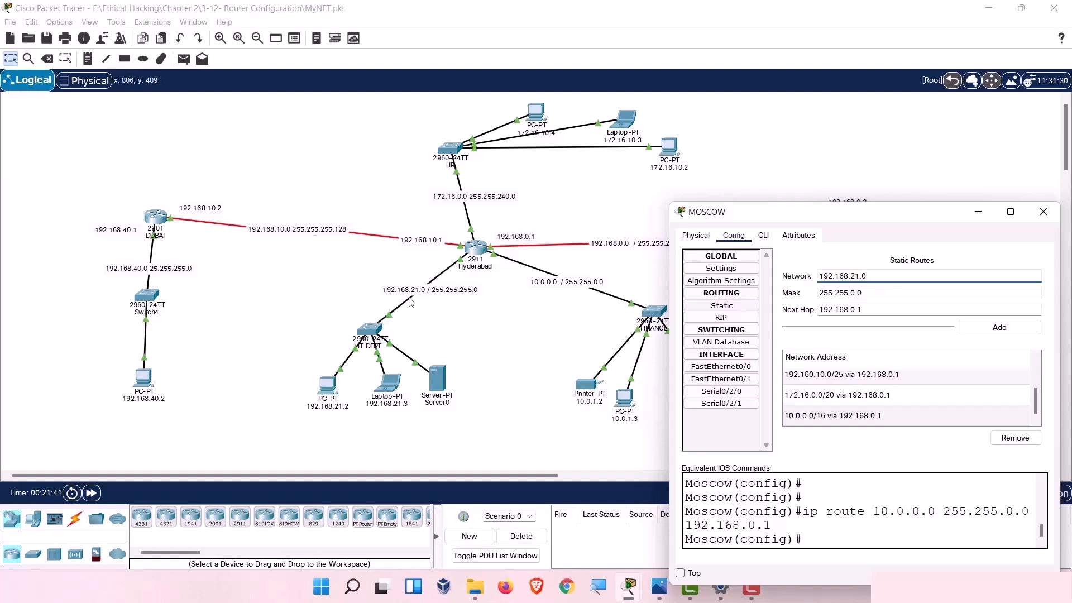
{"action": "left_click", "coordinate": [868, 296]}
{"action": "key", "text": "BackSpace"}
{"action": "key", "text": "BackSpace"}
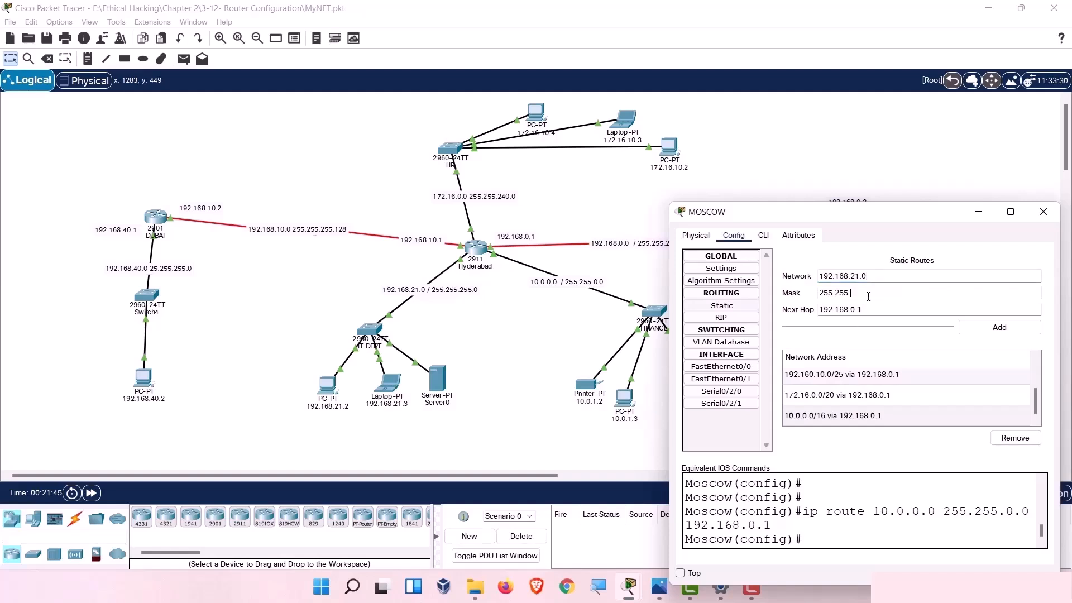
{"action": "type", "text": "255.0"}
{"action": "left_click", "coordinate": [1000, 327]}
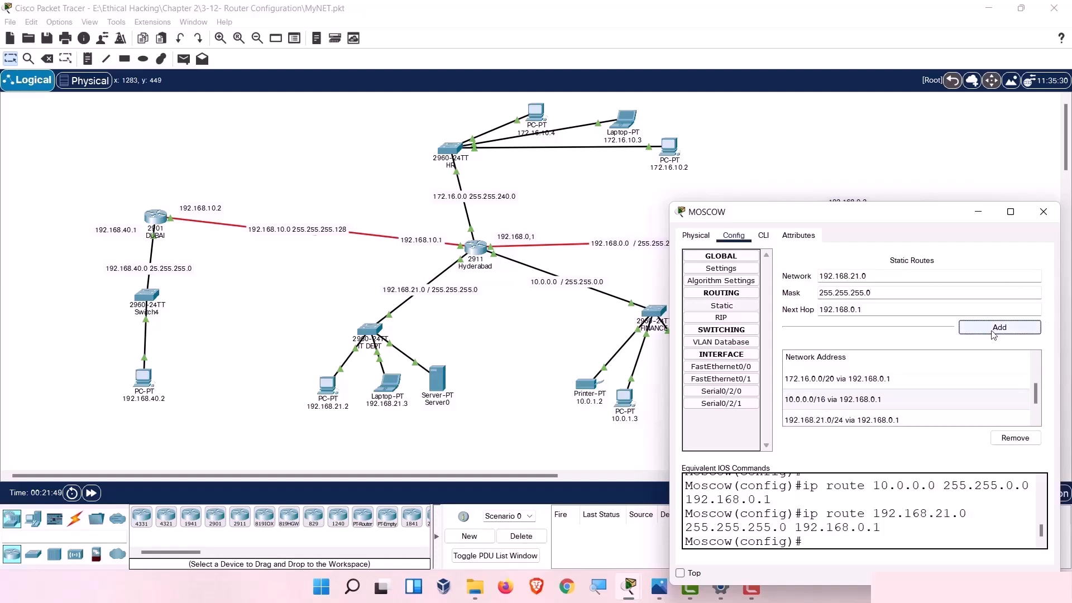
{"action": "scroll", "coordinate": [840, 517], "scroll_direction": "up", "scroll_amount": 5}
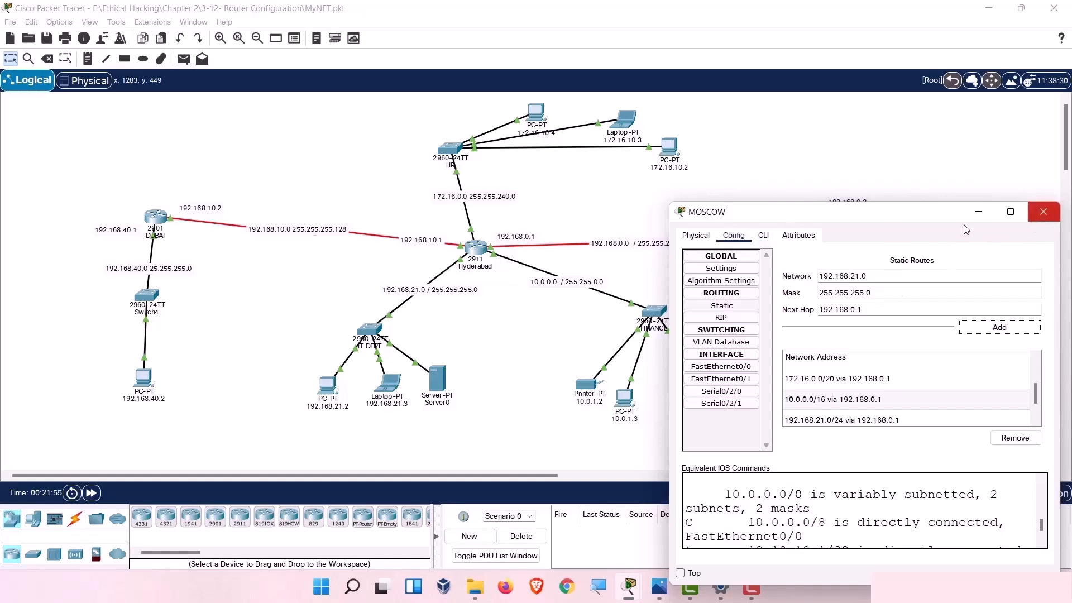
On Moscow's CLI, exit configuration mode and display the full routing table with show ip route.
{"action": "left_click", "coordinate": [763, 235]}
{"action": "double_click", "coordinate": [813, 218]}
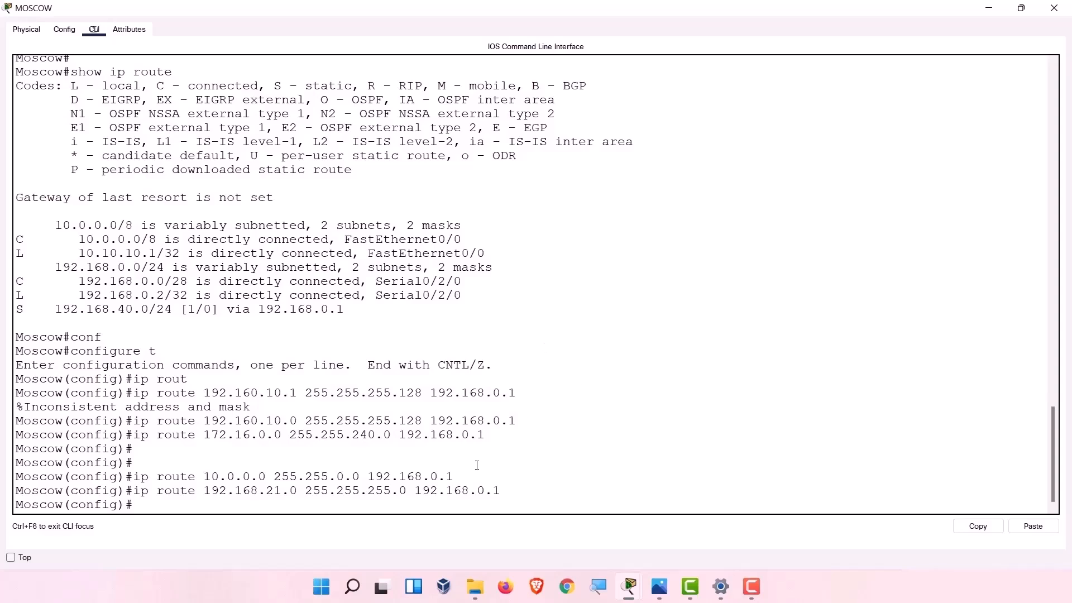
{"action": "key", "text": "Return"}
{"action": "key", "text": "Return"}
{"action": "type", "text": "exit"}
{"action": "key", "text": "Return"}
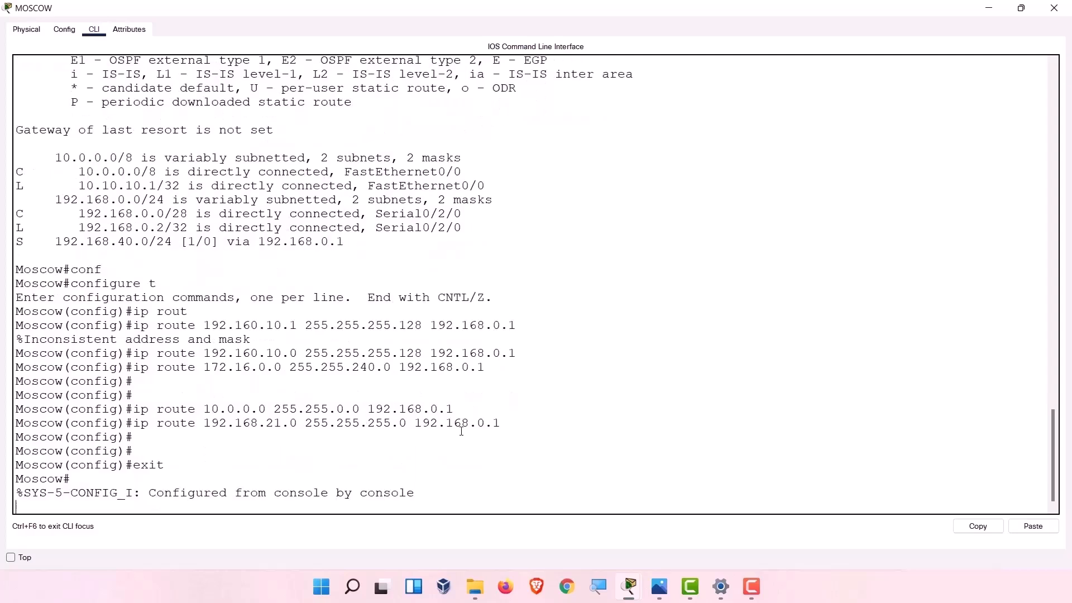
{"action": "key", "text": "Return"}
{"action": "key", "text": "Return"}
{"action": "type", "text": "show"}
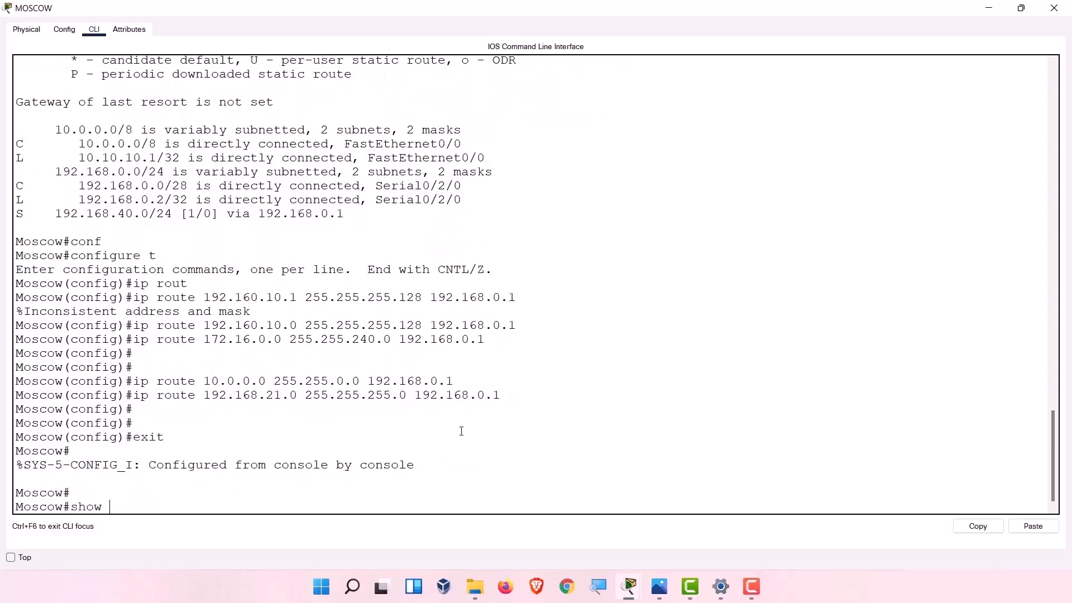
{"action": "type", "text": " ip route"}
{"action": "key", "text": "Return"}
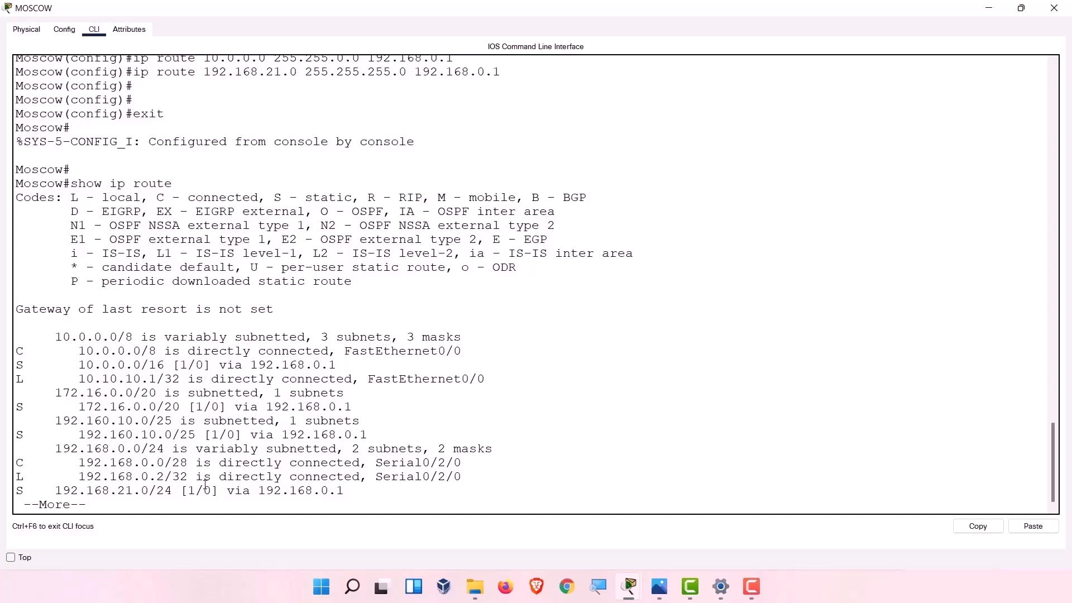
{"action": "key", "text": "Return"}
{"action": "key", "text": "Return"}
{"action": "key", "text": "Return"}
{"action": "key", "text": "Return"}
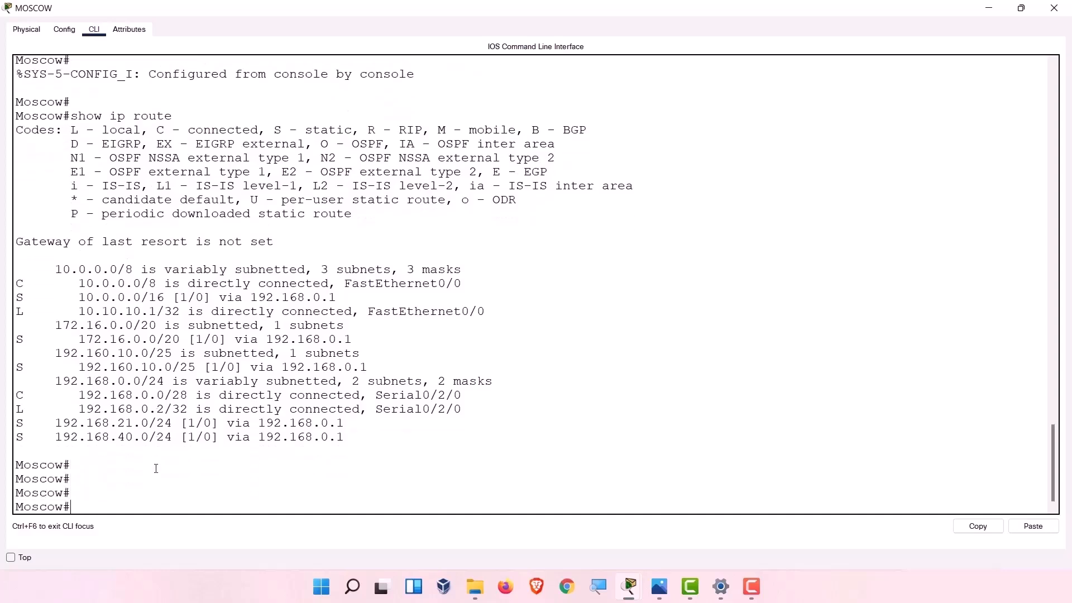
Point out Moscow's static routes (192.168.40.0, 192.168.21.0, 192.160.10.0, 10.0.0.0/16) and connected routes.
{"action": "double_click", "coordinate": [22, 436]}
{"action": "double_click", "coordinate": [21, 422]}
{"action": "double_click", "coordinate": [21, 366]}
{"action": "double_click", "coordinate": [16, 352]}
{"action": "double_click", "coordinate": [17, 297]}
{"action": "left_click_drag", "start_coordinate": [32, 284], "coordinate": [465, 288]}
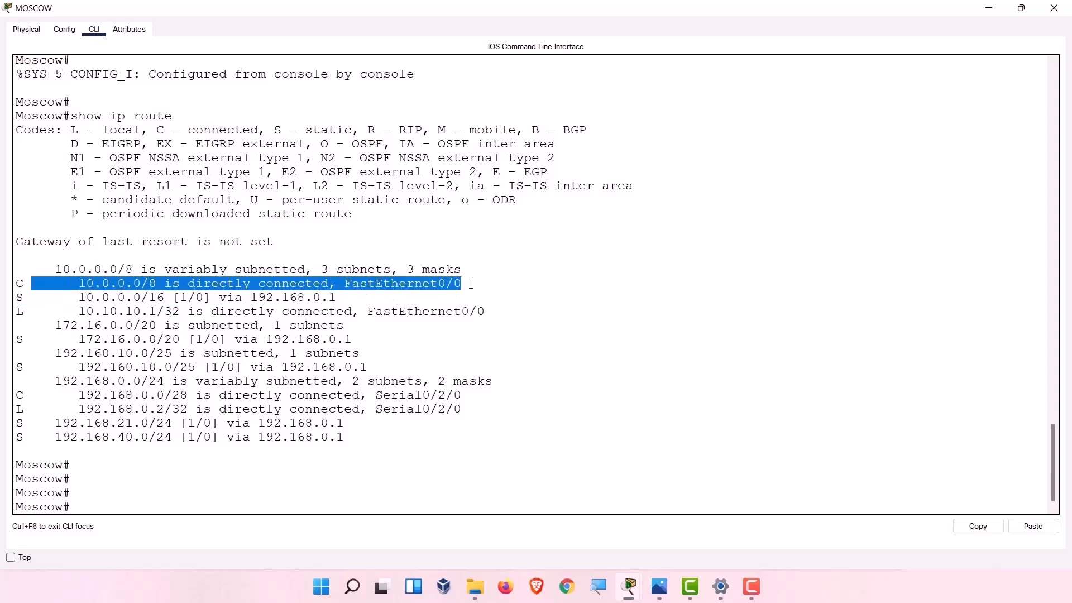
{"action": "left_click_drag", "start_coordinate": [73, 391], "coordinate": [490, 395]}
{"action": "left_click_drag", "start_coordinate": [73, 297], "coordinate": [352, 300]}
{"action": "left_click_drag", "start_coordinate": [86, 395], "coordinate": [509, 397]}
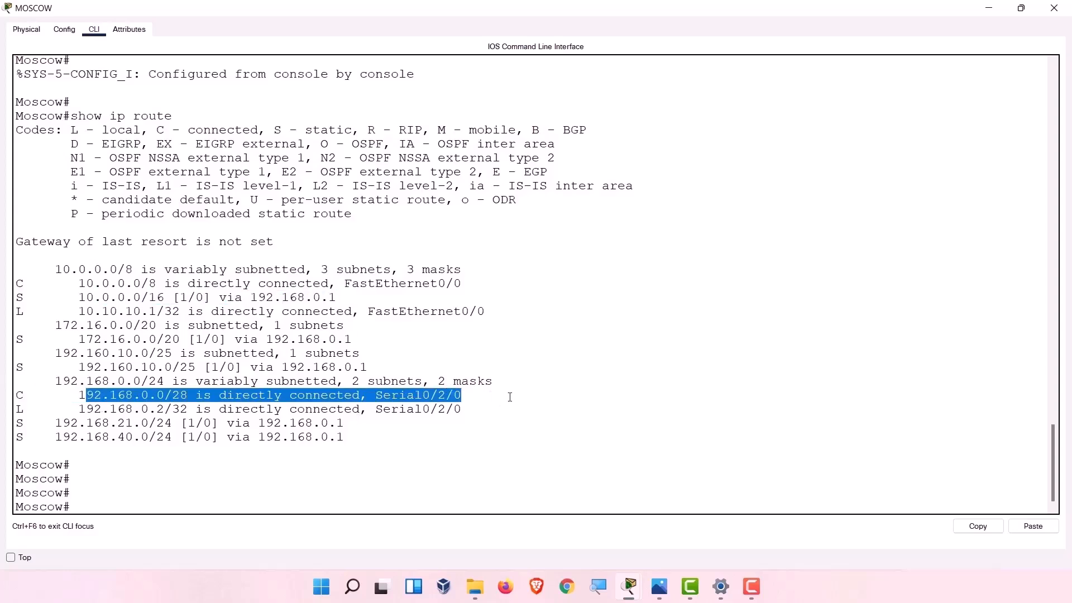
Compare the C and S route codes in the legend, then close the Moscow window.
{"action": "left_click", "coordinate": [1021, 8]}
{"action": "left_click_drag", "start_coordinate": [926, 221], "coordinate": [518, 158]}
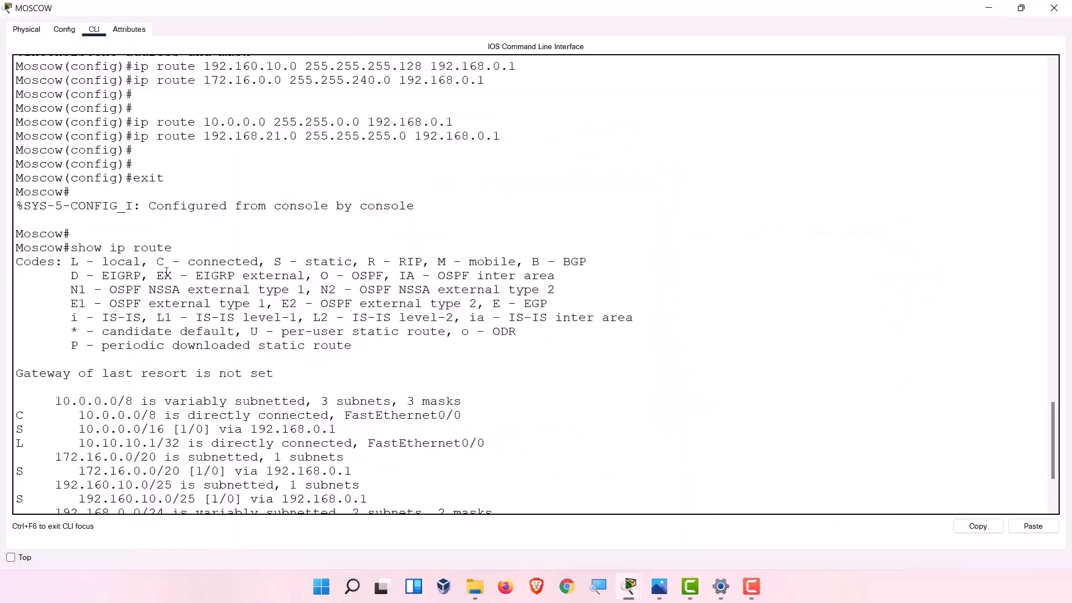
{"action": "left_click_drag", "start_coordinate": [159, 262], "coordinate": [226, 263]}
{"action": "left_click_drag", "start_coordinate": [31, 415], "coordinate": [18, 416]}
{"action": "left_click_drag", "start_coordinate": [274, 262], "coordinate": [352, 261]}
{"action": "scroll", "coordinate": [363, 332], "scroll_direction": "down", "scroll_amount": 3}
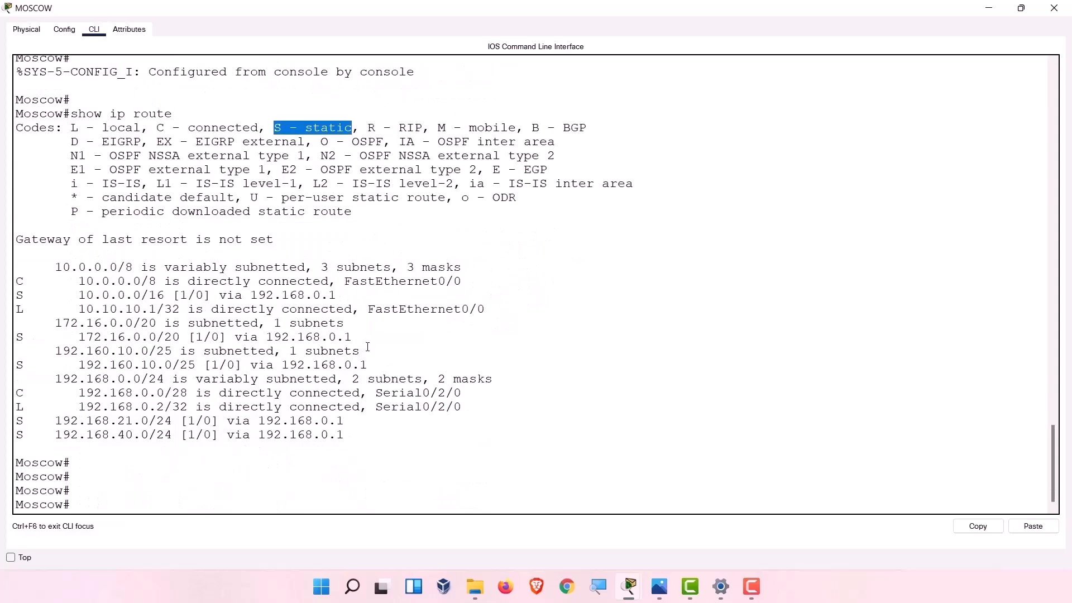
{"action": "scroll", "coordinate": [368, 347], "scroll_direction": "up", "scroll_amount": 4}
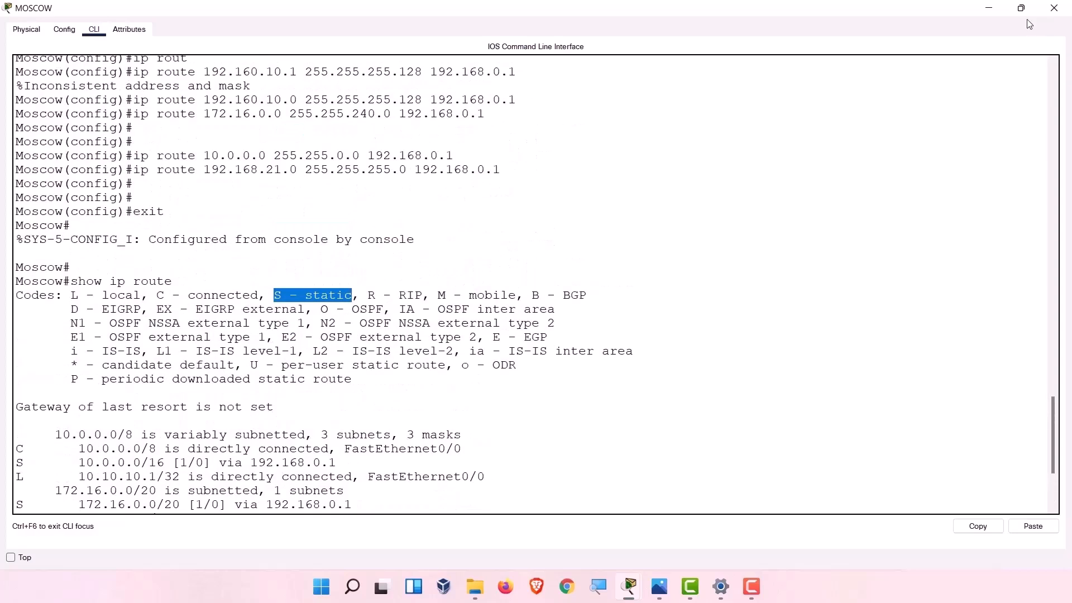
{"action": "left_click", "coordinate": [1054, 8]}
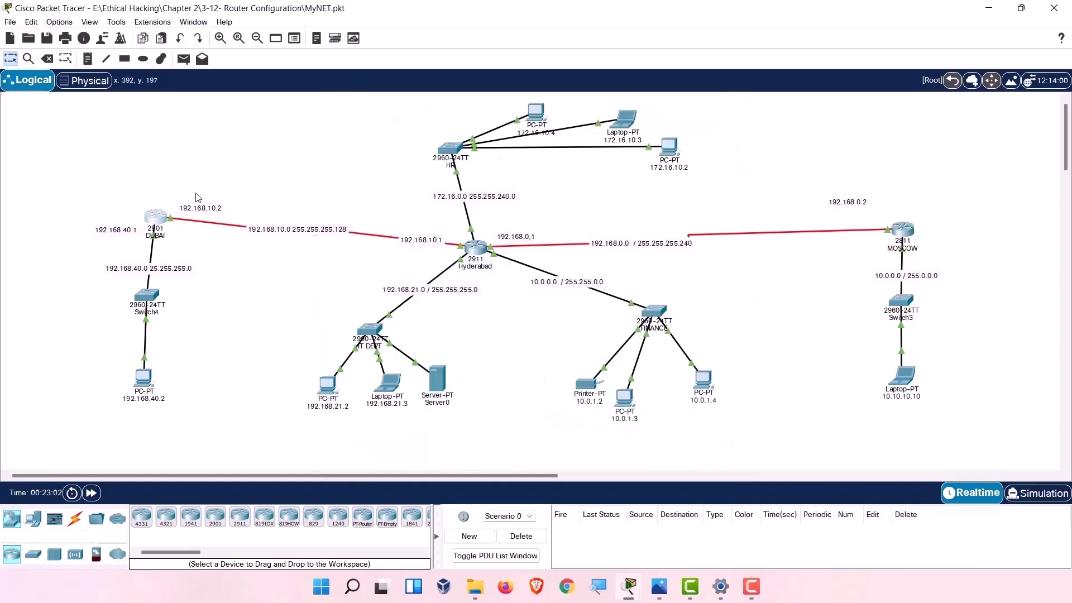
Open DUBAI's CLI and enter global configuration mode with enable and configure terminal.
{"action": "left_click", "coordinate": [157, 216]}
{"action": "left_click", "coordinate": [434, 117]}
{"action": "left_click_drag", "start_coordinate": [450, 103], "coordinate": [637, 61]}
{"action": "key", "text": "Return"}
{"action": "key", "text": "Return"}
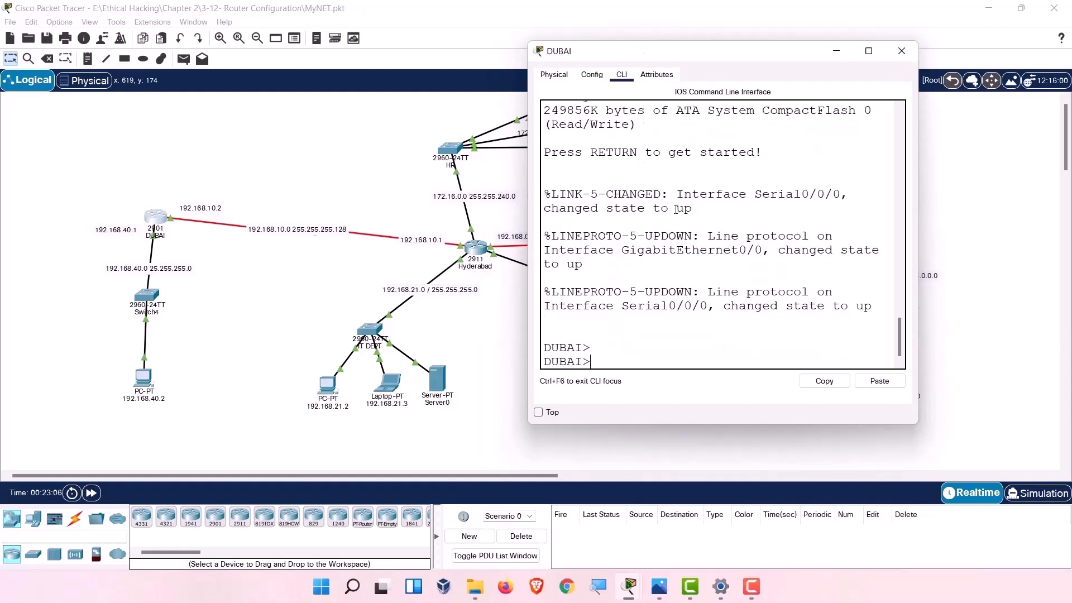
{"action": "type", "text": "en"}
{"action": "key", "text": "Return"}
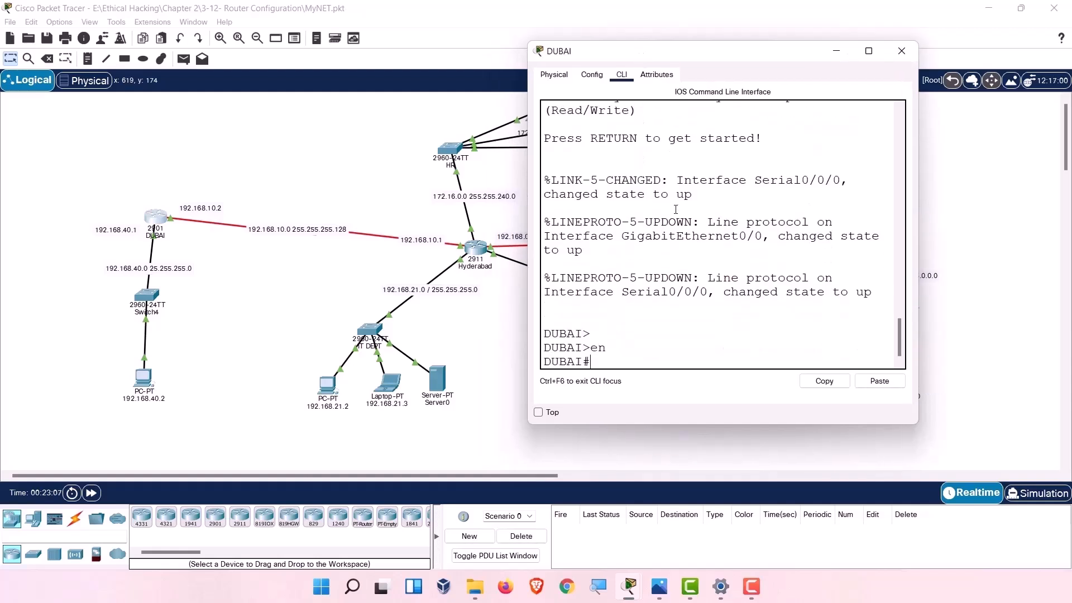
{"action": "type", "text": "con"}
{"action": "key", "text": "Tab"}
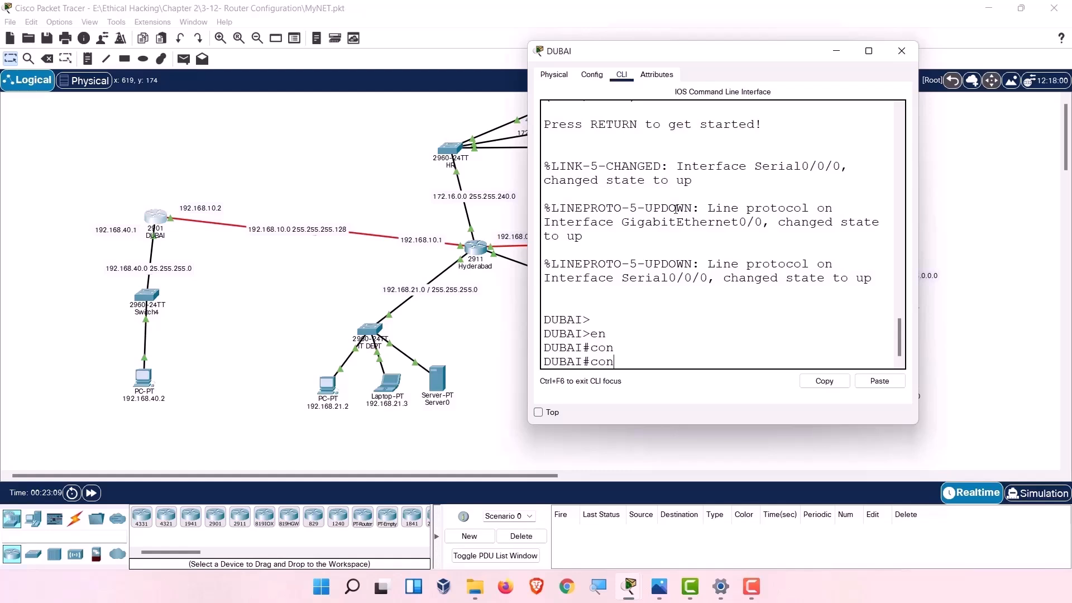
{"action": "type", "text": "f"}
{"action": "key", "text": "Tab"}
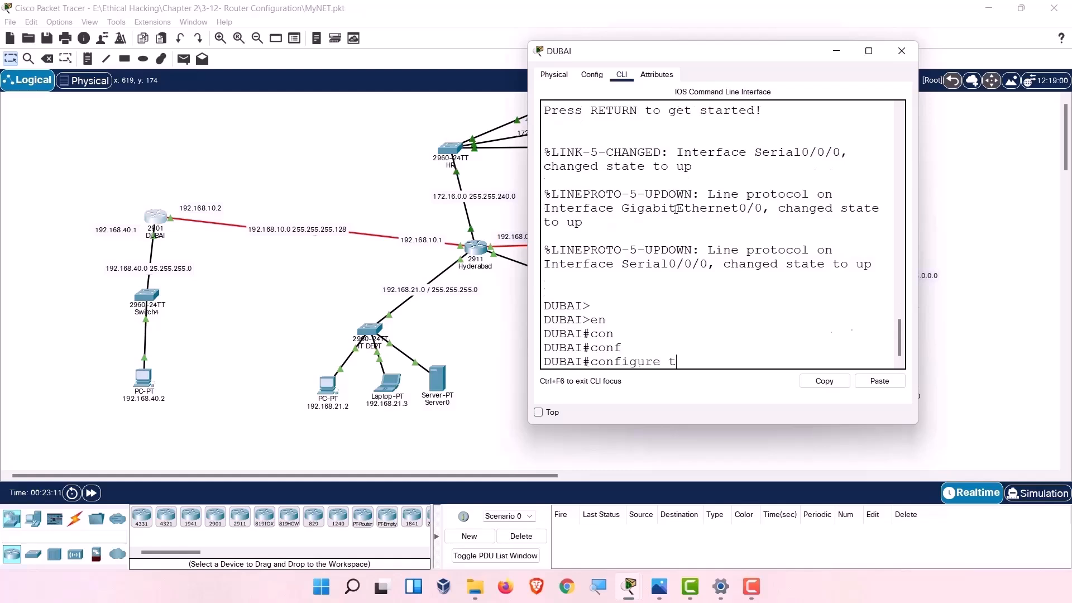
{"action": "type", "text": "t"}
{"action": "key", "text": "Return"}
{"action": "key", "text": "Return"}
{"action": "key", "text": "Return"}
{"action": "key", "text": "Return"}
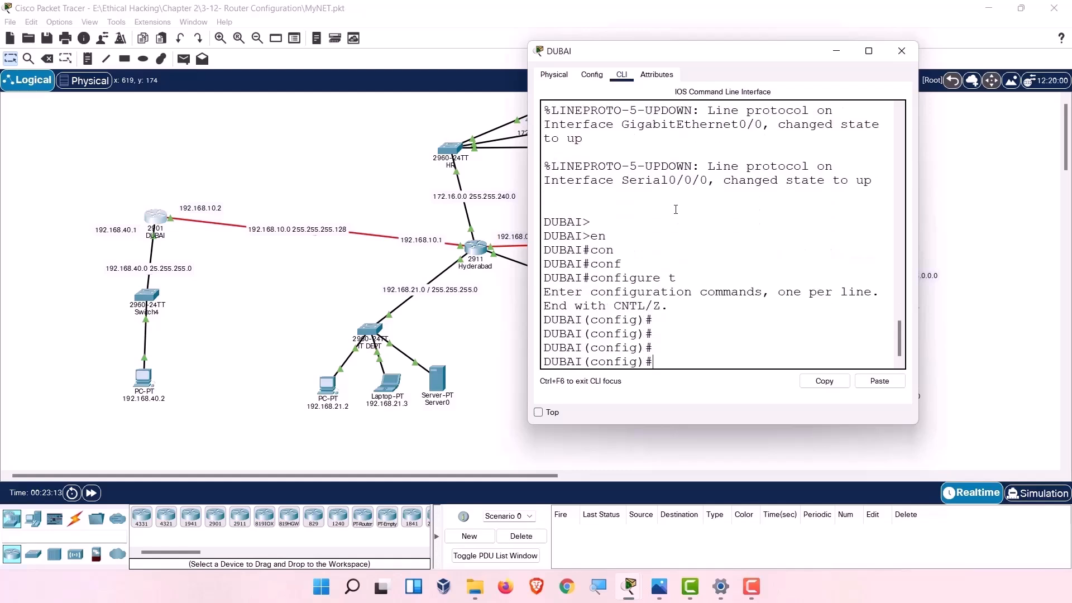
Enter the static route ip route 10.0.0.0 255.0.0.0 192.168.10.1 on DUBAI.
{"action": "type", "text": "ip addre"}
{"action": "key", "text": "Tab"}
{"action": "type", "text": "ss"}
{"action": "key", "text": "BackSpace"}
{"action": "key", "text": "BackSpace"}
{"action": "key", "text": "BackSpace"}
{"action": "key", "text": "BackSpace"}
{"action": "key", "text": "BackSpace"}
{"action": "key", "text": "BackSpace"}
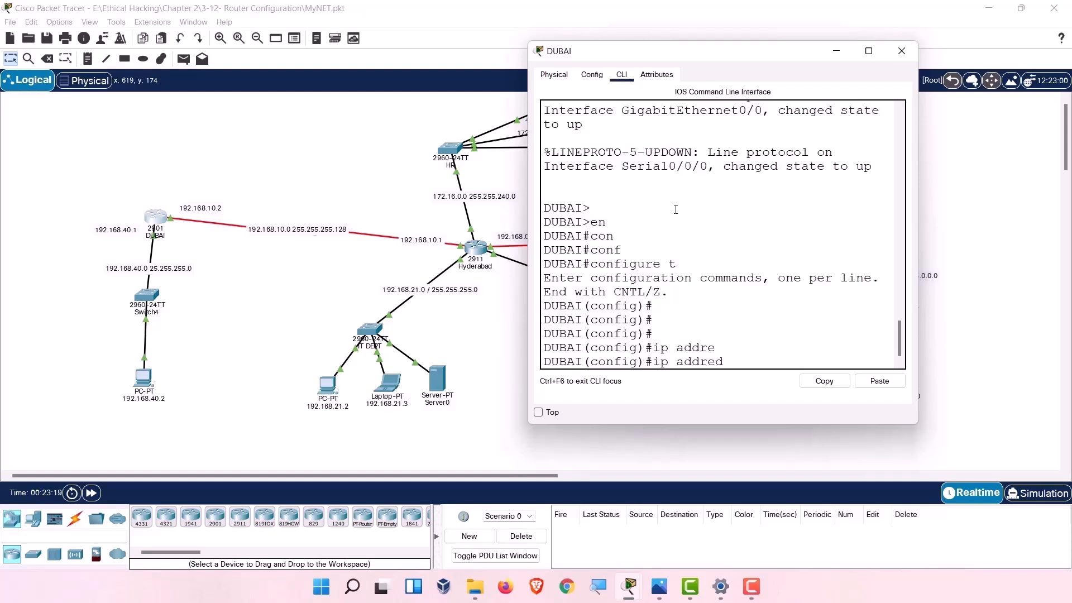
{"action": "key", "text": "BackSpace"}
{"action": "type", "text": "route"}
{"action": "left_click_drag", "start_coordinate": [666, 61], "coordinate": [199, 116]}
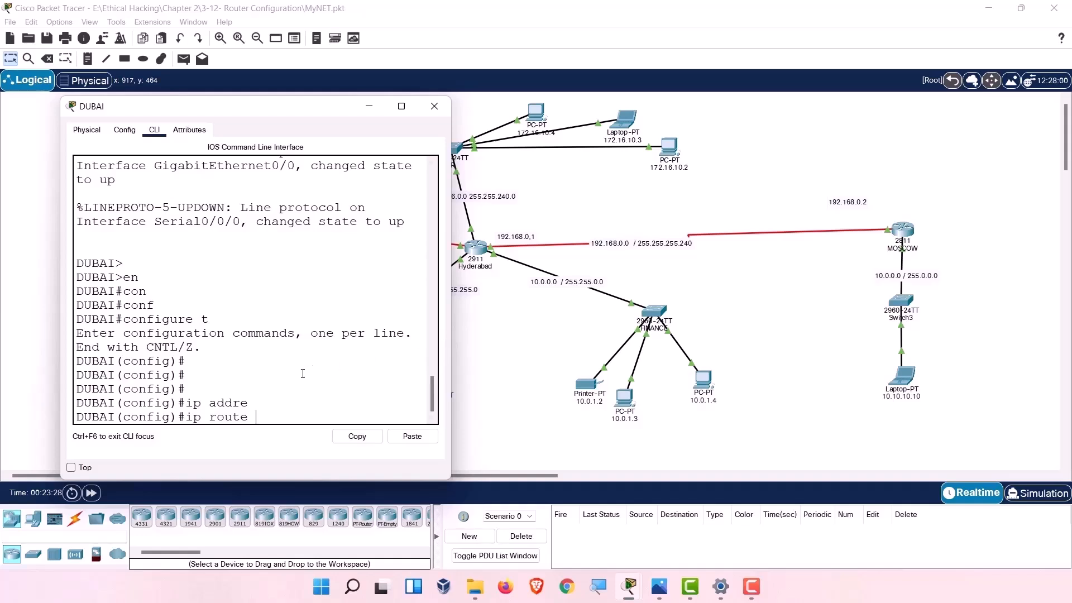
{"action": "type", "text": "10.0.0.0 255.0.0.0"}
{"action": "left_click_drag", "start_coordinate": [261, 112], "coordinate": [847, 131]}
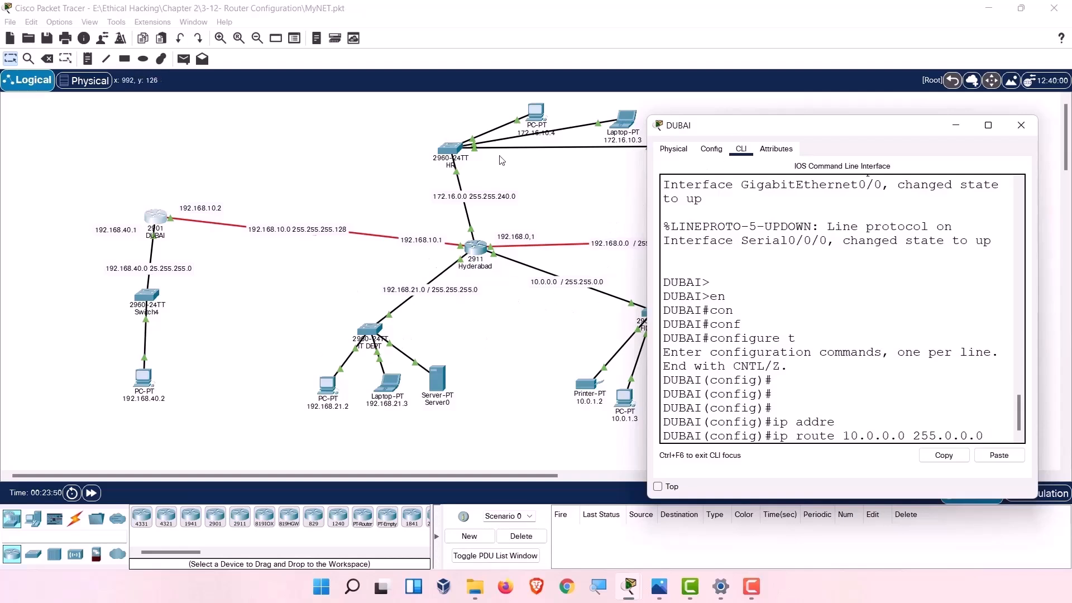
{"action": "left_click_drag", "start_coordinate": [755, 135], "coordinate": [819, 199]}
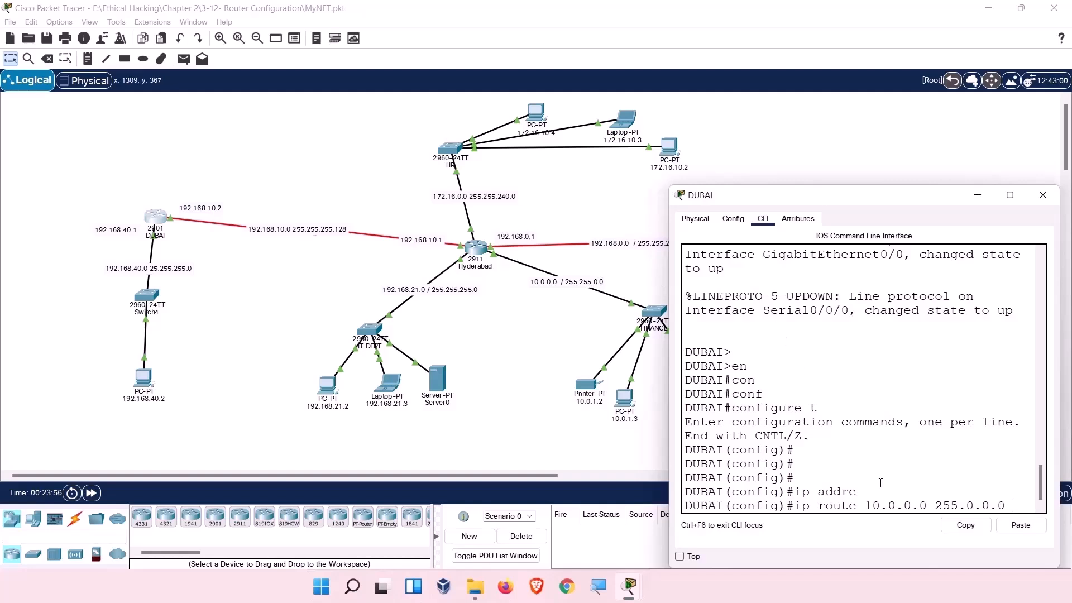
{"action": "type", "text": "102"}
{"action": "key", "text": "BackSpace"}
{"action": "key", "text": "BackSpace"}
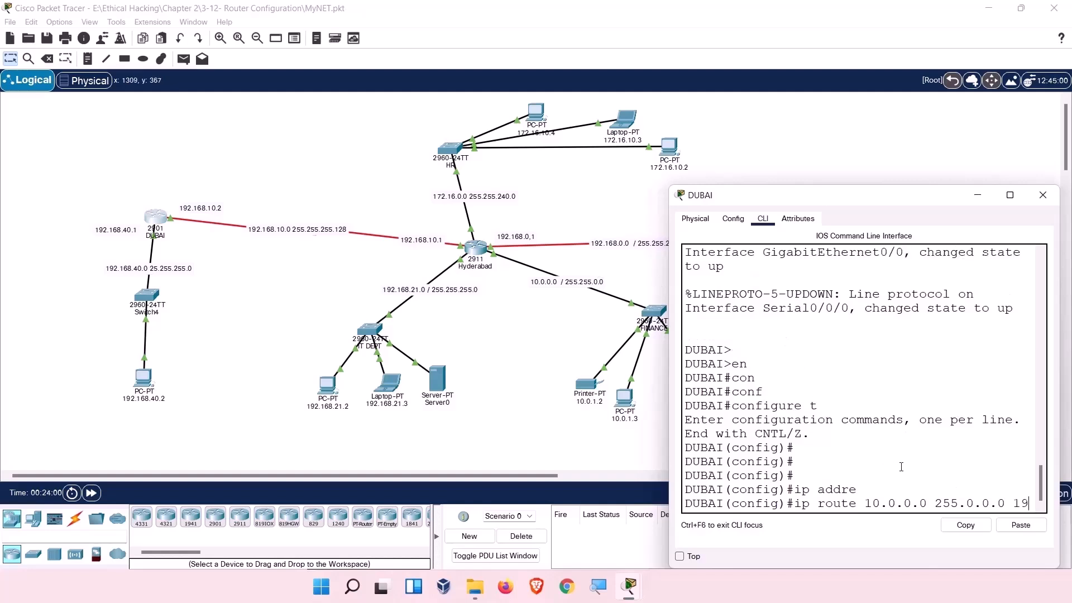
{"action": "type", "text": "92.168.10.1"}
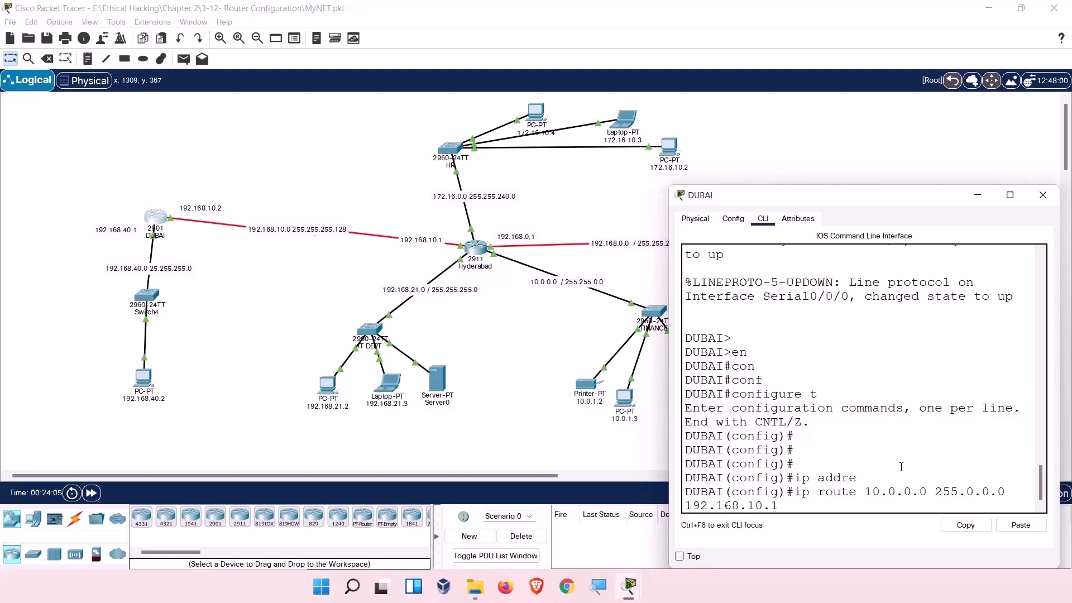
{"action": "key", "text": "Return"}
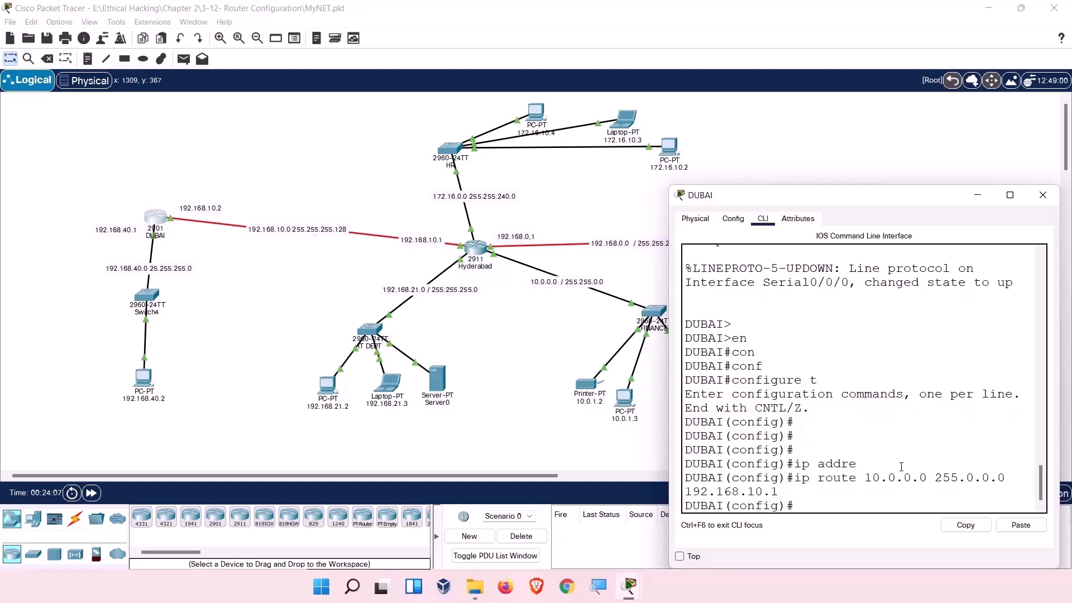
Enter ip route 10.0.0.0 255.255.0.0 192.168.10.1 in DUBAI's configuration mode.
{"action": "type", "text": "ip "}
{"action": "type", "text": "route"}
{"action": "type", "text": "10."}
{"action": "key", "text": "BackSpace"}
{"action": "type", "text": "0.0.0 255"}
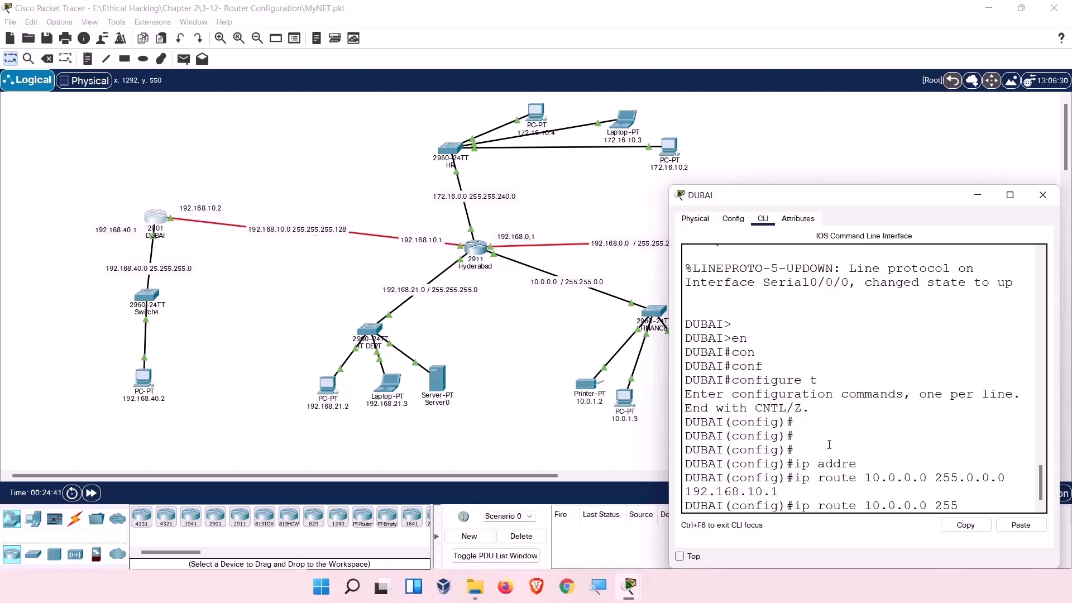
{"action": "type", "text": ".255.0.0 192.16"}
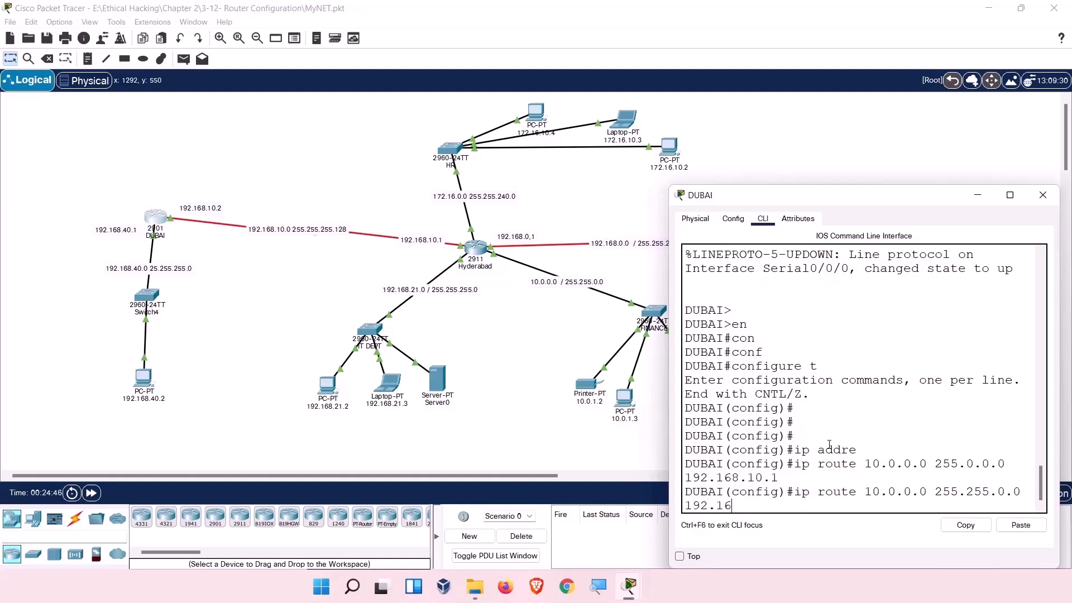
{"action": "type", "text": "8"}
{"action": "key", "text": "Return"}
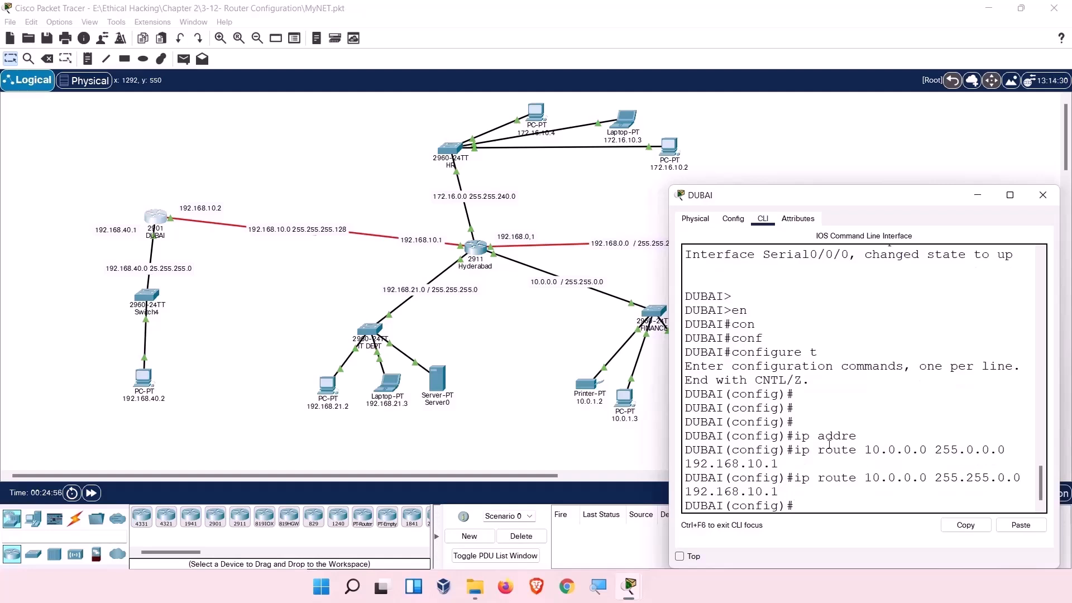
{"action": "left_click", "coordinate": [733, 218]}
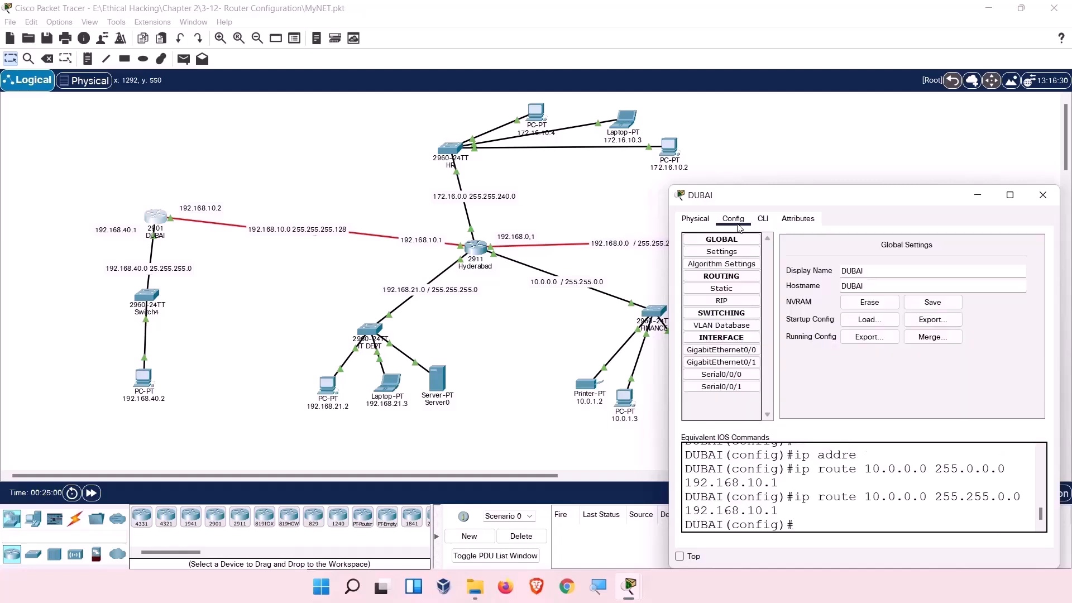
In DUBAI's Static Routes, add network 192.168.0.0, mask 255.255.255.240, next hop 192.168.10.1.
{"action": "left_click", "coordinate": [724, 288]}
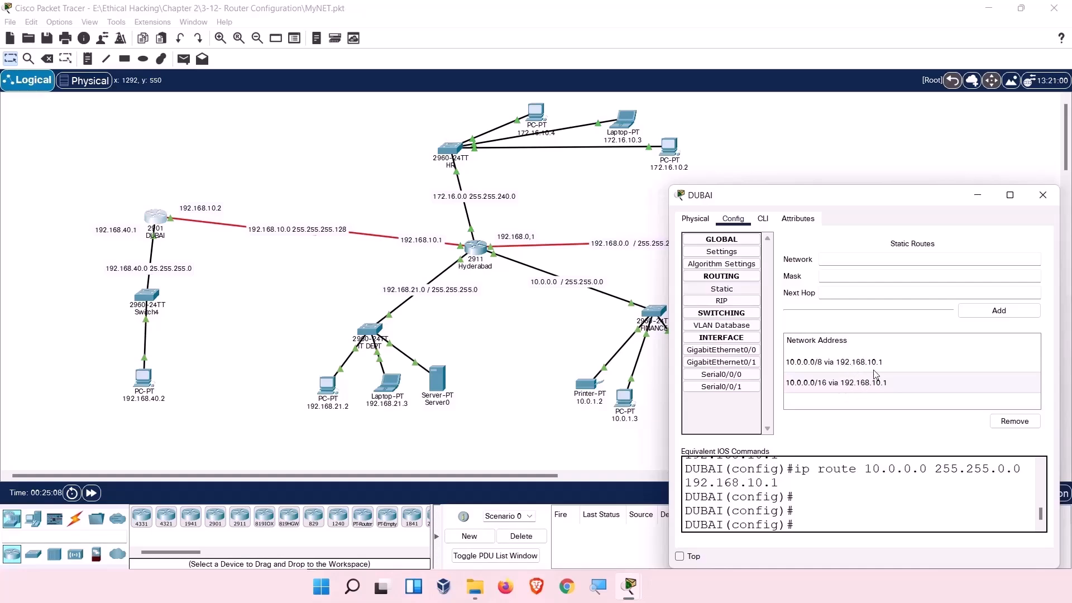
{"action": "left_click_drag", "start_coordinate": [875, 203], "coordinate": [855, 145]}
{"action": "type", "text": "192.1"}
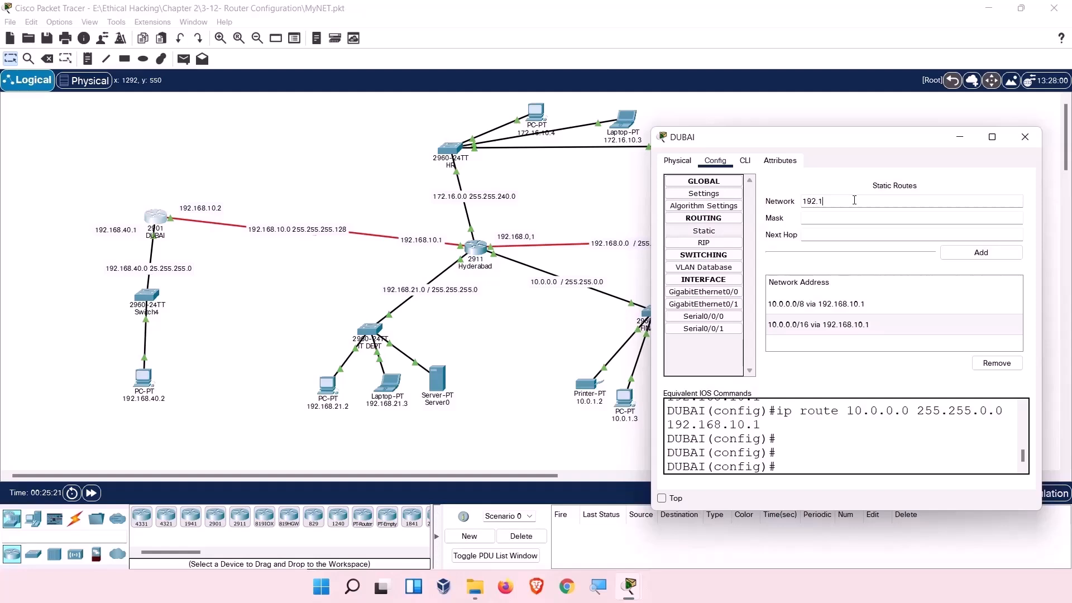
{"action": "type", "text": "68.0.0"}
{"action": "key", "text": "Tab"}
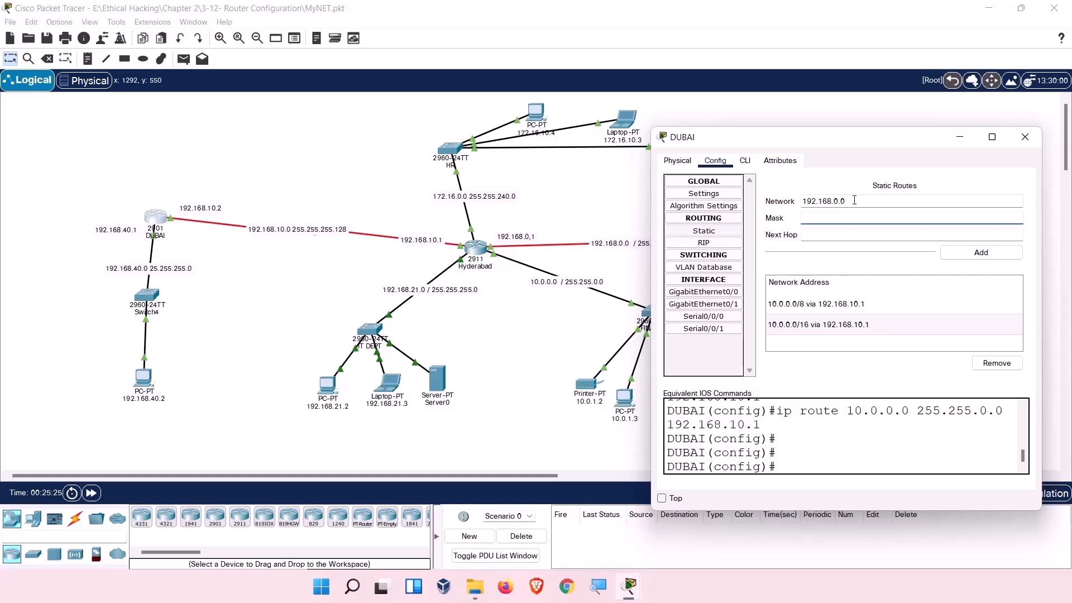
{"action": "left_click_drag", "start_coordinate": [758, 140], "coordinate": [812, 138]}
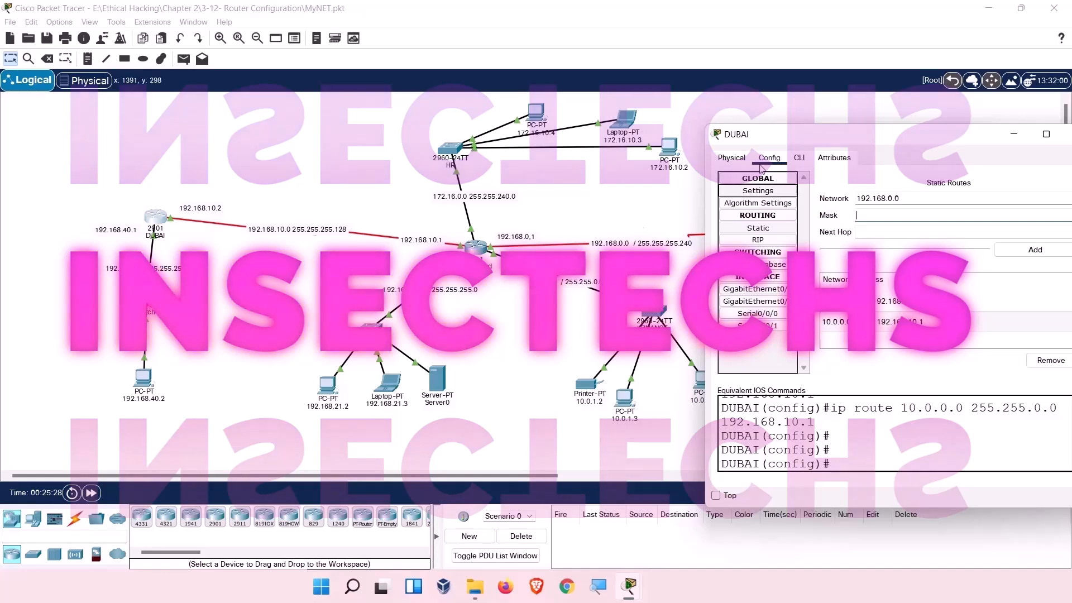
{"action": "left_click_drag", "start_coordinate": [804, 137], "coordinate": [704, 122]}
{"action": "type", "text": "2"}
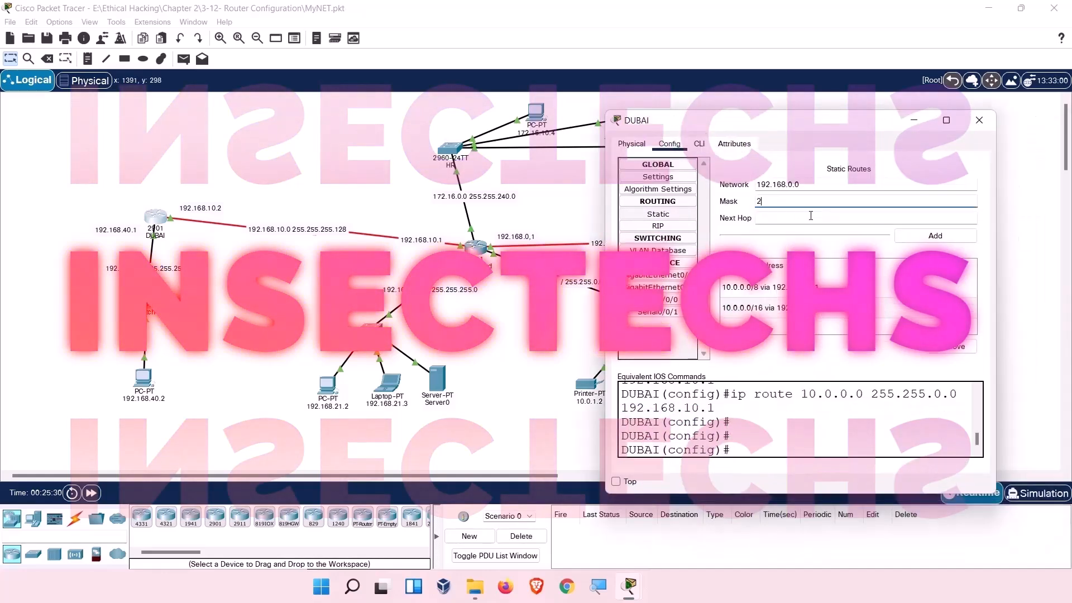
{"action": "type", "text": "55.255.2"}
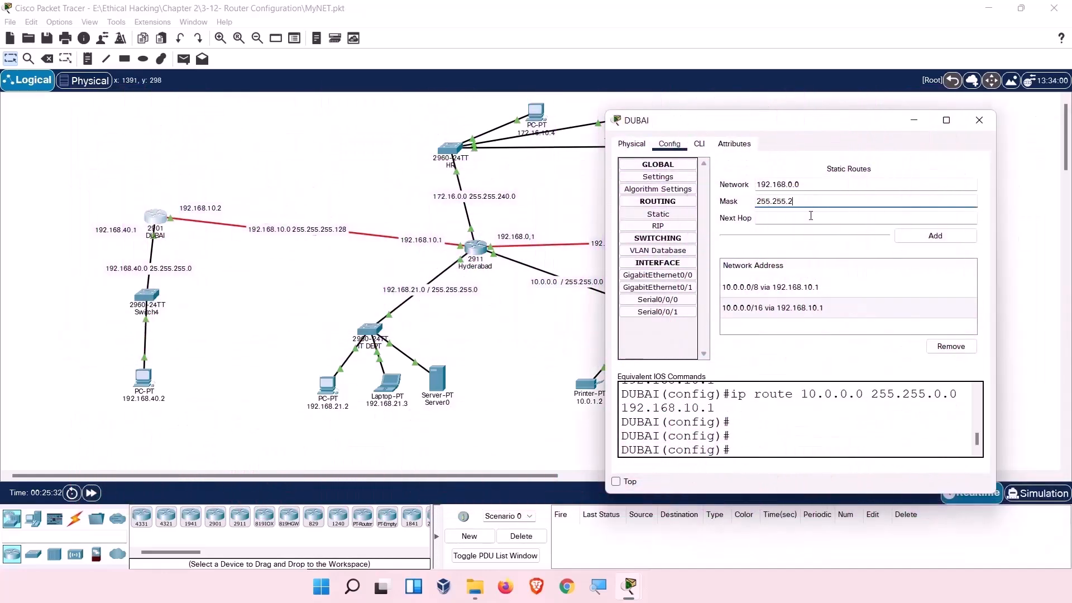
{"action": "type", "text": "55.240"}
{"action": "left_click", "coordinate": [818, 217]}
{"action": "type", "text": "192.168.10.1"}
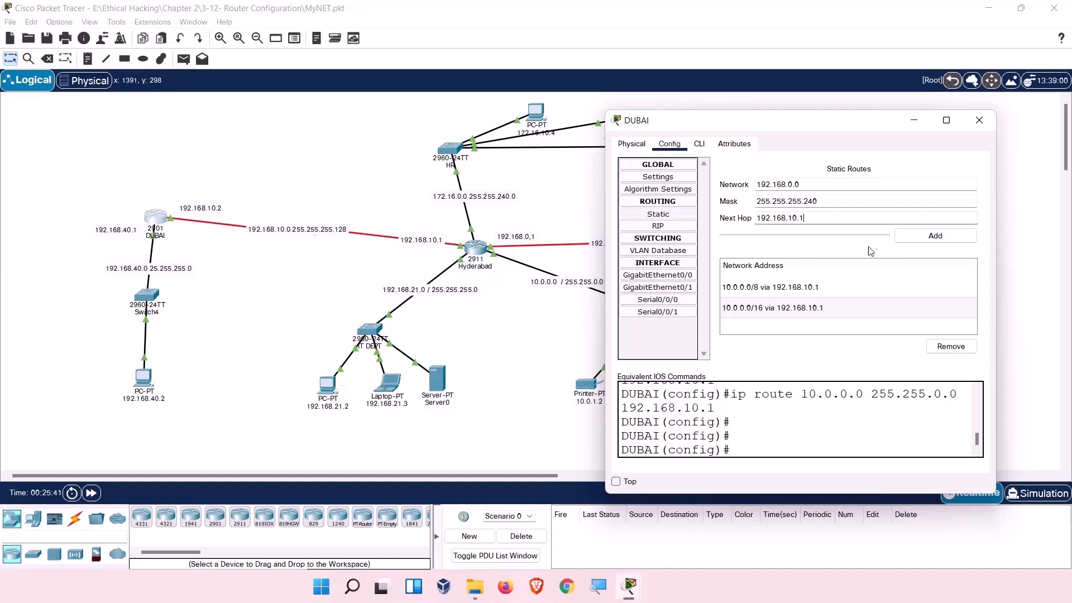
{"action": "left_click", "coordinate": [910, 237]}
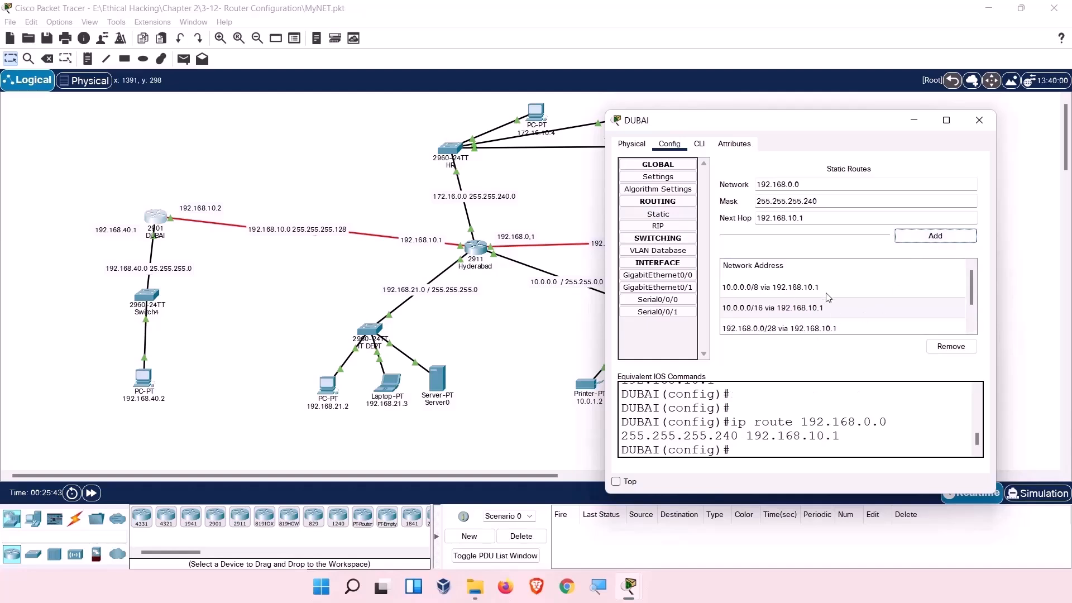
Check the listed static routes, then change the network field to 192.168.21.0.
{"action": "scroll", "coordinate": [829, 297], "scroll_direction": "down", "scroll_amount": 1}
{"action": "left_click_drag", "start_coordinate": [802, 137], "coordinate": [859, 173]}
{"action": "left_click_drag", "start_coordinate": [838, 318], "coordinate": [843, 360]}
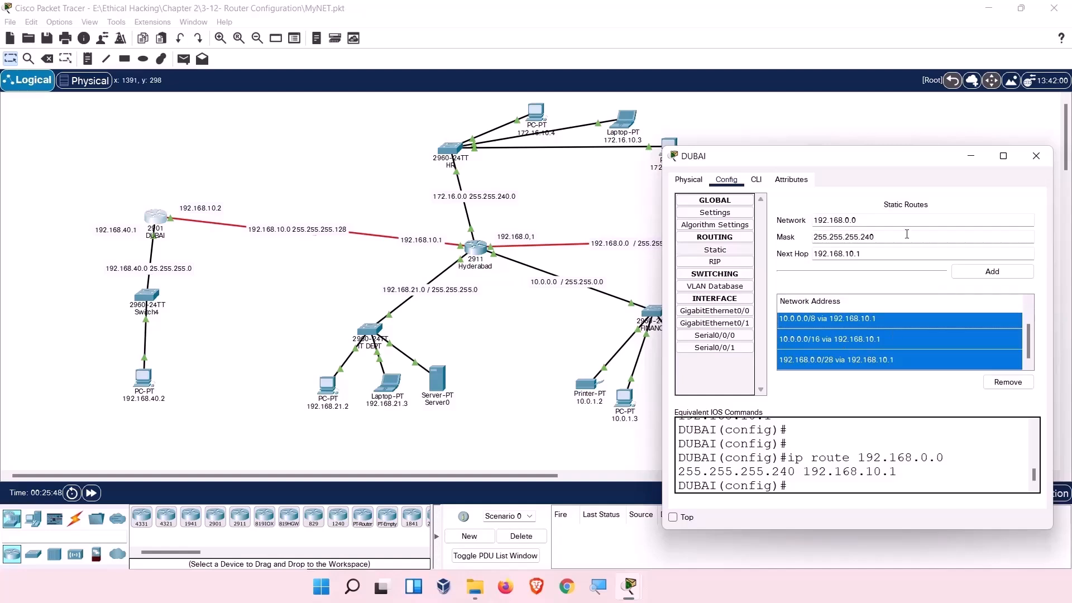
{"action": "left_click_drag", "start_coordinate": [904, 163], "coordinate": [909, 128]}
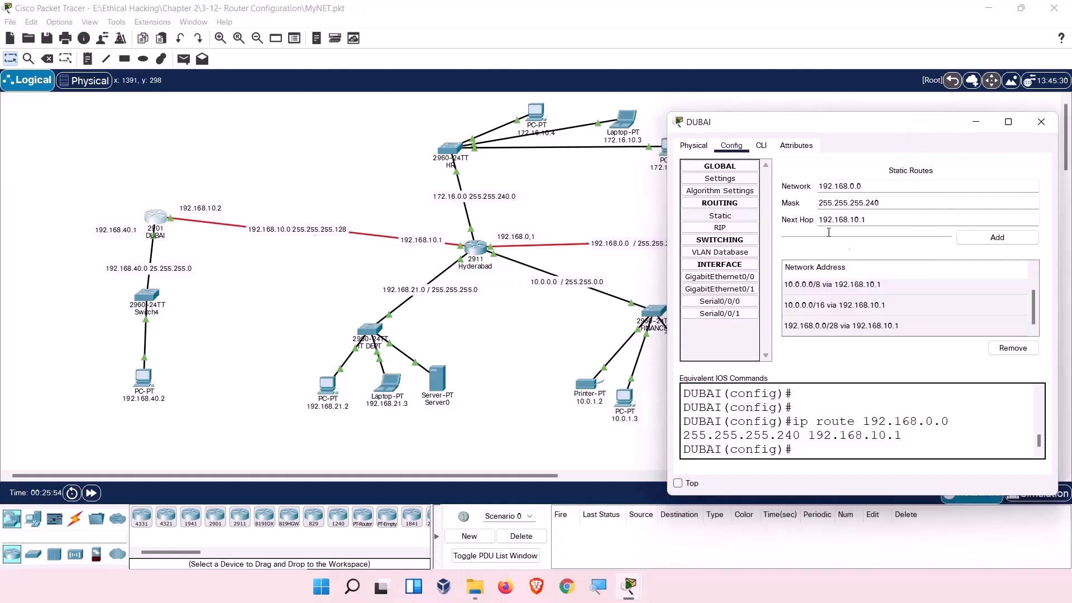
{"action": "left_click_drag", "start_coordinate": [902, 436], "coordinate": [793, 421]}
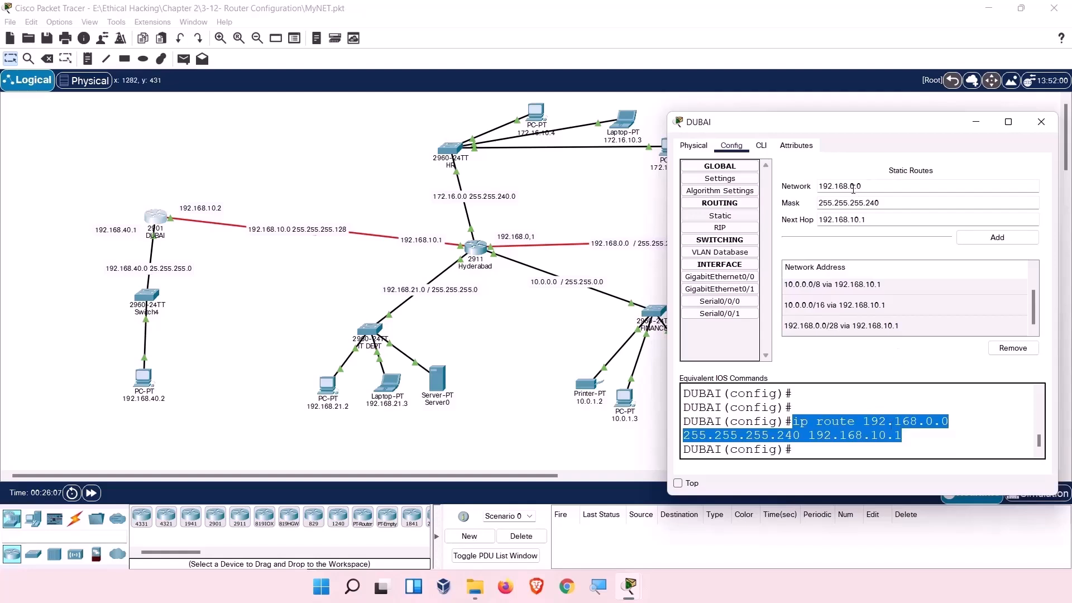
{"action": "left_click_drag", "start_coordinate": [851, 186], "coordinate": [876, 188]}
{"action": "type", "text": "21.0"}
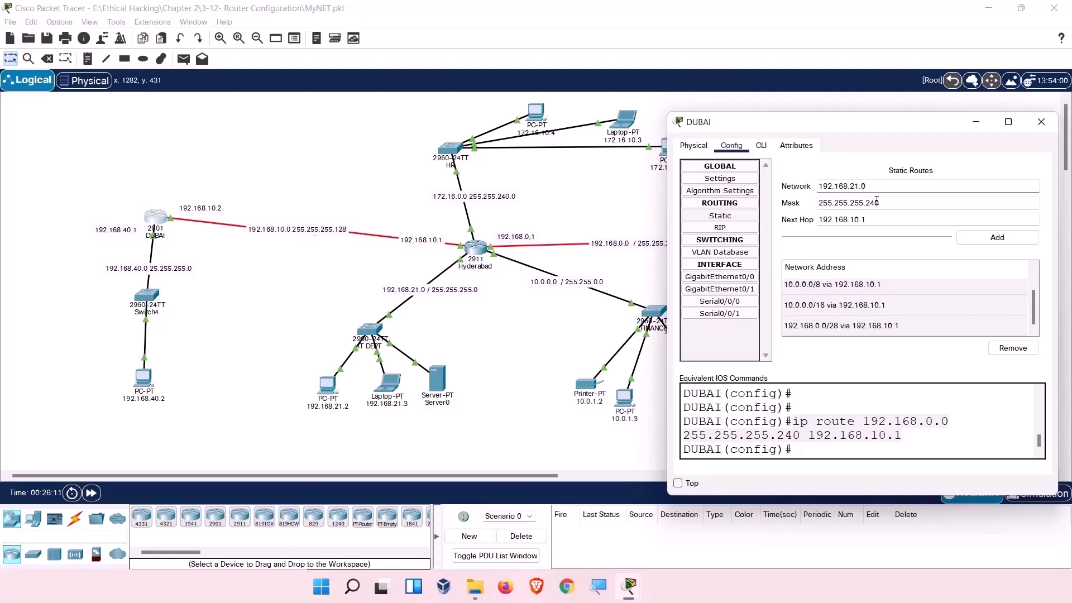
Add the 192.168.21.0 255.255.255.0 route via 192.168.10.1 and check the route list.
{"action": "left_click_drag", "start_coordinate": [867, 203], "coordinate": [892, 203]}
{"action": "key", "text": "BackSpace"}
{"action": "type", "text": "0"}
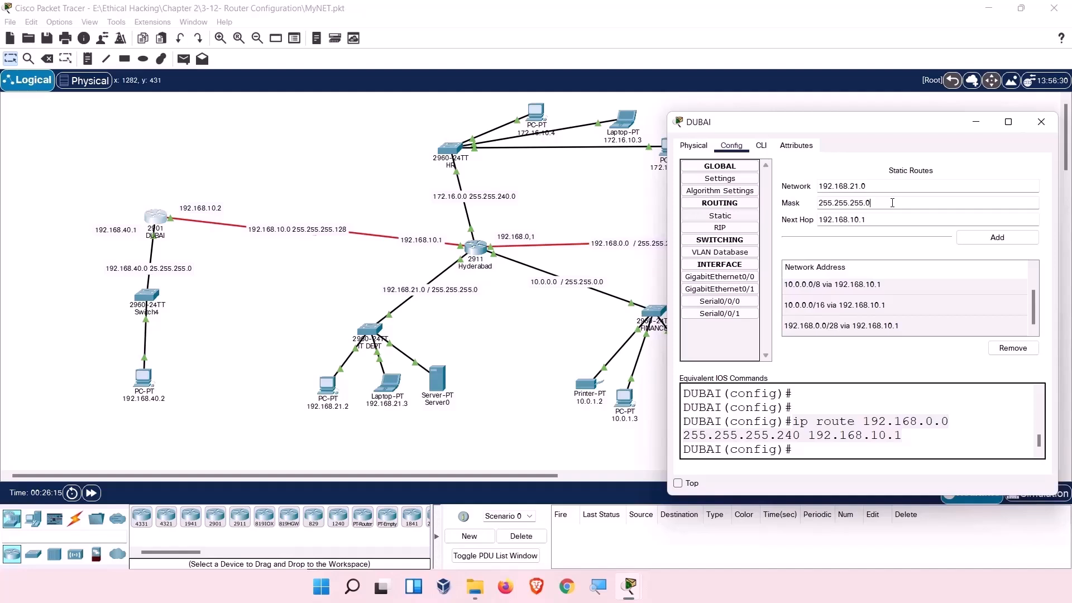
{"action": "left_click", "coordinate": [984, 241]}
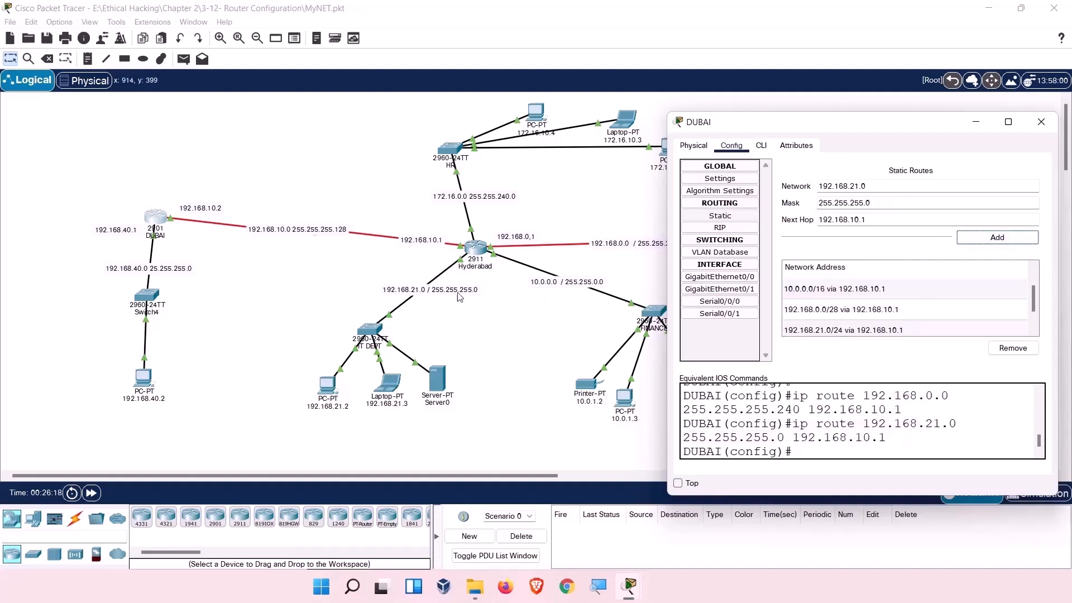
{"action": "scroll", "coordinate": [851, 319], "scroll_direction": "down", "scroll_amount": 1}
{"action": "left_click", "coordinate": [851, 322]}
{"action": "left_click", "coordinate": [851, 305]}
{"action": "left_click", "coordinate": [854, 291]}
{"action": "scroll", "coordinate": [858, 304], "scroll_direction": "up", "scroll_amount": 1}
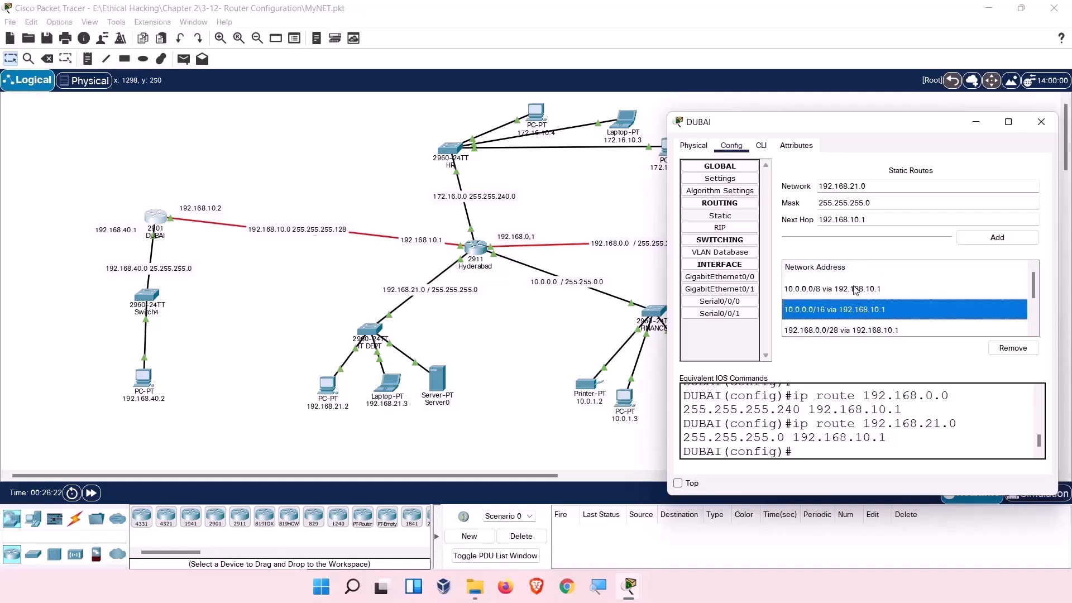
{"action": "left_click", "coordinate": [856, 290]}
Add the 172.16.0.0 255.255.240.0 static route via 192.168.10.1.
{"action": "left_click_drag", "start_coordinate": [847, 126], "coordinate": [891, 381]}
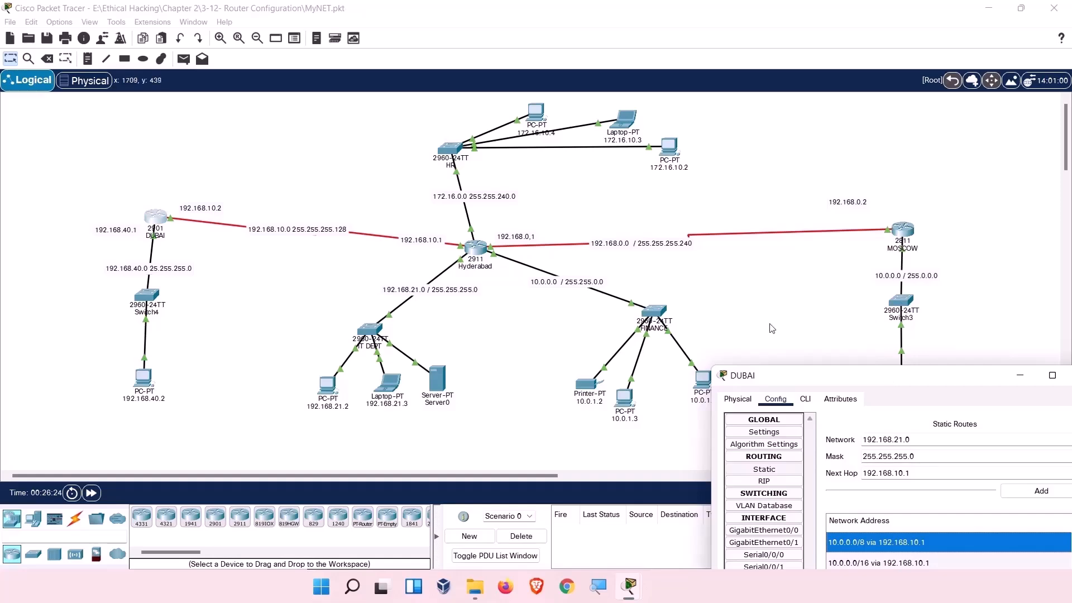
{"action": "left_click_drag", "start_coordinate": [807, 381], "coordinate": [758, 135]}
{"action": "left_click_drag", "start_coordinate": [860, 195], "coordinate": [732, 174]}
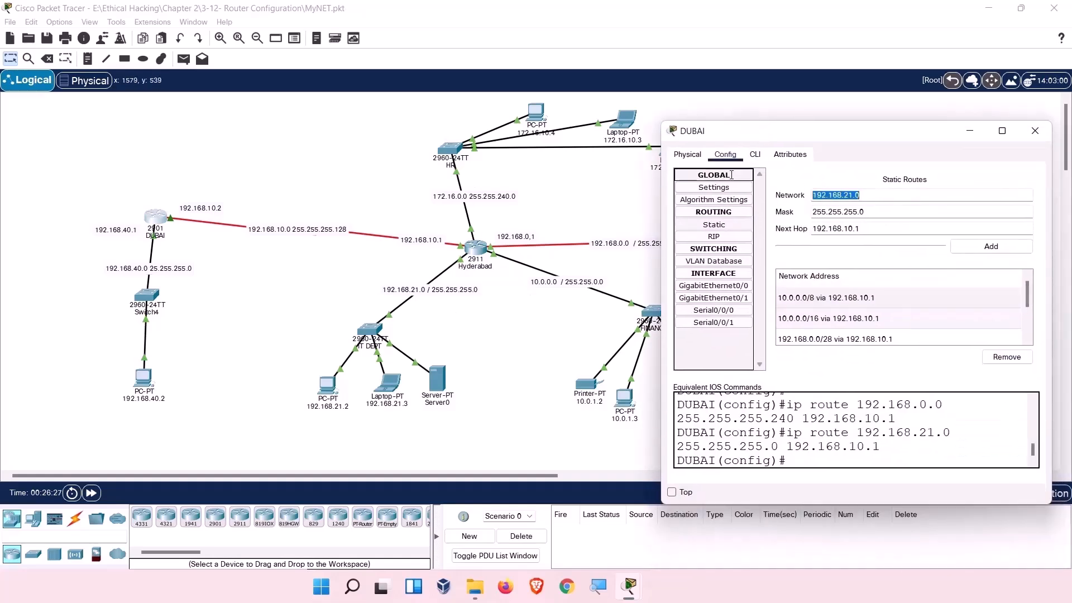
{"action": "type", "text": "172.16"}
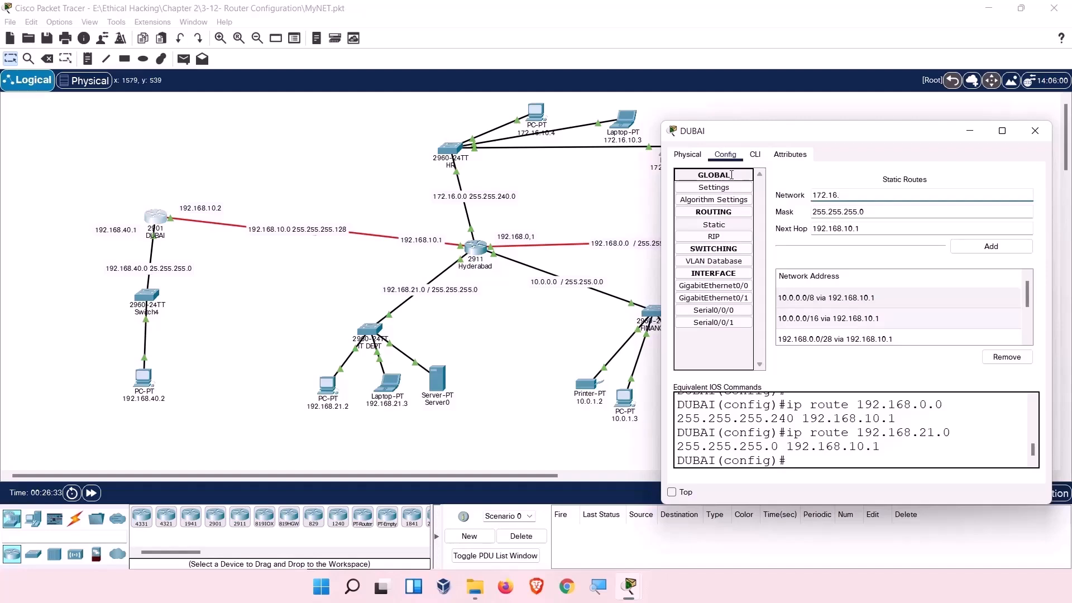
{"action": "type", "text": ".0..0"}
{"action": "key", "text": "BackSpace"}
{"action": "type", "text": "0.0"}
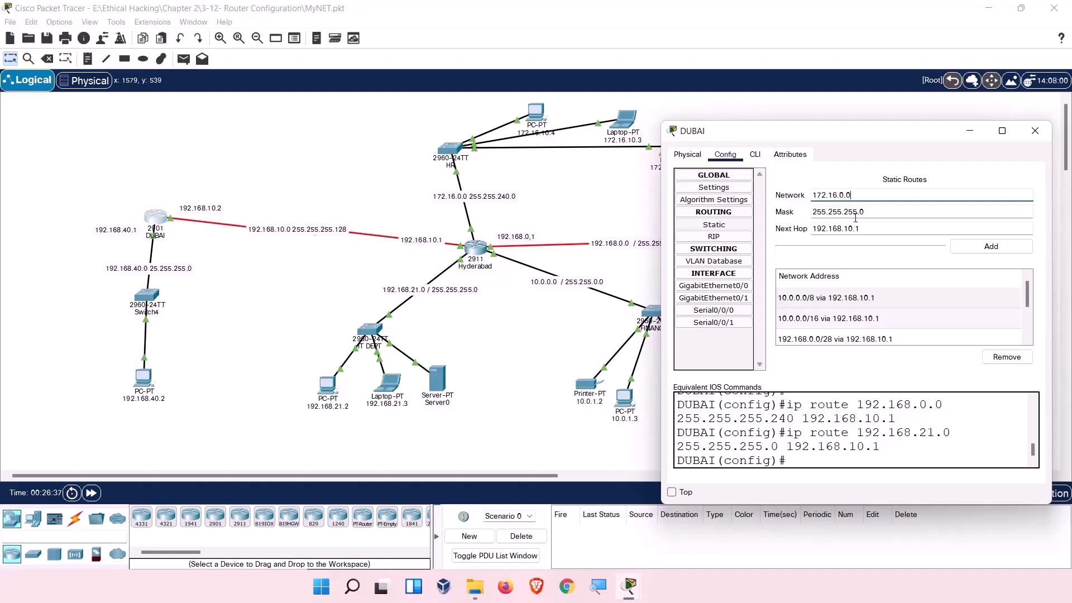
{"action": "left_click", "coordinate": [870, 215]}
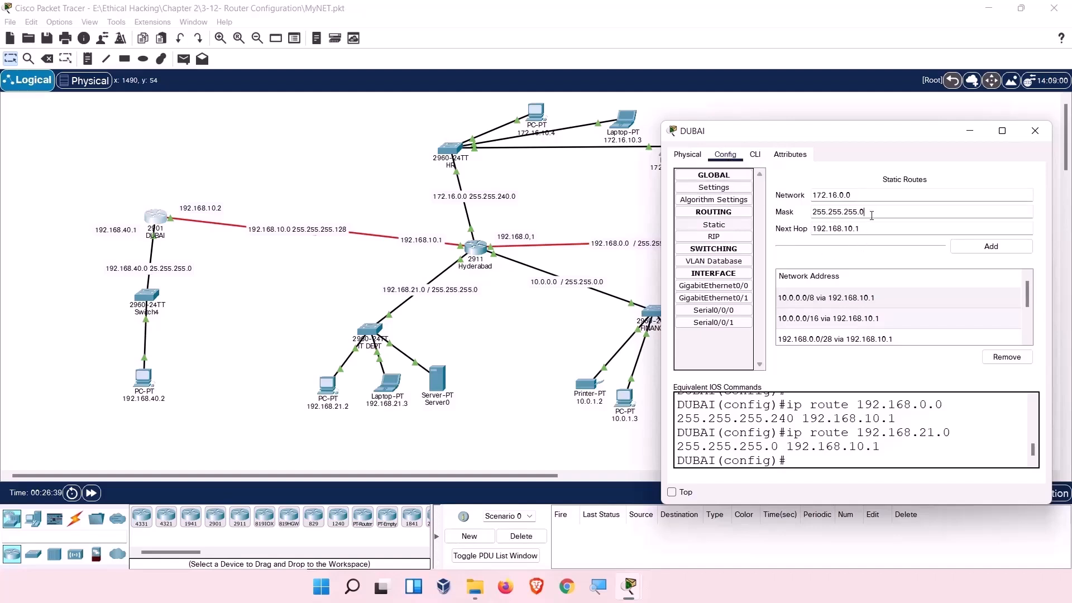
{"action": "key", "text": "BackSpace"}
{"action": "key", "text": "BackSpace"}
{"action": "left_click", "coordinate": [959, 250]}
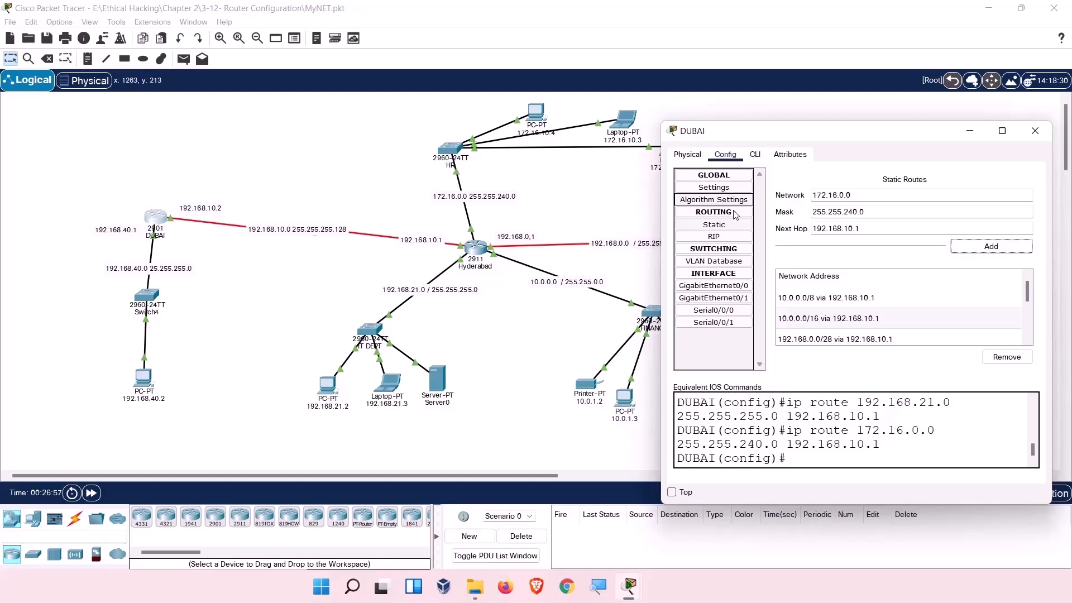
{"action": "left_click", "coordinate": [724, 227]}
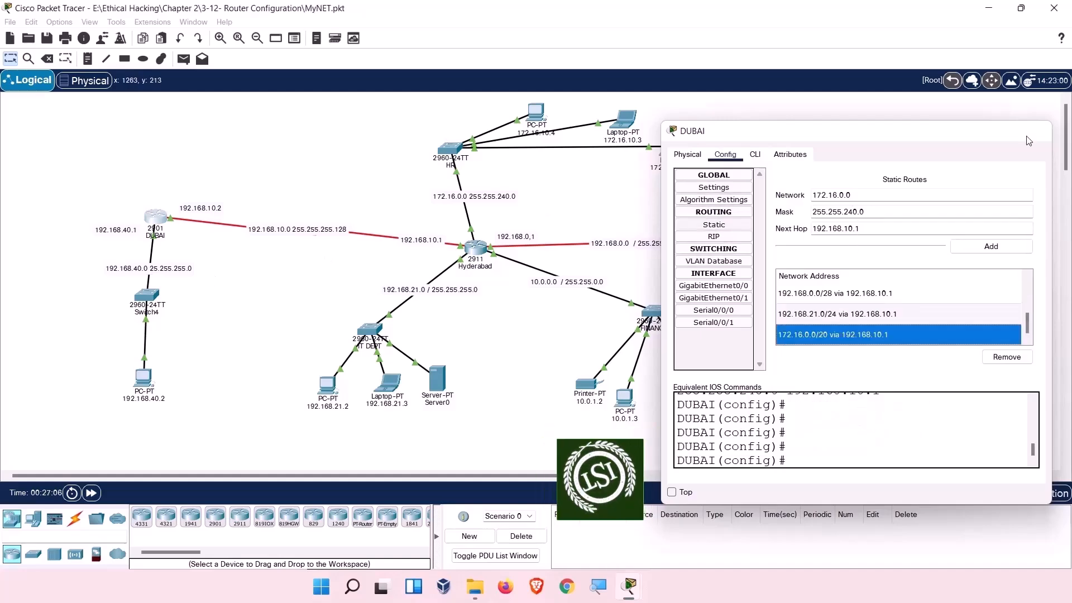
Close DUBAI's settings window and open the Hyderabad router's settings.
{"action": "left_click", "coordinate": [1029, 139]}
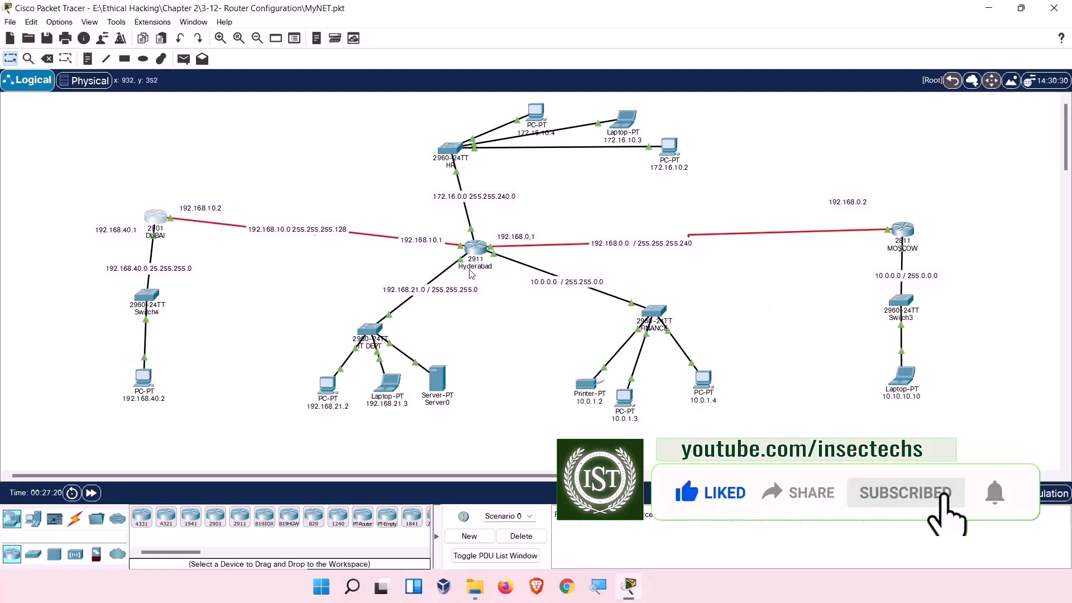
{"action": "left_click", "coordinate": [479, 252]}
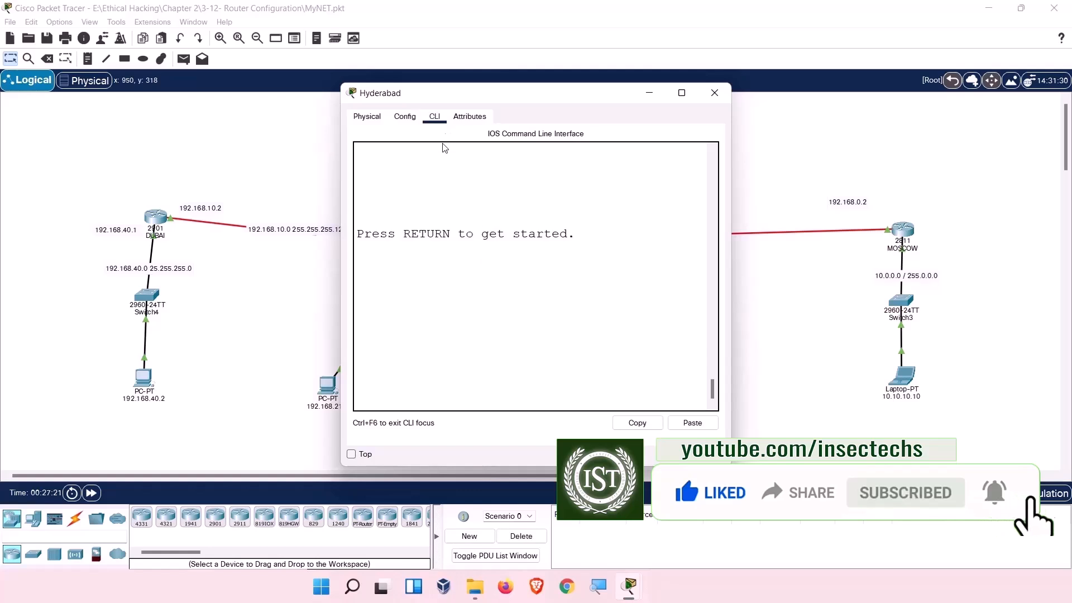
Log in to Hyderabad, enter enable with its password, and display the full show ip route output.
{"action": "key", "text": "Return"}
{"action": "key", "text": "Return"}
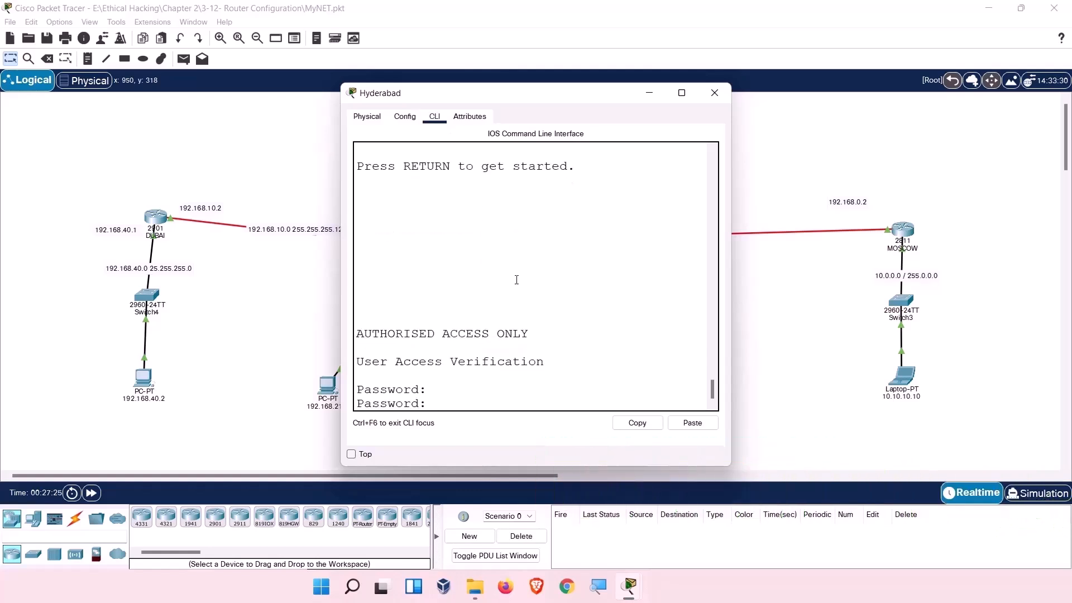
{"action": "key", "text": "Return"}
{"action": "type", "text": "en"}
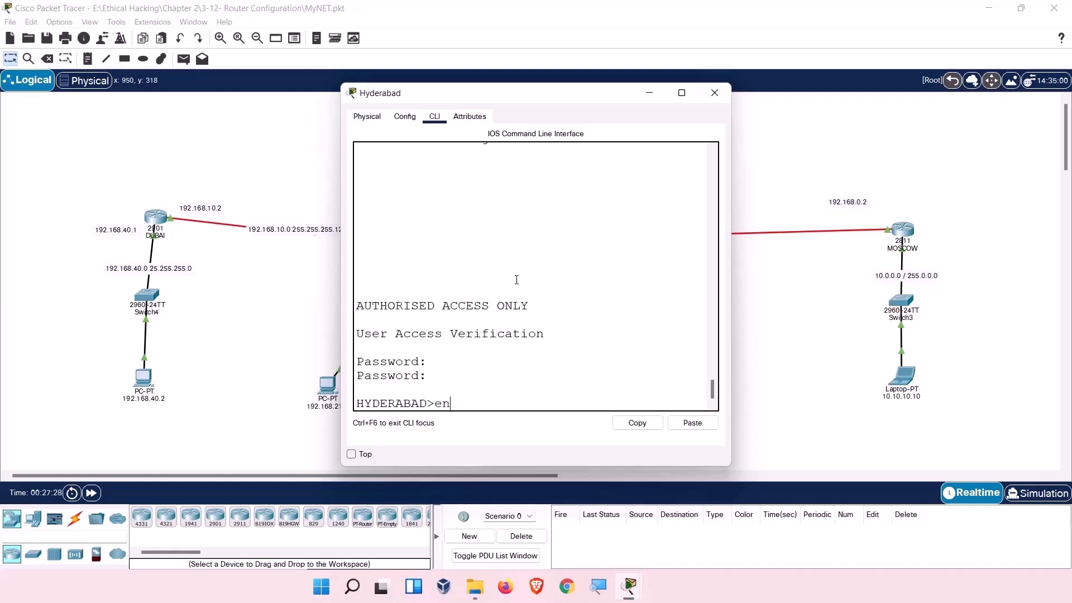
{"action": "key", "text": "Return"}
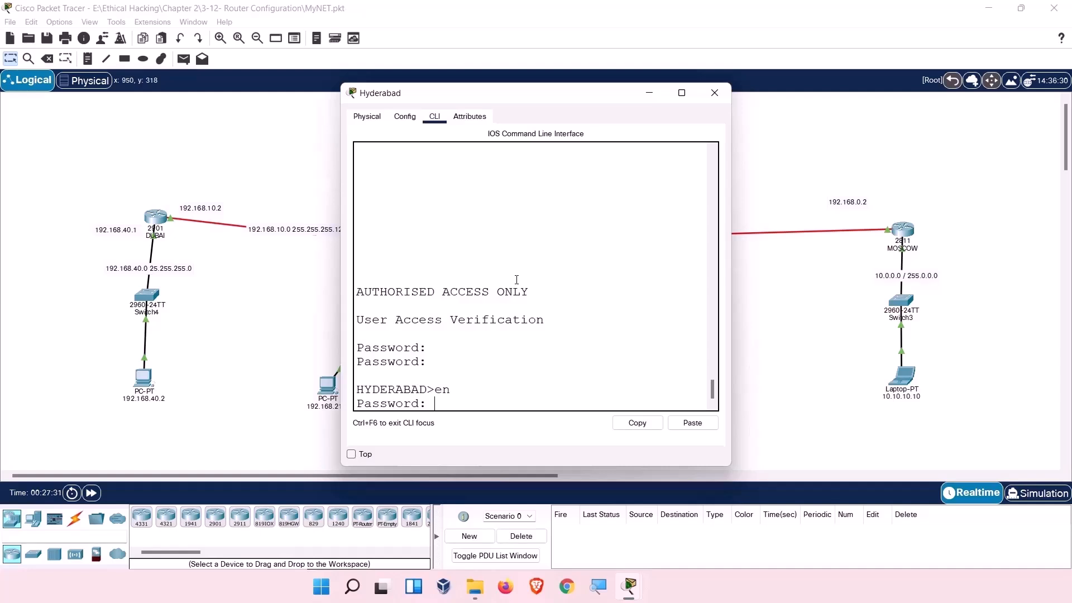
{"action": "key", "text": "Return"}
{"action": "key", "text": "Return"}
{"action": "key", "text": "Return"}
{"action": "key", "text": "Return"}
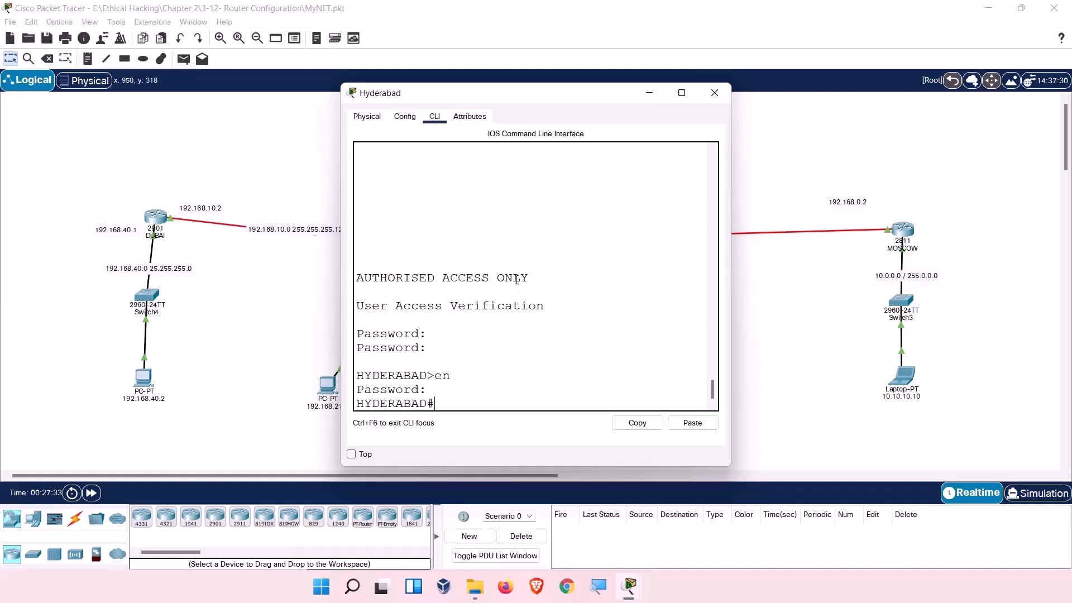
{"action": "type", "text": "con"}
{"action": "key", "text": "Tab"}
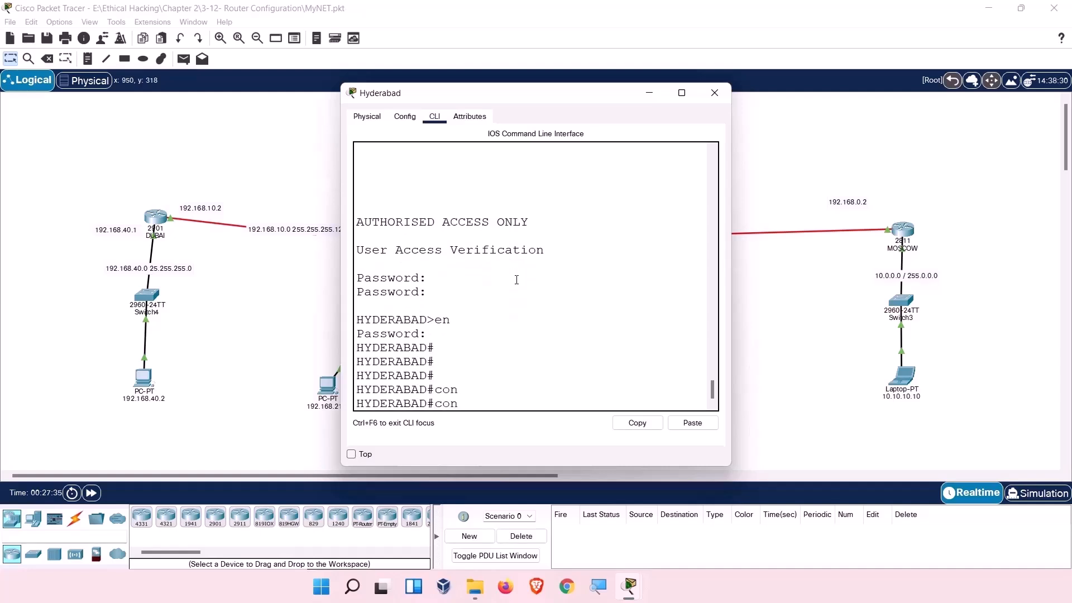
{"action": "key", "text": "BackSpace"}
{"action": "key", "text": "BackSpace"}
{"action": "key", "text": "BackSpace"}
{"action": "type", "text": "show ip route"}
{"action": "key", "text": "Return"}
{"action": "left_click", "coordinate": [681, 92]}
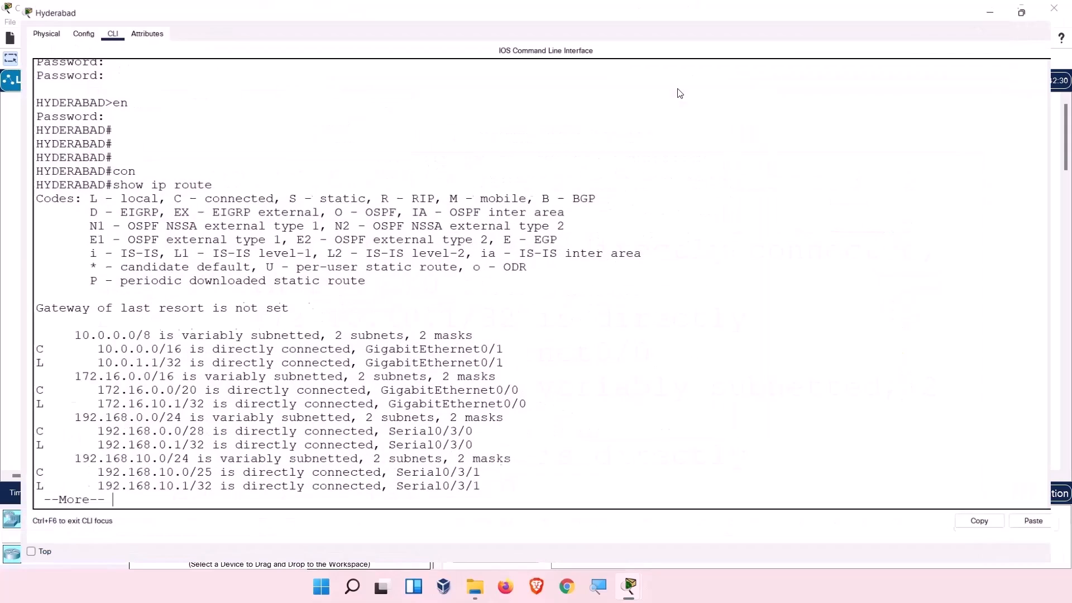
{"action": "key", "text": "Return"}
{"action": "key", "text": "Return"}
{"action": "key", "text": "Return"}
{"action": "key", "text": "Return"}
{"action": "key", "text": "Return"}
{"action": "key", "text": "Return"}
{"action": "key", "text": "Return"}
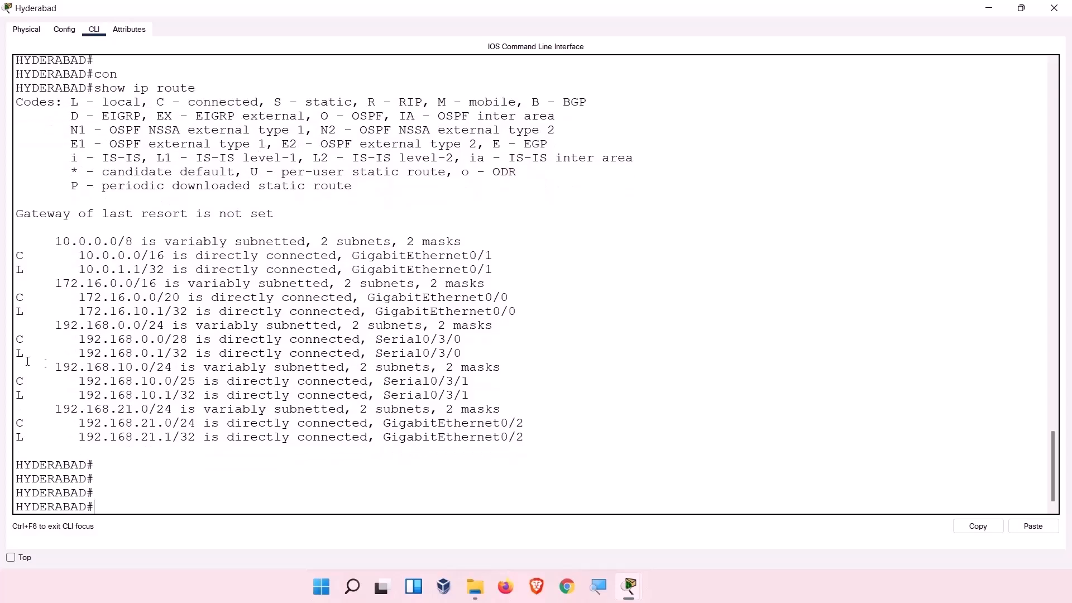
Point out Hyderabad's directly connected routes, including 10.0.0.0/16 and the Serial0/3/1 and GigabitEthernet0/0 entries.
{"action": "left_click_drag", "start_coordinate": [16, 255], "coordinate": [498, 254]}
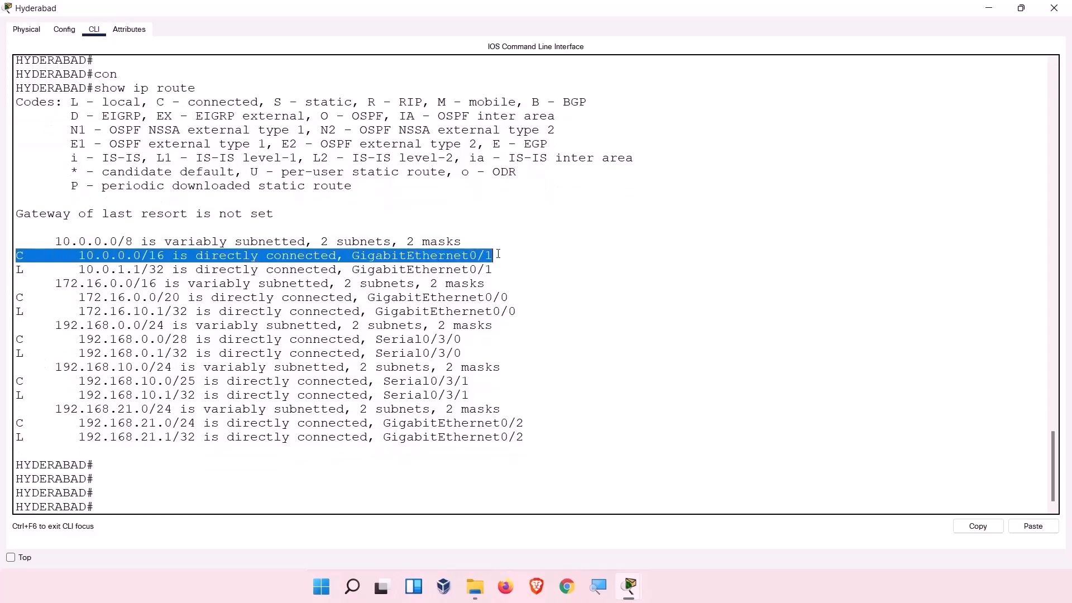
{"action": "left_click_drag", "start_coordinate": [31, 297], "coordinate": [23, 298]}
{"action": "left_click_drag", "start_coordinate": [24, 338], "coordinate": [15, 341]}
{"action": "left_click_drag", "start_coordinate": [31, 379], "coordinate": [16, 422]}
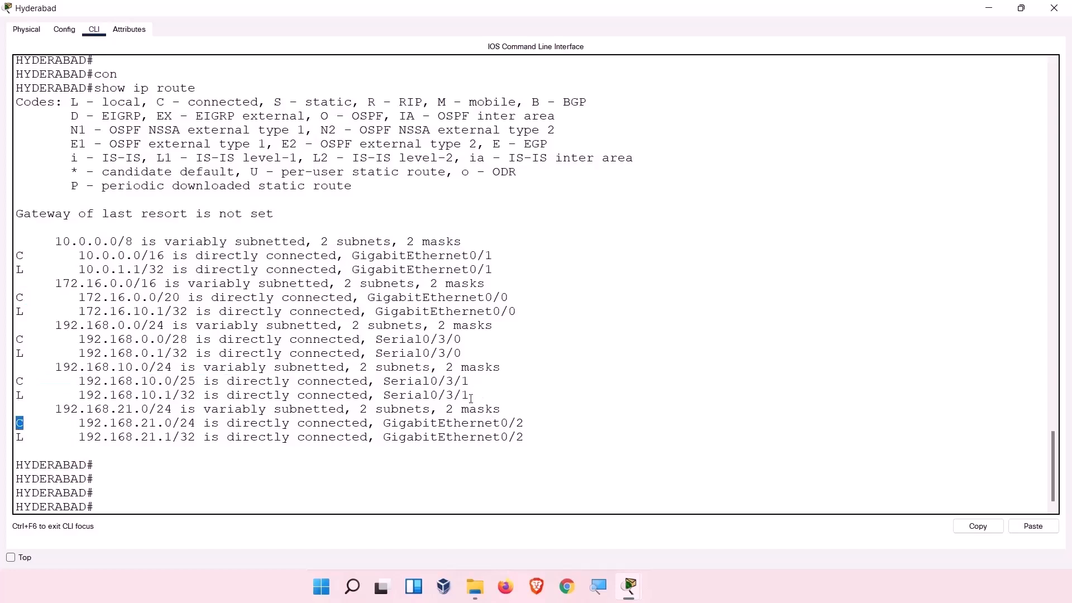
{"action": "left_click_drag", "start_coordinate": [471, 397], "coordinate": [345, 384]}
{"action": "left_click_drag", "start_coordinate": [375, 300], "coordinate": [540, 298]}
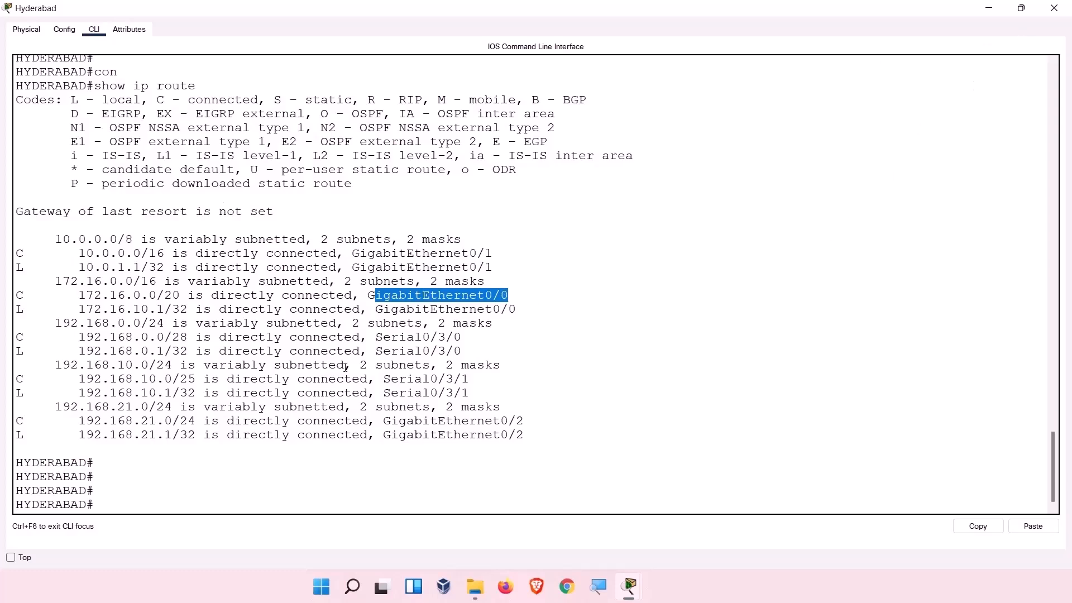
{"action": "left_click", "coordinate": [344, 436]}
Enter global configuration mode on Hyderabad with configure terminal.
{"action": "type", "text": "con"}
{"action": "key", "text": "Tab"}
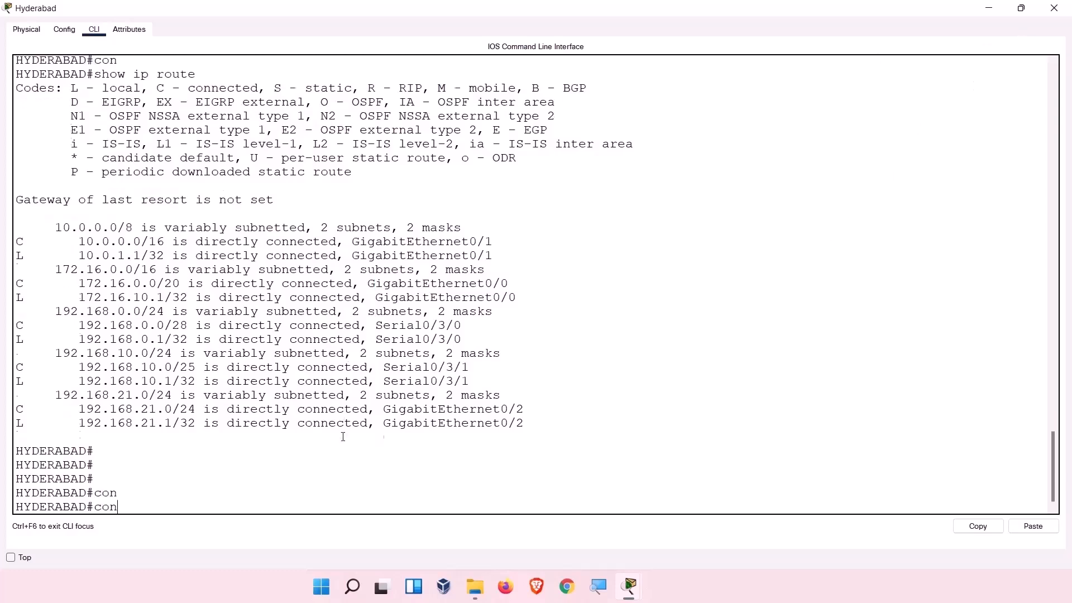
{"action": "type", "text": "g"}
{"action": "key", "text": "Tab"}
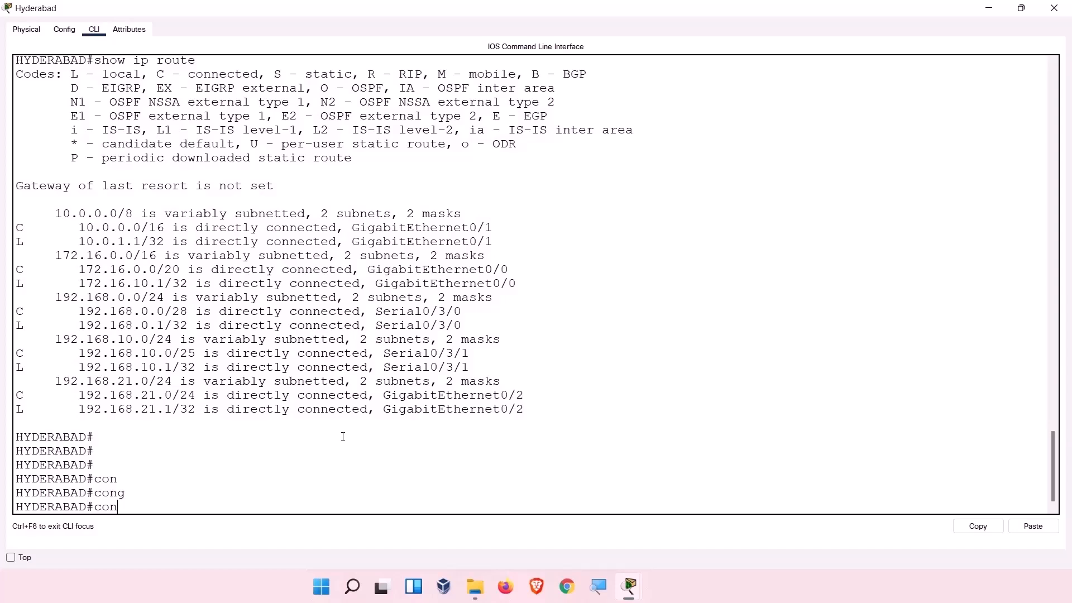
{"action": "type", "text": "g"}
{"action": "key", "text": "Tab"}
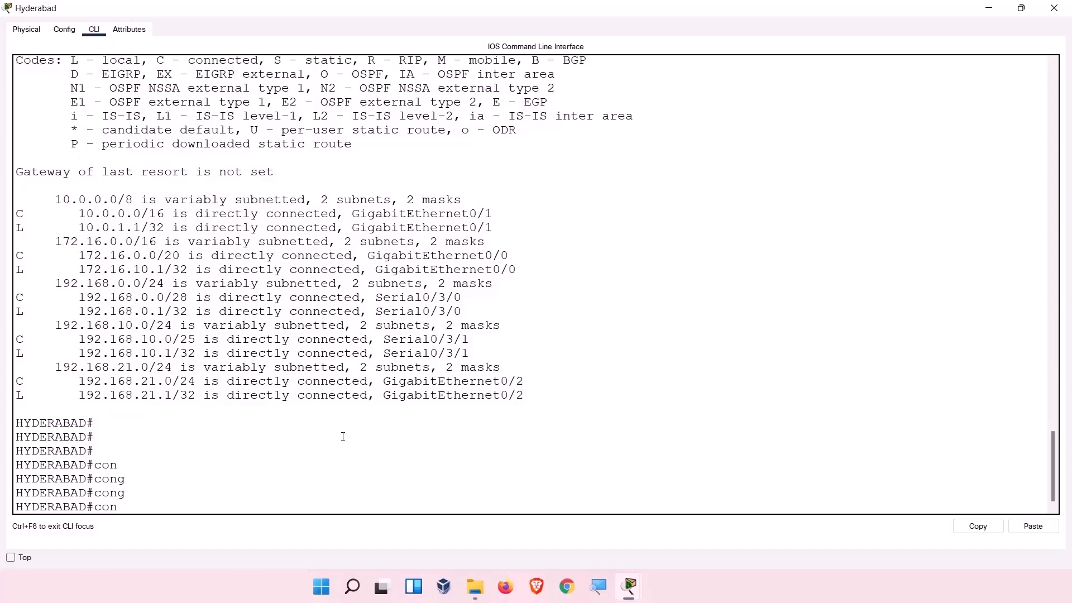
{"action": "type", "text": "fig"}
{"action": "key", "text": "Tab"}
{"action": "type", "text": "t"}
{"action": "key", "text": "Return"}
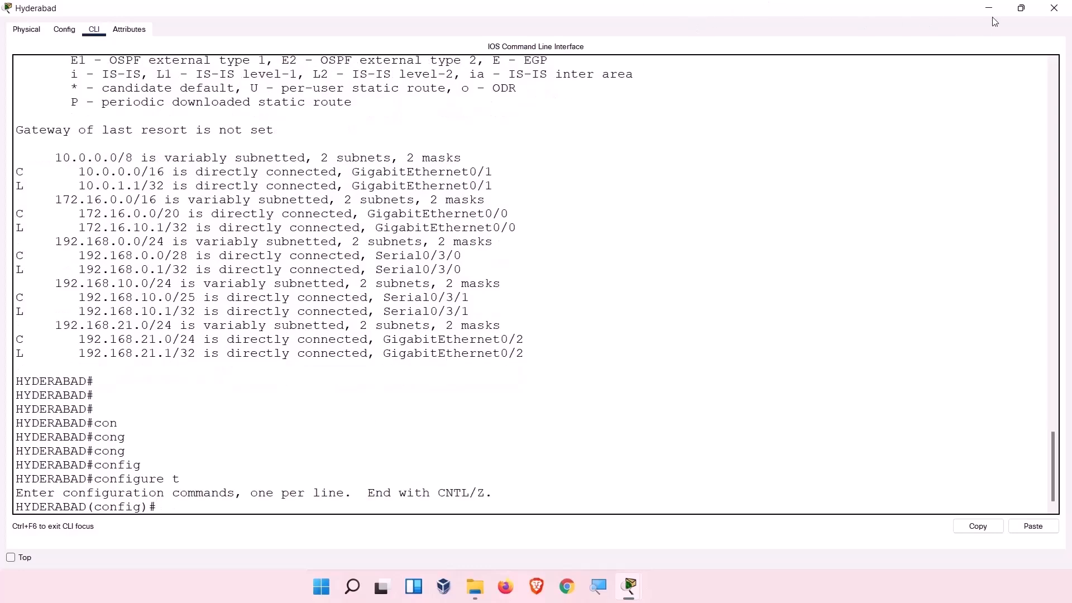
Add the static route ip route 10.0.0.0 255.0.0.0 192.168.0.2 on Hyderabad.
{"action": "left_click", "coordinate": [1021, 8]}
{"action": "scroll", "coordinate": [533, 314], "scroll_direction": "down", "scroll_amount": 15}
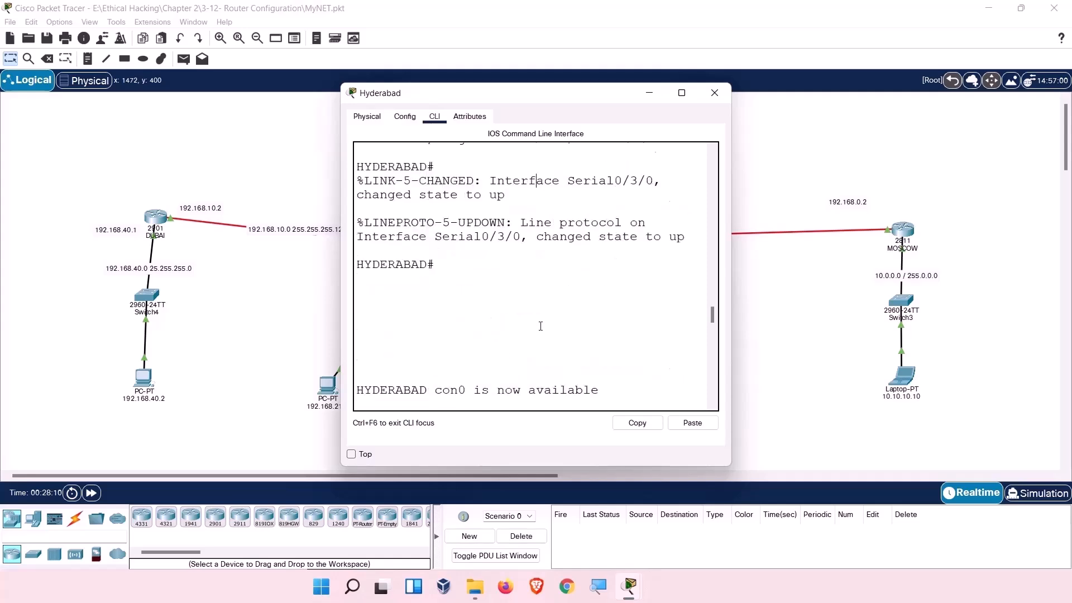
{"action": "scroll", "coordinate": [545, 366], "scroll_direction": "down", "scroll_amount": 15}
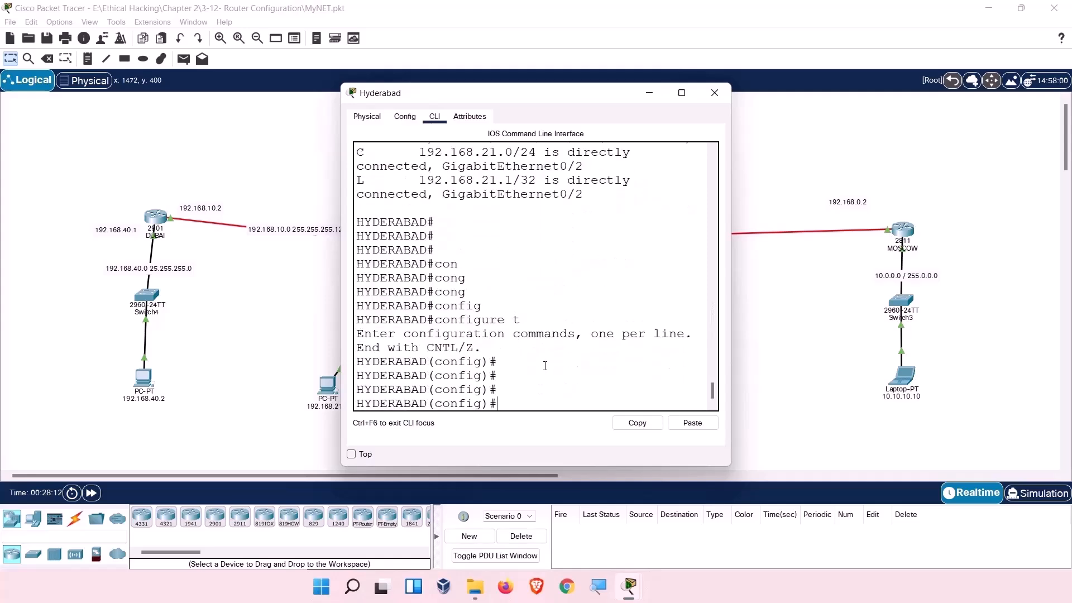
{"action": "type", "text": "ip route"}
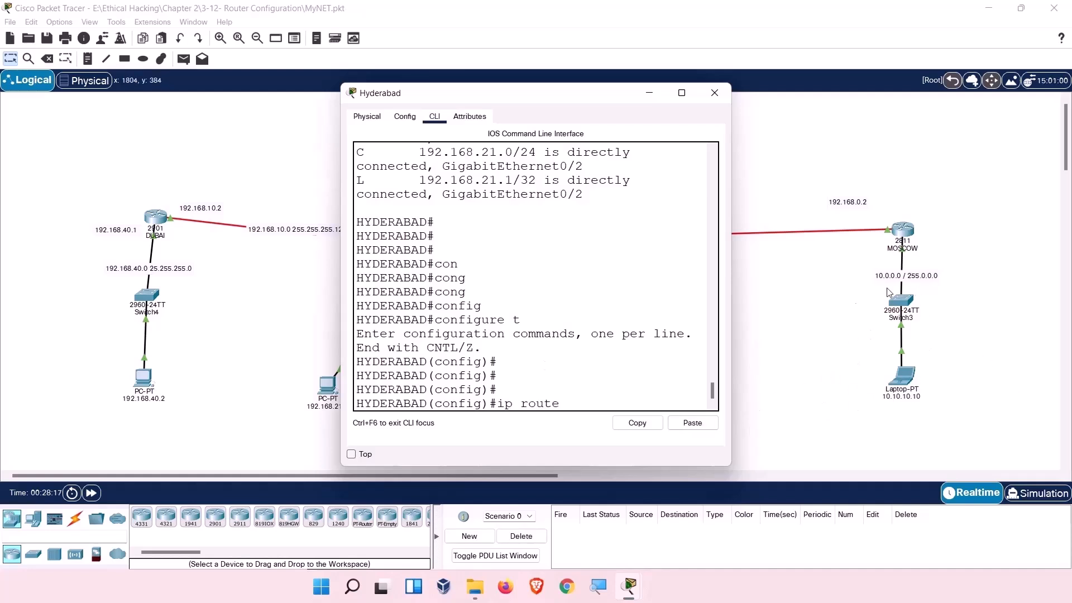
{"action": "type", "text": "10.0.0.0 255.255"}
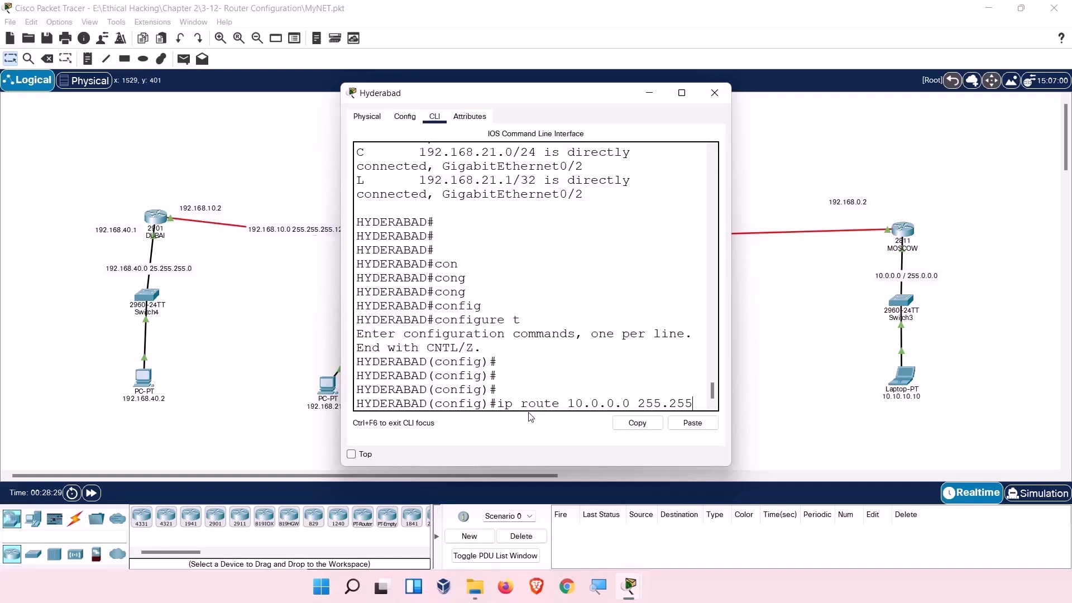
{"action": "key", "text": "BackSpace"}
{"action": "key", "text": "BackSpace"}
{"action": "key", "text": "BackSpace"}
{"action": "key", "text": "BackSpace"}
{"action": "type", "text": "0"}
{"action": "key", "text": "BackSpace"}
{"action": "key", "text": "BackSpace"}
{"action": "type", "text": ".0.0"}
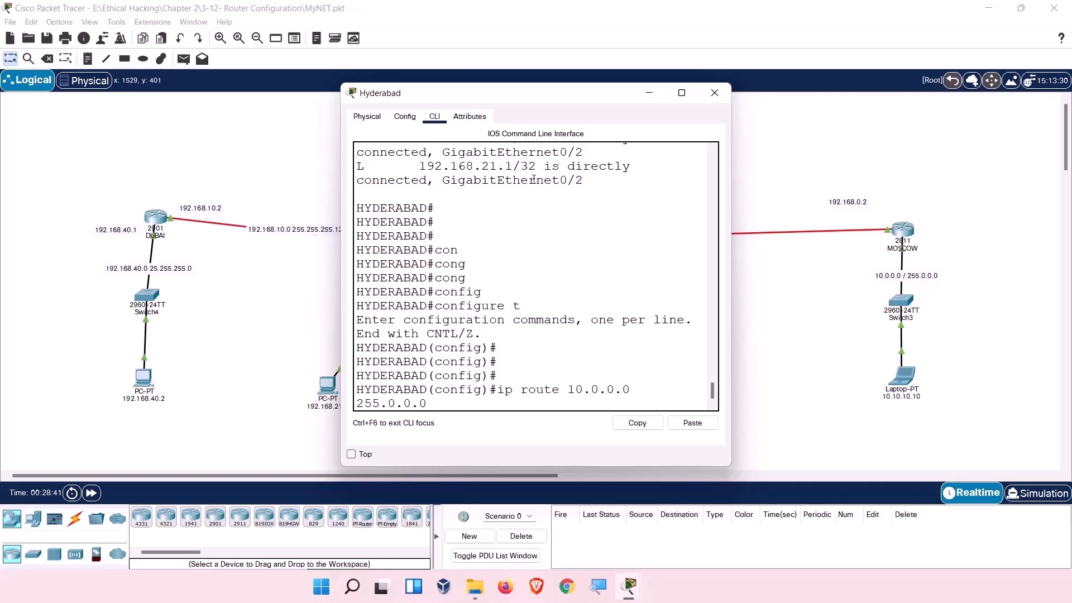
{"action": "left_click_drag", "start_coordinate": [539, 100], "coordinate": [168, 110]}
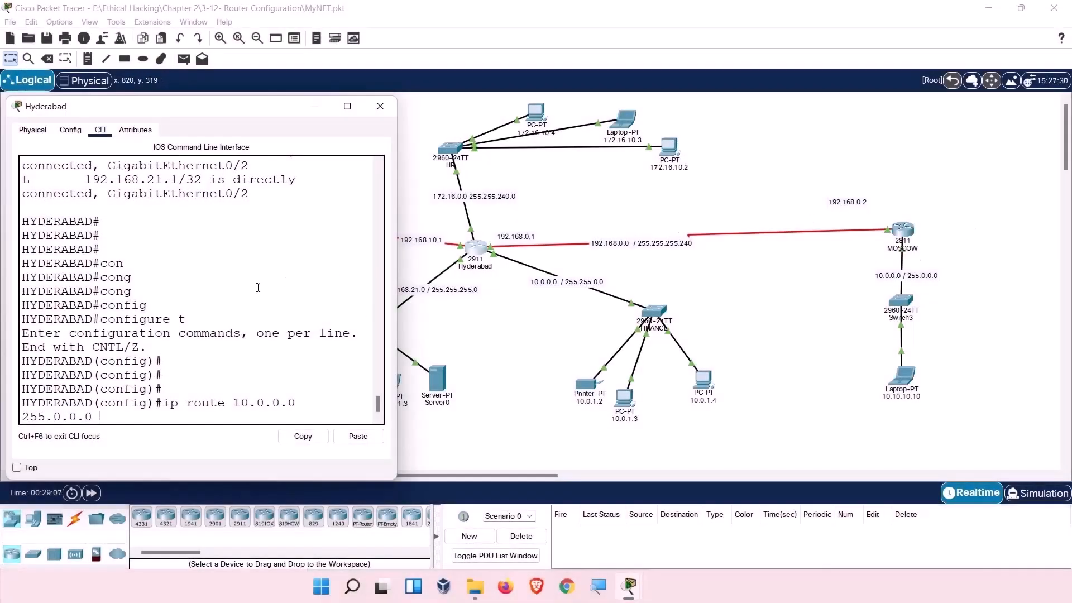
{"action": "type", "text": "192.168.0.2"}
{"action": "key", "text": "Return"}
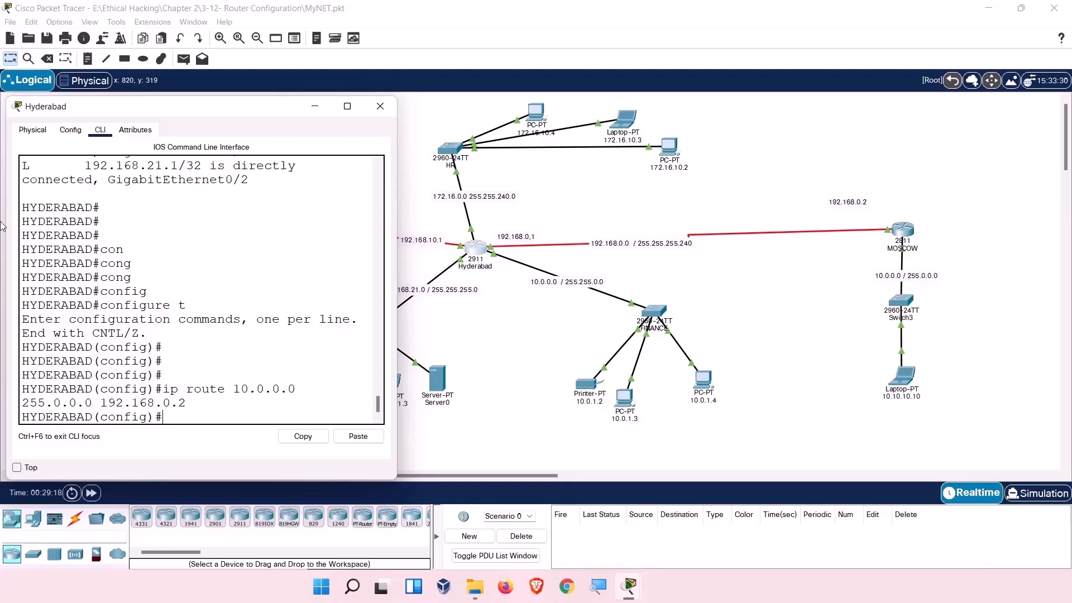
{"action": "left_click_drag", "start_coordinate": [186, 106], "coordinate": [746, 123]}
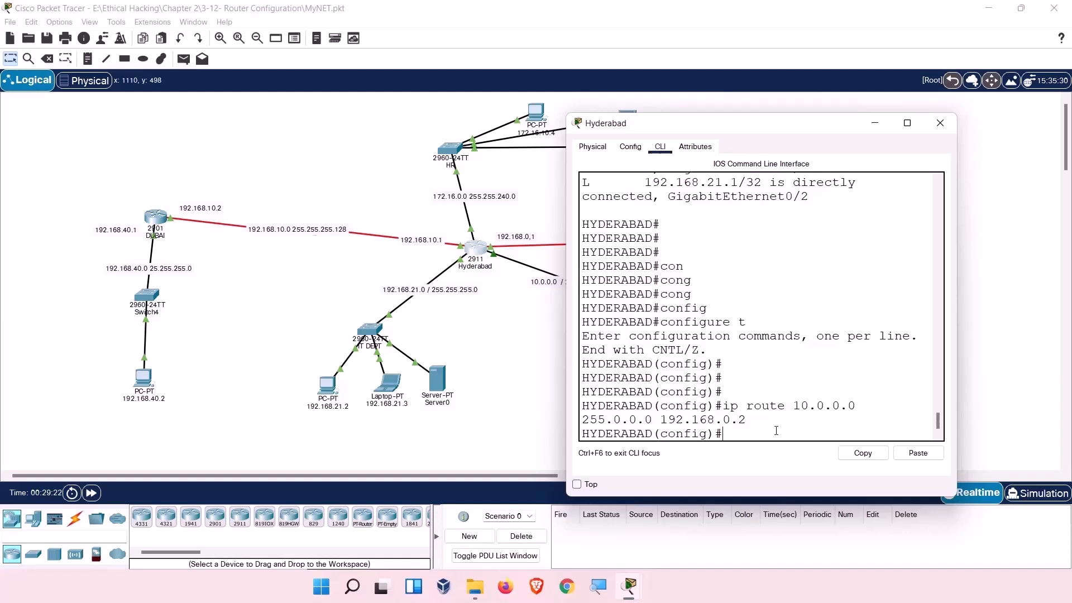
Edit the recalled route into ip route 192.168.40.0 255.255.255.0 192.168.10.2 and apply it on Hyderabad.
{"action": "key", "text": "Up"}
{"action": "key", "text": "BackSpace"}
{"action": "key", "text": "BackSpace"}
{"action": "key", "text": "BackSpace"}
{"action": "key", "text": "BackSpace"}
{"action": "key", "text": "BackSpace"}
{"action": "key", "text": "BackSpace"}
{"action": "key", "text": "BackSpace"}
{"action": "key", "text": "BackSpace"}
{"action": "key", "text": "BackSpace"}
{"action": "key", "text": "BackSpace"}
{"action": "key", "text": "BackSpace"}
{"action": "key", "text": "BackSpace"}
{"action": "key", "text": "BackSpace"}
{"action": "key", "text": "BackSpace"}
{"action": "key", "text": "BackSpace"}
{"action": "key", "text": "BackSpace"}
{"action": "key", "text": "BackSpace"}
{"action": "key", "text": "BackSpace"}
{"action": "key", "text": "BackSpace"}
{"action": "key", "text": "BackSpace"}
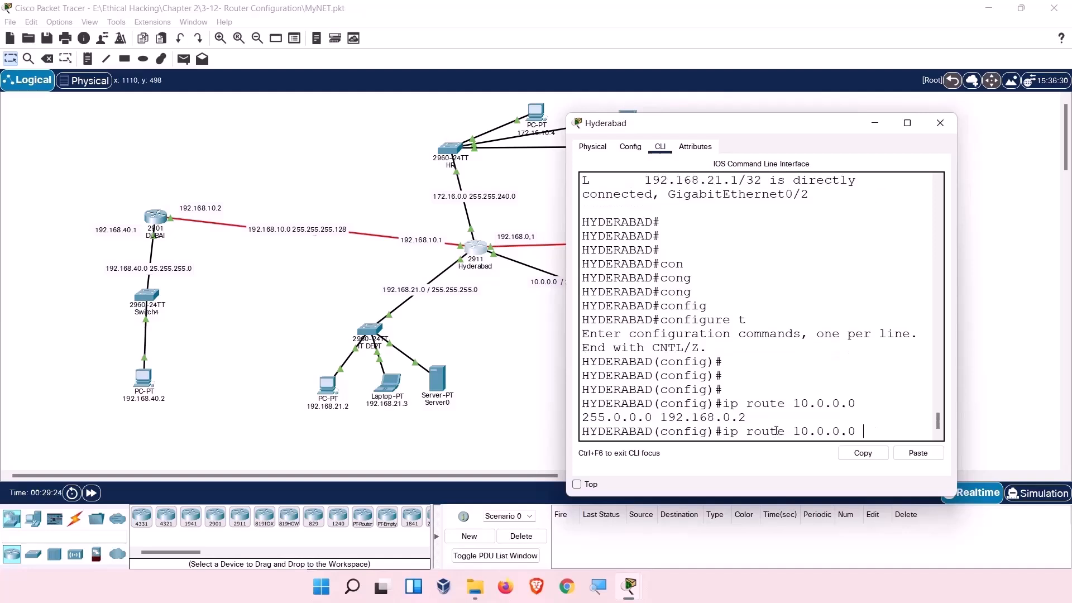
{"action": "key", "text": "BackSpace"}
{"action": "key", "text": "BackSpace"}
{"action": "type", "text": "92.168.40.0 255.25"}
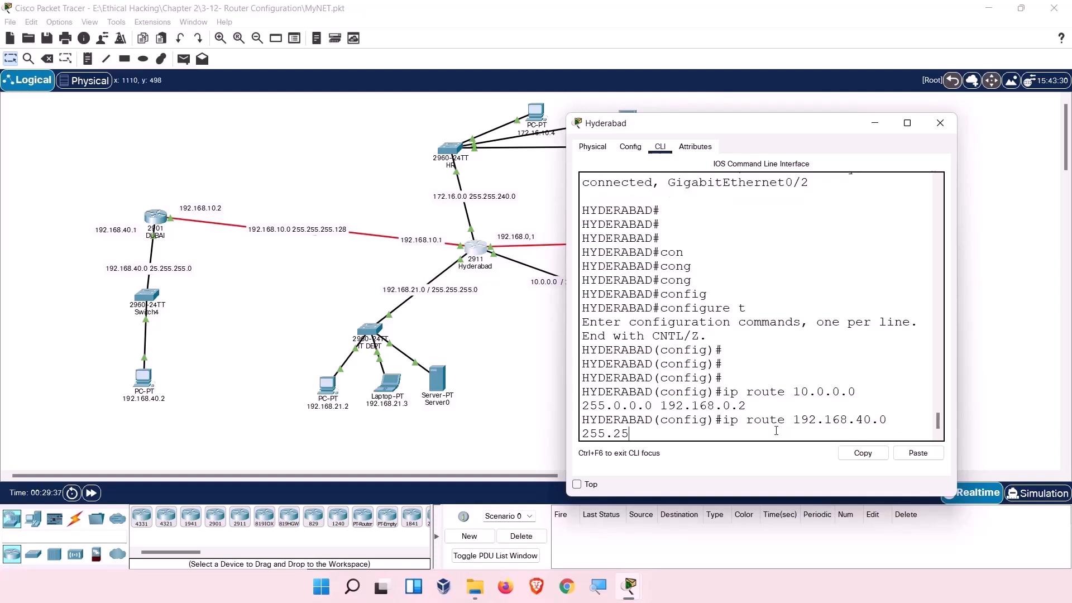
{"action": "type", "text": "5.255.0 192.168"}
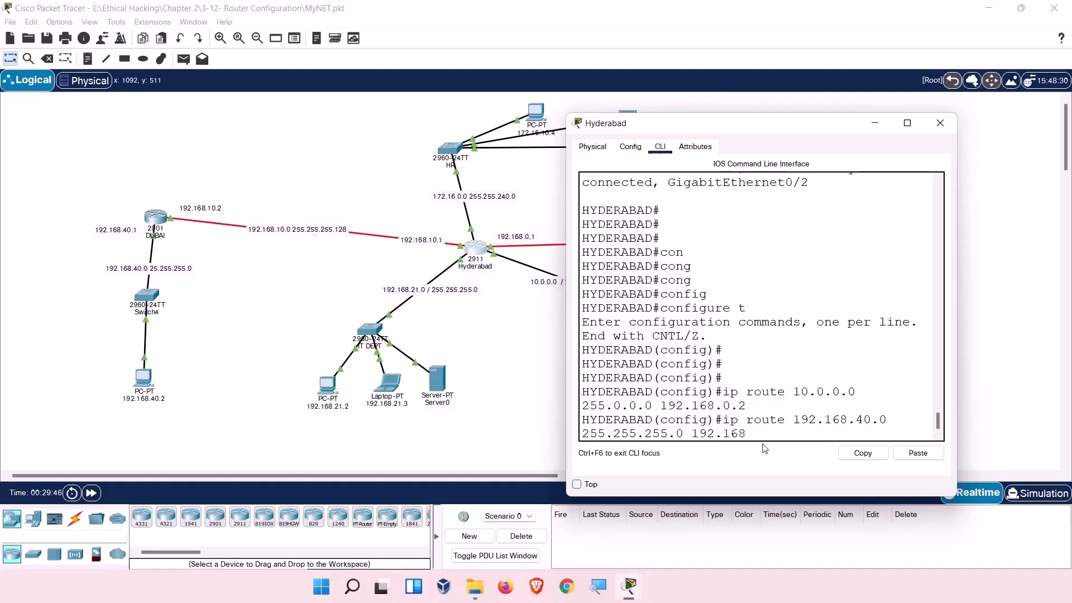
{"action": "type", "text": ".10.2"}
{"action": "key", "text": "Return"}
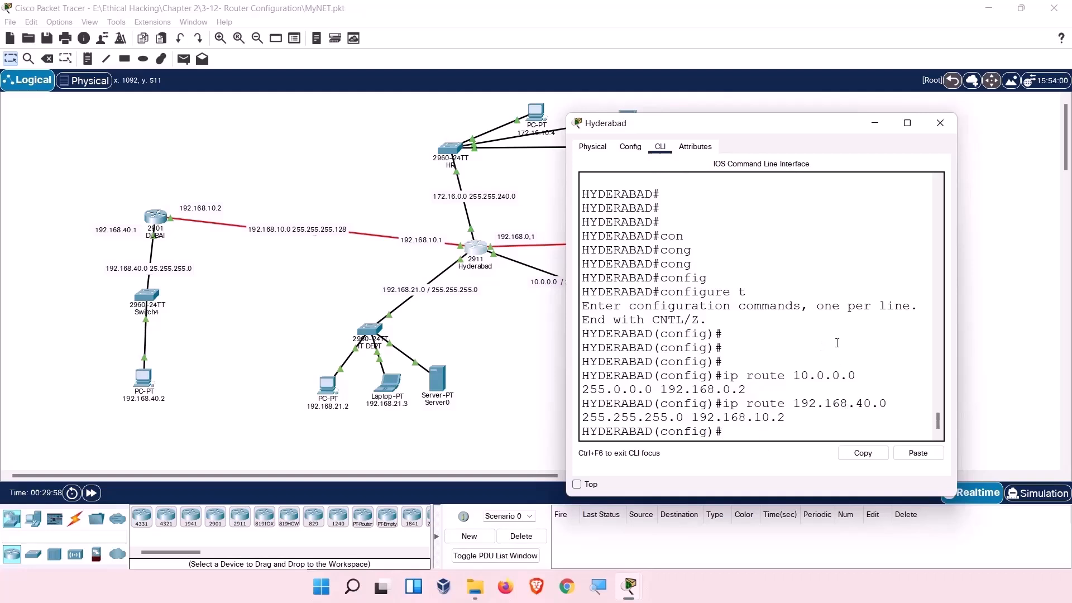
Exit config mode, copy Hyderabad's running-config to startup-config with the default filename, and close its console.
{"action": "type", "text": "exit"}
{"action": "key", "text": "Return"}
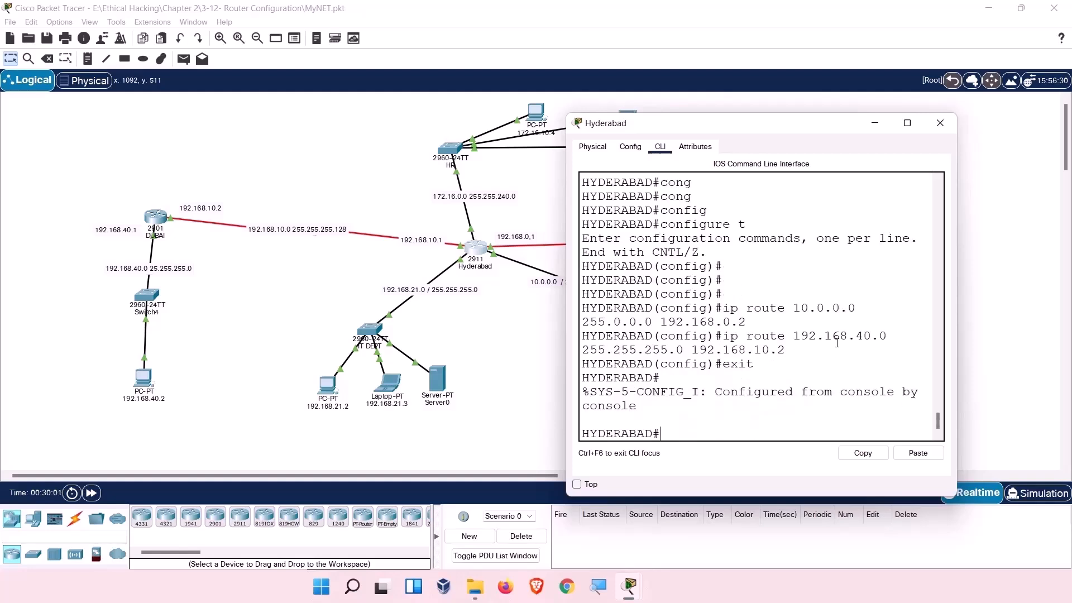
{"action": "type", "text": "cop"}
{"action": "type", "text": "y "}
{"action": "type", "text": "r"}
{"action": "key", "text": "Tab"}
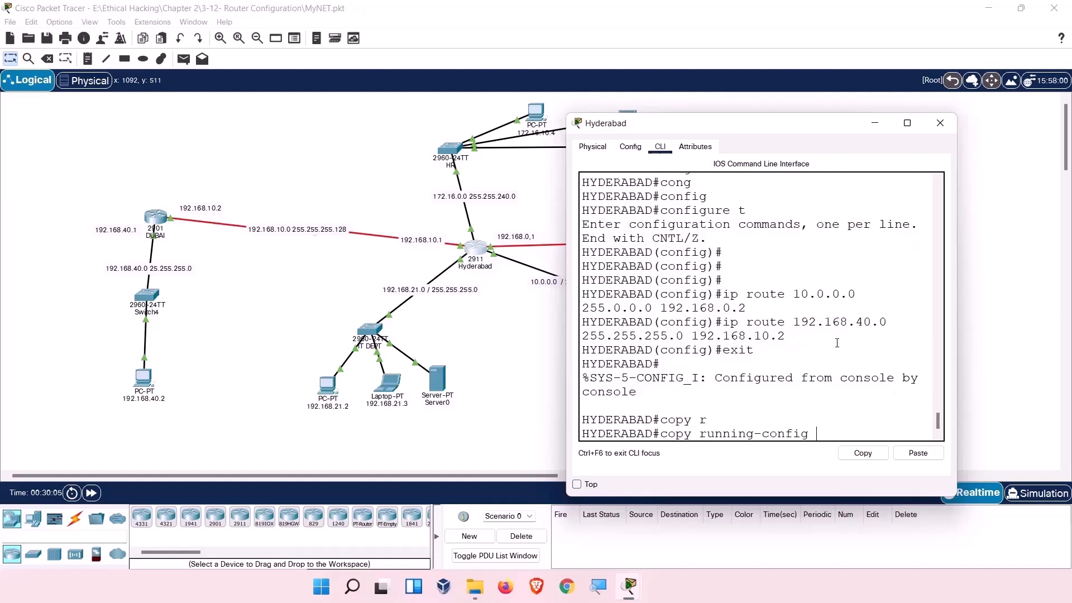
{"action": "type", "text": "st"}
{"action": "key", "text": "Tab"}
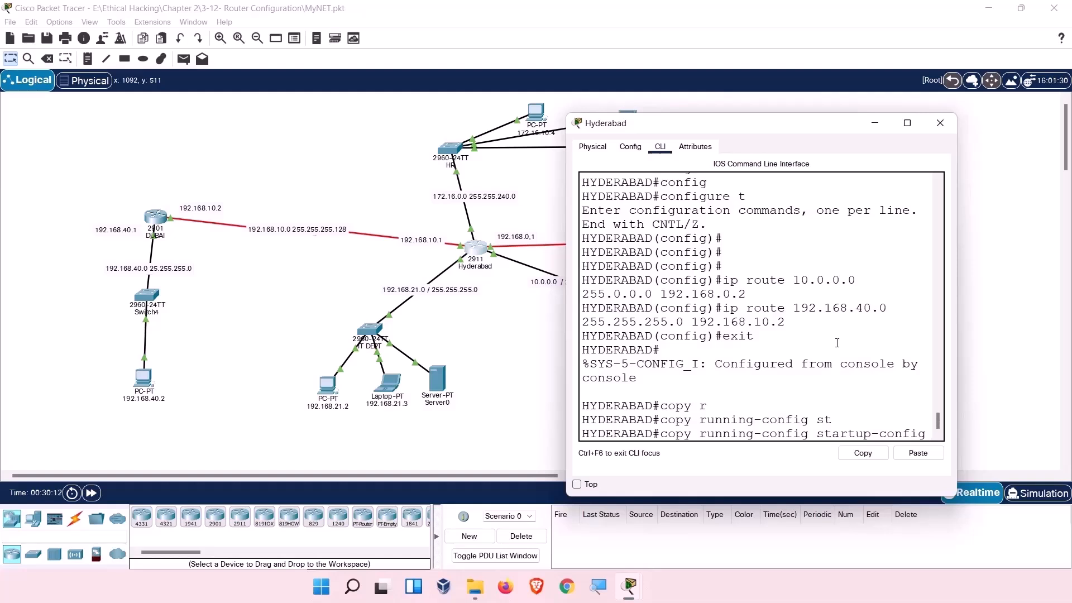
{"action": "key", "text": "Return"}
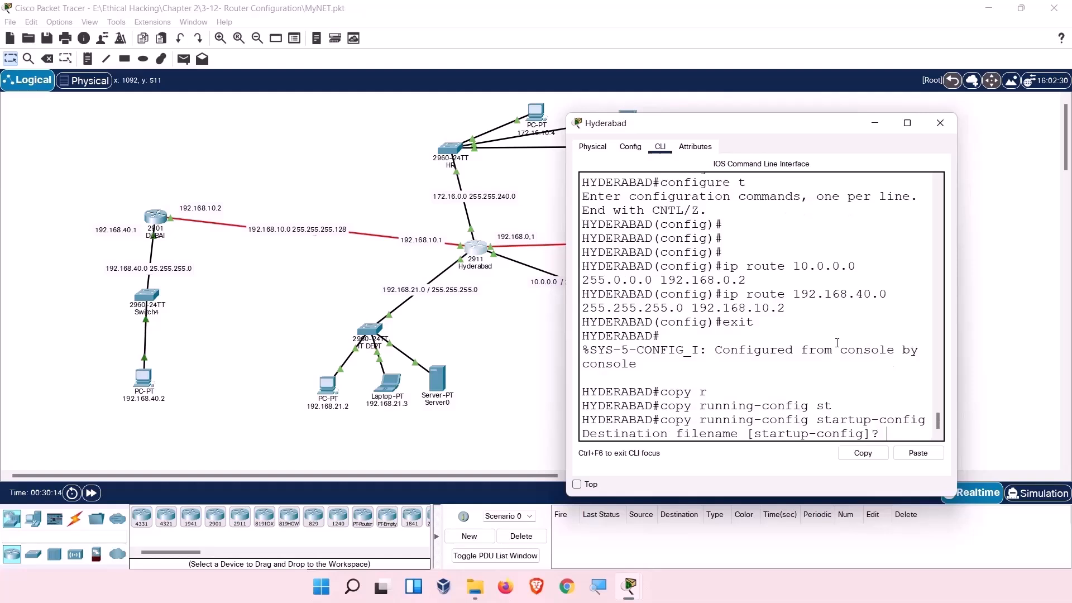
{"action": "key", "text": "Return"}
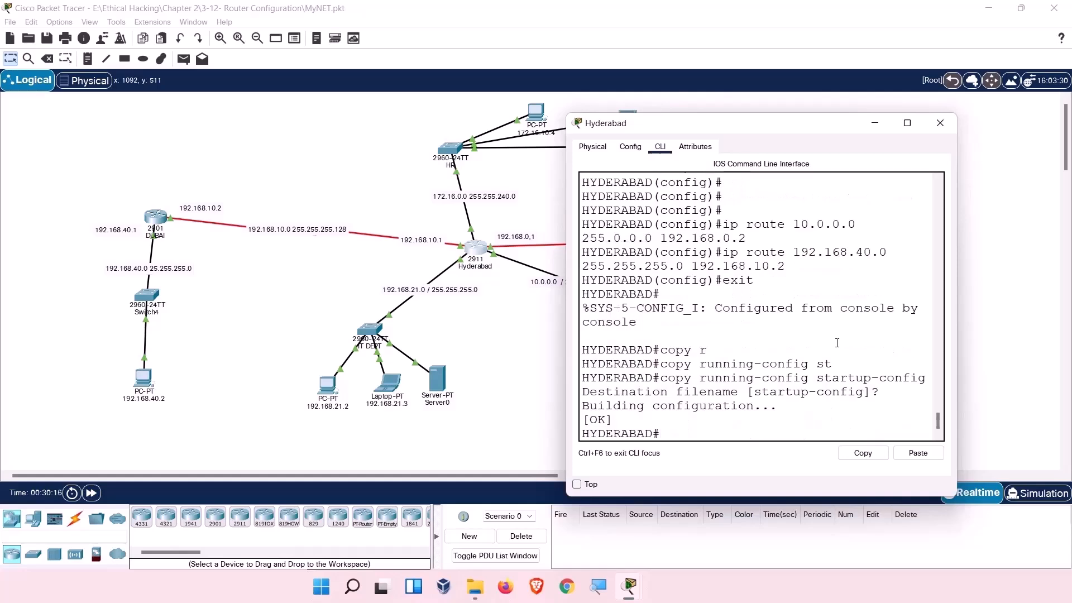
{"action": "left_click", "coordinate": [940, 123]}
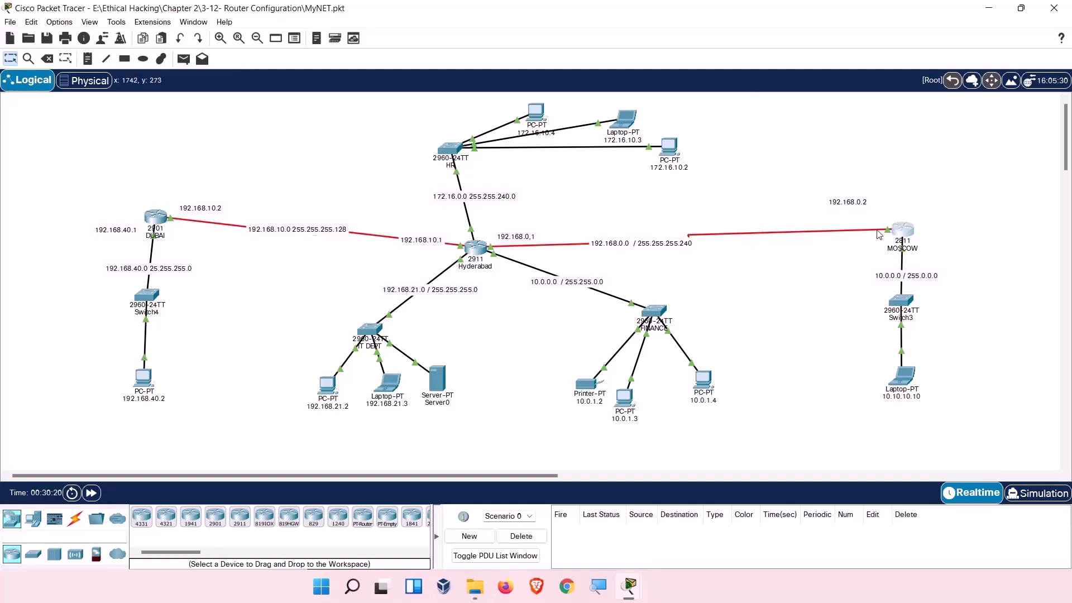
Save MOSCOW's running-config to startup-config from its CLI, then close its window.
{"action": "left_click", "coordinate": [901, 239]}
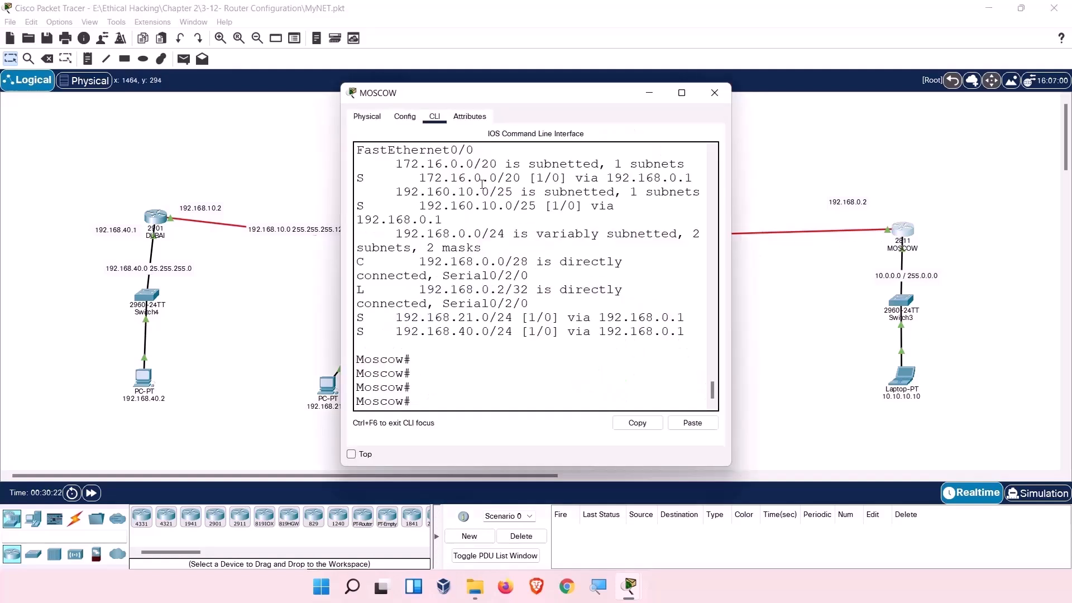
{"action": "type", "text": "cop"}
{"action": "key", "text": "Tab"}
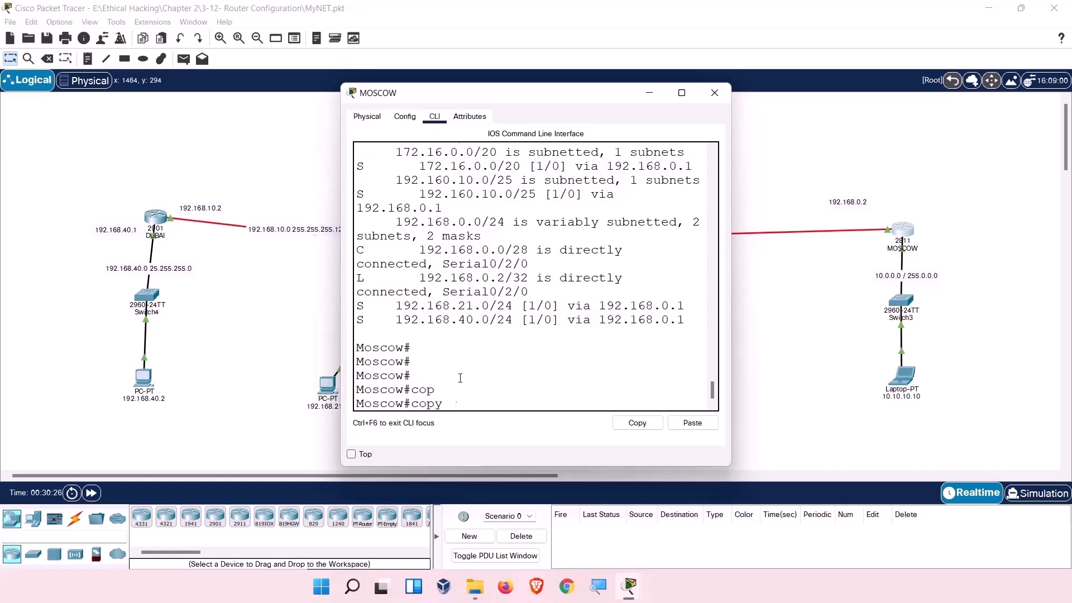
{"action": "type", "text": "r"}
{"action": "key", "text": "Tab"}
{"action": "type", "text": "st"}
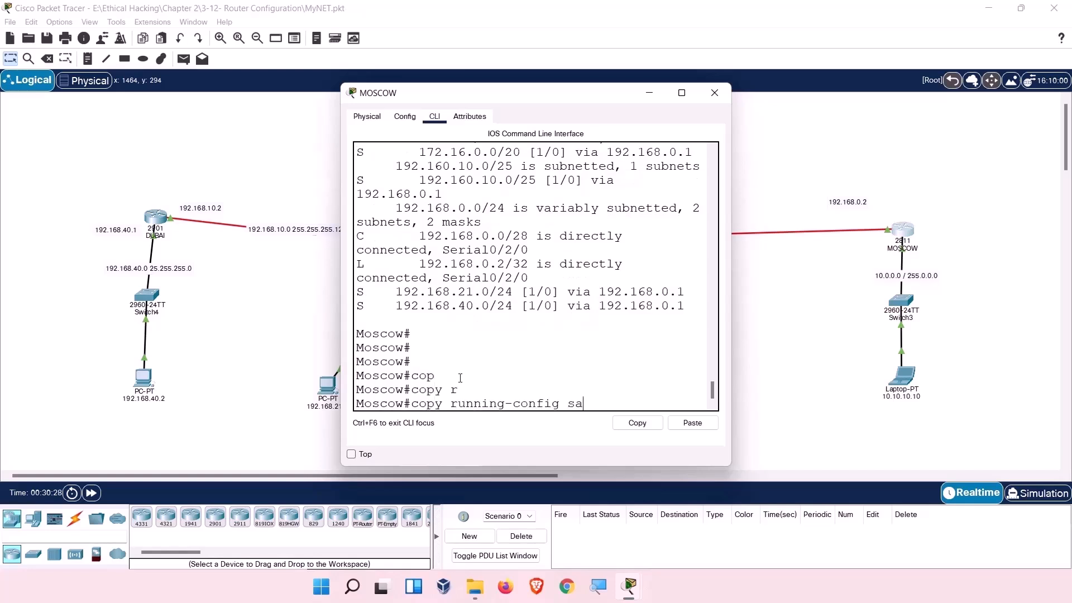
{"action": "key", "text": "Tab"}
{"action": "key", "text": "Return"}
{"action": "key", "text": "Return"}
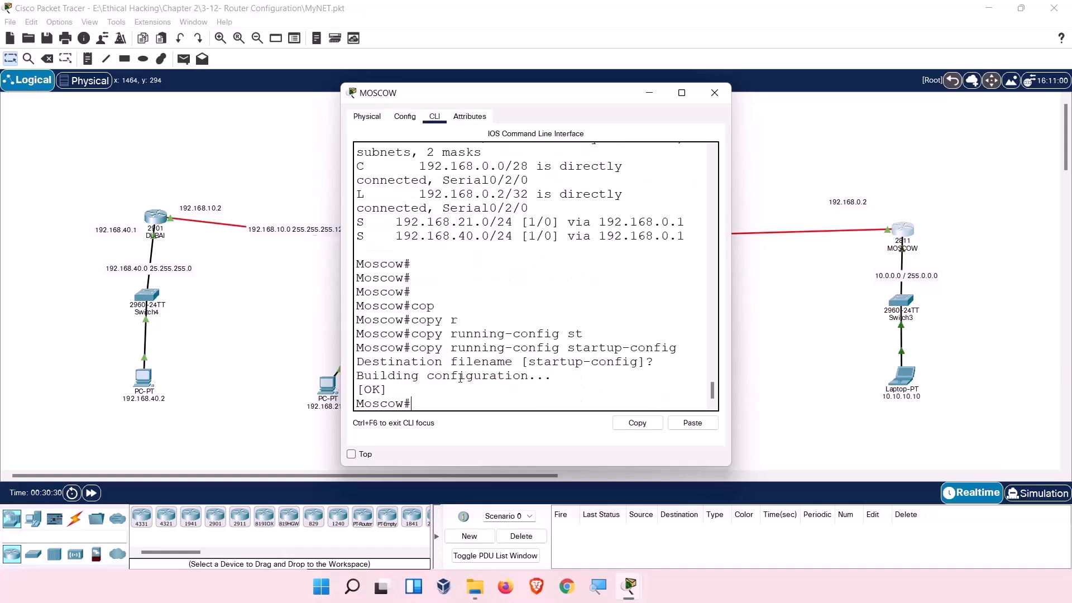
{"action": "left_click", "coordinate": [715, 92]}
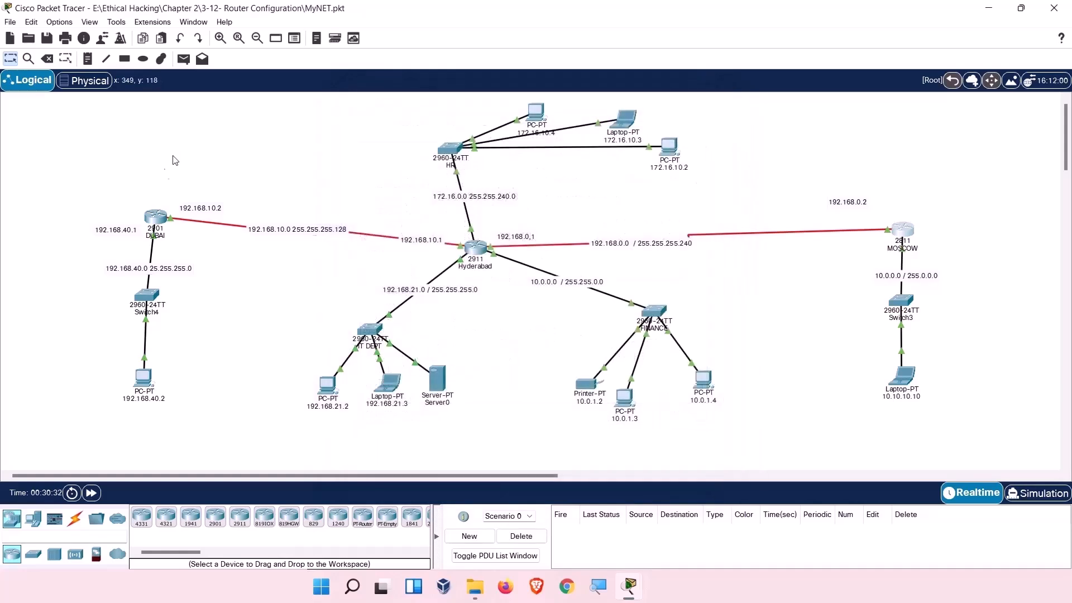
On DUBAI's CLI, exit configuration mode and copy running-config to startup-config with the default filename.
{"action": "left_click", "coordinate": [156, 219]}
{"action": "left_click", "coordinate": [155, 217]}
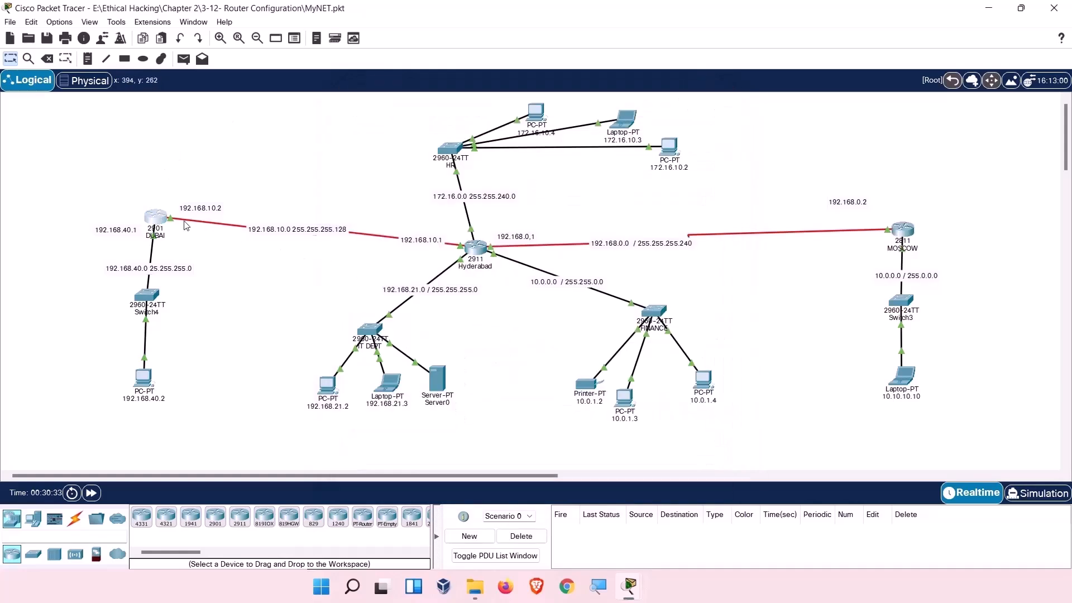
{"action": "left_click", "coordinate": [159, 221]}
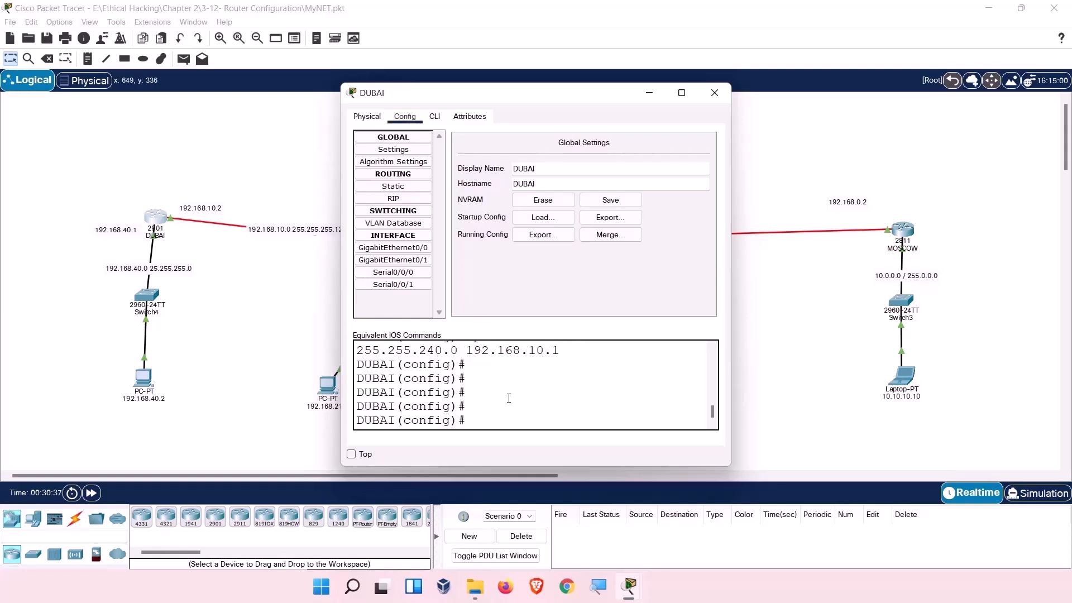
{"action": "left_click", "coordinate": [435, 116]}
{"action": "type", "text": "exit"}
{"action": "key", "text": "Return"}
{"action": "key", "text": "Return"}
{"action": "key", "text": "Return"}
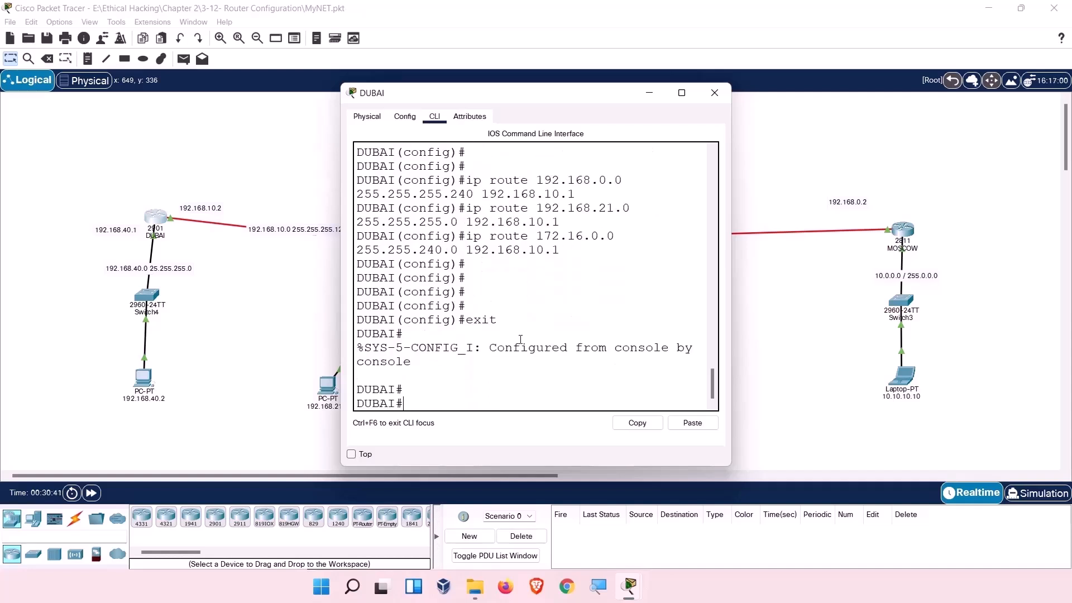
{"action": "type", "text": "copy r"}
{"action": "key", "text": "Tab"}
{"action": "type", "text": "st"}
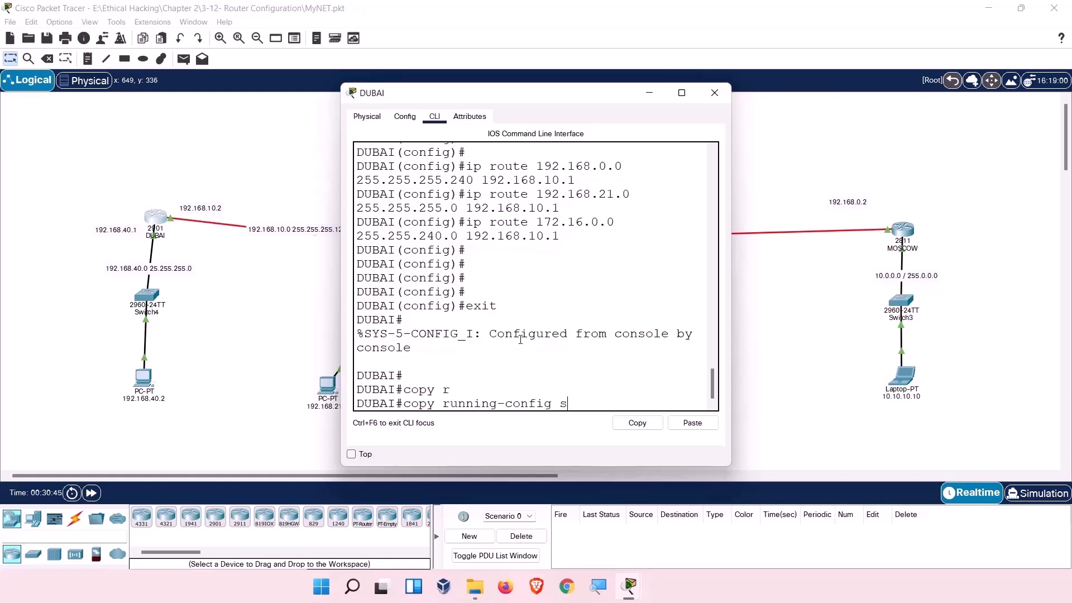
{"action": "key", "text": "Tab"}
{"action": "key", "text": "Return"}
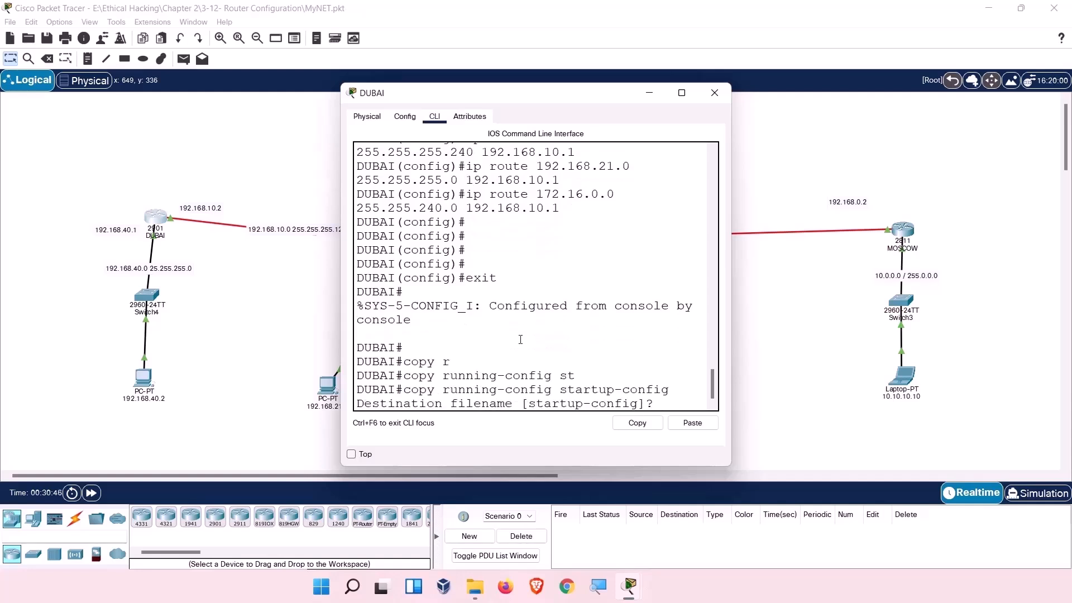
{"action": "key", "text": "Return"}
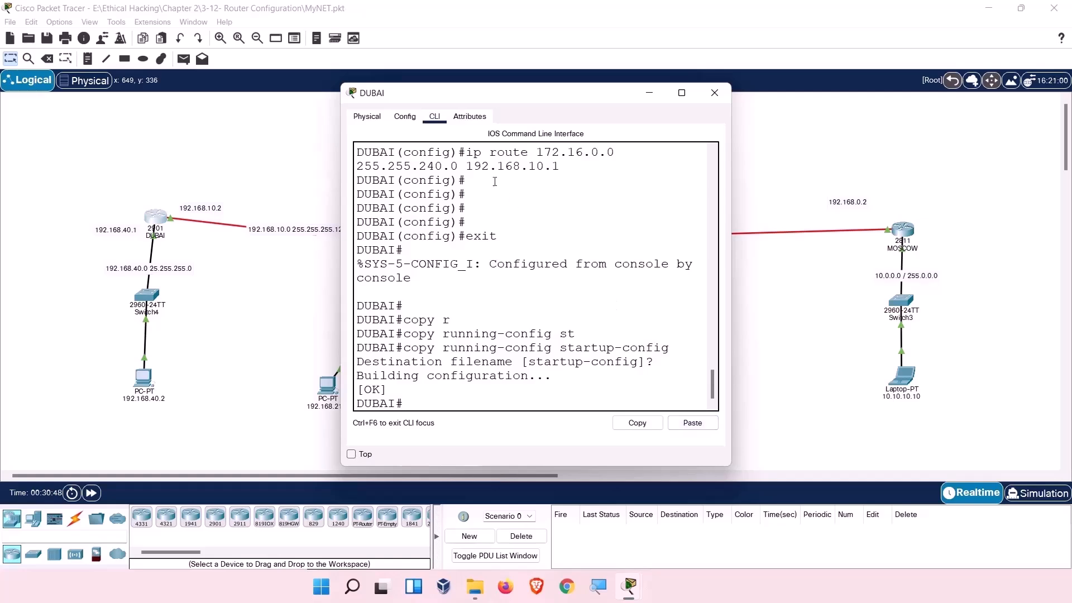
Review DUBAI's static routes under Config > Routing > Static, then close its window.
{"action": "left_click", "coordinate": [405, 118]}
{"action": "left_click", "coordinate": [393, 186]}
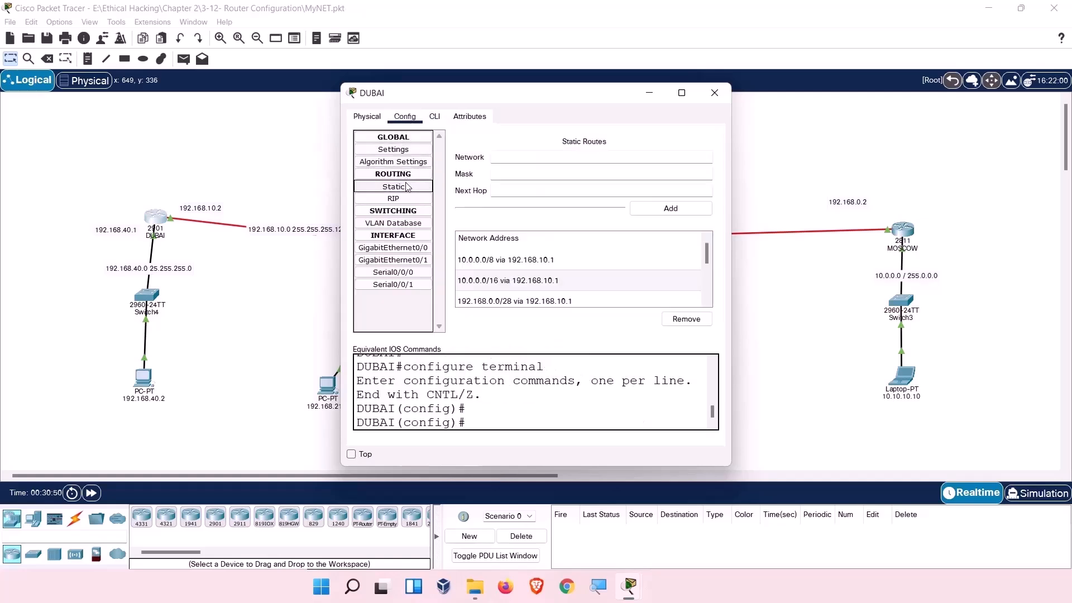
{"action": "left_click", "coordinate": [714, 92]}
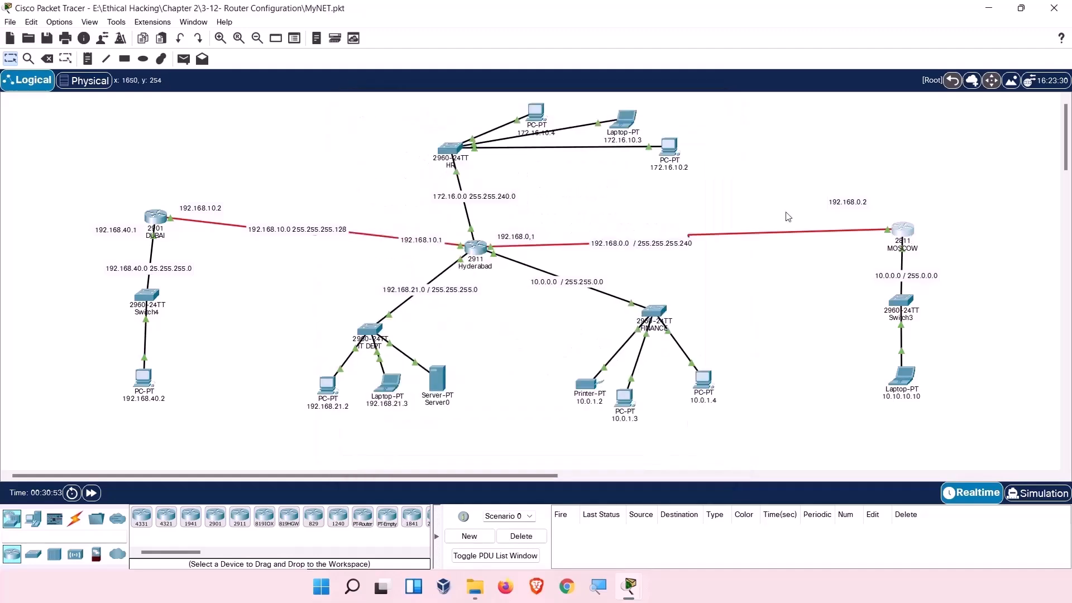
Check MOSCOW's static route list the same way, then bring up PC 10.0.1.4.
{"action": "left_click", "coordinate": [913, 235]}
{"action": "left_click", "coordinate": [404, 116]}
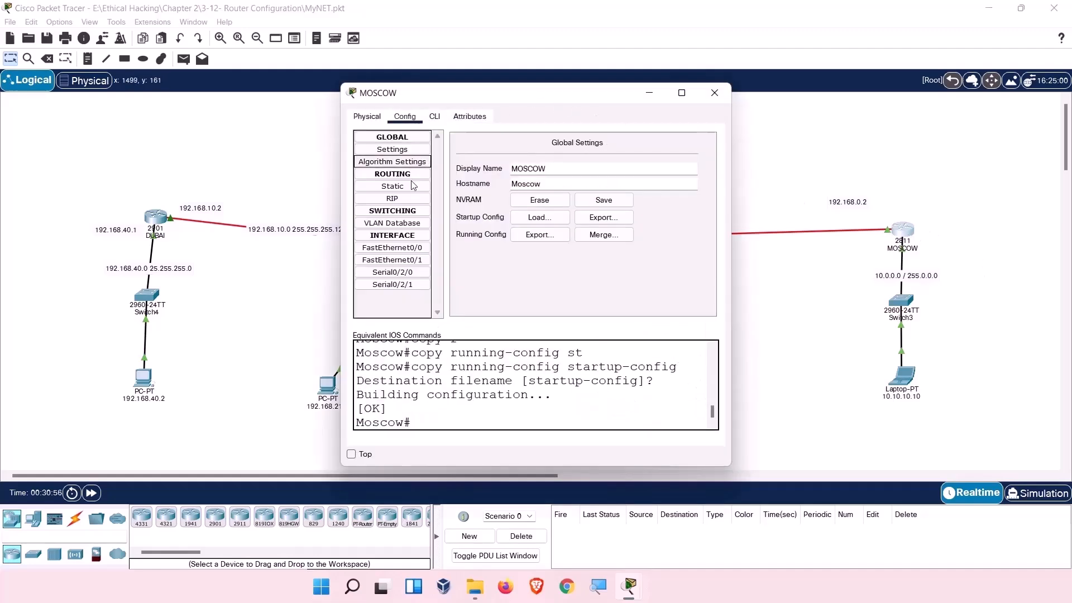
{"action": "left_click", "coordinate": [392, 187]}
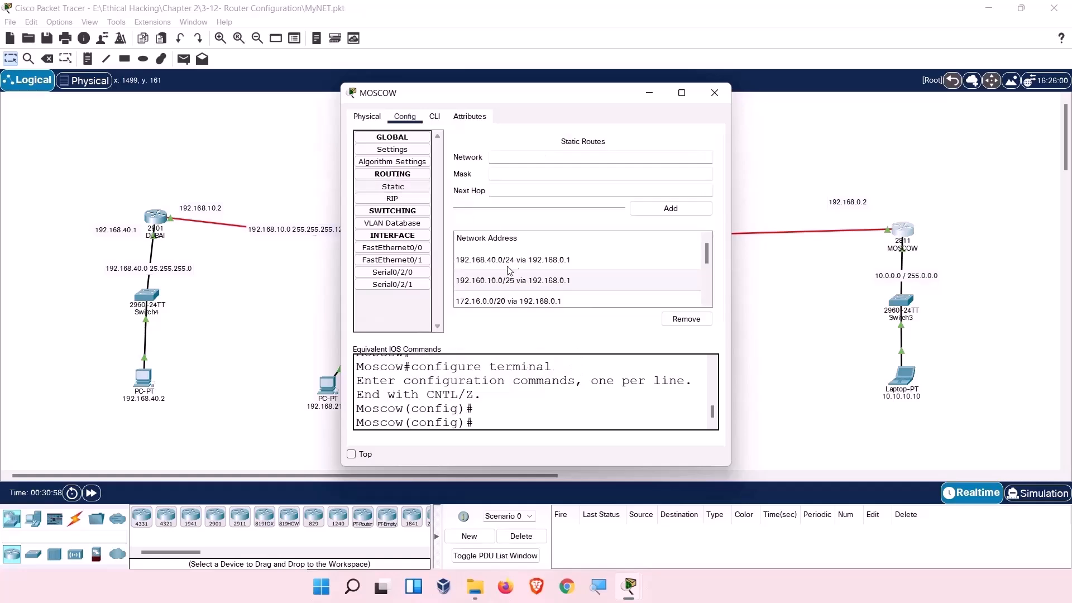
{"action": "left_click", "coordinate": [716, 94]}
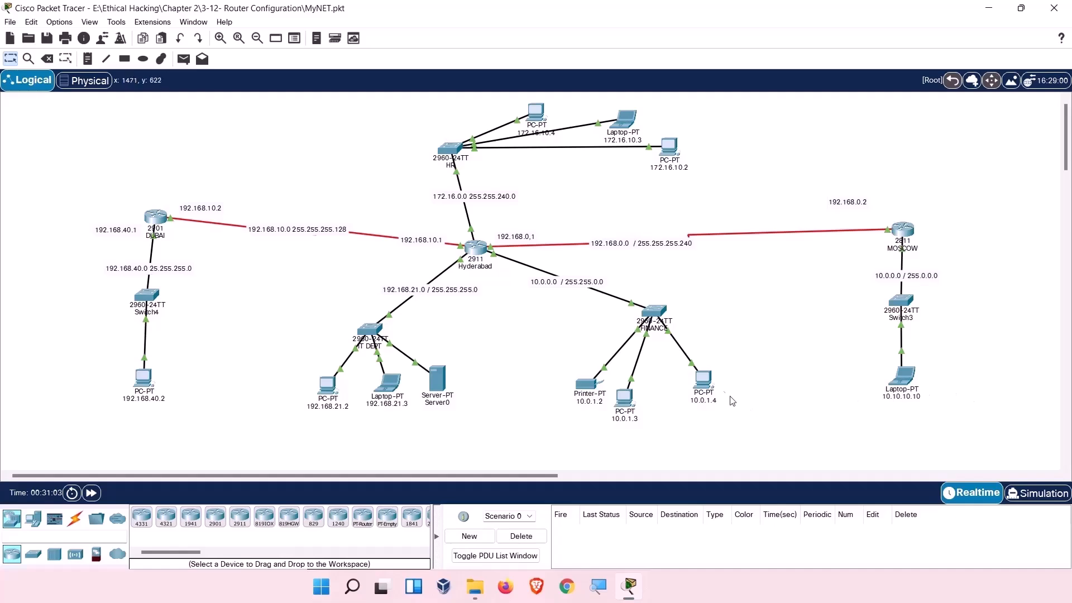
{"action": "left_click", "coordinate": [705, 385]}
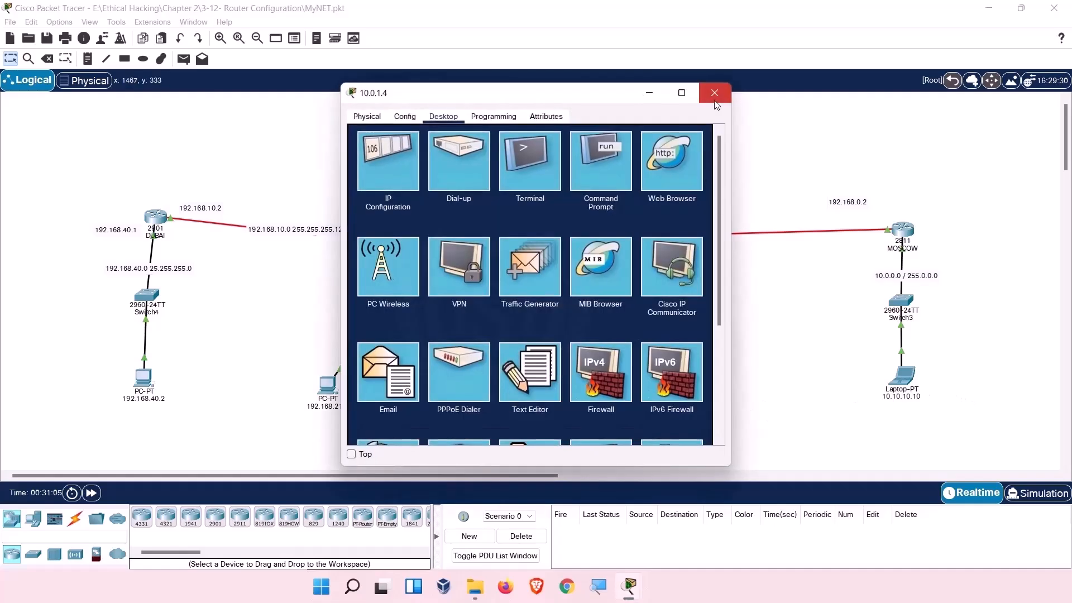
Reopen PC 10.0.1.4, move its window aside, and bring up its Command Prompt.
{"action": "left_click", "coordinate": [715, 93]}
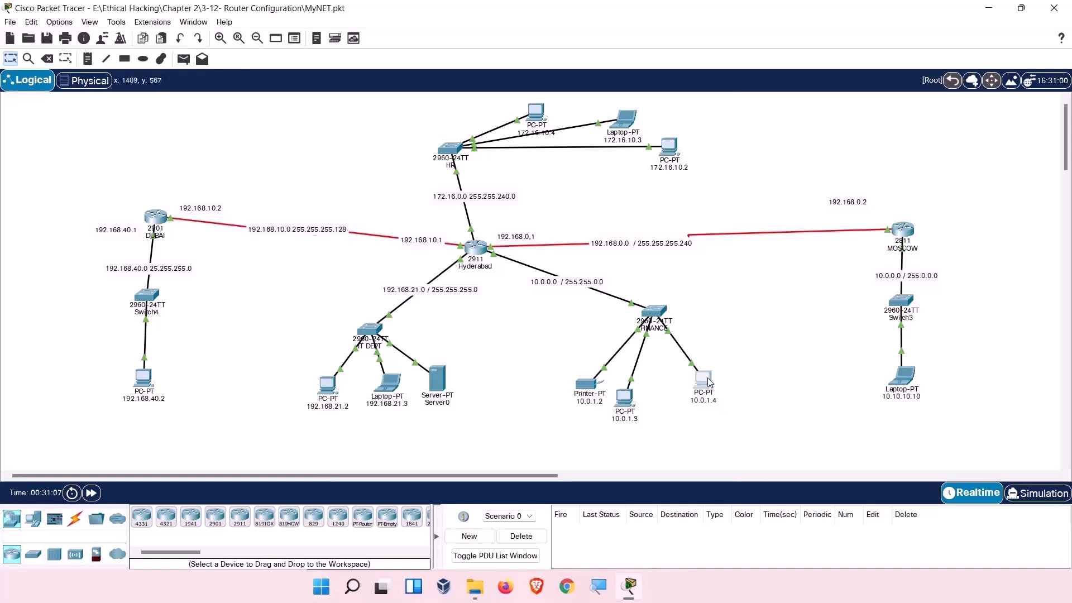
{"action": "left_click", "coordinate": [708, 377]}
{"action": "left_click_drag", "start_coordinate": [552, 90], "coordinate": [842, 72]}
{"action": "left_click", "coordinate": [897, 157]}
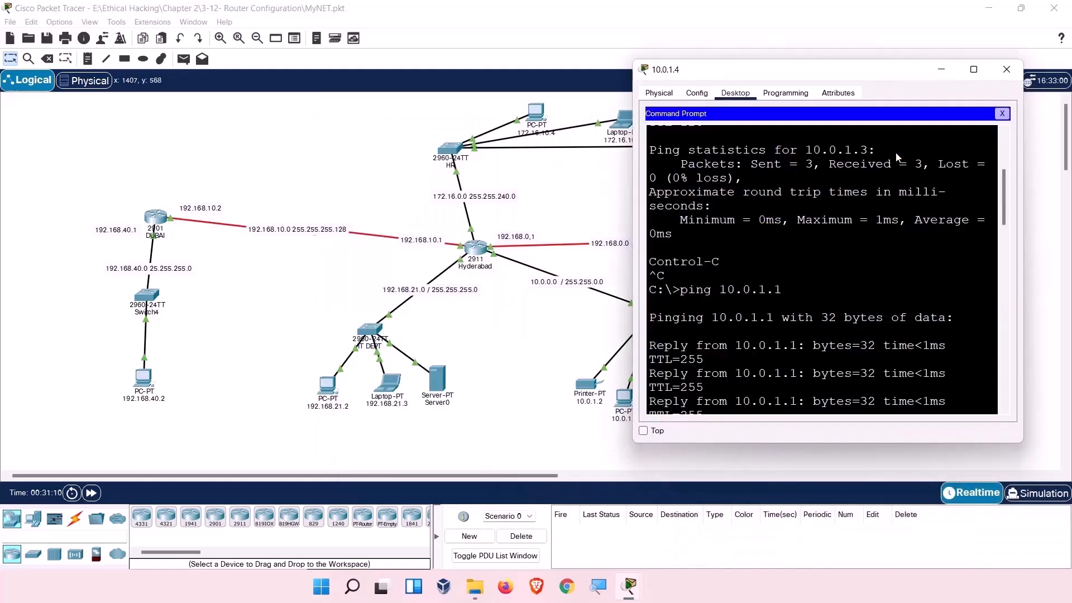
{"action": "scroll", "coordinate": [822, 269], "scroll_direction": "down", "scroll_amount": 1}
{"action": "key", "text": "Return"}
{"action": "key", "text": "Return"}
{"action": "key", "text": "Return"}
{"action": "key", "text": "Return"}
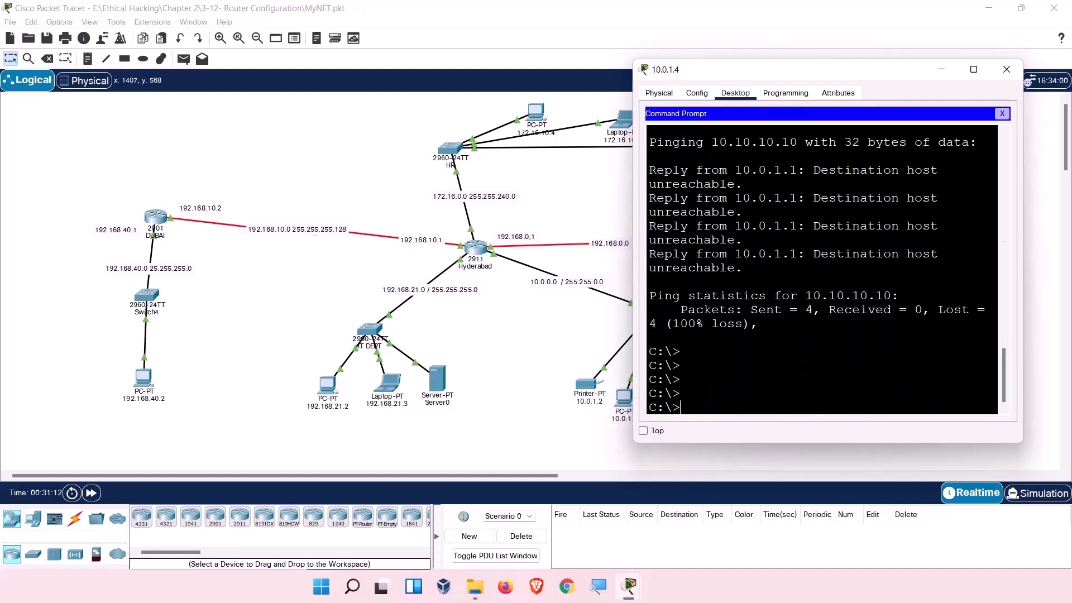
{"action": "scroll", "coordinate": [822, 269], "scroll_direction": "up", "scroll_amount": 1}
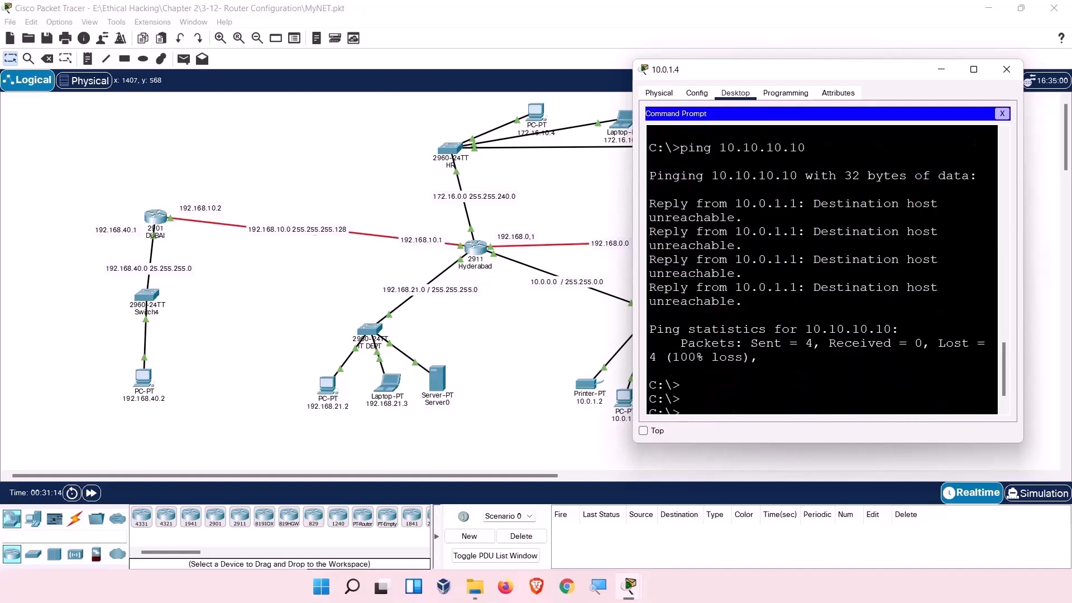
{"action": "left_click_drag", "start_coordinate": [831, 71], "coordinate": [316, 36]}
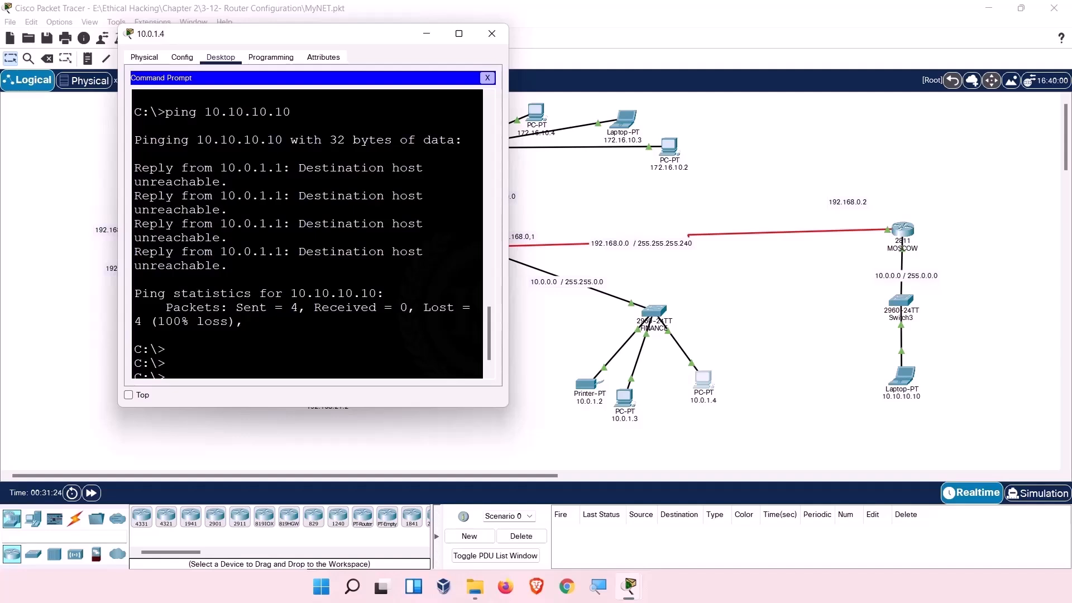
Rerun ping 10.10.10.10, getting 3 of 4 replies, then recall it for editing.
{"action": "key", "text": "Up"}
{"action": "key", "text": "Return"}
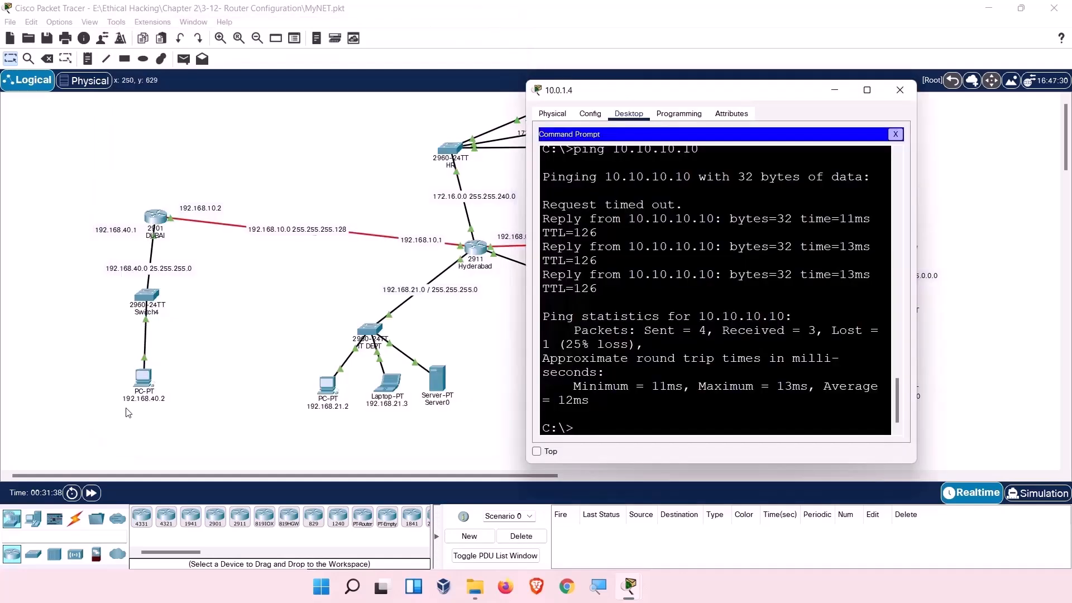
{"action": "key", "text": "Up"}
{"action": "key", "text": "BackSpace"}
{"action": "key", "text": "BackSpace"}
{"action": "key", "text": "BackSpace"}
{"action": "key", "text": "BackSpace"}
{"action": "key", "text": "BackSpace"}
{"action": "key", "text": "BackSpace"}
{"action": "key", "text": "BackSpace"}
{"action": "key", "text": "BackSpace"}
{"action": "key", "text": "BackSpace"}
{"action": "key", "text": "BackSpace"}
Ping 192.168.40.2 from PC 10.0.1.4, getting 3 of 4 replies, and reposition the window.
{"action": "type", "text": "92.168/40."}
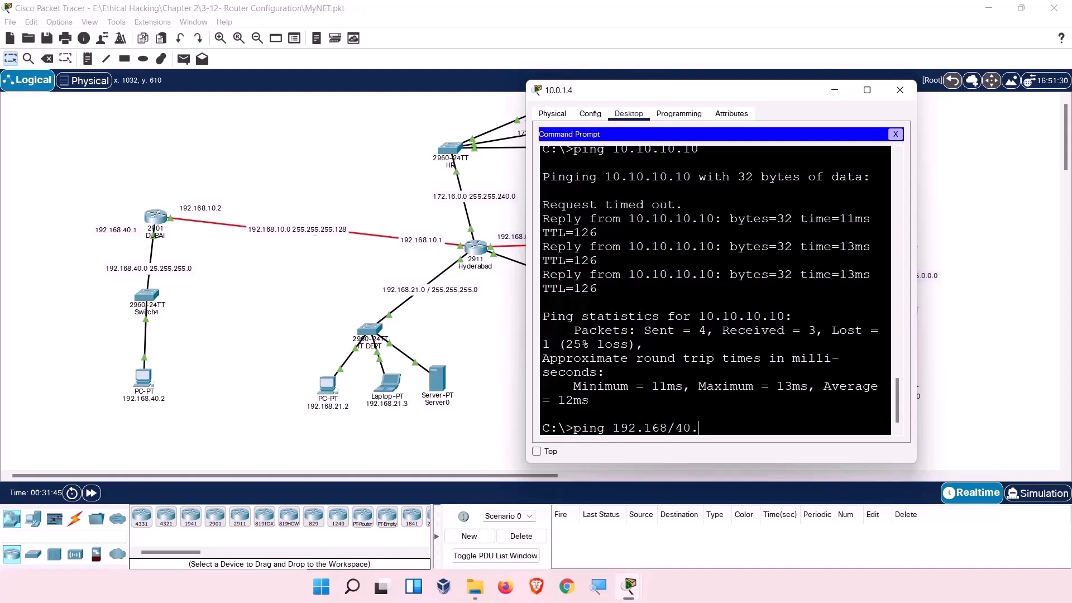
{"action": "key", "text": "BackSpace"}
{"action": "key", "text": "BackSpace"}
{"action": "key", "text": "BackSpace"}
{"action": "key", "text": "BackSpace"}
{"action": "type", "text": ".40.2"}
{"action": "key", "text": "Return"}
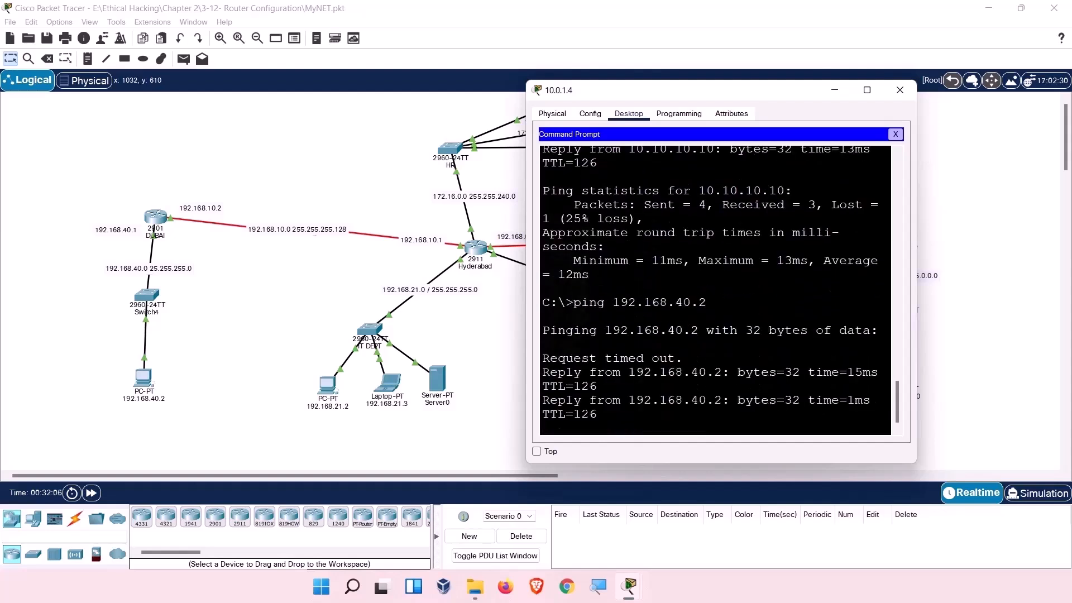
{"action": "key", "text": "Return"}
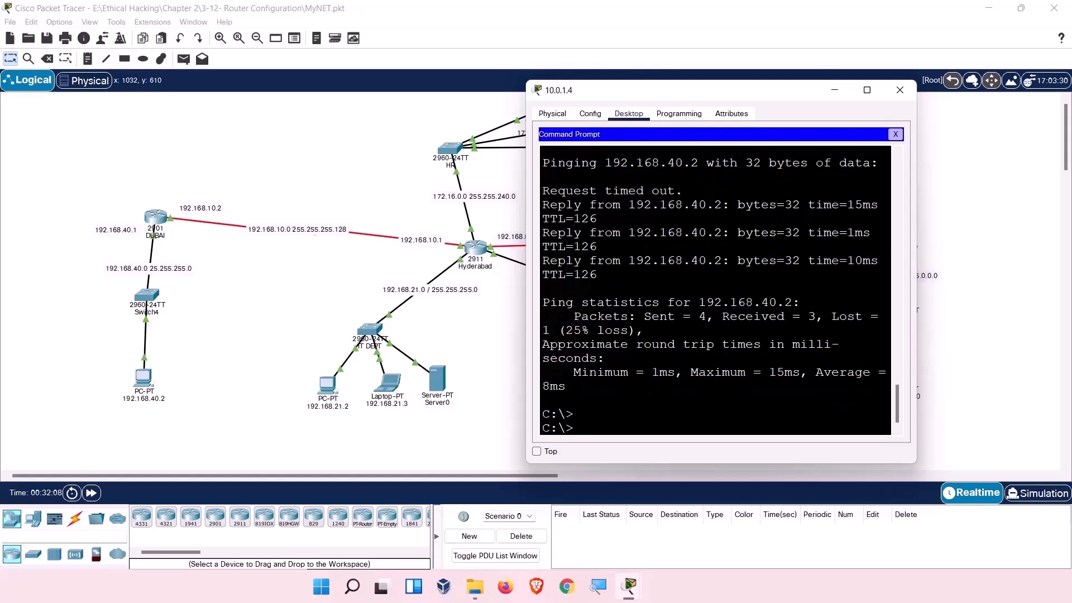
{"action": "left_click_drag", "start_coordinate": [674, 90], "coordinate": [187, 111]}
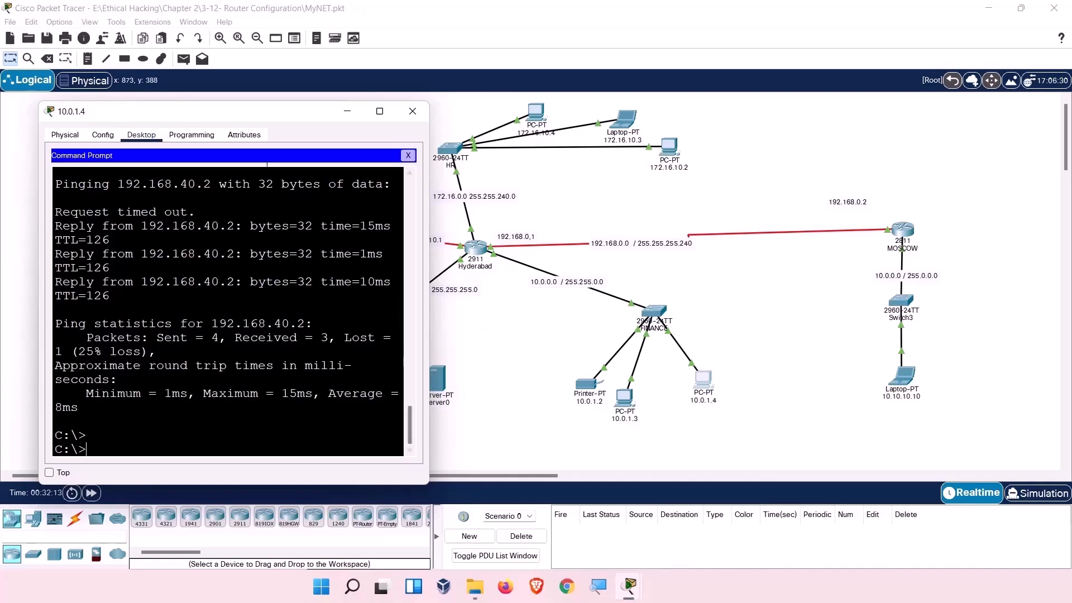
{"action": "left_click_drag", "start_coordinate": [233, 121], "coordinate": [757, 117]}
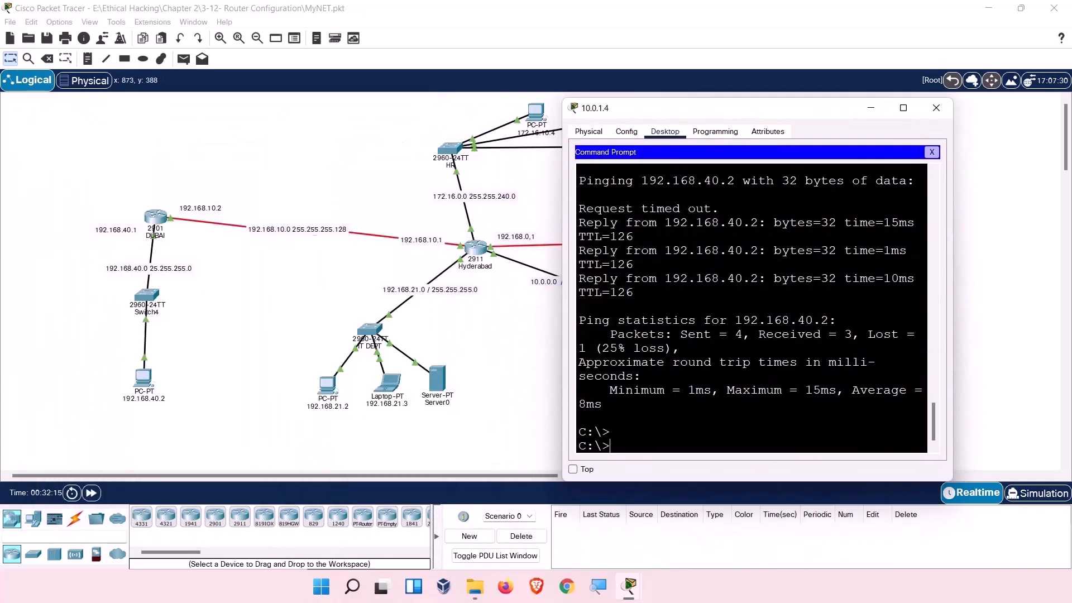
Check Server0's IP configuration, then switch its DHCP service On under Services > DHCP.
{"action": "left_click", "coordinate": [442, 381]}
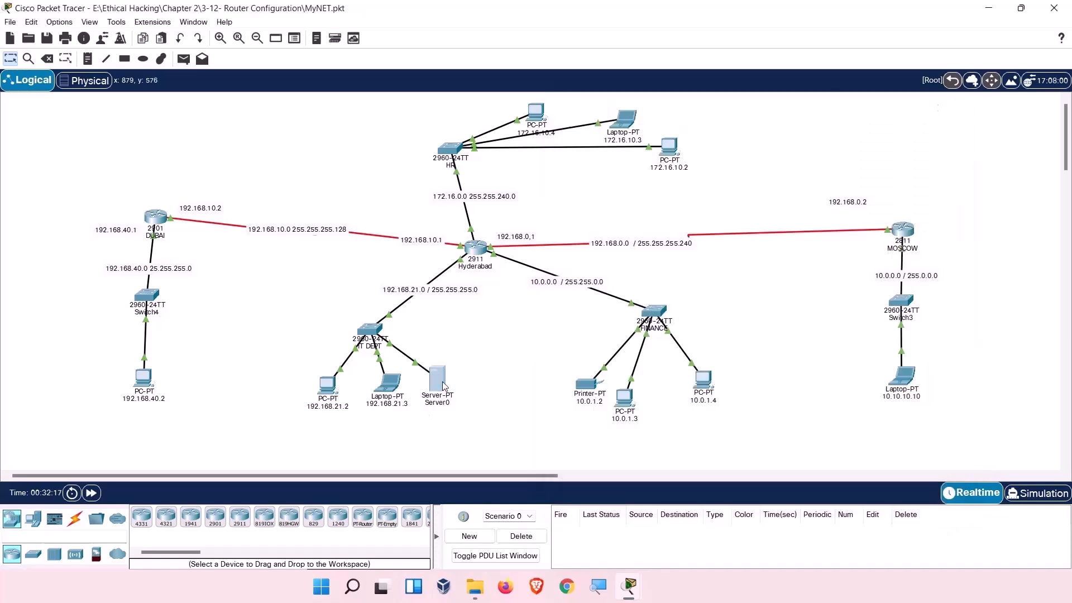
{"action": "left_click", "coordinate": [485, 116]}
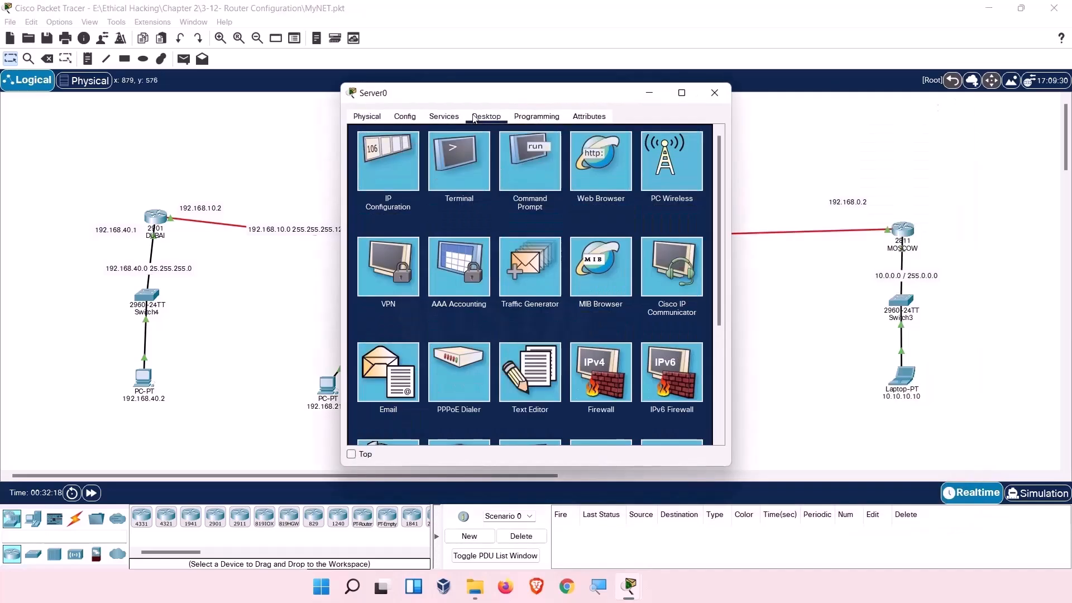
{"action": "left_click", "coordinate": [390, 166]}
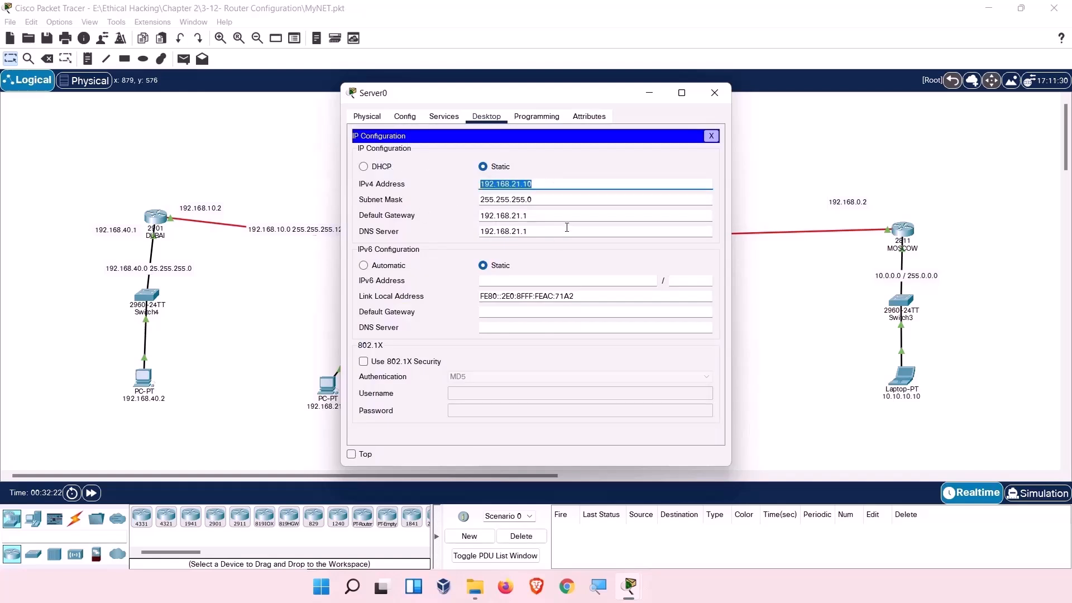
{"action": "left_click", "coordinate": [443, 116]}
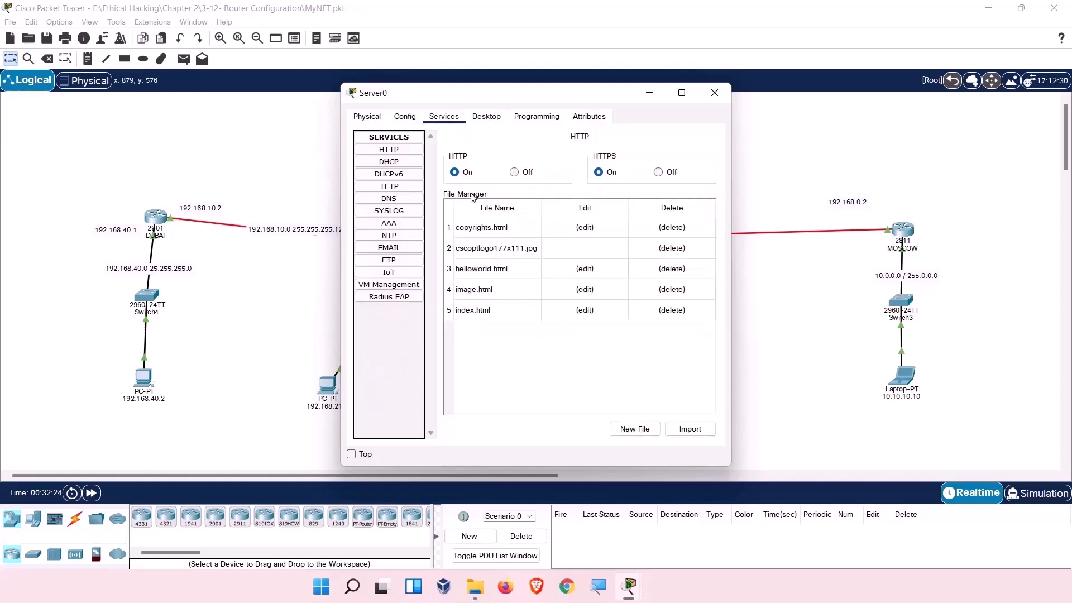
{"action": "left_click", "coordinate": [396, 162]}
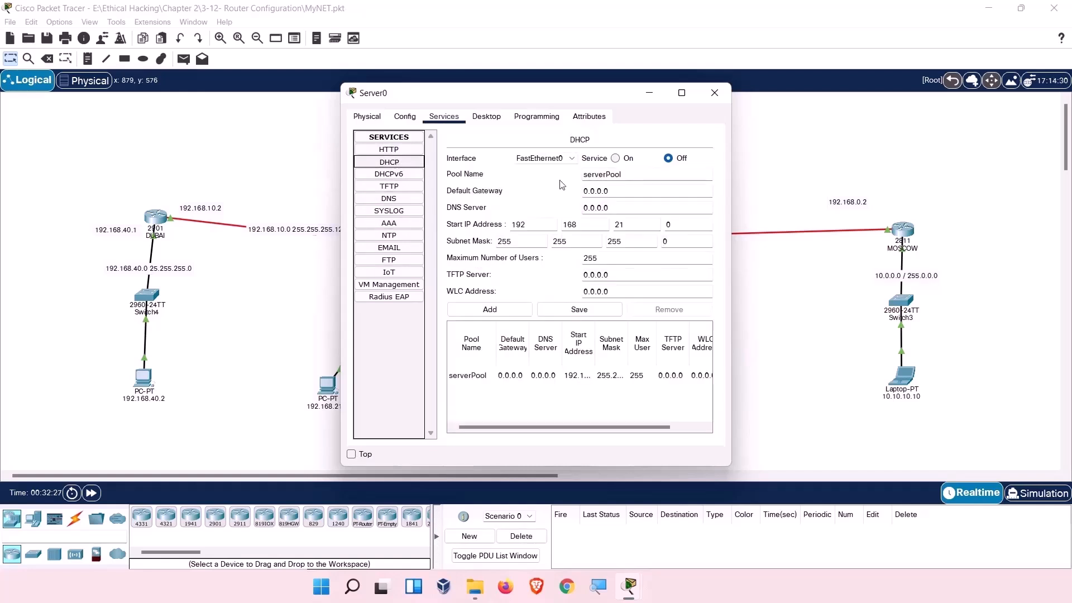
{"action": "left_click", "coordinate": [616, 159]}
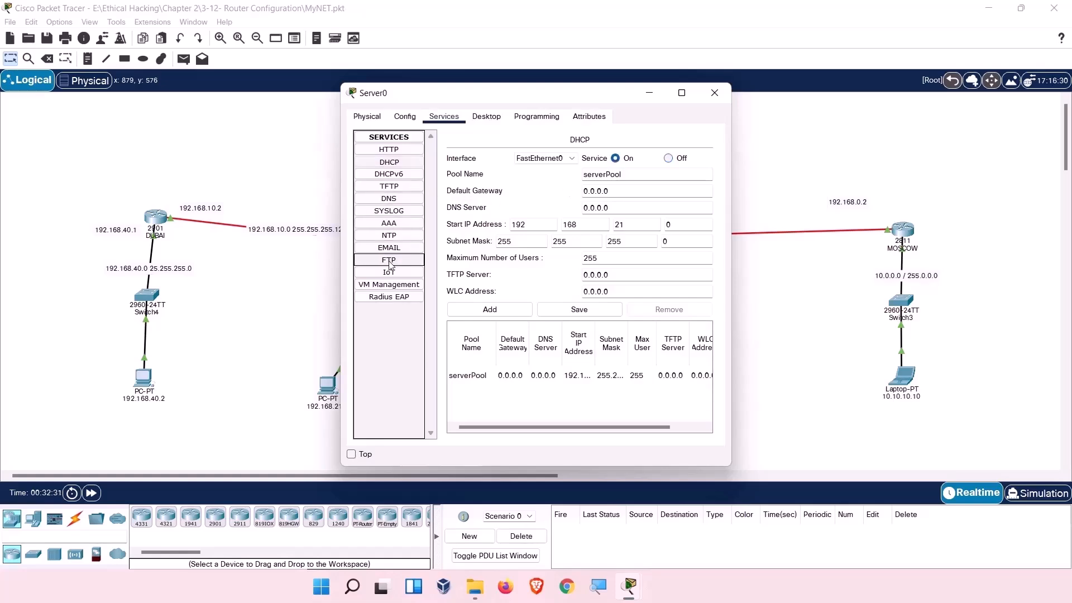
{"action": "left_click", "coordinate": [714, 93]}
Ping Server0 at 192.168.21.10 from PC 10.0.1.4, getting 2 of 3 replies, then close the window.
{"action": "left_click", "coordinate": [701, 390]}
{"action": "double_click", "coordinate": [702, 390]}
{"action": "key", "text": "Up"}
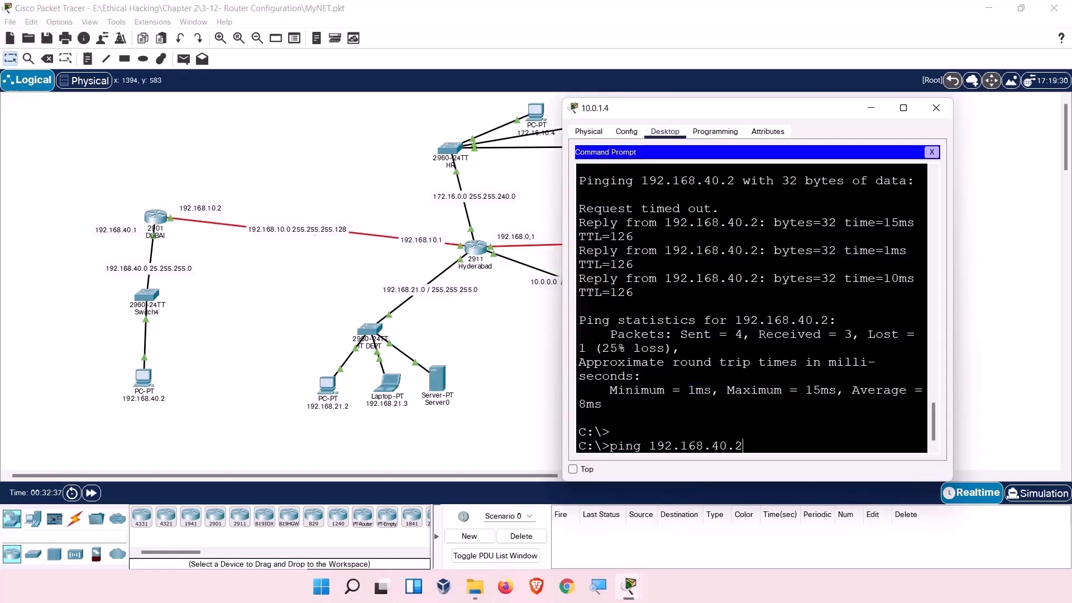
{"action": "key", "text": "BackSpace"}
{"action": "key", "text": "BackSpace"}
{"action": "key", "text": "BackSpace"}
{"action": "key", "text": "BackSpace"}
{"action": "type", "text": "21.1"}
{"action": "key", "text": "Return"}
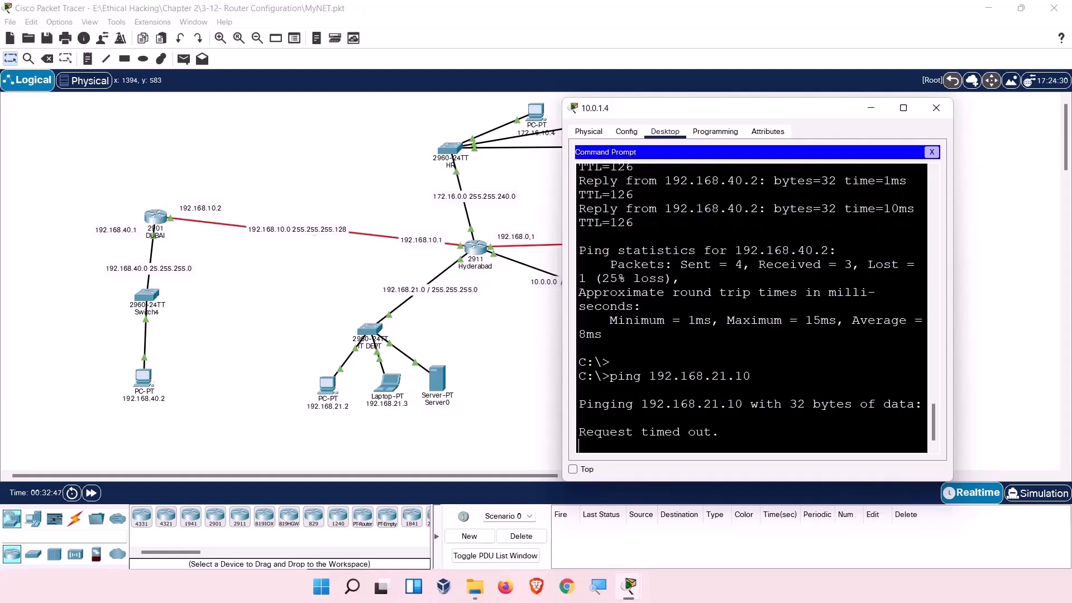
{"action": "key", "text": "ctrl+c"}
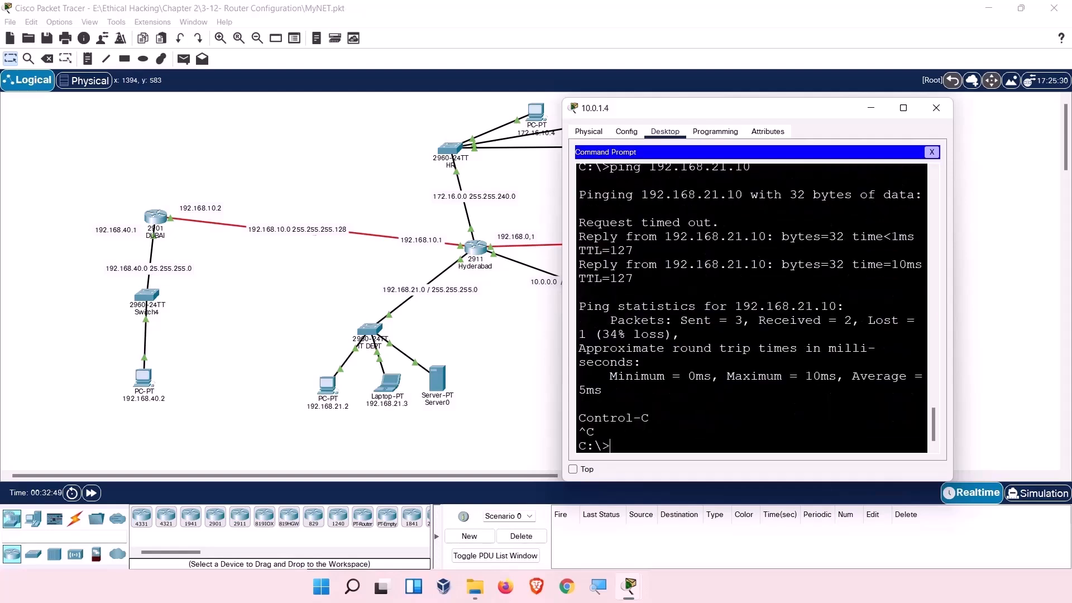
{"action": "left_click", "coordinate": [935, 109]}
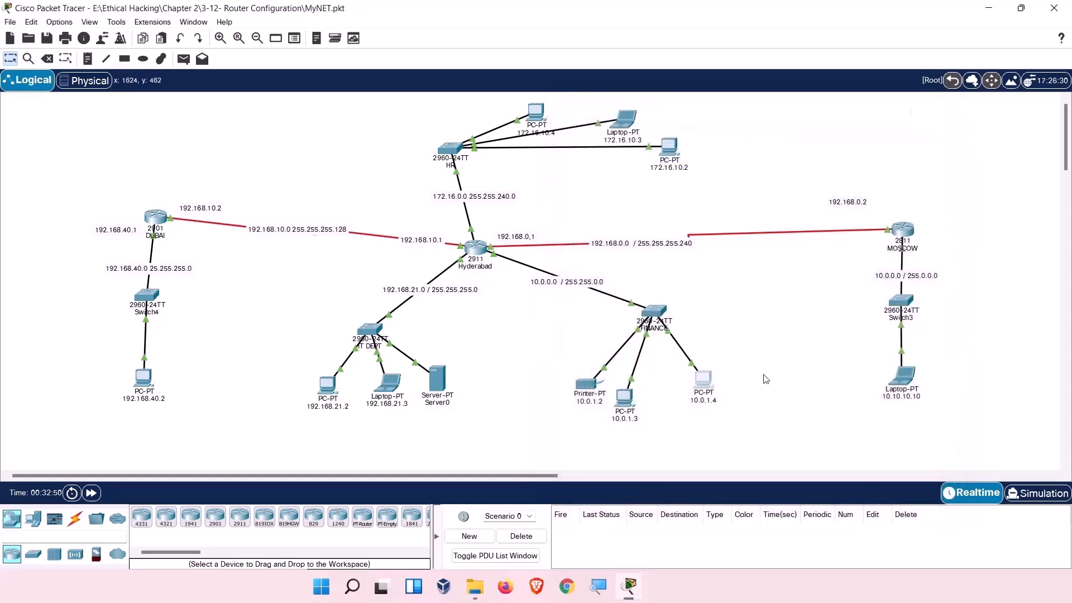
From Laptop 10.10.10.10's Command Prompt, ping 192.168.40.2 and get 4 of 4 replies.
{"action": "left_click", "coordinate": [903, 388]}
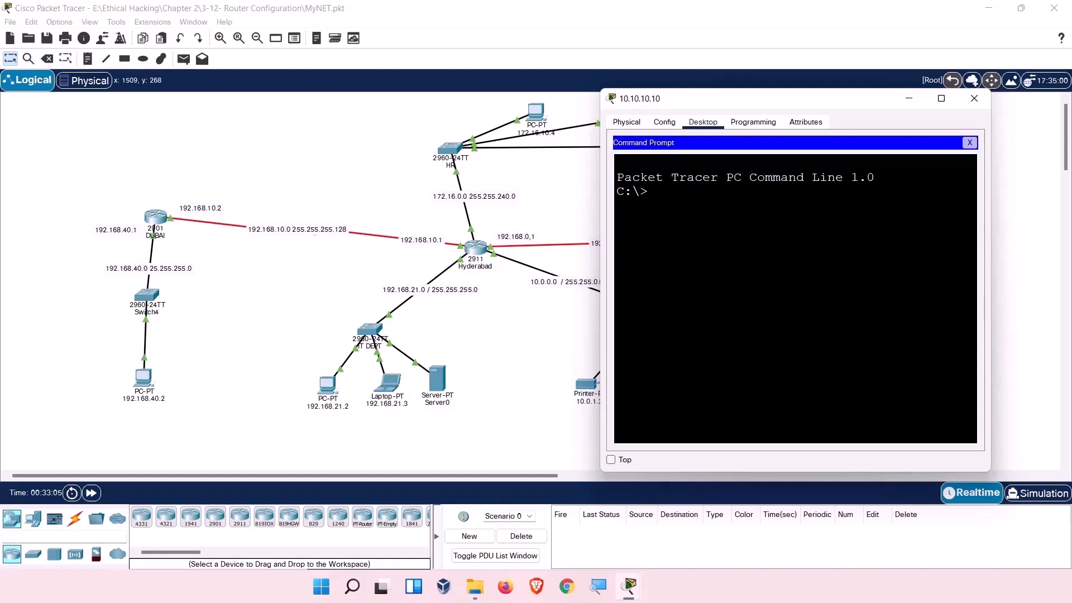
{"action": "type", "text": "192.1"}
{"action": "key", "text": "BackSpace"}
{"action": "key", "text": "BackSpace"}
{"action": "key", "text": "BackSpace"}
{"action": "key", "text": "BackSpace"}
{"action": "key", "text": "BackSpace"}
{"action": "type", "text": "ping `9191"}
{"action": "key", "text": "BackSpace"}
{"action": "type", "text": "2.168.40.2"}
{"action": "key", "text": "Return"}
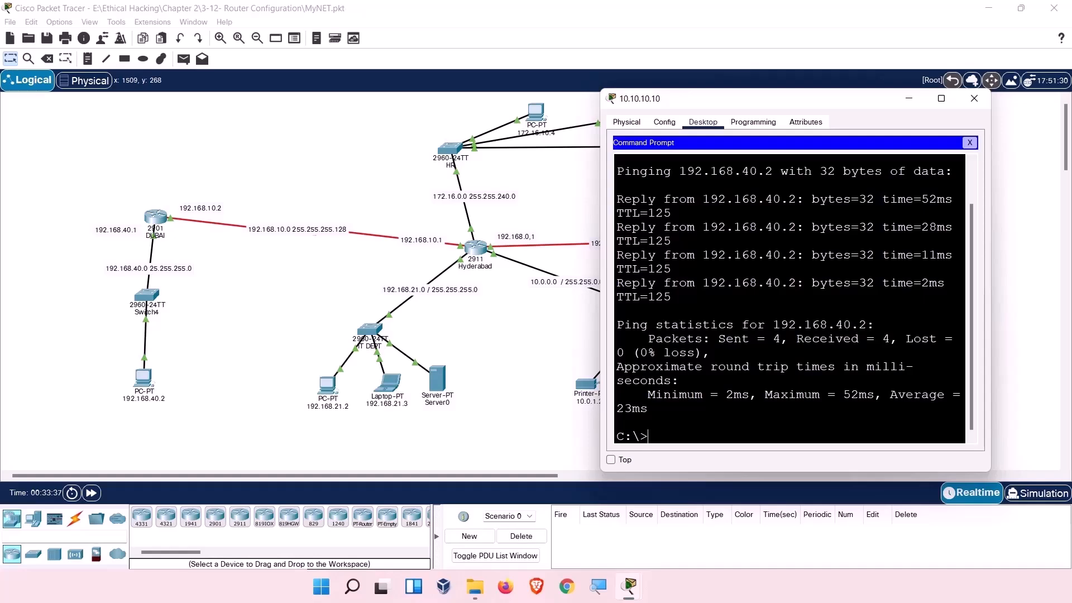
Close the Moscow laptop 10.10.10.10's window to return to the full topology.
{"action": "left_click", "coordinate": [971, 105]}
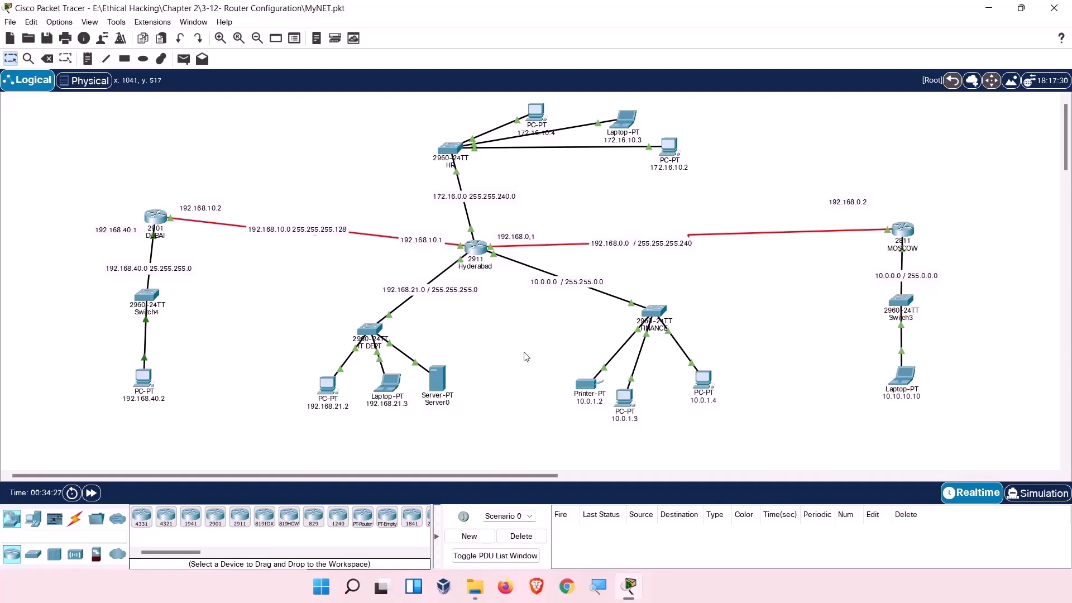
{"action": "mouse_move", "coordinate": [145, 381]}
Open the Traffic Generator on PC 192.168.40.2, keeping the topology and MOSCOW link visible.
{"action": "left_click", "coordinate": [152, 382]}
{"action": "left_click", "coordinate": [443, 116]}
{"action": "left_click_drag", "start_coordinate": [478, 99], "coordinate": [282, 85]}
{"action": "scroll", "coordinate": [355, 323], "scroll_direction": "down", "scroll_amount": 3}
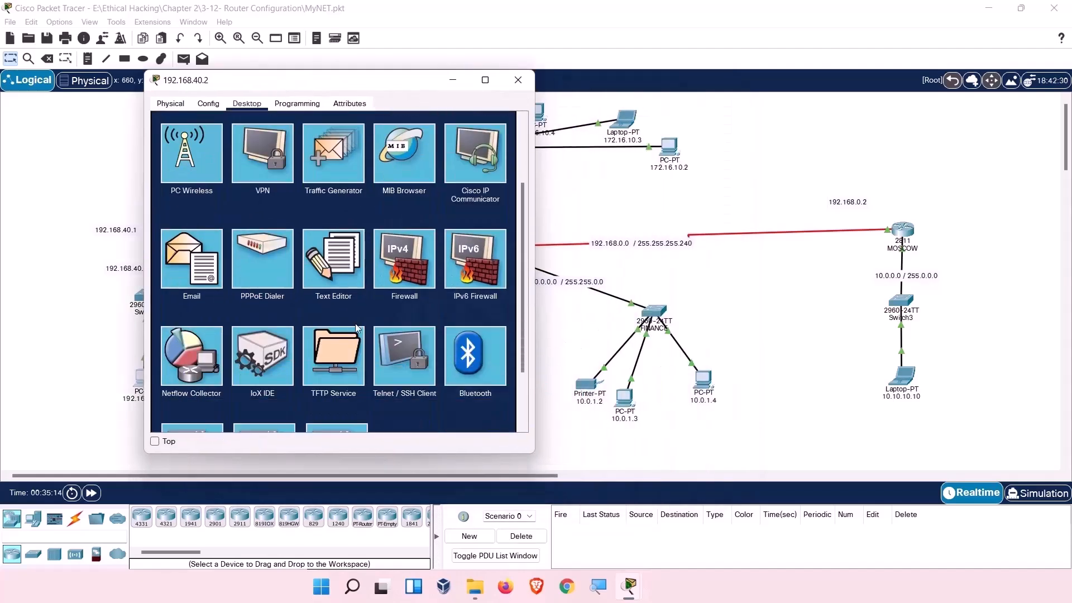
{"action": "scroll", "coordinate": [340, 278], "scroll_direction": "up", "scroll_amount": 2}
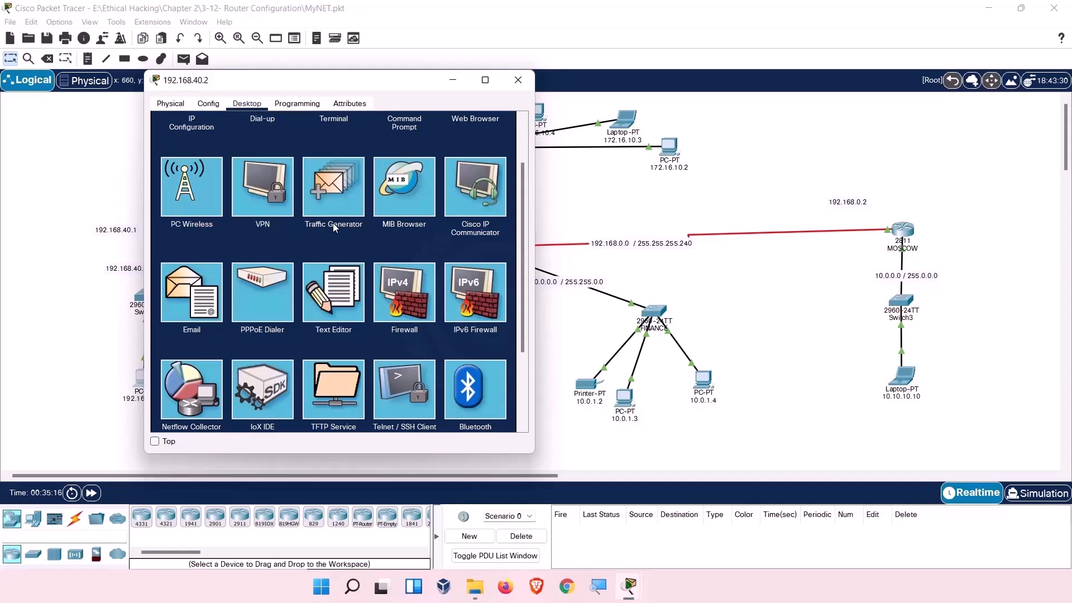
{"action": "left_click", "coordinate": [333, 205]}
{"action": "left_click_drag", "start_coordinate": [324, 89], "coordinate": [658, 130]}
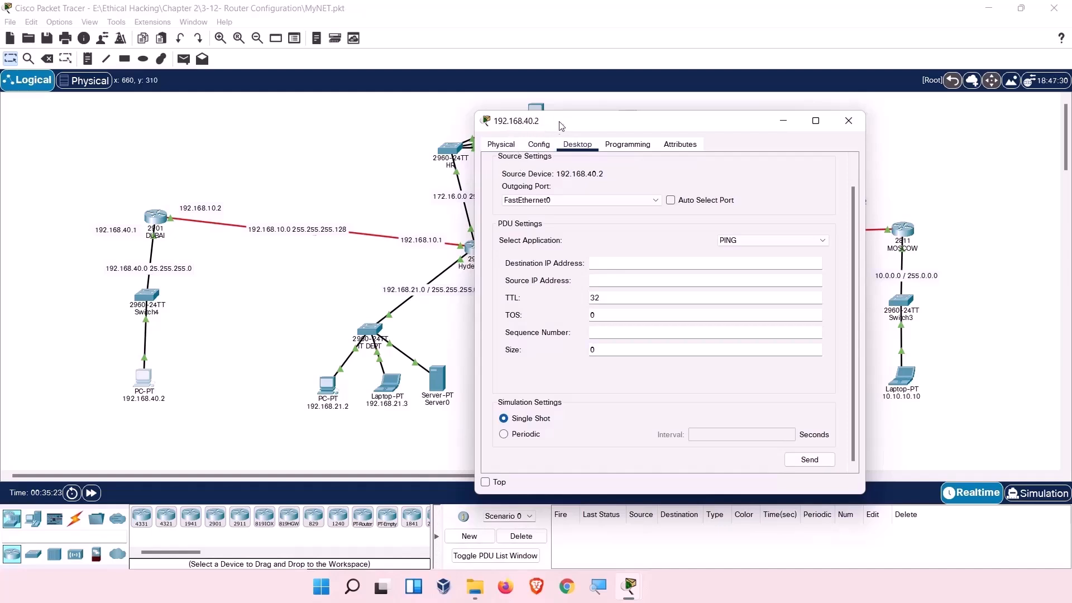
{"action": "left_click_drag", "start_coordinate": [562, 125], "coordinate": [430, 118]}
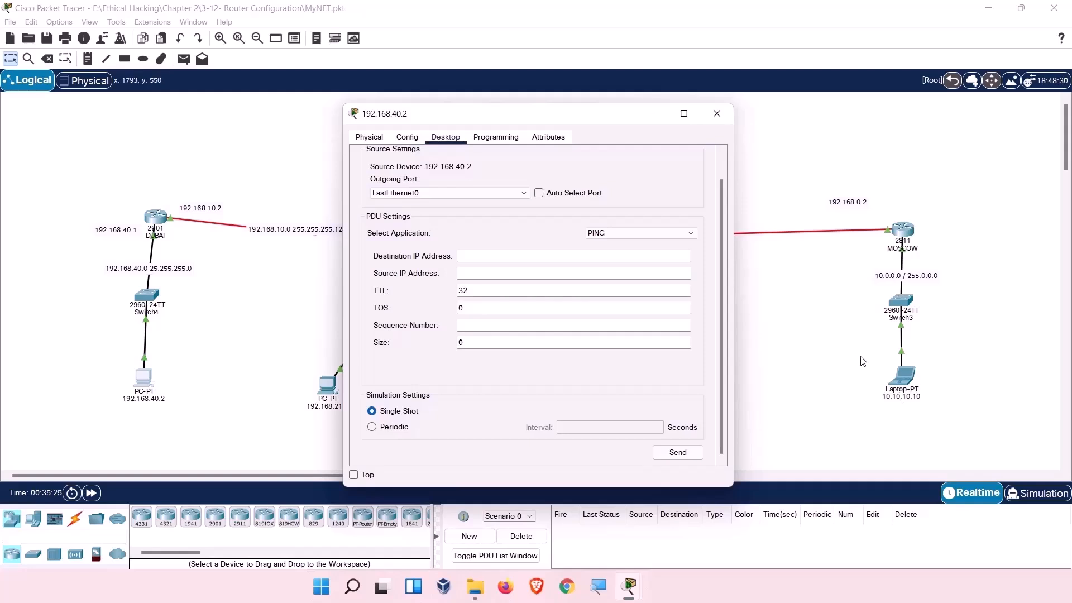
Send a periodic PDU from 192.168.40.2 to 10.10.10.10, sequence number 1, every 1 second.
{"action": "left_click", "coordinate": [551, 254]}
{"action": "type", "text": "10.10.10.10"}
{"action": "left_click", "coordinate": [534, 274]}
{"action": "type", "text": "192.168.40.2"}
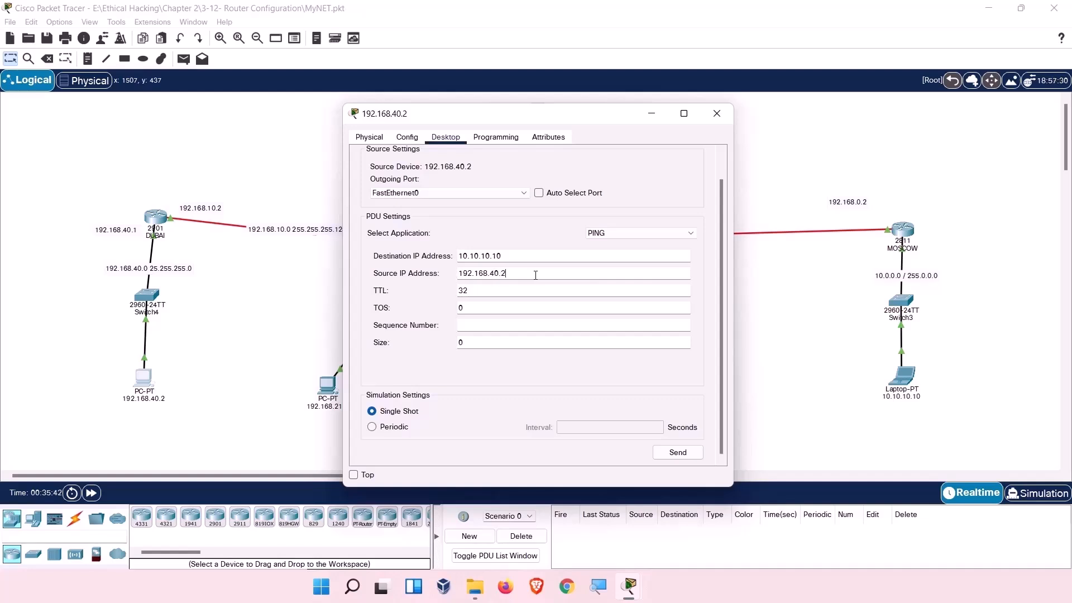
{"action": "left_click", "coordinate": [467, 326]}
{"action": "type", "text": "q"}
{"action": "key", "text": "BackSpace"}
{"action": "left_click", "coordinate": [400, 428]}
{"action": "left_click", "coordinate": [568, 428]}
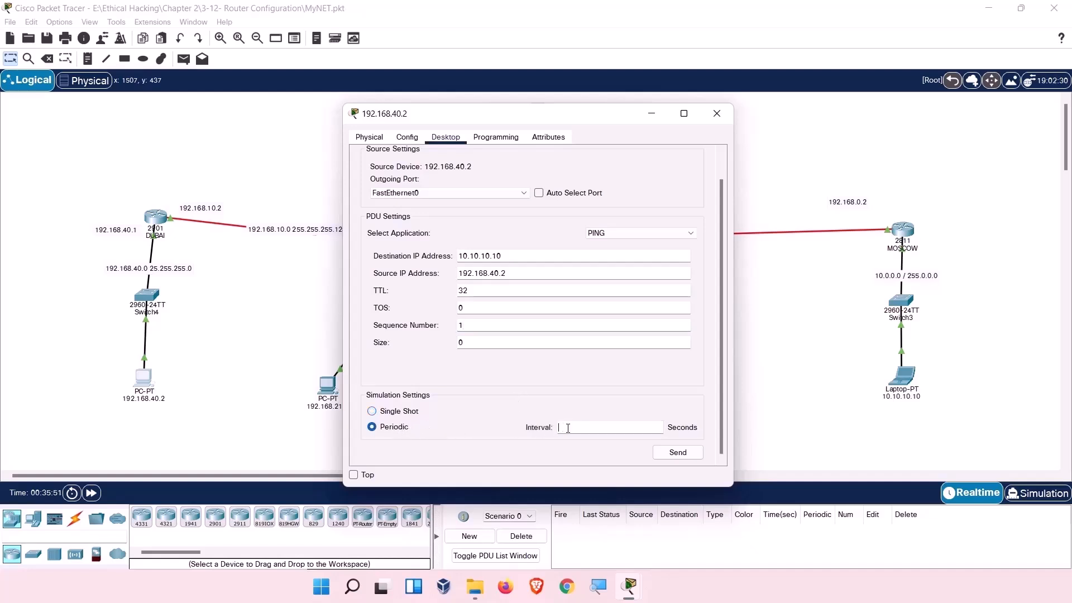
{"action": "type", "text": "1"}
{"action": "left_click", "coordinate": [683, 457]}
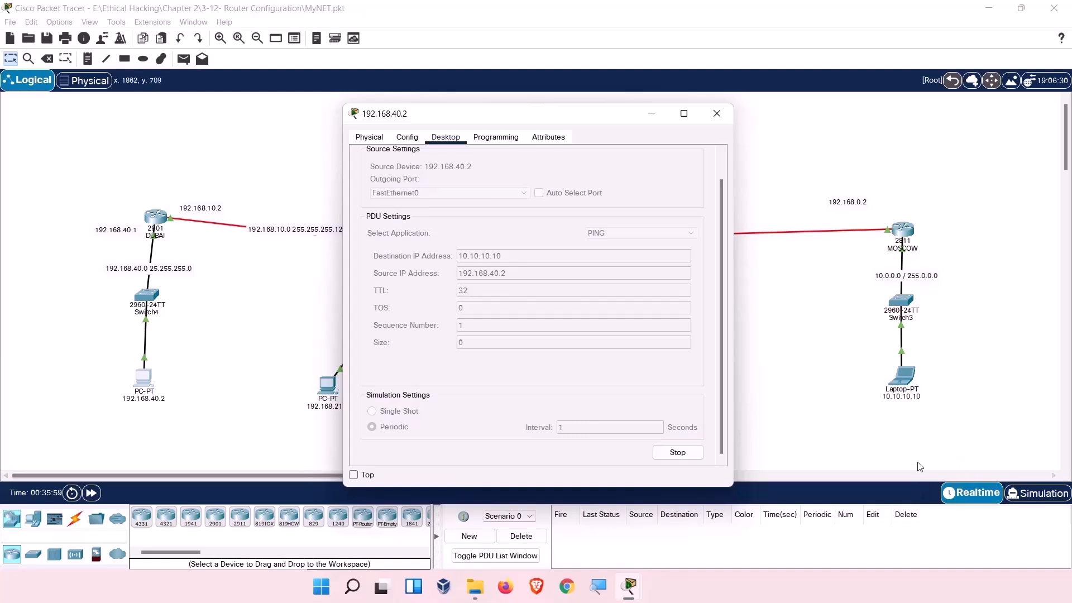
In simulation mode, forward the ping four hops: Switch4, DUBAI, Hyderabad, then toward MOSCOW.
{"action": "left_click", "coordinate": [1029, 496]}
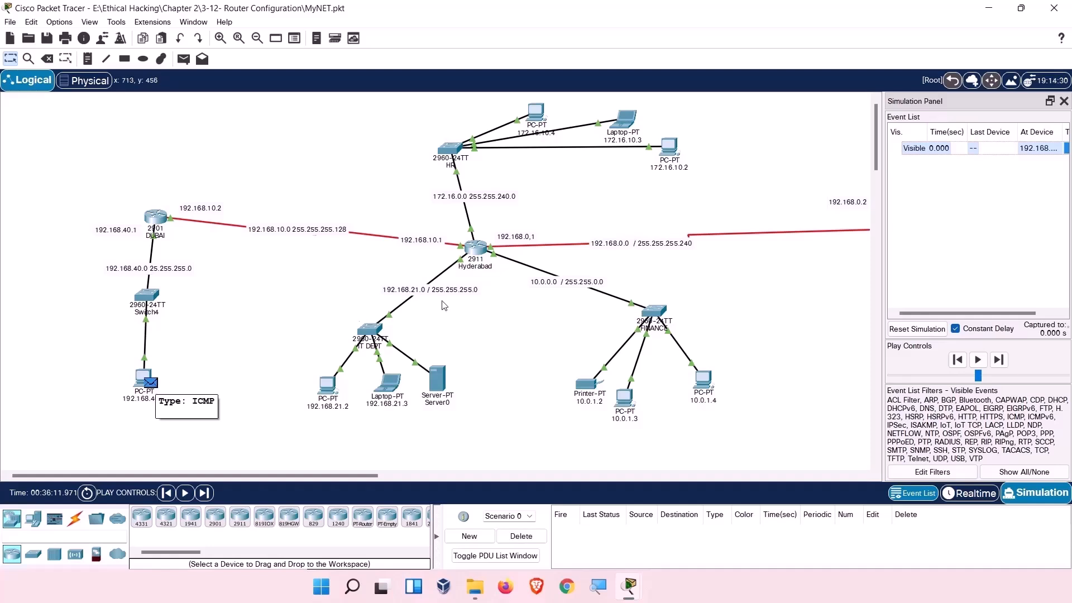
{"action": "left_click", "coordinate": [999, 360]}
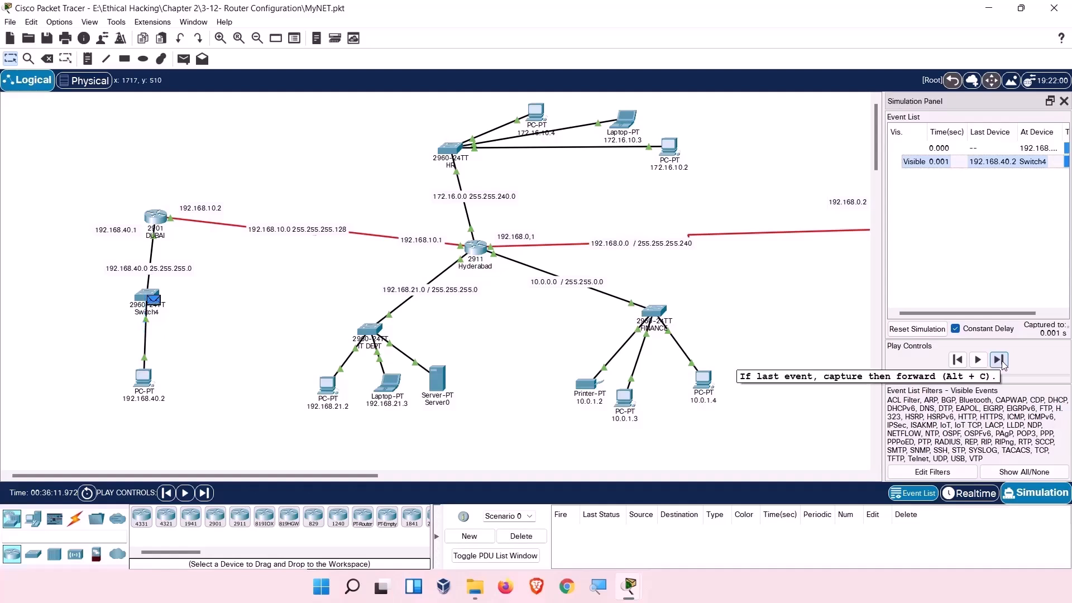
{"action": "left_click", "coordinate": [999, 360]}
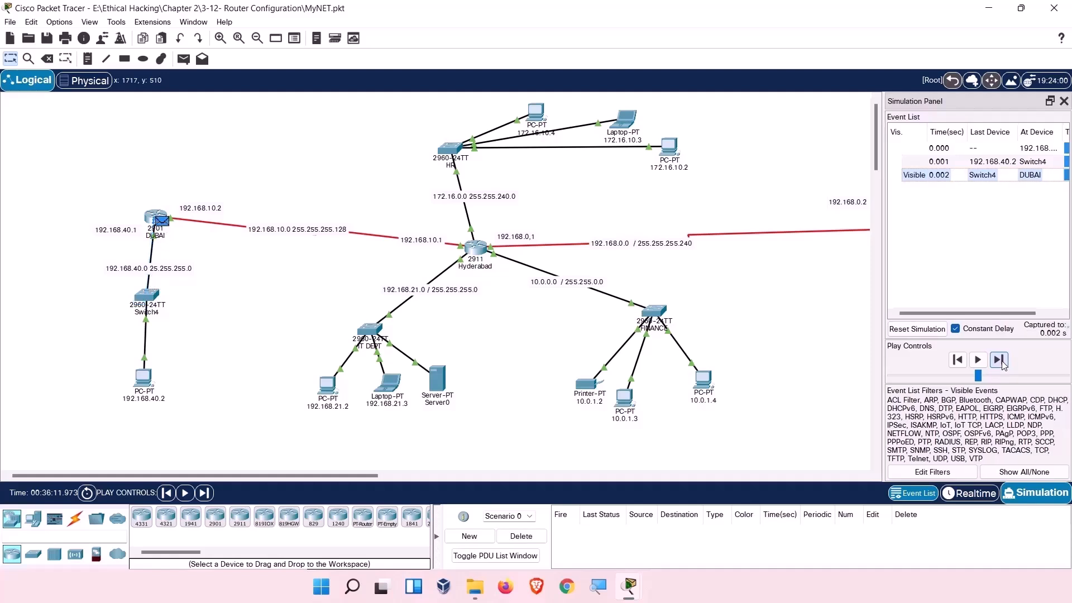
{"action": "left_click", "coordinate": [1000, 360]}
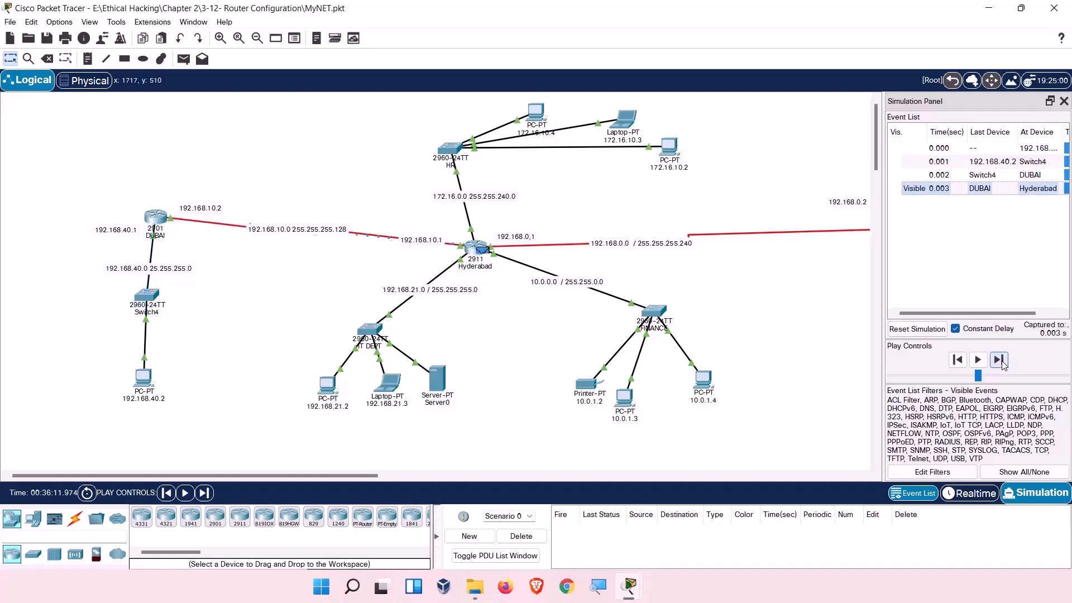
{"action": "left_click", "coordinate": [1000, 360]}
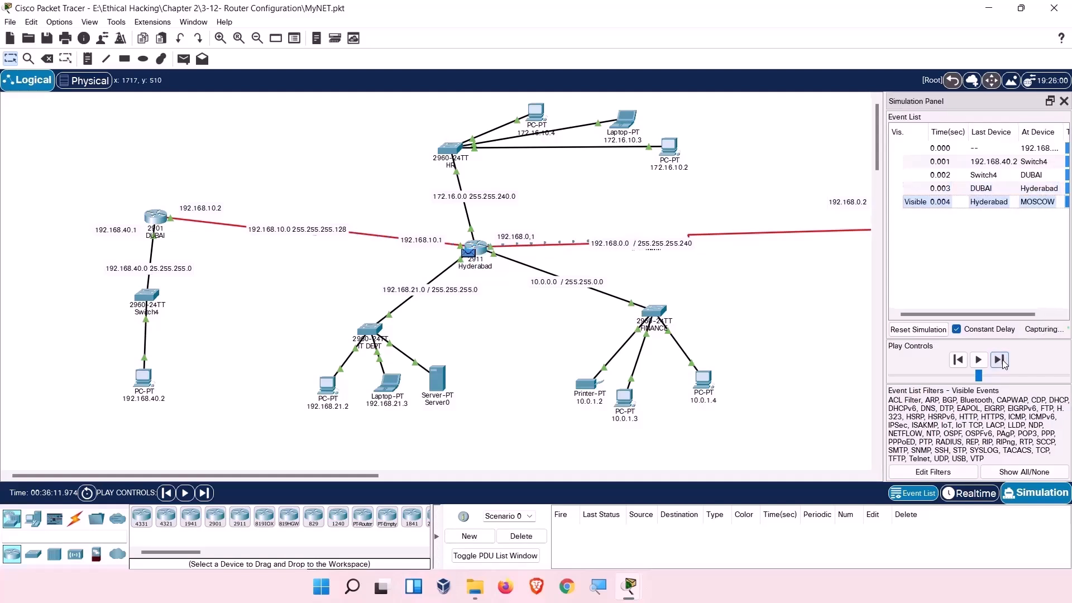
{"action": "left_click_drag", "start_coordinate": [951, 110], "coordinate": [397, 61]}
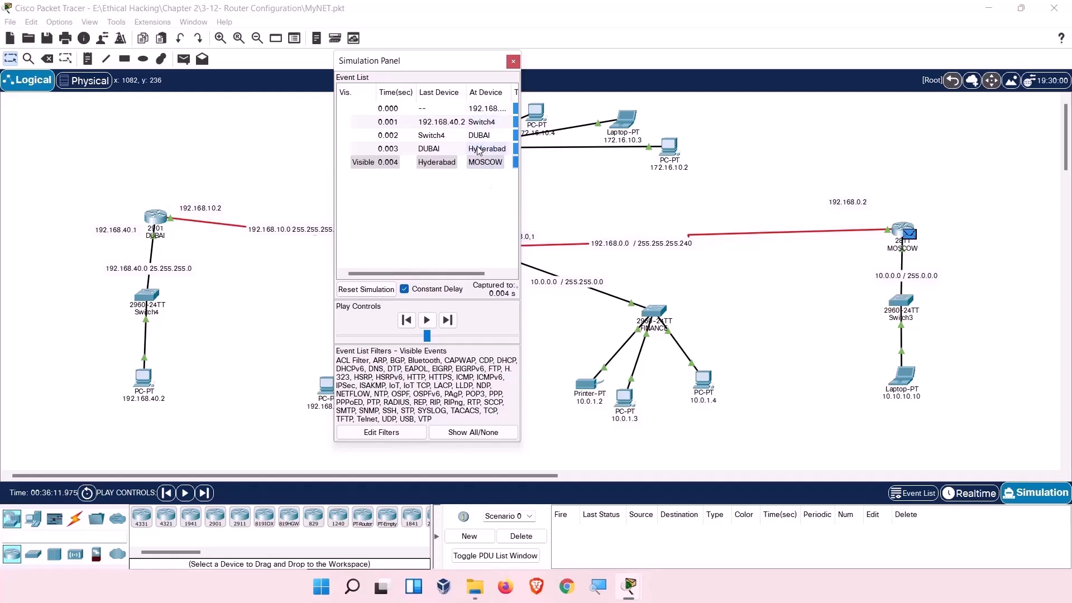
Forward the PDU via Switch3 to 10.10.10.10, then view its details there and at source 192.168.40.2.
{"action": "left_click", "coordinate": [450, 320]}
{"action": "left_click", "coordinate": [451, 319]}
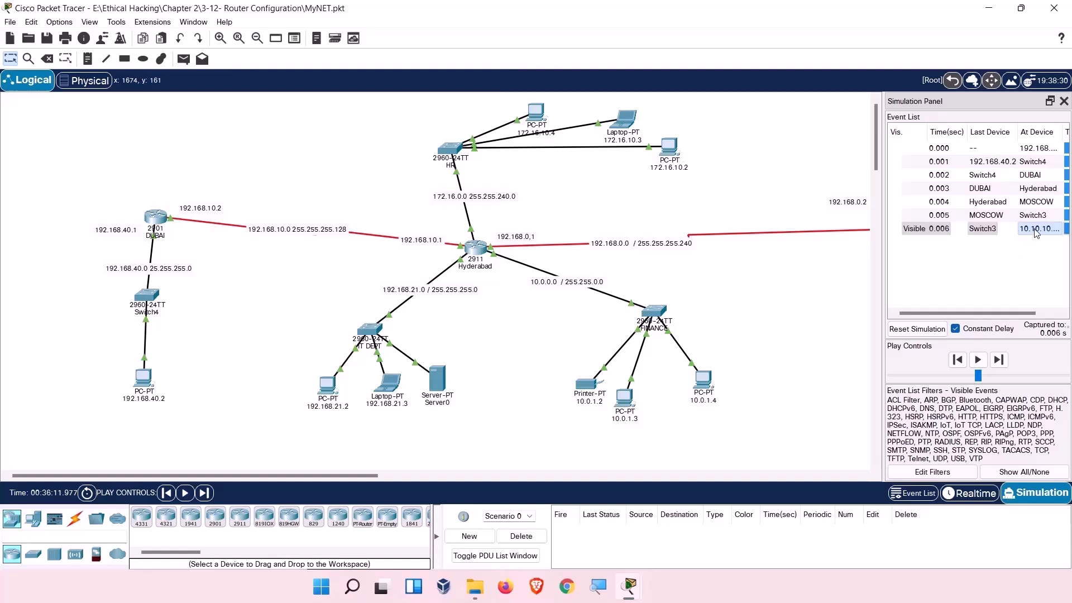
{"action": "left_click", "coordinate": [1036, 233]}
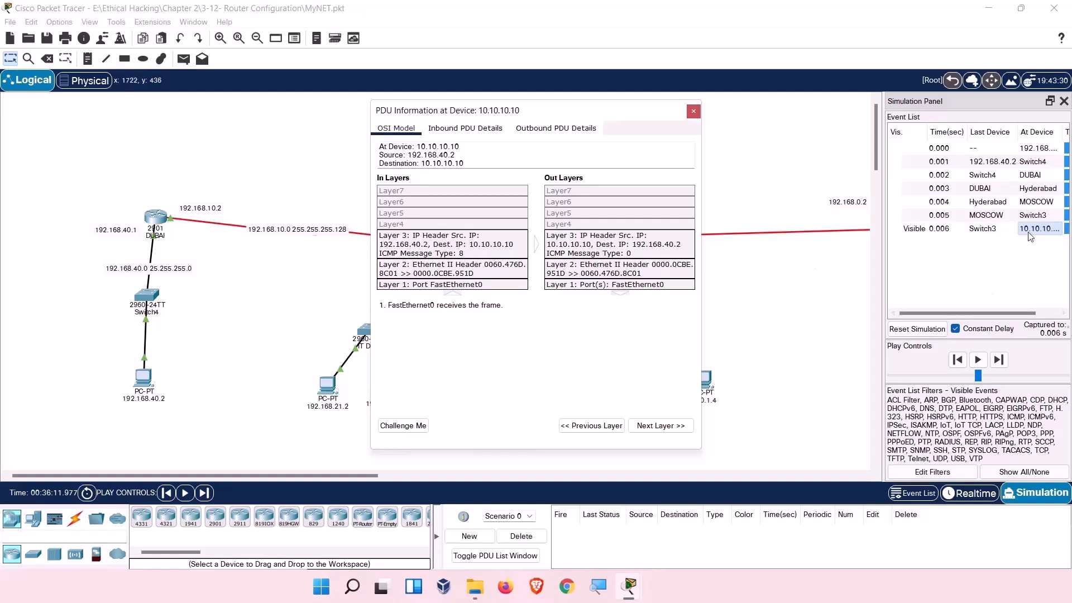
{"action": "left_click", "coordinate": [991, 149]}
{"action": "left_click", "coordinate": [991, 150]}
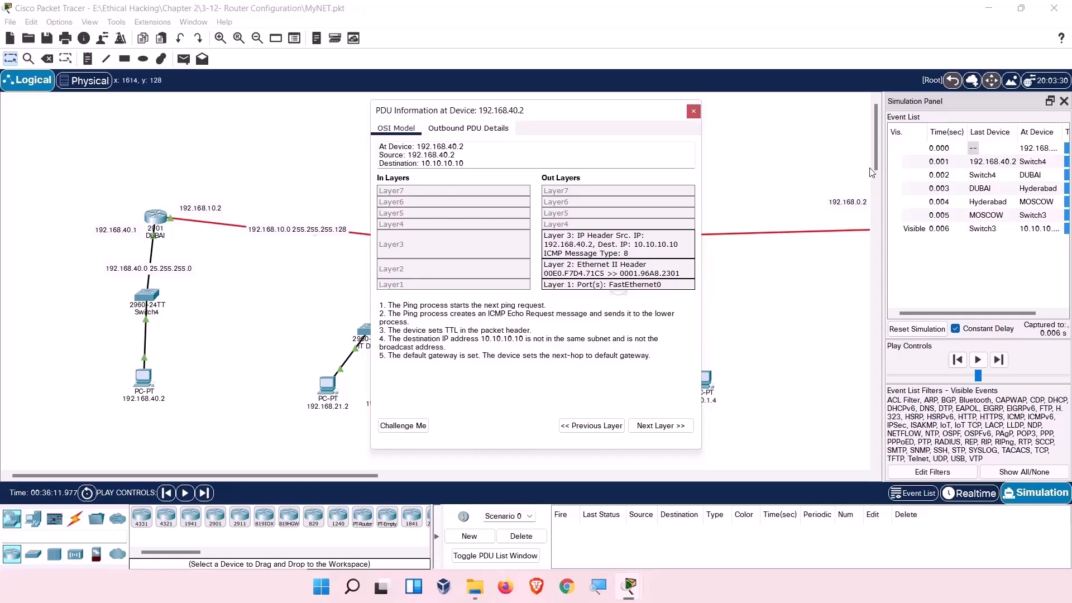
Inspect the ping's PDU details at 192.168.40.2, Switch4, DUBAI, Hyderabad (HDLC de-encapsulation) and MOSCOW.
{"action": "left_click", "coordinate": [1032, 149]}
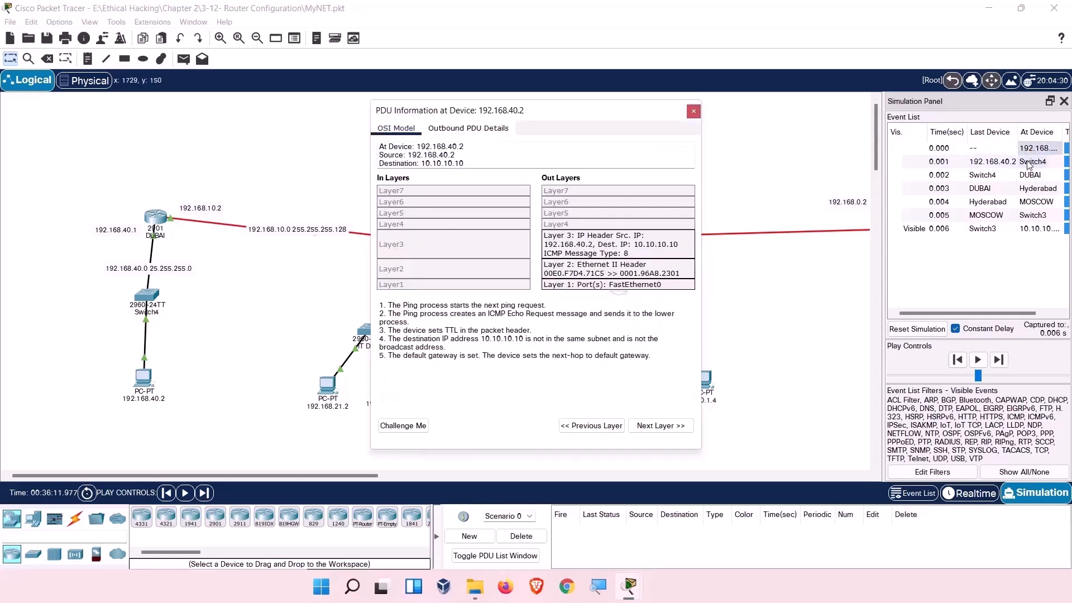
{"action": "left_click", "coordinate": [1029, 161]}
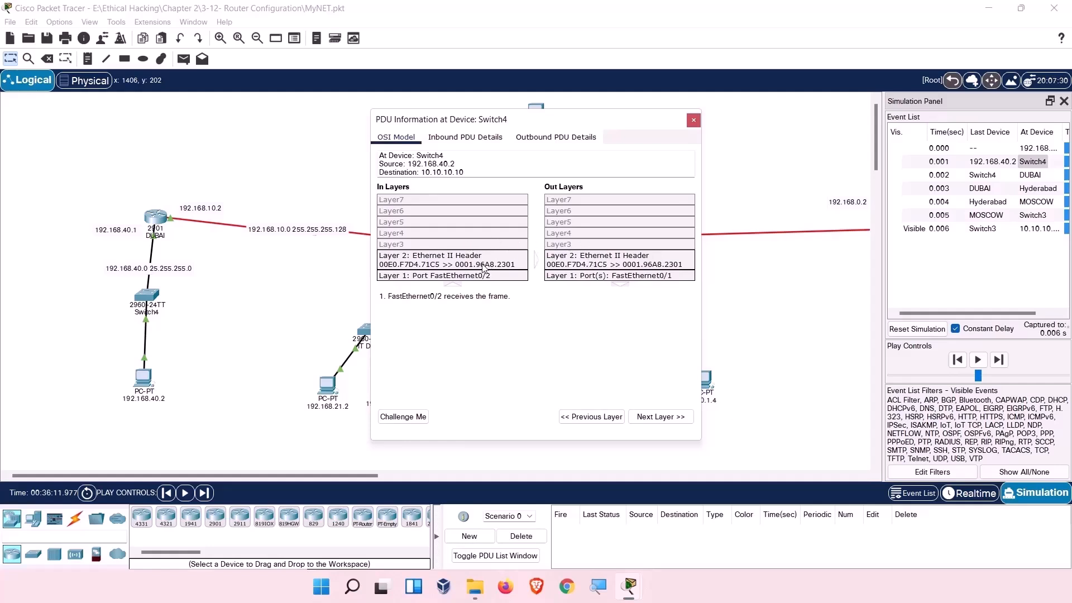
{"action": "left_click", "coordinate": [1030, 175]}
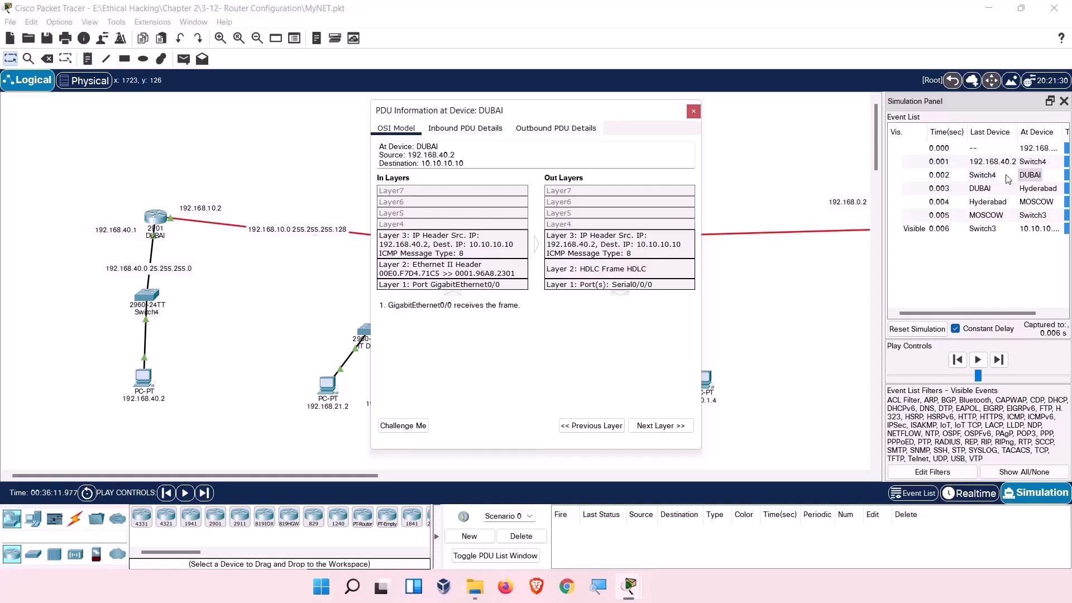
{"action": "left_click", "coordinate": [1023, 190]}
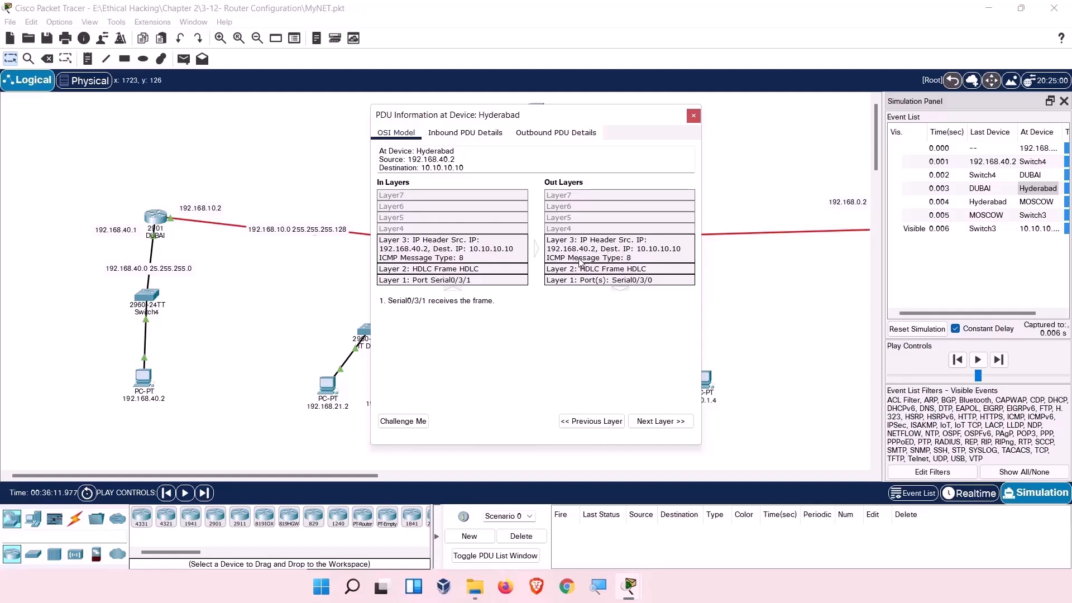
{"action": "left_click", "coordinate": [456, 272]}
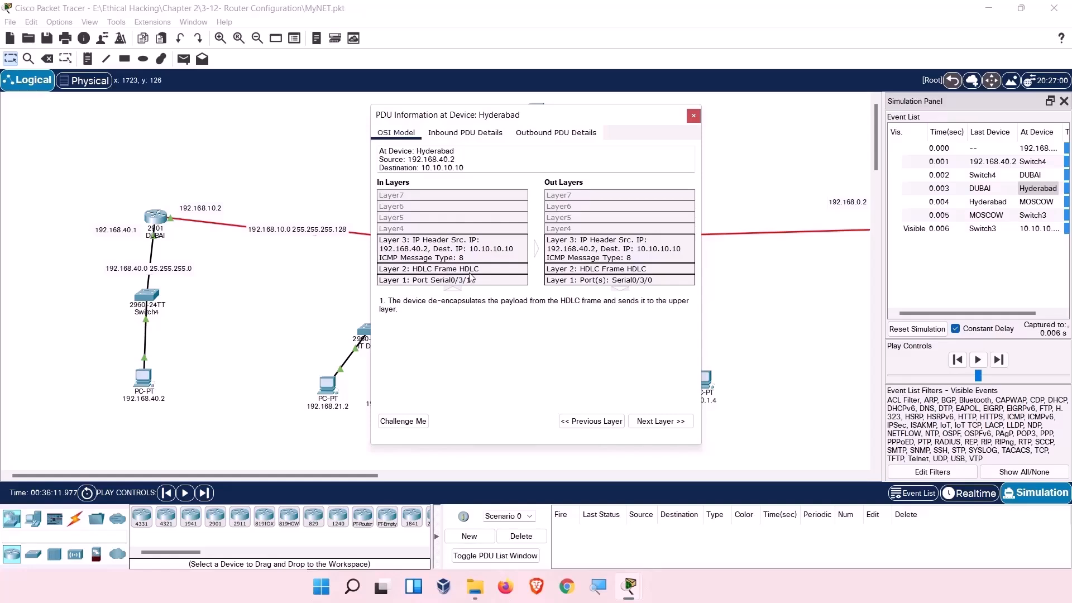
{"action": "left_click", "coordinate": [1027, 203]}
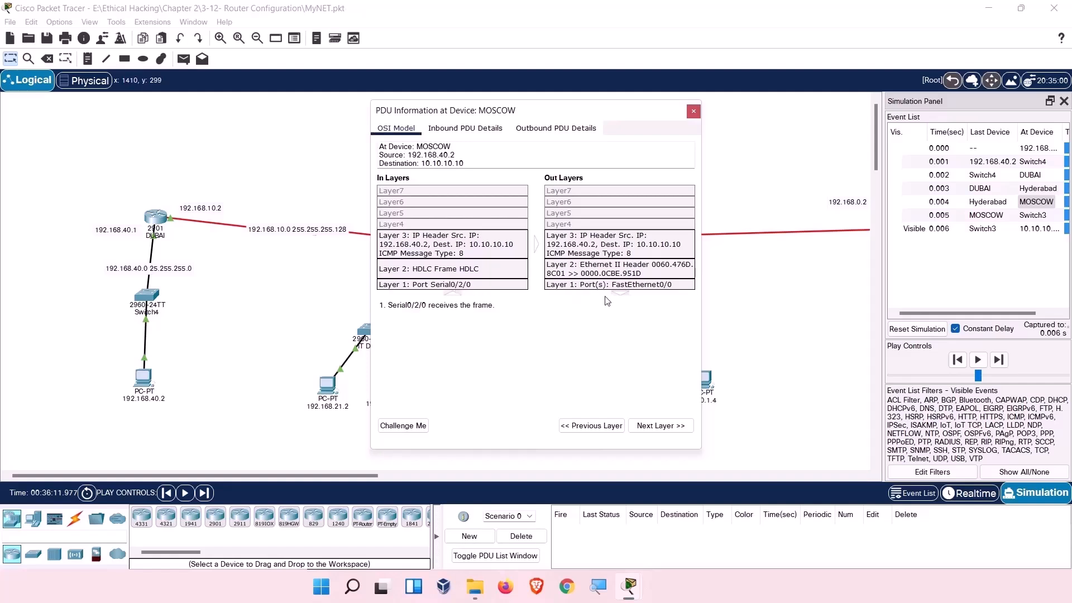
Shift the PDU Information window left and float the Simulation Panel to the upper right.
{"action": "left_click_drag", "start_coordinate": [540, 121], "coordinate": [248, 144]}
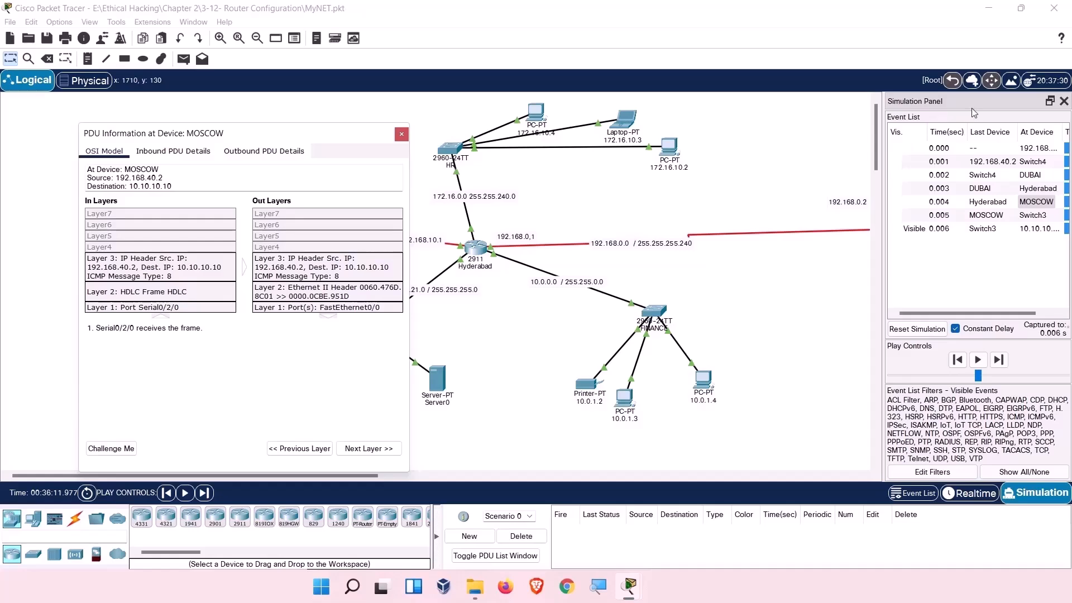
{"action": "left_click_drag", "start_coordinate": [972, 103], "coordinate": [828, 289]}
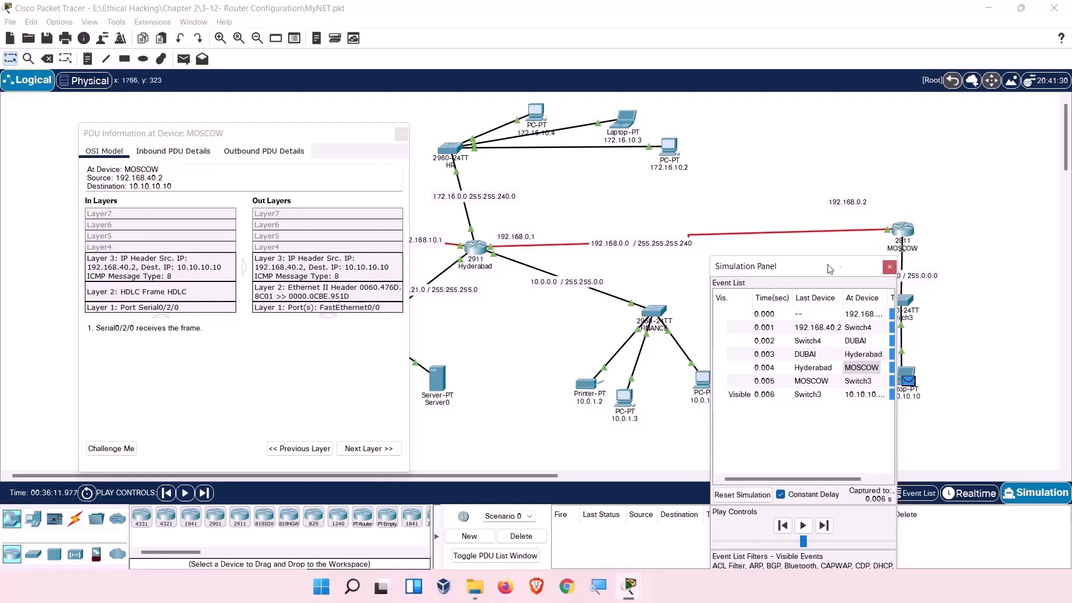
{"action": "left_click_drag", "start_coordinate": [813, 273], "coordinate": [721, 113]}
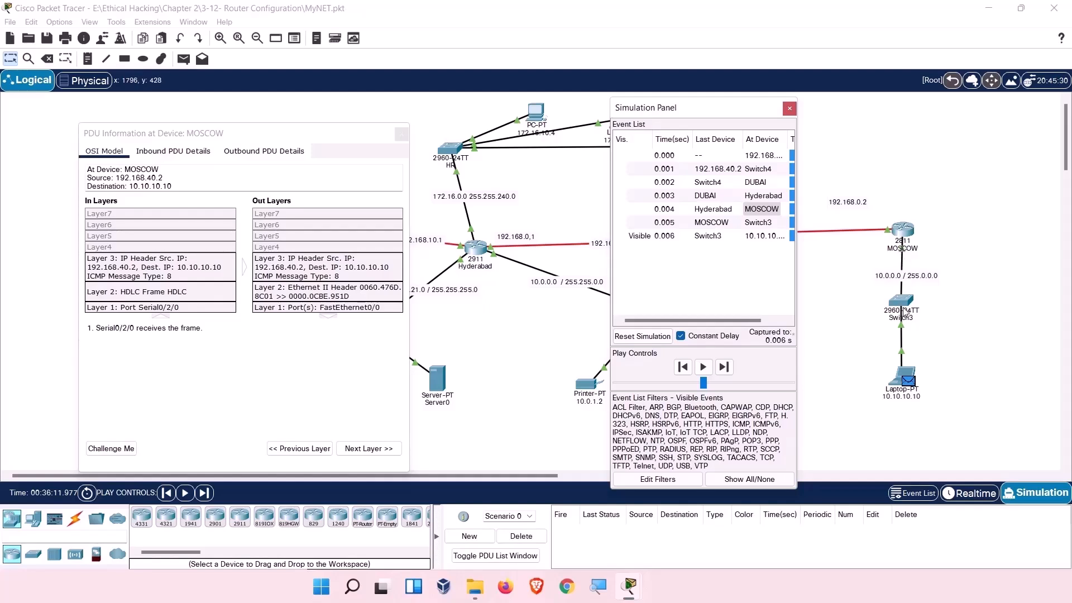
Show the ping's details at Switch3, then at 10.10.10.10 where an ICMP echo reply is produced.
{"action": "left_click", "coordinate": [743, 224]}
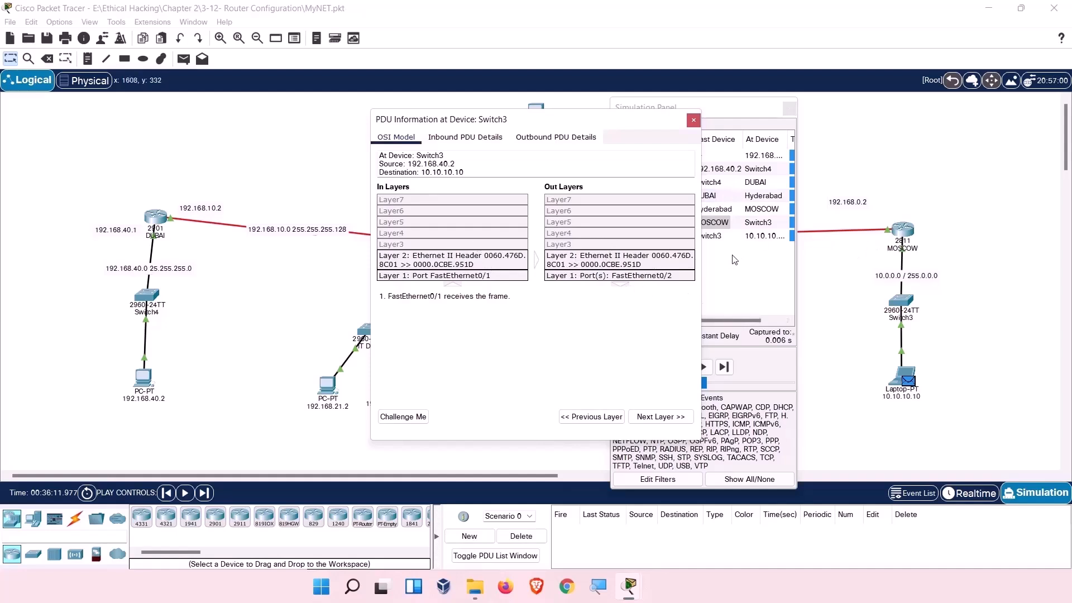
{"action": "left_click", "coordinate": [726, 239]}
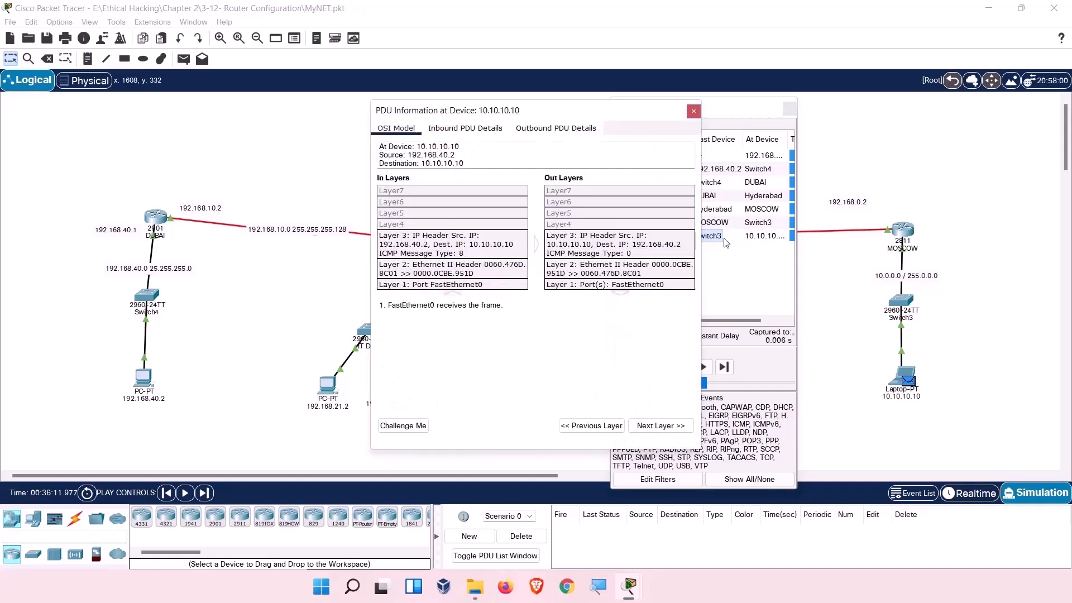